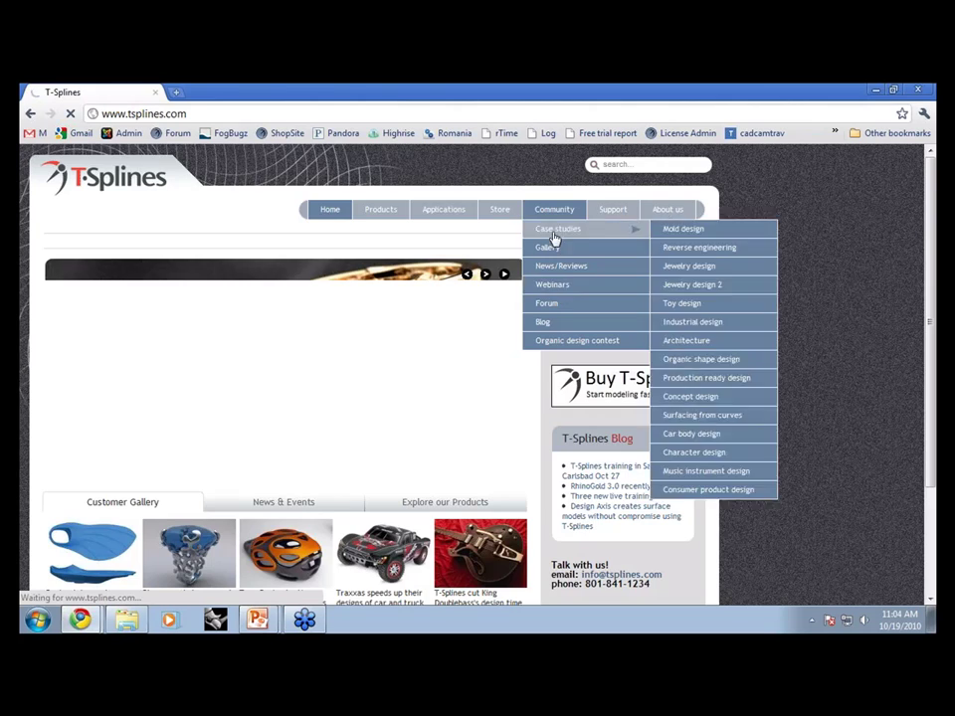
# Look through the recorded freeform surfacing webinars on the T-Splines community Webinars page.
pyautogui.scroll(-2, 325, 383)
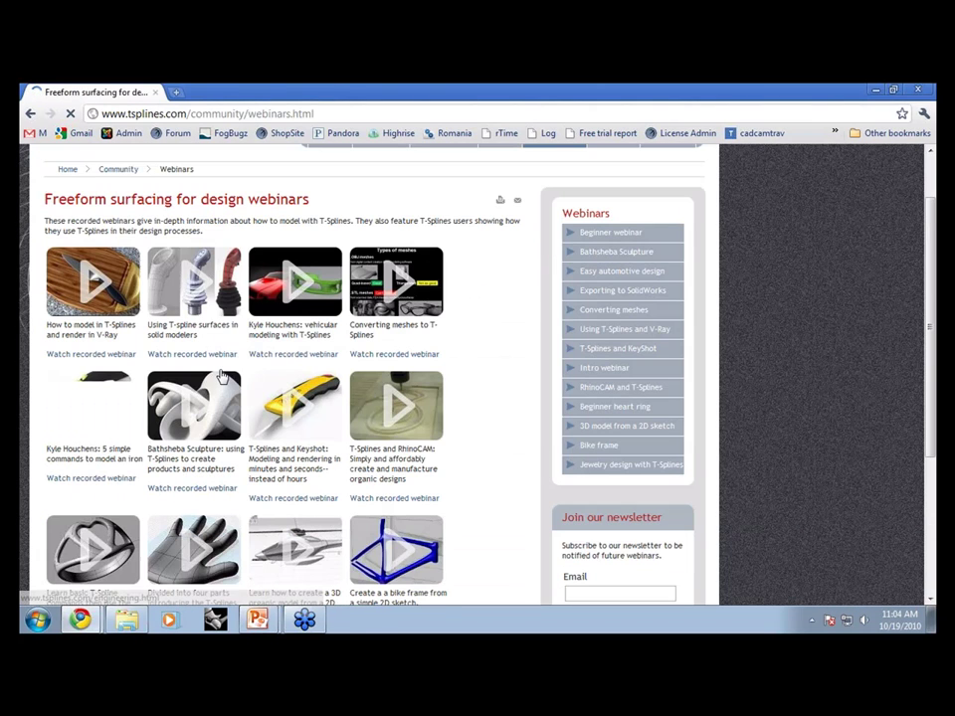
pyautogui.scroll(-4, 303, 423)
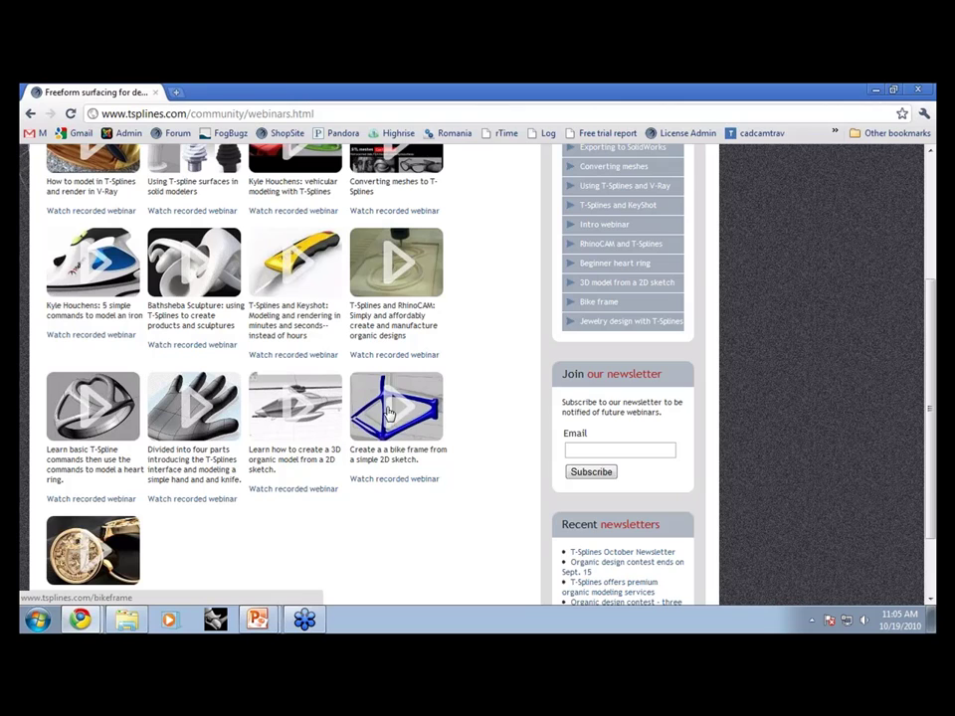
pyautogui.scroll(-2, 341, 483)
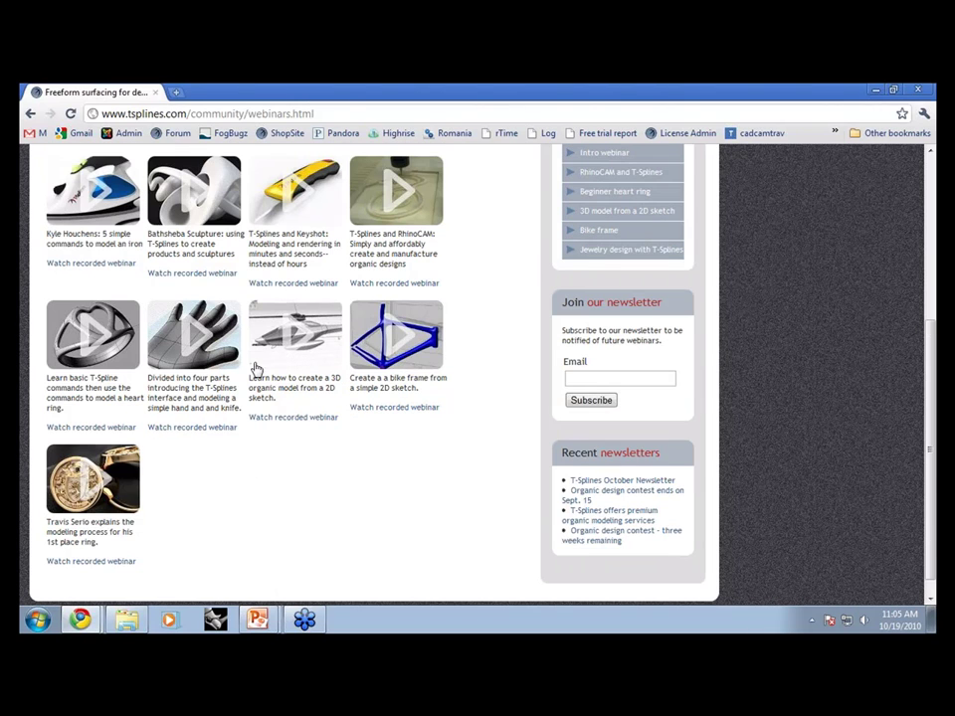
pyautogui.scroll(2, 252, 366)
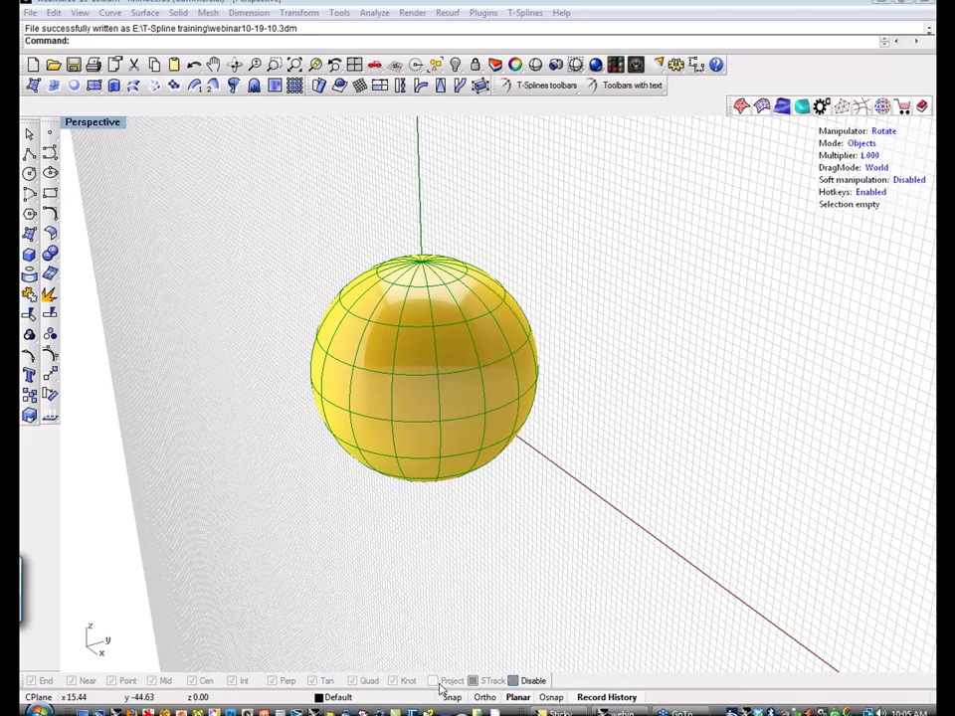
# Switch to Rhinoceros and place the Layers window beside the sphere in the Perspective view.
pyautogui.click(388, 696)
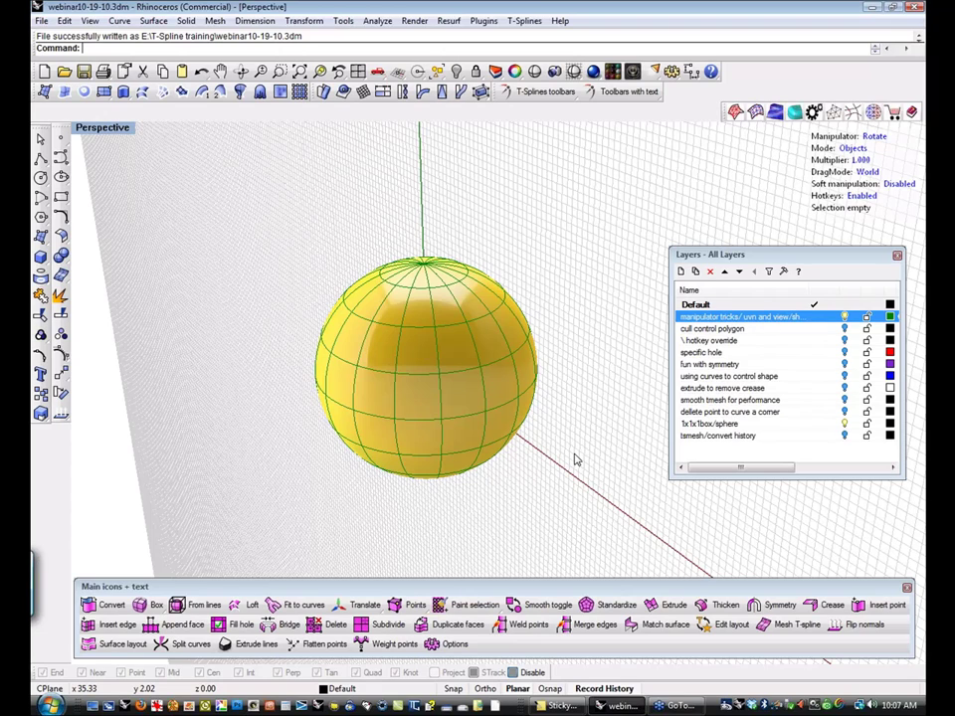
pyautogui.moveTo(574, 448)
pyautogui.keyDown('shift'); pyautogui.mouseDown(button='right')
pyautogui.moveTo(570, 394)
pyautogui.moveTo(590, 396)
pyautogui.mouseUp(button='right'); pyautogui.keyUp('shift')
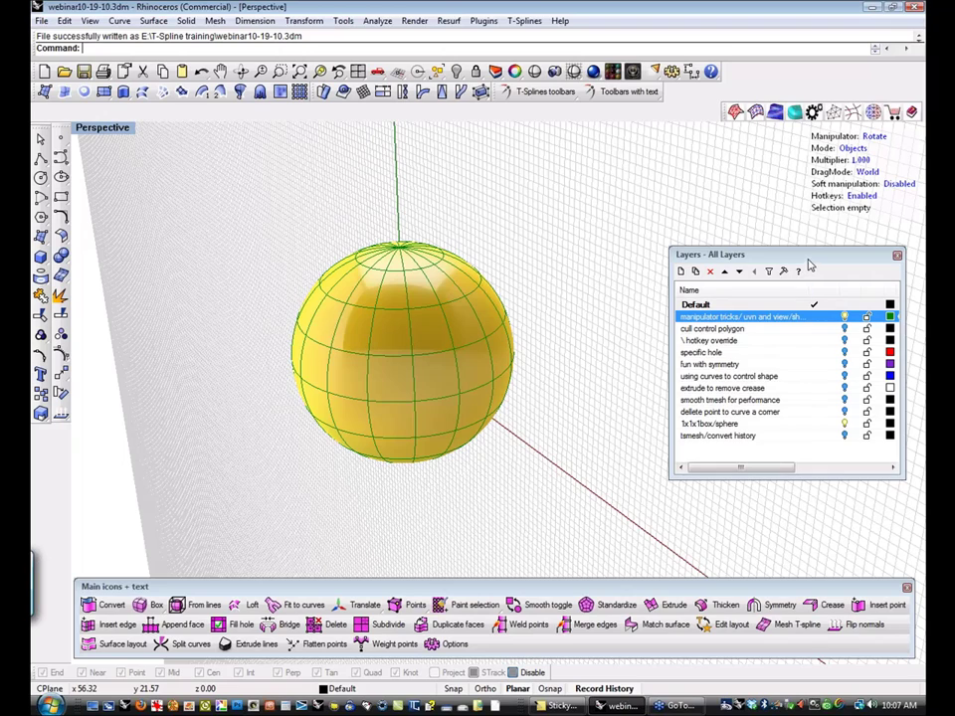
pyautogui.moveTo(811, 263); pyautogui.dragTo(794, 248)
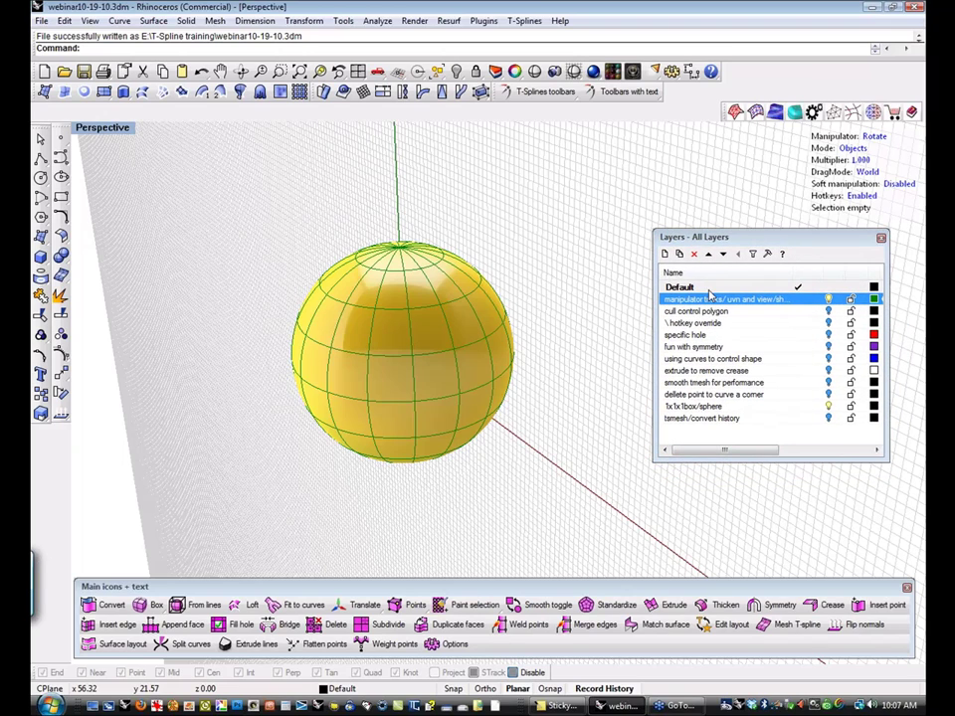
# Select the T-spline sphere and cycle its manipulator through the available types, ending on Scale.
pyautogui.scroll(1, 537, 340)
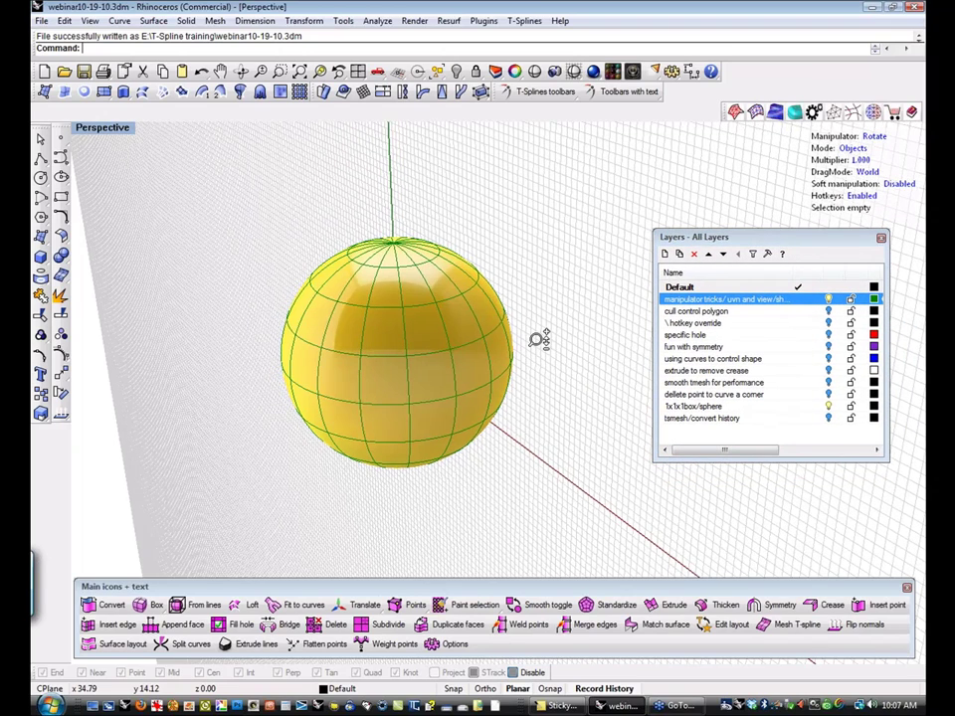
pyautogui.scroll(1, 537, 340)
pyautogui.click(508, 345)
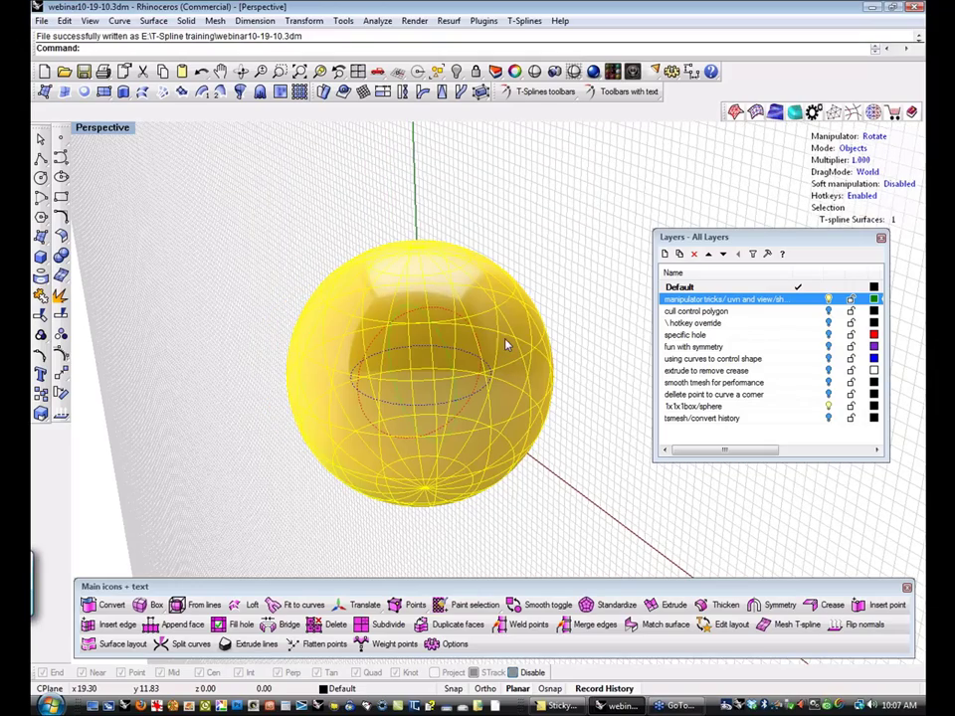
pyautogui.moveTo(562, 261)
pyautogui.mouseDown(button='right')
pyautogui.moveTo(583, 245)
pyautogui.moveTo(562, 254)
pyautogui.moveTo(570, 247)
pyautogui.mouseUp(button='right')
pyautogui.click(571, 247)
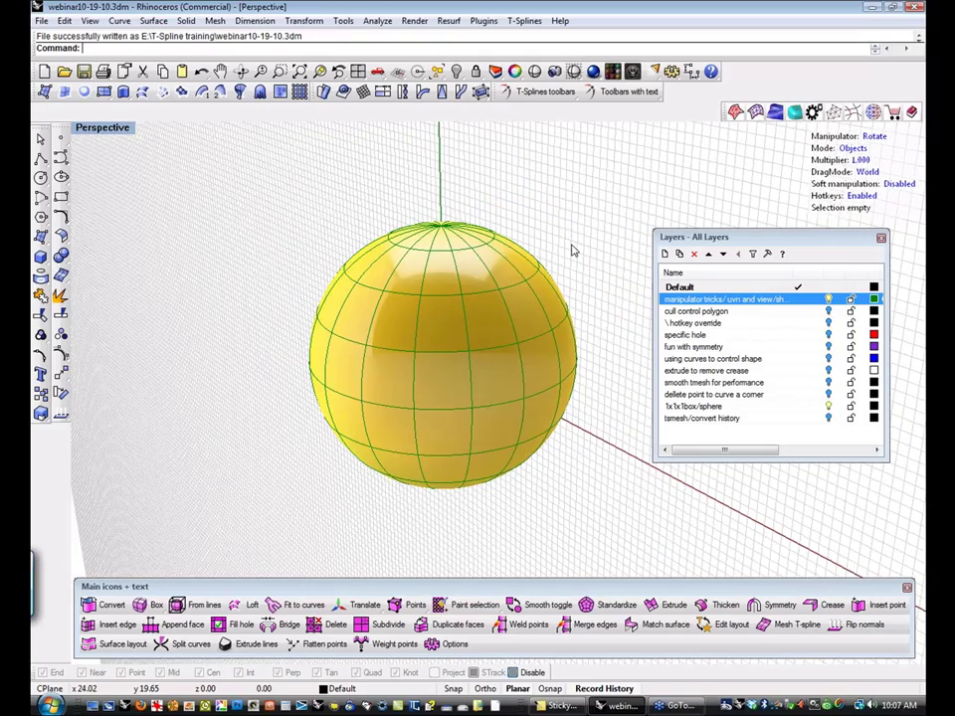
pyautogui.click(548, 301)
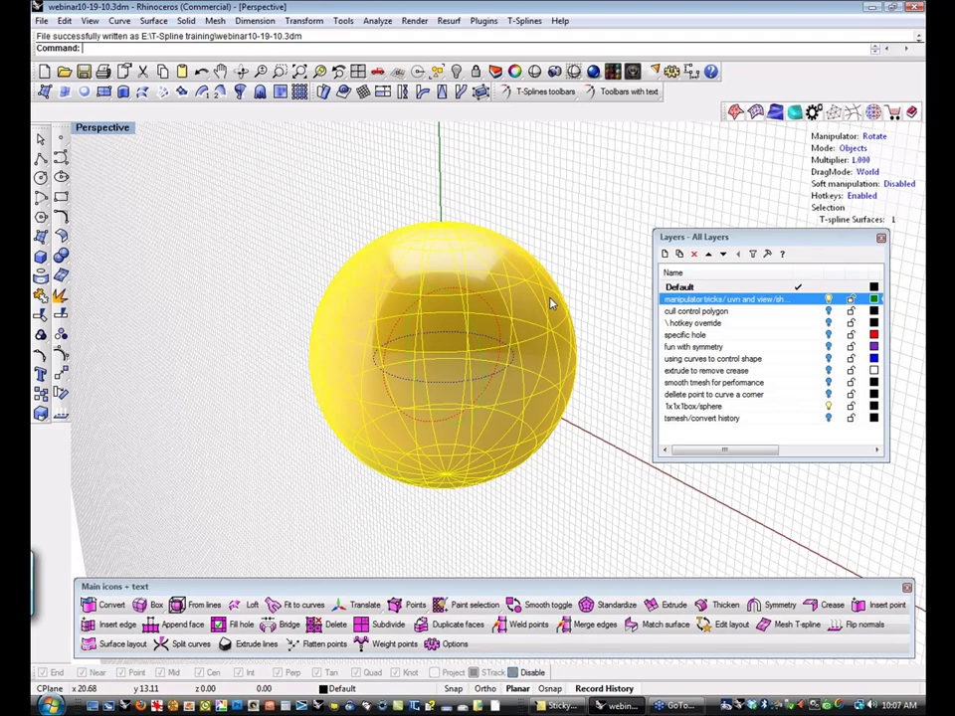
pyautogui.click(878, 138)
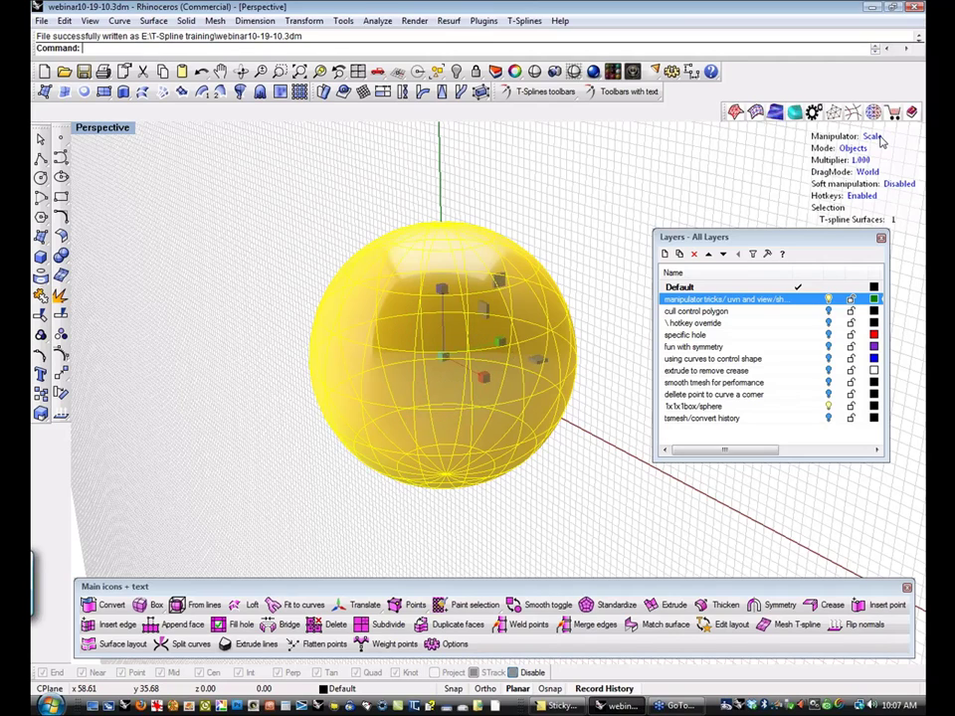
pyautogui.click(879, 140)
pyautogui.click(879, 140)
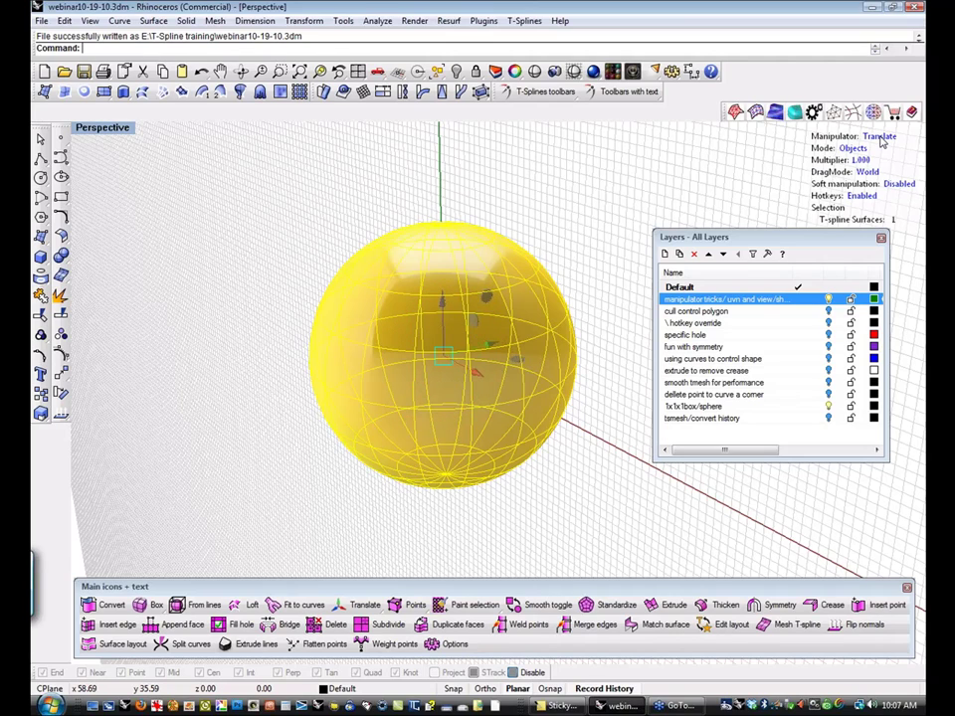
pyautogui.click(880, 139)
pyautogui.click(879, 139)
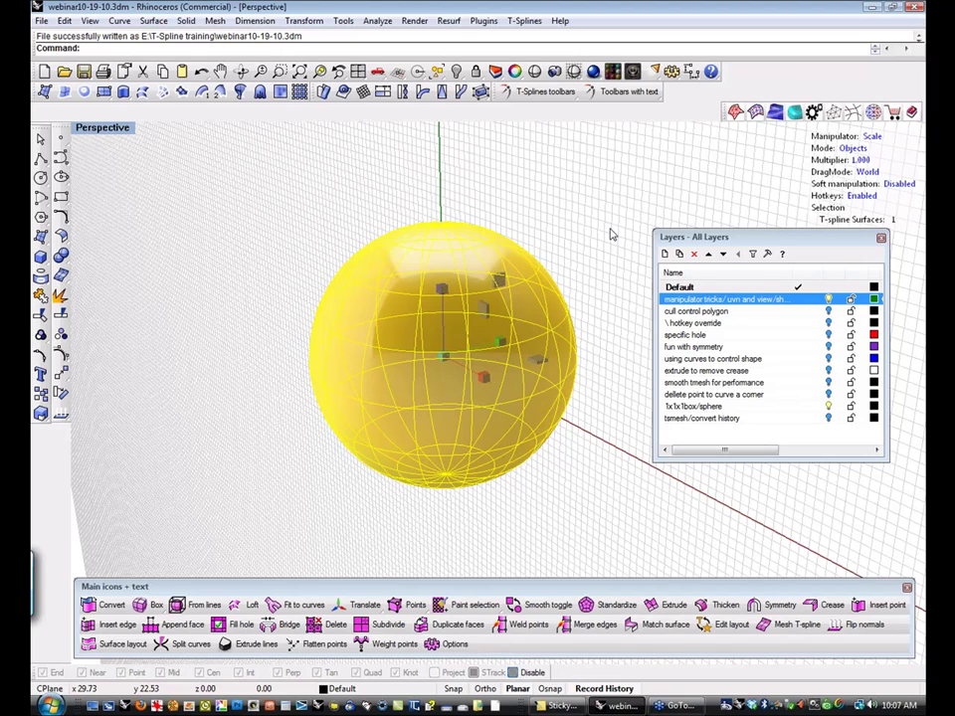
# Hide the sphere's manipulator and cycle it with the hotkeys through Translate and Rotate back to Scale.
pyautogui.press('q')
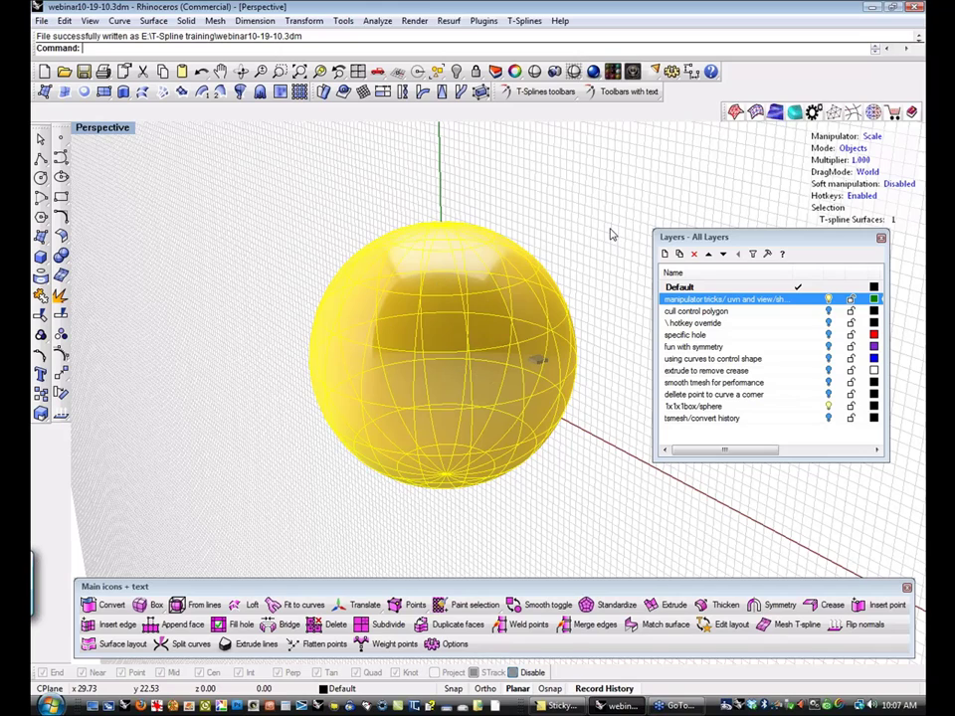
pyautogui.press('w')
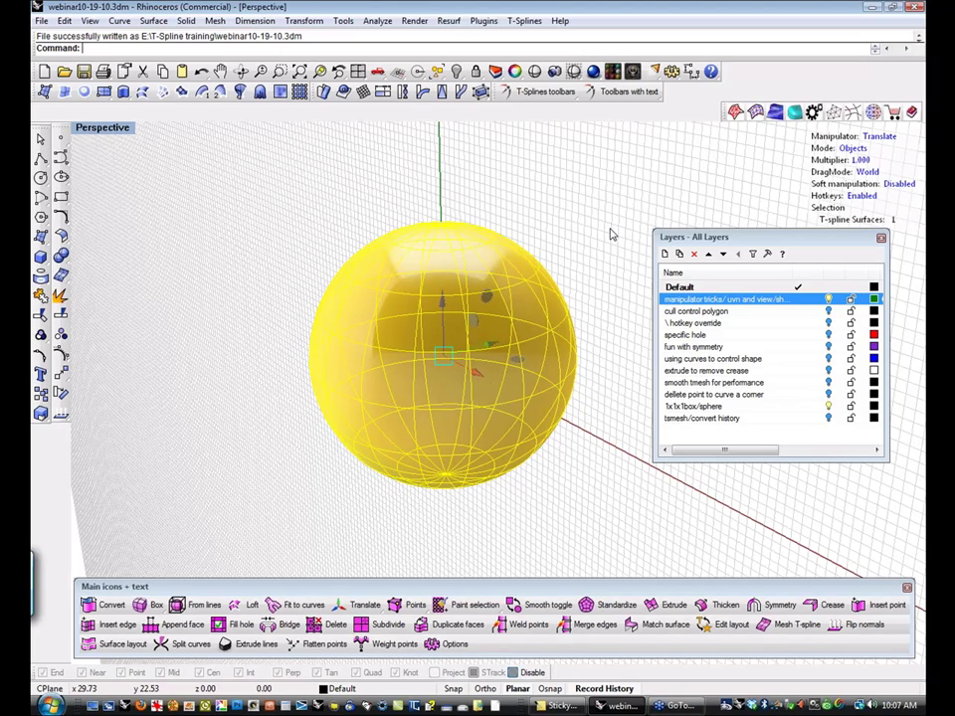
pyautogui.press('e')
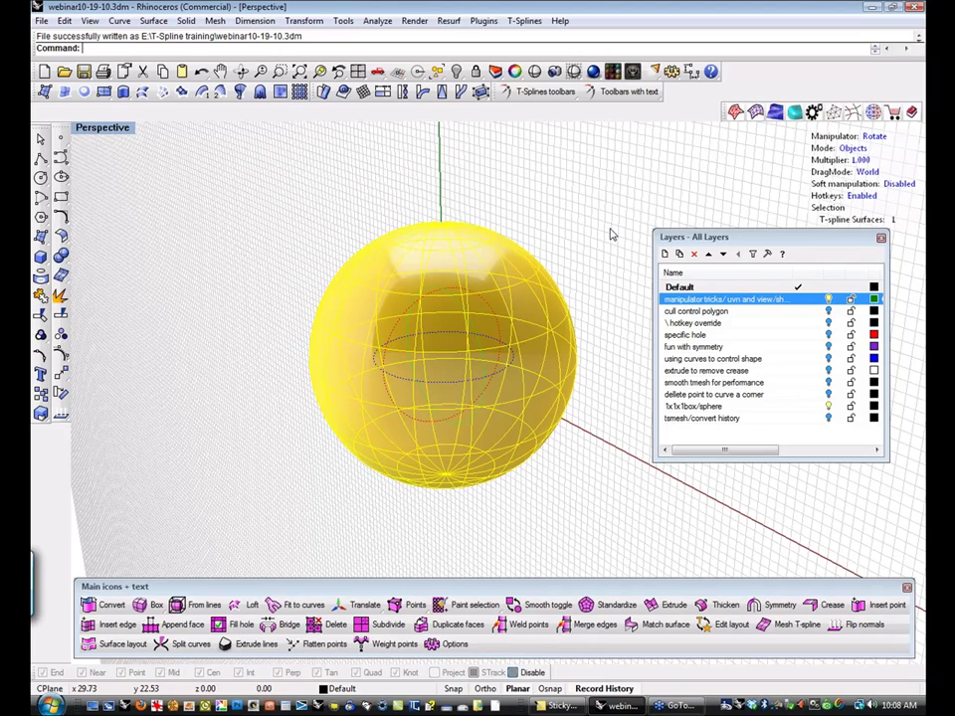
pyautogui.press('r')
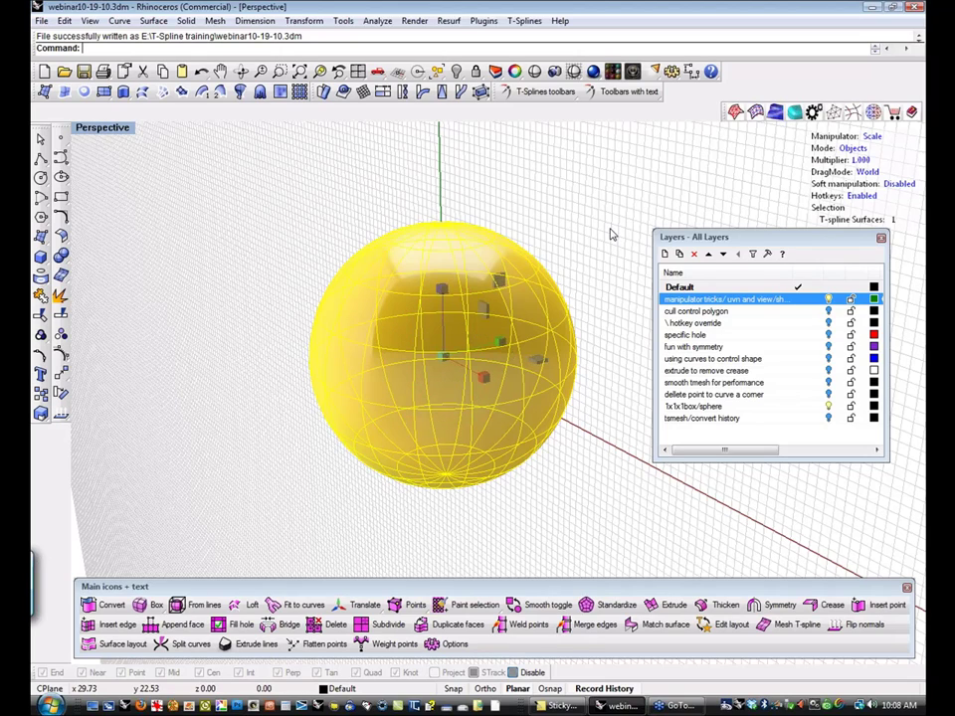
# Set the manipulator's pivot at the sphere's top pole, at a point on its front surface, and back at the top pole.
pyautogui.press('Insert')
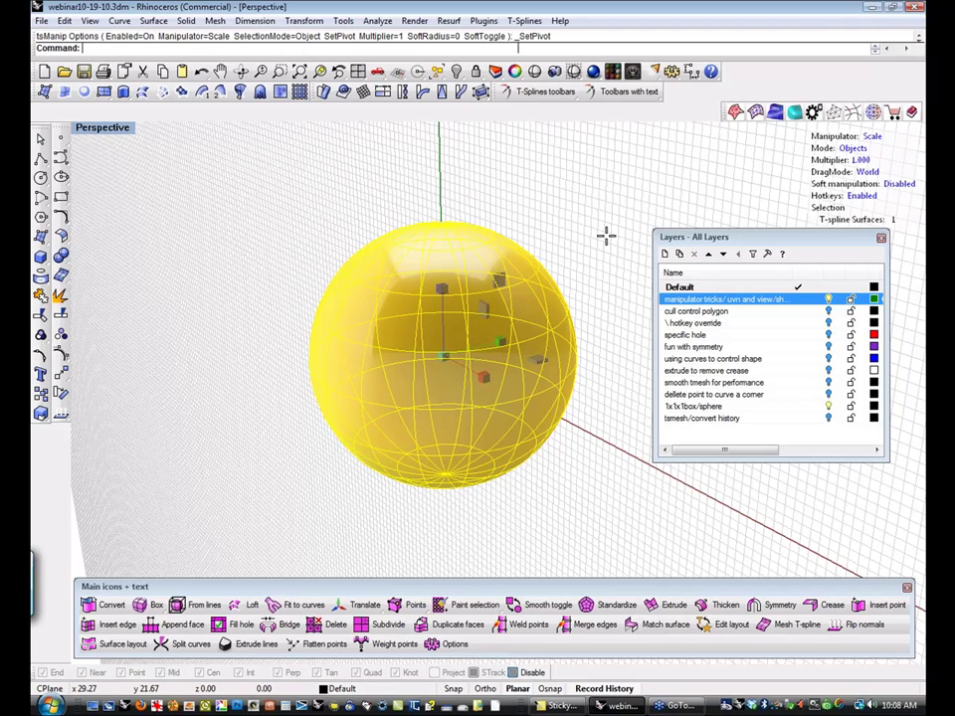
pyautogui.click(442, 222)
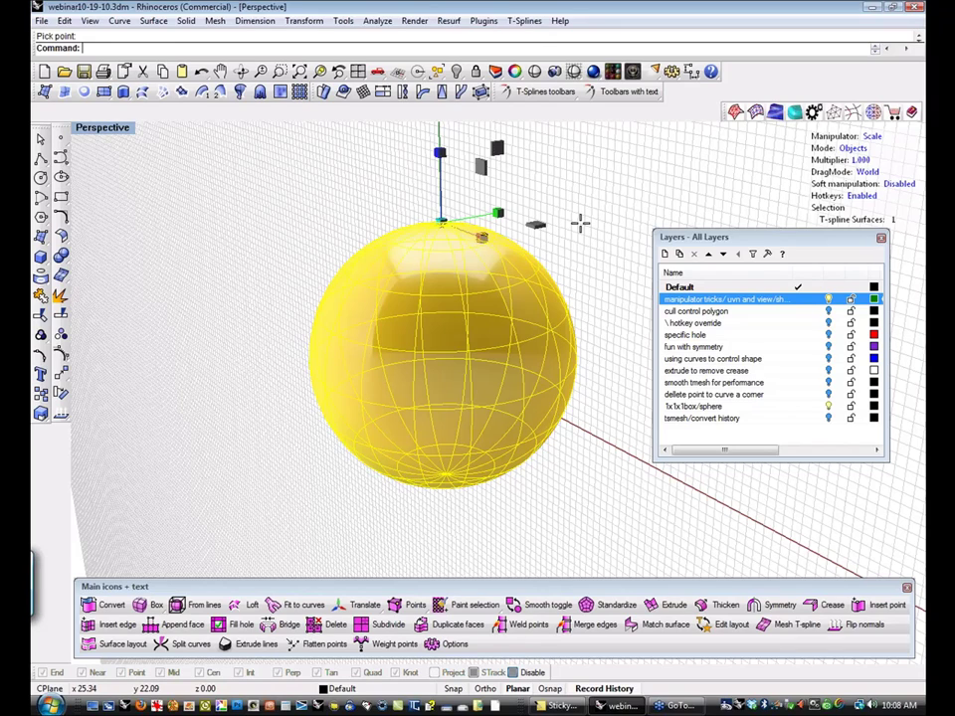
pyautogui.press('Insert')
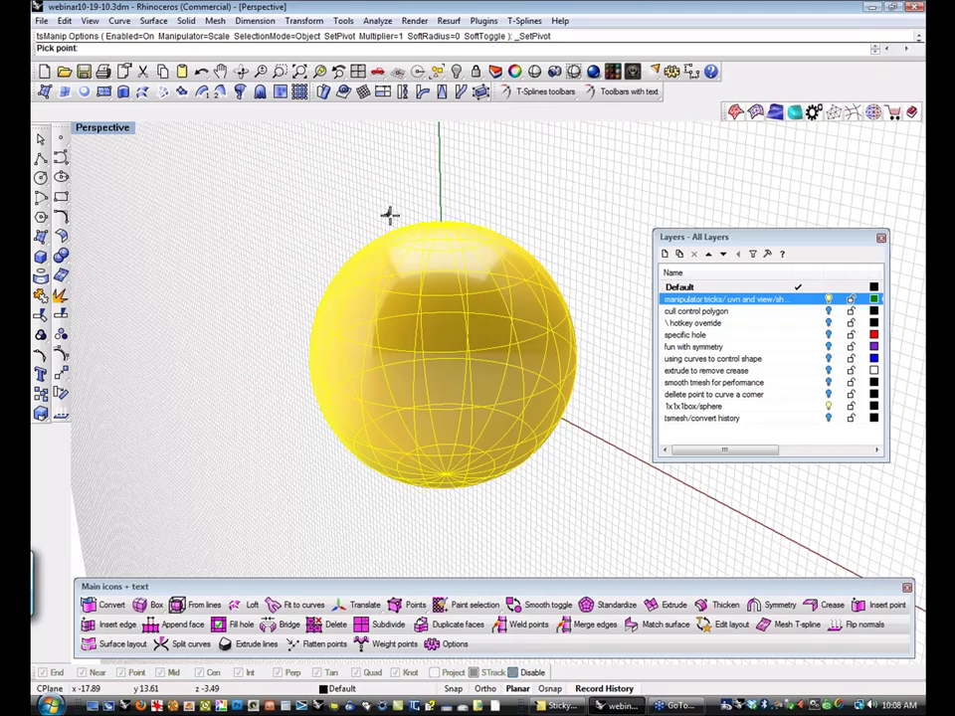
pyautogui.click(418, 292)
pyautogui.click(418, 291)
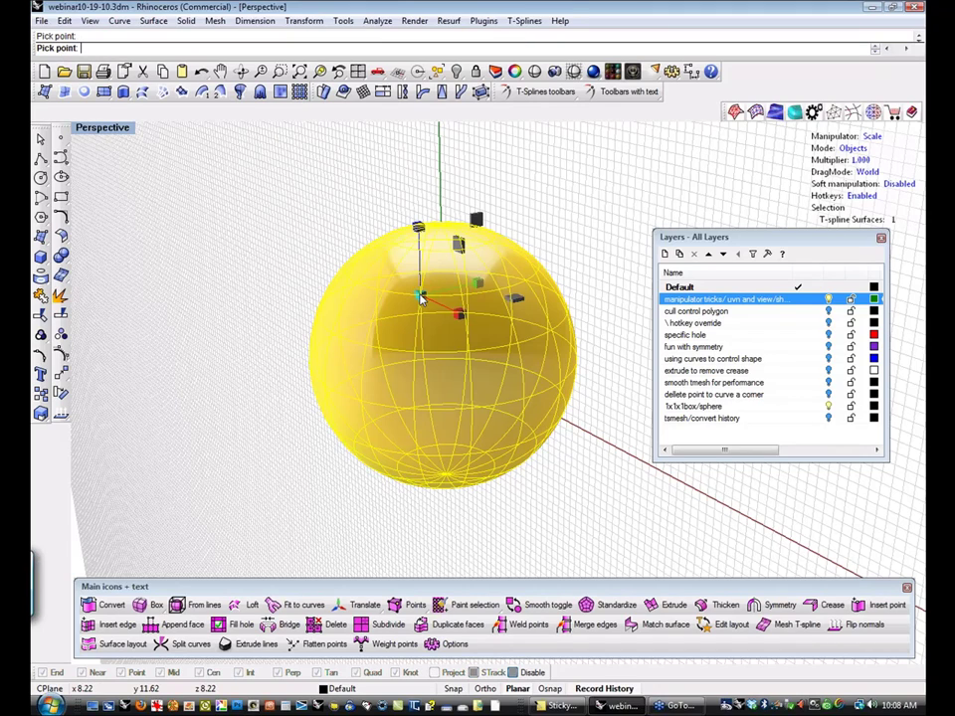
pyautogui.press('Return')
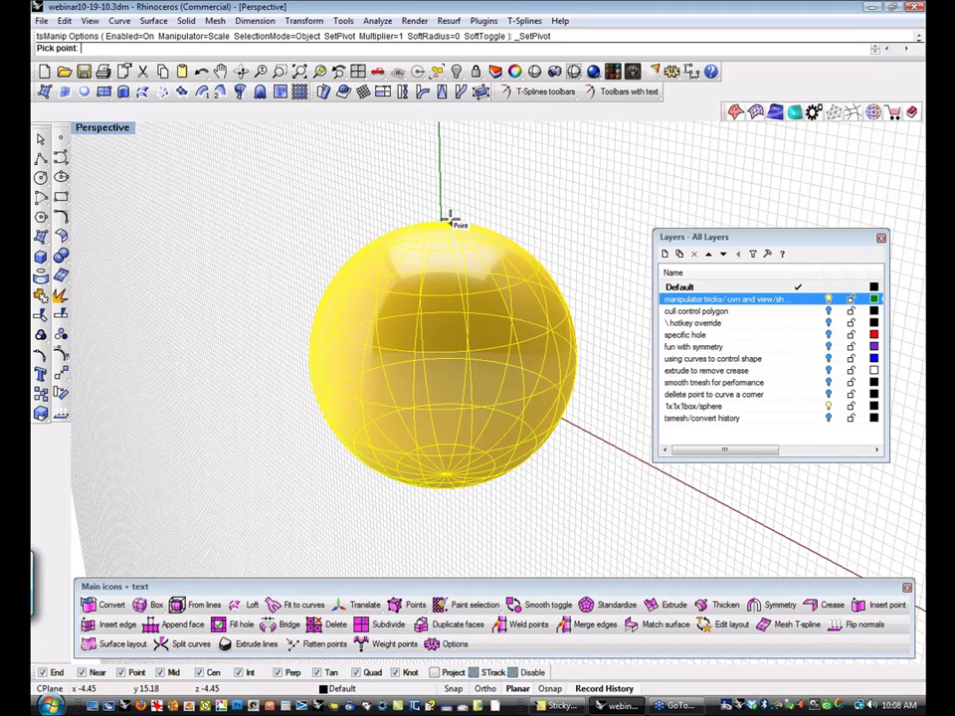
pyautogui.click(444, 224)
pyautogui.press('Return')
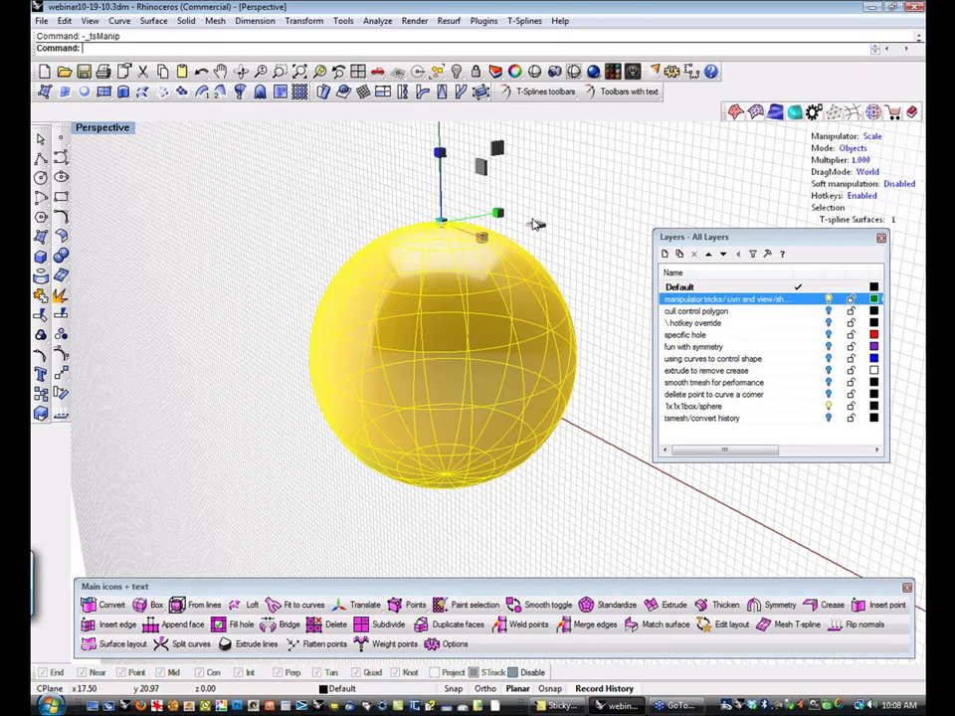
# Try scaling the sphere from a pivot at its bottom pole using the vertical handle, and undo it.
pyautogui.click(448, 477)
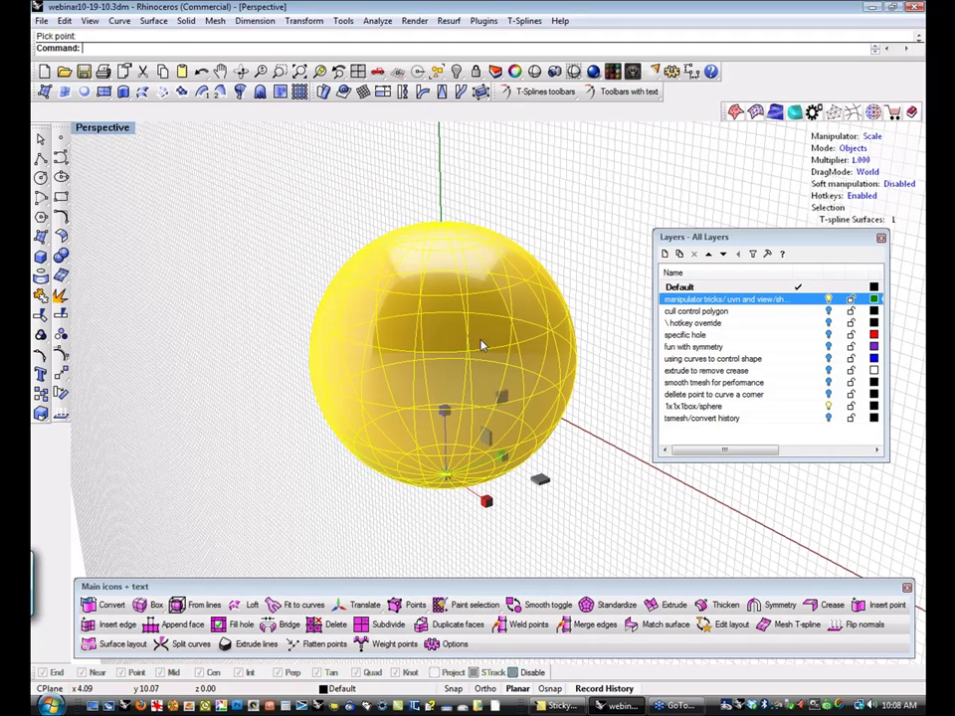
pyautogui.doubleClick(452, 418)
pyautogui.moveTo(453, 419); pyautogui.dragTo(446, 426)
pyautogui.hotkey('ctrl', 'z')
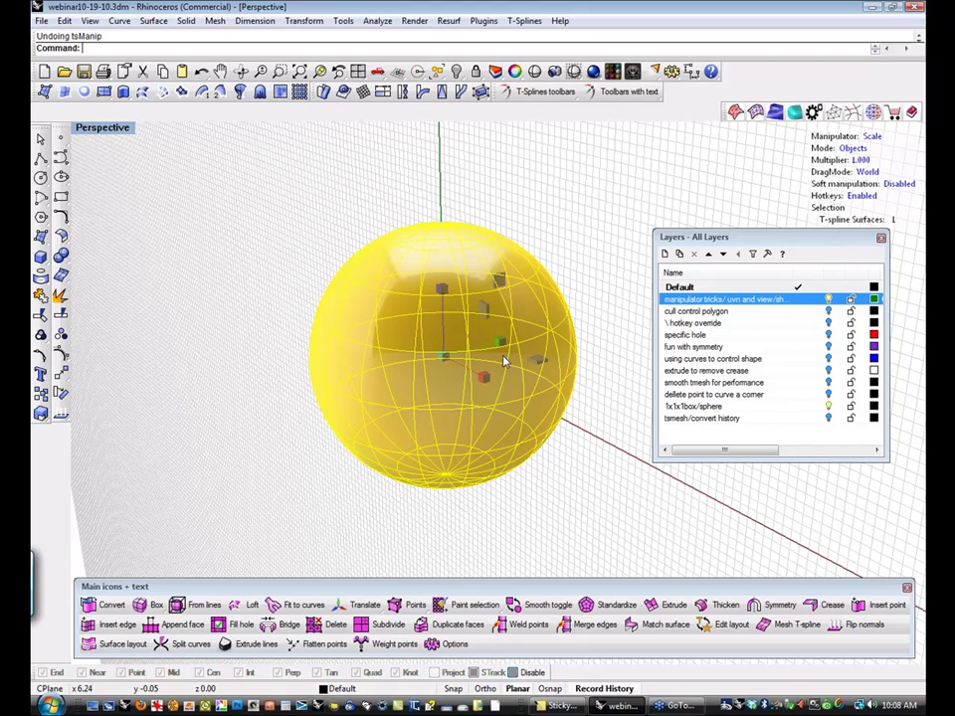
# Scale the sphere uniformly about its centre by a factor of 2.
pyautogui.click(445, 360)
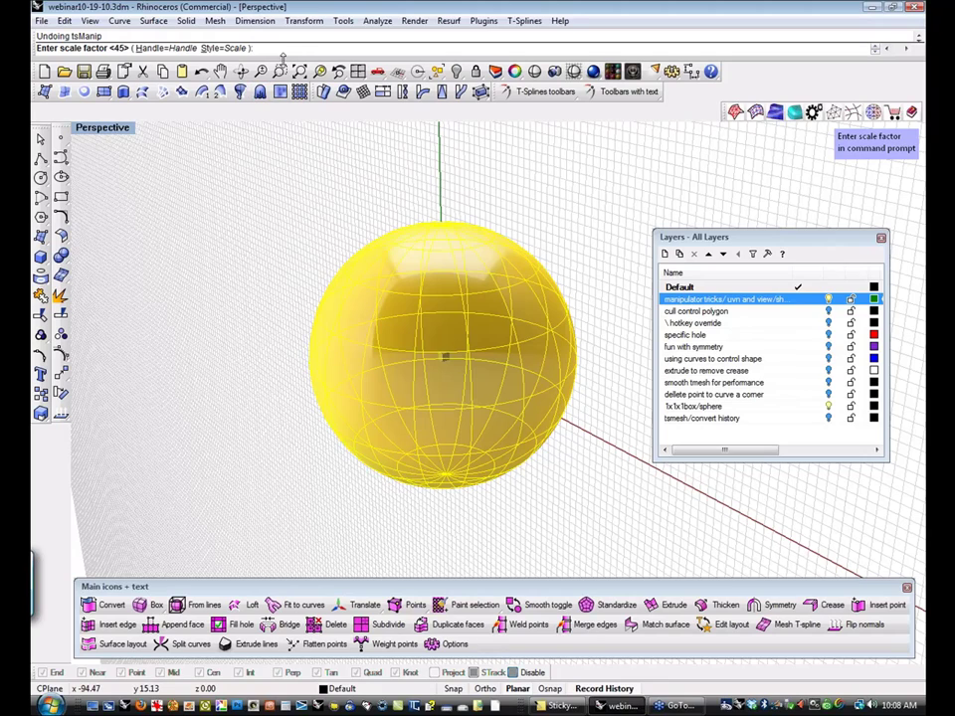
pyautogui.write('2')
pyautogui.press('Return')
pyautogui.press('Return')
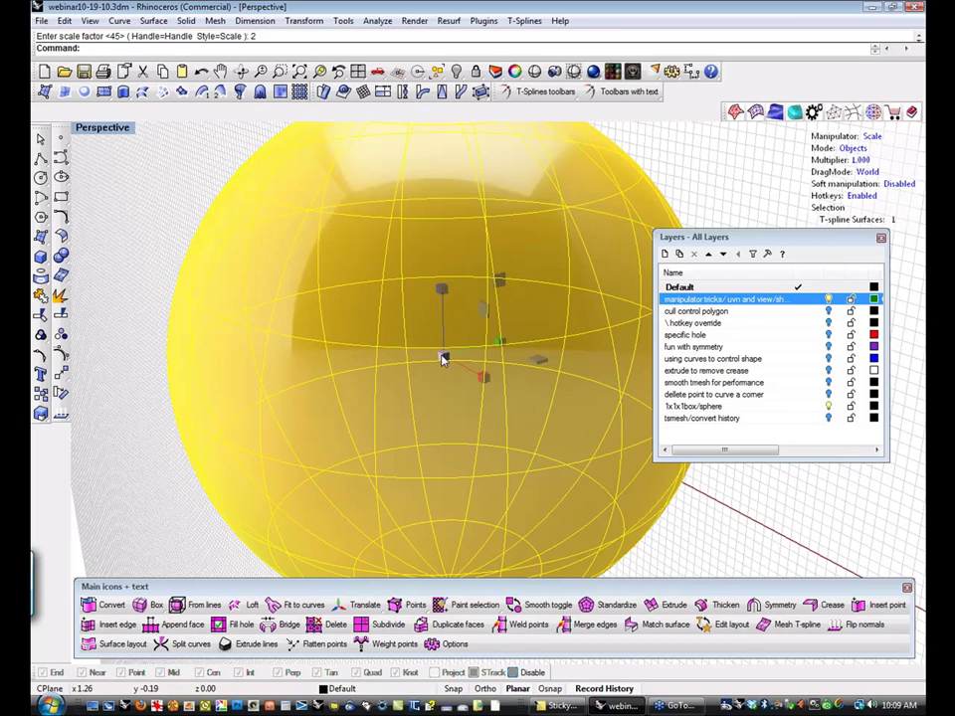
# Scale the enlarged sphere uniformly about its centre by a factor of 0.5.
pyautogui.press('Return')
pyautogui.write('.5')
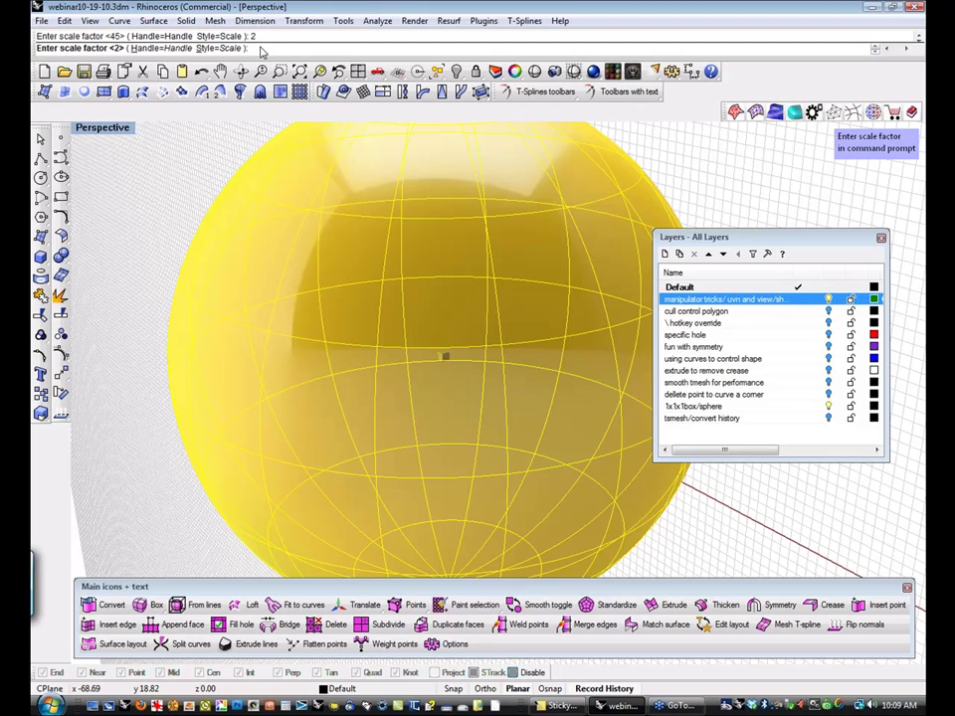
pyautogui.press('Return')
pyautogui.press('Return')
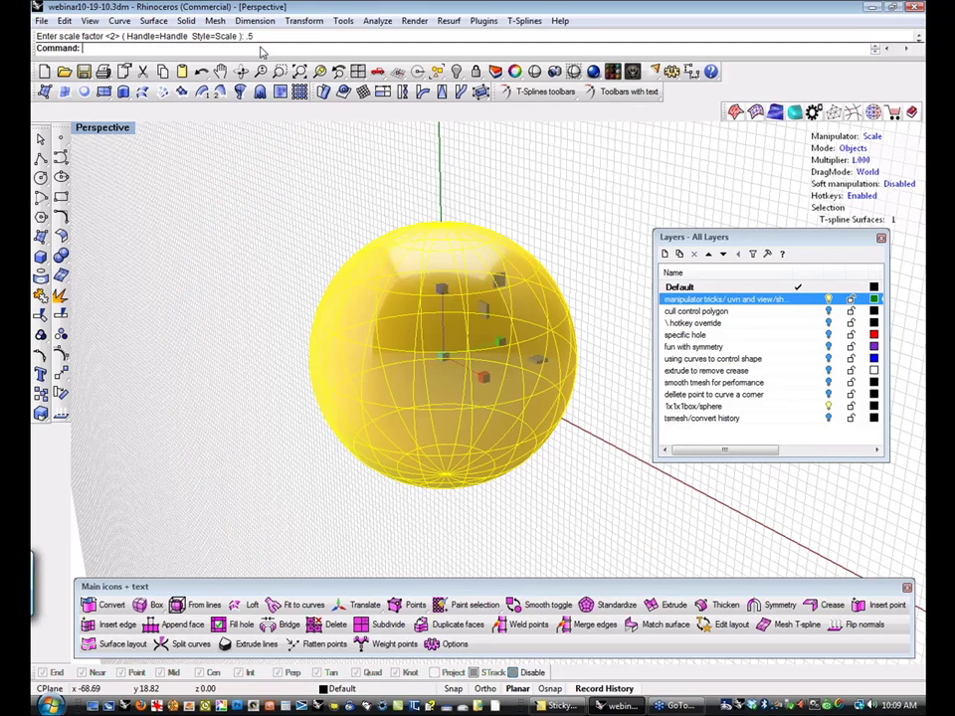
# Try scaling the sphere along only the Y axis by a factor of 2, and undo it.
pyautogui.click(503, 346)
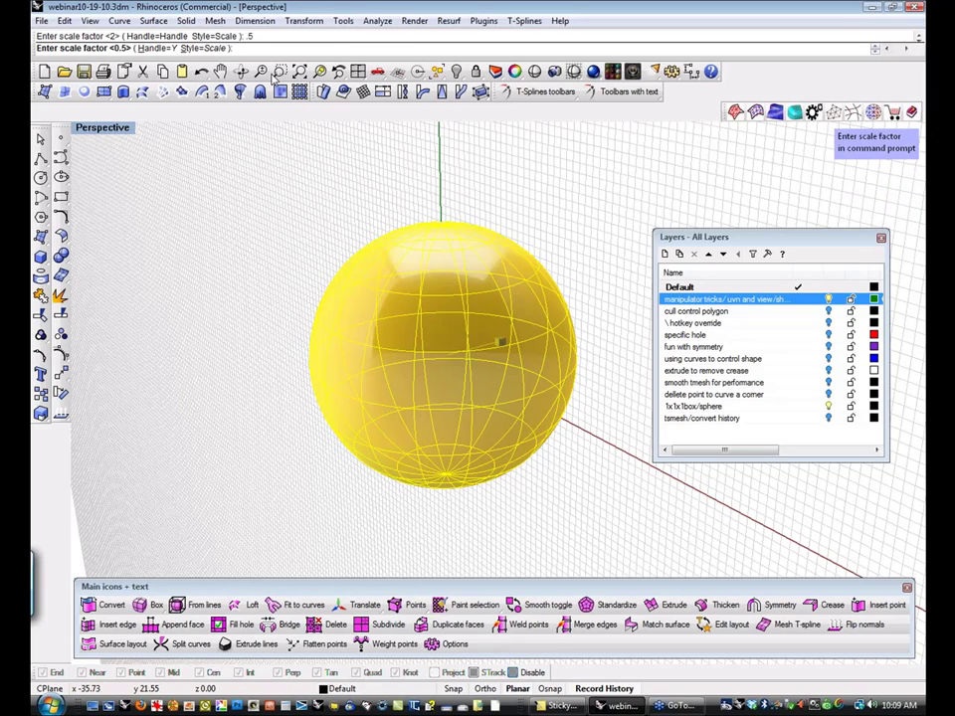
pyautogui.write('2')
pyautogui.press('Return')
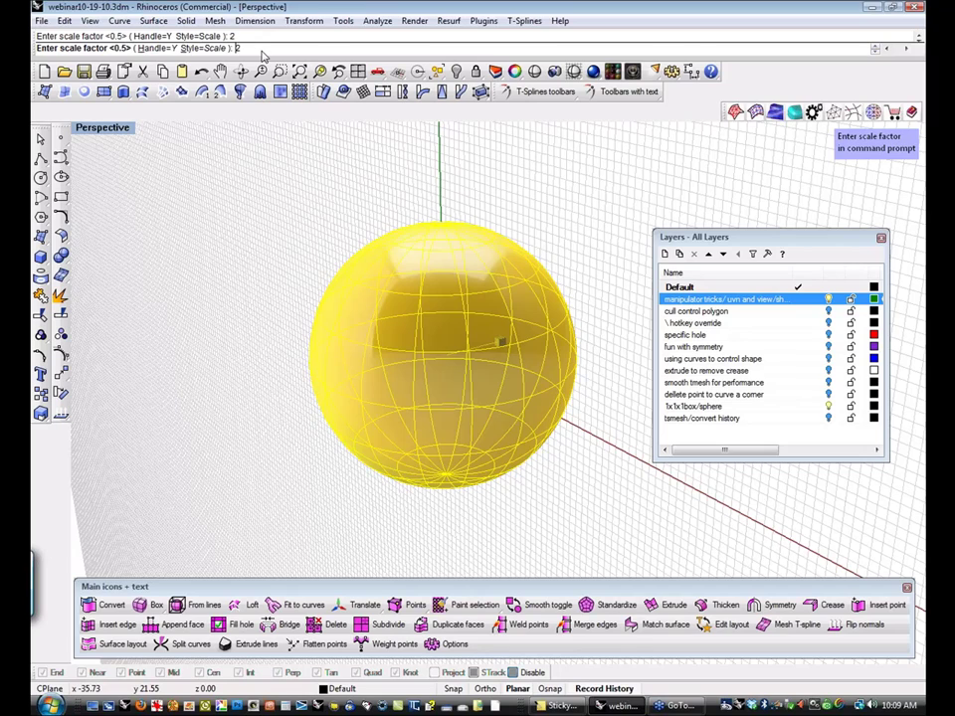
pyautogui.hotkey('ctrl', 'z')
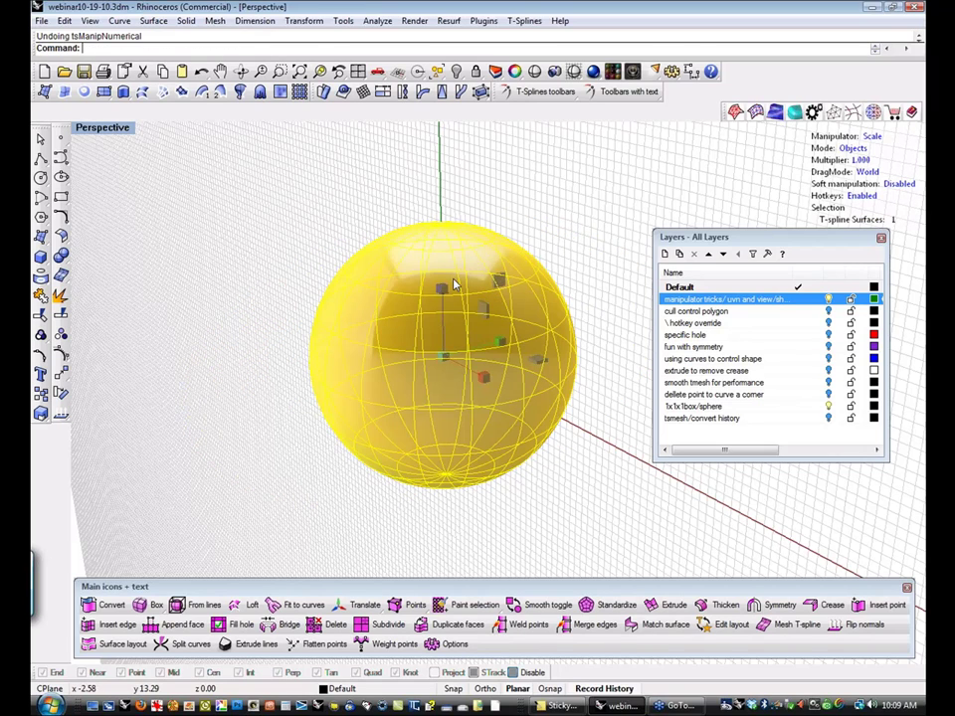
# Scale the sphere in the XZ plane by a factor of 2.
pyautogui.click(484, 314)
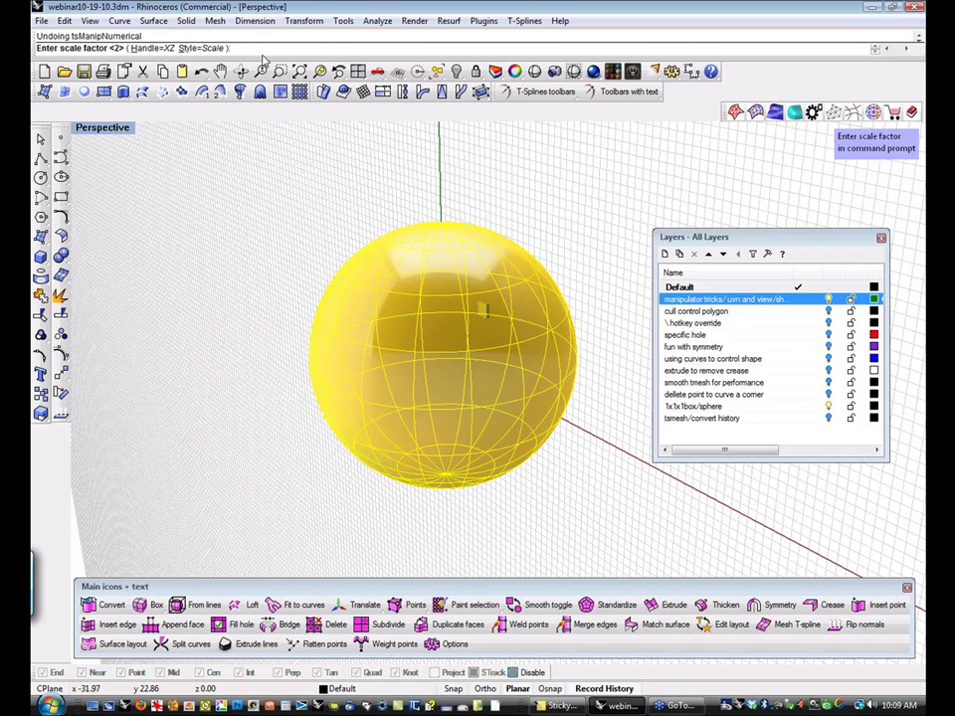
pyautogui.write('2')
pyautogui.press('Return')
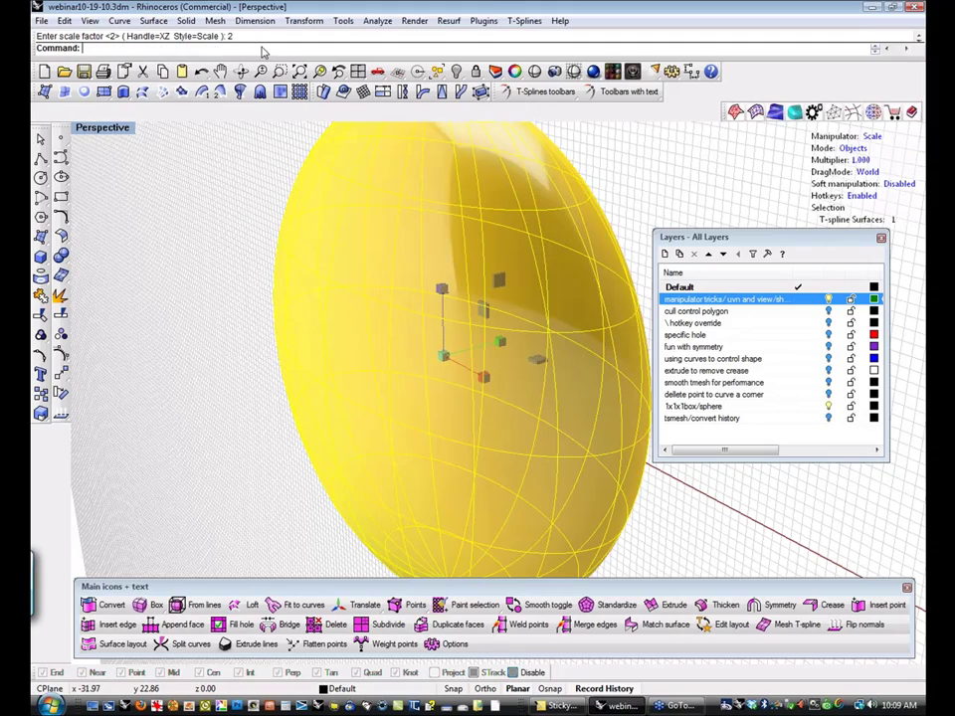
# Undo the sphere's XZ-plane scaling and deselect the sphere.
pyautogui.moveTo(237, 414)
pyautogui.mouseDown(button='right')
pyautogui.moveTo(219, 390)
pyautogui.moveTo(236, 396)
pyautogui.moveTo(223, 410)
pyautogui.mouseUp(button='right')
pyautogui.scroll(-3, 237, 396)
pyautogui.hotkey('ctrl', 'z')
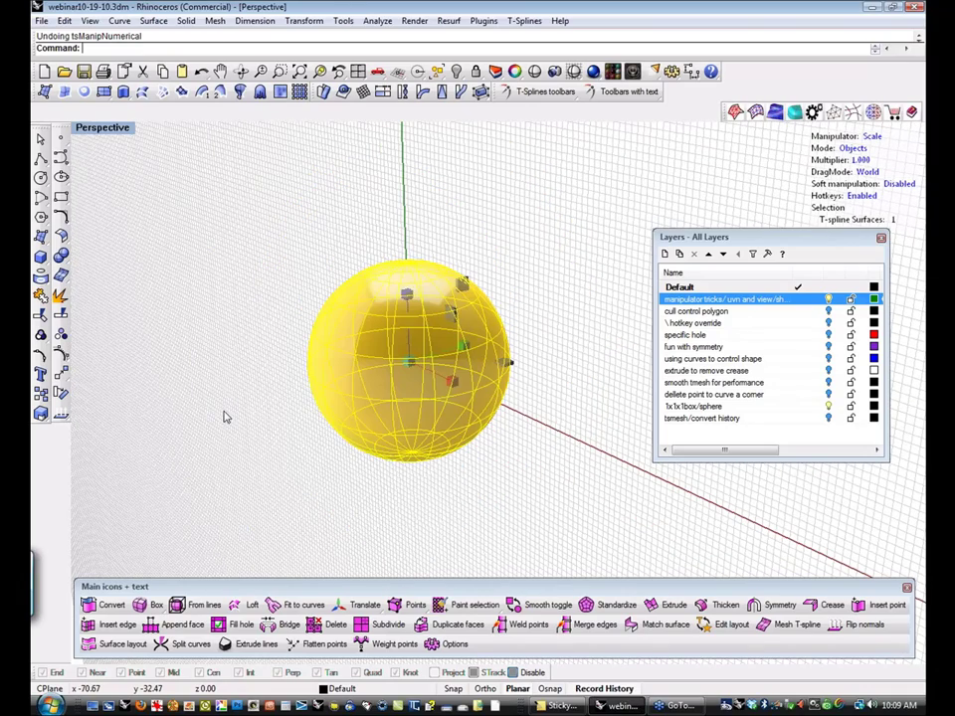
pyautogui.click(226, 418)
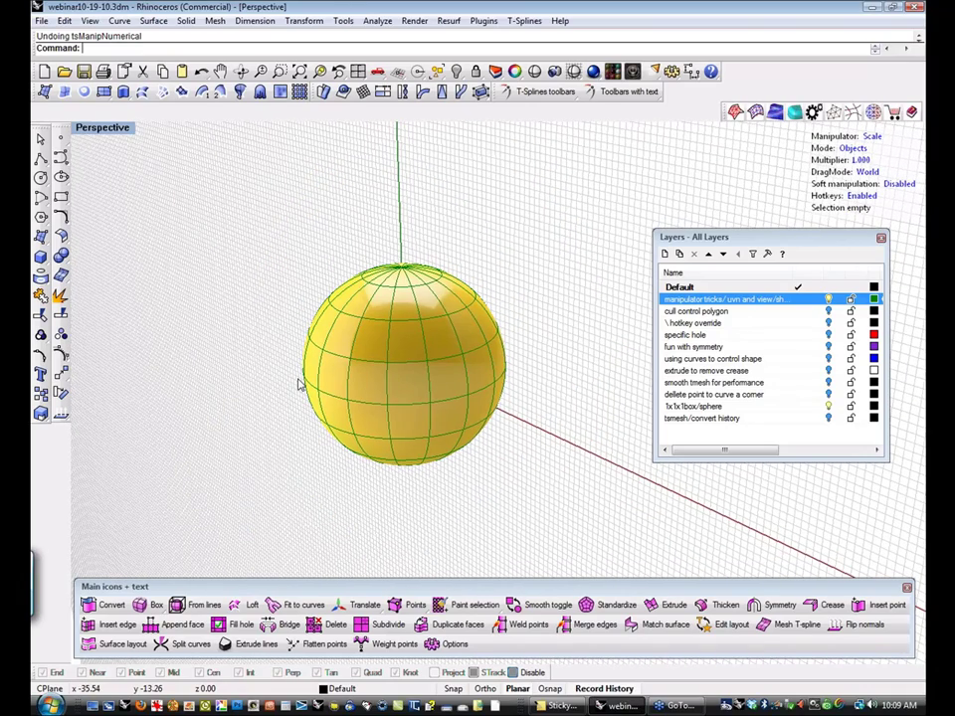
# Move the sphere 5 units along the Z axis with the Translate manipulator.
pyautogui.click(413, 372)
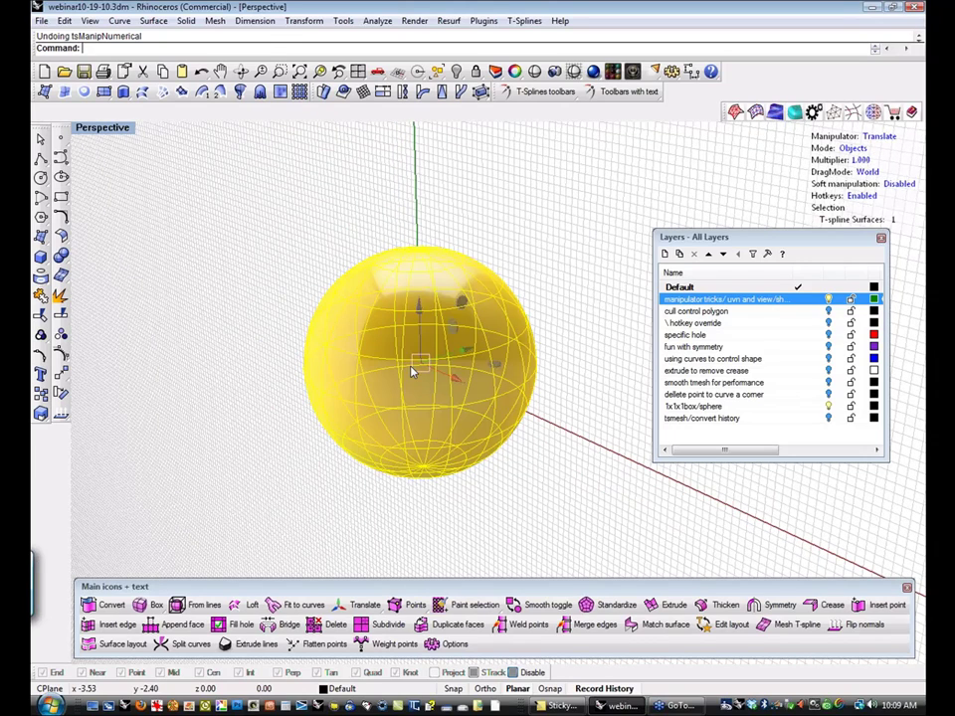
pyautogui.click(423, 304)
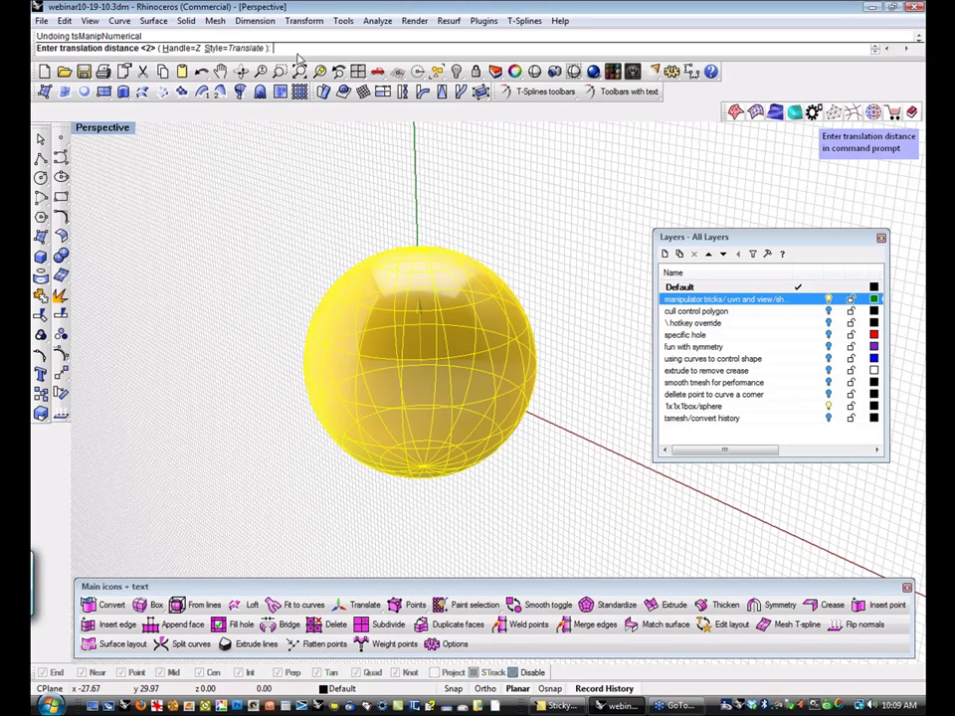
pyautogui.write('5')
pyautogui.press('Return')
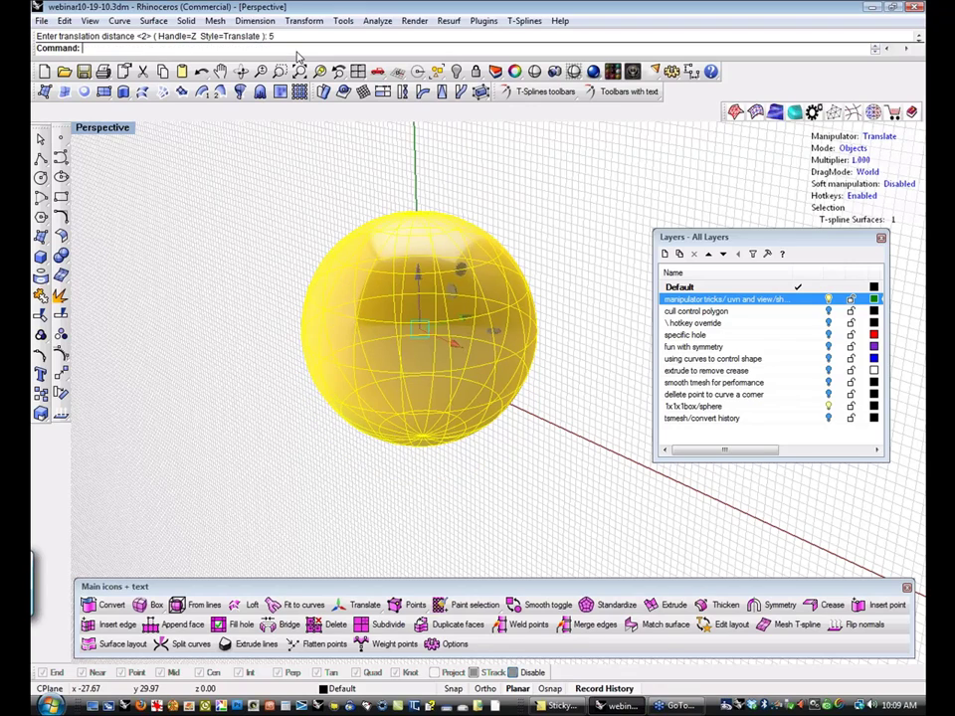
# Move the sphere 2 units along the Y axis using the manipulator's numeric entry.
pyautogui.click(466, 320)
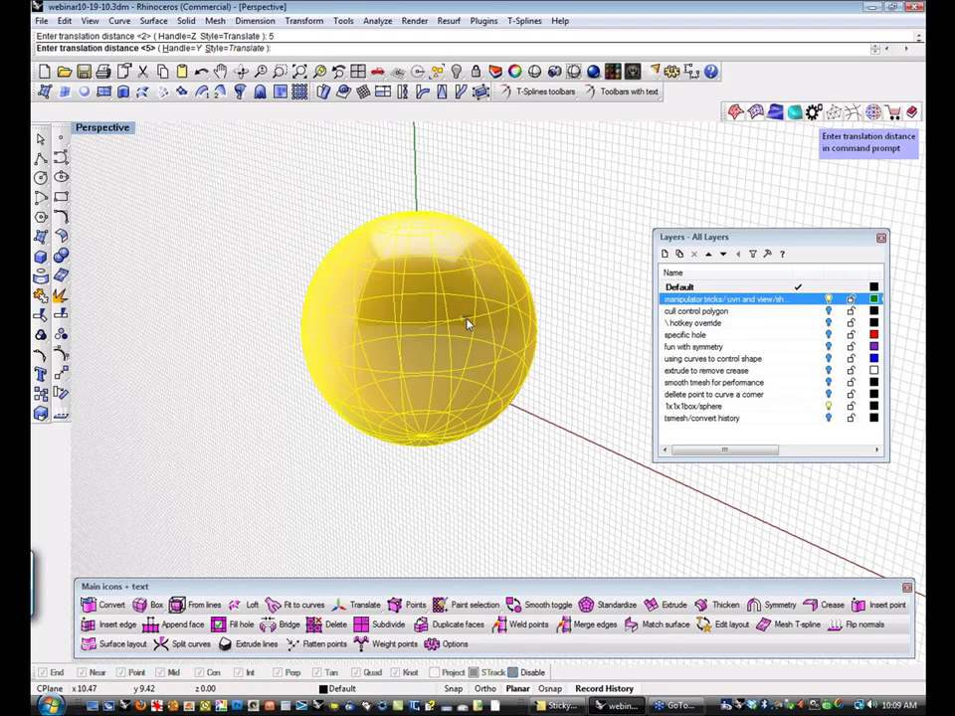
pyautogui.write('2')
pyautogui.press('Return')
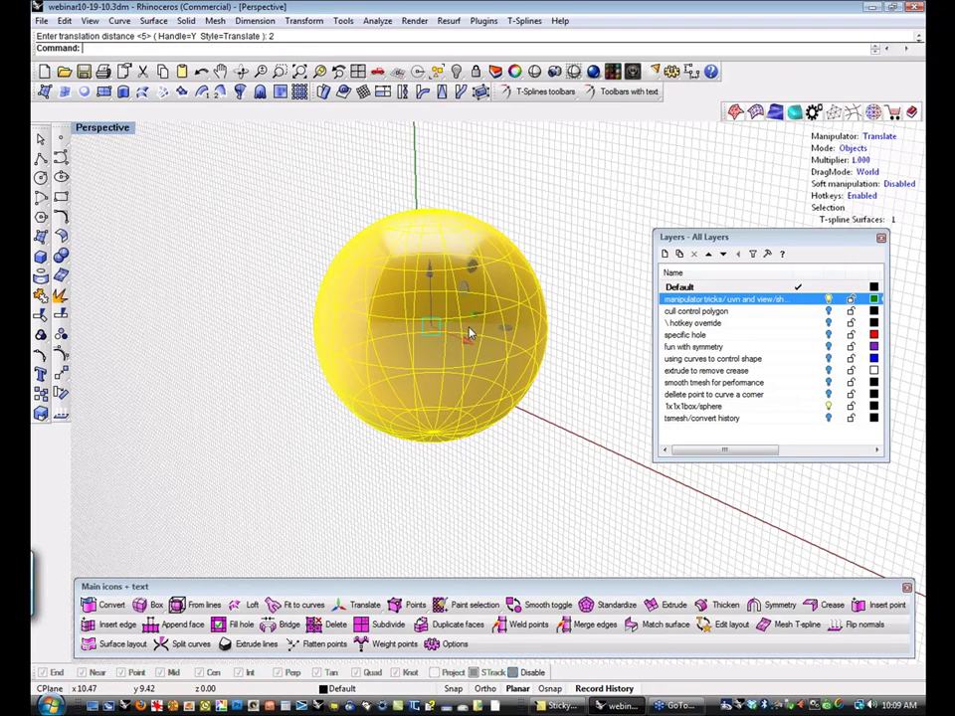
# Move the sphere 3 units along the X axis using numeric entry, and deselect it.
pyautogui.click(468, 339)
pyautogui.write('3')
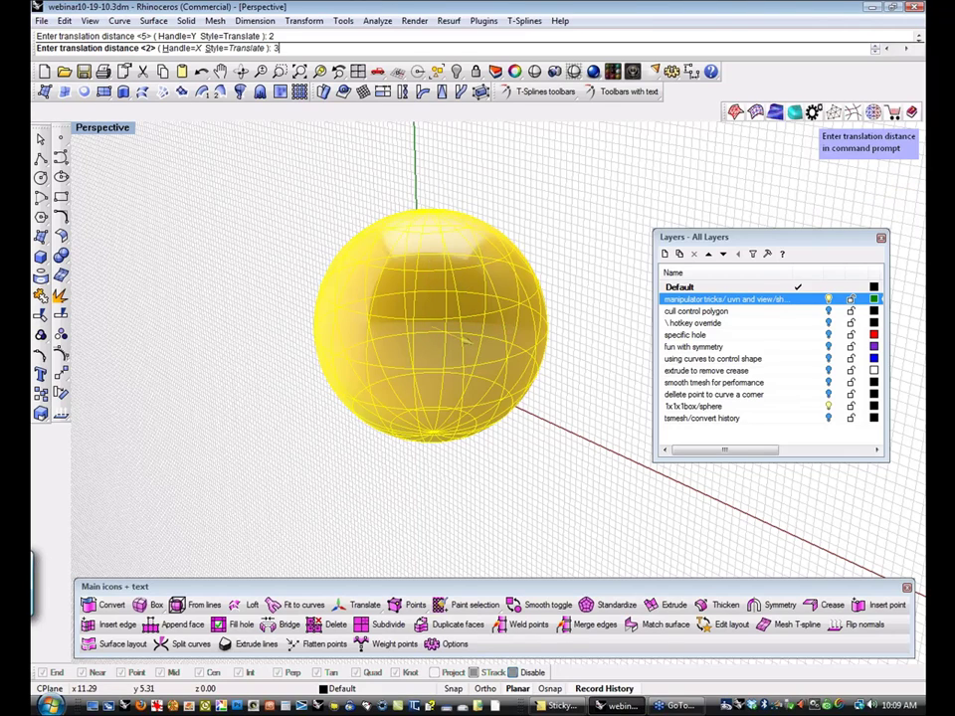
pyautogui.press('Return')
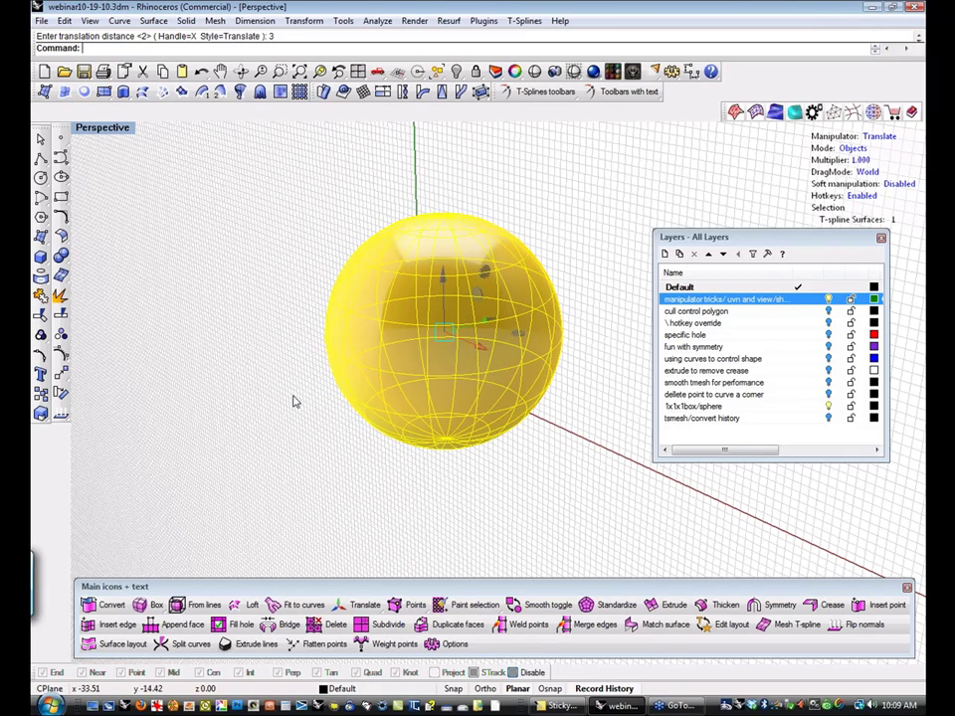
pyautogui.moveTo(296, 397)
pyautogui.mouseDown(button='right')
pyautogui.moveTo(305, 398)
pyautogui.moveTo(296, 405)
pyautogui.mouseUp(button='right')
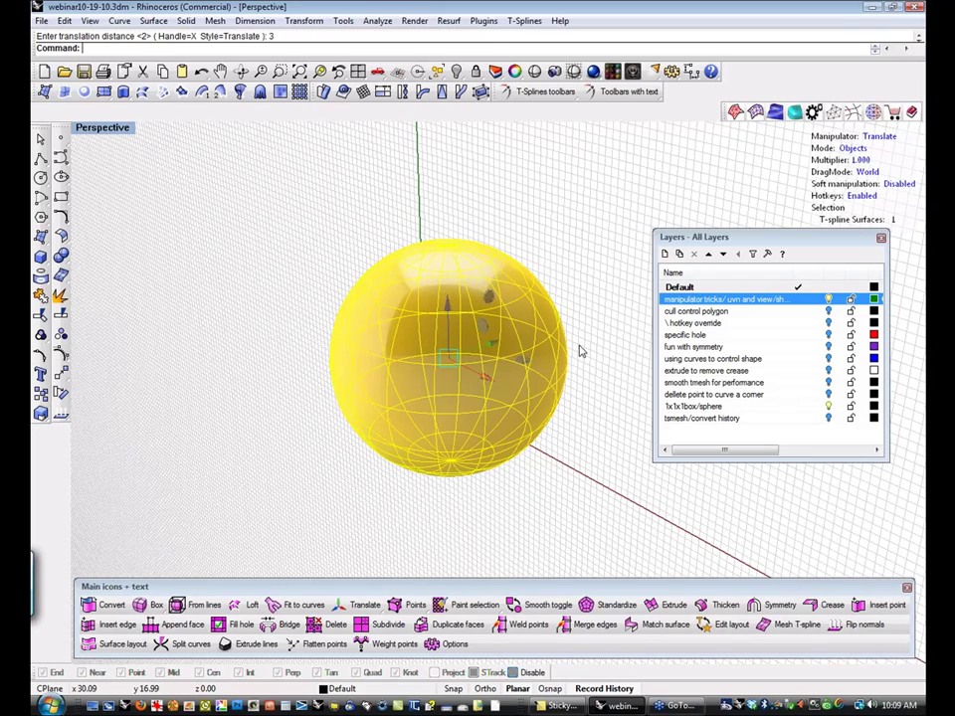
pyautogui.moveTo(586, 352); pyautogui.dragTo(543, 362, button='right')
pyautogui.press('Escape')
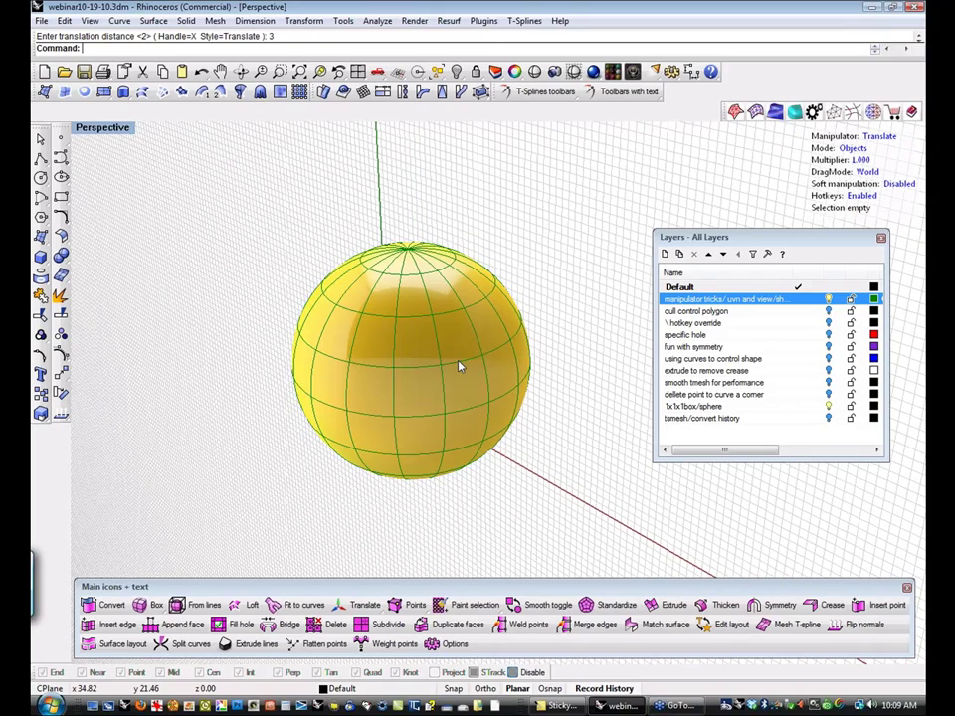
# Rotate the sphere freehand about its Z and X axes with the Rotate manipulator, and deselect it.
pyautogui.click(457, 365)
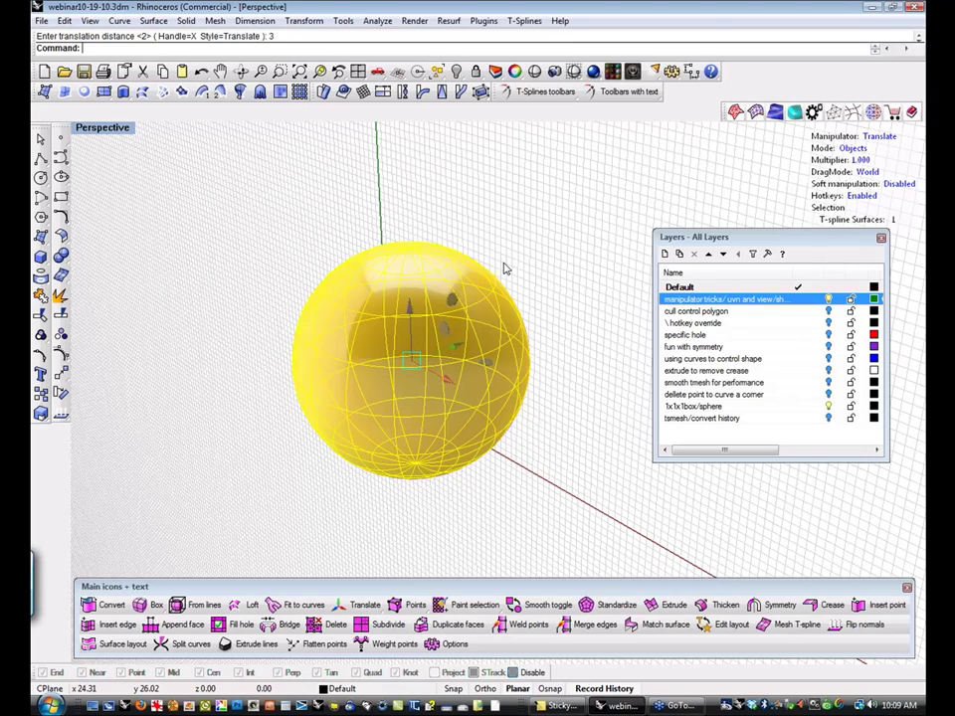
pyautogui.press('r')
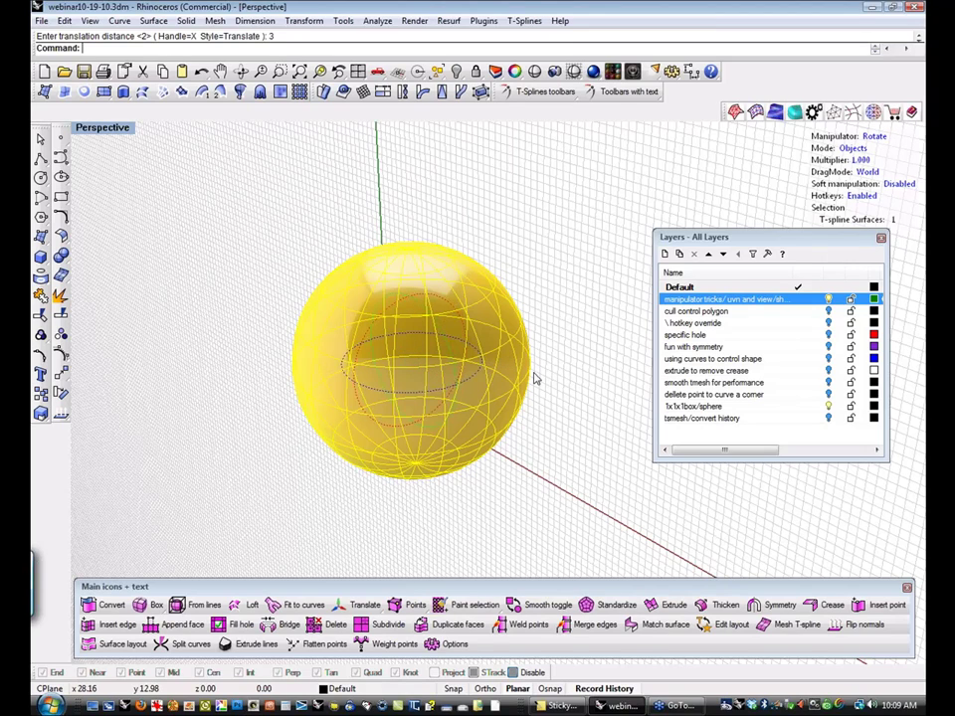
pyautogui.press('e')
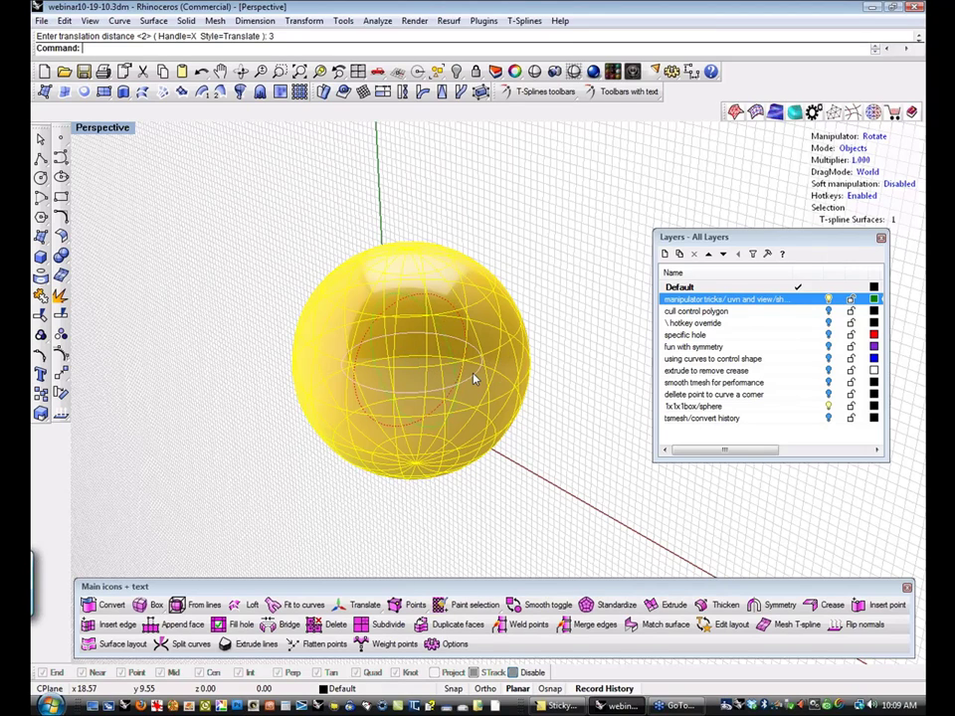
pyautogui.moveTo(474, 379); pyautogui.dragTo(450, 386)
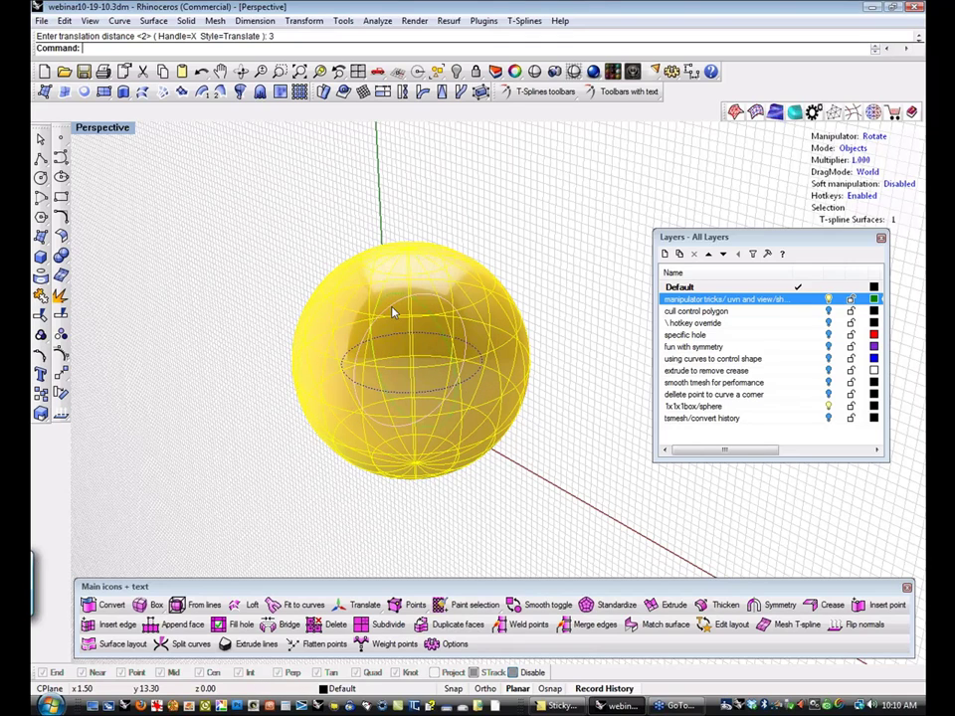
pyautogui.moveTo(390, 308)
pyautogui.mouseDown()
pyautogui.moveTo(368, 348)
pyautogui.moveTo(403, 317)
pyautogui.moveTo(436, 307)
pyautogui.moveTo(386, 326)
pyautogui.moveTo(371, 353)
pyautogui.moveTo(392, 315)
pyautogui.mouseUp()
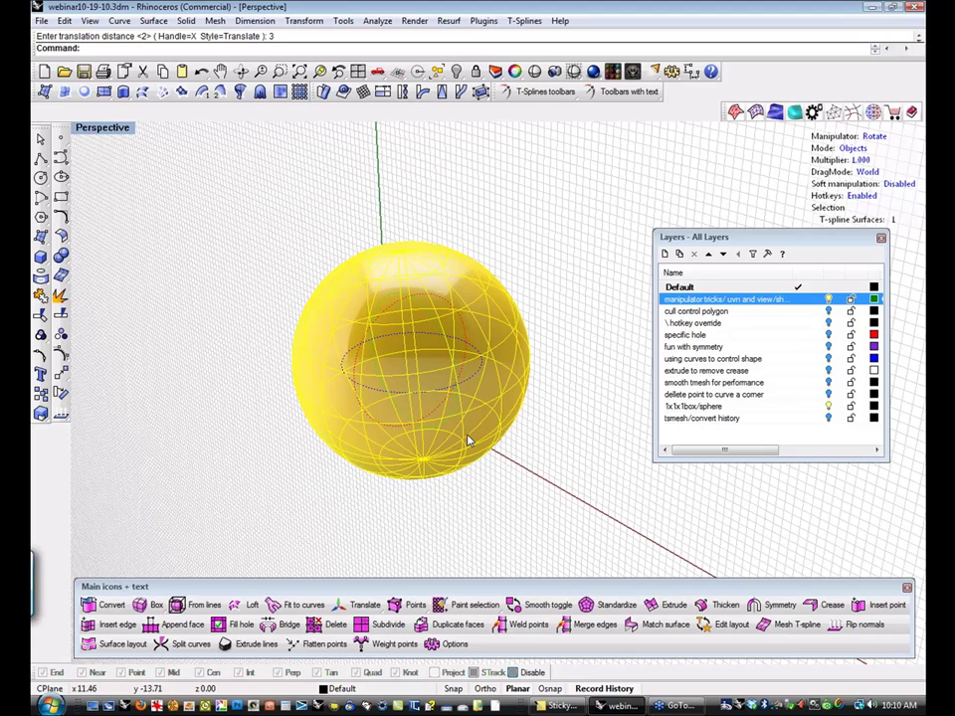
pyautogui.click(564, 348)
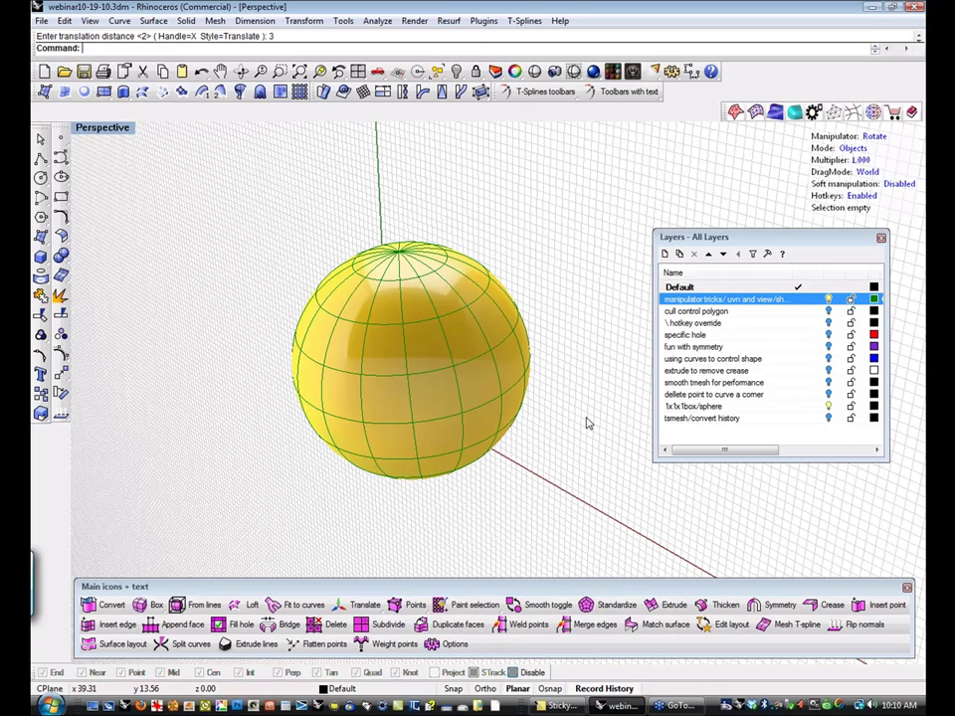
# Widen the Layers panel and its Name column to fit the full layer names, and move the panel clear of the manipulator read-out.
pyautogui.moveTo(588, 421); pyautogui.dragTo(427, 305, button='right')
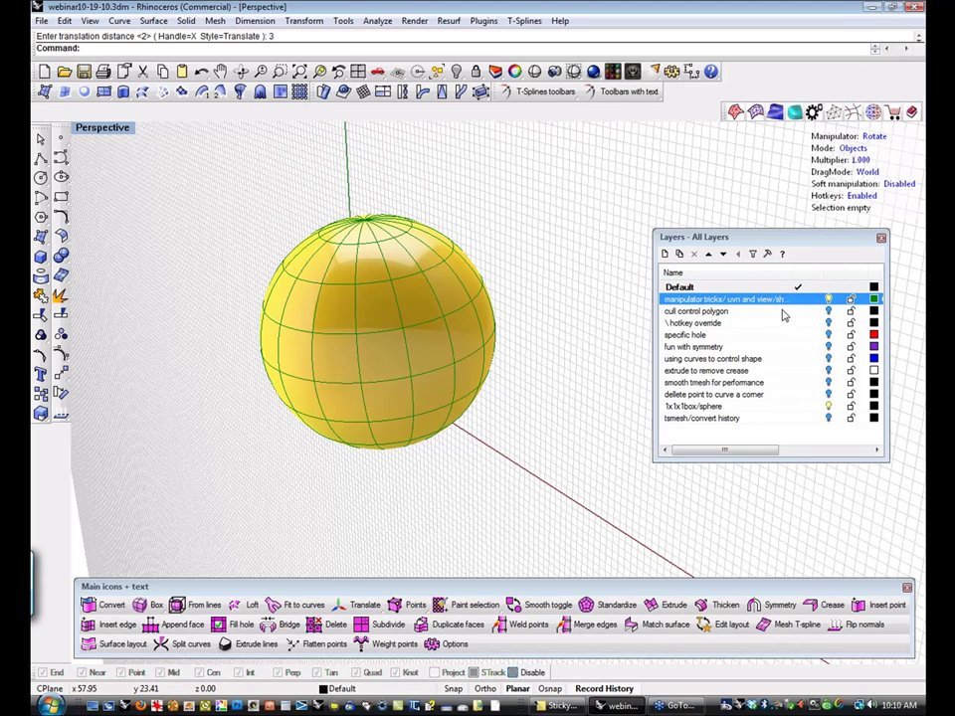
pyautogui.moveTo(791, 274); pyautogui.dragTo(820, 273)
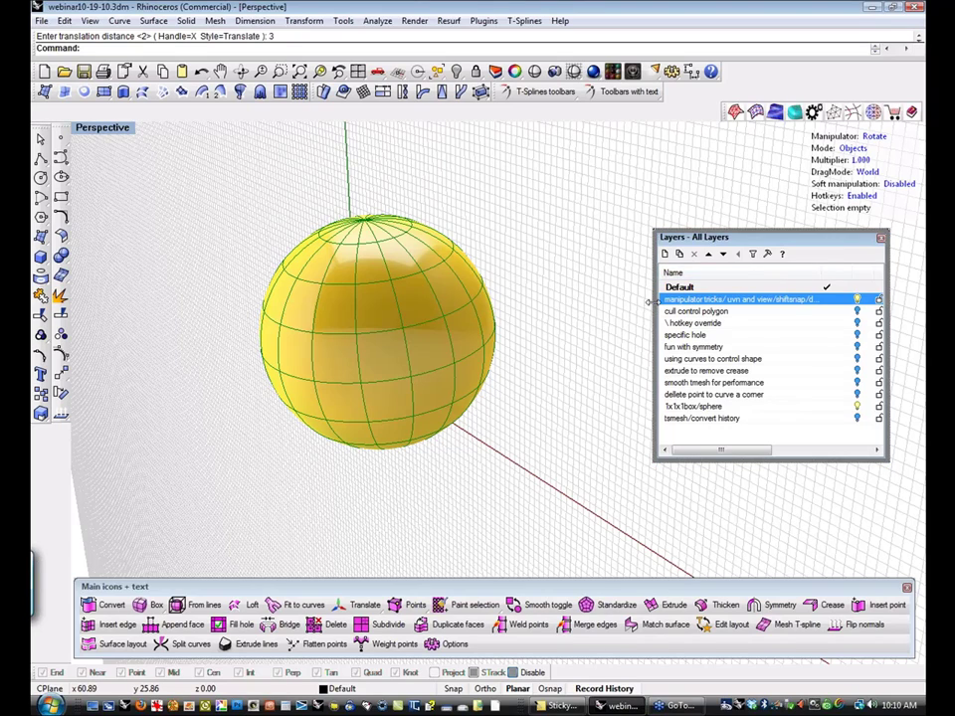
pyautogui.moveTo(653, 310); pyautogui.dragTo(603, 310)
pyautogui.moveTo(768, 269); pyautogui.dragTo(808, 339)
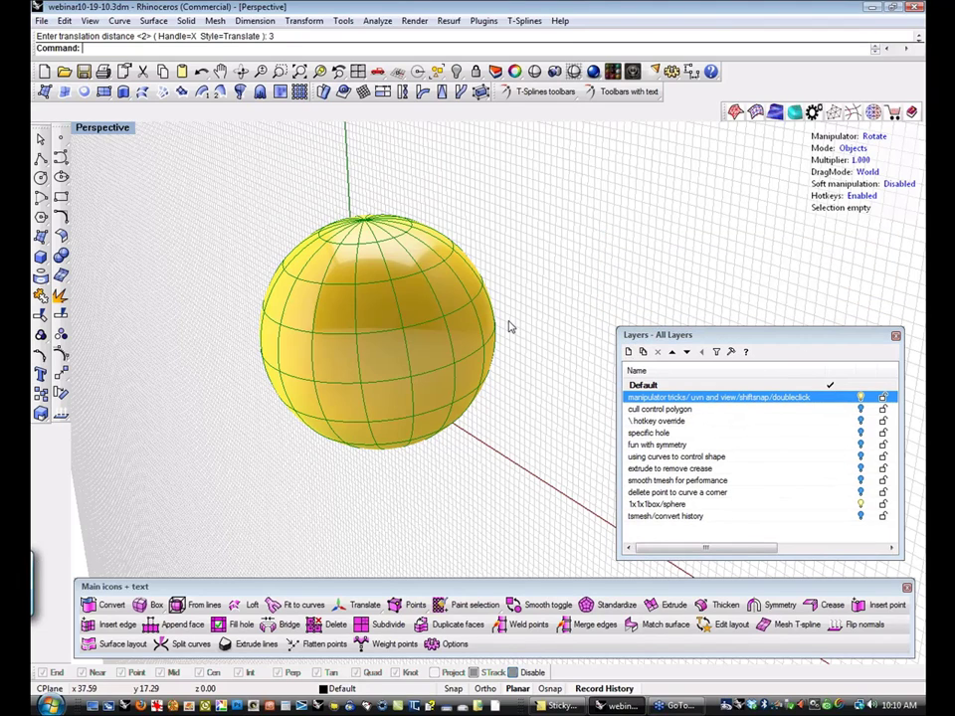
# In vertex mode, select a vertex on the sphere's upper front and move it slightly in the world XY plane with the Translate manipulator.
pyautogui.press('a')
pyautogui.click(357, 286)
pyautogui.moveTo(448, 226); pyautogui.dragTo(595, 307, button='right')
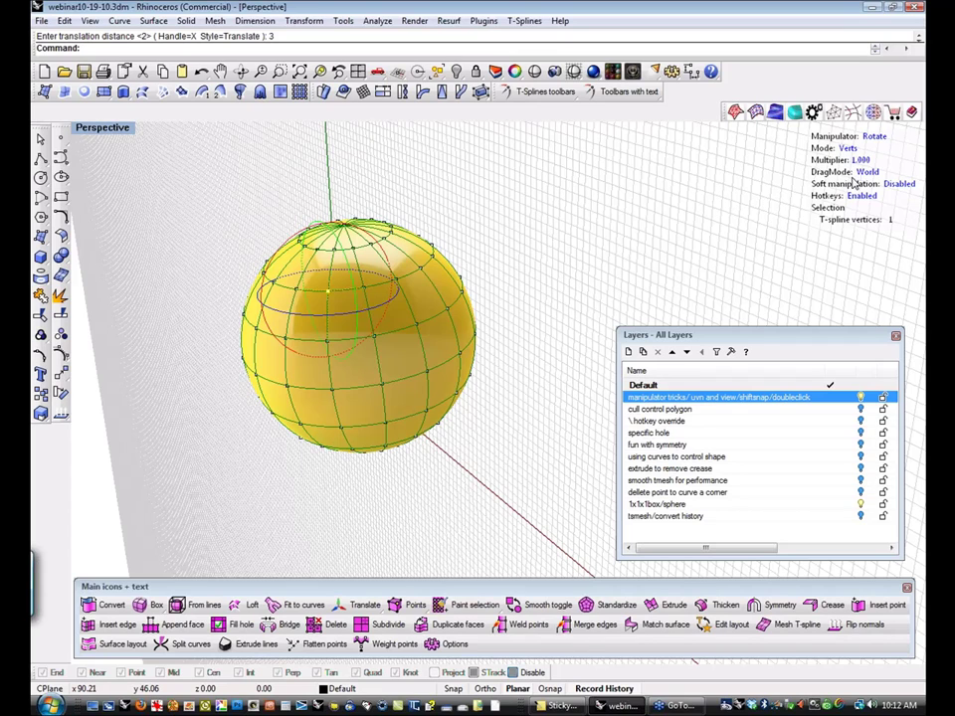
pyautogui.press('w')
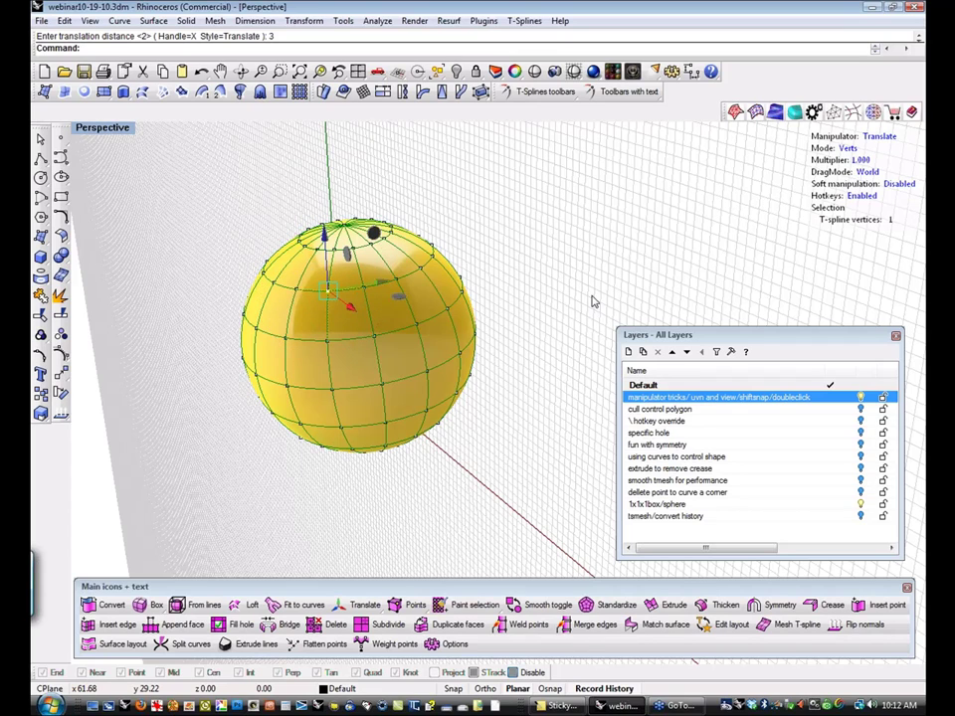
pyautogui.moveTo(594, 301); pyautogui.dragTo(628, 307, button='right')
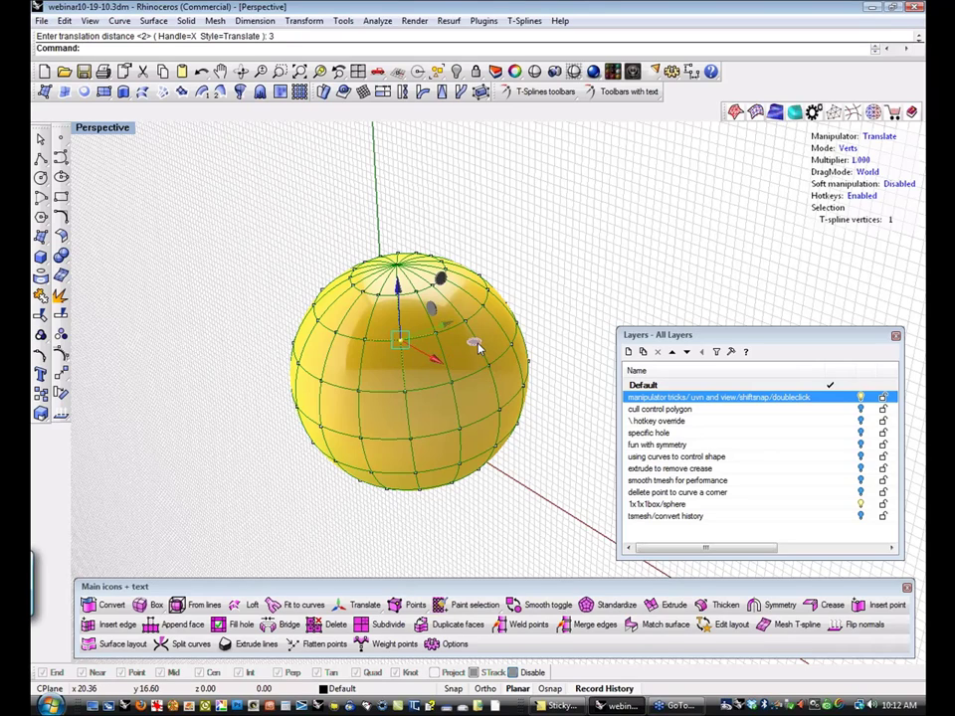
pyautogui.moveTo(474, 342)
pyautogui.mouseDown()
pyautogui.moveTo(376, 343)
pyautogui.moveTo(461, 321)
pyautogui.moveTo(422, 343)
pyautogui.moveTo(444, 330)
pyautogui.moveTo(432, 363)
pyautogui.moveTo(465, 382)
pyautogui.moveTo(429, 353)
pyautogui.mouseUp()
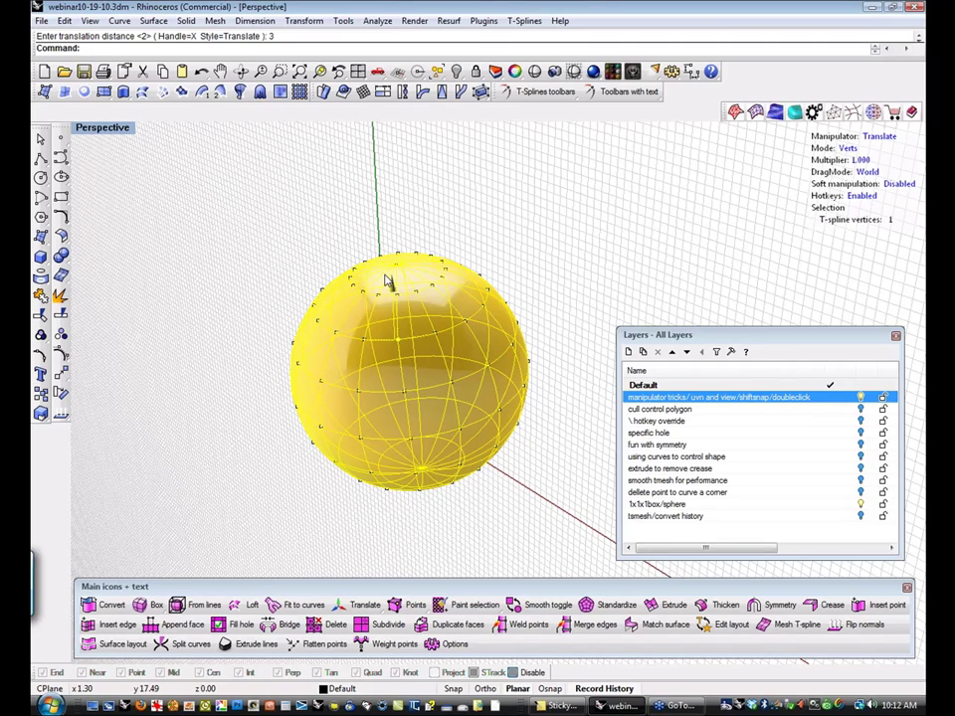
# Switch the manipulator's drag mode between World and CPlane to compare the axis orientations, ending on CPlane.
pyautogui.click(871, 175)
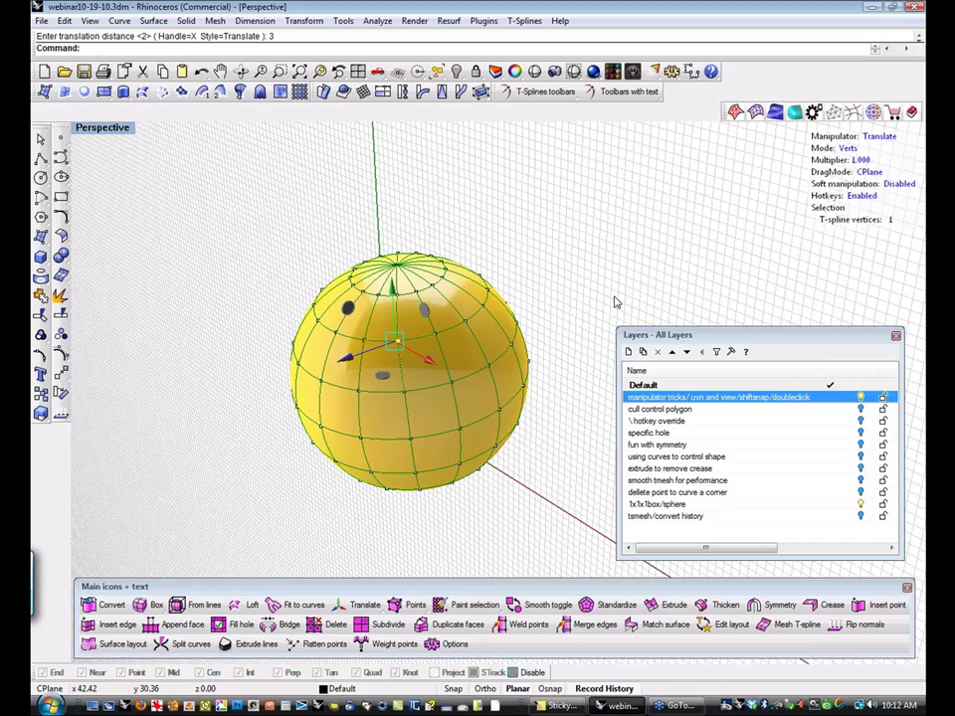
pyautogui.moveTo(618, 313); pyautogui.dragTo(574, 323, button='right')
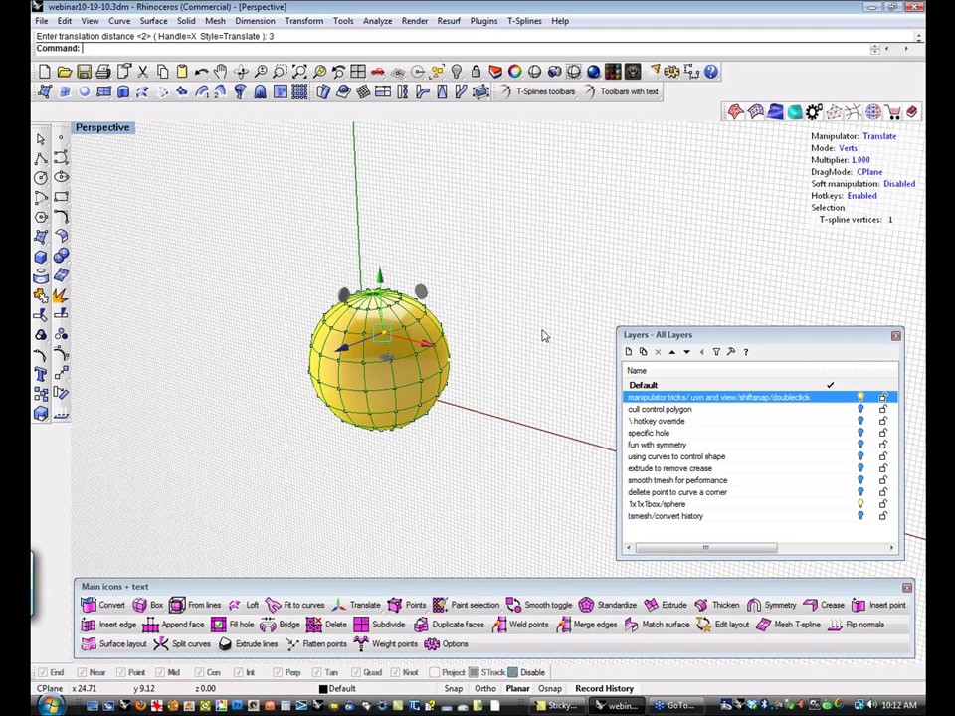
pyautogui.click(868, 172)
pyautogui.click(868, 173)
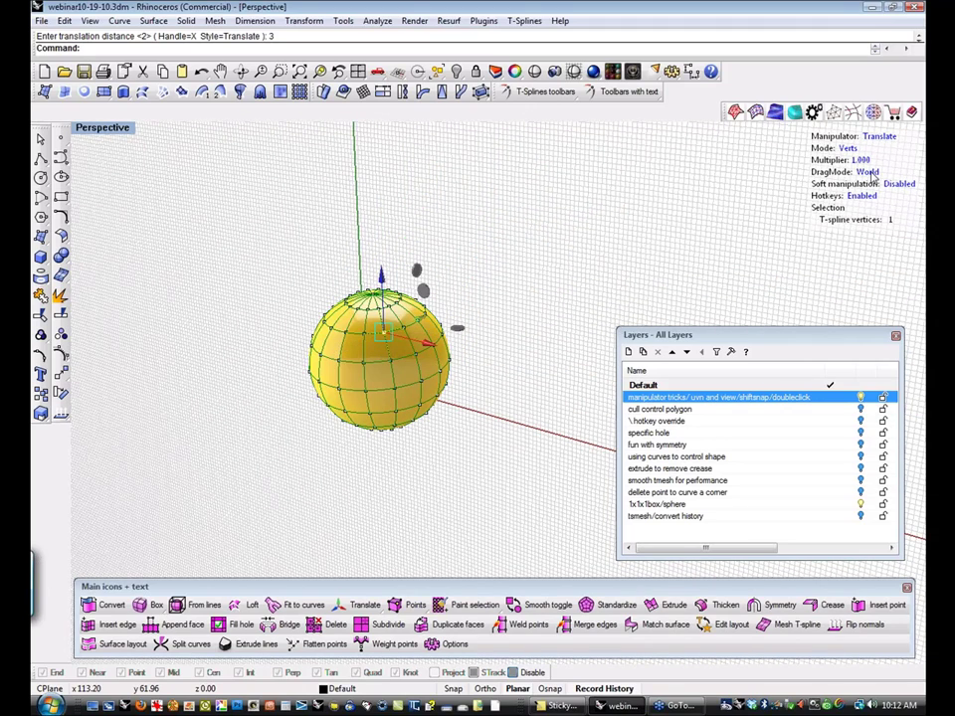
pyautogui.click(868, 174)
pyautogui.moveTo(575, 303); pyautogui.dragTo(597, 294, button='right')
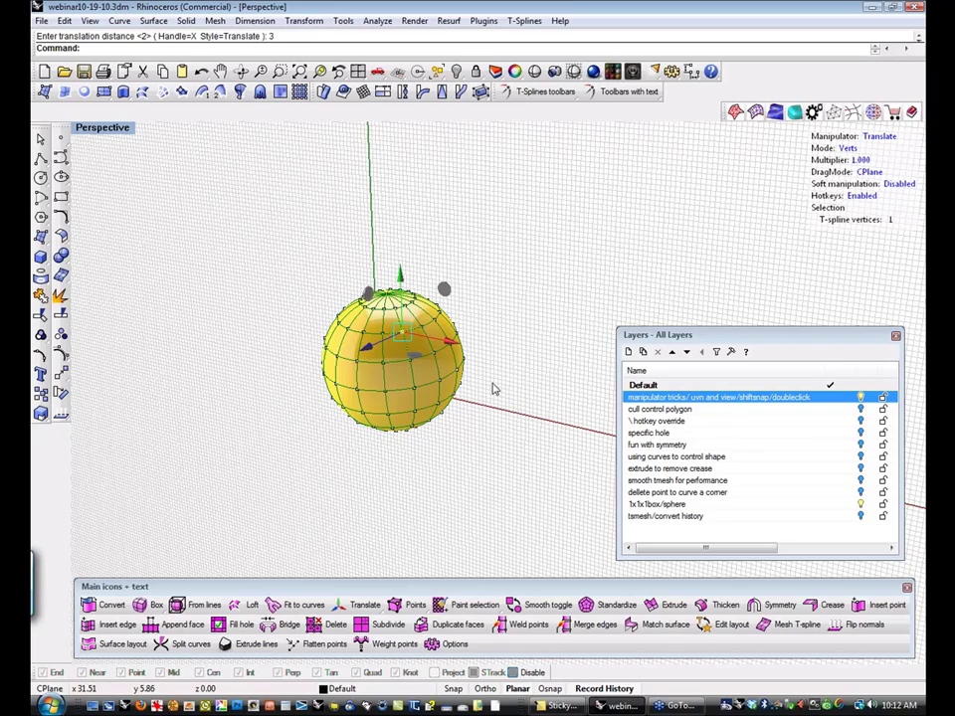
# Set the manipulator's drag mode to View for the selected vertex.
pyautogui.keyDown('ctrl'); pyautogui.moveTo(494, 389); pyautogui.dragTo(499, 324, button='right'); pyautogui.keyUp('ctrl')
pyautogui.scroll(1, 485, 310)
pyautogui.click(870, 173)
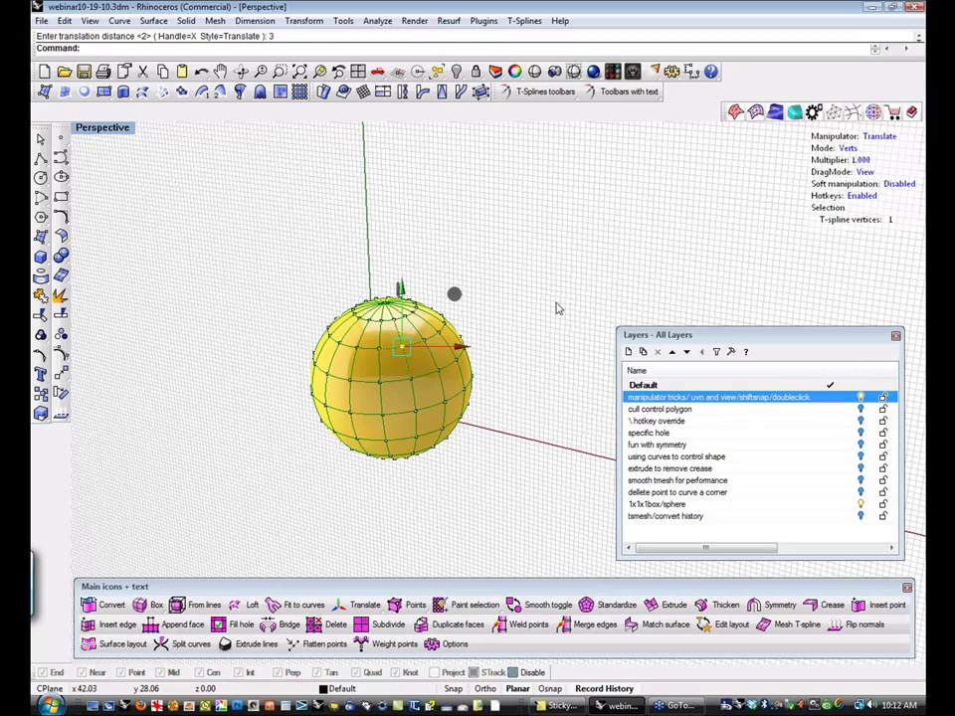
pyautogui.moveTo(558, 309)
pyautogui.keyDown('shift'); pyautogui.mouseDown(button='right')
pyautogui.moveTo(610, 284)
pyautogui.moveTo(648, 283)
pyautogui.moveTo(571, 285)
pyautogui.moveTo(582, 292)
pyautogui.moveTo(568, 300)
pyautogui.mouseUp(button='right'); pyautogui.keyUp('shift')
# Set the drag mode to UVN and nudge the selected vertex along its surface normal.
pyautogui.click(866, 174)
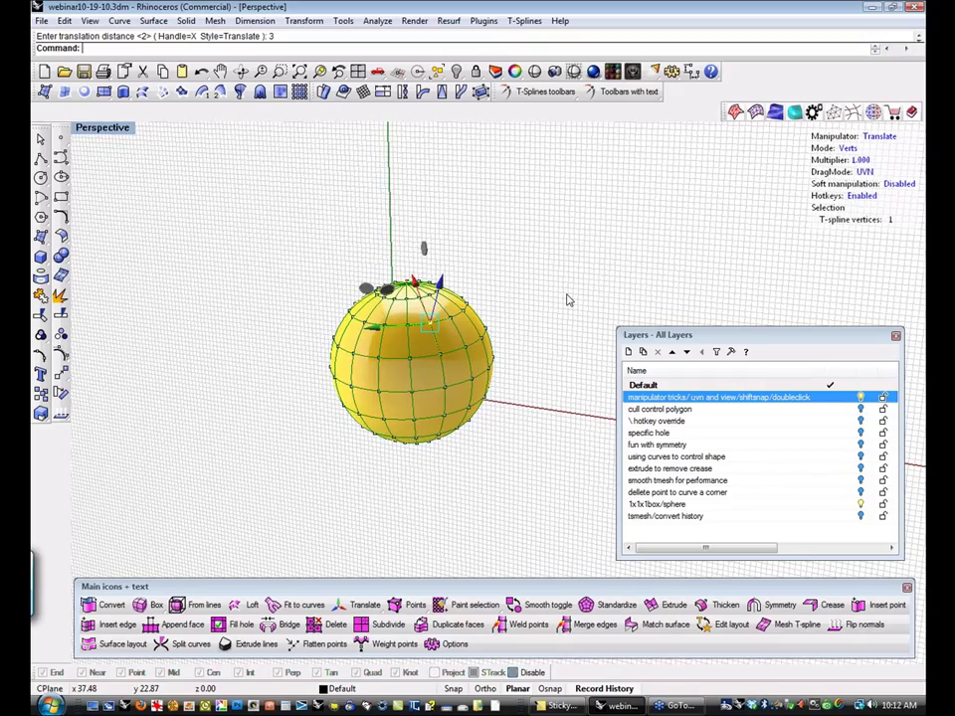
pyautogui.scroll(2, 452, 273)
pyautogui.moveTo(453, 272); pyautogui.dragTo(539, 273, button='right')
pyautogui.scroll(2, 476, 281)
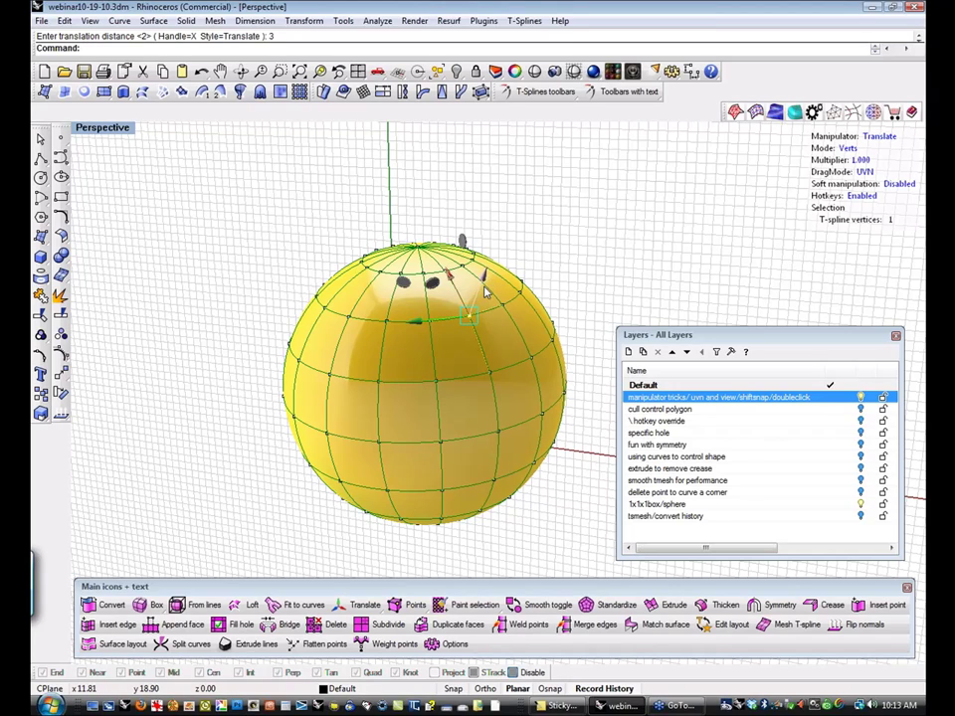
pyautogui.moveTo(484, 277)
pyautogui.mouseDown()
pyautogui.moveTo(524, 236)
pyautogui.moveTo(469, 310)
pyautogui.moveTo(487, 274)
pyautogui.mouseUp()
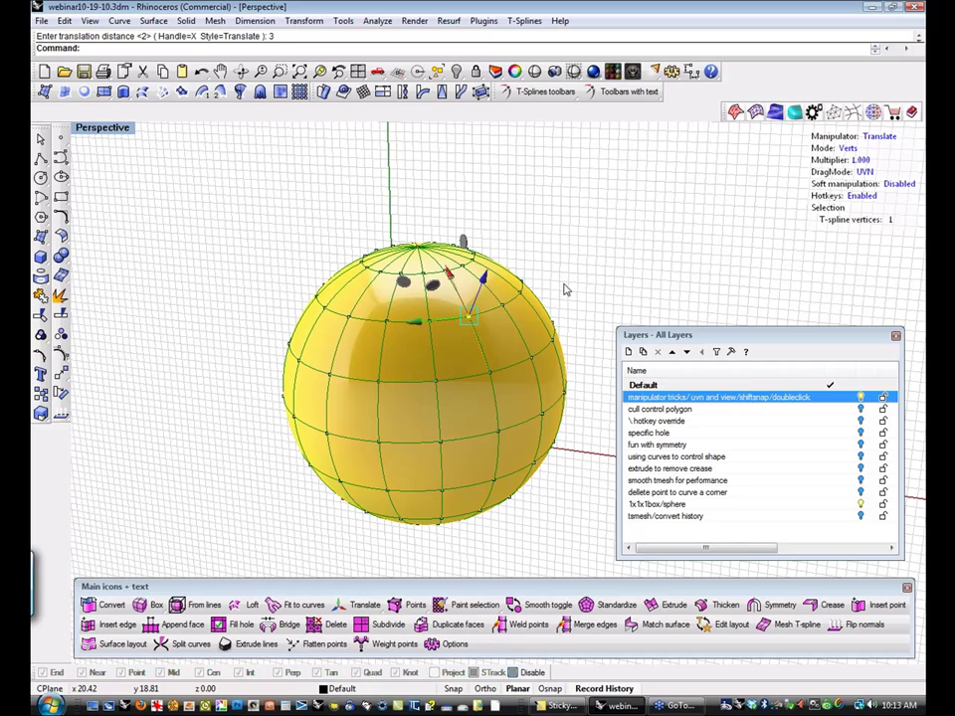
# Pull two neighbouring vertices on the sphere's upper front outward along their surface normals to form a ridge.
pyautogui.moveTo(572, 287); pyautogui.dragTo(444, 341, button='right')
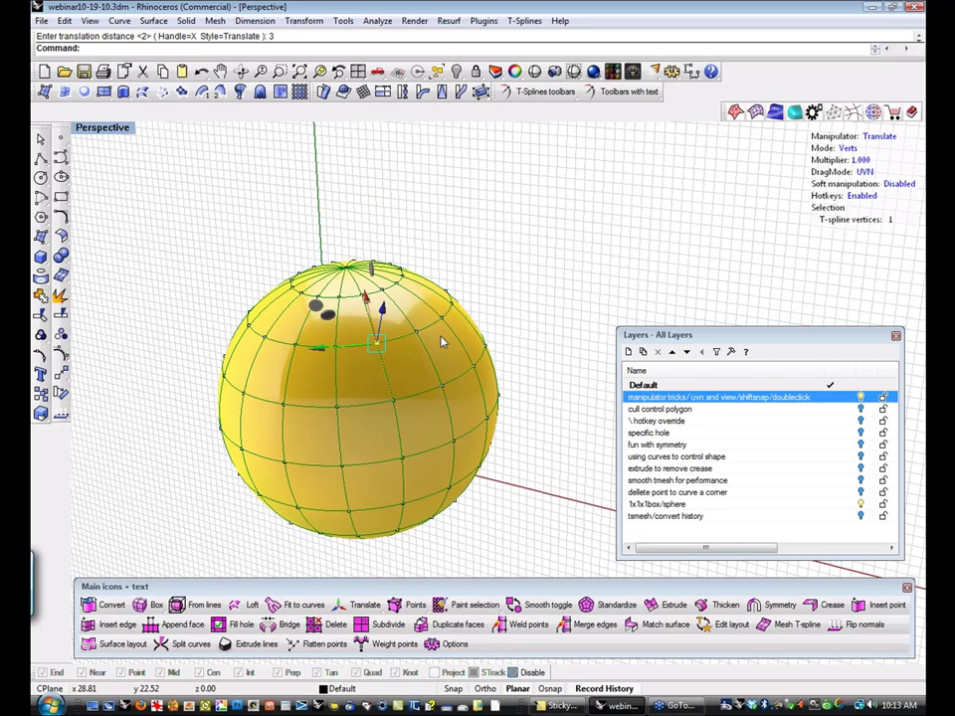
pyautogui.moveTo(427, 321); pyautogui.dragTo(469, 260)
pyautogui.click(379, 338)
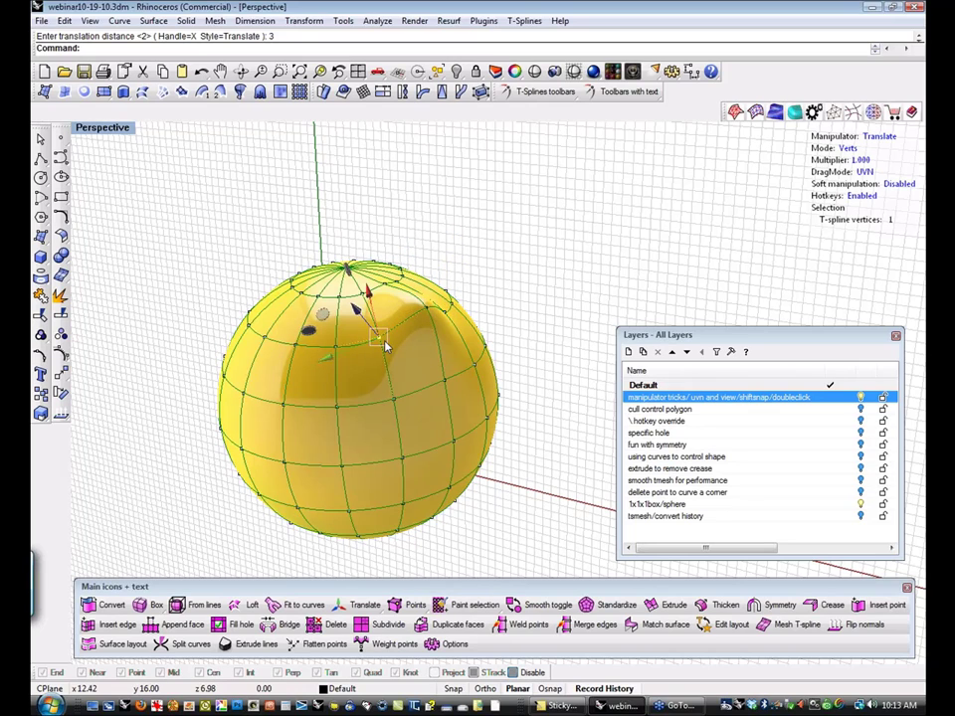
pyautogui.moveTo(356, 309); pyautogui.dragTo(296, 285)
pyautogui.moveTo(516, 337); pyautogui.dragTo(337, 388, button='right')
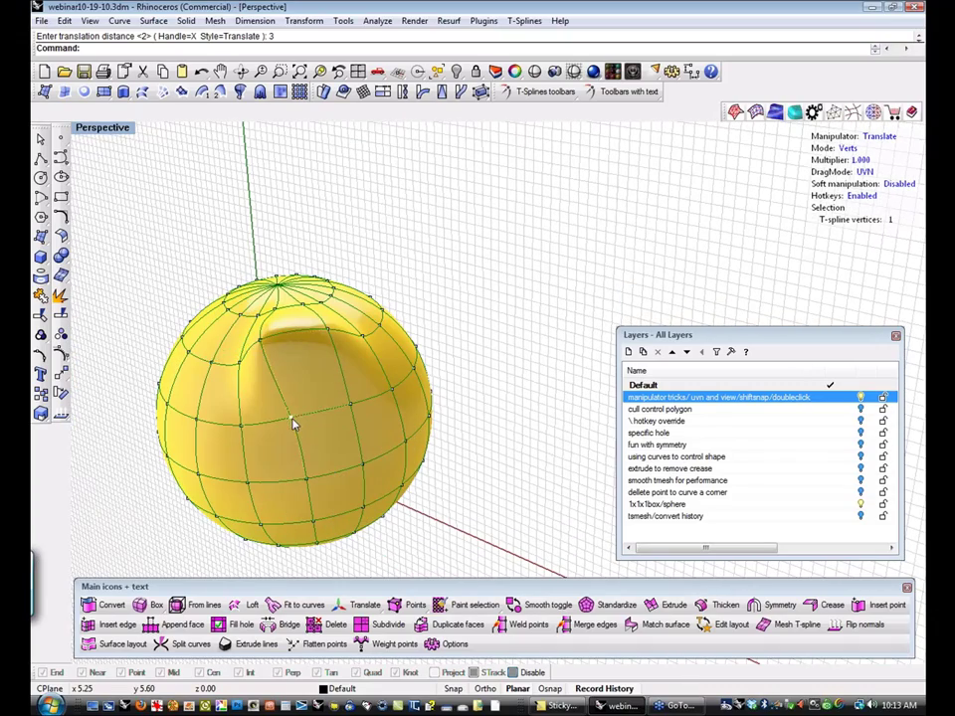
# Reshape the sphere's front below the ridge by moving the selected vertex with the UVN manipulator from different angles.
pyautogui.moveTo(283, 408); pyautogui.dragTo(392, 425, button='right')
pyautogui.moveTo(529, 441); pyautogui.dragTo(568, 475)
pyautogui.moveTo(480, 379)
pyautogui.mouseDown()
pyautogui.moveTo(463, 350)
pyautogui.moveTo(474, 377)
pyautogui.mouseUp()
pyautogui.moveTo(522, 418); pyautogui.dragTo(562, 438)
pyautogui.moveTo(569, 333); pyautogui.dragTo(285, 303, button='right')
pyautogui.moveTo(197, 297); pyautogui.dragTo(227, 319)
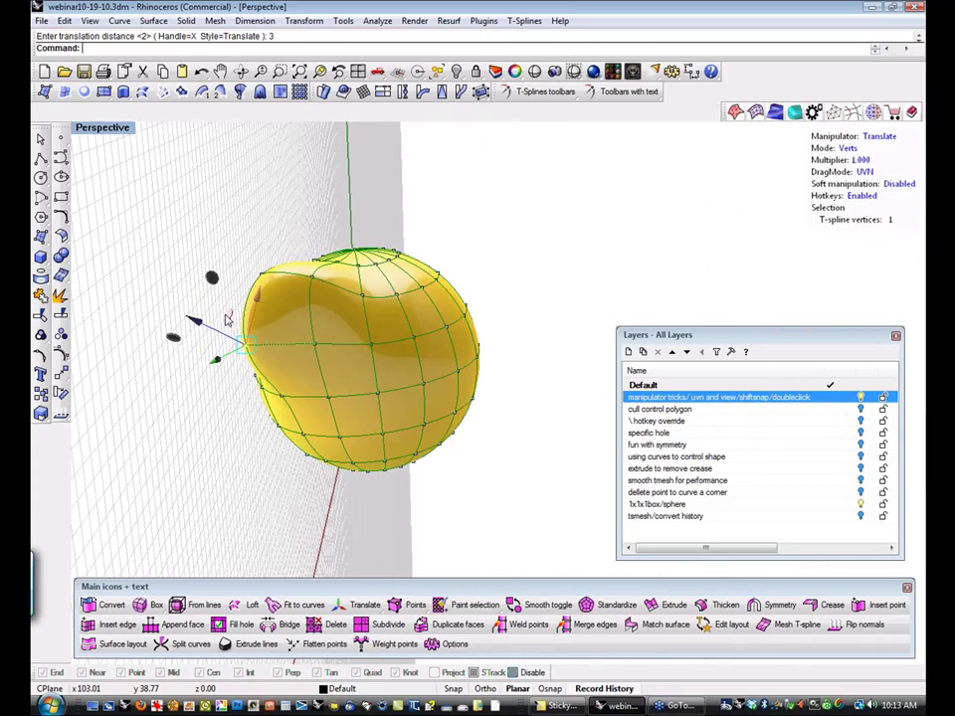
pyautogui.click(208, 409)
pyautogui.moveTo(209, 409); pyautogui.dragTo(324, 421, button='right')
# Set the drag mode to View and select the ridge's corner vertex, checking the manipulator's orientation from several angles.
pyautogui.click(869, 171)
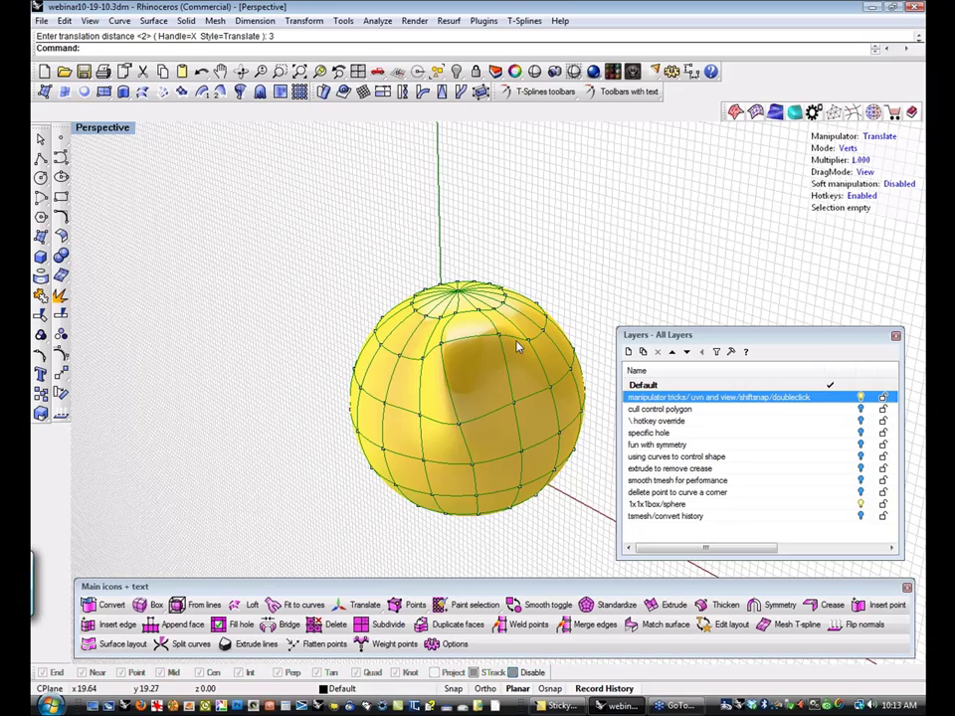
pyautogui.click(441, 346)
pyautogui.moveTo(445, 348); pyautogui.dragTo(399, 453, button='right')
pyautogui.scroll(6, 334, 344)
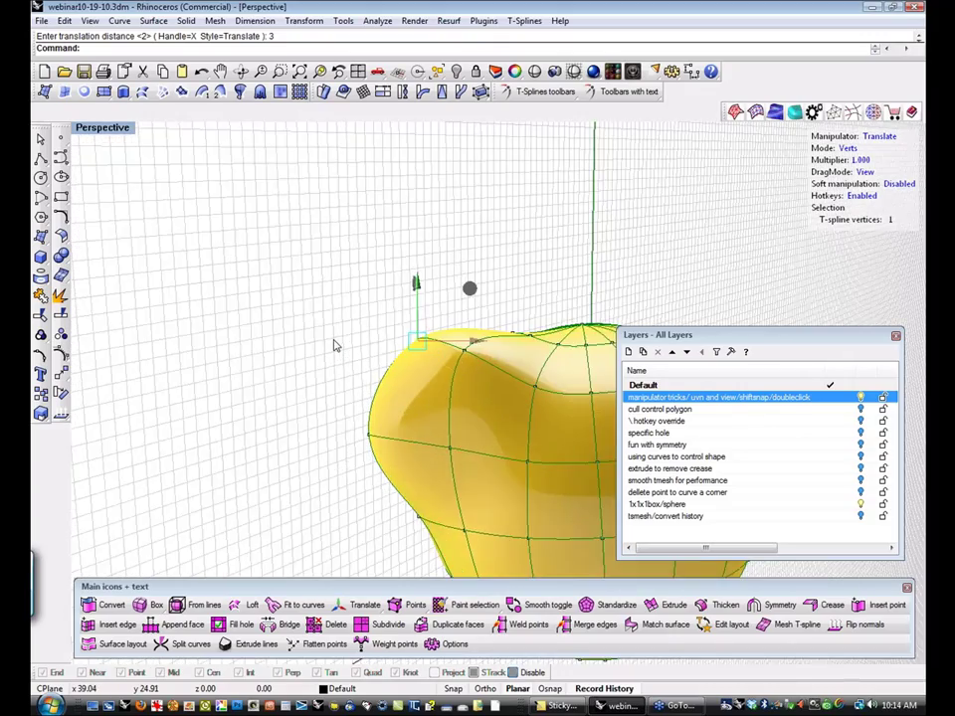
pyautogui.keyDown('shift'); pyautogui.moveTo(335, 344); pyautogui.dragTo(224, 280, button='right'); pyautogui.keyUp('shift')
pyautogui.moveTo(311, 309); pyautogui.dragTo(373, 298, button='right')
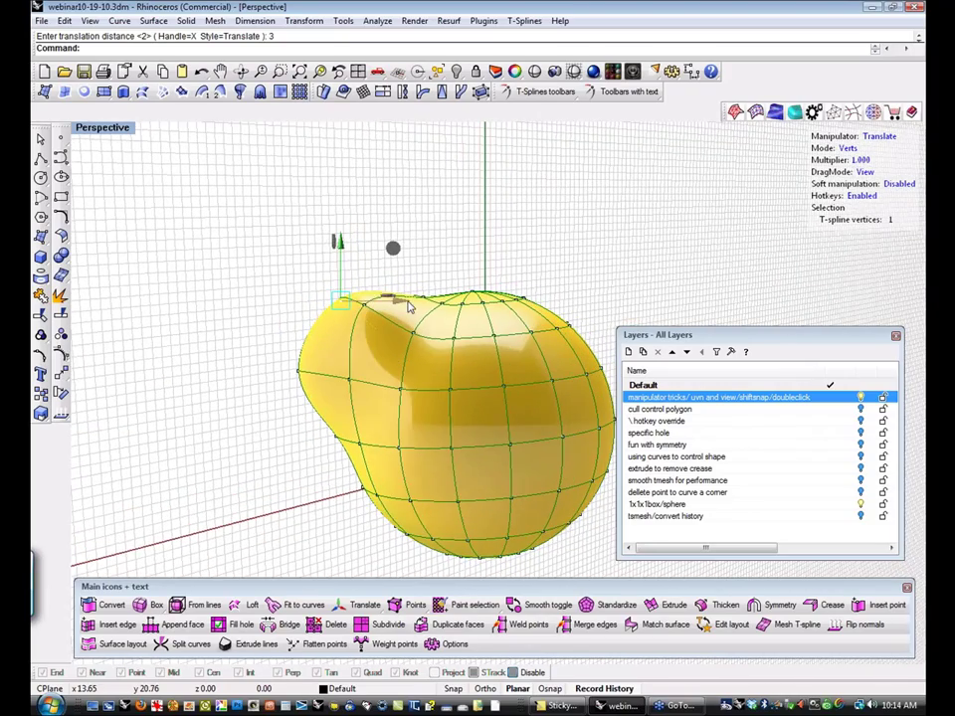
pyautogui.moveTo(438, 252); pyautogui.dragTo(386, 255, button='right')
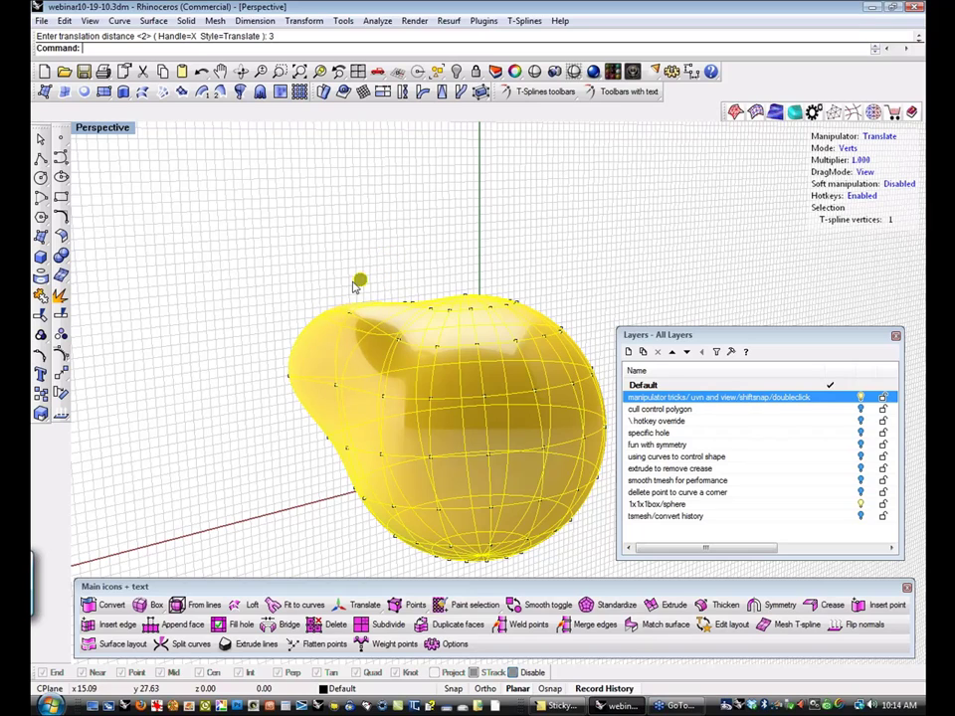
# Select the two vertices at the top of the bulge together and move them down within the view plane.
pyautogui.click(286, 235)
pyautogui.moveTo(286, 234); pyautogui.dragTo(379, 330)
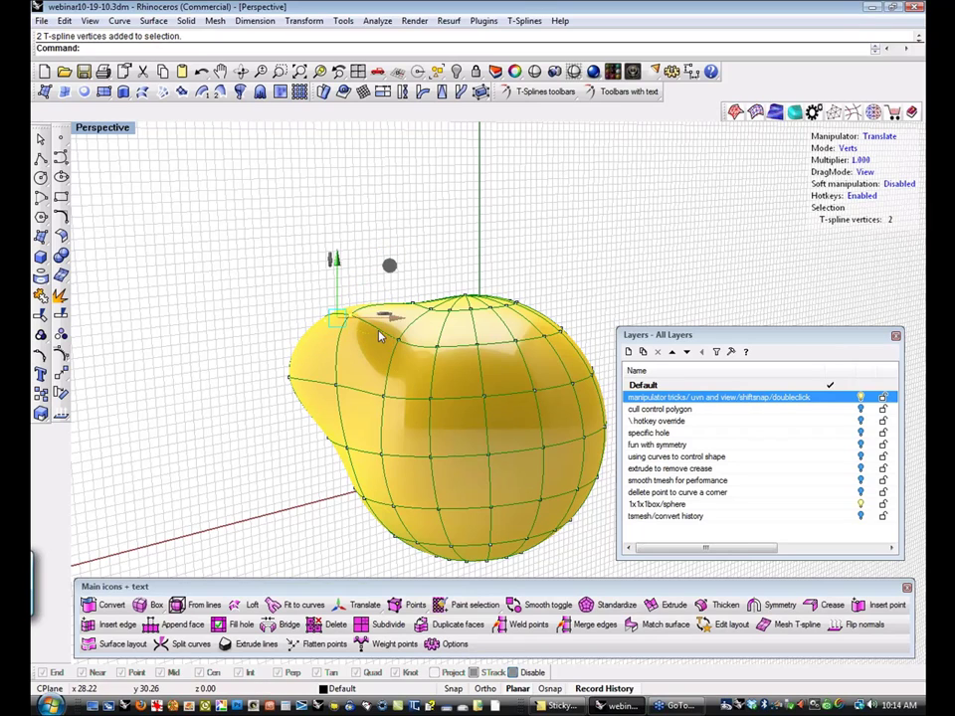
pyautogui.moveTo(389, 273); pyautogui.dragTo(383, 331)
pyautogui.click(234, 390)
# Move the vertex on the bulge's lower edge outward within the view plane, then clear the selection.
pyautogui.click(331, 435)
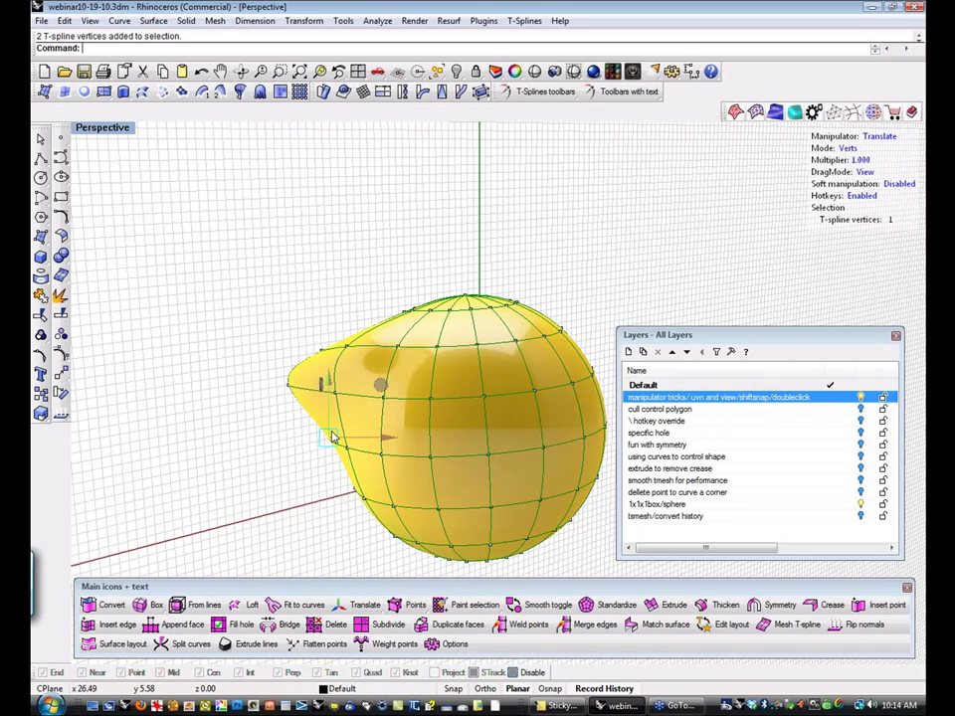
pyautogui.moveTo(378, 396); pyautogui.dragTo(313, 387)
pyautogui.click(269, 316)
pyautogui.click(289, 381)
pyautogui.click(214, 365)
# Pull vertices on the sphere's front sideways and upward with the View manipulator, working from several view angles.
pyautogui.moveTo(208, 365); pyautogui.dragTo(454, 384, button='right')
pyautogui.click(464, 325)
pyautogui.moveTo(464, 324); pyautogui.dragTo(601, 325)
pyautogui.moveTo(600, 325); pyautogui.dragTo(441, 390, button='right')
pyautogui.moveTo(436, 346); pyautogui.dragTo(430, 192)
pyautogui.moveTo(467, 378); pyautogui.dragTo(276, 364, button='right')
pyautogui.click(275, 359)
pyautogui.moveTo(327, 311); pyautogui.dragTo(143, 330)
# Select another vertex on the deformed front, move it diagonally within the view plane, and clear the selection.
pyautogui.moveTo(439, 356); pyautogui.dragTo(471, 426, button='right')
pyautogui.click(471, 421)
pyautogui.moveTo(497, 374); pyautogui.dragTo(421, 281)
pyautogui.click(223, 241)
pyautogui.scroll(-2, 224, 265)
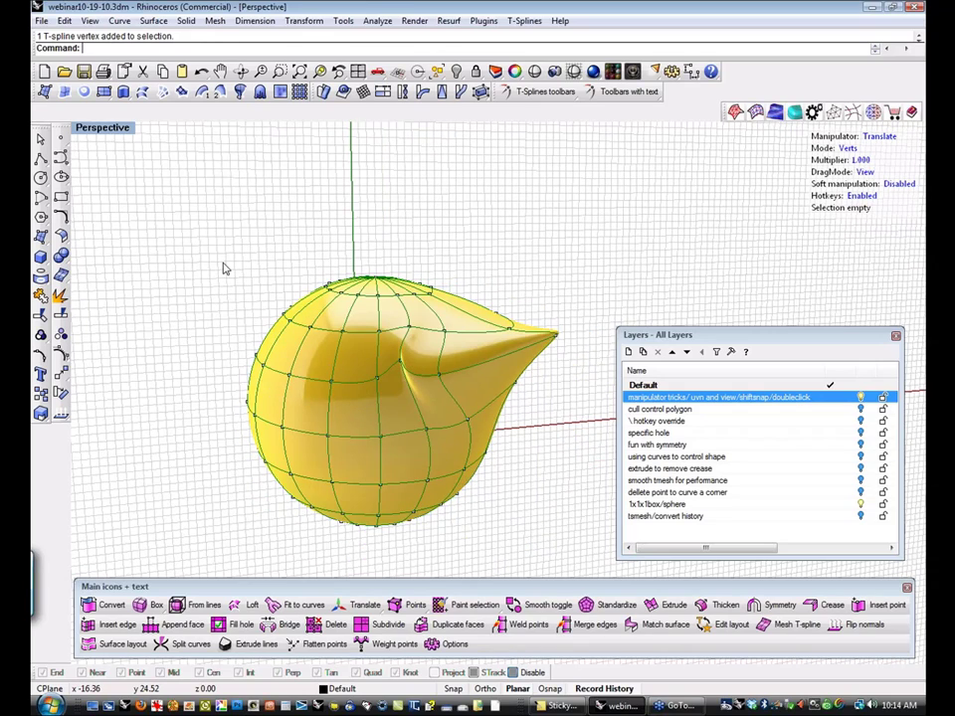
# Pull the vertex beside the protruding tip outward in the view plane, inspect the shape, and deselect it.
pyautogui.moveTo(225, 269); pyautogui.dragTo(526, 356, button='right')
pyautogui.scroll(5, 488, 363)
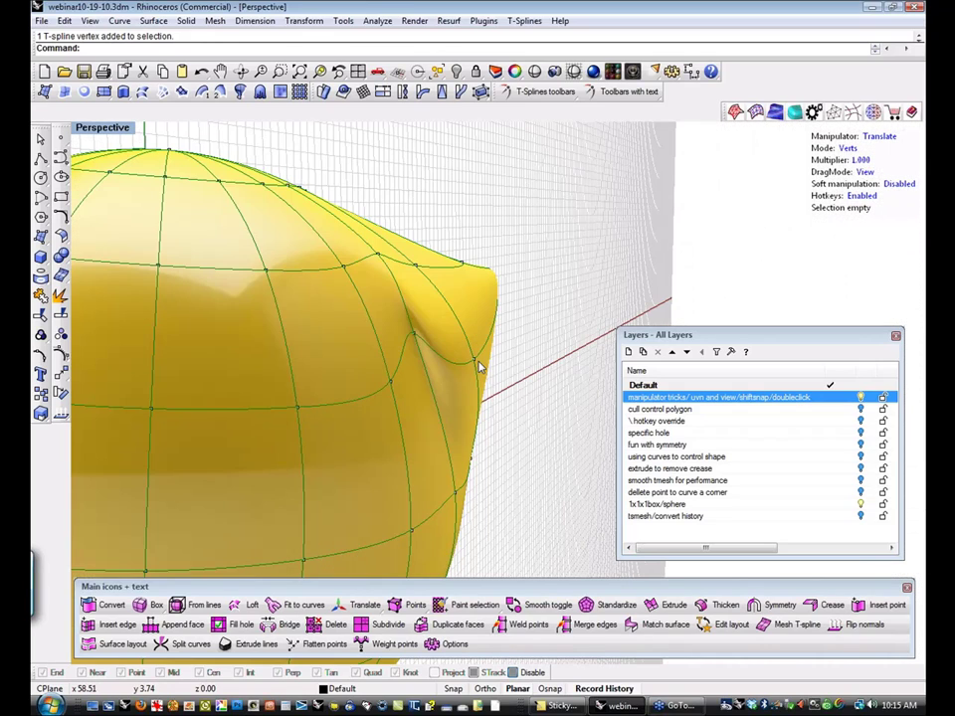
pyautogui.click(485, 365)
pyautogui.moveTo(485, 365); pyautogui.dragTo(593, 350)
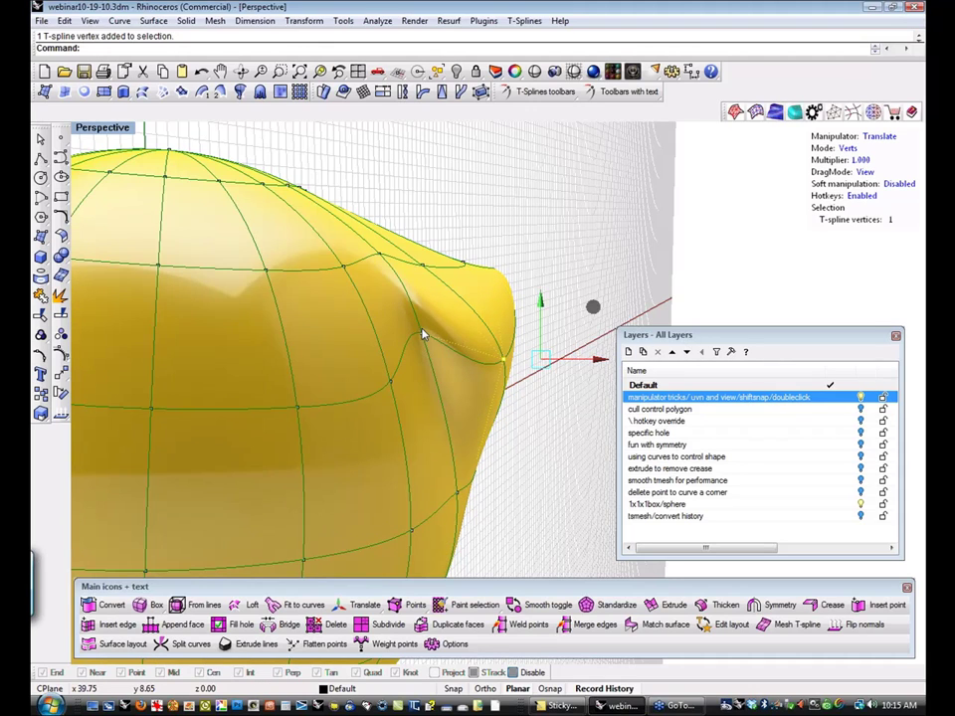
pyautogui.moveTo(466, 402); pyautogui.dragTo(506, 316, button='right')
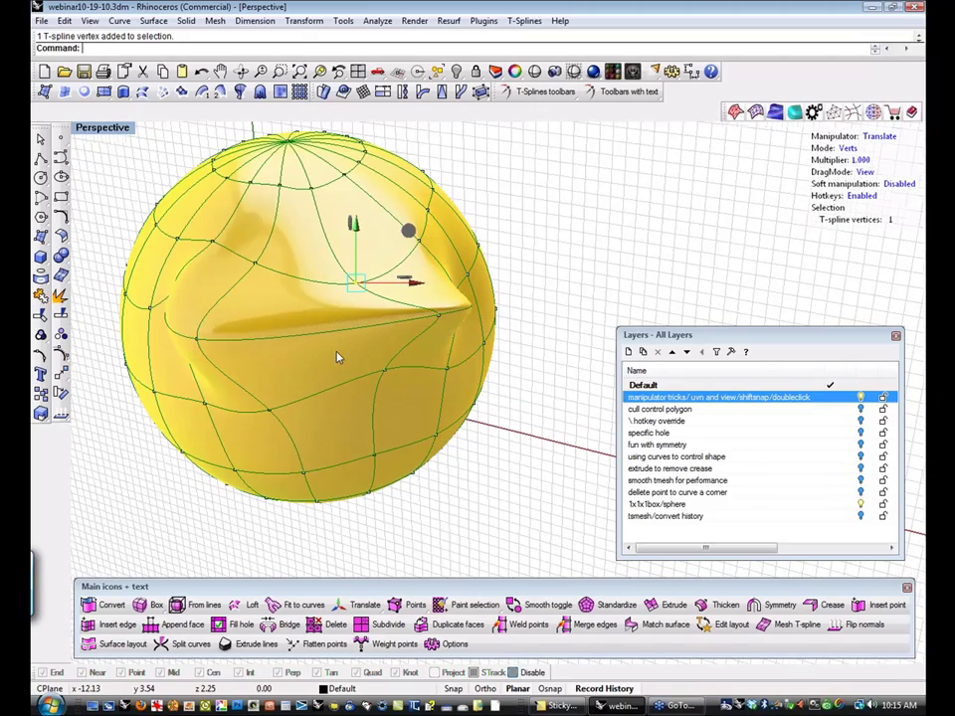
pyautogui.moveTo(337, 358); pyautogui.dragTo(333, 452, button='right')
pyautogui.press('Escape')
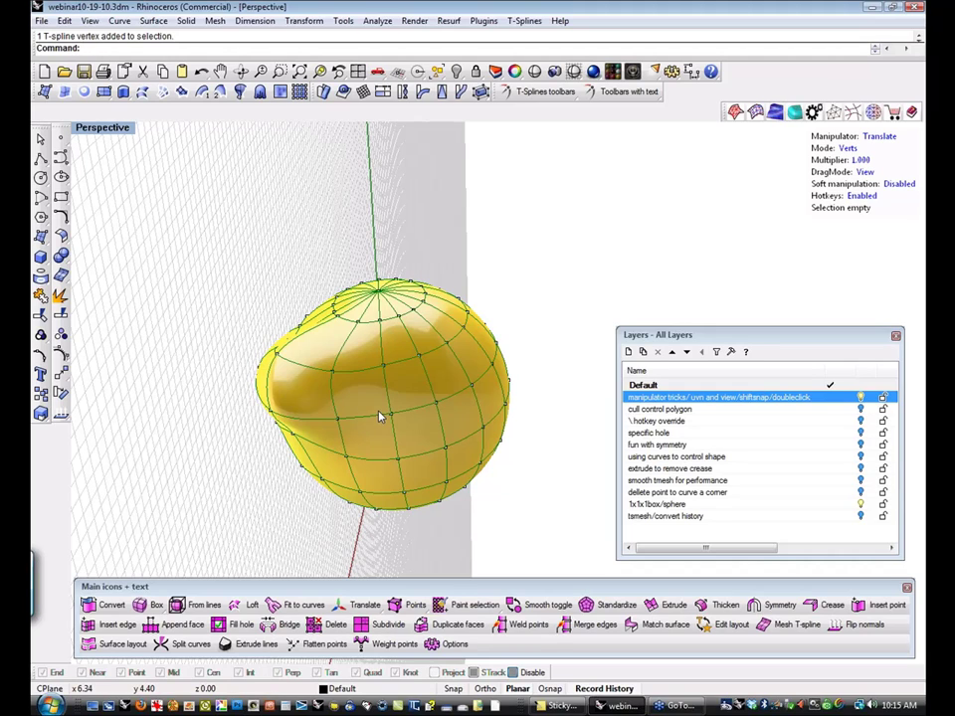
# Hide the manipulator tricks layer and show the "cull control polygon" layer containing the head model.
pyautogui.moveTo(333, 425); pyautogui.dragTo(475, 444, button='right')
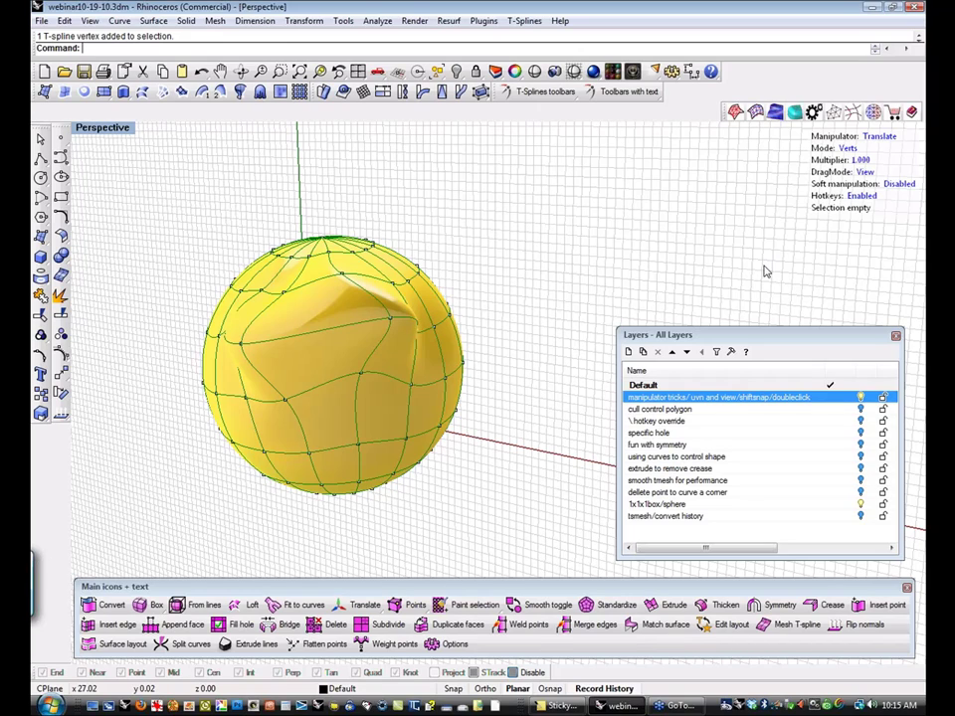
pyautogui.click(861, 397)
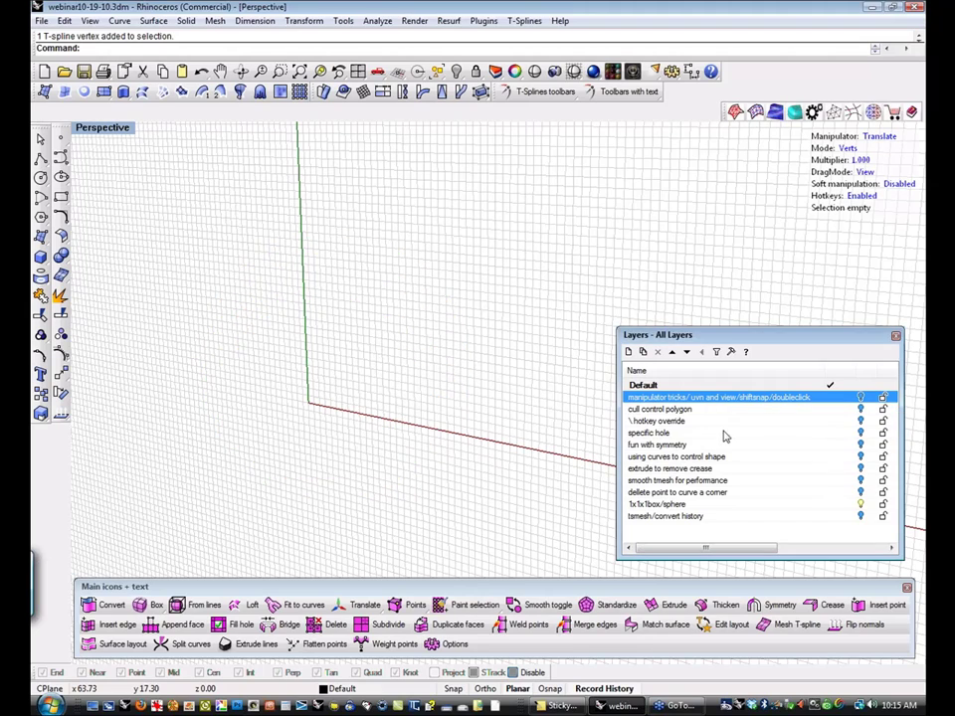
pyautogui.click(862, 410)
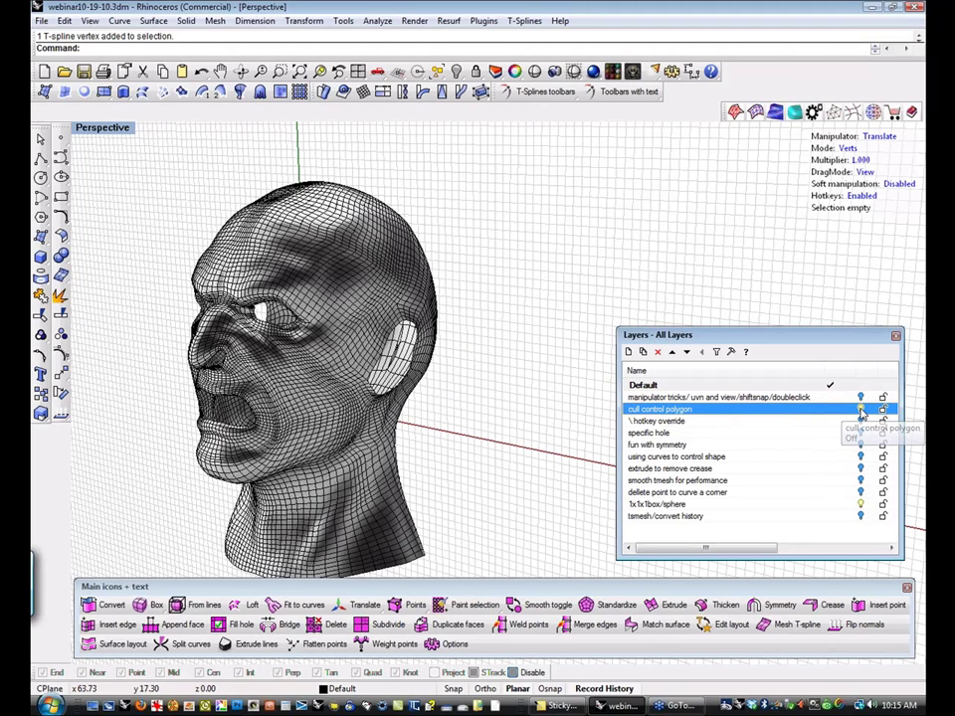
# Switch the viewport to Wireframe display and try selecting a single vertex on the head's cheek, then deselect it.
pyautogui.moveTo(534, 412); pyautogui.dragTo(546, 401, button='right')
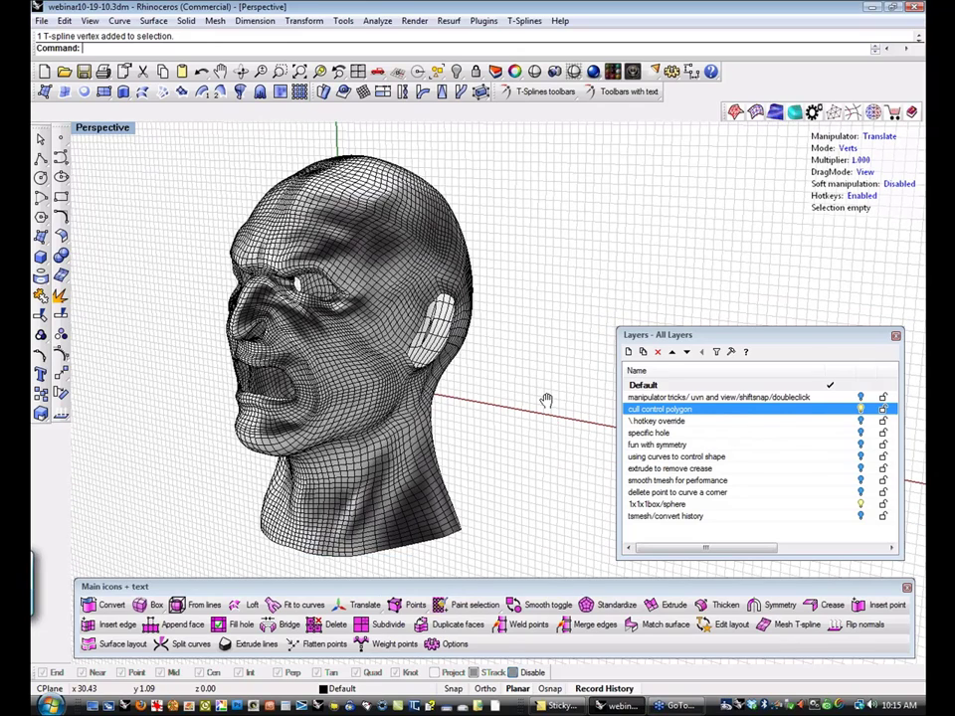
pyautogui.moveTo(546, 401); pyautogui.dragTo(519, 378, button='right')
pyautogui.middleClick(535, 354)
pyautogui.click(525, 362)
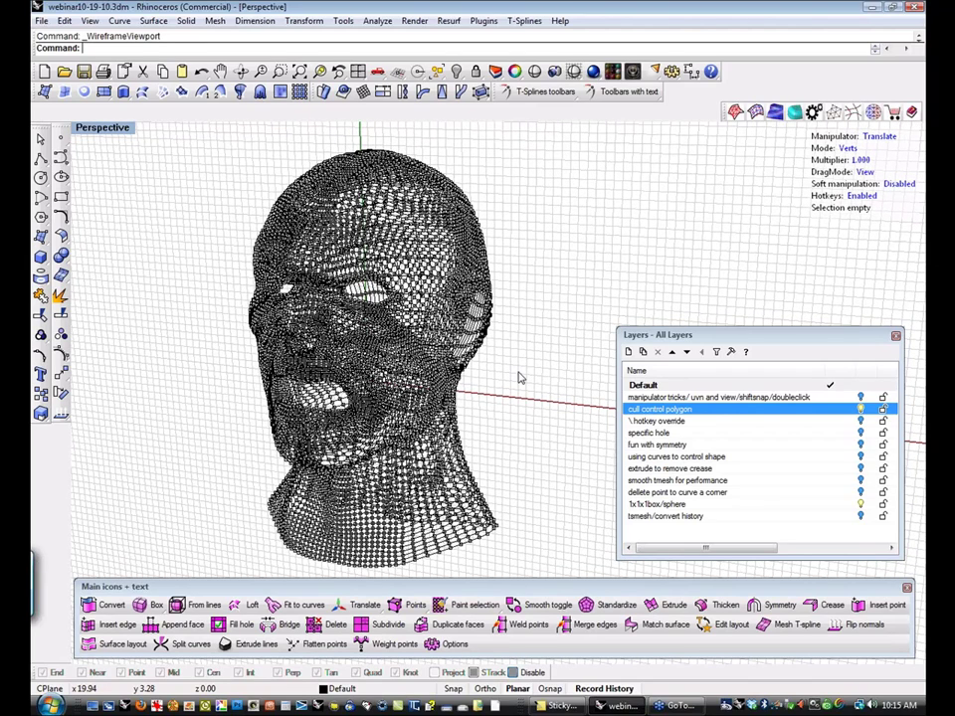
pyautogui.click(389, 335)
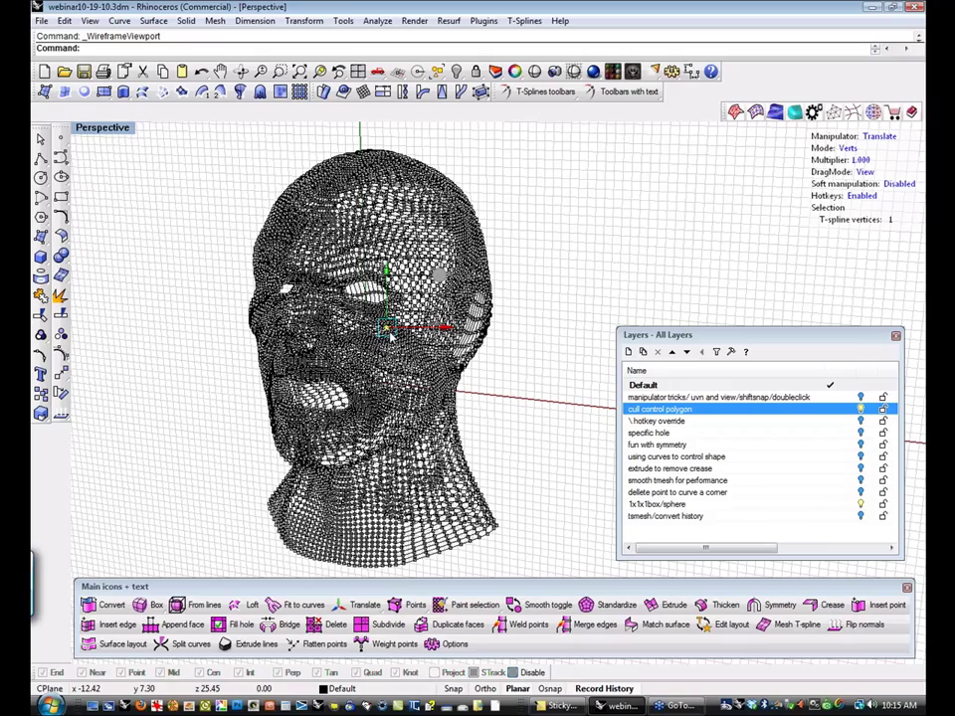
pyautogui.moveTo(391, 338); pyautogui.dragTo(532, 396, button='right')
pyautogui.press('Escape')
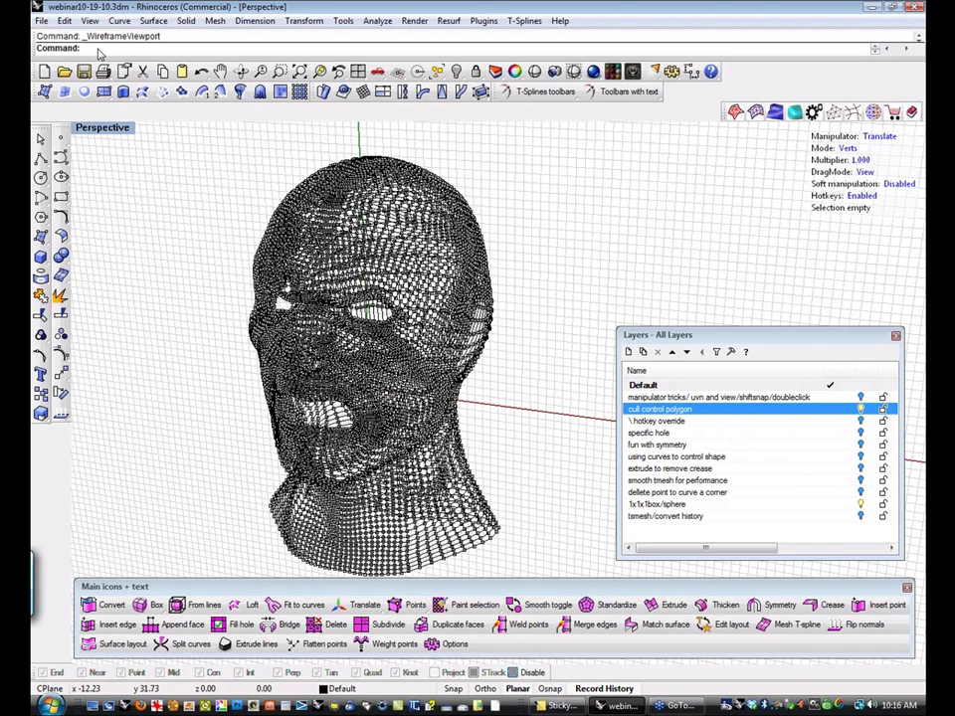
# Run the CullControlPolygon command to turn on control polygon culling for the head.
pyautogui.write('Cul')
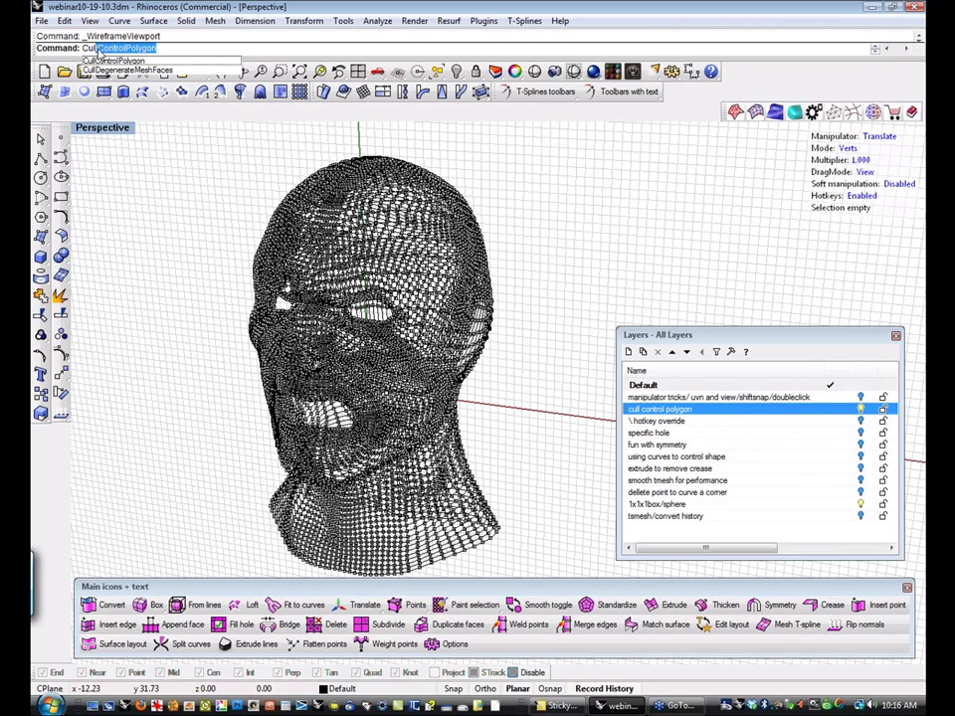
pyautogui.write('lCont')
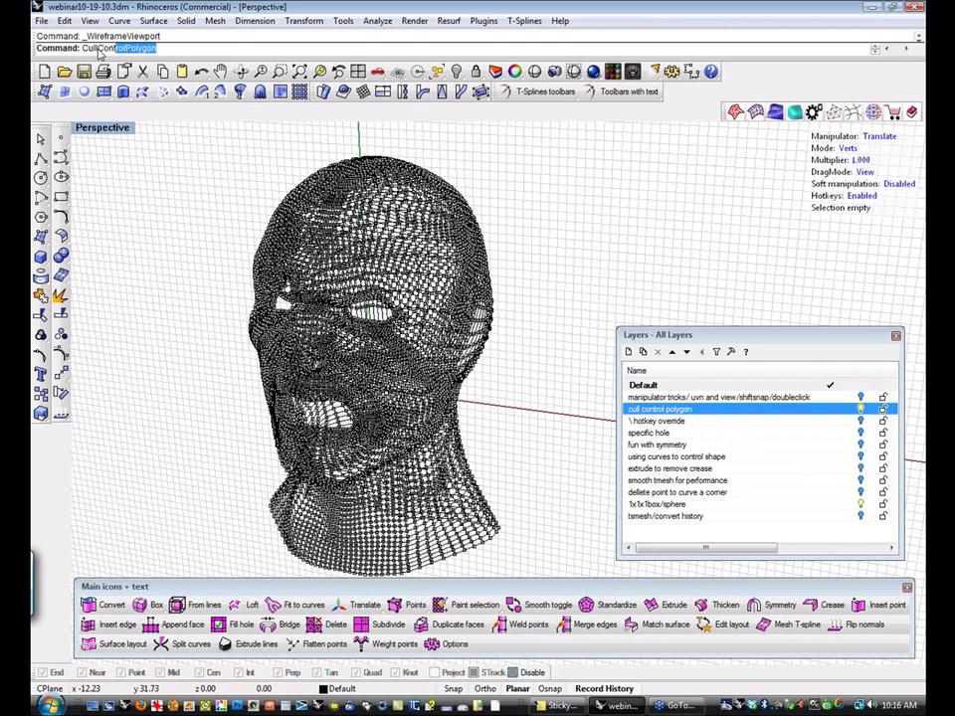
pyautogui.write('rolPo')
pyautogui.press('Return')
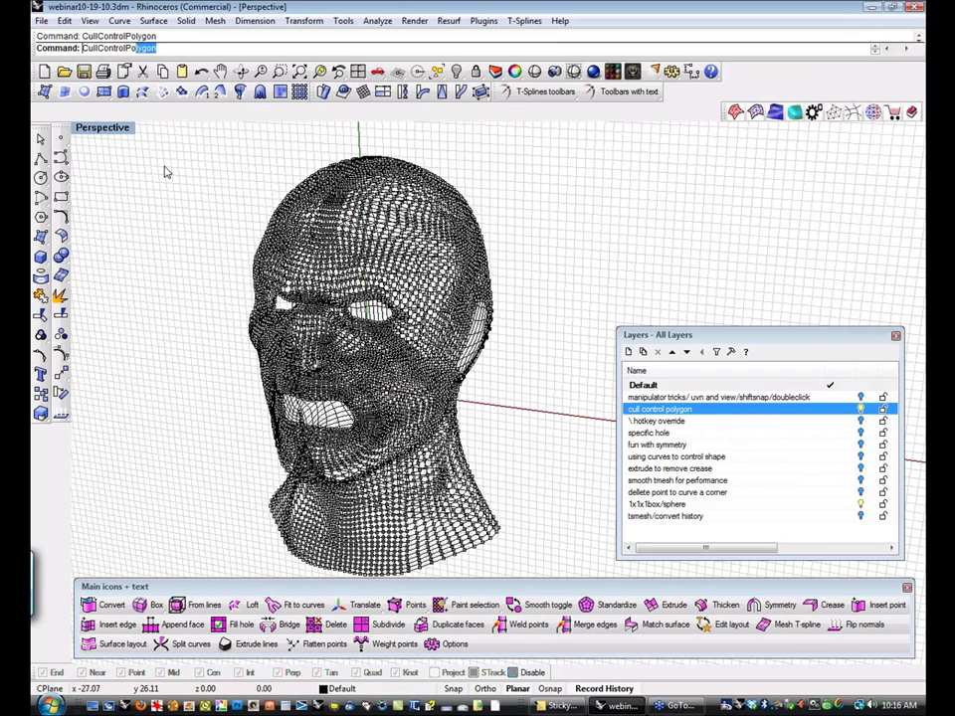
pyautogui.press('Return')
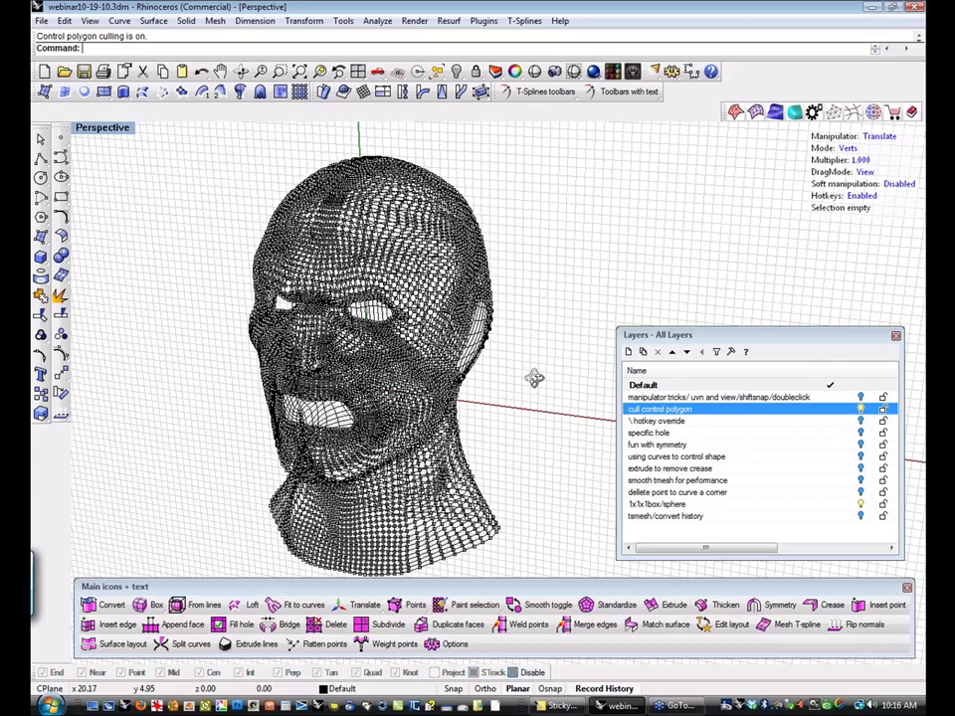
# Examine the head's wireframe from the front, sides and back to see how back-facing control points are culled.
pyautogui.moveTo(537, 379)
pyautogui.mouseDown(button='right')
pyautogui.moveTo(548, 362)
pyautogui.moveTo(537, 368)
pyautogui.mouseUp(button='right')
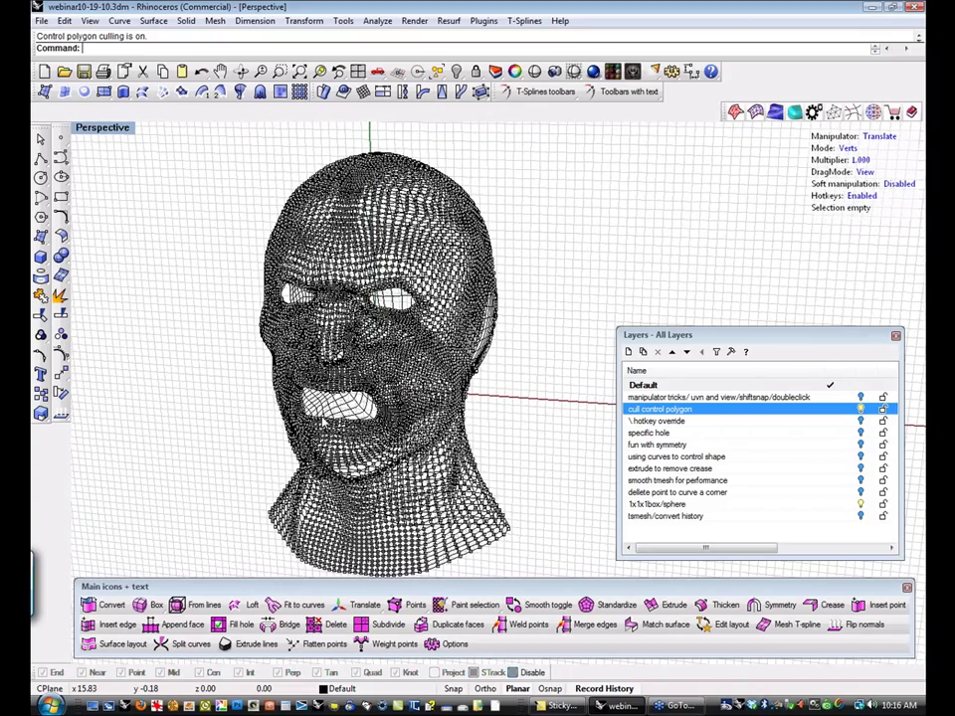
pyautogui.click(323, 417)
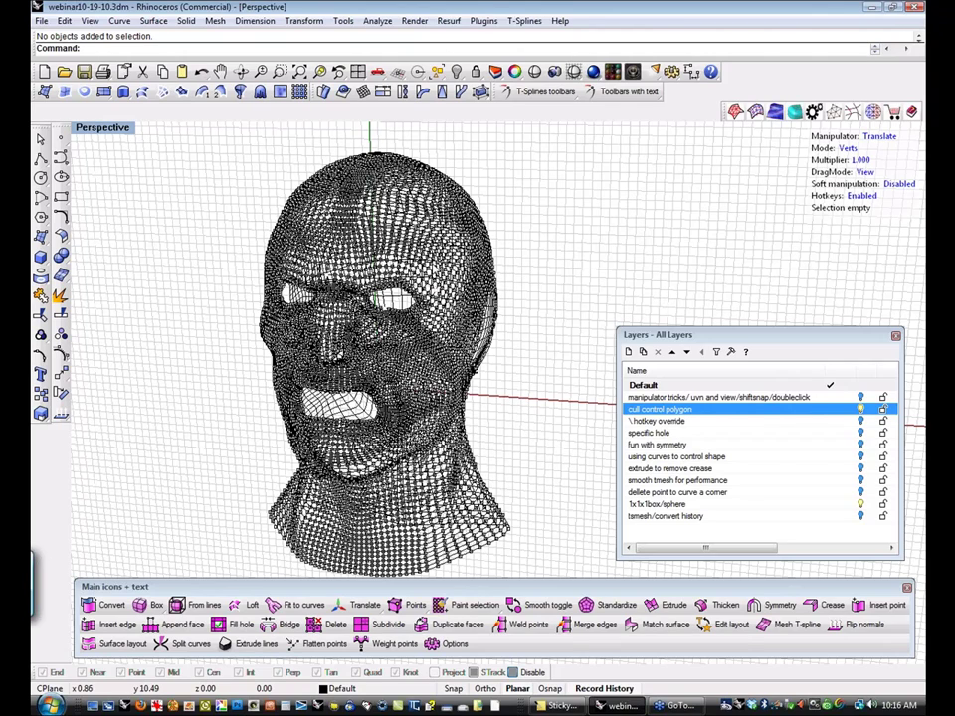
pyautogui.moveTo(416, 282); pyautogui.dragTo(99, 370, button='right')
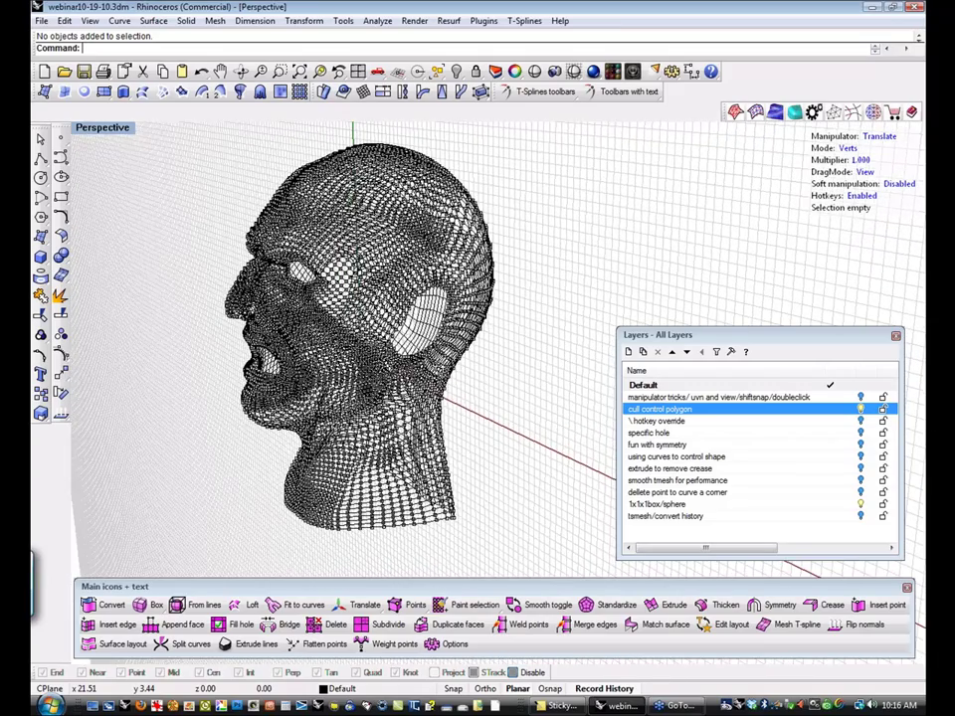
pyautogui.moveTo(298, 370); pyautogui.dragTo(234, 366, button='right')
pyautogui.moveTo(617, 343); pyautogui.dragTo(398, 329, button='right')
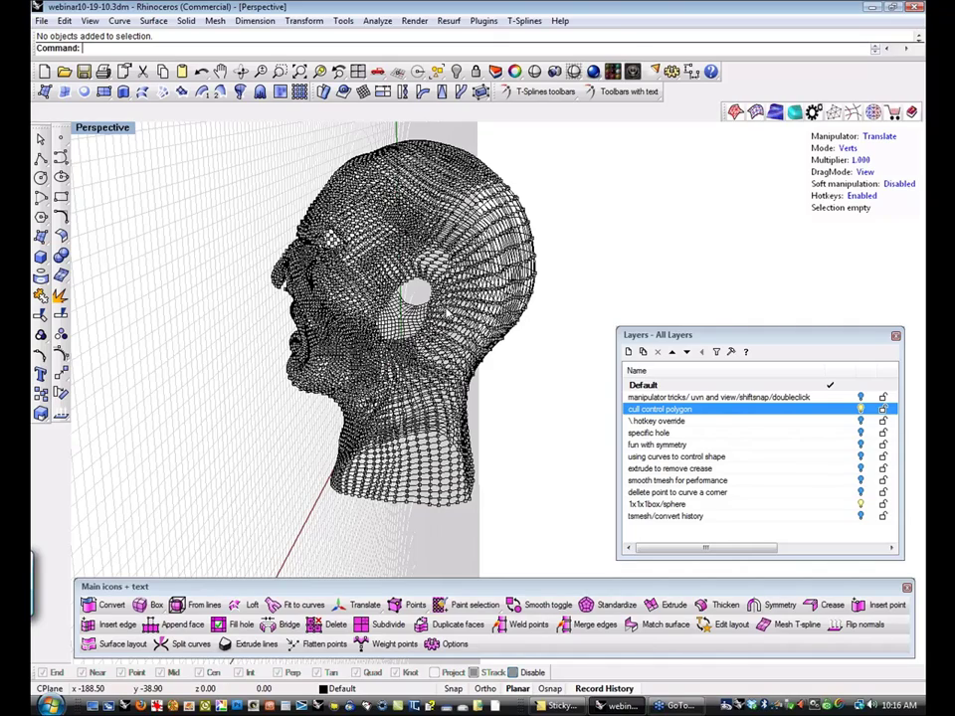
pyautogui.moveTo(507, 377); pyautogui.dragTo(439, 304, button='right')
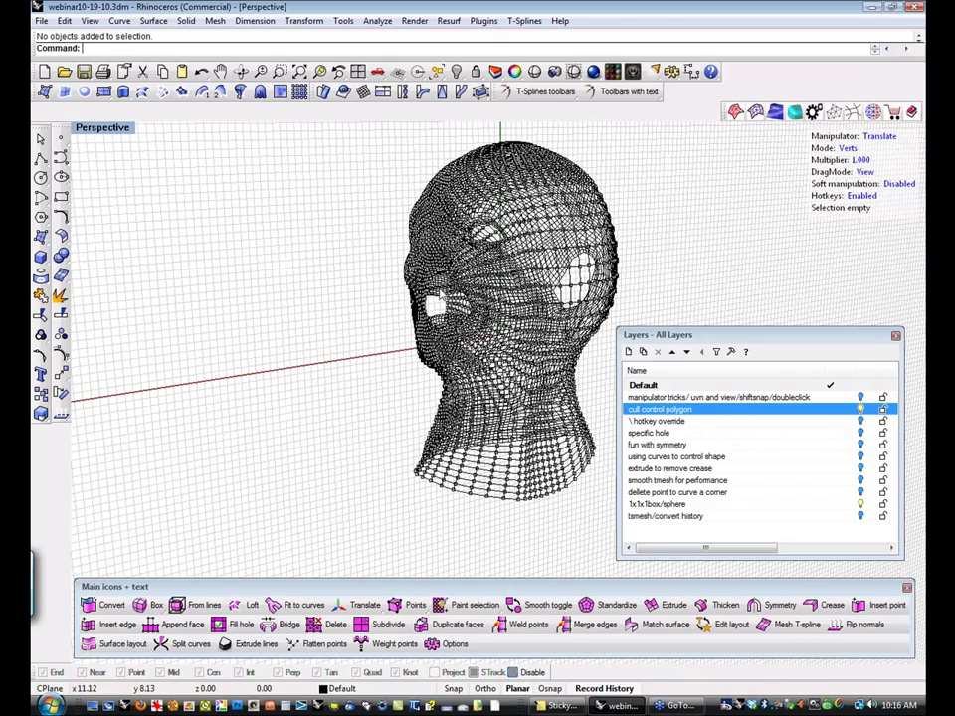
pyautogui.moveTo(320, 268); pyautogui.dragTo(277, 390, button='right')
pyautogui.moveTo(502, 407); pyautogui.dragTo(282, 391, button='right')
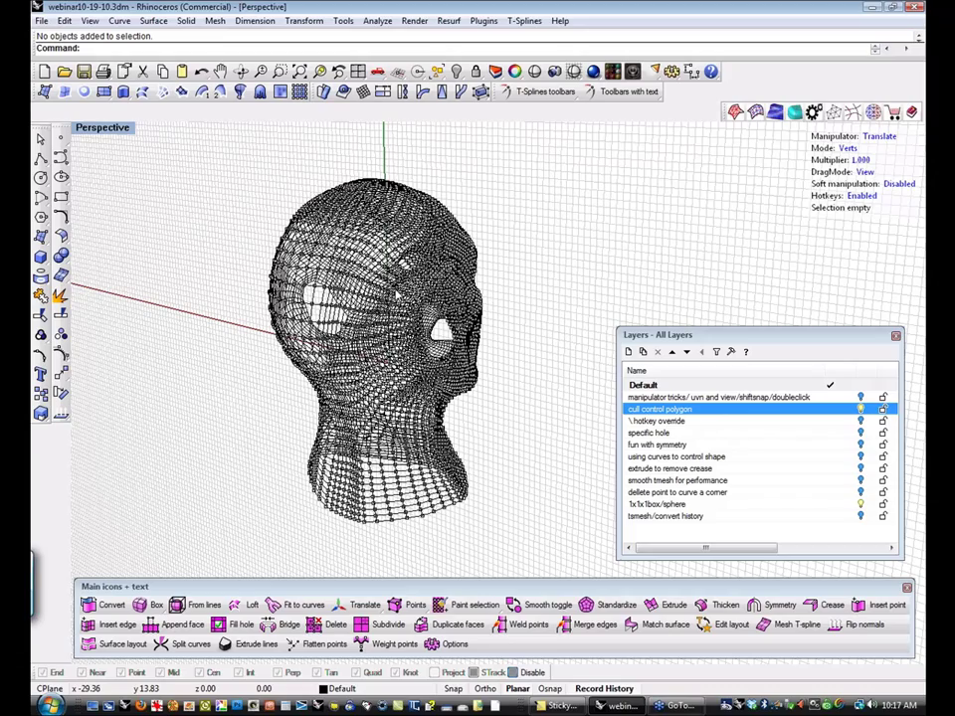
pyautogui.moveTo(571, 336)
pyautogui.mouseDown(button='right')
pyautogui.moveTo(527, 340)
pyautogui.moveTo(569, 340)
pyautogui.mouseUp(button='right')
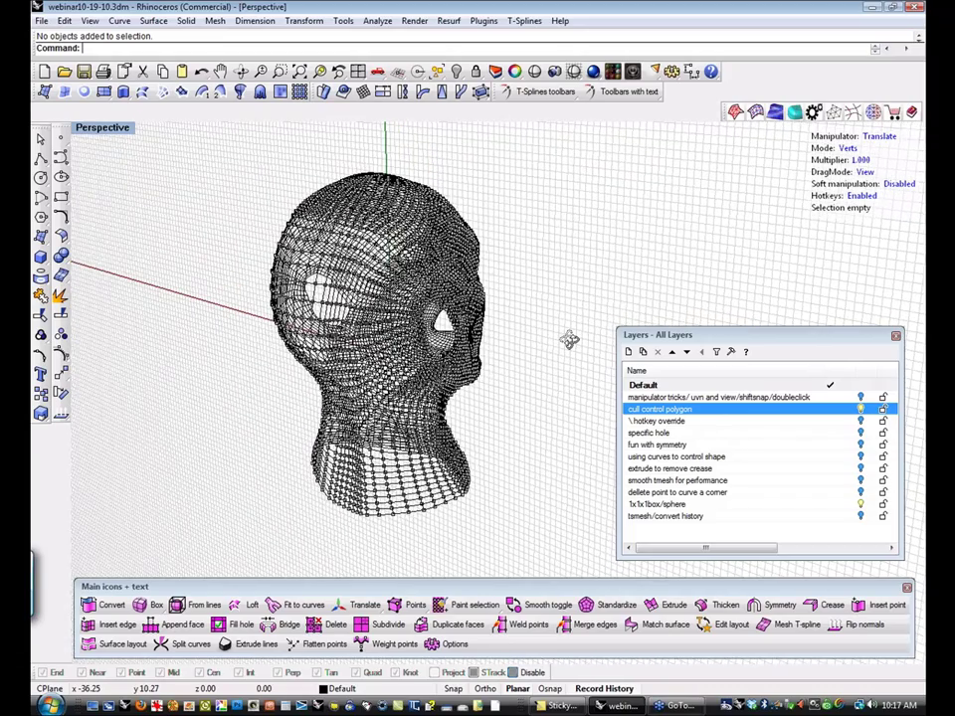
pyautogui.scroll(-2, 518, 346)
pyautogui.moveTo(260, 416); pyautogui.dragTo(388, 398, button='right')
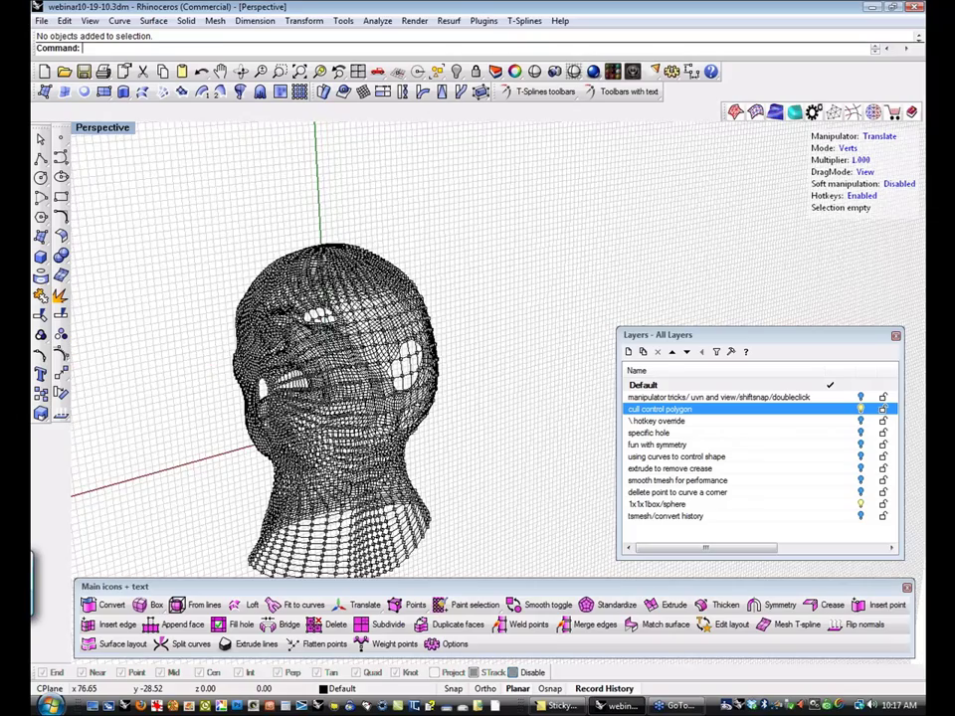
pyautogui.moveTo(199, 418)
pyautogui.mouseDown(button='right')
pyautogui.moveTo(528, 367)
pyautogui.moveTo(537, 336)
pyautogui.mouseUp(button='right')
# Switch the viewport to Shaded display, test-select a vertex on the back of the head, and clear the selection.
pyautogui.middleClick(531, 356)
pyautogui.click(530, 358)
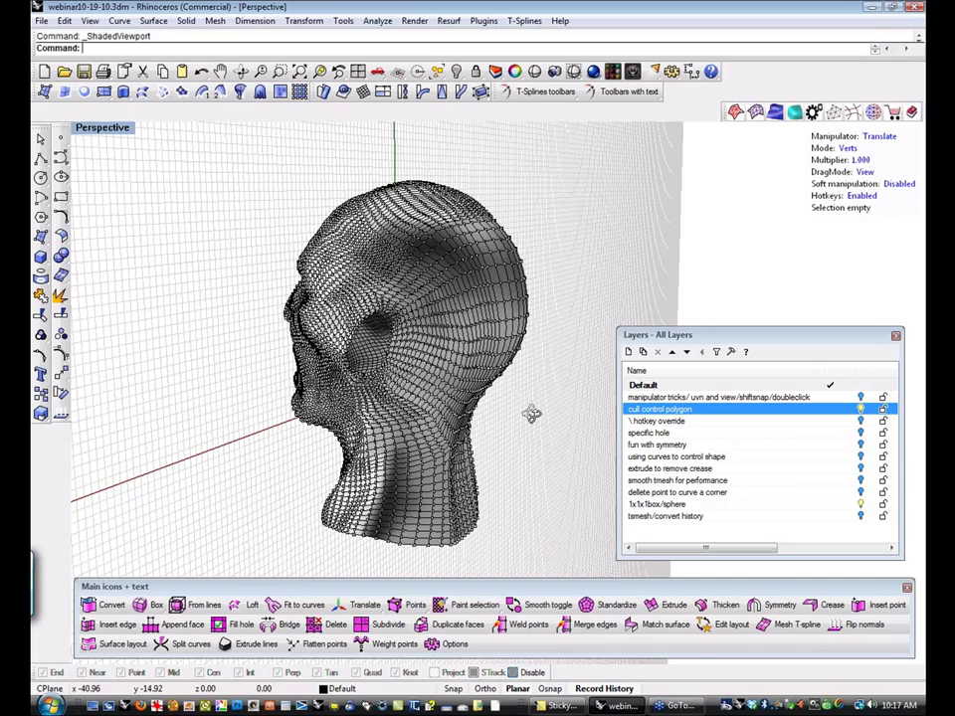
pyautogui.moveTo(531, 414); pyautogui.dragTo(472, 412, button='right')
pyautogui.click(450, 339)
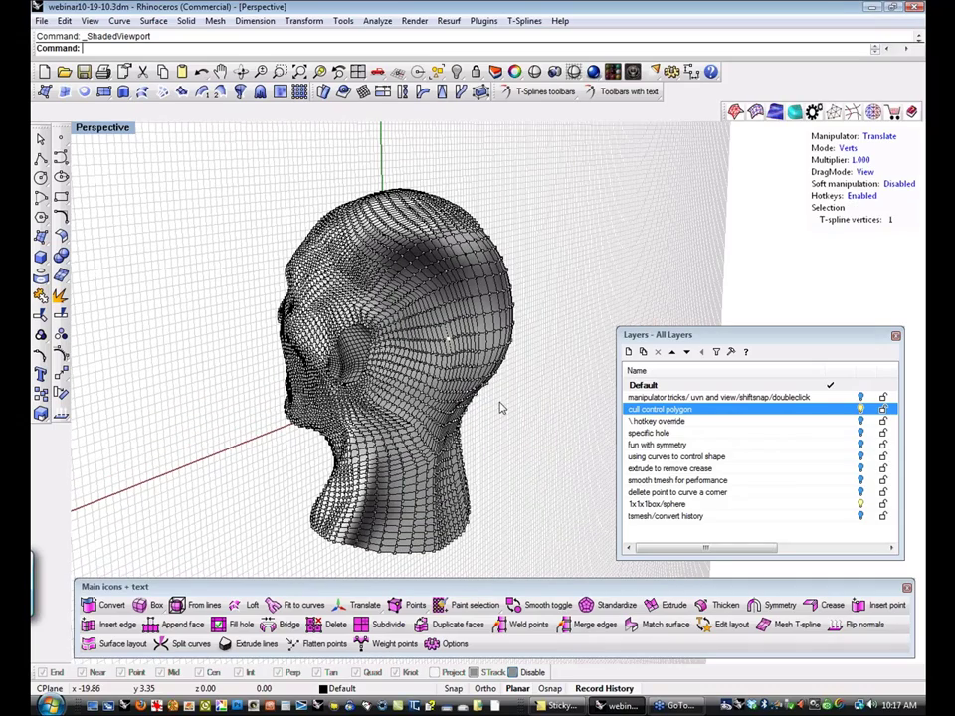
pyautogui.moveTo(463, 423); pyautogui.dragTo(239, 401, button='right')
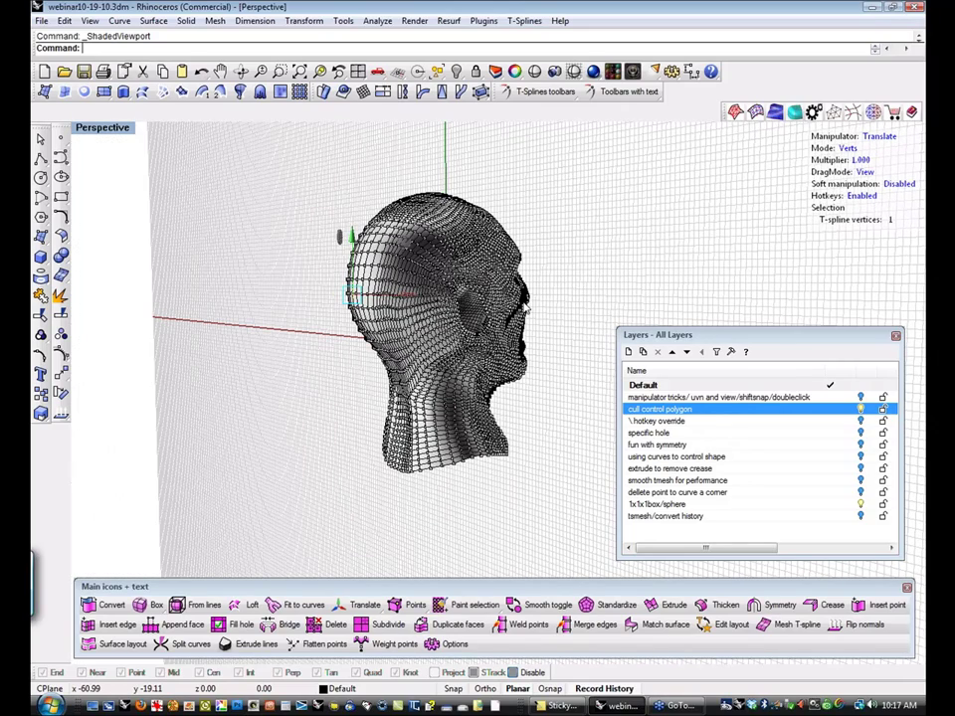
pyautogui.keyDown('shift'); pyautogui.moveTo(626, 291); pyautogui.dragTo(582, 302, button='right'); pyautogui.keyUp('shift')
pyautogui.press('Escape')
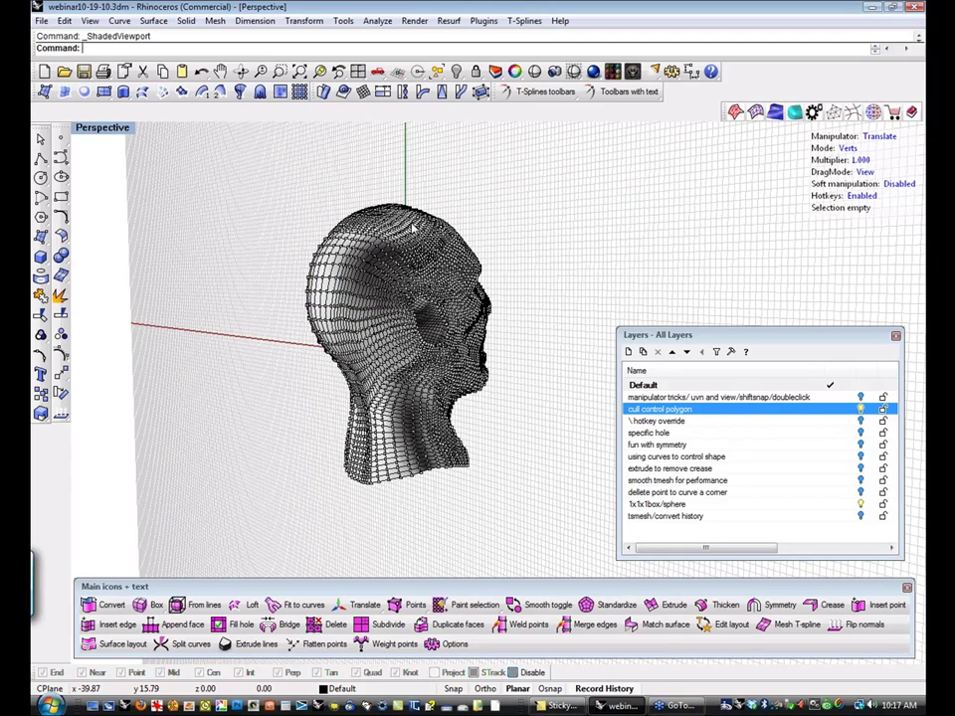
pyautogui.scroll(3, 336, 187)
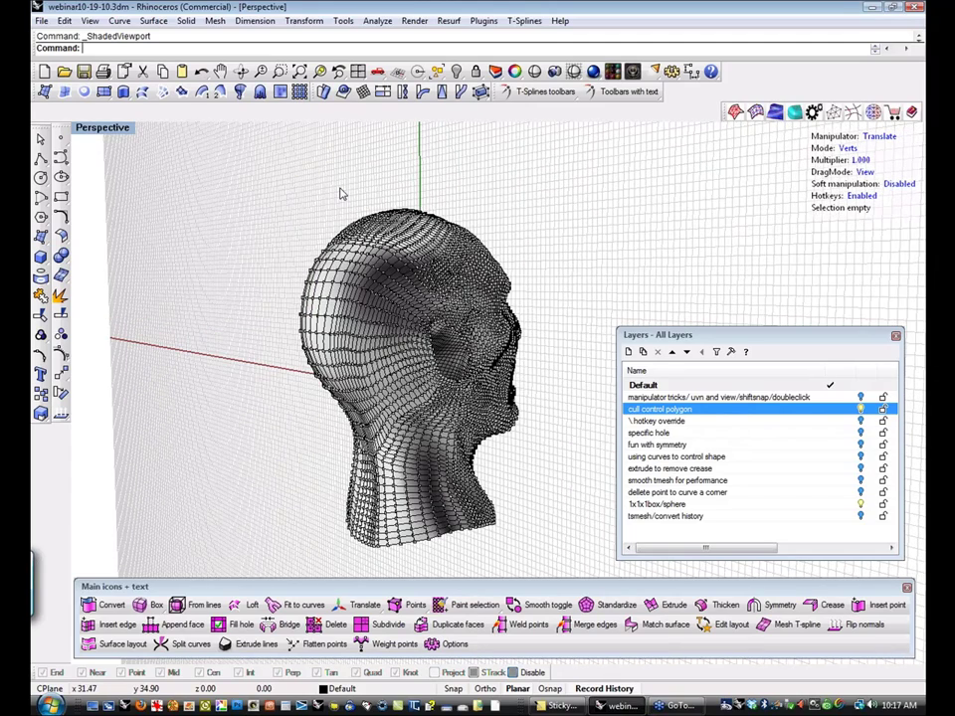
pyautogui.moveTo(569, 239); pyautogui.dragTo(605, 267, button='right')
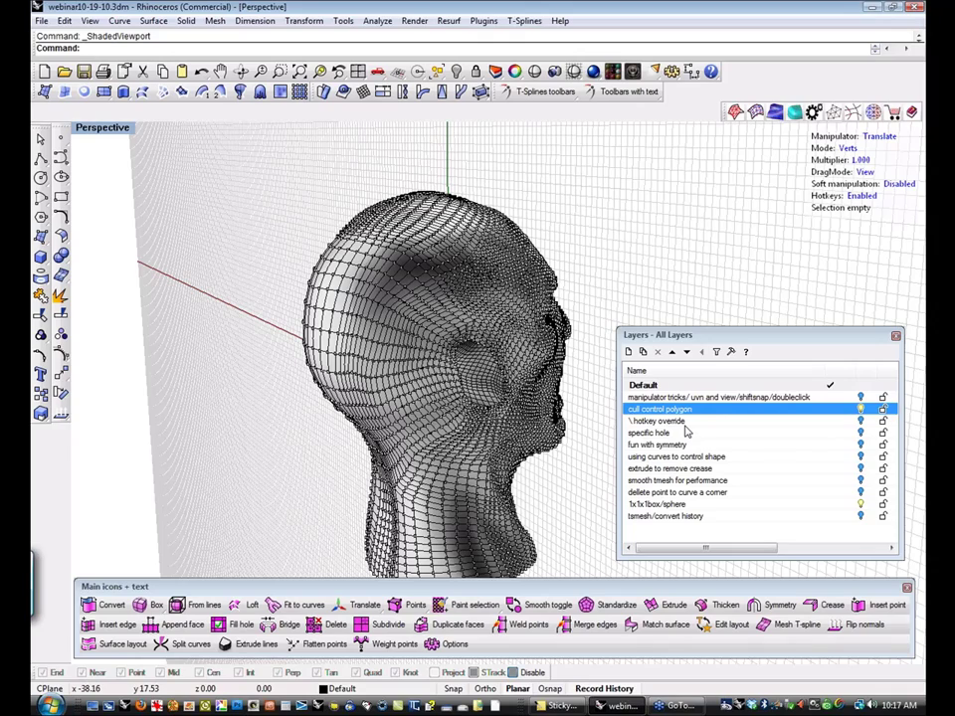
pyautogui.moveTo(558, 230)
pyautogui.mouseDown(button='right')
pyautogui.moveTo(541, 202)
pyautogui.moveTo(558, 215)
pyautogui.mouseUp(button='right')
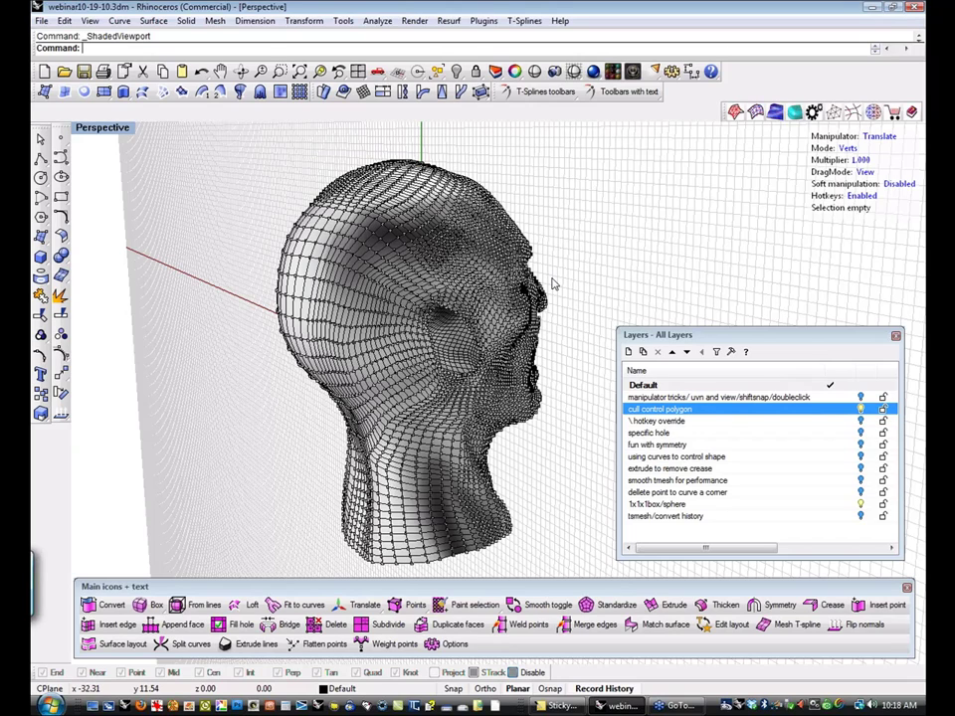
pyautogui.moveTo(611, 270)
pyautogui.mouseDown(button='right')
pyautogui.moveTo(605, 260)
pyautogui.moveTo(601, 268)
pyautogui.mouseUp(button='right')
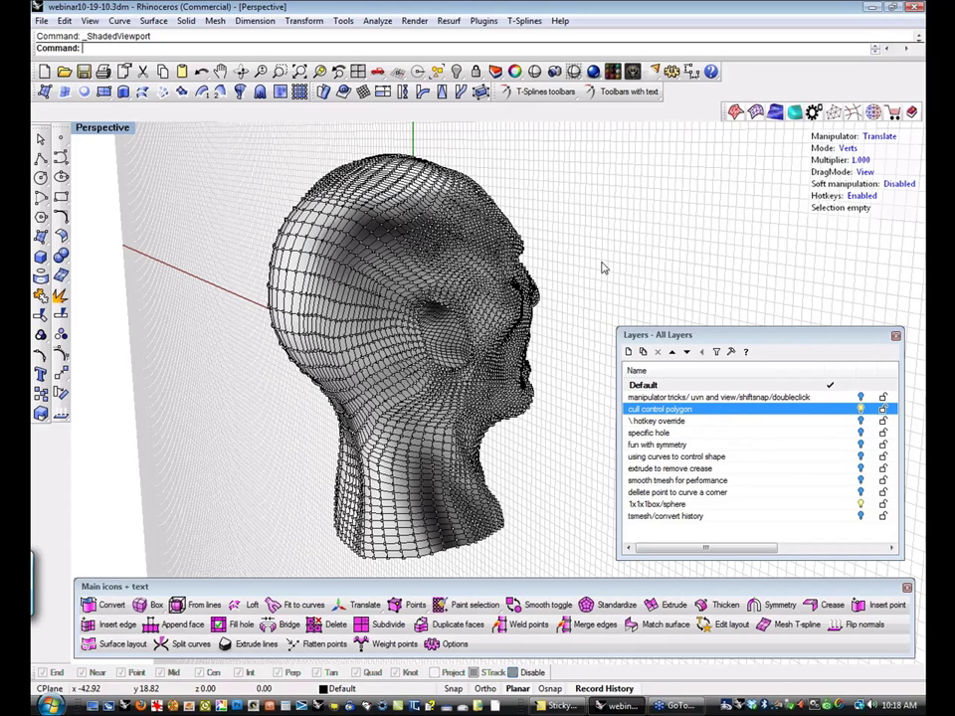
# Try the manipulator's SetPivot hotkey by picking a point near the head, and repeat the command before exiting it.
pyautogui.press('f')
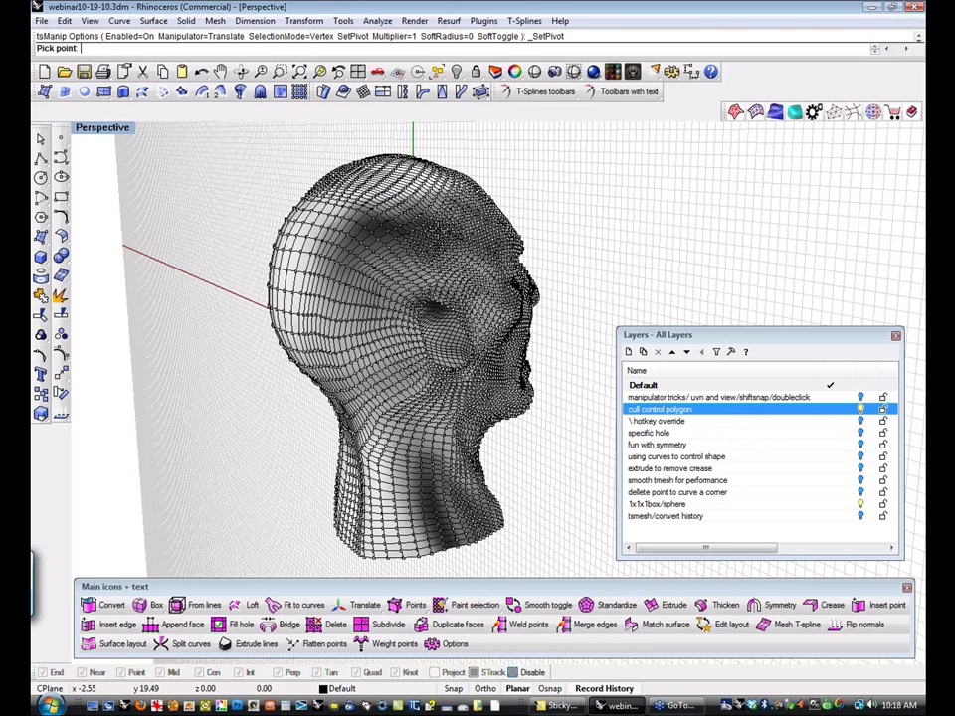
pyautogui.click(326, 177)
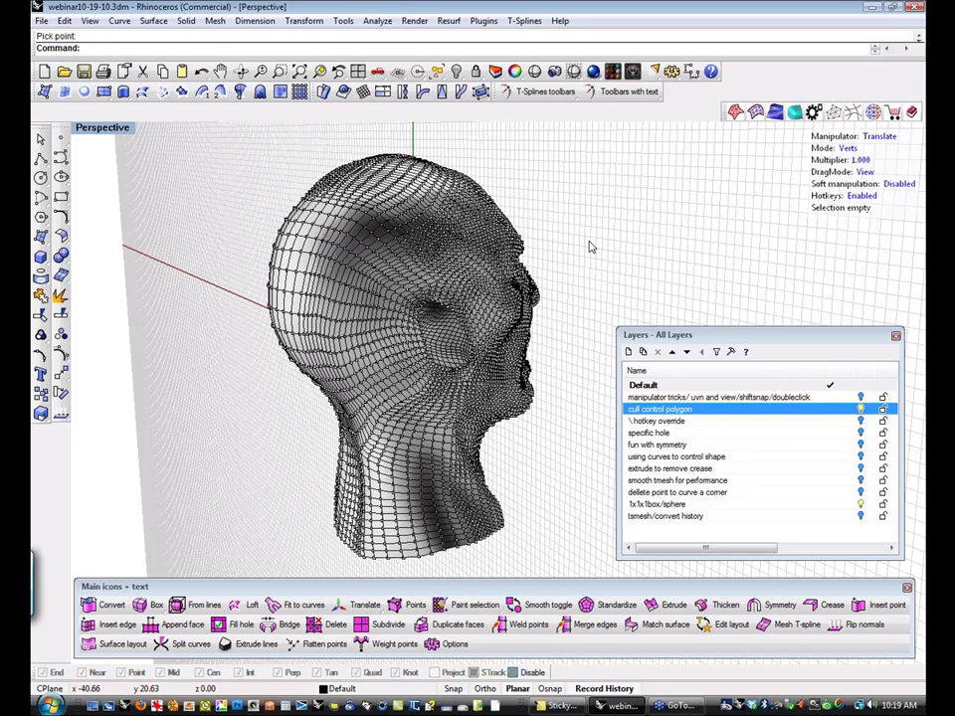
pyautogui.press('\\')
pyautogui.moveTo(588, 246); pyautogui.dragTo(569, 252, button='right')
pyautogui.rightClick(568, 247)
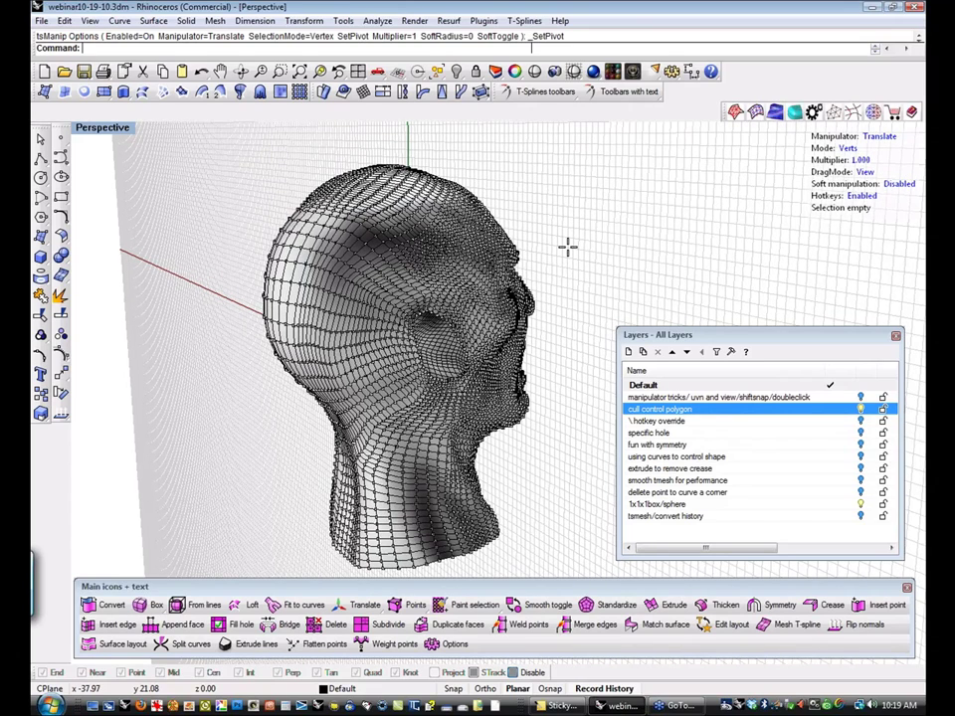
pyautogui.rightClick(568, 247)
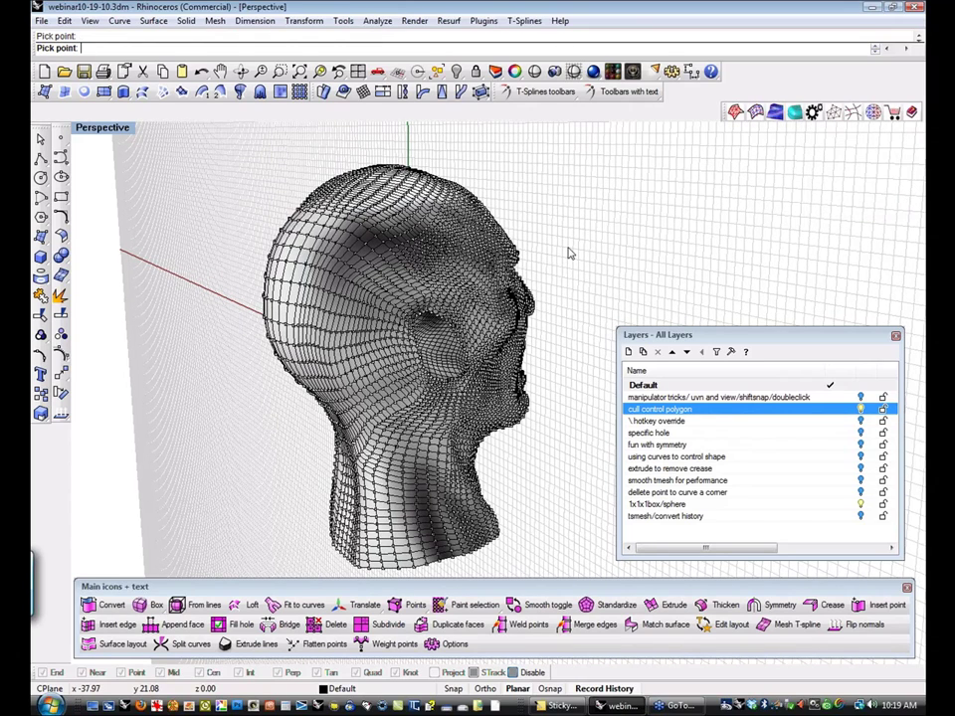
pyautogui.press('Return')
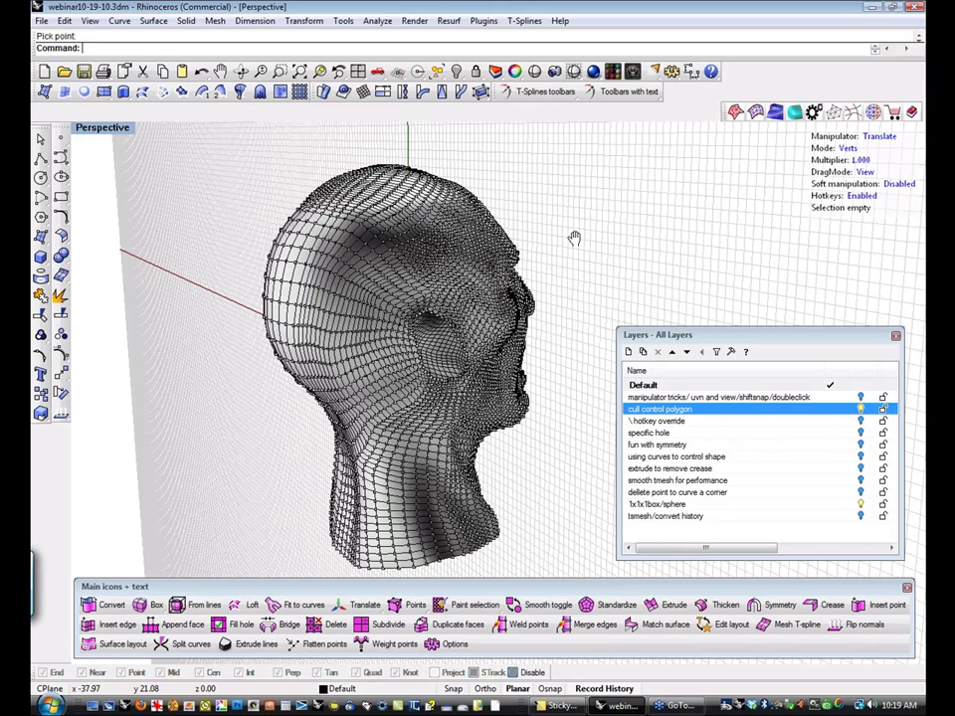
# Examine the head in the Top view with paint selection briefly toggled, and return to Perspective, zooming each view to extents.
pyautogui.moveTo(571, 241); pyautogui.dragTo(477, 176, button='right')
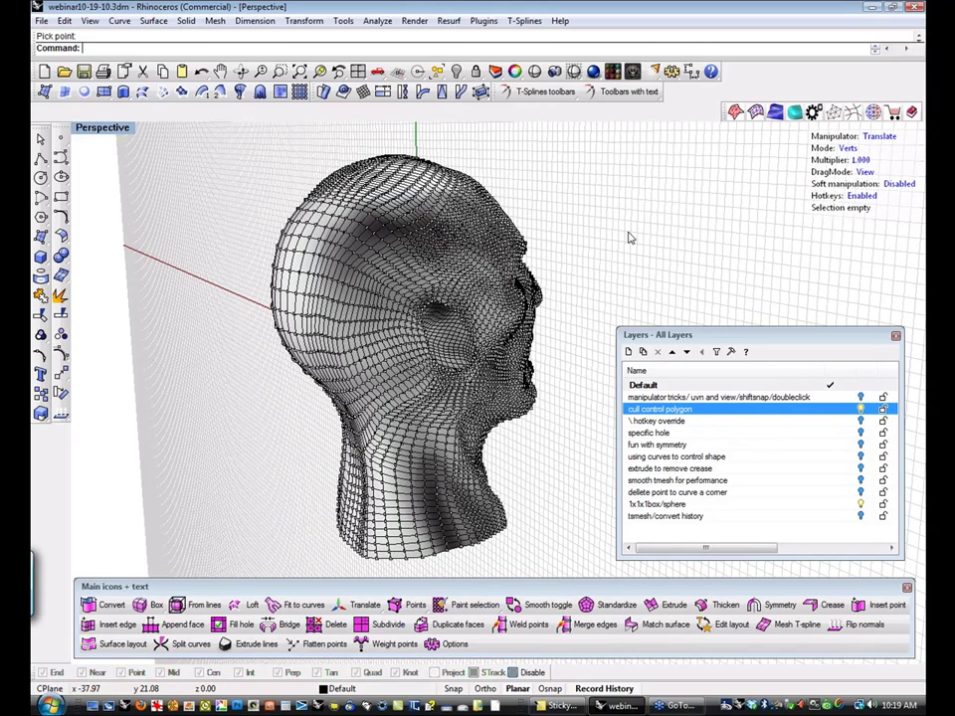
pyautogui.hotkey('ctrl', 'F1')
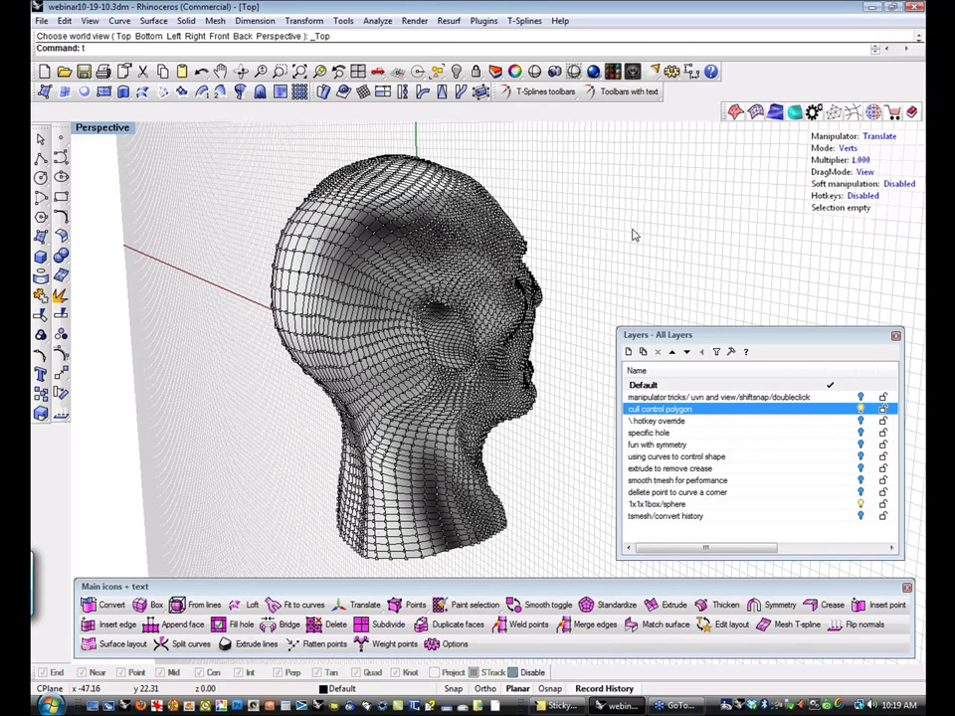
pyautogui.hotkey('ctrl', 'shift', 'e')
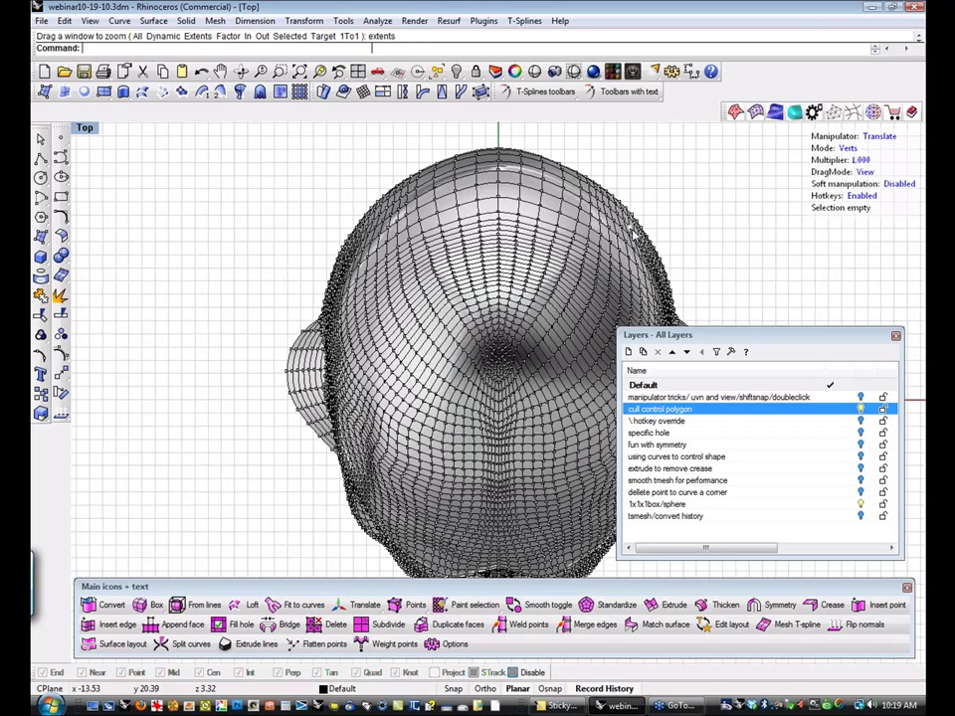
pyautogui.scroll(-5, 582, 264)
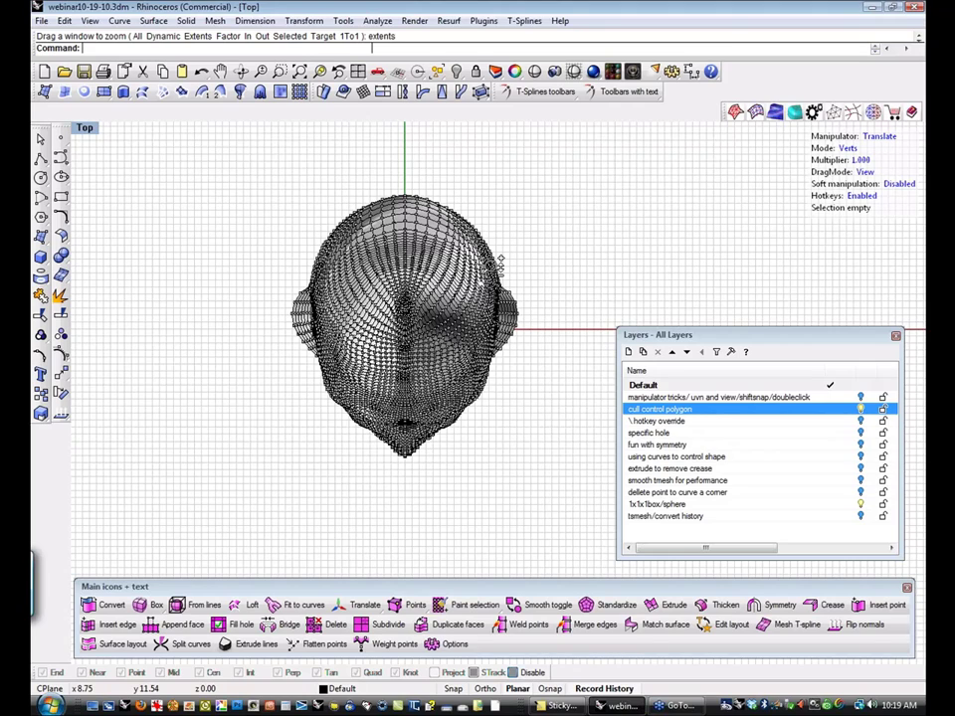
pyautogui.scroll(2, 500, 261)
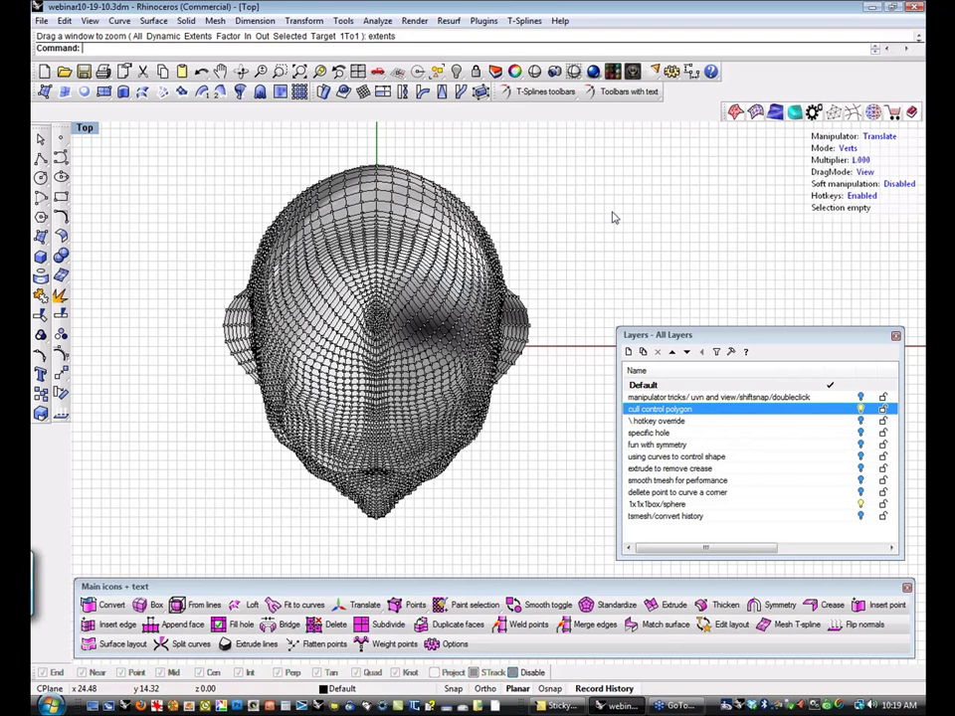
pyautogui.moveTo(603, 225); pyautogui.dragTo(594, 227, button='right')
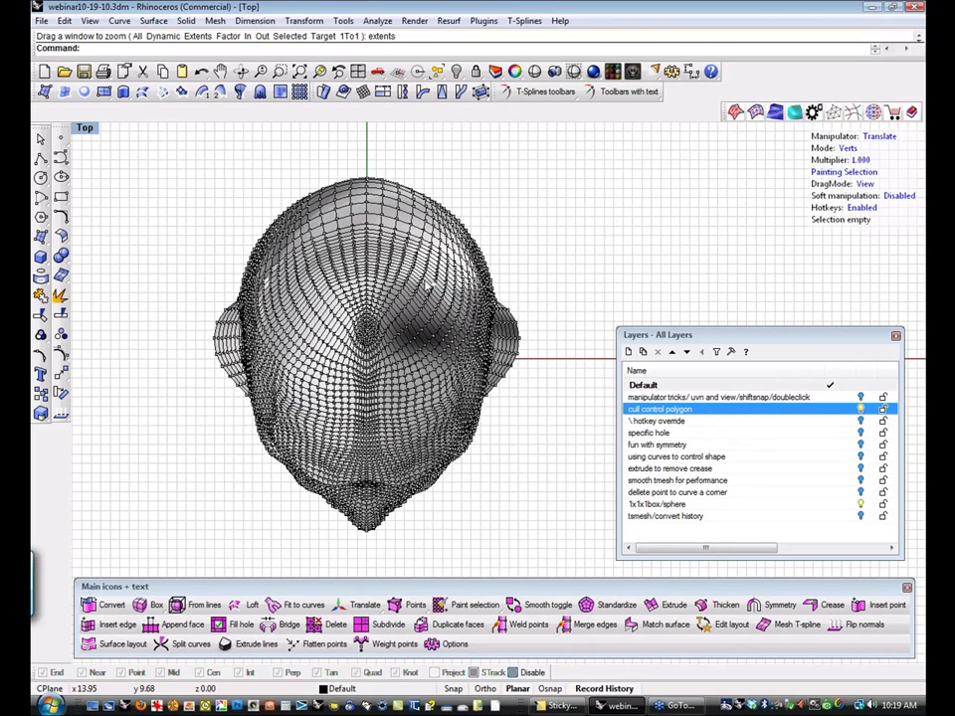
pyautogui.press('p')
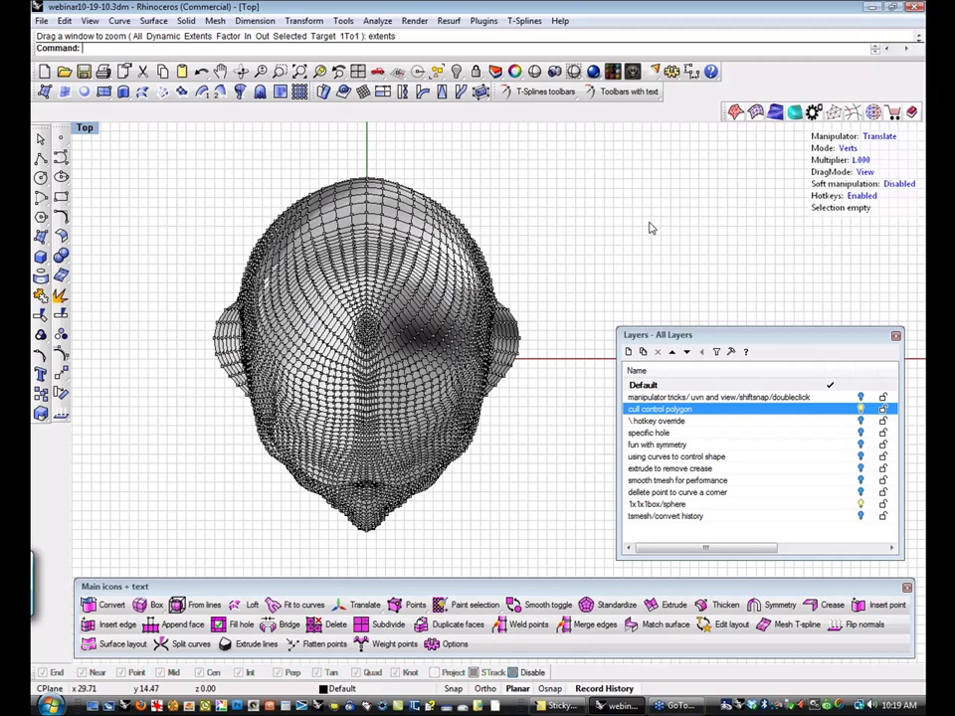
pyautogui.hotkey('ctrl', 'F4')
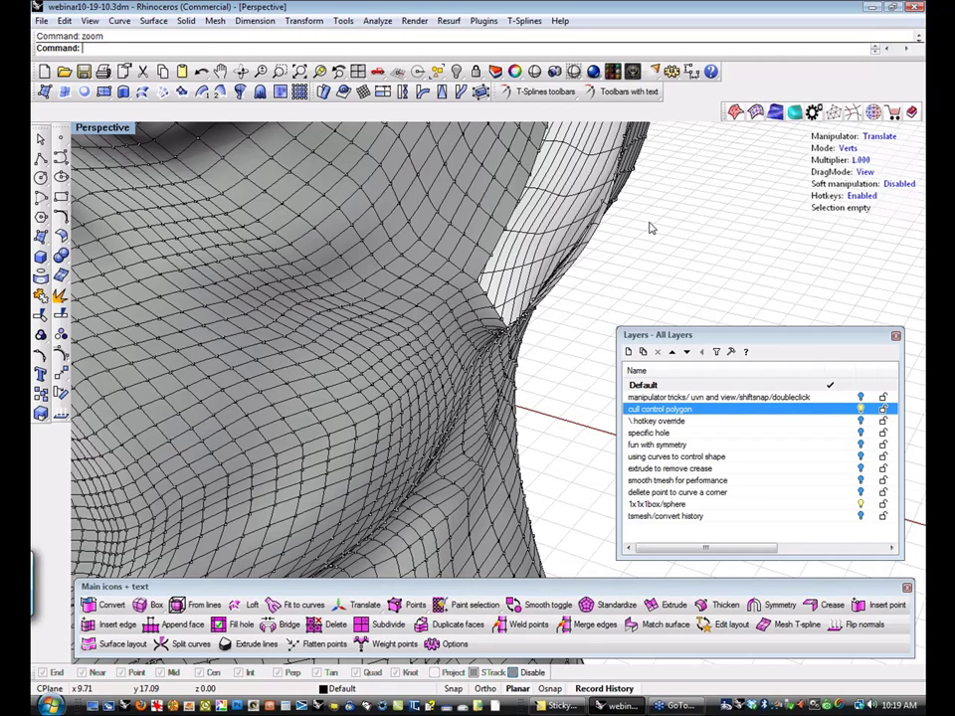
pyautogui.hotkey('ctrl', 'shift', 'e')
pyautogui.moveTo(609, 309); pyautogui.dragTo(616, 259, button='right')
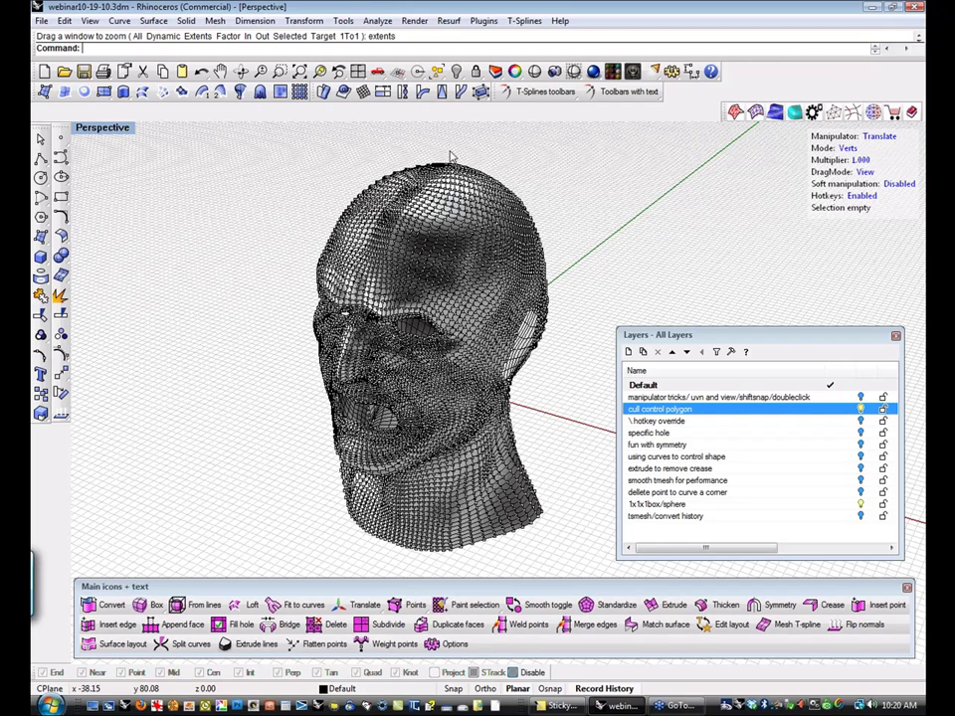
# Window-select the vertices at the crown of the head, override the T-Splines hotkeys to run SetPt, and dismiss its options.
pyautogui.scroll(5, 445, 167)
pyautogui.moveTo(446, 166); pyautogui.dragTo(402, 188, button='right')
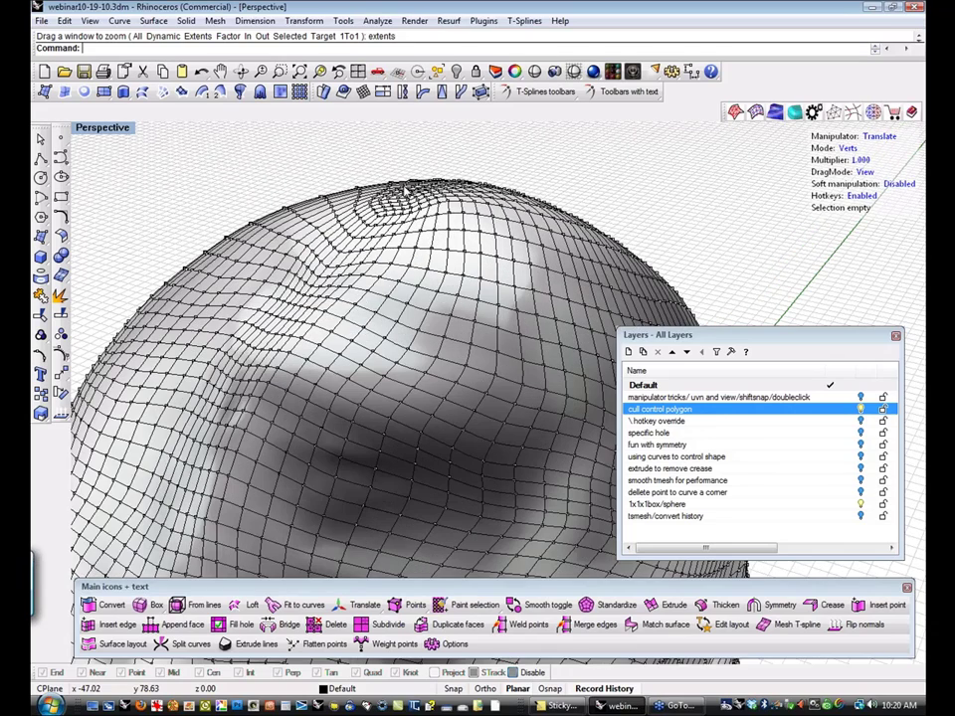
pyautogui.moveTo(398, 213); pyautogui.dragTo(296, 157)
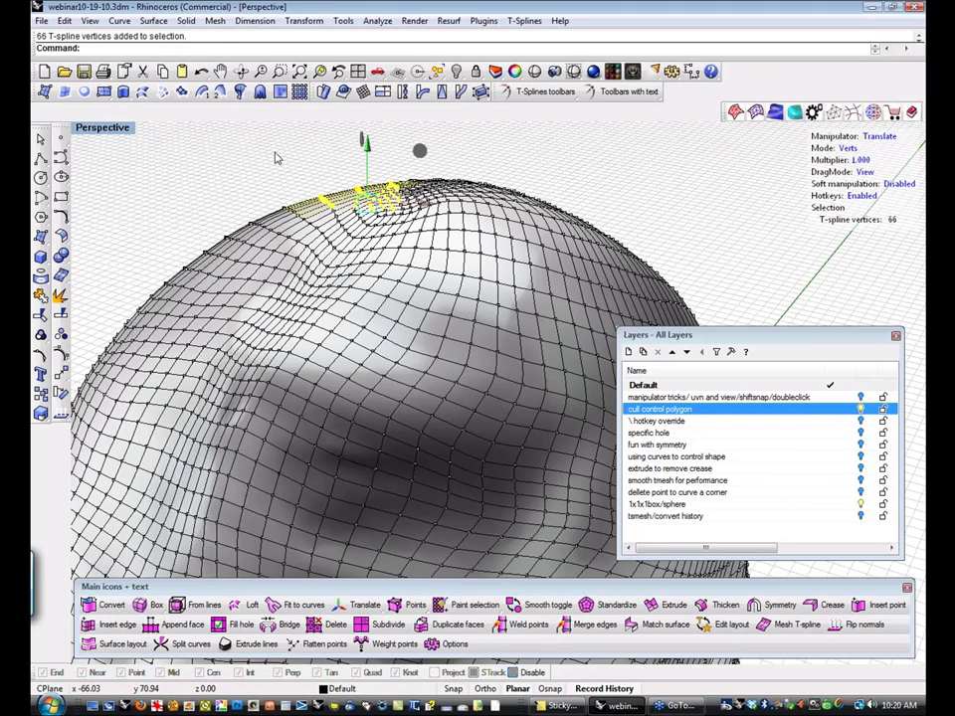
pyautogui.press('\\')
pyautogui.write('Sel')
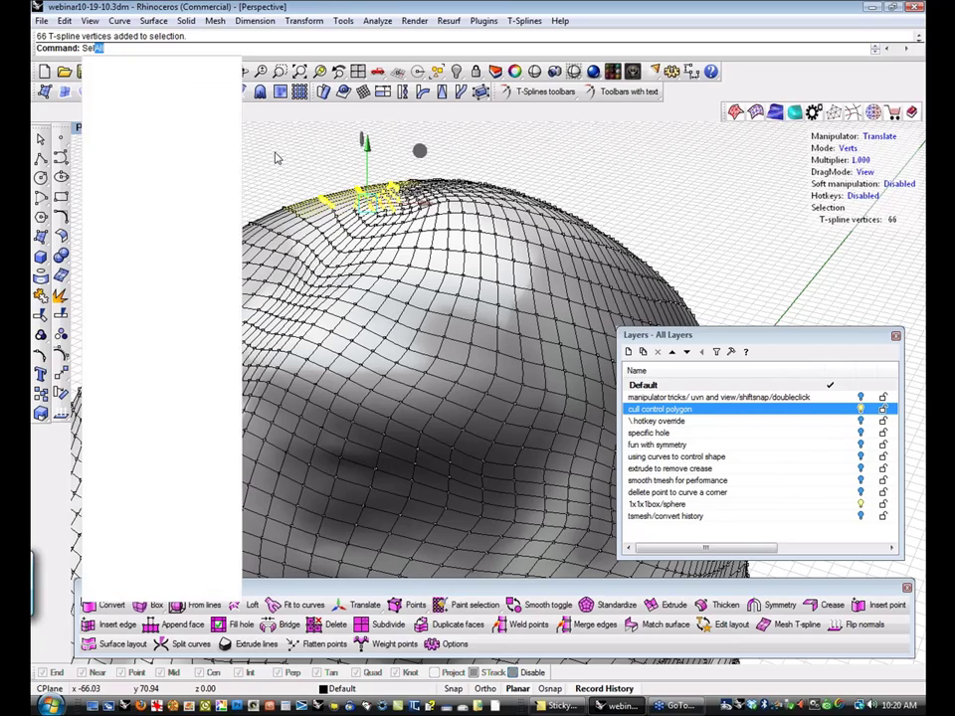
pyautogui.press('BackSpace')
pyautogui.write('tP')
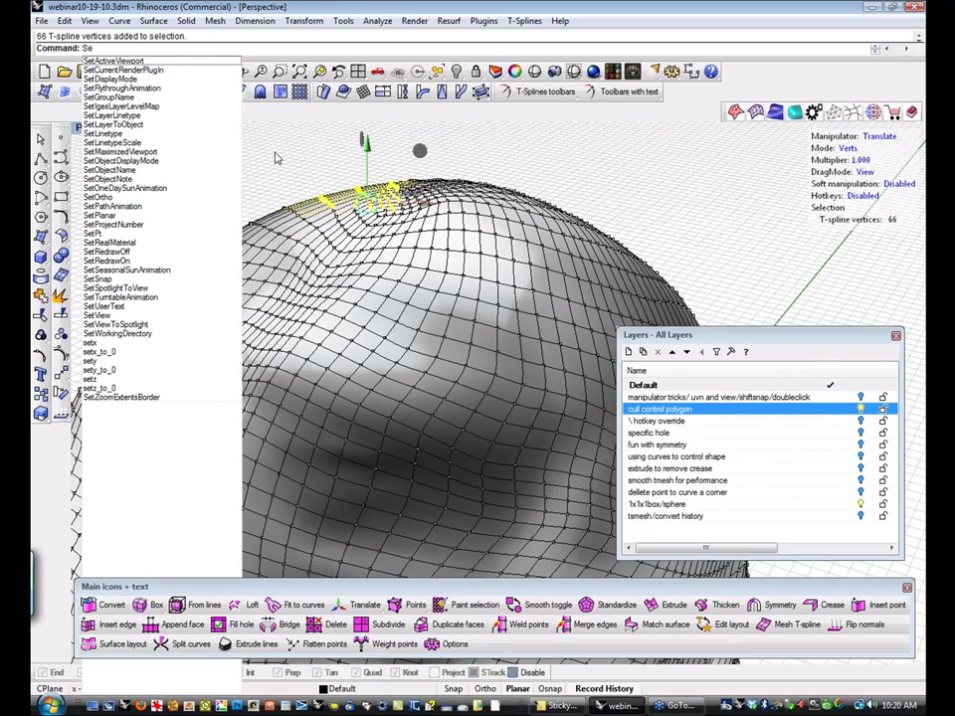
pyautogui.write('tP')
pyautogui.press('Return')
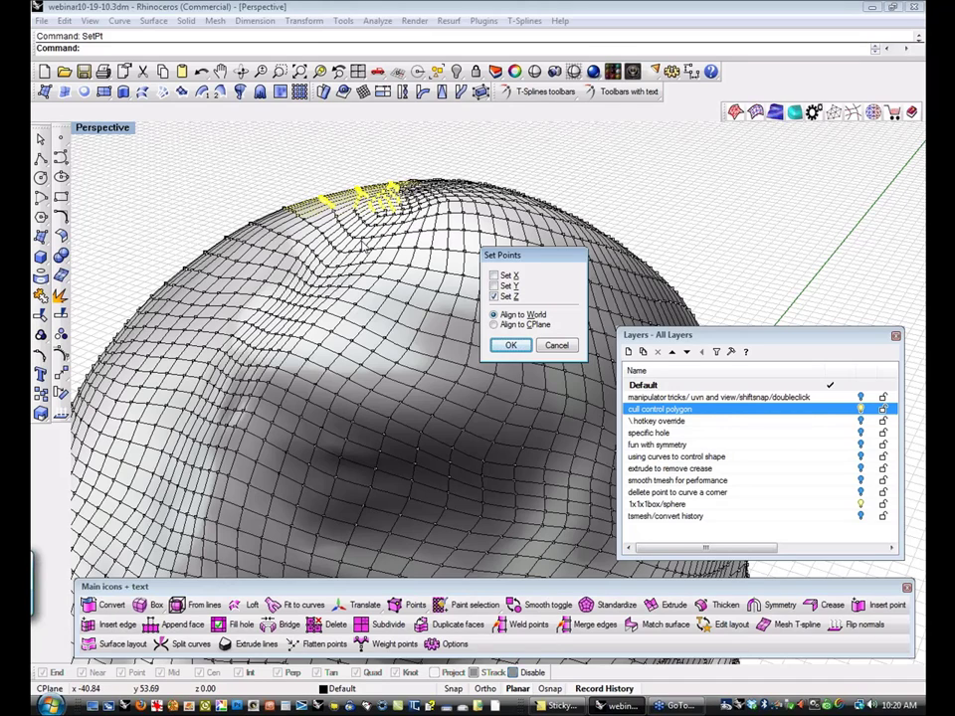
pyautogui.press('Return')
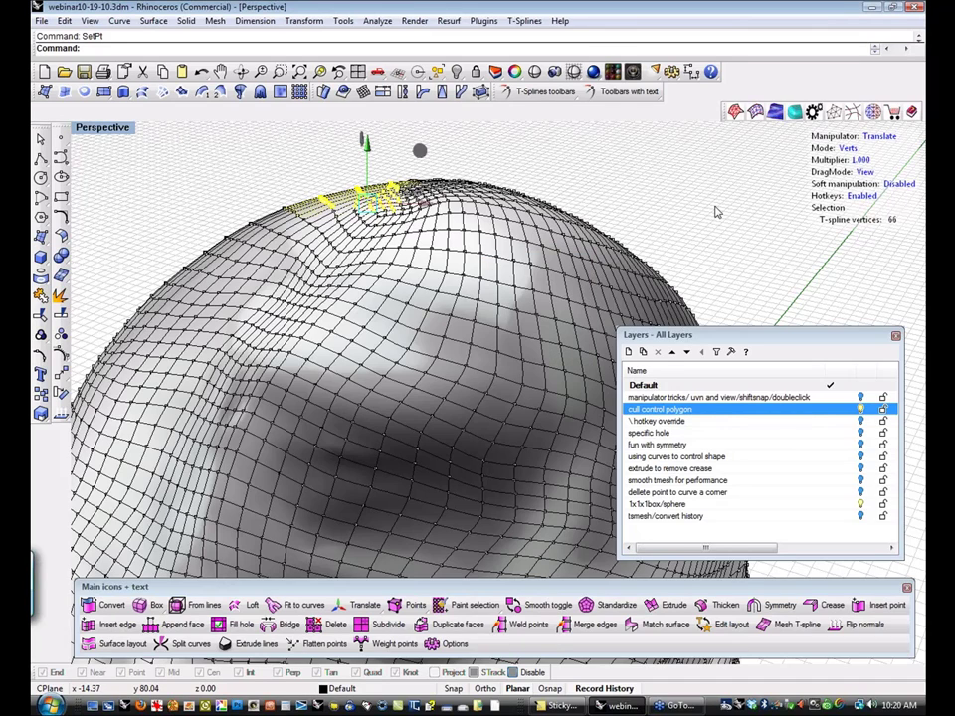
# Clear the vertex selection on the head and set the T-Splines manipulator to Hidden.
pyautogui.press('Escape')
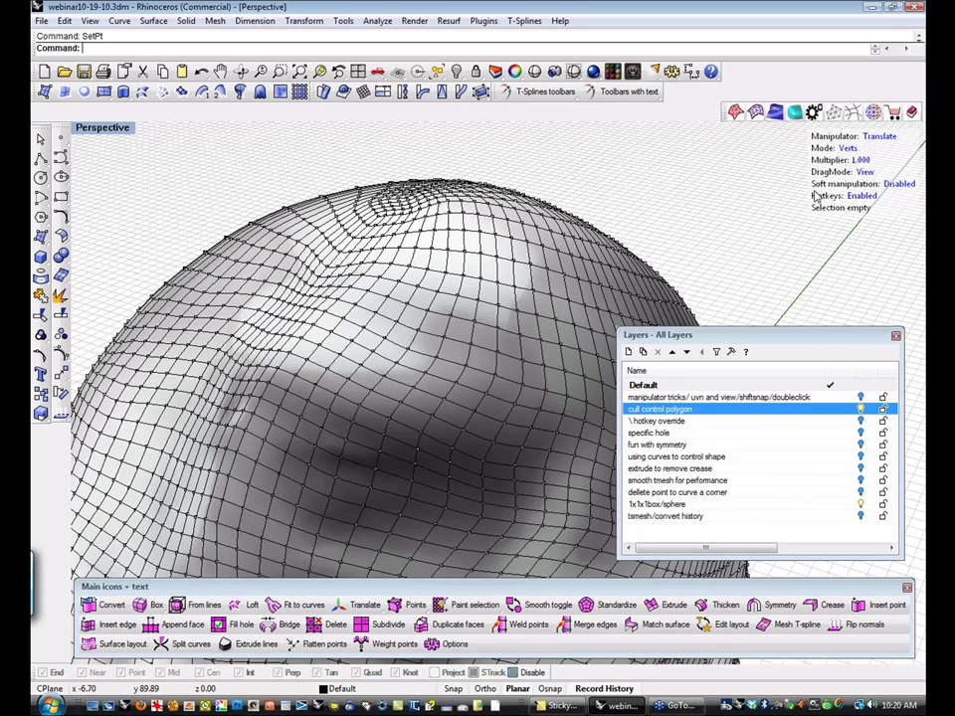
pyautogui.press('Escape')
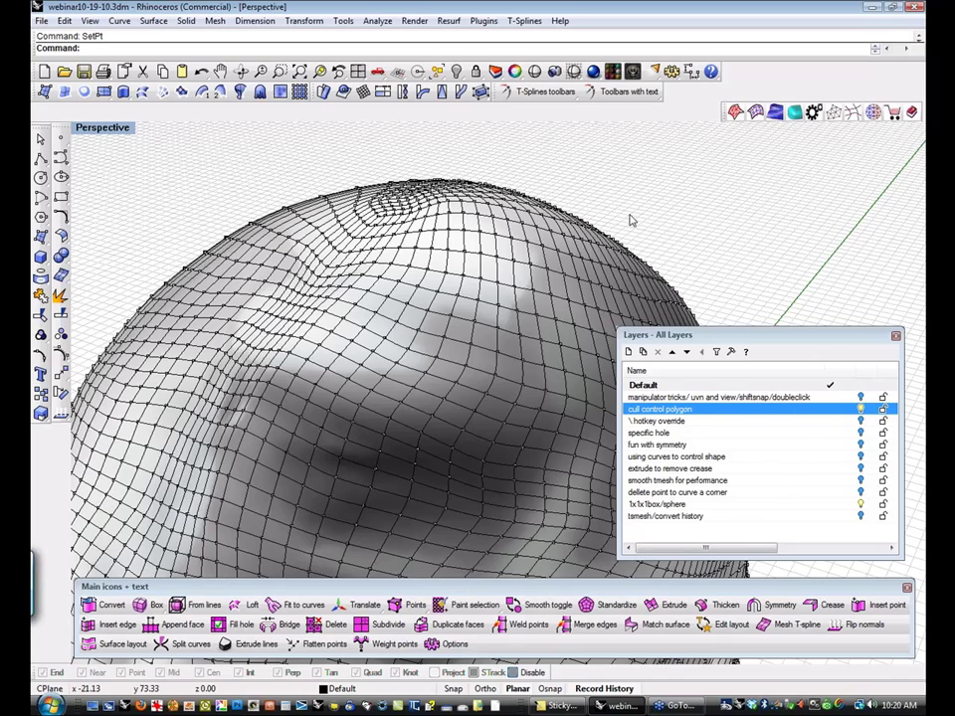
pyautogui.press('Escape')
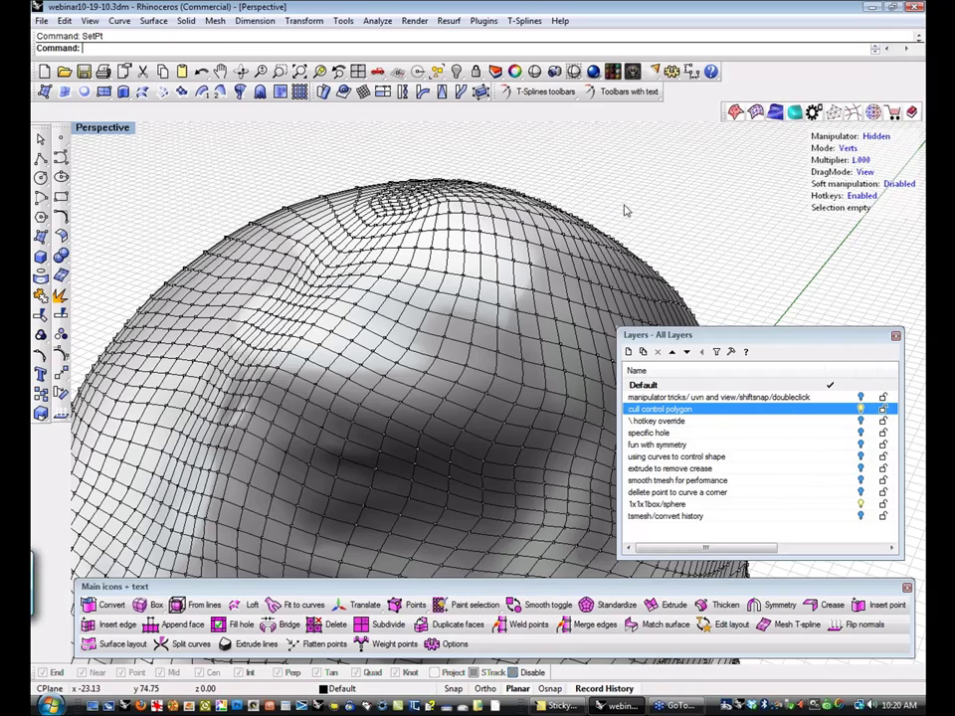
# Turn off the "cull control polygon" layer and turn on the "specific hole" layer.
pyautogui.scroll(-2, 626, 210)
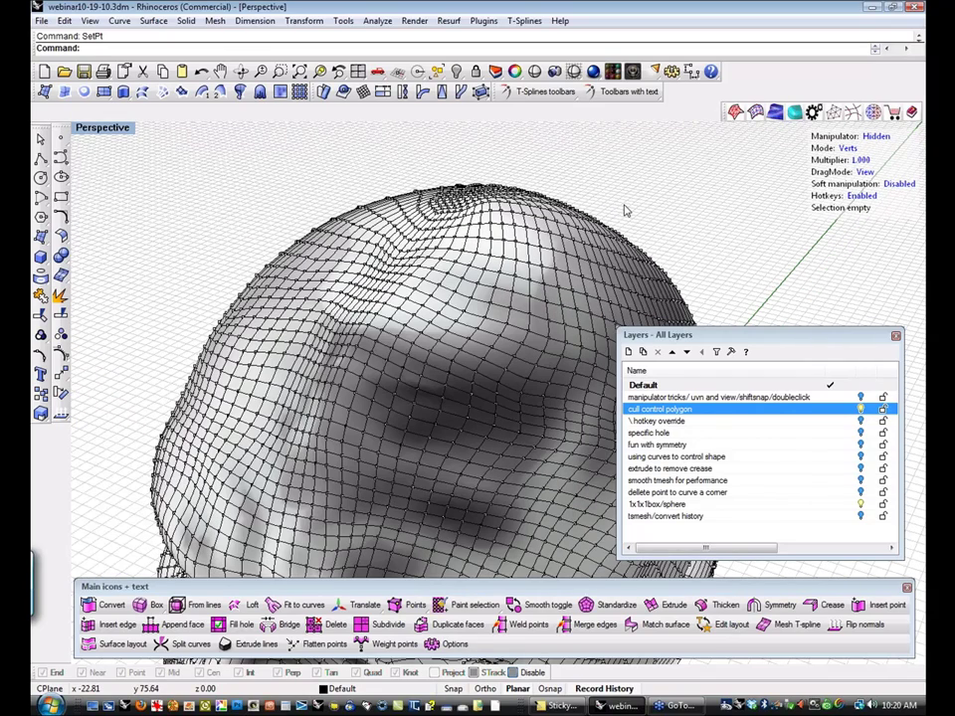
pyautogui.scroll(-2, 637, 213)
pyautogui.moveTo(656, 218); pyautogui.dragTo(680, 219, button='right')
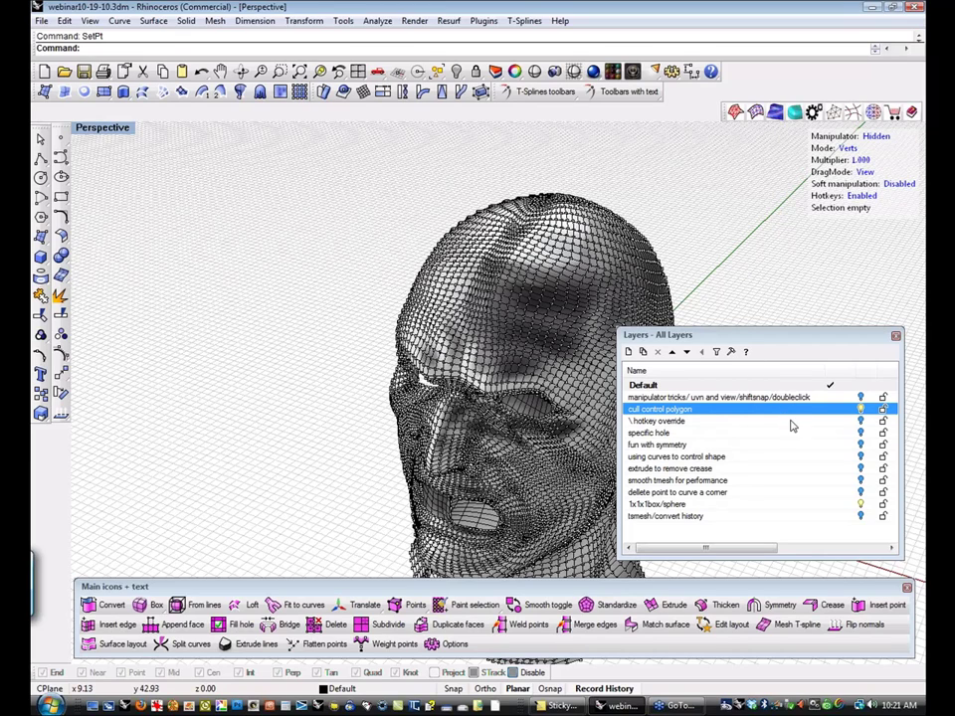
pyautogui.click(861, 409)
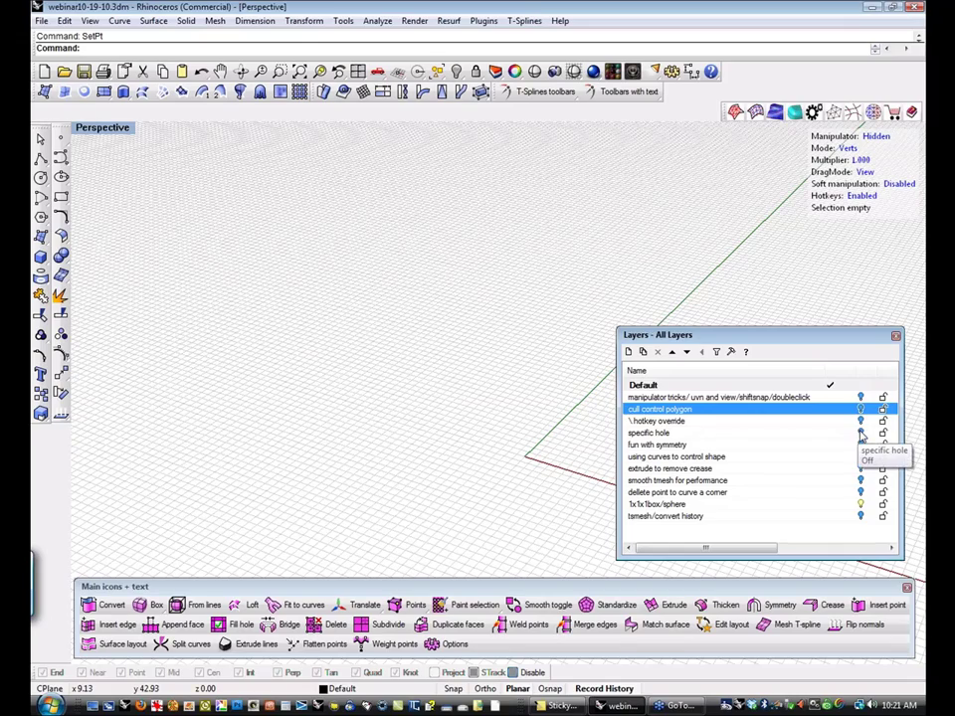
pyautogui.click(861, 434)
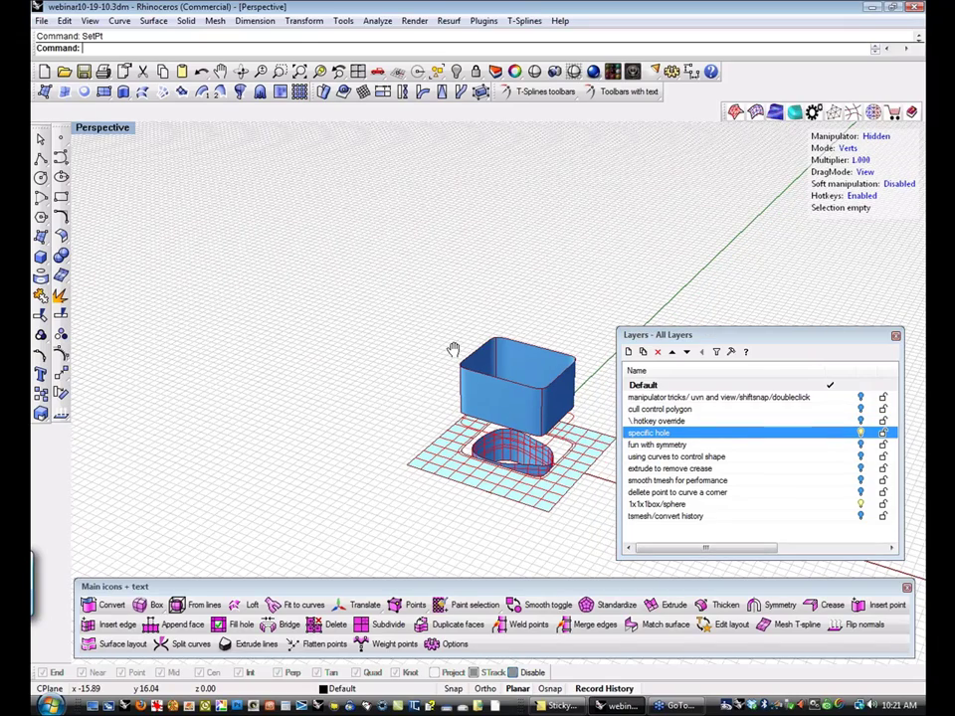
# Window-select the rounded box surfaces and the curves beneath them above the gridded plane, and hide them.
pyautogui.keyDown('shift'); pyautogui.moveTo(453, 350); pyautogui.dragTo(342, 327, button='right'); pyautogui.keyUp('shift')
pyautogui.scroll(6, 441, 425)
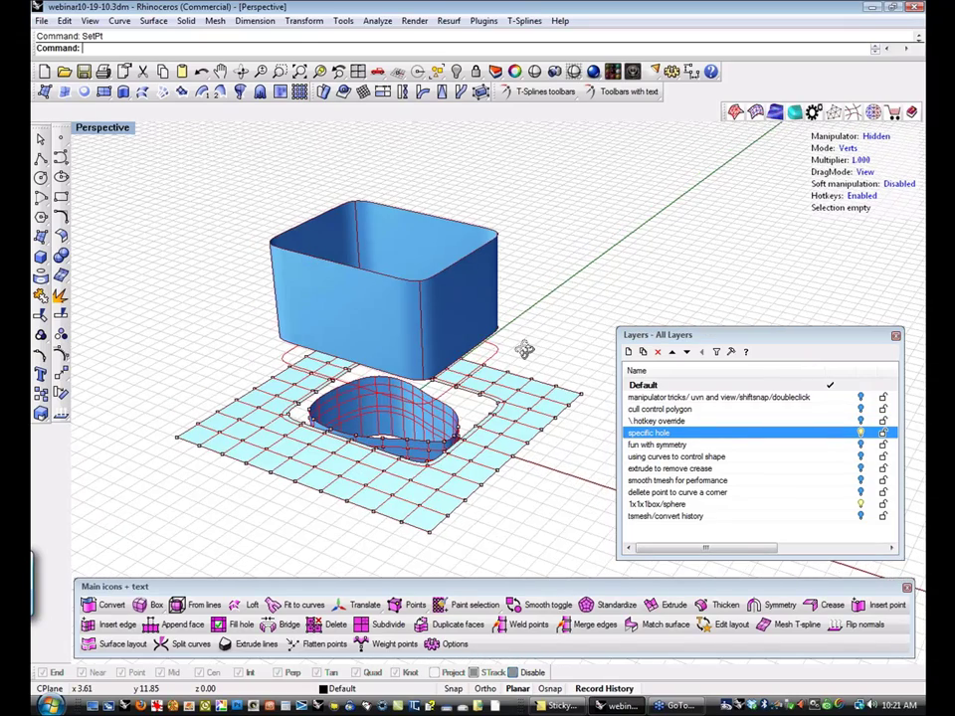
pyautogui.moveTo(524, 348); pyautogui.dragTo(511, 396, button='right')
pyautogui.scroll(5, 511, 396)
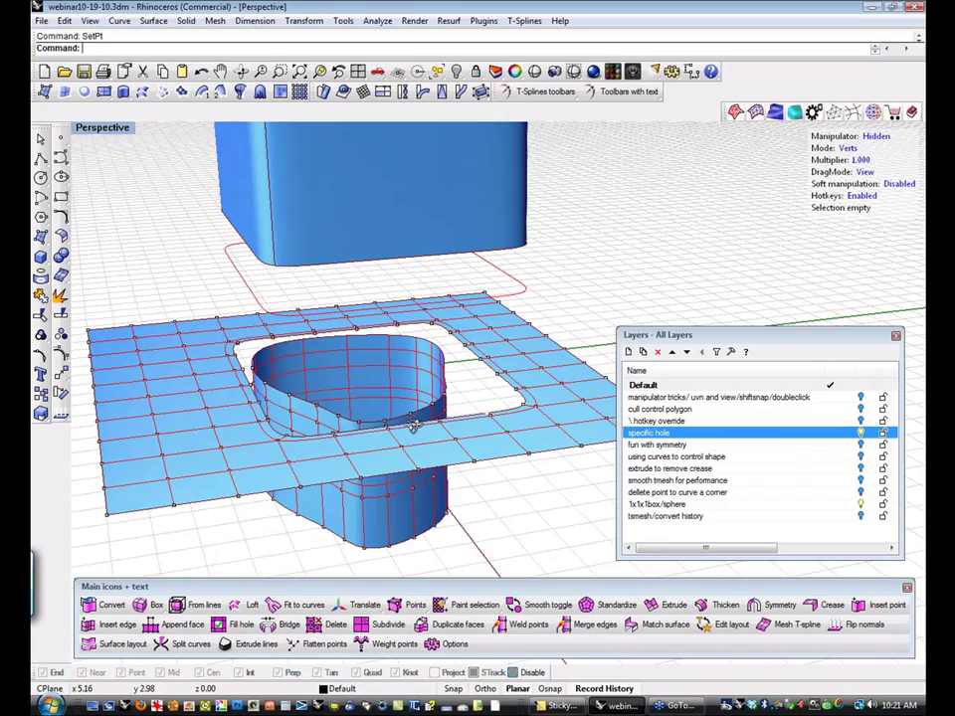
pyautogui.moveTo(408, 429); pyautogui.dragTo(575, 304, button='right')
pyautogui.scroll(-4, 557, 255)
pyautogui.moveTo(608, 193); pyautogui.dragTo(344, 310)
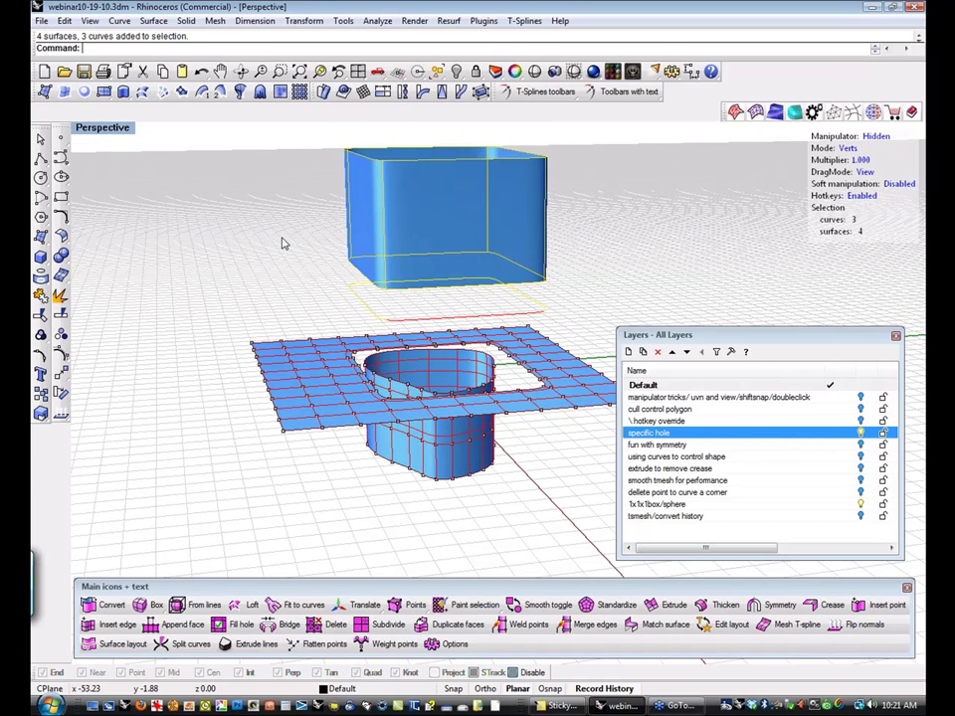
pyautogui.hotkey('ctrl', 'h')
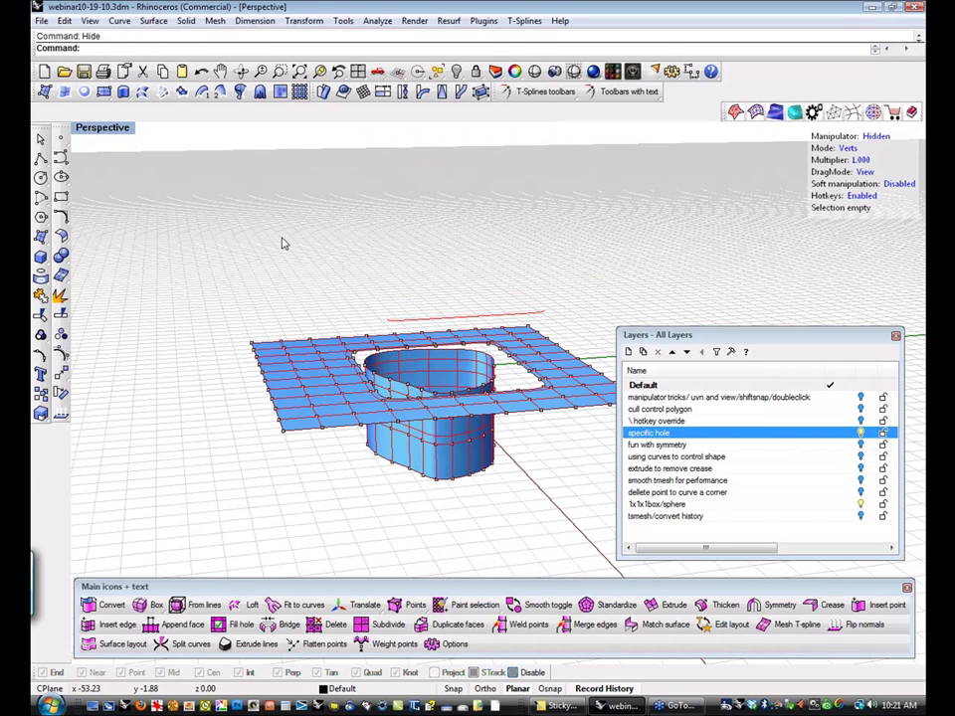
# Hide the red curve floating above the gridded plane.
pyautogui.keyDown('shift'); pyautogui.moveTo(406, 251); pyautogui.dragTo(372, 247, button='right'); pyautogui.keyUp('shift')
pyautogui.scroll(2, 403, 284)
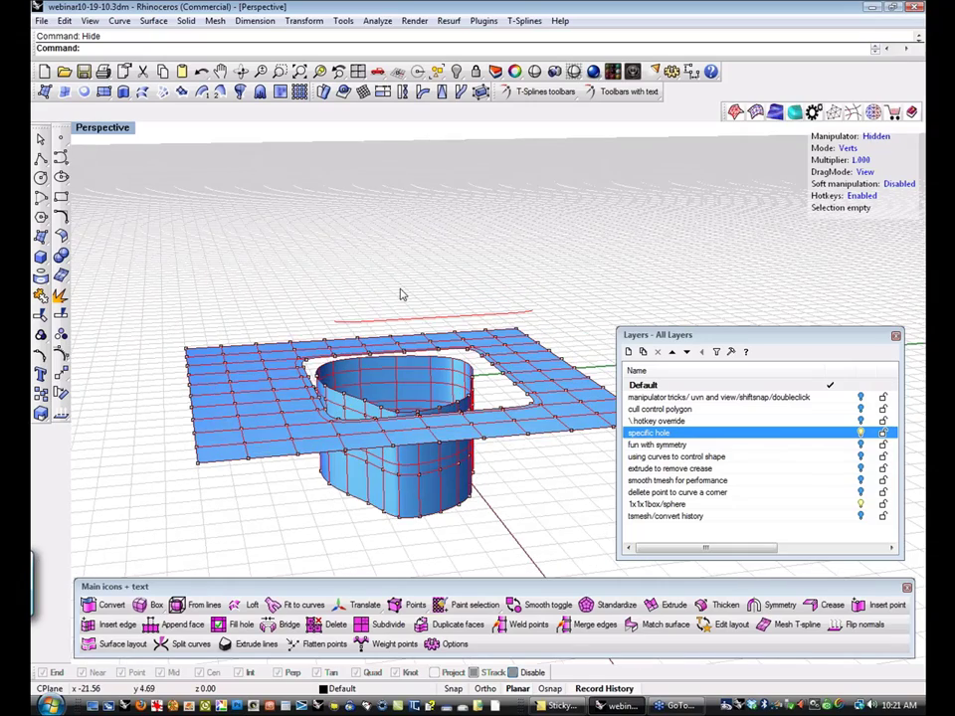
pyautogui.scroll(3, 401, 291)
pyautogui.click(418, 331)
pyautogui.hotkey('ctrl', 'h')
pyautogui.keyDown('shift'); pyautogui.moveTo(415, 283); pyautogui.dragTo(424, 311, button='right'); pyautogui.keyUp('shift')
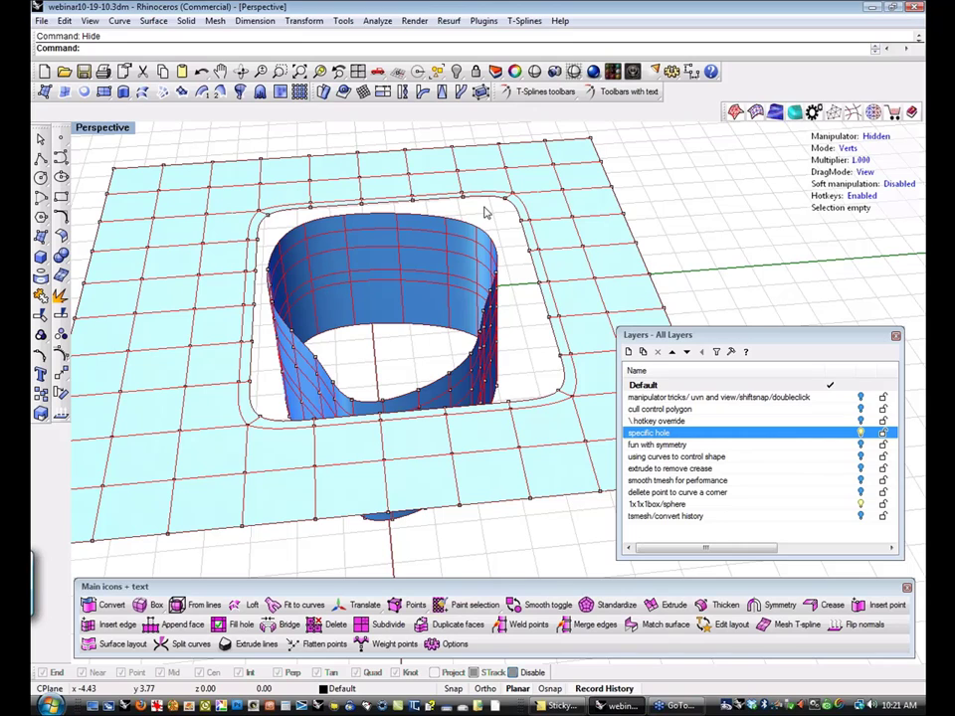
pyautogui.moveTo(513, 304)
pyautogui.keyDown('shift'); pyautogui.mouseDown(button='right')
pyautogui.moveTo(512, 297)
pyautogui.moveTo(502, 318)
pyautogui.moveTo(518, 309)
pyautogui.moveTo(514, 298)
pyautogui.mouseUp(button='right'); pyautogui.keyUp('shift')
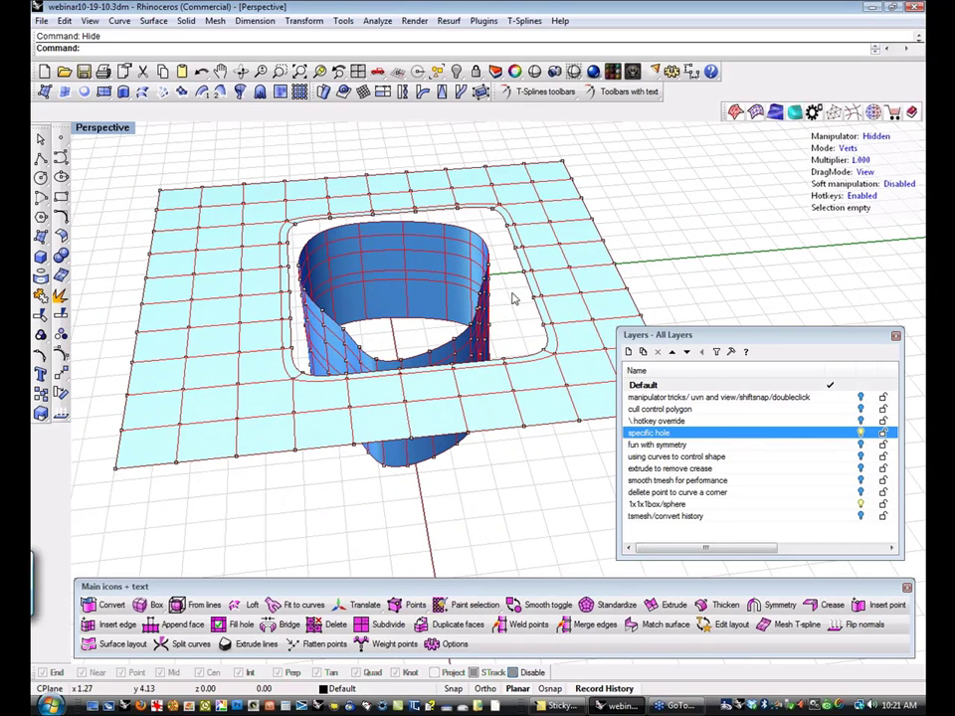
# Switch to face selection and delete the ring of narrow faces bordering the rounded hole in the gridded plane.
pyautogui.press('s')
pyautogui.press('f')
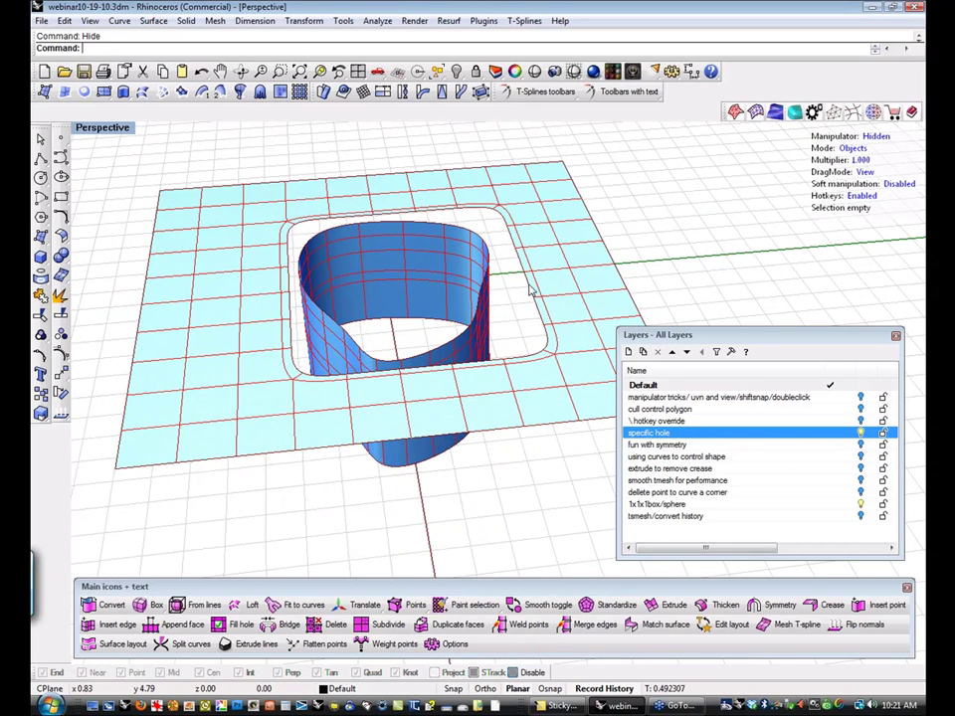
pyautogui.click(530, 290)
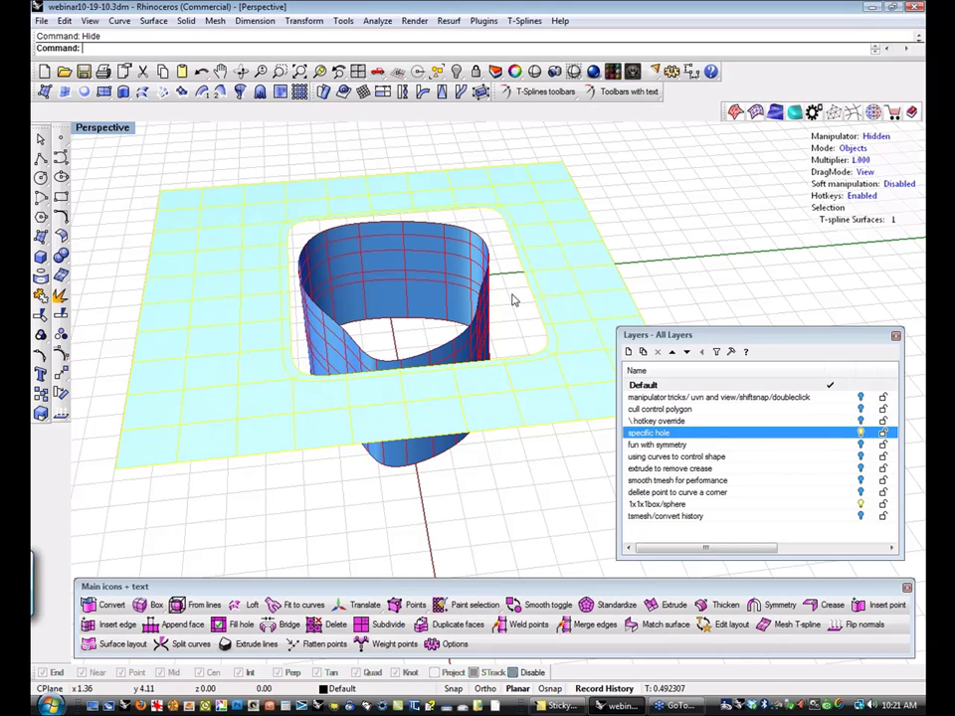
pyautogui.press('d')
pyautogui.click(534, 289)
pyautogui.keyDown('shift'); pyautogui.click(544, 312); pyautogui.keyUp('shift')
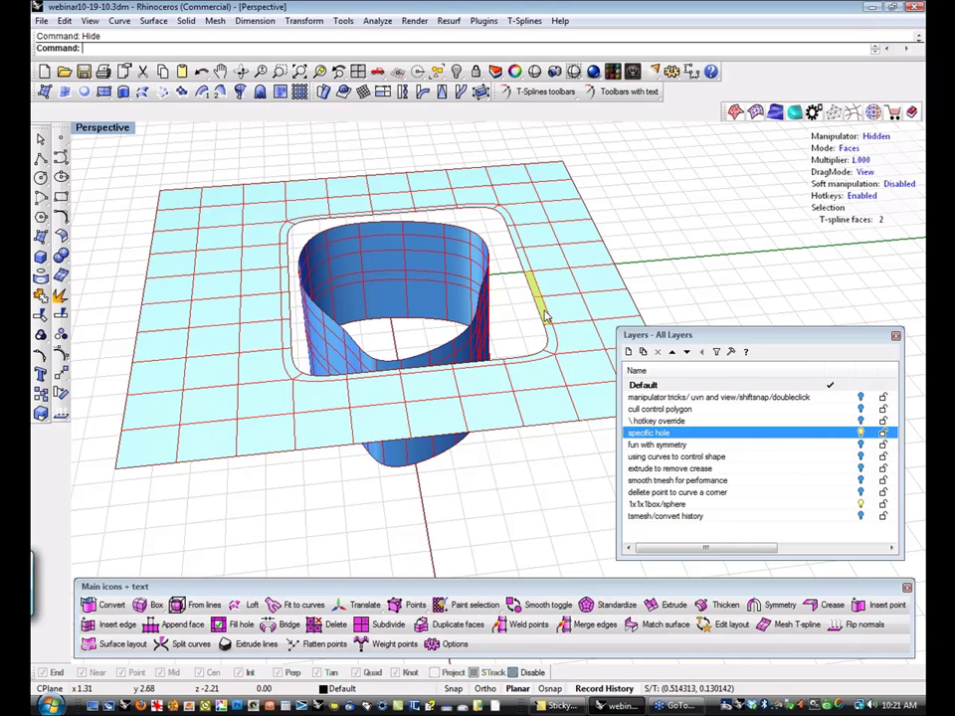
pyautogui.keyDown('shift'); pyautogui.doubleClick(544, 315); pyautogui.keyUp('shift')
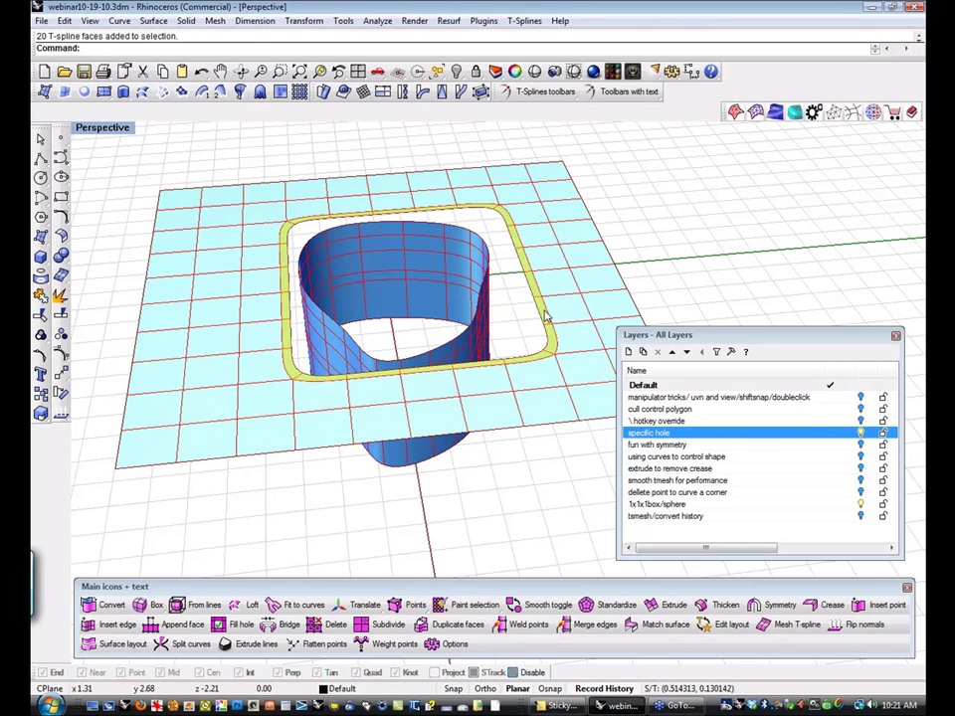
pyautogui.press('Delete')
pyautogui.moveTo(543, 316); pyautogui.dragTo(449, 247, button='right')
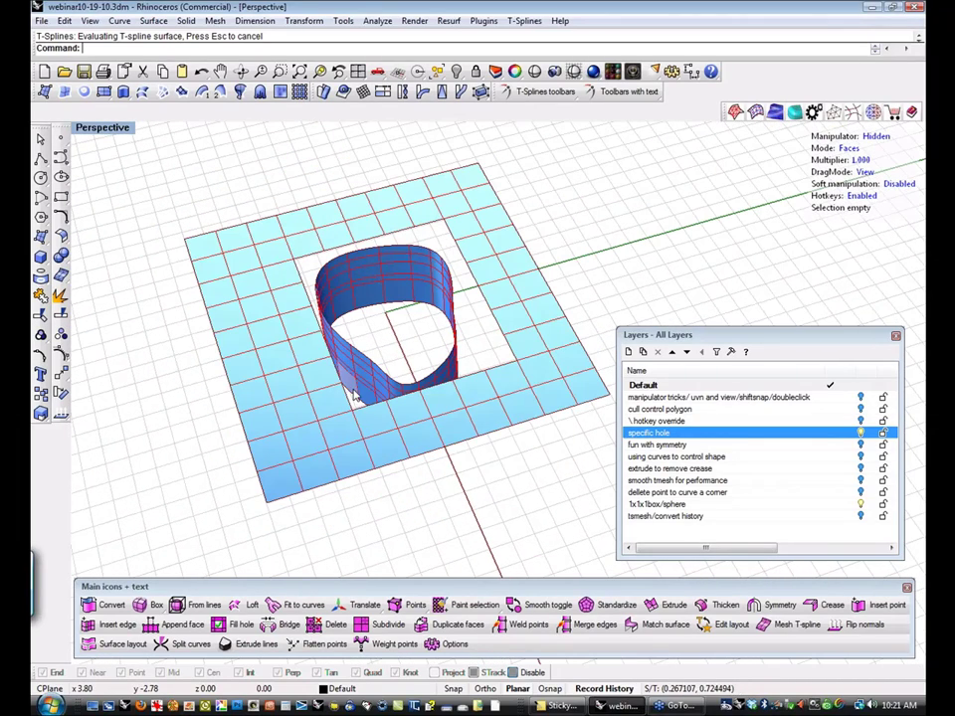
# Try to loop-select the border of the plane's square hole from one of its edges, and clear the selection.
pyautogui.moveTo(408, 257)
pyautogui.mouseDown(button='right')
pyautogui.moveTo(467, 295)
pyautogui.moveTo(452, 396)
pyautogui.moveTo(480, 268)
pyautogui.moveTo(418, 270)
pyautogui.mouseUp(button='right')
pyautogui.scroll(6, 411, 271)
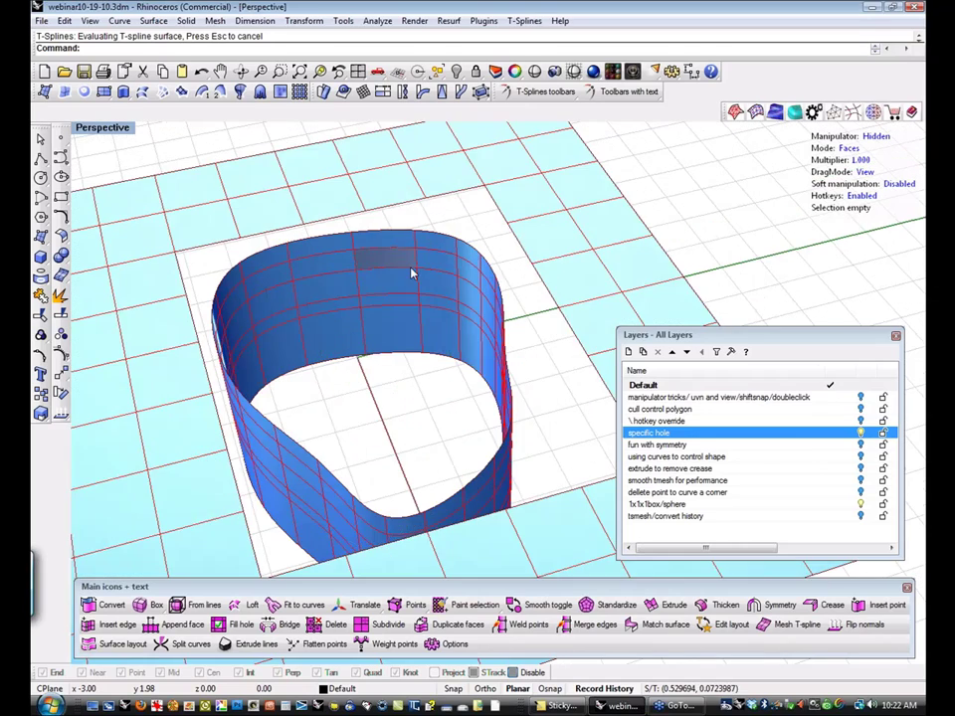
pyautogui.scroll(-3, 411, 315)
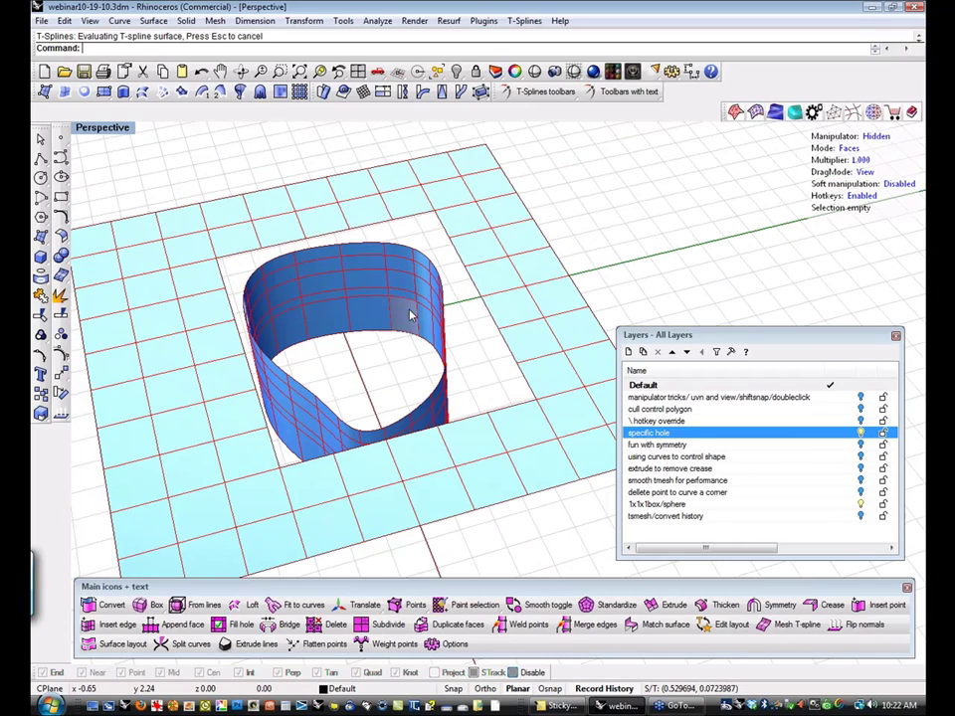
pyautogui.click(489, 319)
pyautogui.doubleClick(489, 320)
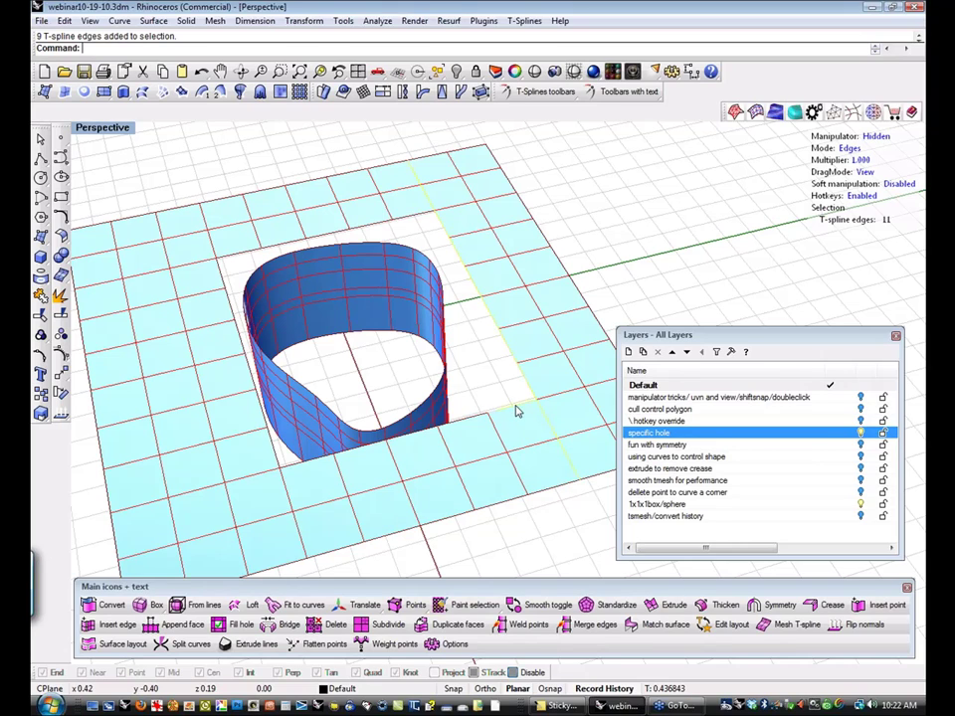
pyautogui.press('Delete')
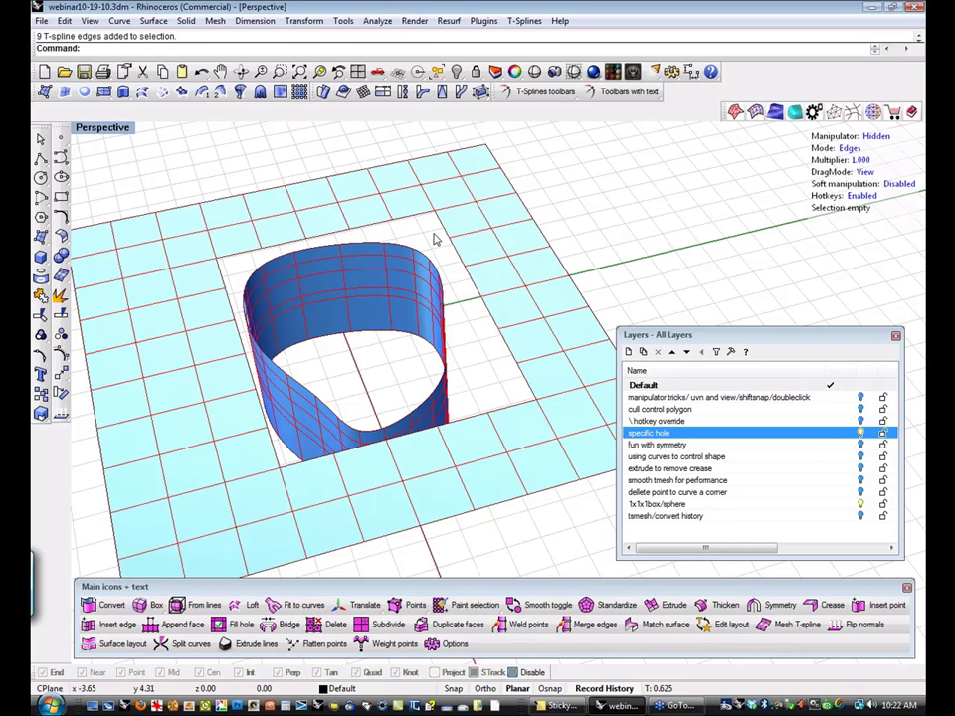
# Select an edge on each side of the plane's square hole, expand to the full edge loops, and extrude the hole's border edges.
pyautogui.click(458, 259)
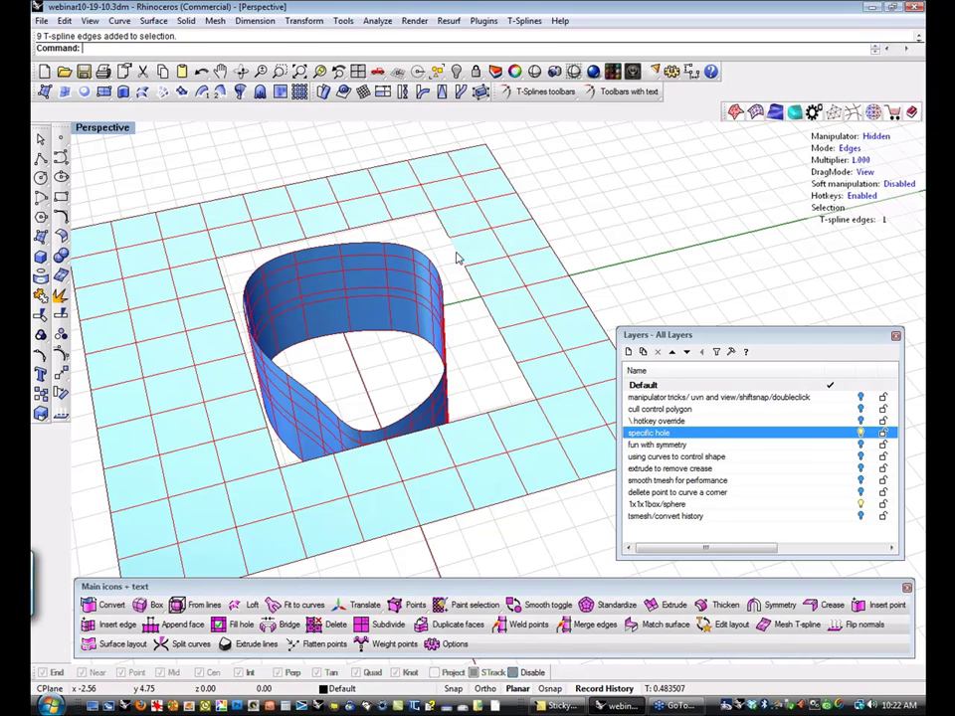
pyautogui.keyDown('shift'); pyautogui.click(371, 230); pyautogui.keyUp('shift')
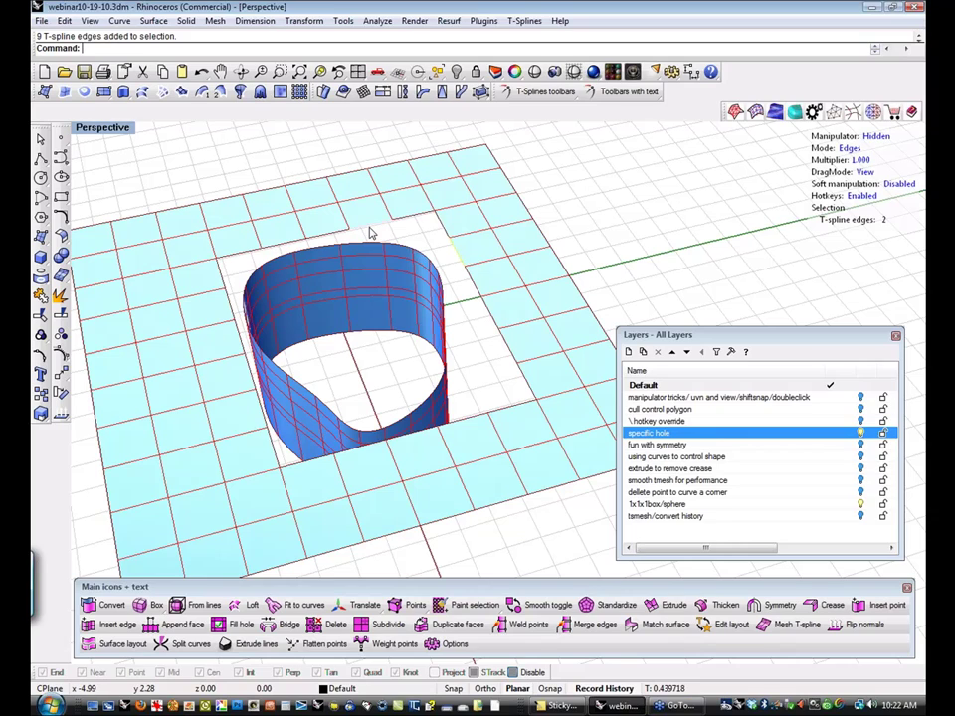
pyautogui.keyDown('shift'); pyautogui.click(233, 312); pyautogui.keyUp('shift')
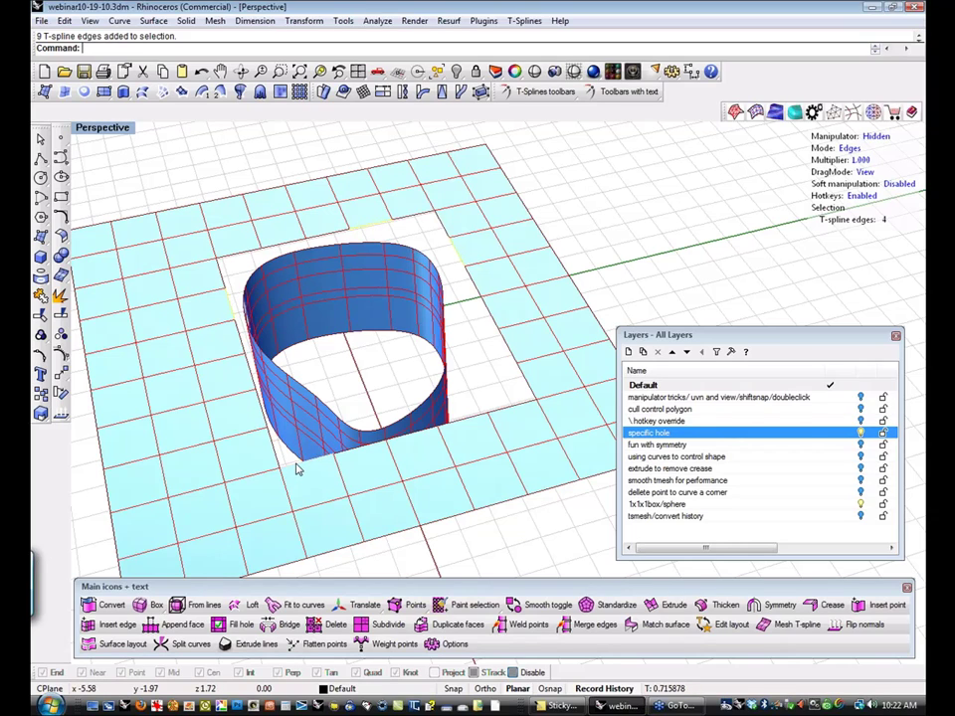
pyautogui.press('l')
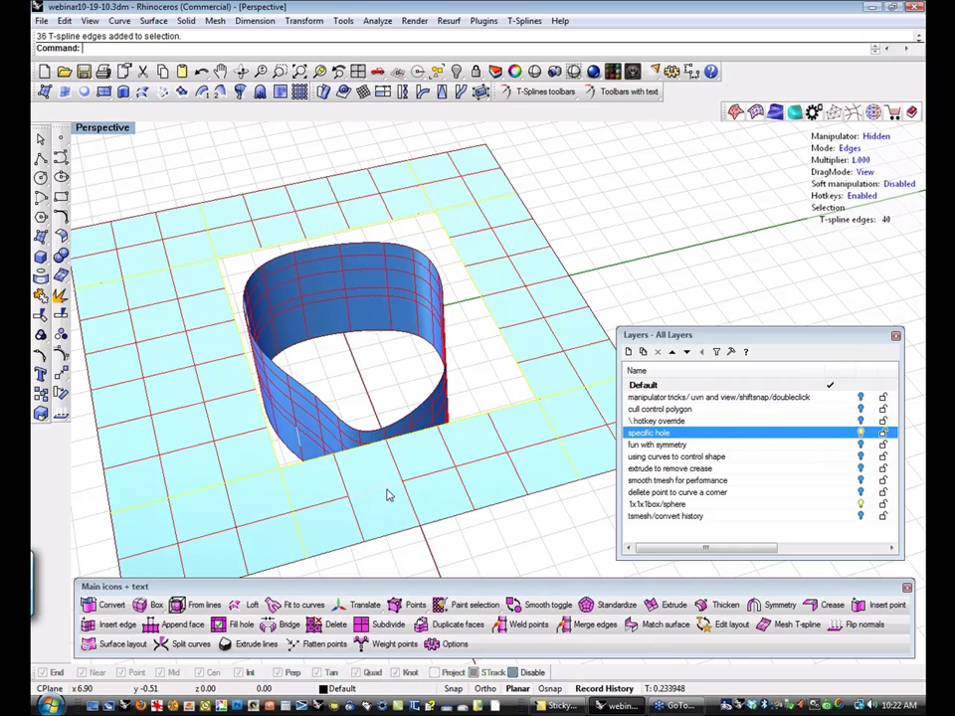
pyautogui.click(664, 605)
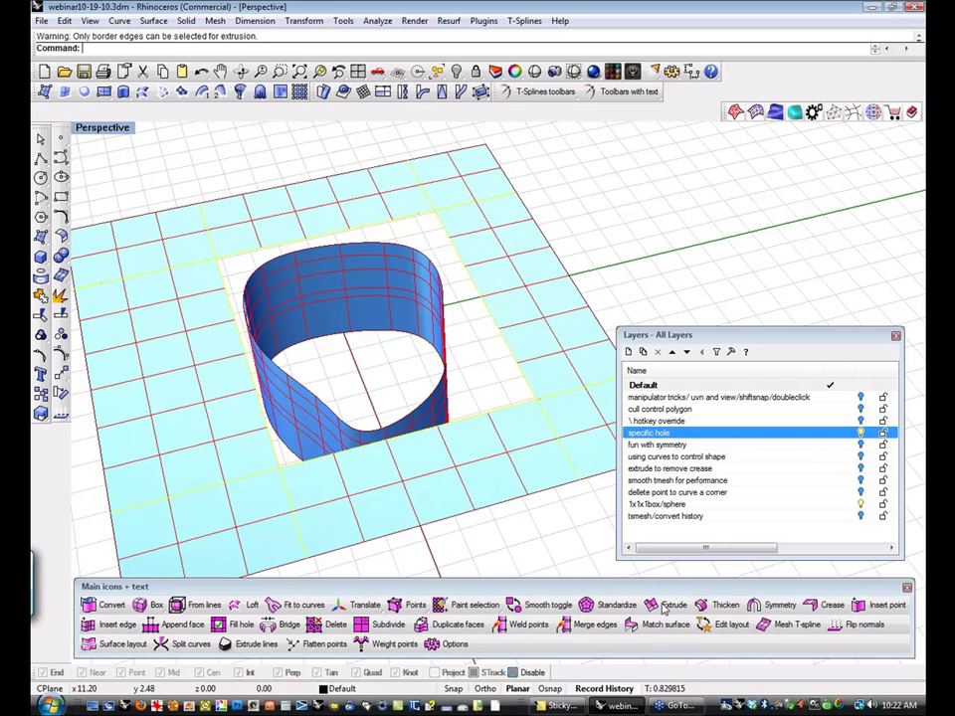
pyautogui.press('Return')
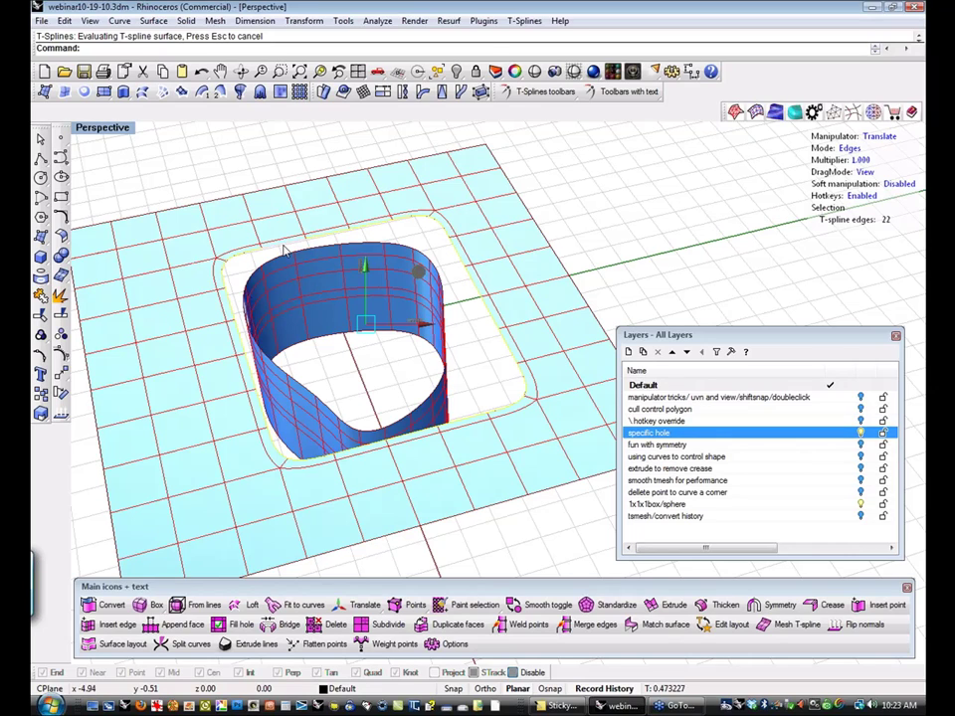
# Loop-select the border edges of the plane's rounded hole to check their edge count, and clear the selection.
pyautogui.click(485, 373)
pyautogui.moveTo(479, 362); pyautogui.dragTo(516, 372, button='right')
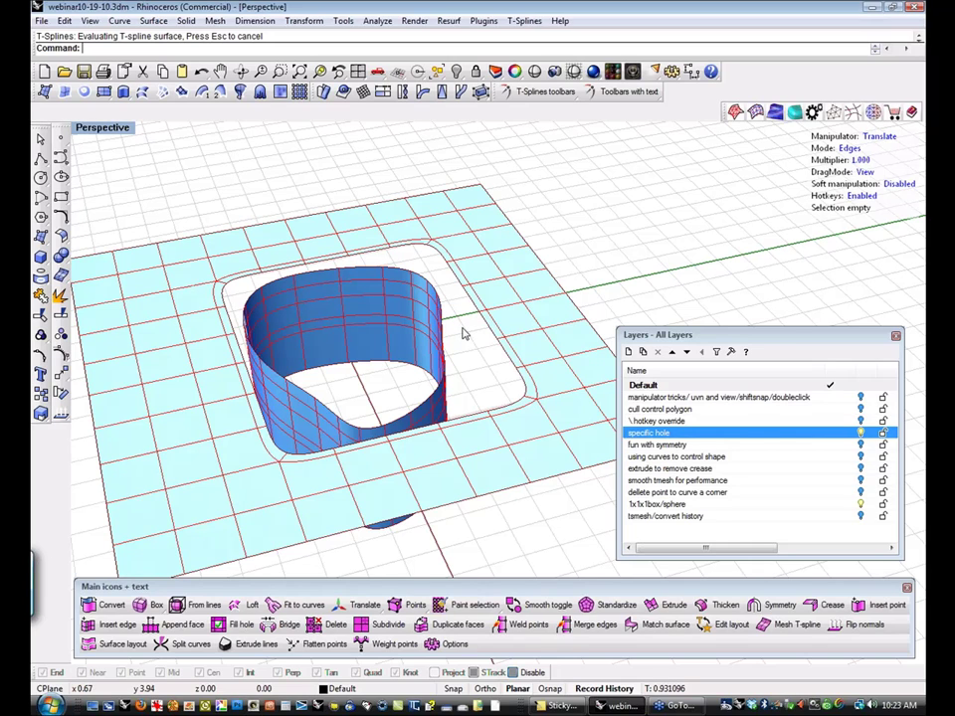
pyautogui.moveTo(477, 341); pyautogui.dragTo(467, 380, button='right')
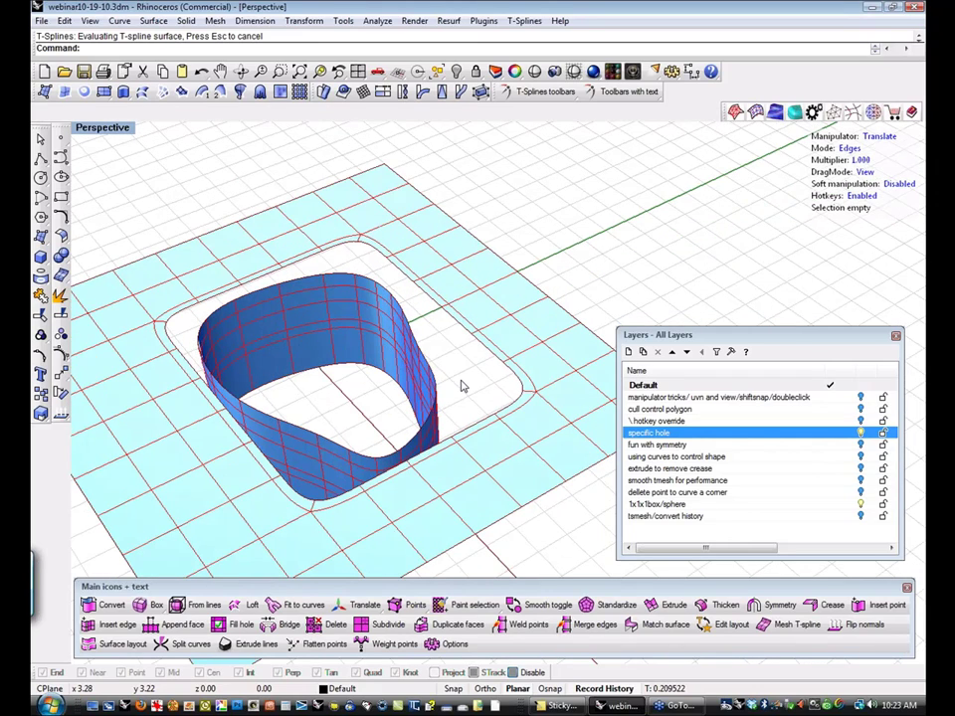
pyautogui.click(483, 345)
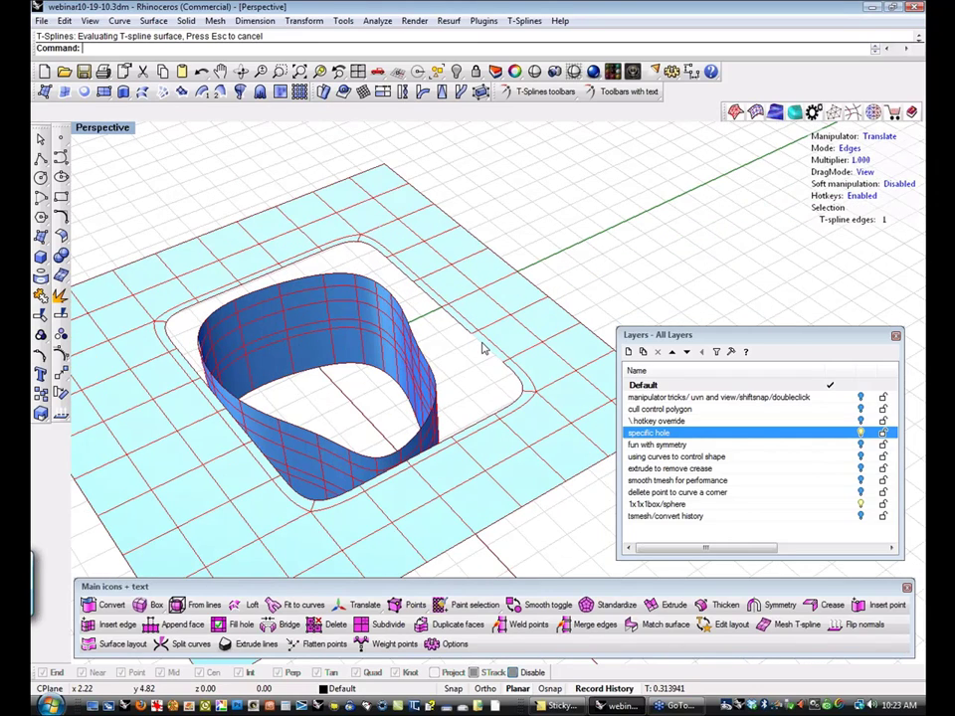
pyautogui.doubleClick(482, 345)
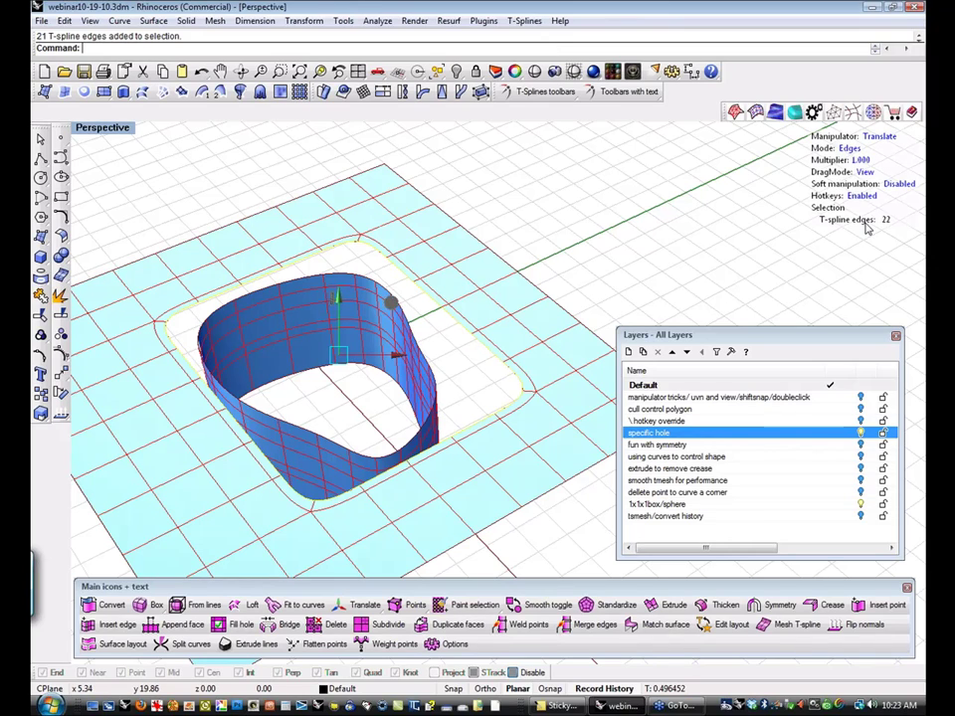
pyautogui.press('Escape')
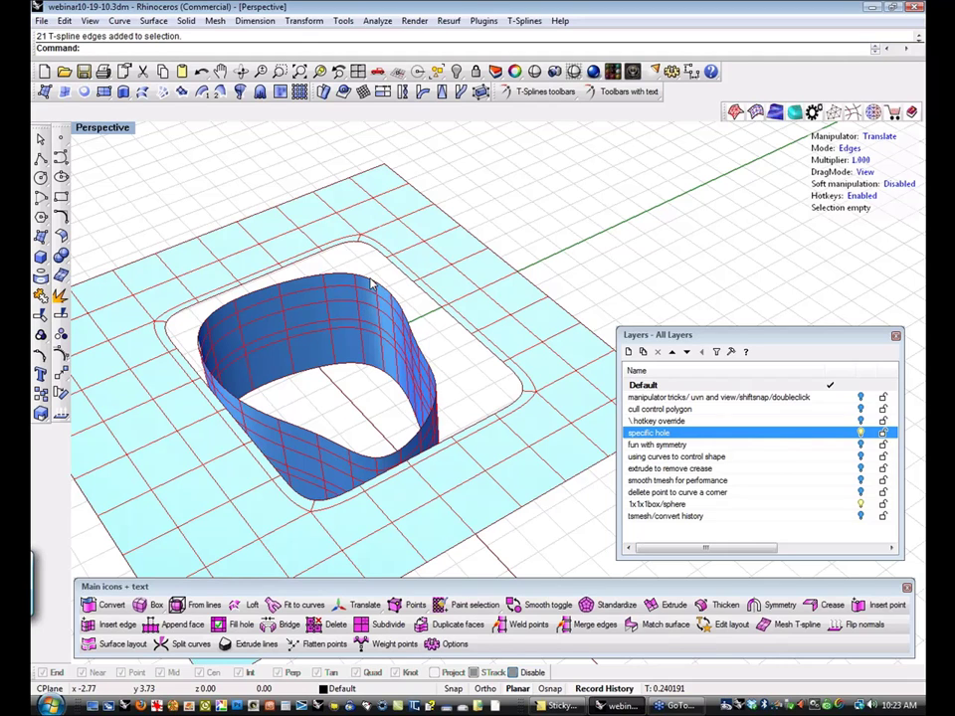
# Loop-select the upper rim edges of the tube to check their edge count, and clear the selection.
pyautogui.moveTo(372, 285)
pyautogui.mouseDown(button='right')
pyautogui.moveTo(390, 324)
pyautogui.moveTo(410, 301)
pyautogui.moveTo(386, 300)
pyautogui.mouseUp(button='right')
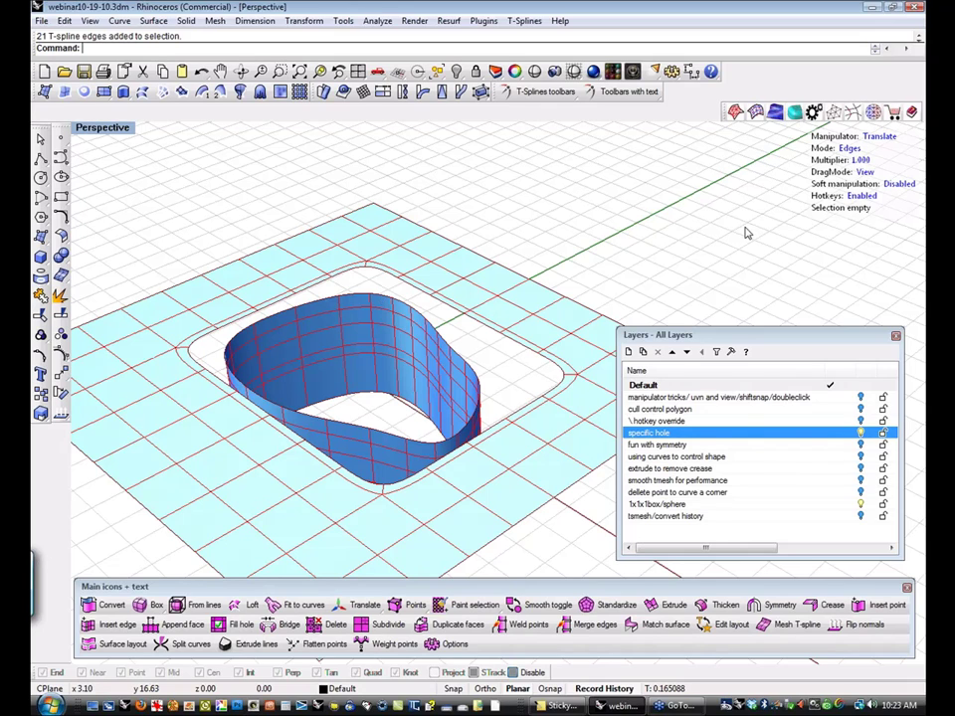
pyautogui.scroll(3, 410, 323)
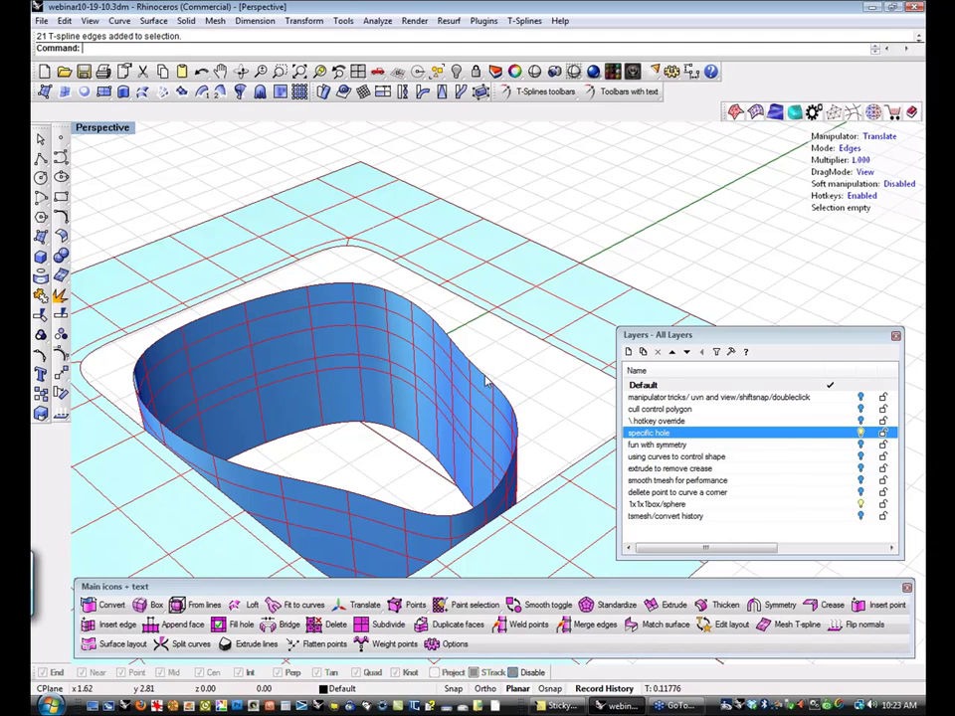
pyautogui.moveTo(376, 289); pyautogui.dragTo(463, 336, button='right')
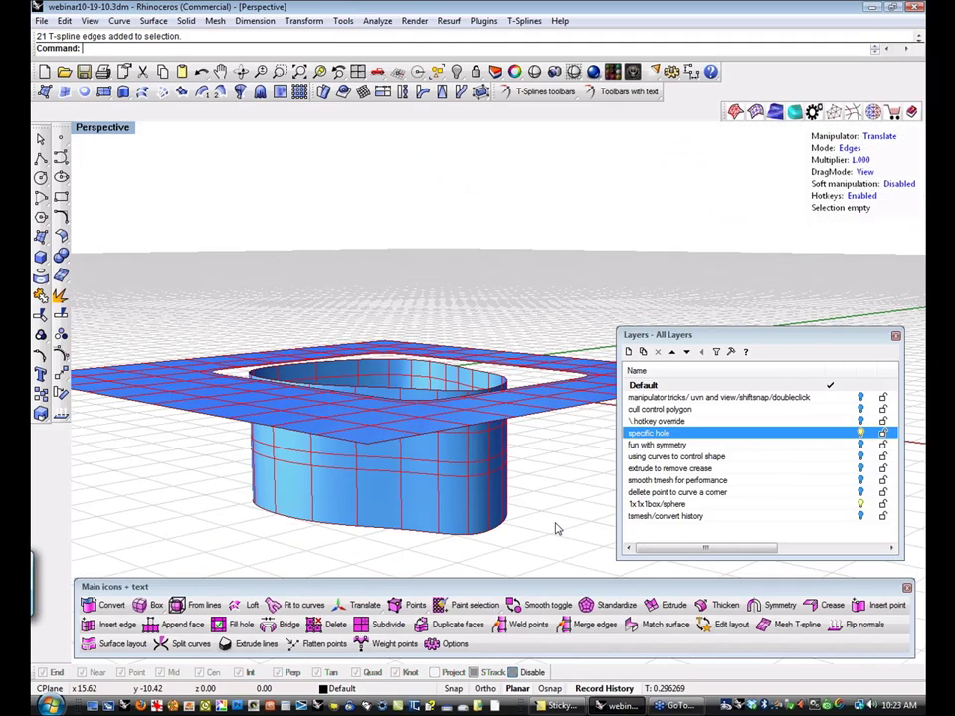
pyautogui.click(427, 395)
pyautogui.doubleClick(428, 394)
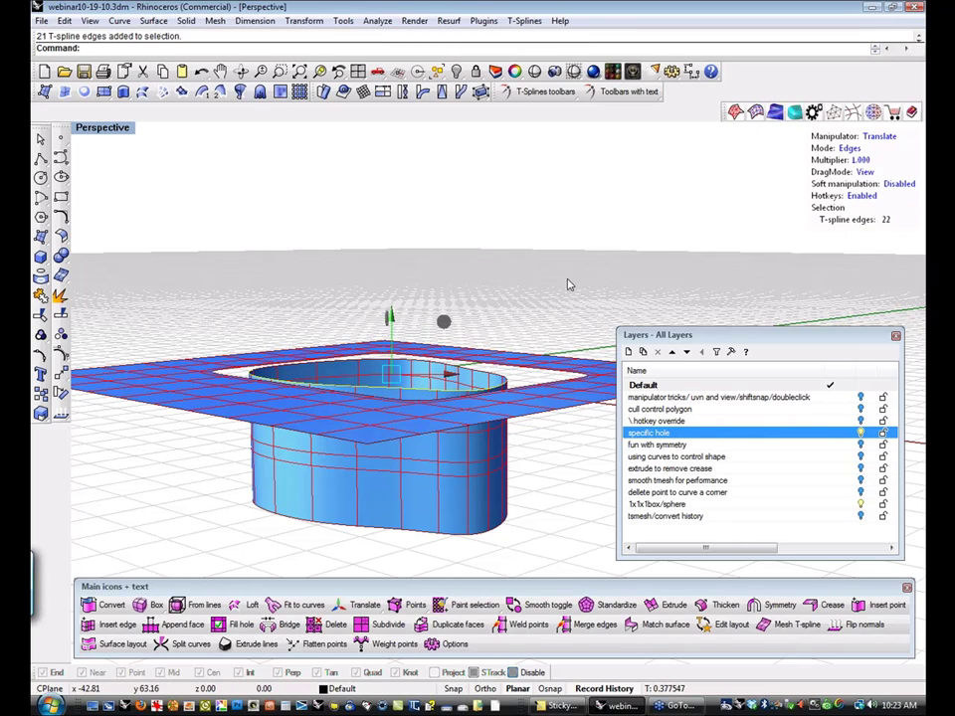
pyautogui.moveTo(569, 283); pyautogui.dragTo(543, 268, button='right')
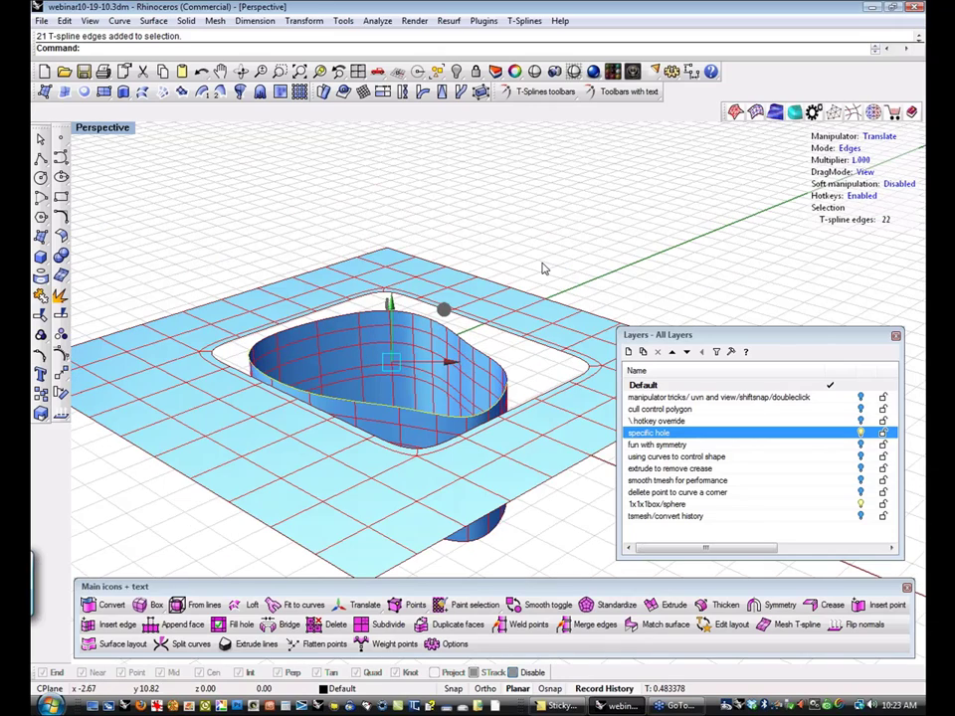
pyautogui.press('Escape')
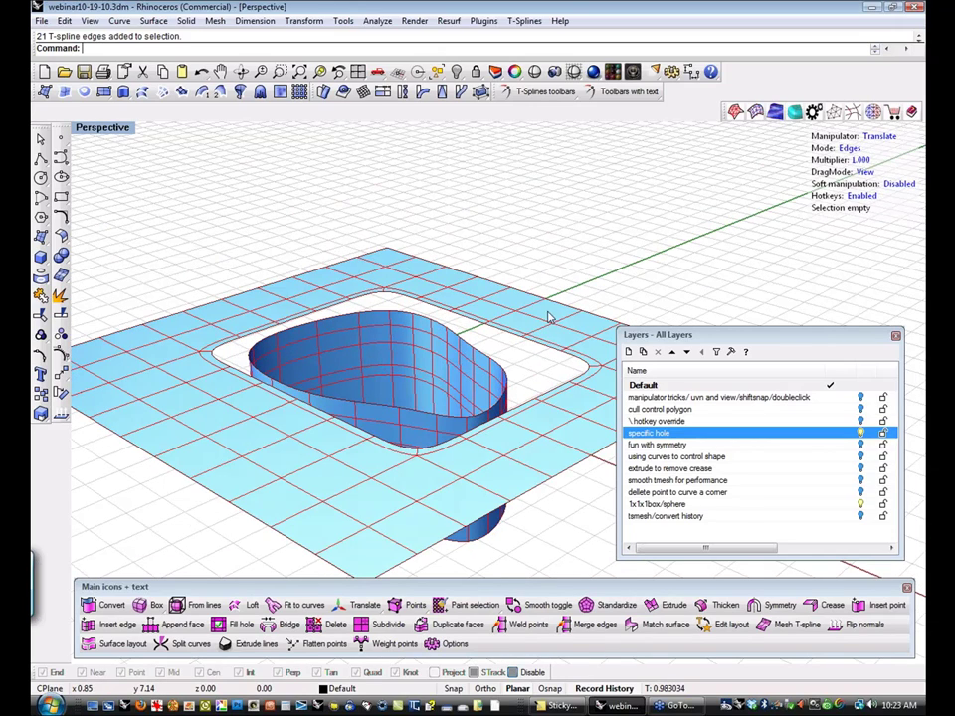
# Loop-select the border of the plane's rounded hole and the tube's upper rim, and bridge them with one segment.
pyautogui.click(503, 340)
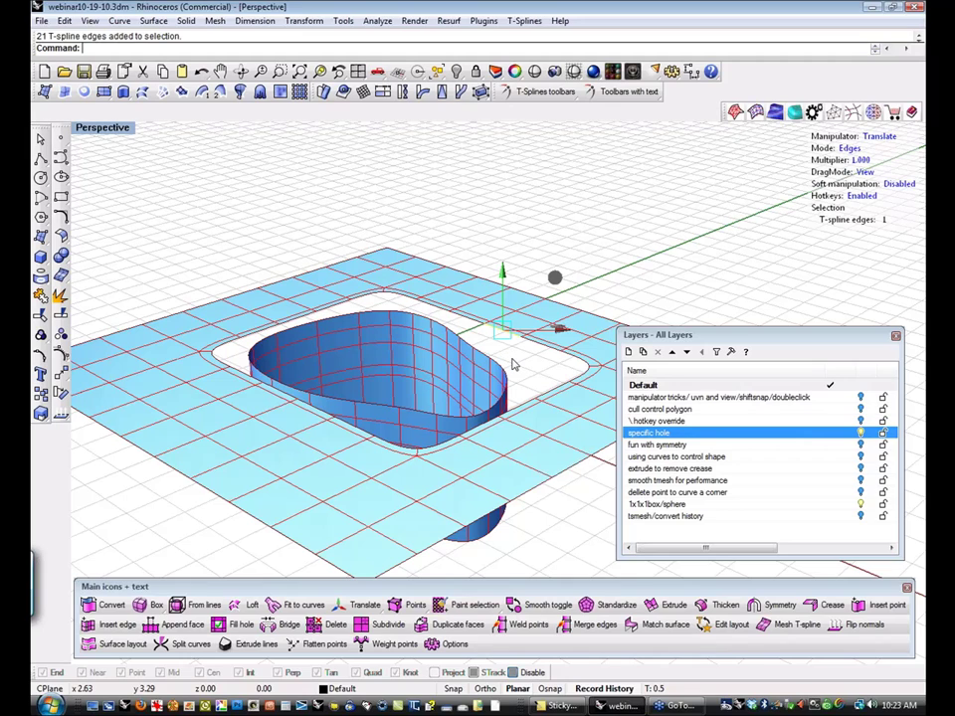
pyautogui.keyDown('shift'); pyautogui.doubleClick(416, 414); pyautogui.keyUp('shift')
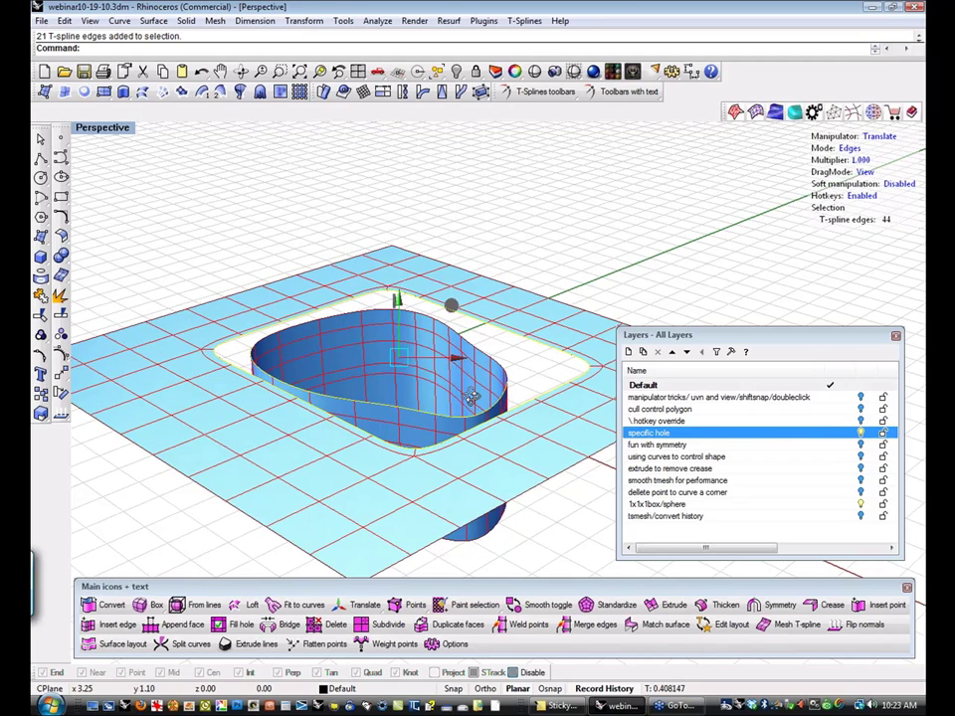
pyautogui.moveTo(472, 397); pyautogui.dragTo(425, 383, button='right')
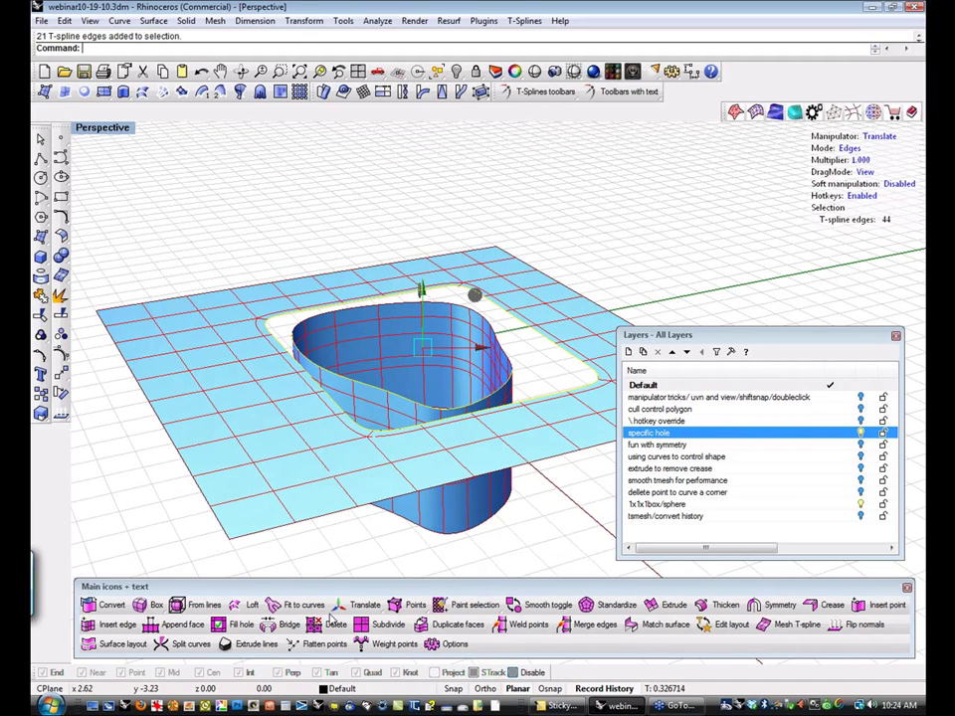
pyautogui.click(278, 626)
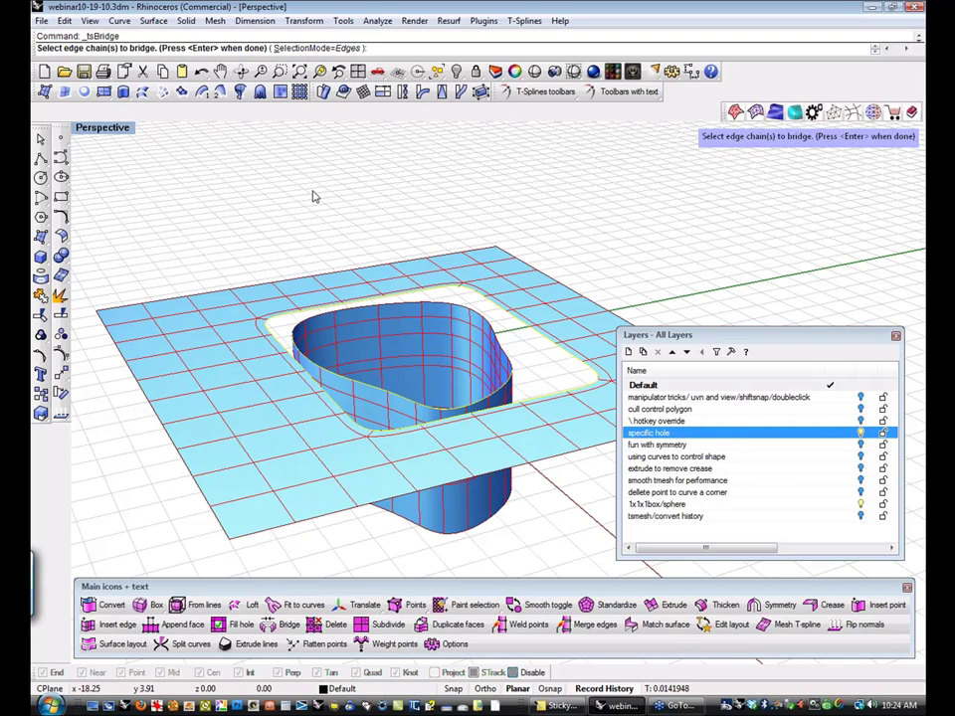
pyautogui.rightClick(356, 195)
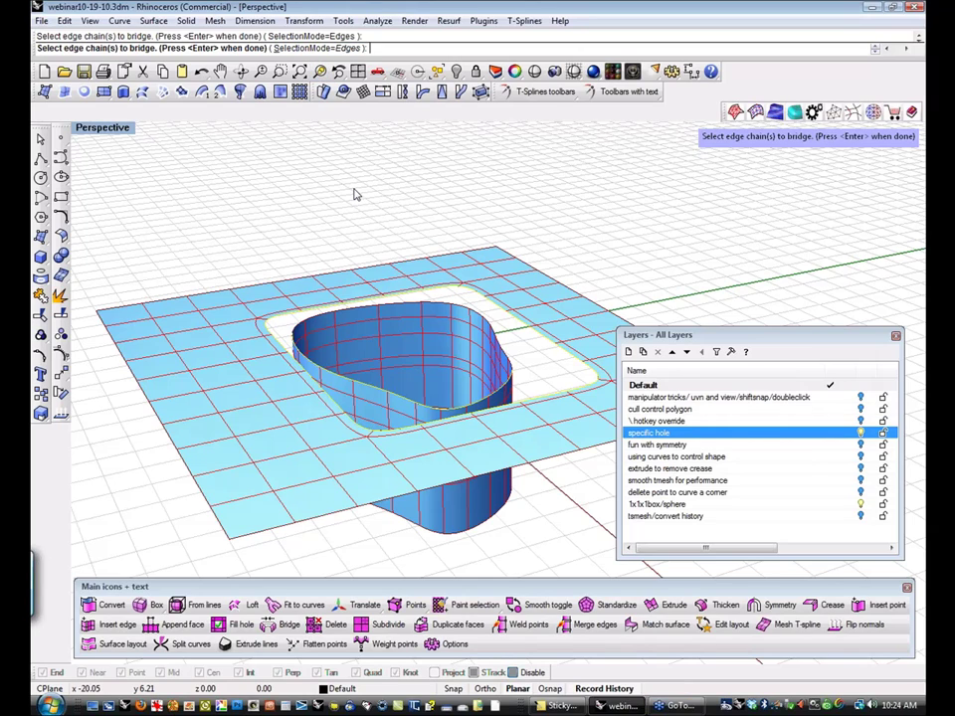
pyautogui.press('Return')
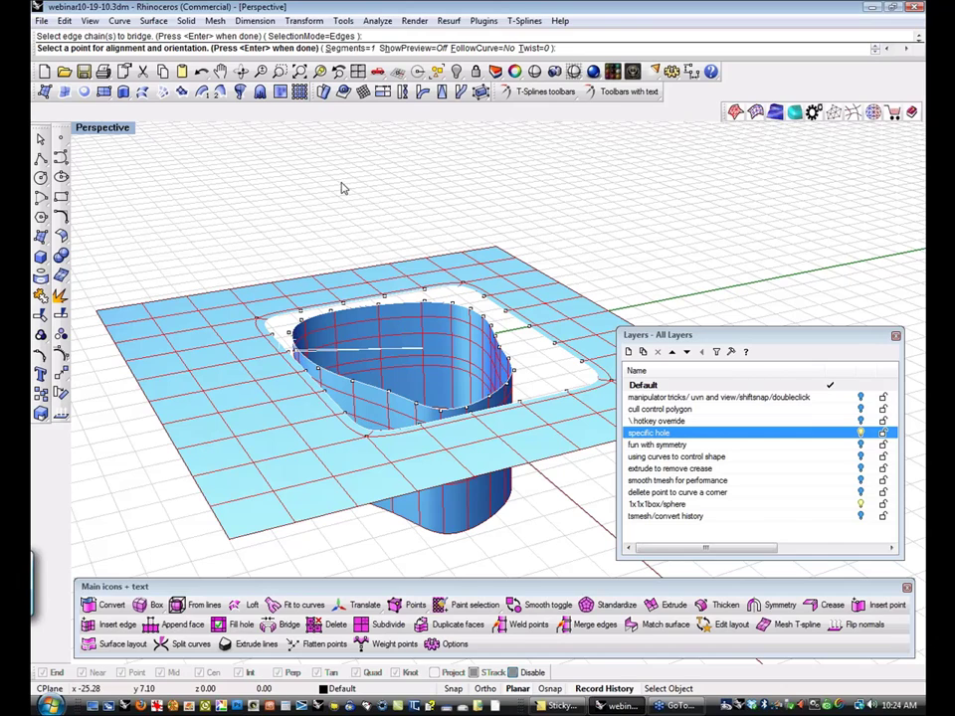
pyautogui.rightClick(391, 211)
pyautogui.press('Return')
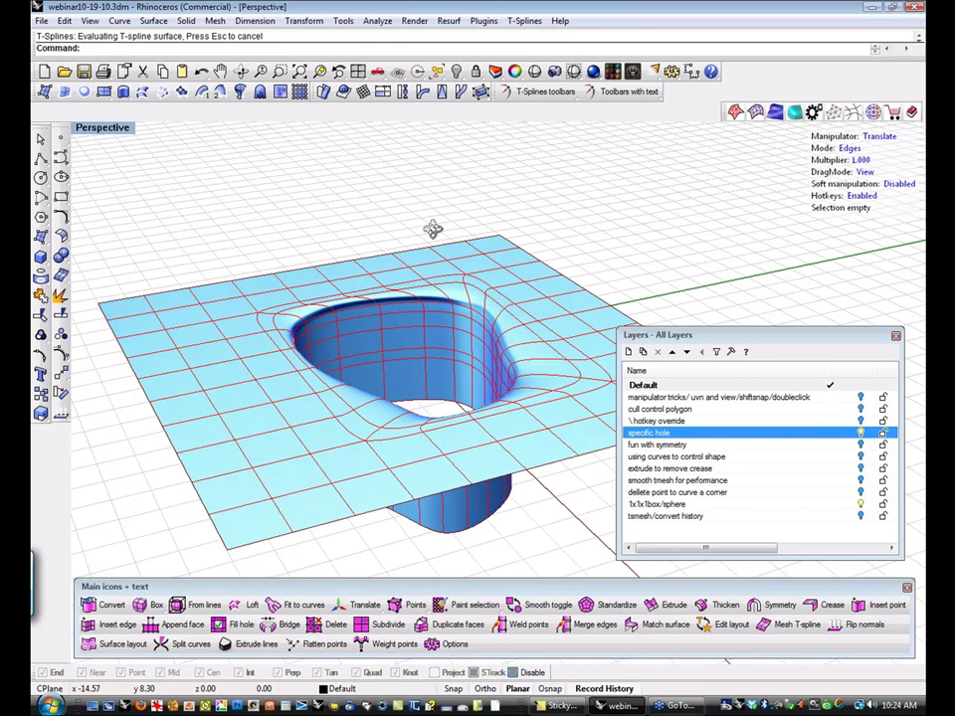
# Try to window-select all the tube's faces below the plane from several angles, and clear the selection.
pyautogui.moveTo(433, 230)
pyautogui.mouseDown(button='right')
pyautogui.moveTo(425, 285)
pyautogui.moveTo(446, 319)
pyautogui.moveTo(436, 384)
pyautogui.moveTo(454, 265)
pyautogui.moveTo(420, 324)
pyautogui.moveTo(446, 296)
pyautogui.mouseUp(button='right')
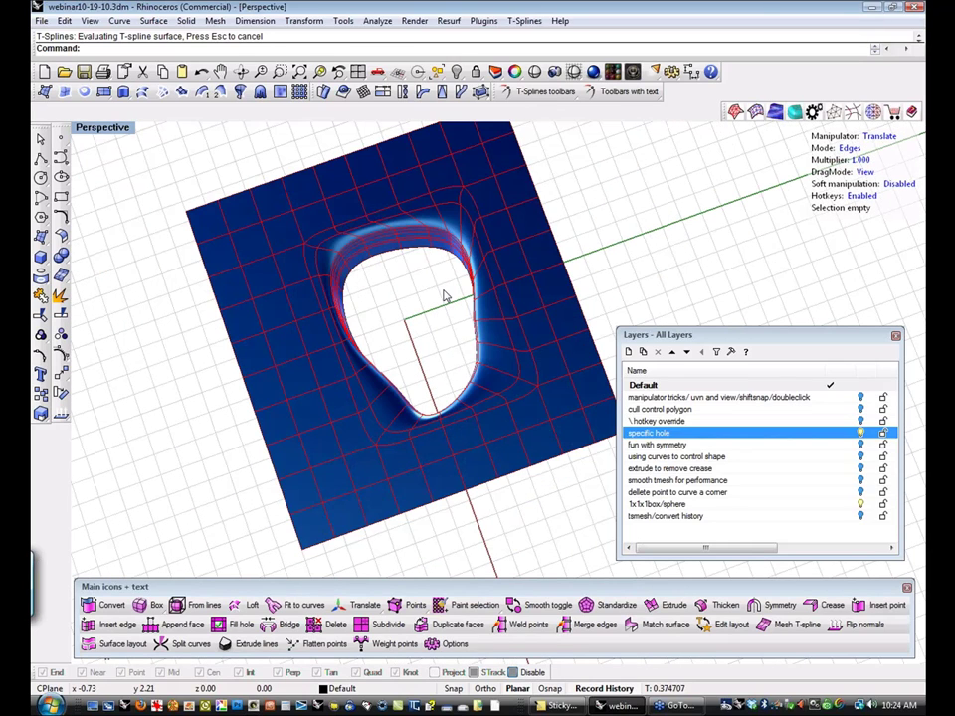
pyautogui.moveTo(446, 296)
pyautogui.mouseDown(button='right')
pyautogui.moveTo(440, 315)
pyautogui.moveTo(452, 259)
pyautogui.mouseUp(button='right')
pyautogui.moveTo(445, 351); pyautogui.dragTo(513, 482, button='right')
pyautogui.scroll(1, 425, 324)
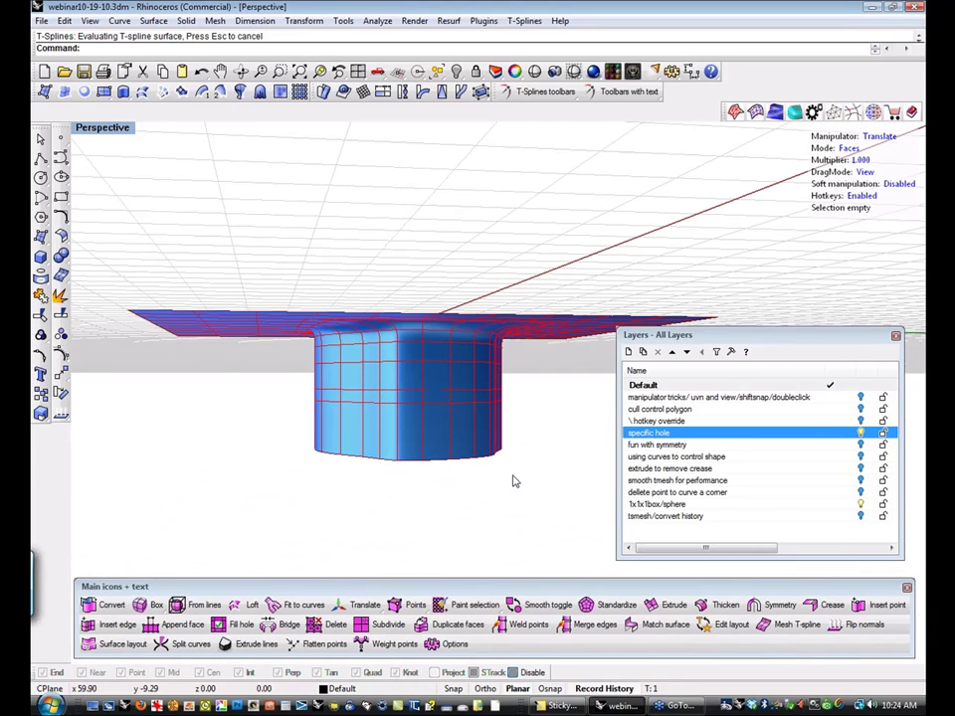
pyautogui.moveTo(533, 505); pyautogui.dragTo(275, 330)
pyautogui.moveTo(279, 394); pyautogui.dragTo(501, 511, button='right')
pyautogui.keyDown('shift'); pyautogui.moveTo(581, 516); pyautogui.dragTo(172, 378); pyautogui.keyUp('shift')
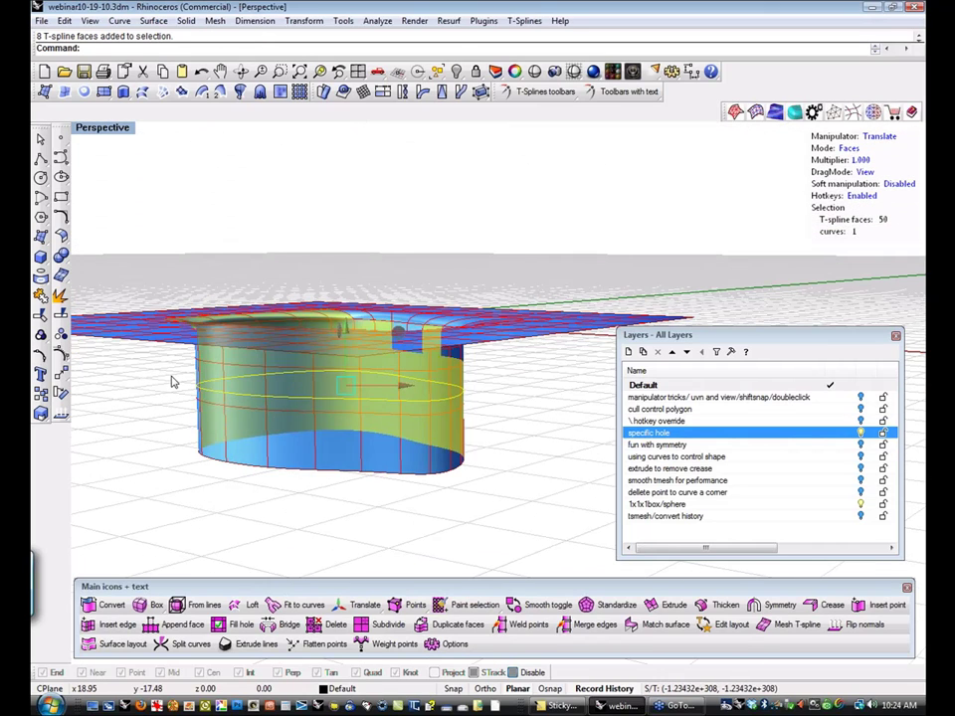
pyautogui.moveTo(278, 424); pyautogui.dragTo(283, 421, button='right')
pyautogui.moveTo(290, 469); pyautogui.dragTo(180, 469, button='right')
pyautogui.keyDown('shift'); pyautogui.moveTo(539, 486); pyautogui.dragTo(175, 377); pyautogui.keyUp('shift')
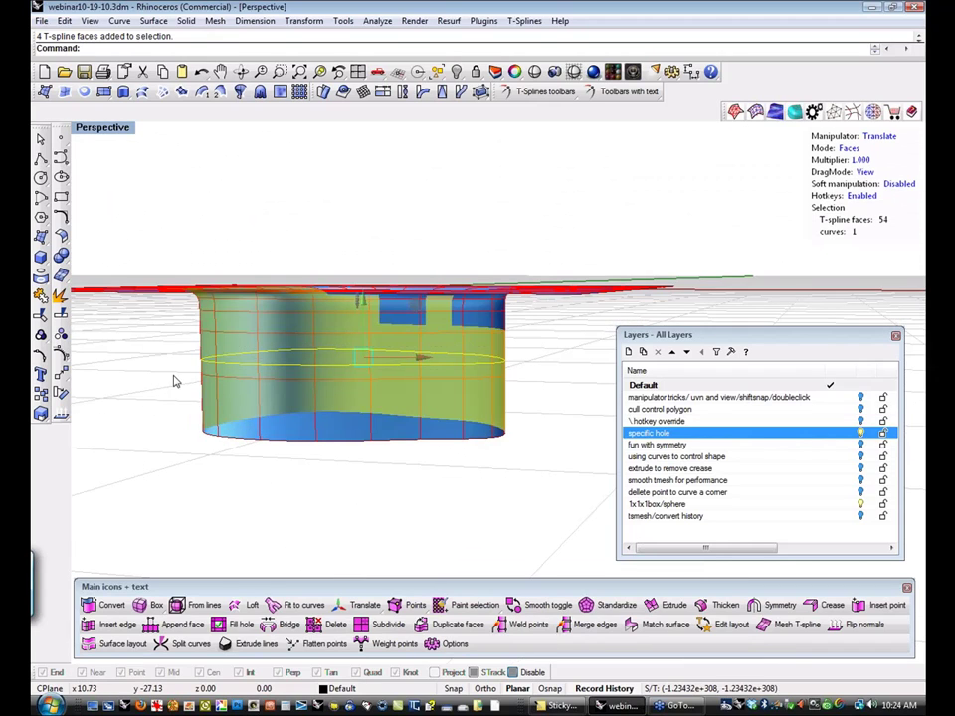
pyautogui.click(413, 506)
# Turn off control polygon culling with the CullControlPolygon command.
pyautogui.moveTo(414, 505); pyautogui.dragTo(230, 205, button='right')
pyautogui.write('CullControlPolygon')
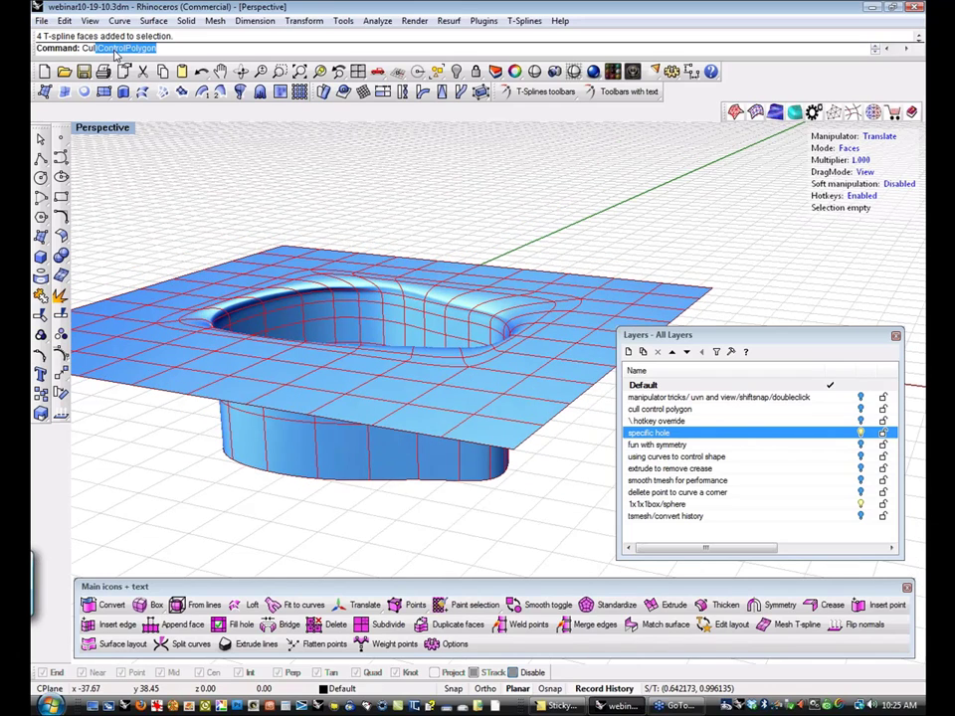
pyautogui.press('Return')
pyautogui.click(115, 60)
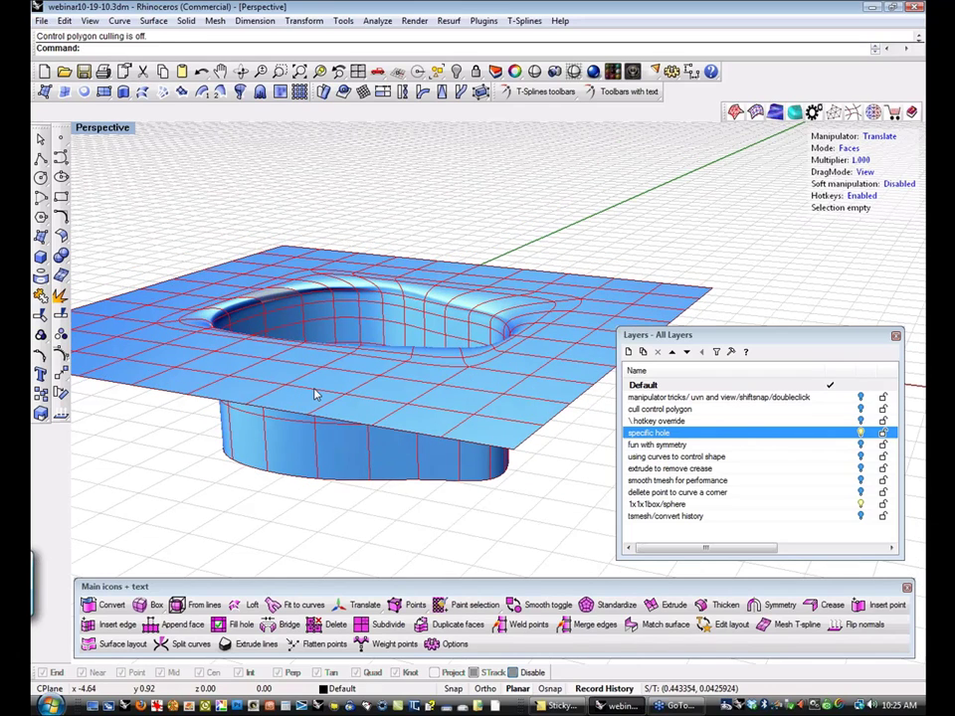
# Window-select all the tube's lower faces beneath the bridged rim and delete them.
pyautogui.moveTo(405, 546); pyautogui.dragTo(463, 496, button='right')
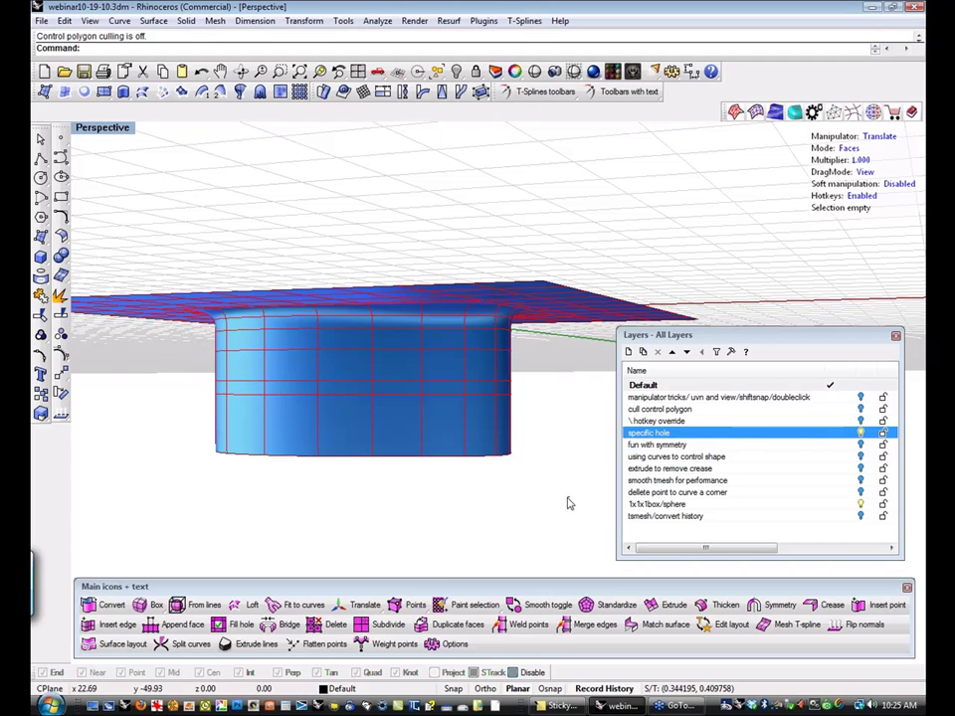
pyautogui.moveTo(569, 503); pyautogui.dragTo(159, 345)
pyautogui.press('Delete')
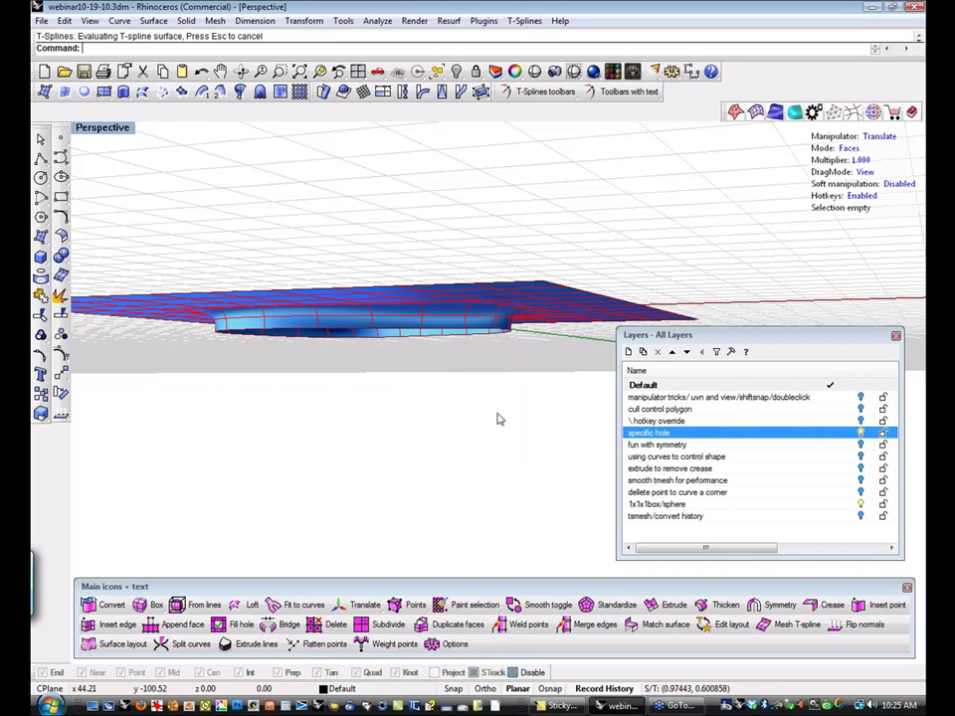
# Loop-select the remaining ring of faces hanging below the hole and delete it, leaving a flat, specifically shaped hole.
pyautogui.moveTo(496, 418); pyautogui.dragTo(366, 321, button='right')
pyautogui.click(365, 316)
pyautogui.keyDown('shift'); pyautogui.doubleClick(311, 317); pyautogui.keyUp('shift')
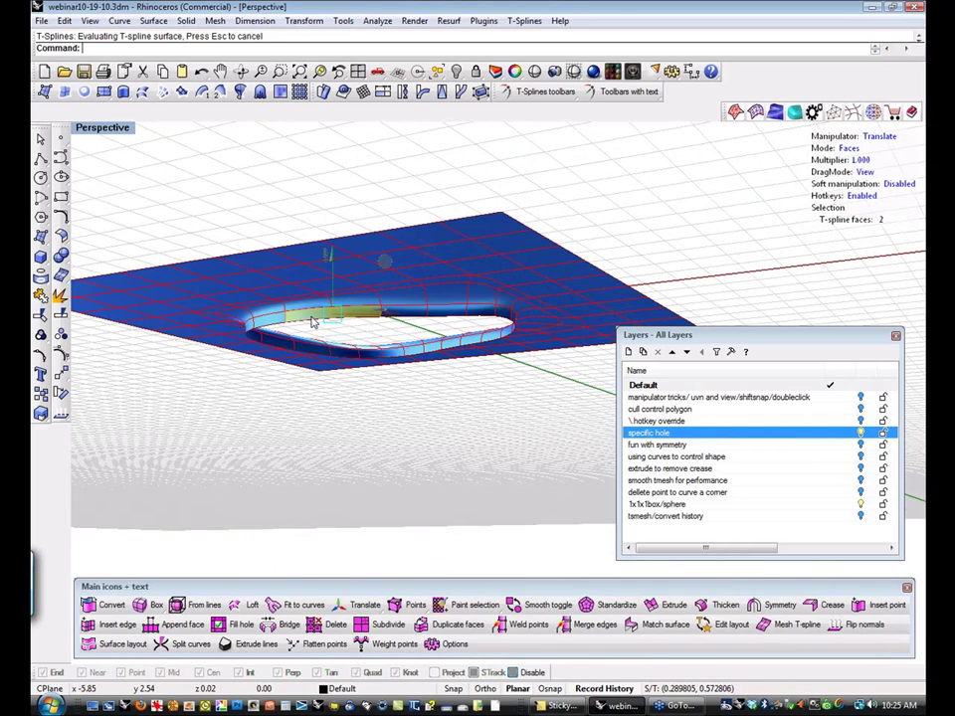
pyautogui.press('Delete')
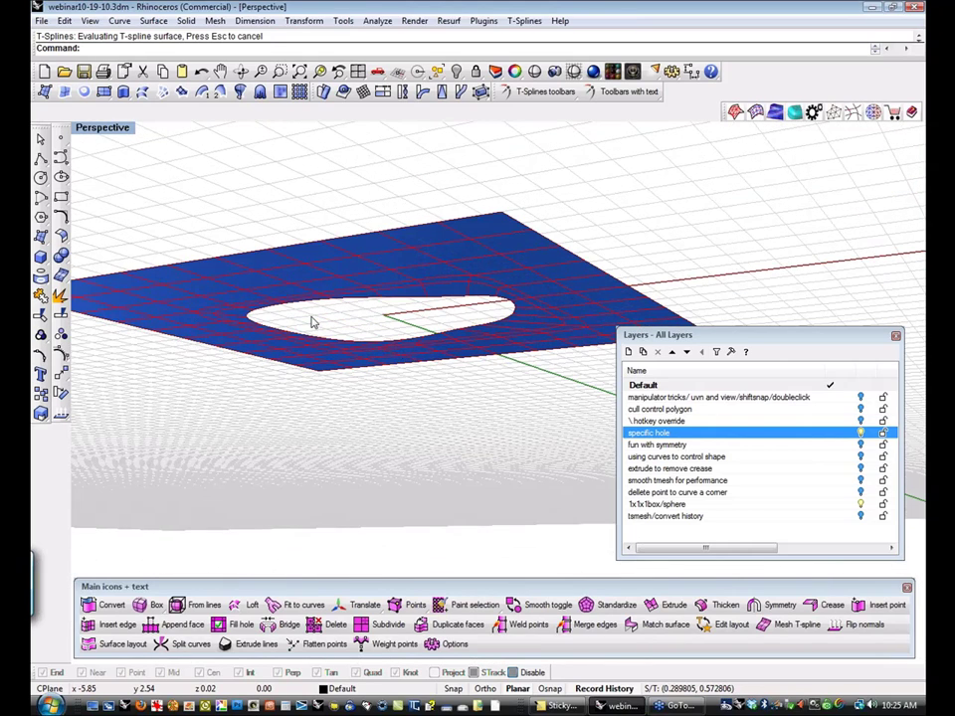
pyautogui.moveTo(314, 319); pyautogui.dragTo(263, 254, button='right')
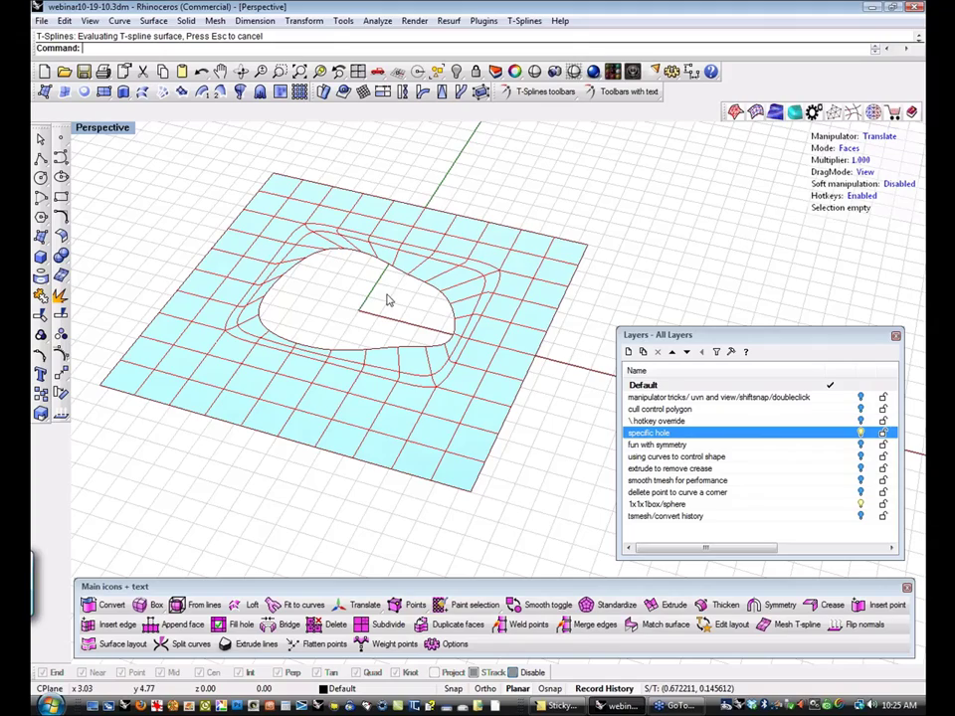
pyautogui.moveTo(389, 301)
pyautogui.mouseDown(button='right')
pyautogui.moveTo(356, 302)
pyautogui.moveTo(367, 388)
pyautogui.moveTo(451, 288)
pyautogui.moveTo(506, 261)
pyautogui.moveTo(441, 287)
pyautogui.moveTo(374, 353)
pyautogui.moveTo(373, 369)
pyautogui.mouseUp(button='right')
# Undo the face deletions, the bridge and the extrusion of the plane's hole border.
pyautogui.hotkey('ctrl', 'z')
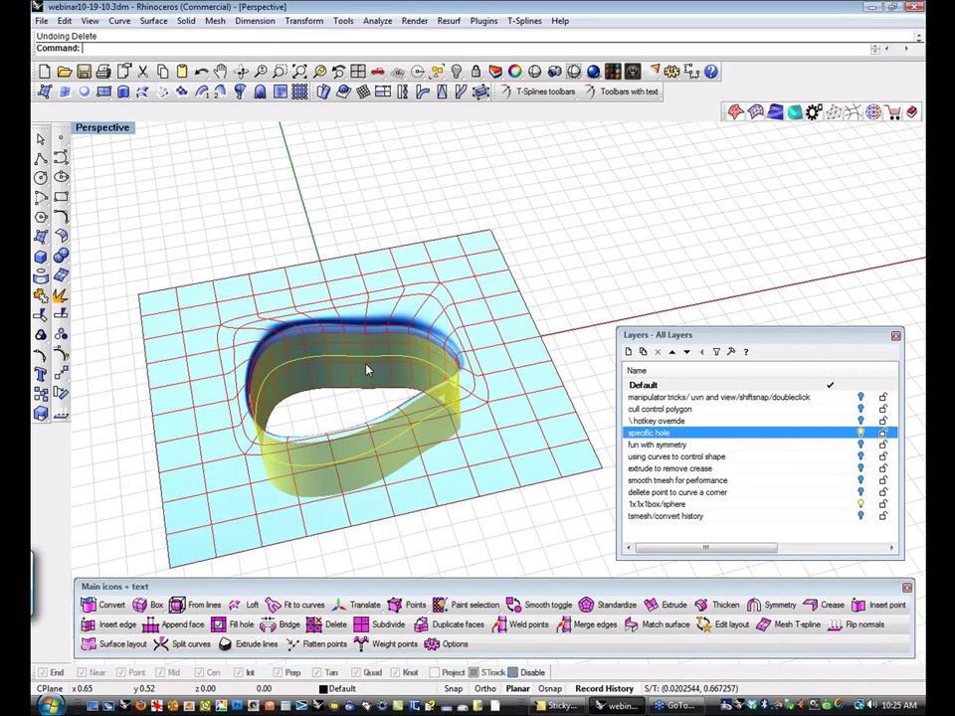
pyautogui.hotkey('ctrl', 'z')
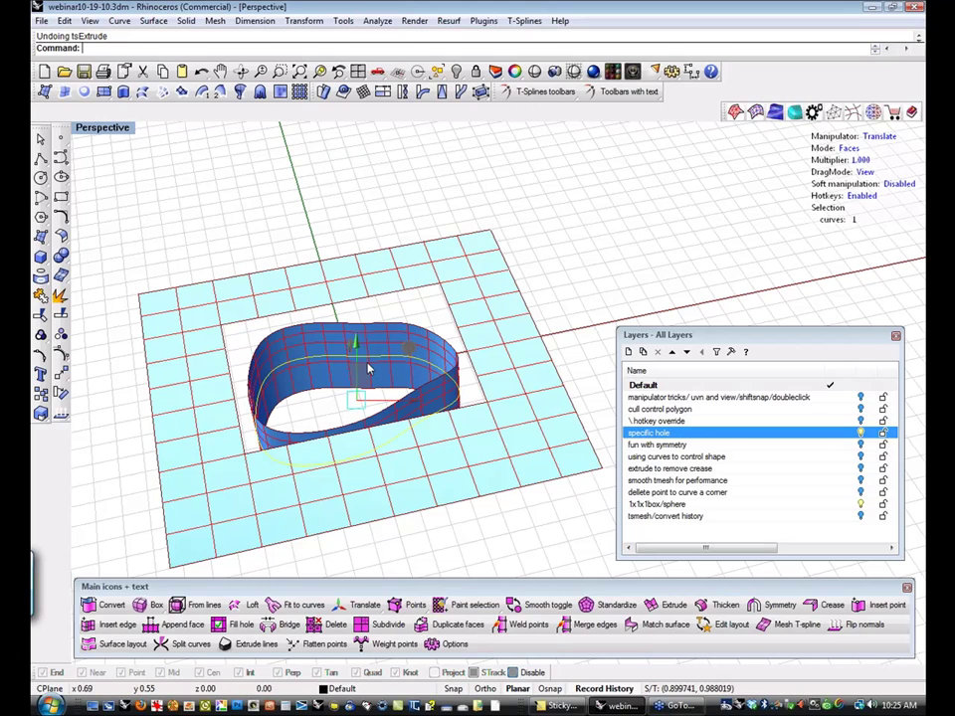
pyautogui.moveTo(593, 295); pyautogui.dragTo(562, 294, button='right')
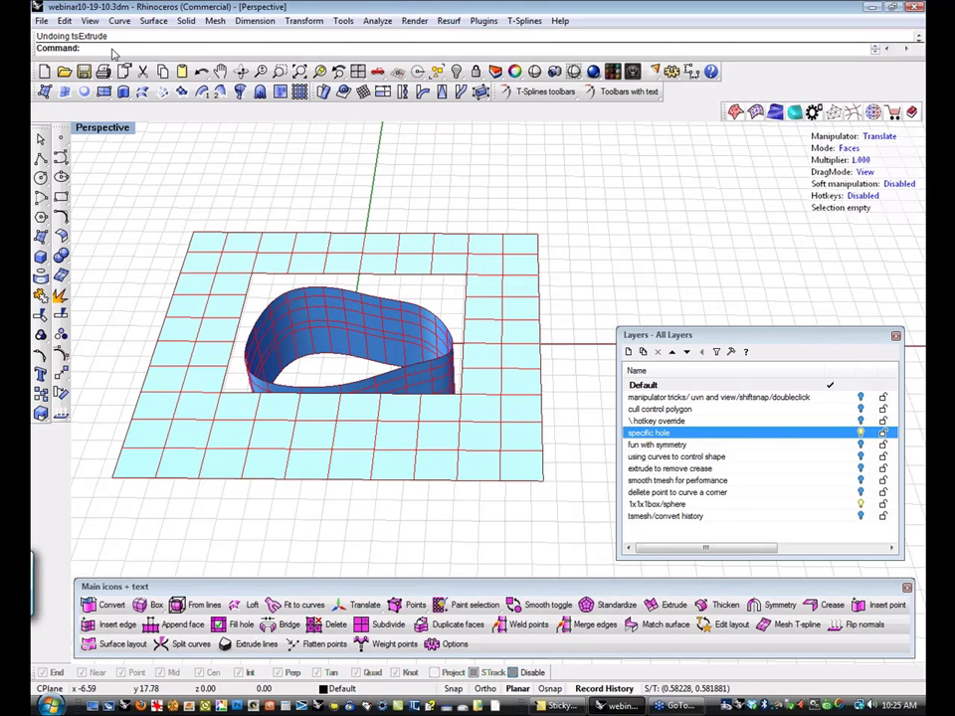
# Show all hidden objects, select everything, and clear the selection.
pyautogui.hotkey('ctrl', 'alt', 'h')
pyautogui.hotkey('ctrl', 'a')
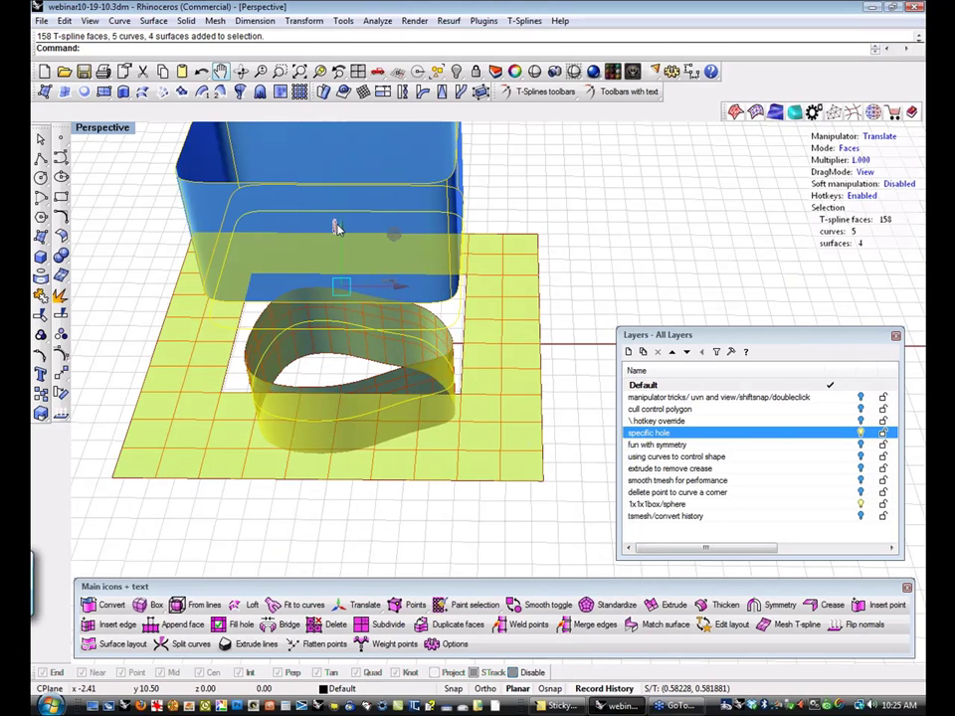
pyautogui.moveTo(342, 236); pyautogui.dragTo(624, 271, button='right')
pyautogui.scroll(2, 625, 270)
pyautogui.click(626, 272)
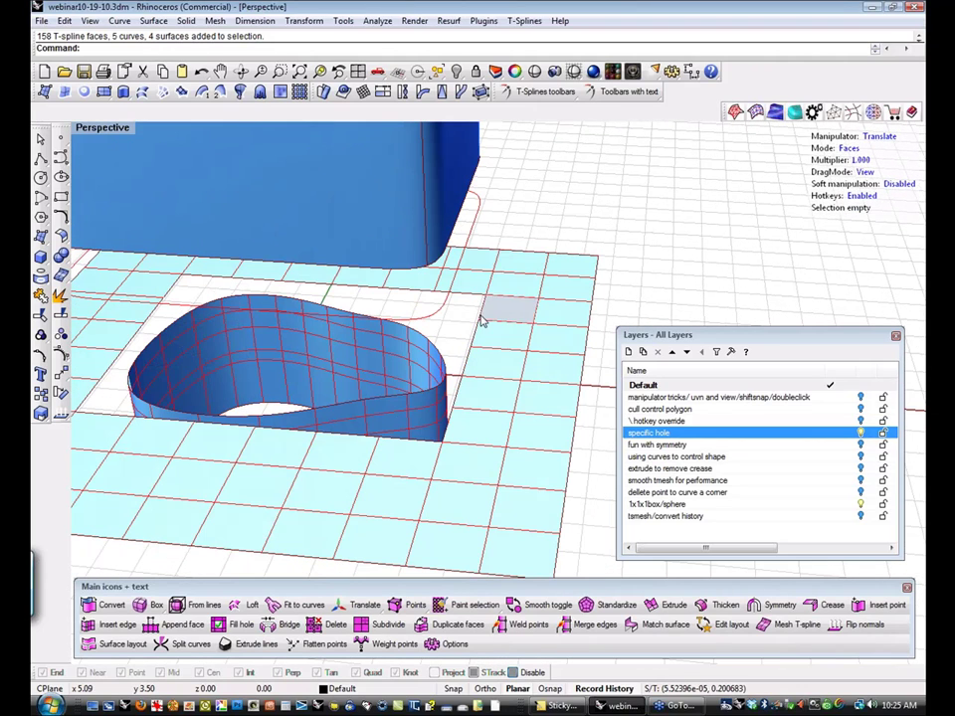
# Select an edge on each side of the plane's square hole, expand to the edge loops, and extrude the hole's border edges.
pyautogui.press('s')
pyautogui.click(481, 313)
pyautogui.keyDown('shift'); pyautogui.click(401, 290); pyautogui.keyUp('shift')
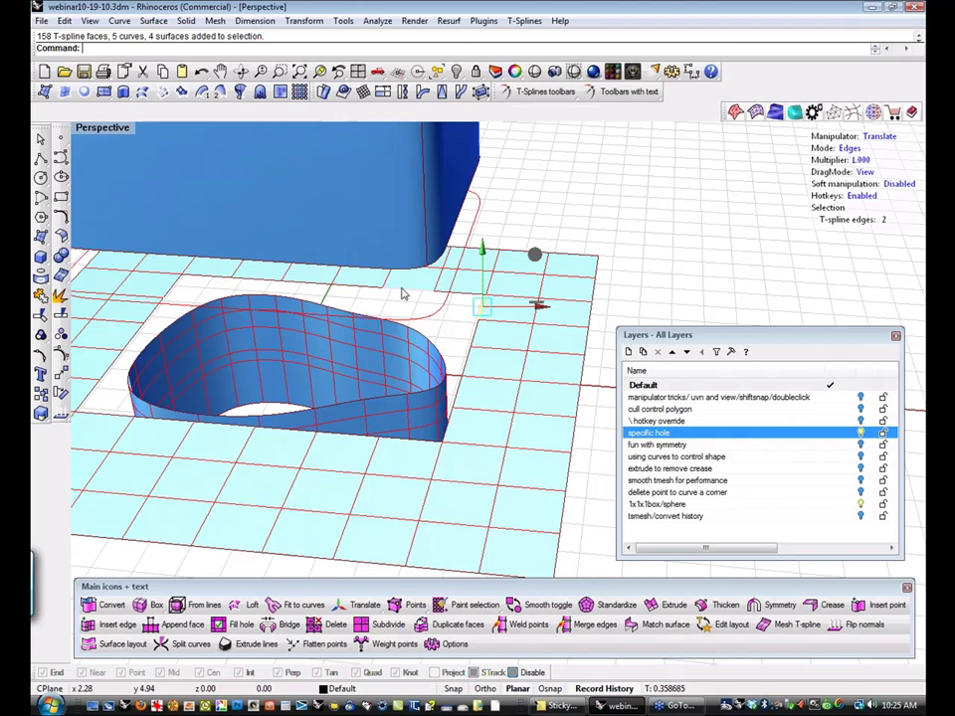
pyautogui.keyDown('shift'); pyautogui.click(410, 442); pyautogui.keyUp('shift')
pyautogui.keyDown('shift'); pyautogui.click(108, 374); pyautogui.keyUp('shift')
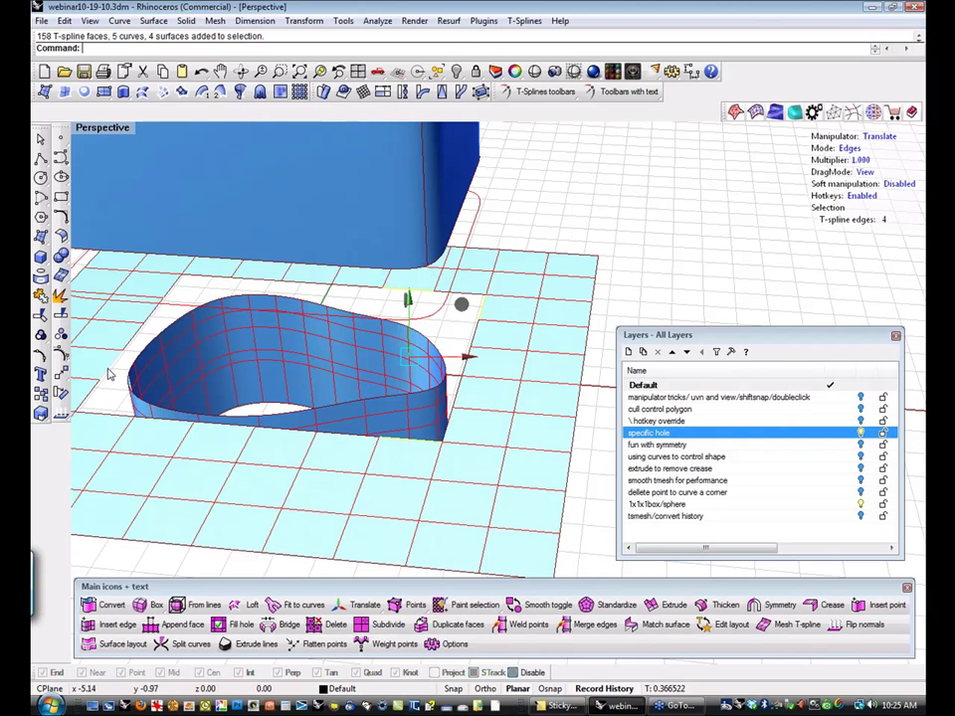
pyautogui.keyDown('shift'); pyautogui.doubleClick(109, 374); pyautogui.keyUp('shift')
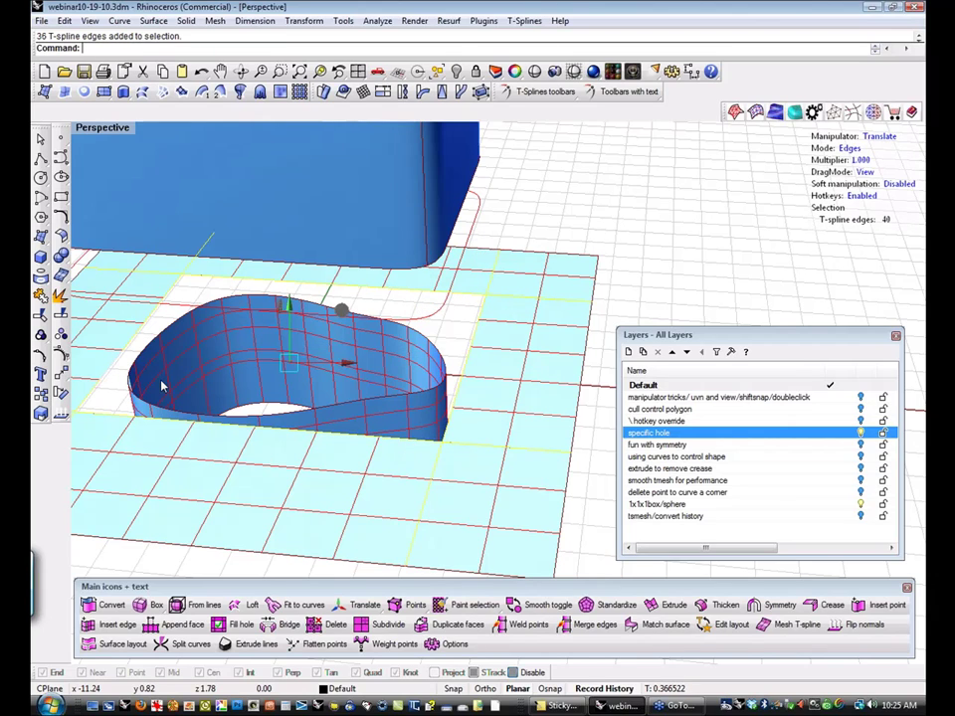
pyautogui.click(669, 605)
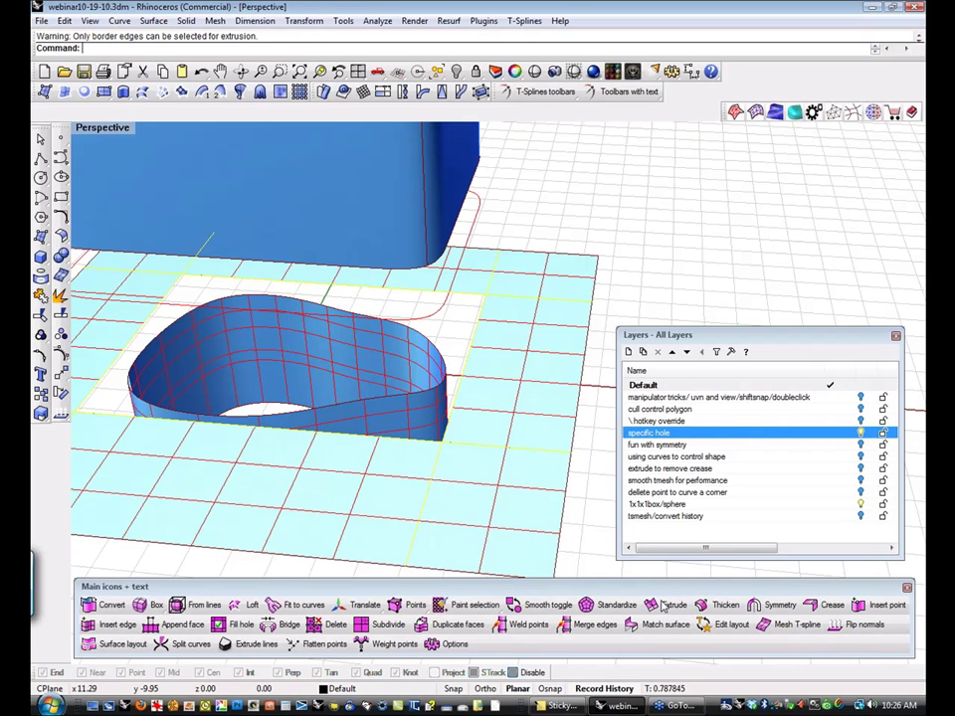
# Raise the extruded hole border slightly above the plane, and clear the selection.
pyautogui.scroll(-2, 532, 322)
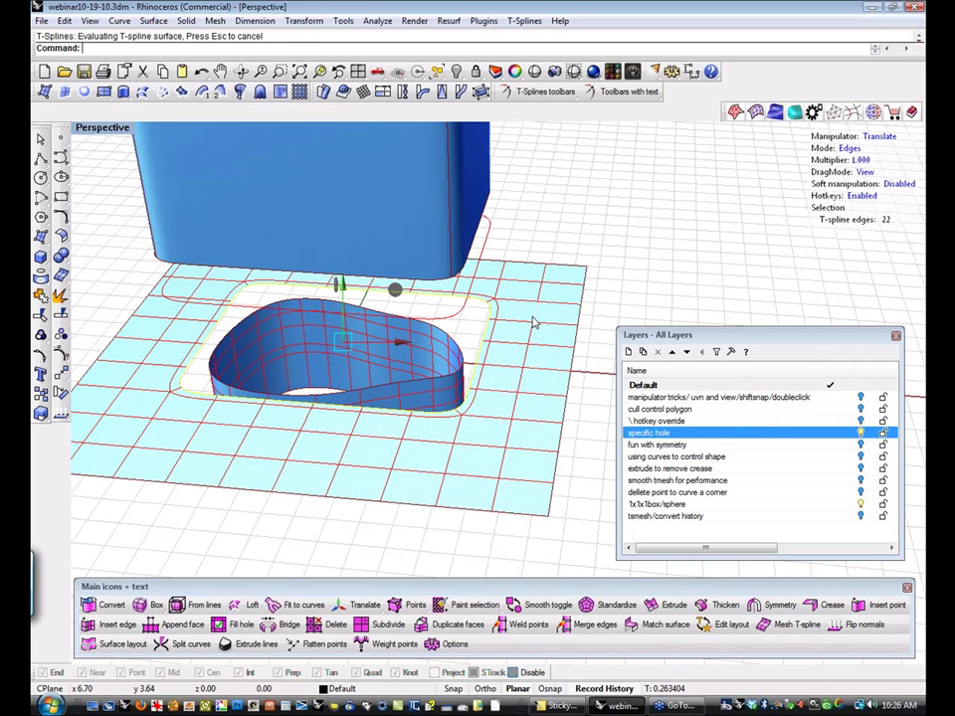
pyautogui.scroll(-2, 532, 321)
pyautogui.moveTo(379, 298); pyautogui.dragTo(382, 288)
pyautogui.click(571, 294)
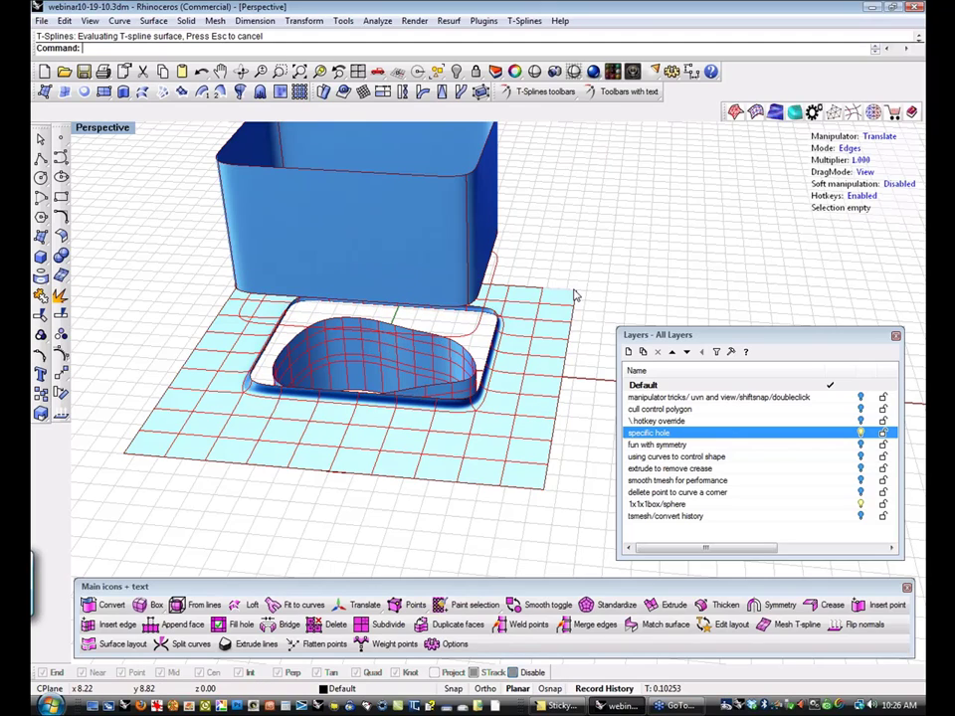
# Select all curves in the model and hide them.
pyautogui.moveTo(570, 295); pyautogui.dragTo(522, 323, button='right')
pyautogui.click(508, 320)
pyautogui.keyDown('shift'); pyautogui.click(305, 320); pyautogui.keyUp('shift')
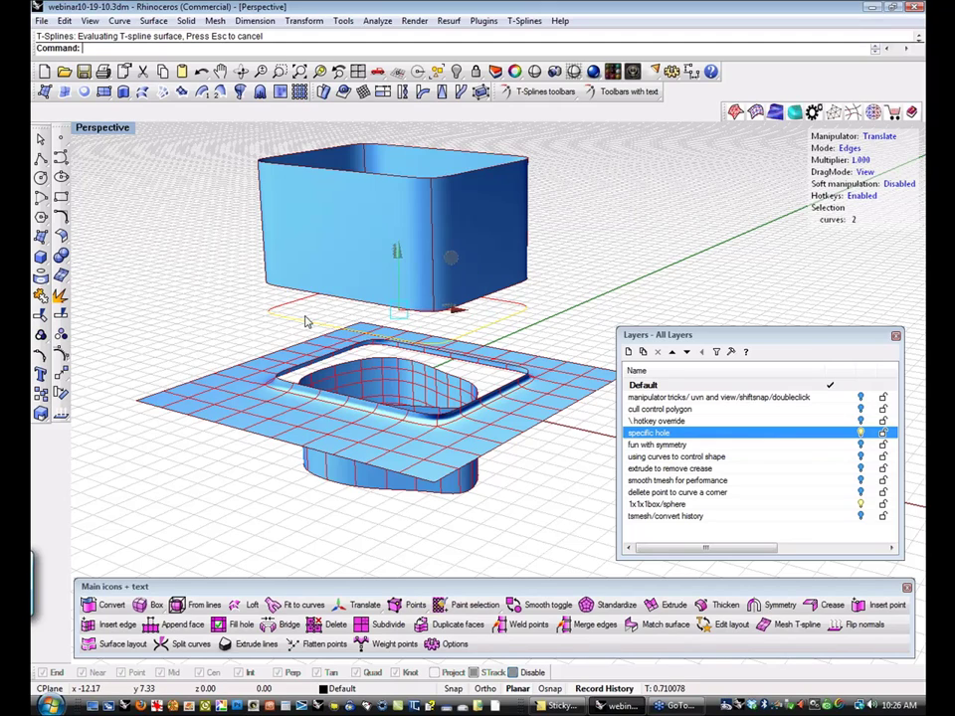
pyautogui.click(158, 275)
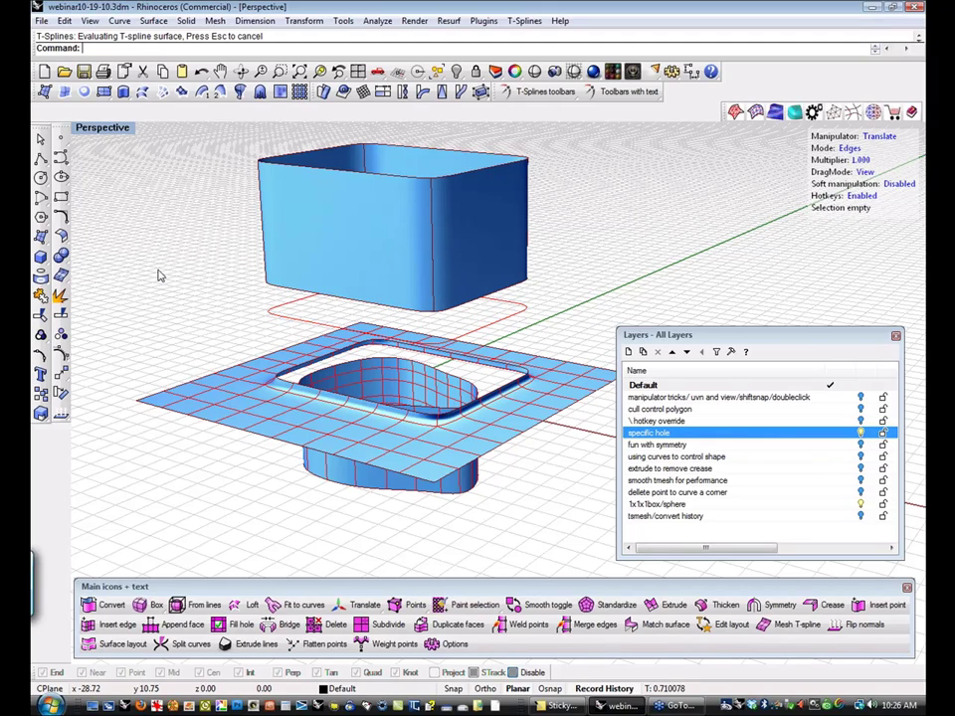
pyautogui.write('sc')
pyautogui.press('Return')
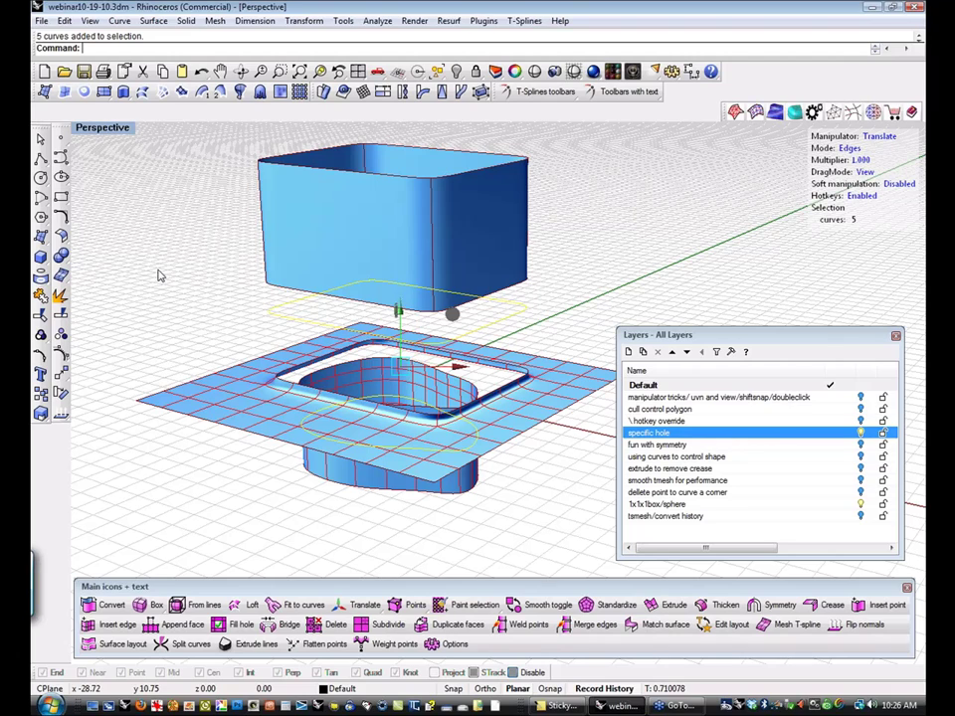
pyautogui.hotkey('ctrl', 'h')
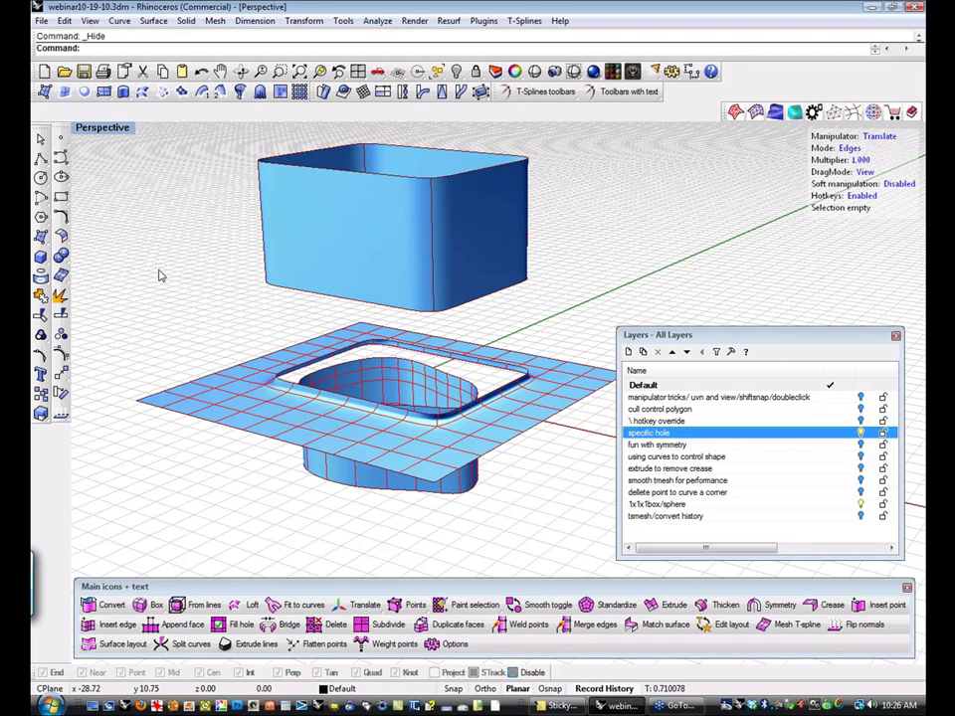
# Join the four surfaces of the box above the plane into one polysurface, and clear the selection.
pyautogui.keyDown('shift'); pyautogui.moveTo(228, 315); pyautogui.dragTo(211, 320, button='right'); pyautogui.keyUp('shift')
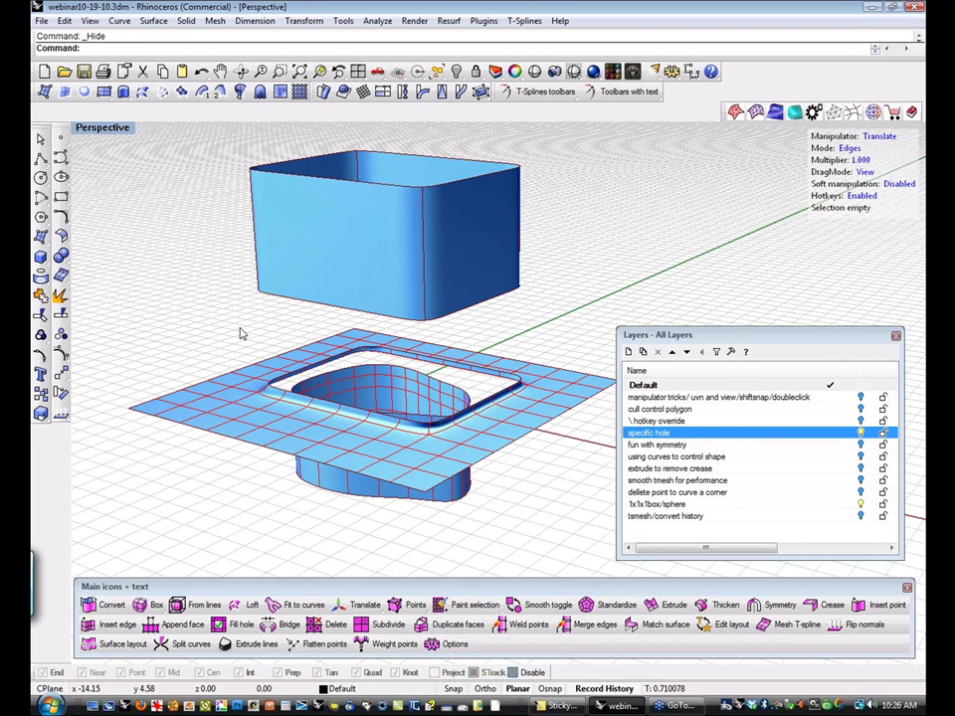
pyautogui.click(409, 248)
pyautogui.click(578, 128)
pyautogui.moveTo(572, 134); pyautogui.dragTo(236, 220)
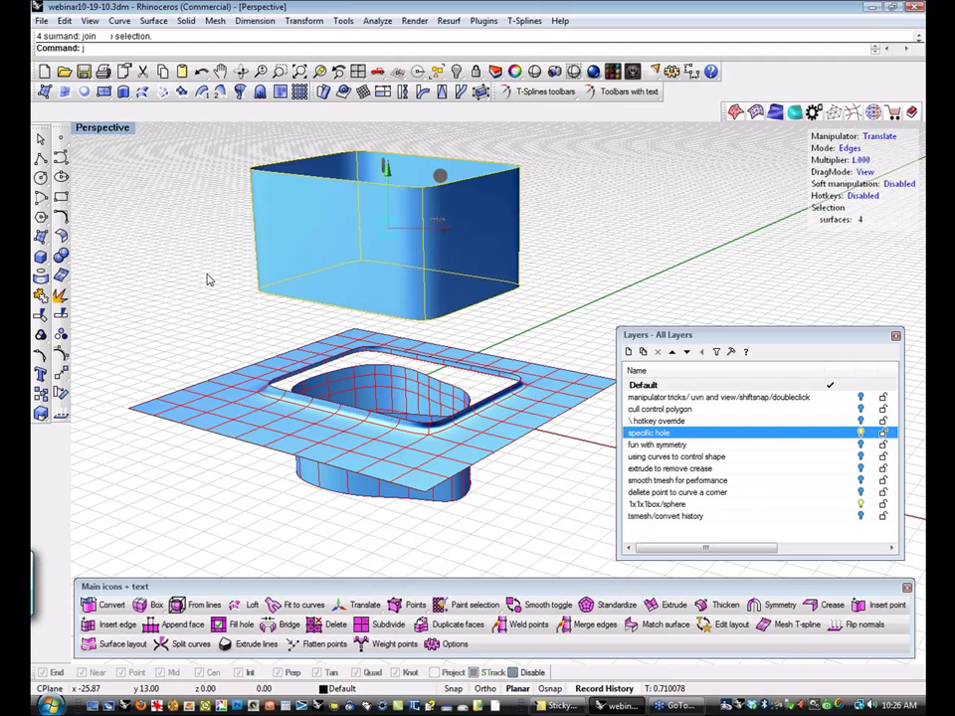
pyautogui.hotkey('ctrl', 'j')
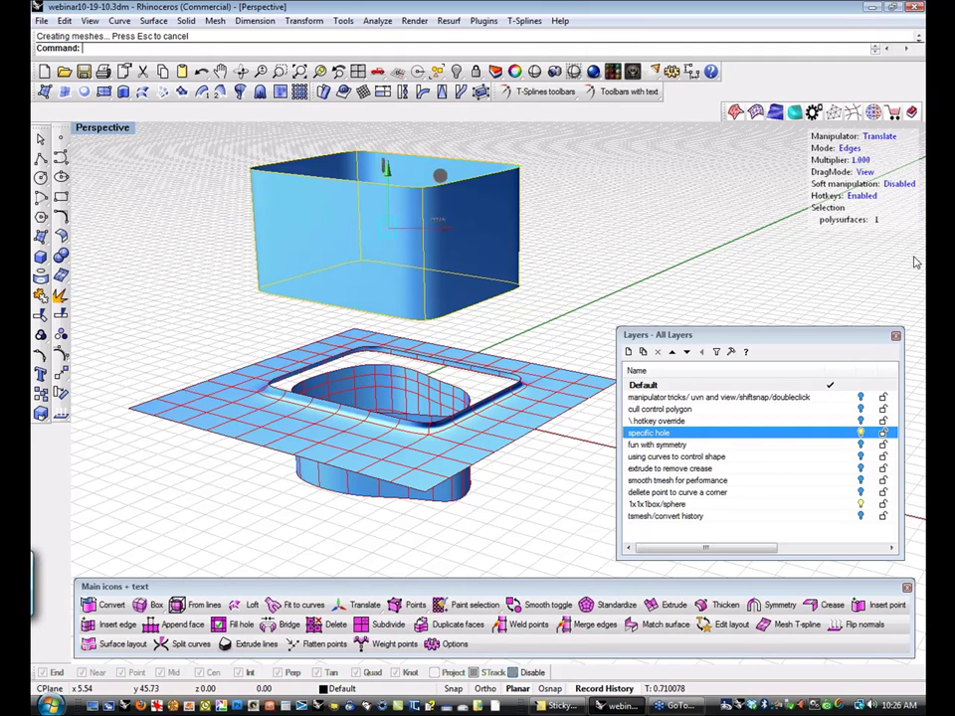
pyautogui.press('Escape')
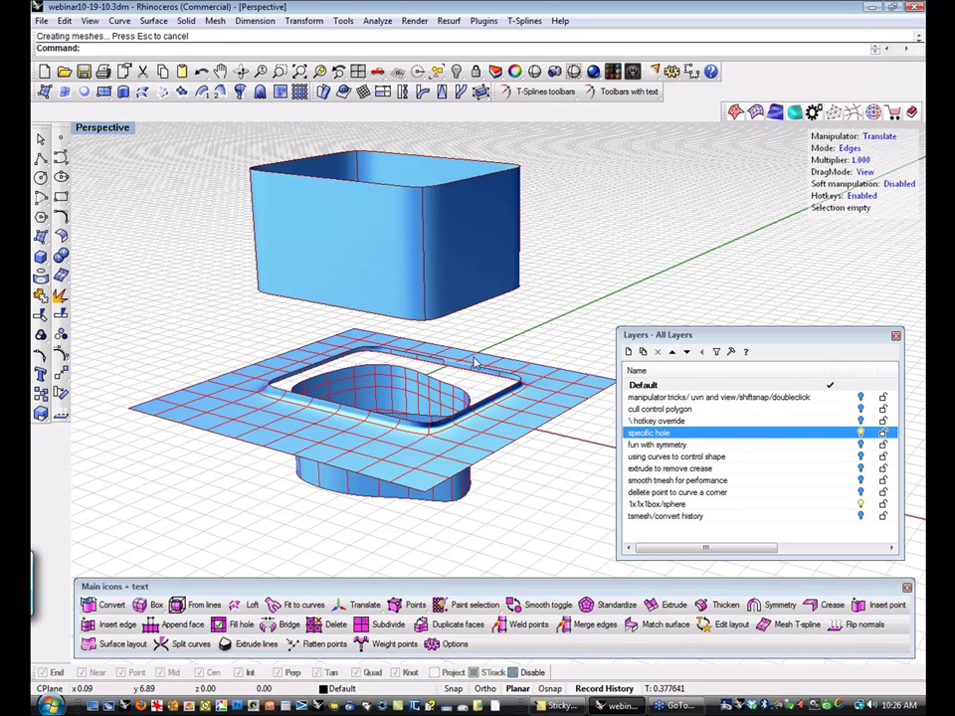
# Switch to object selection and check the object types of the plane and the box above it.
pyautogui.press('f')
pyautogui.click(522, 381)
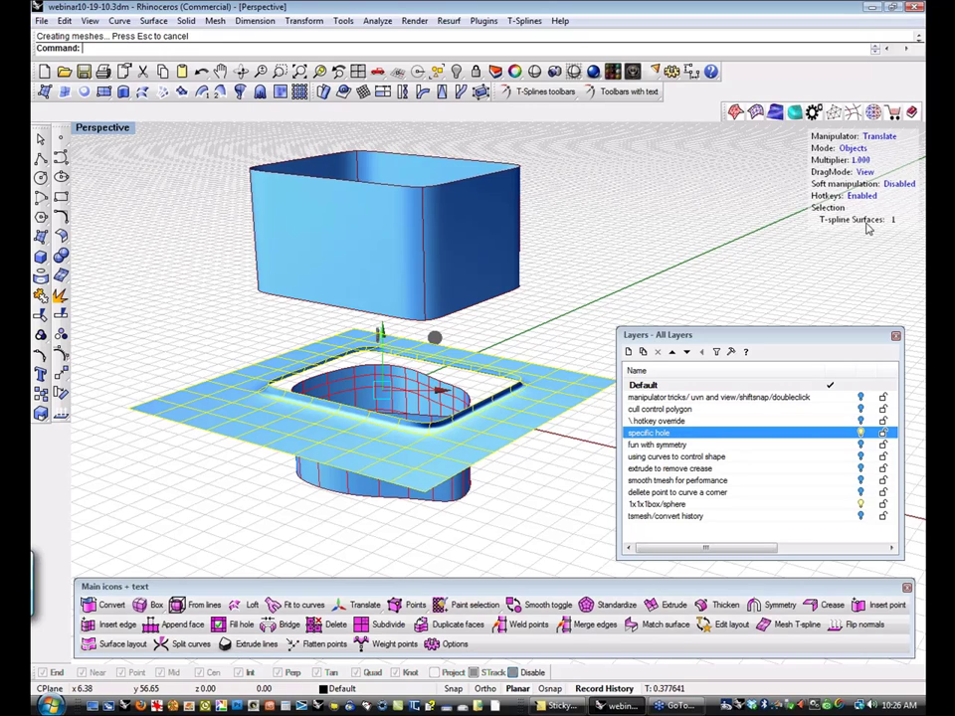
pyautogui.click(451, 226)
pyautogui.click(569, 269)
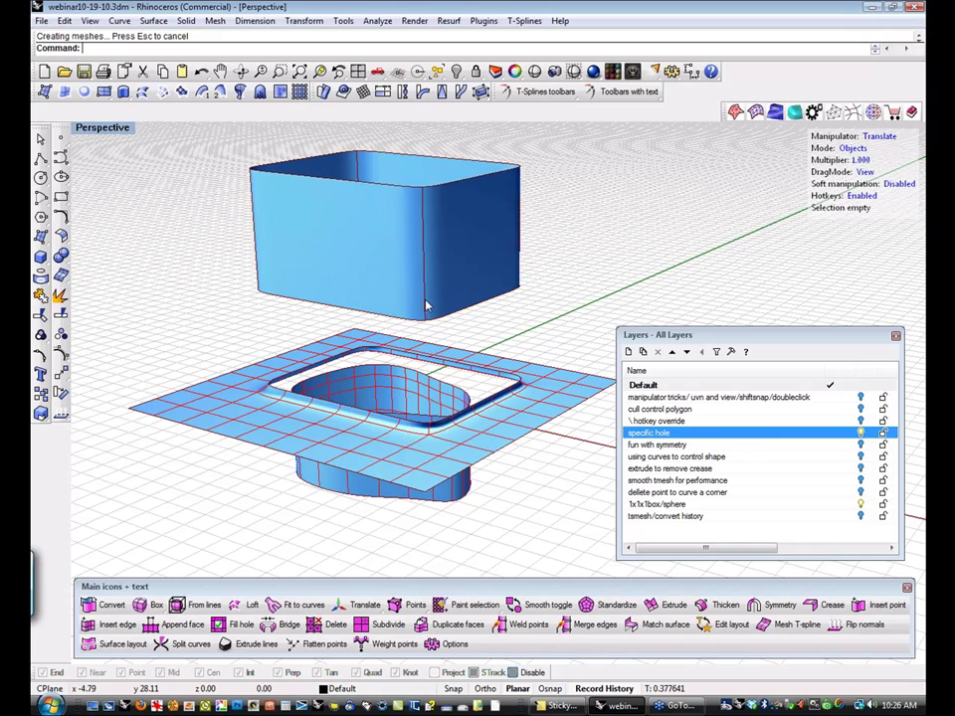
# Start a surface blend from the box's lower edge loop to the plane's raised hole border, accepting the curve seams.
pyautogui.middleClick(179, 269)
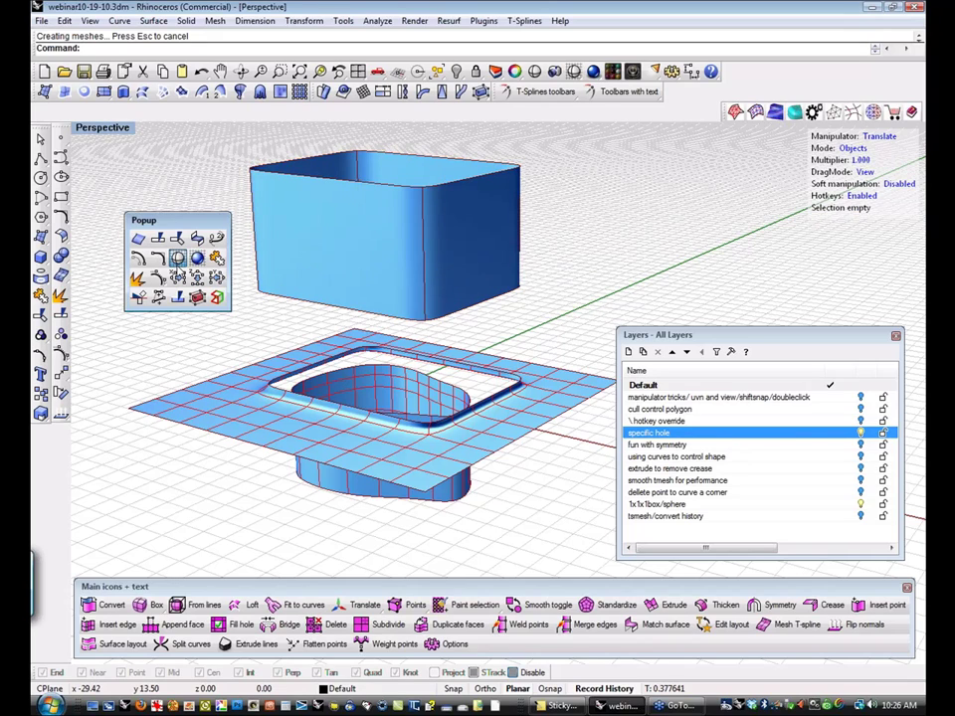
pyautogui.click(197, 239)
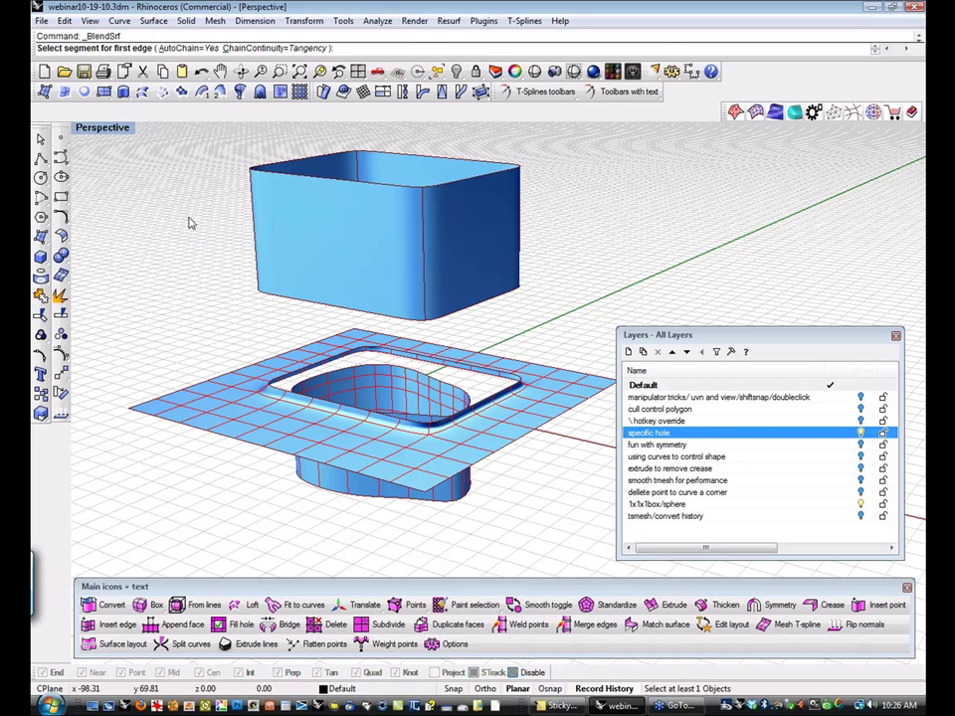
pyautogui.click(267, 301)
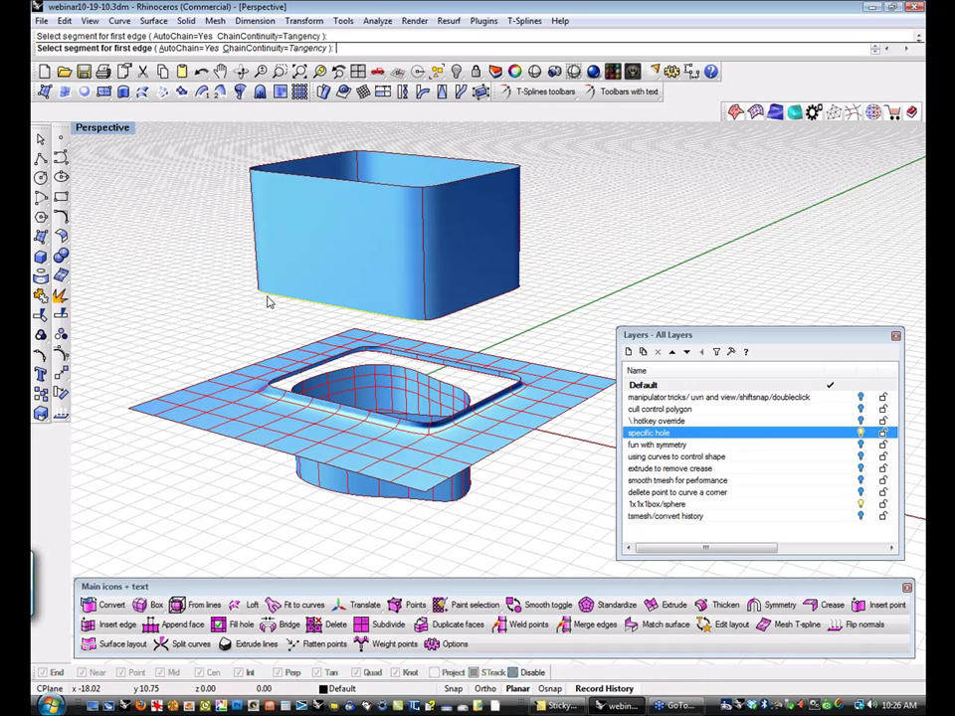
pyautogui.click(304, 401)
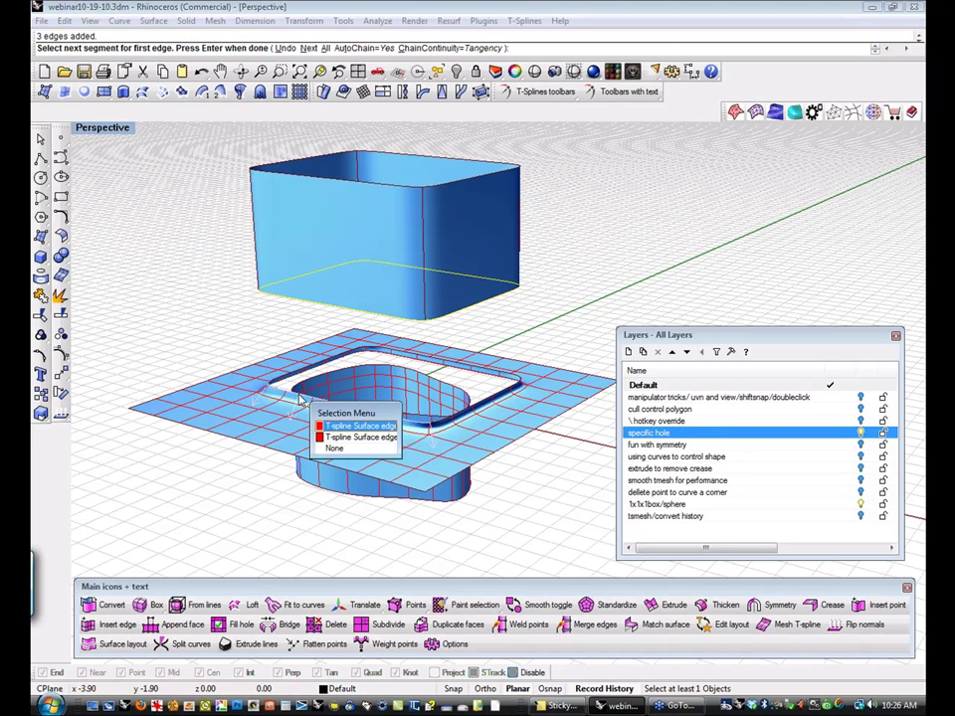
pyautogui.click(383, 426)
pyautogui.press('Return')
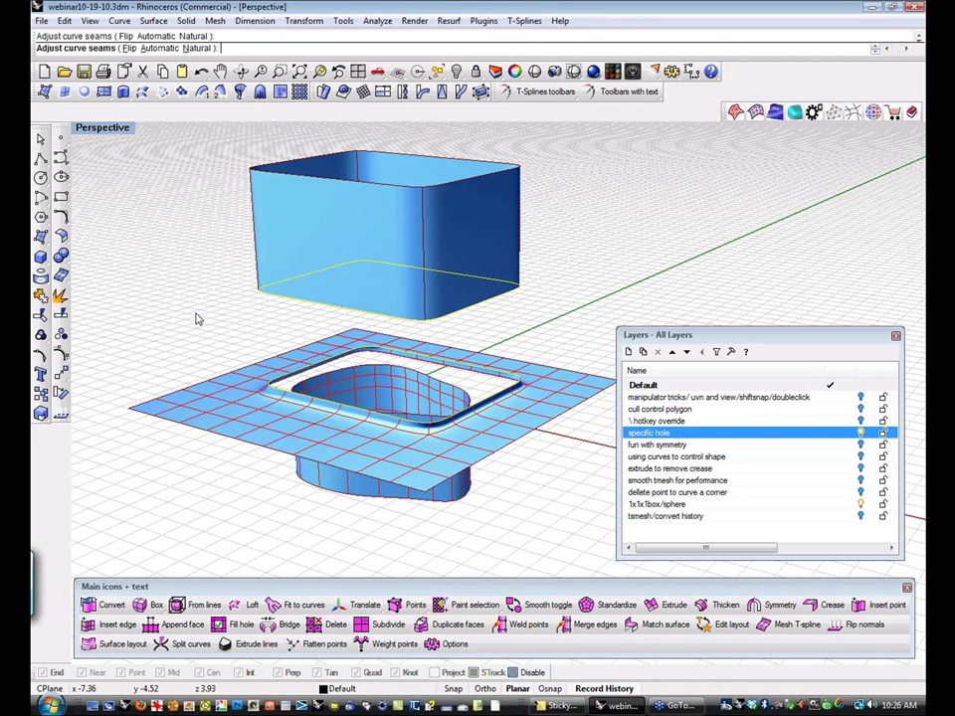
pyautogui.press('Return')
# Set the blend bulge to 0.624 at the box edge and 0.25 at the hole border, and create the blend surface.
pyautogui.moveTo(202, 310)
pyautogui.mouseDown(button='right')
pyautogui.moveTo(202, 326)
pyautogui.moveTo(425, 332)
pyautogui.mouseUp(button='right')
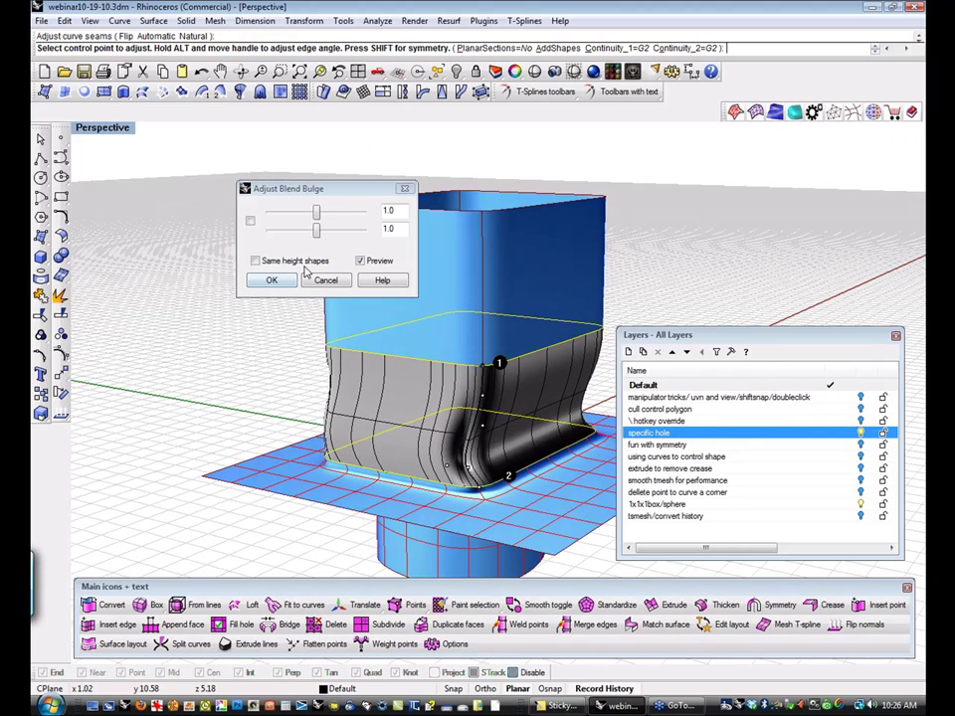
pyautogui.moveTo(316, 230)
pyautogui.mouseDown()
pyautogui.moveTo(269, 229)
pyautogui.moveTo(301, 215)
pyautogui.mouseUp()
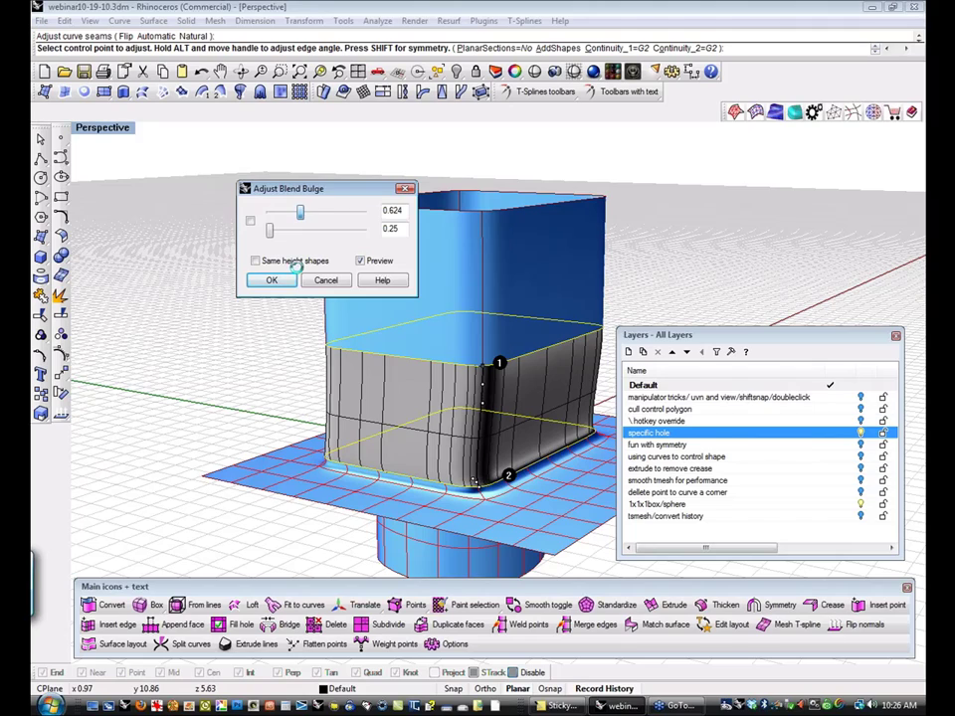
pyautogui.moveTo(149, 322); pyautogui.dragTo(260, 422, button='right')
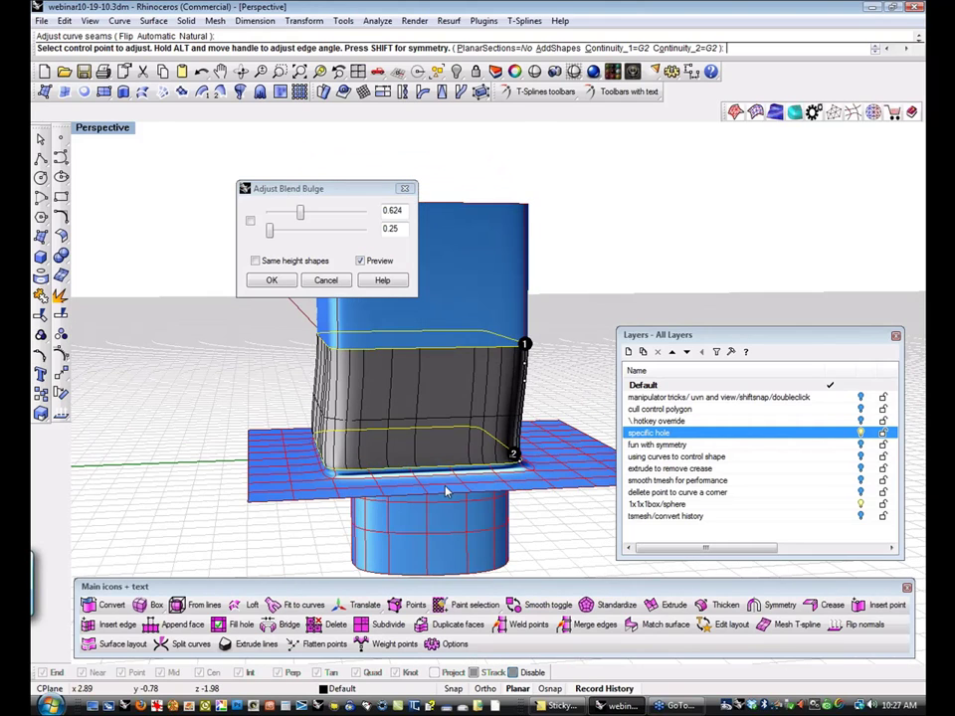
pyautogui.scroll(7, 535, 474)
pyautogui.scroll(-5, 429, 461)
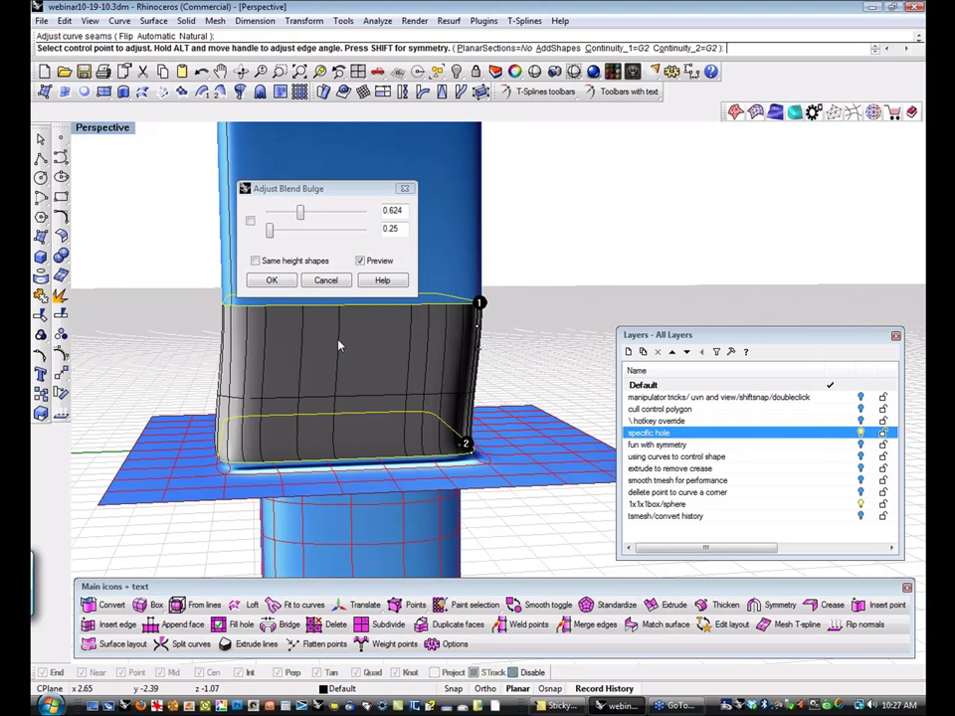
pyautogui.click(272, 279)
pyautogui.scroll(-5, 422, 334)
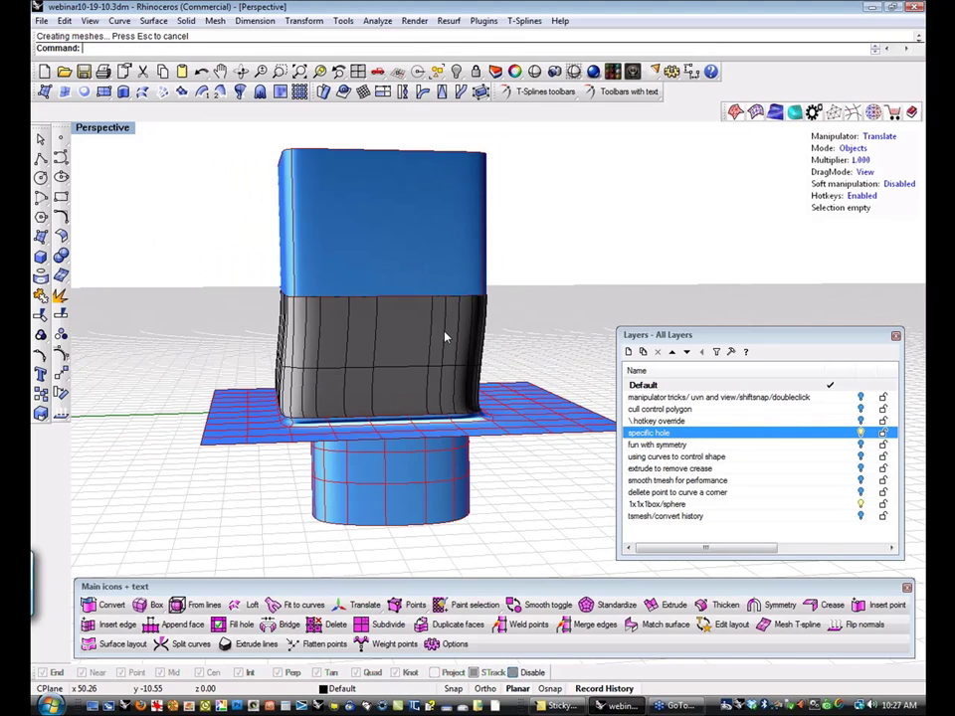
# Apply the blue ctrAuxPecker material to the new blend surface.
pyautogui.click(378, 352)
pyautogui.click(408, 379)
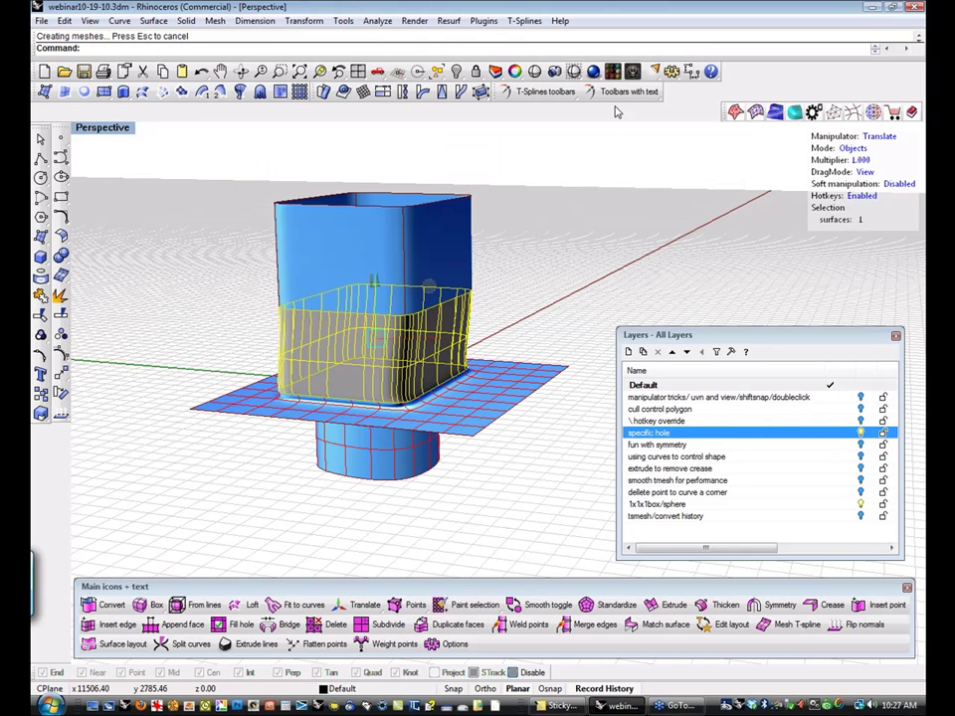
pyautogui.click(612, 71)
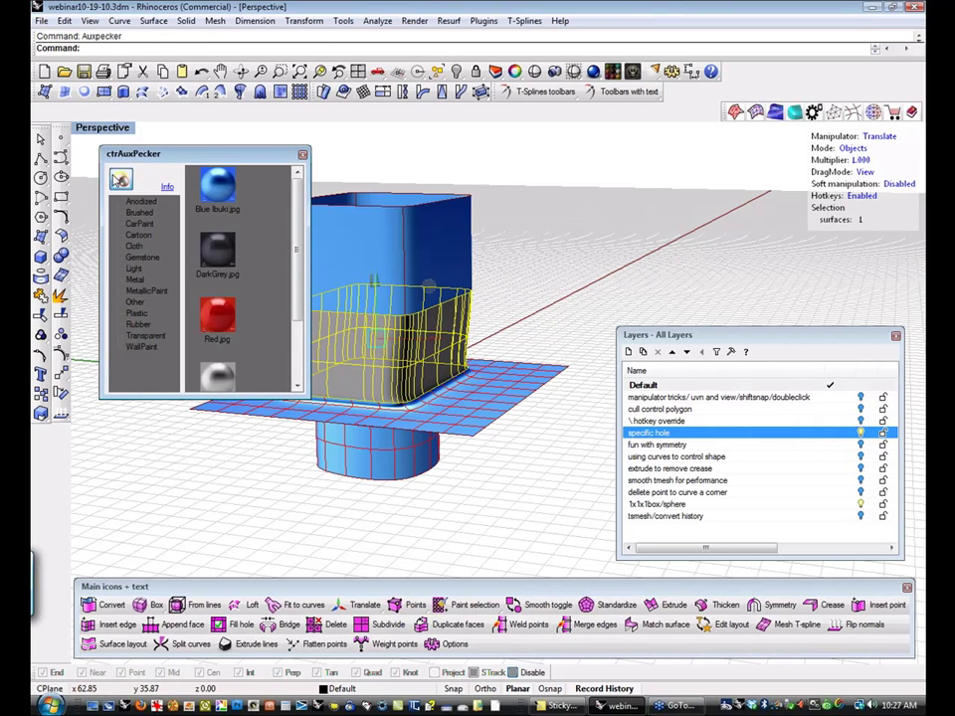
pyautogui.click(120, 179)
pyautogui.click(302, 154)
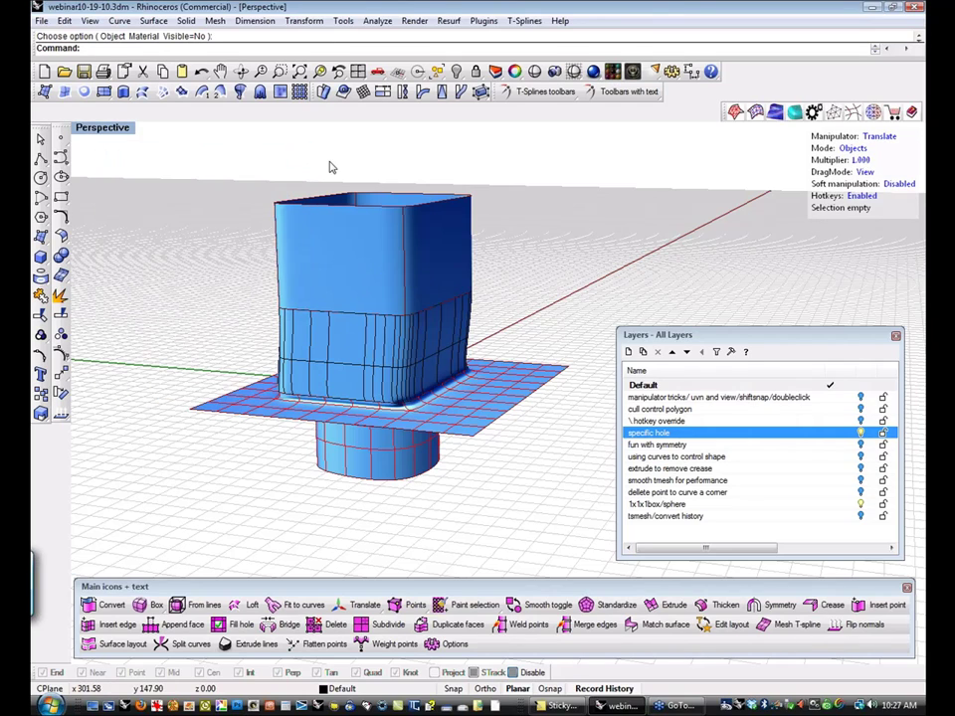
# Inspect the blended model in a shaded view without wires or grid, and restore the regular shaded viewport.
pyautogui.click(536, 72)
pyautogui.moveTo(503, 168)
pyautogui.mouseDown(button='right')
pyautogui.moveTo(401, 228)
pyautogui.moveTo(558, 300)
pyautogui.moveTo(631, 283)
pyautogui.moveTo(574, 274)
pyautogui.mouseUp(button='right')
pyautogui.scroll(5, 509, 295)
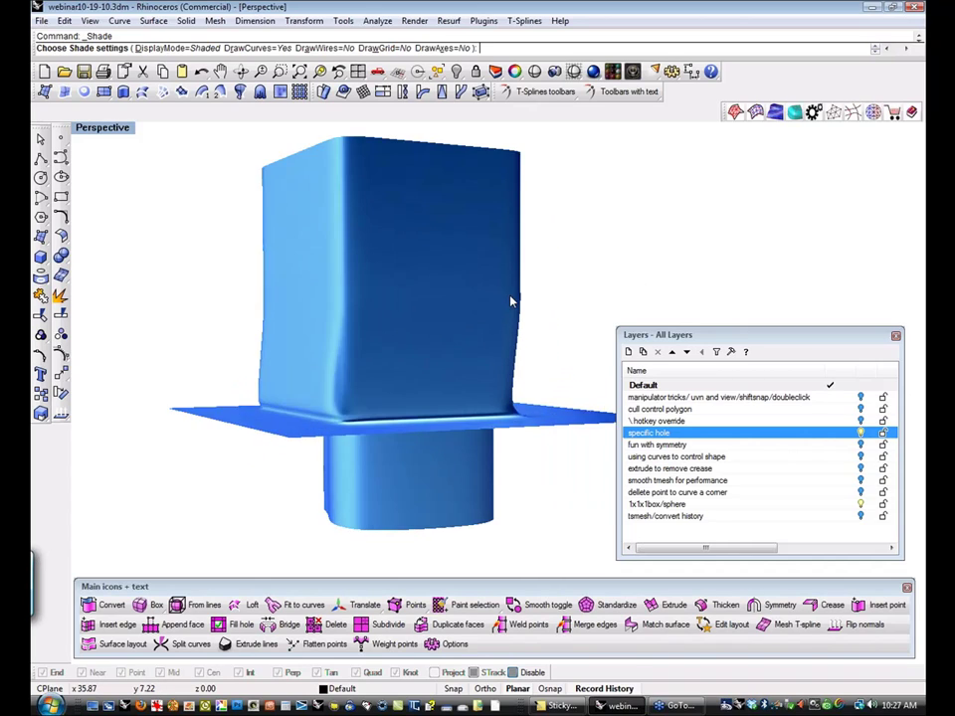
pyautogui.scroll(-3, 570, 237)
pyautogui.scroll(-2, 571, 241)
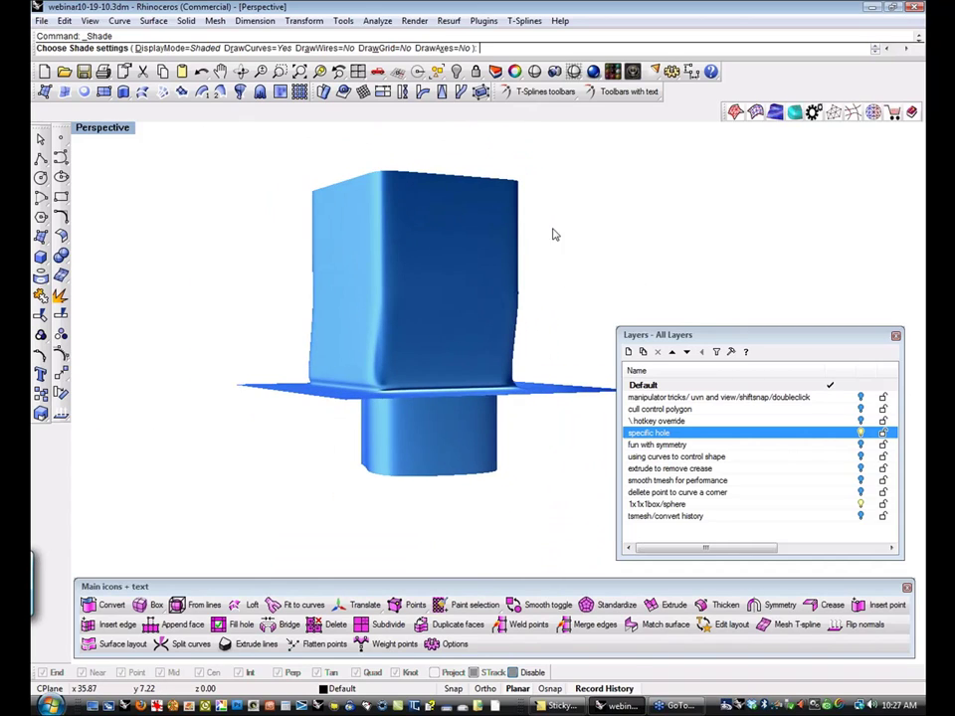
pyautogui.click(574, 74)
pyautogui.keyDown('shift'); pyautogui.moveTo(561, 208); pyautogui.dragTo(534, 254, button='right'); pyautogui.keyUp('shift')
# Examine the box, the blend surface and the plane by selecting each in turn and comparing their object types.
pyautogui.click(441, 313)
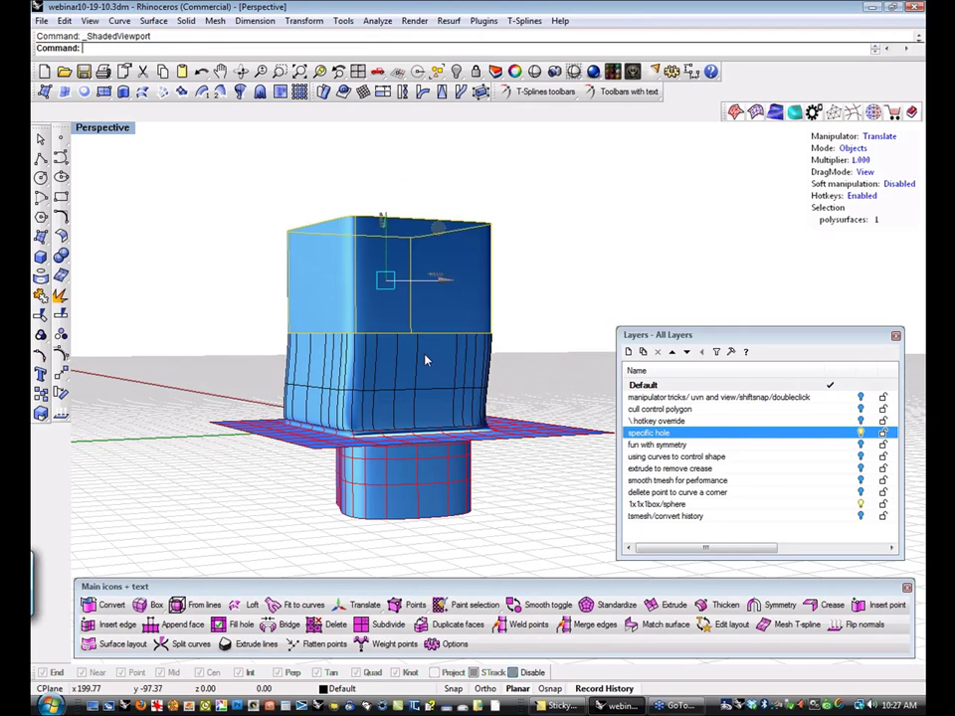
pyautogui.click(437, 372)
pyautogui.click(532, 430)
pyautogui.click(554, 372)
pyautogui.moveTo(554, 371); pyautogui.dragTo(433, 373, button='right')
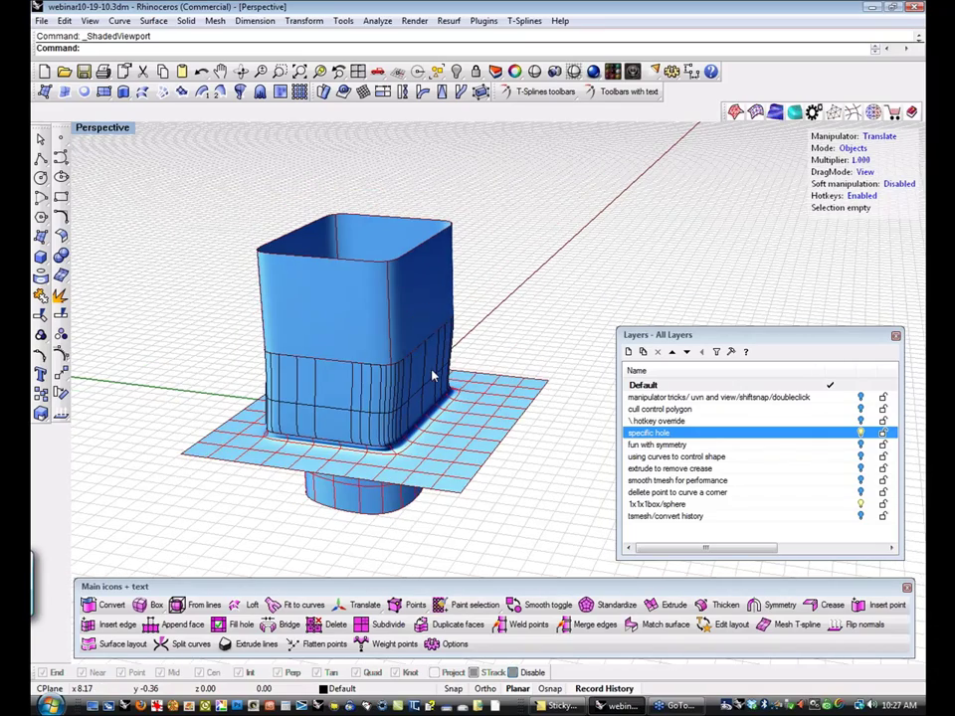
pyautogui.click(379, 280)
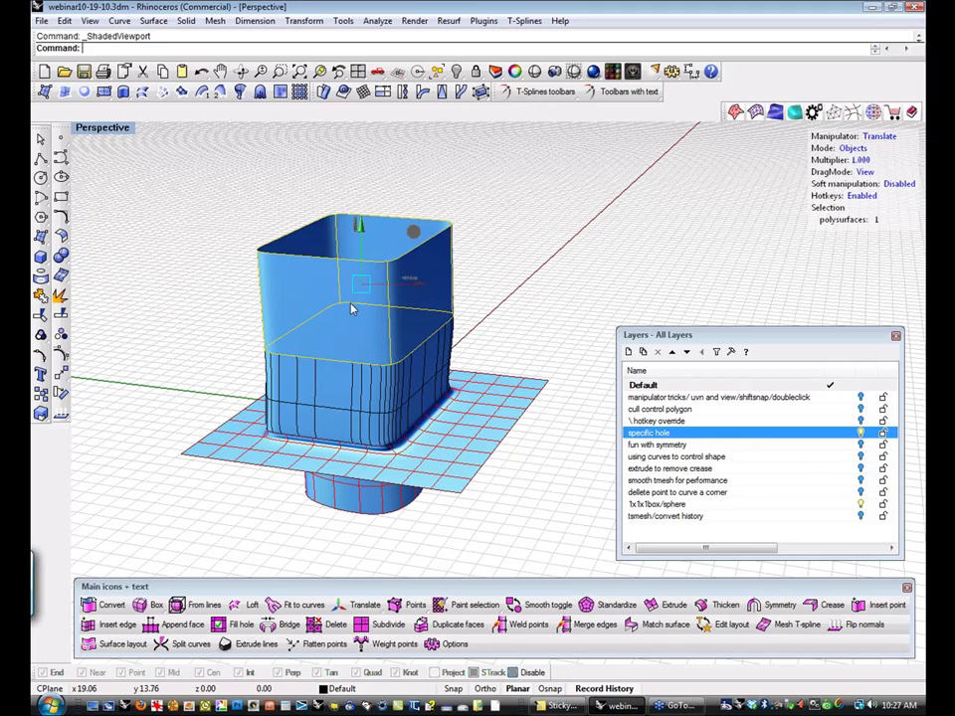
pyautogui.click(338, 401)
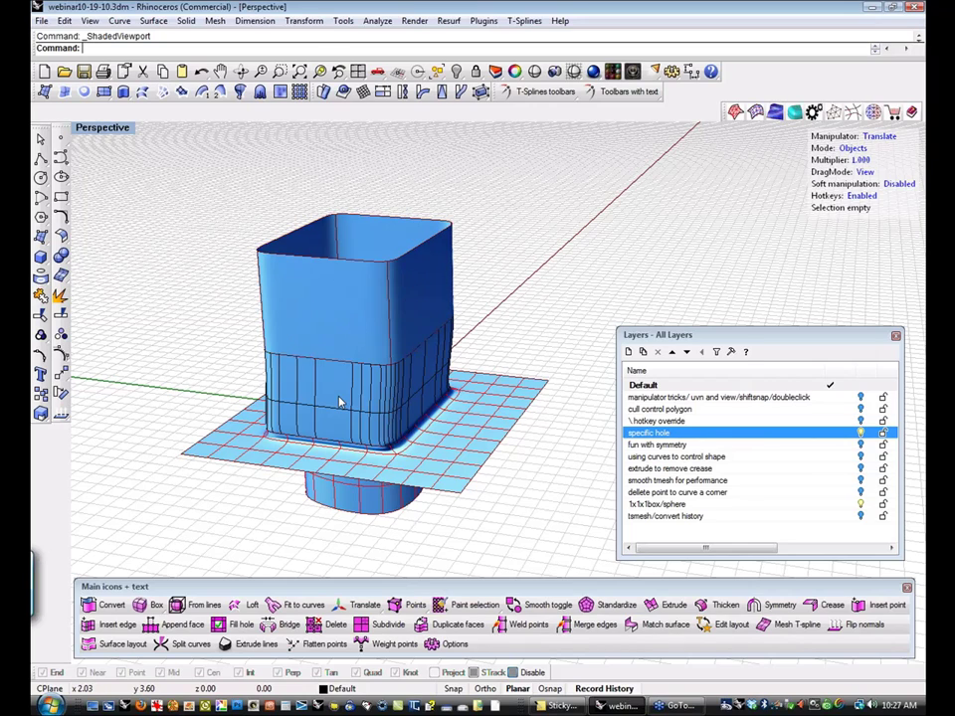
pyautogui.click(380, 434)
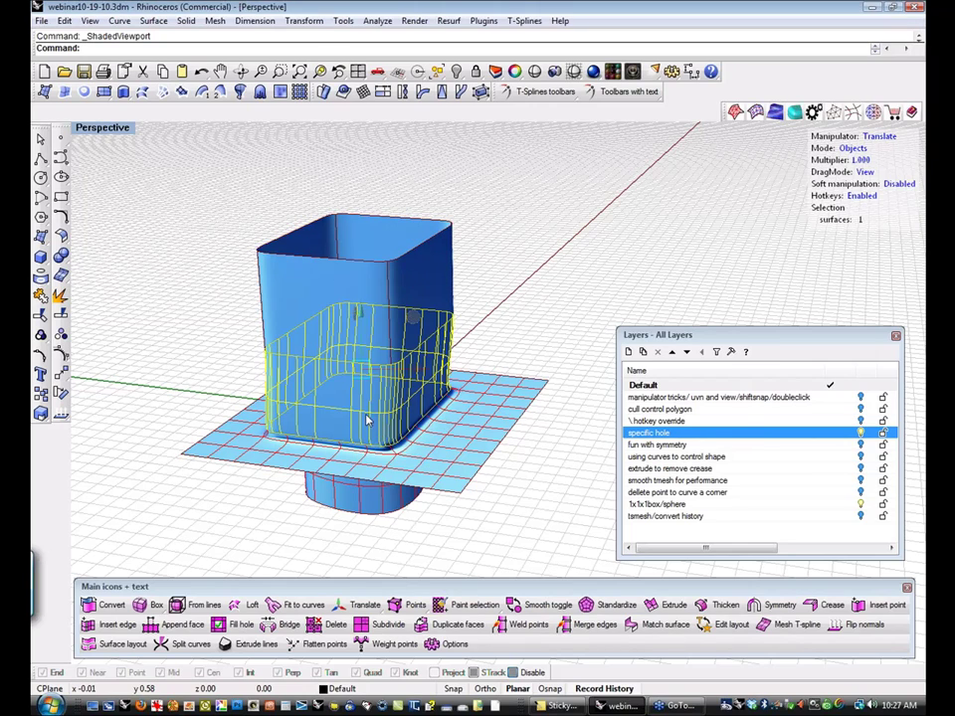
pyautogui.click(481, 313)
pyautogui.moveTo(392, 416); pyautogui.dragTo(489, 409, button='right')
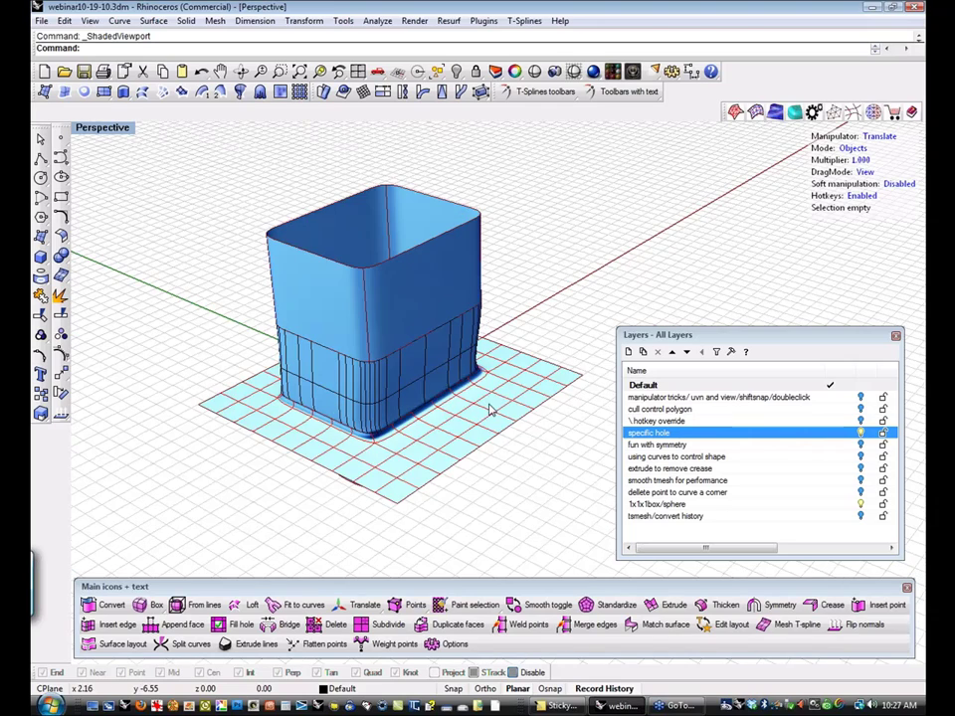
pyautogui.click(492, 414)
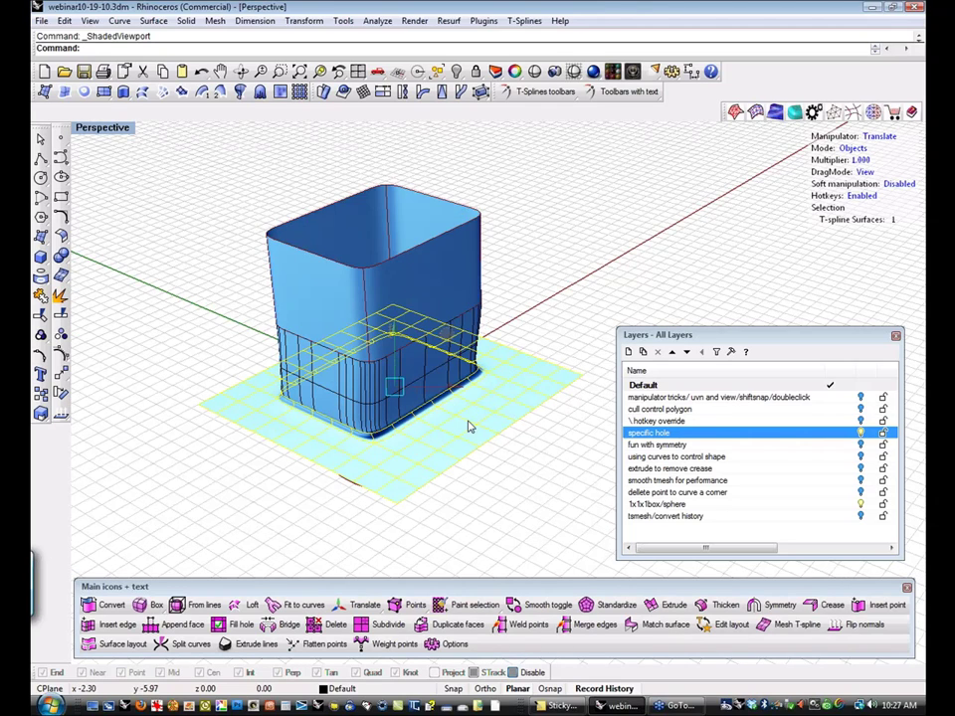
pyautogui.click(331, 389)
pyautogui.click(284, 279)
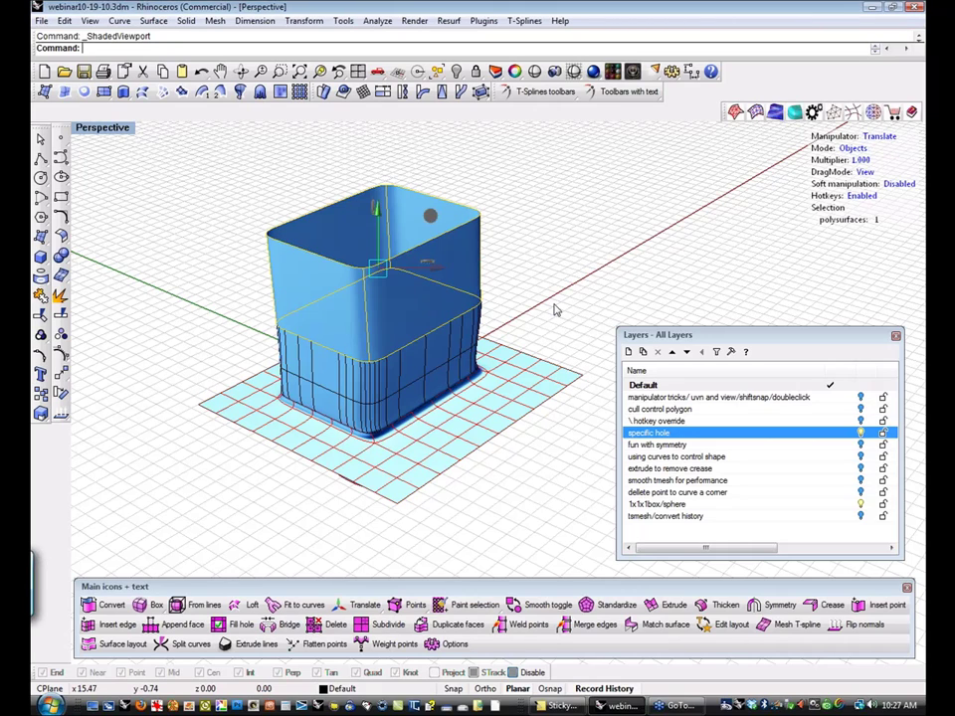
pyautogui.press('Escape')
# Switch to edge selection and pull edges of the plane beside the box upward to form a bump, clearing the selection.
pyautogui.press('s')
pyautogui.click(485, 418)
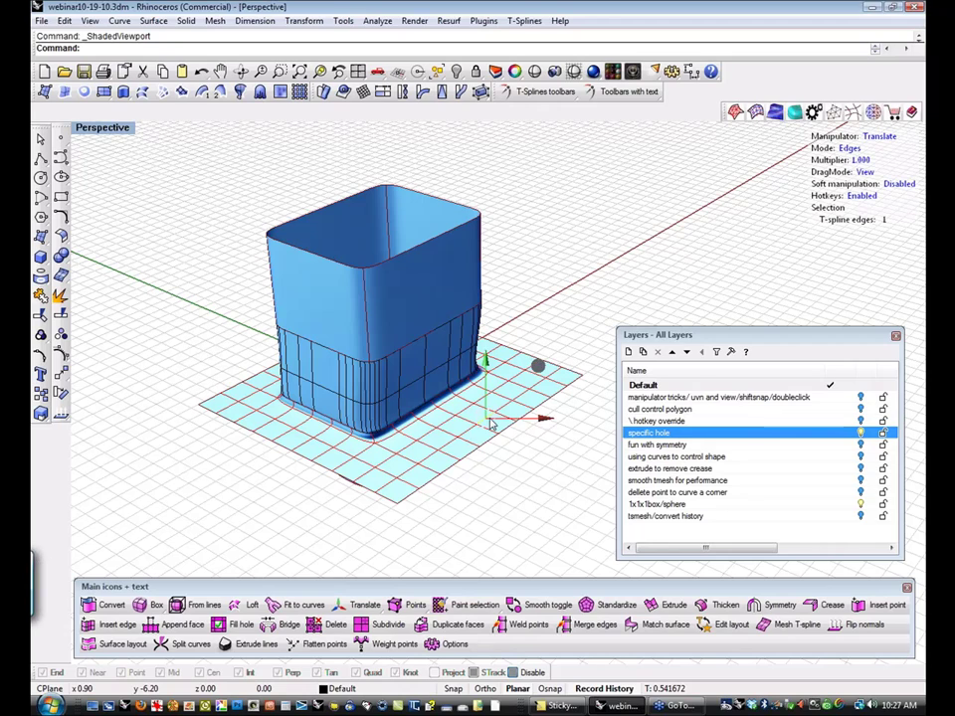
pyautogui.moveTo(488, 380); pyautogui.dragTo(448, 375)
pyautogui.click(466, 431)
pyautogui.click(448, 444)
pyautogui.click(448, 376)
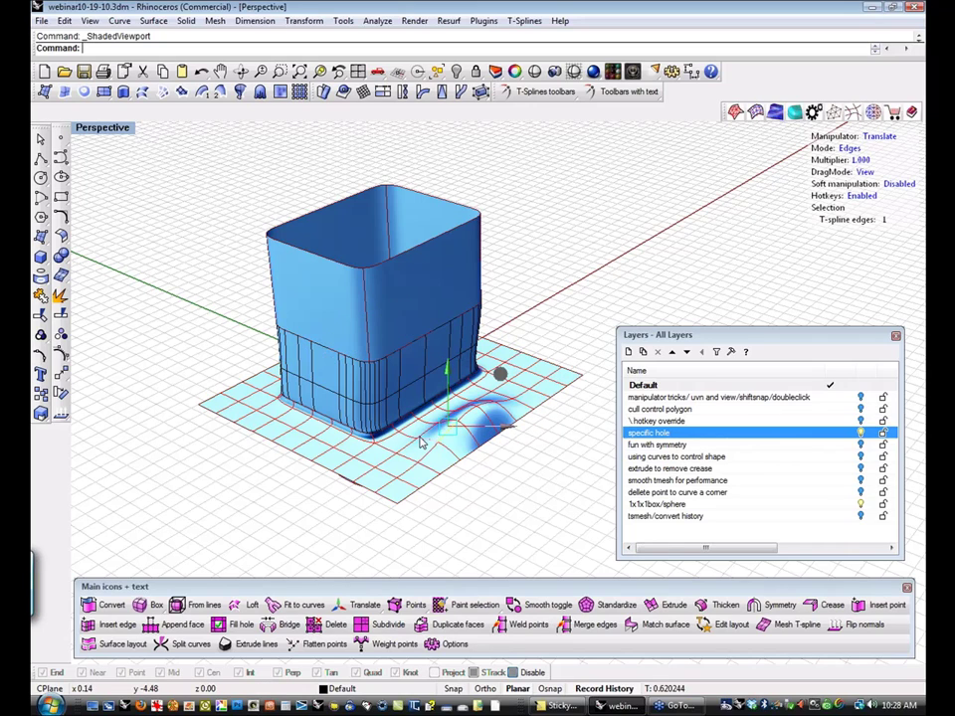
pyautogui.press('Escape')
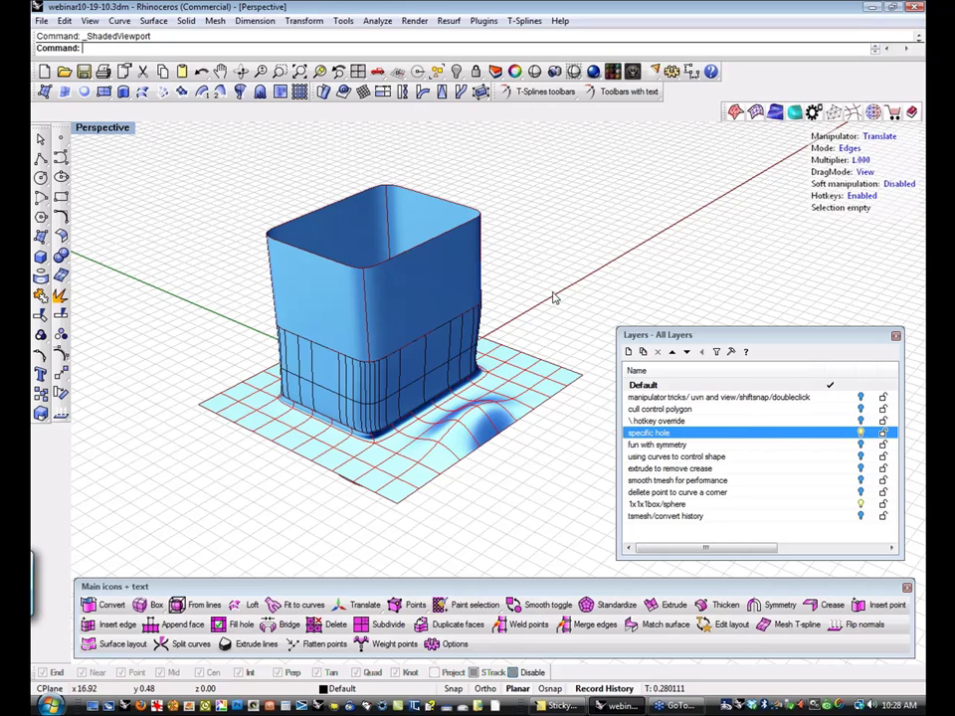
# Switch to object selection and join the T-spline plane, the blend surface and the box, accepting the T-spline conversion.
pyautogui.moveTo(539, 358); pyautogui.dragTo(507, 344, button='right')
pyautogui.click(524, 362)
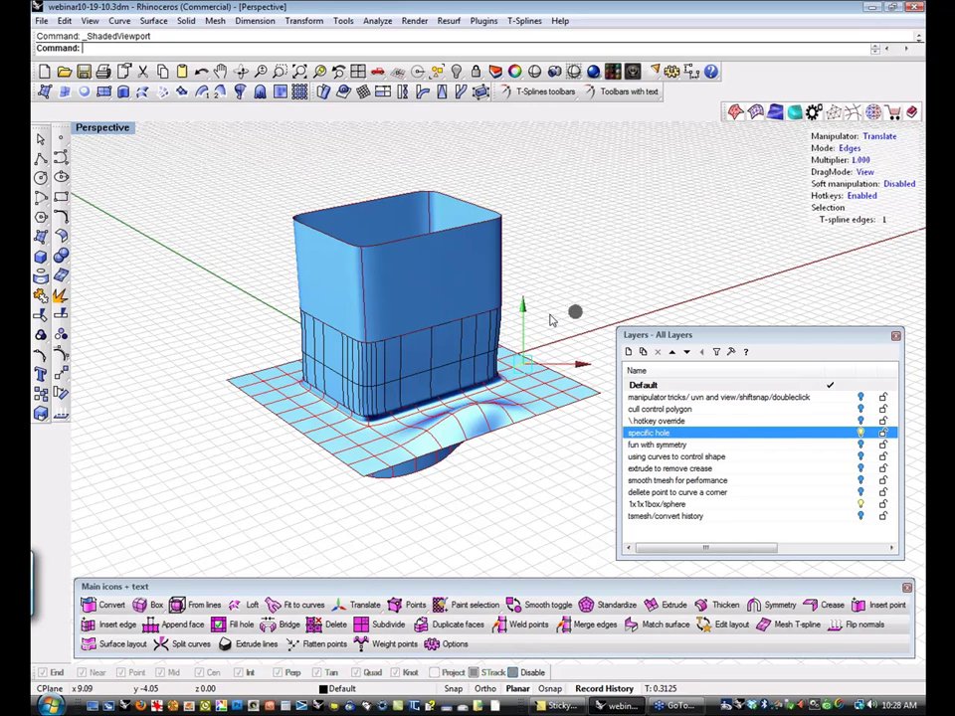
pyautogui.press('f')
pyautogui.press('d')
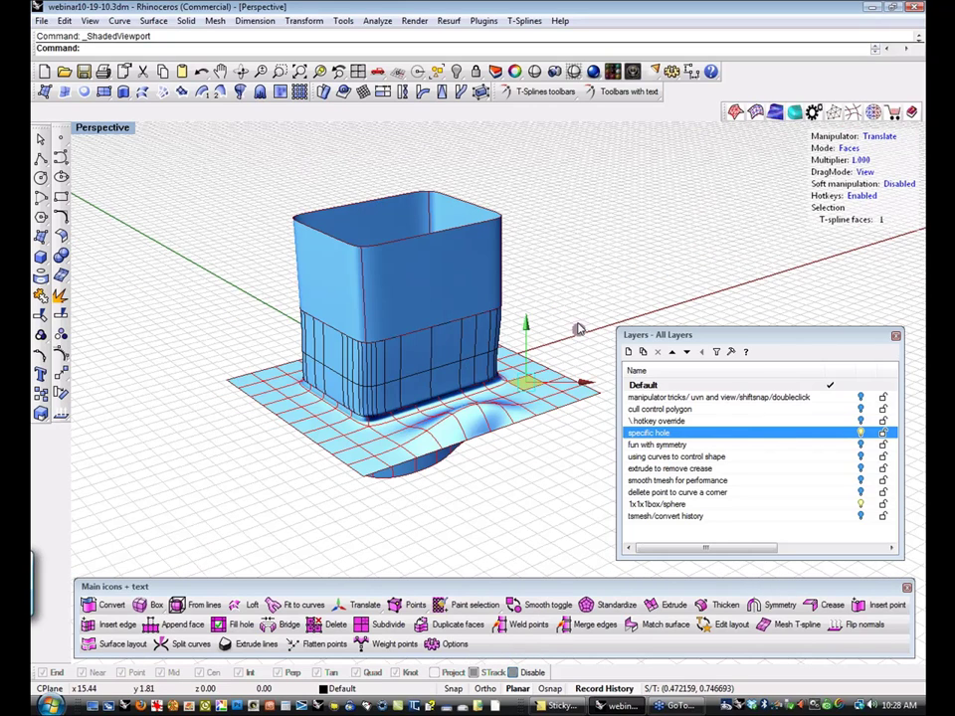
pyautogui.press('4')
pyautogui.click(550, 379)
pyautogui.keyDown('shift'); pyautogui.click(490, 311); pyautogui.keyUp('shift')
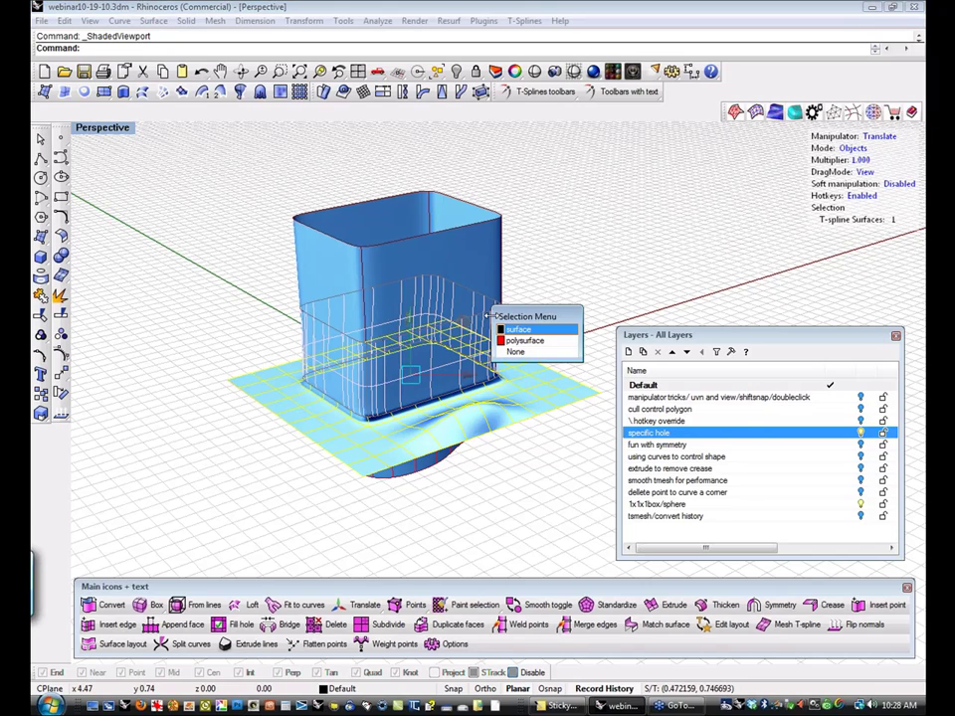
pyautogui.click(531, 333)
pyautogui.keyDown('shift'); pyautogui.click(499, 287); pyautogui.keyUp('shift')
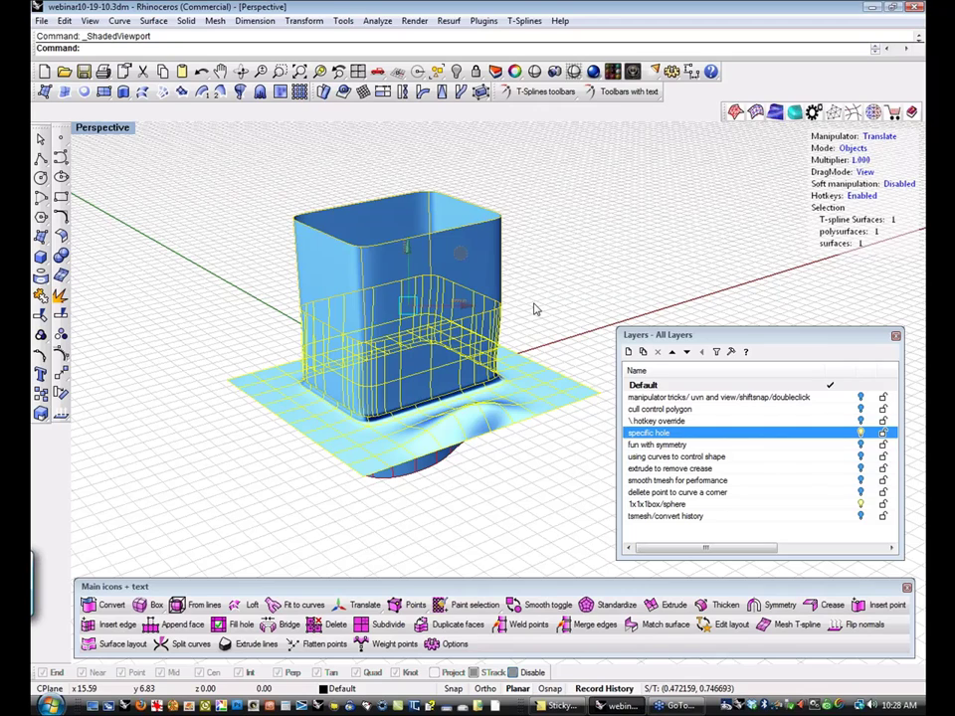
pyautogui.hotkey('ctrl', 'j')
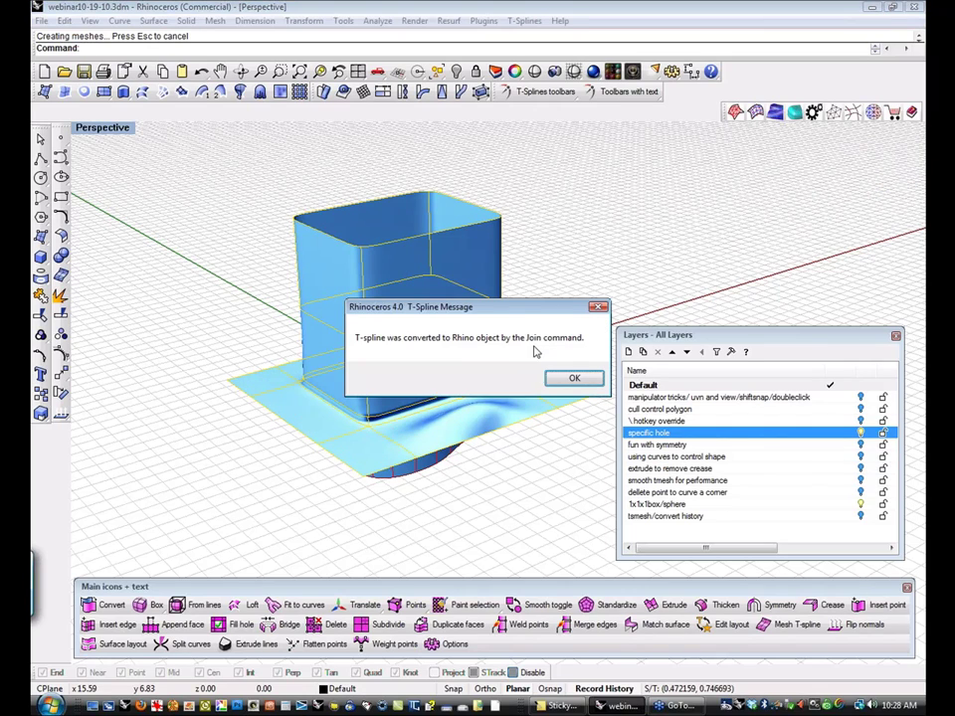
pyautogui.click(573, 378)
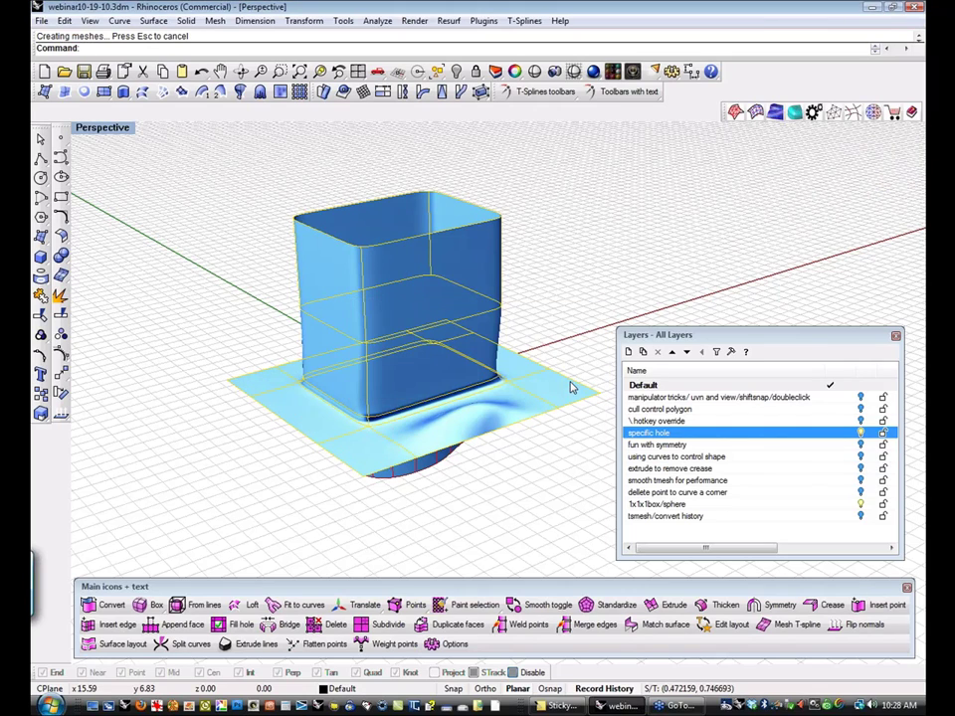
# Run an edge analysis on the joined polysurface to show its naked edges.
pyautogui.click(548, 341)
pyautogui.moveTo(548, 341); pyautogui.dragTo(529, 381, button='right')
pyautogui.click(528, 383)
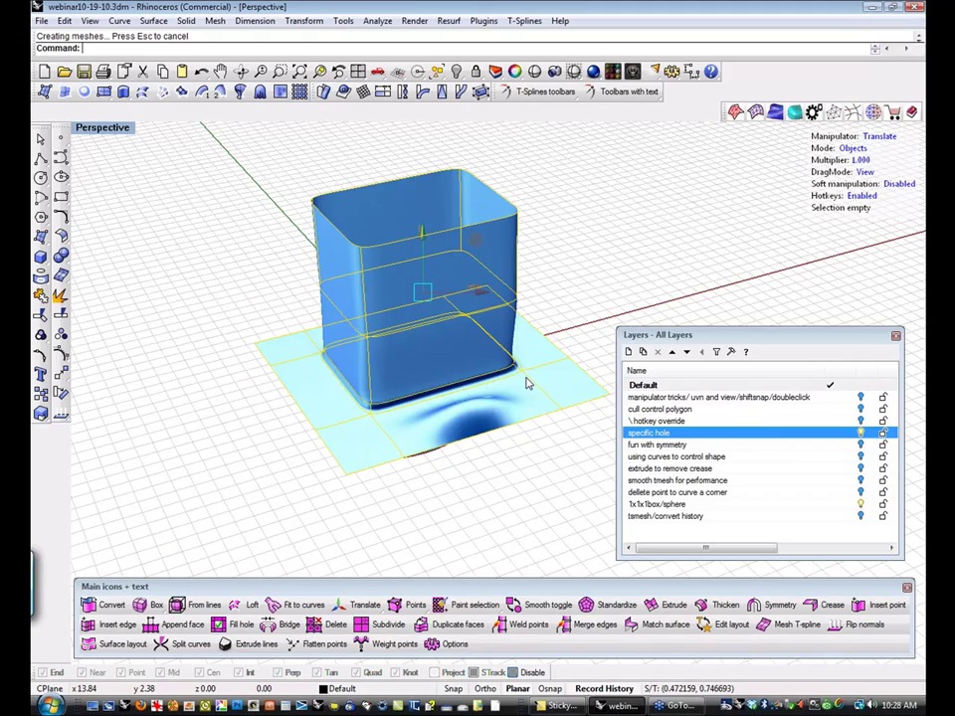
pyautogui.middleClick(527, 383)
pyautogui.click(545, 355)
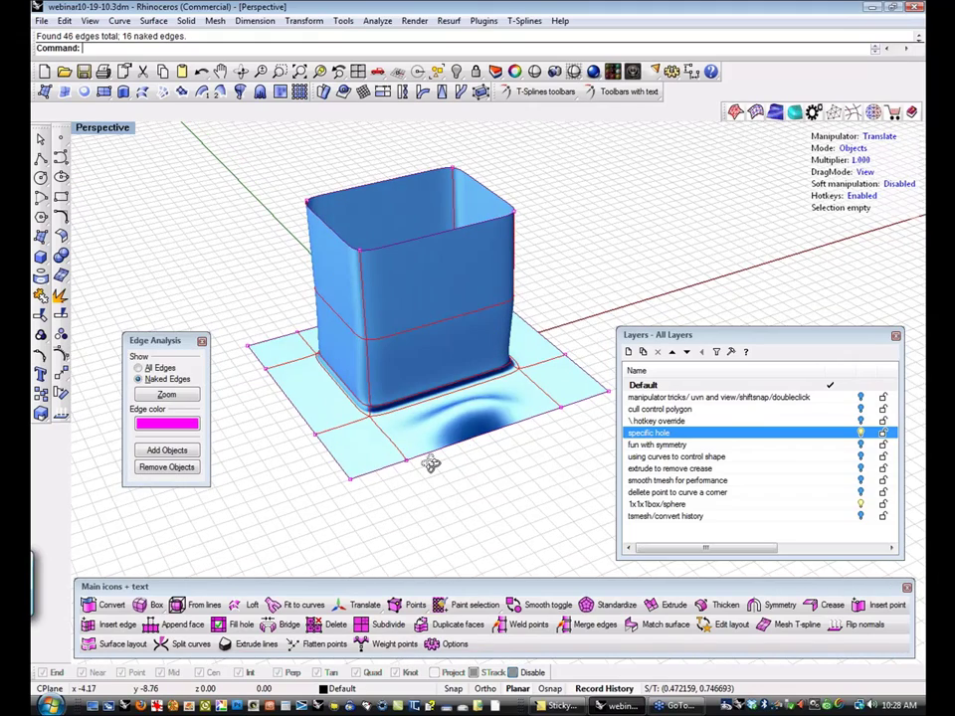
# Examine the seams between plane, blend and box for naked edges, and end the edge analysis.
pyautogui.moveTo(429, 463); pyautogui.dragTo(477, 394, button='right')
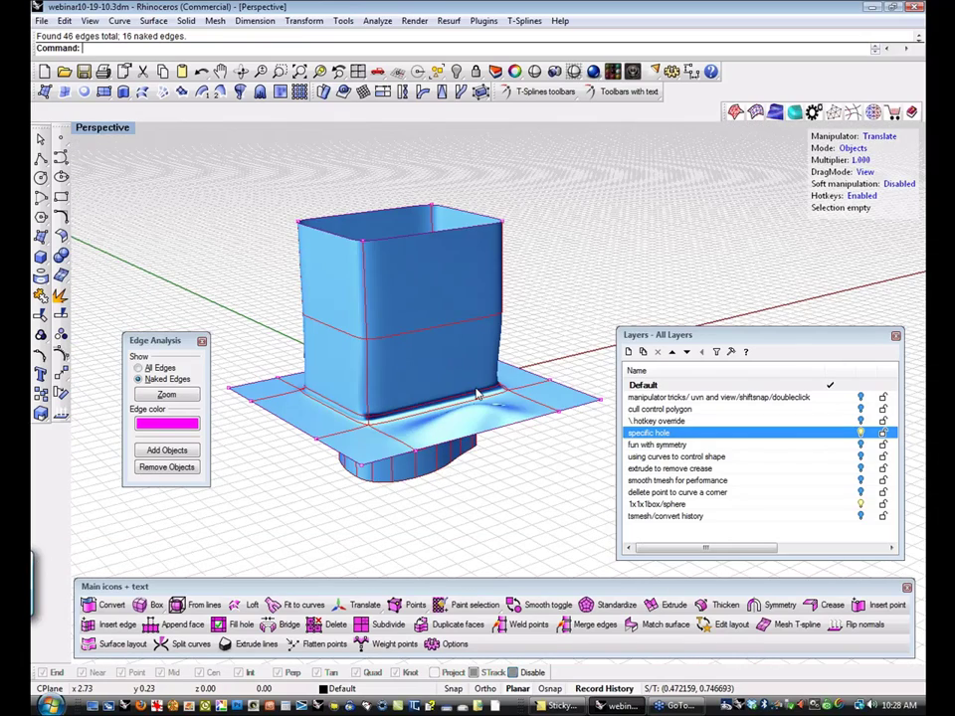
pyautogui.scroll(7, 496, 392)
pyautogui.scroll(-3, 496, 394)
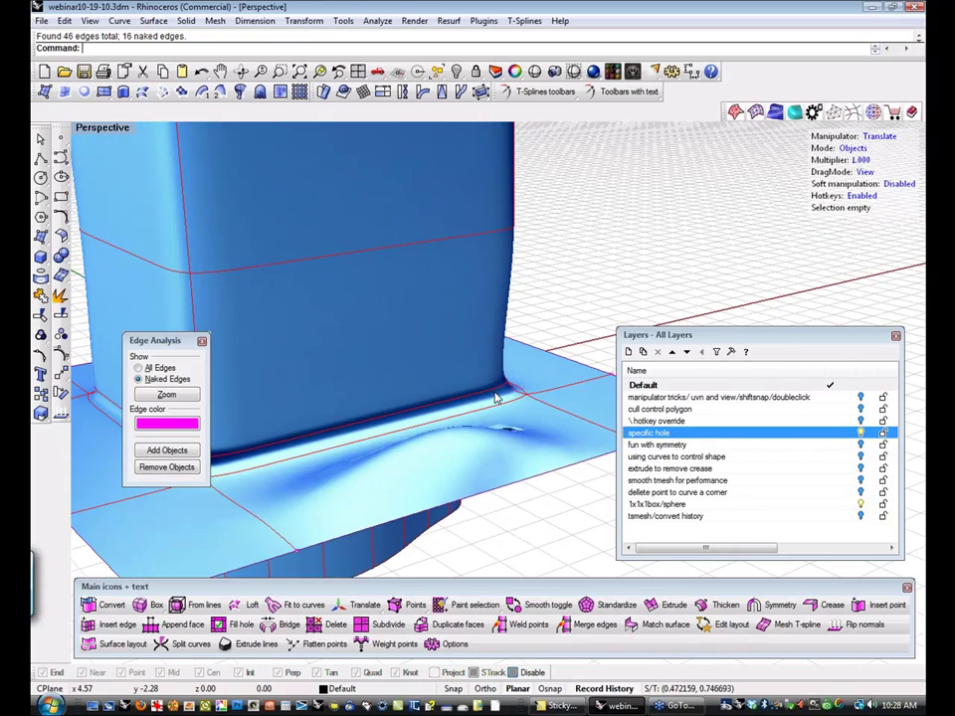
pyautogui.moveTo(300, 438); pyautogui.dragTo(364, 464, button='right')
pyautogui.scroll(3, 364, 463)
pyautogui.scroll(-6, 364, 464)
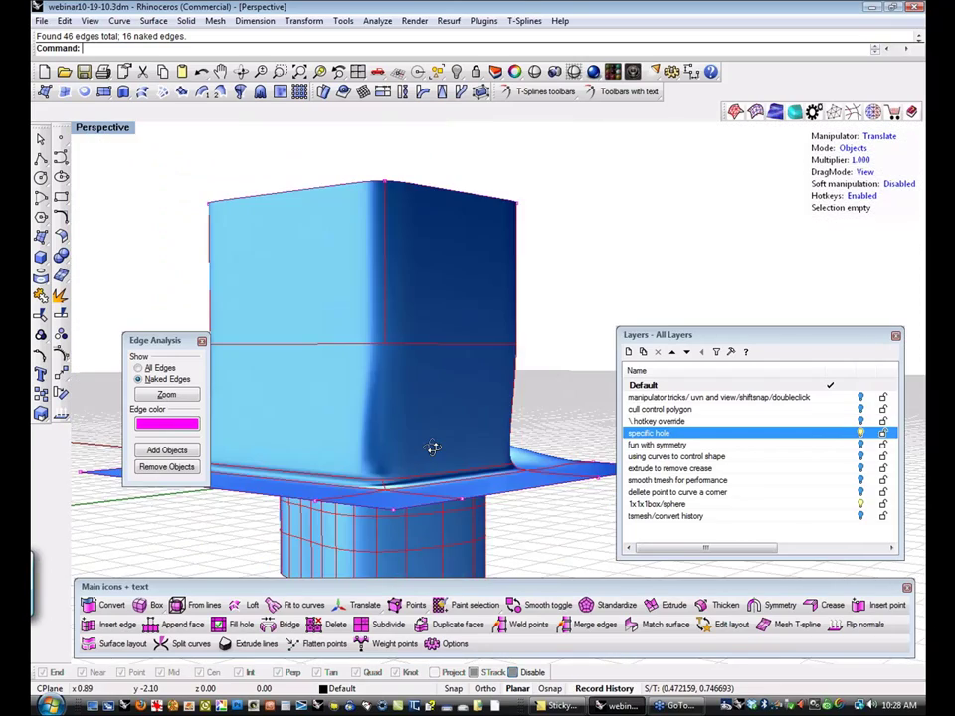
pyautogui.click(382, 486)
pyautogui.moveTo(382, 486); pyautogui.dragTo(490, 334, button='right')
pyautogui.click(495, 351)
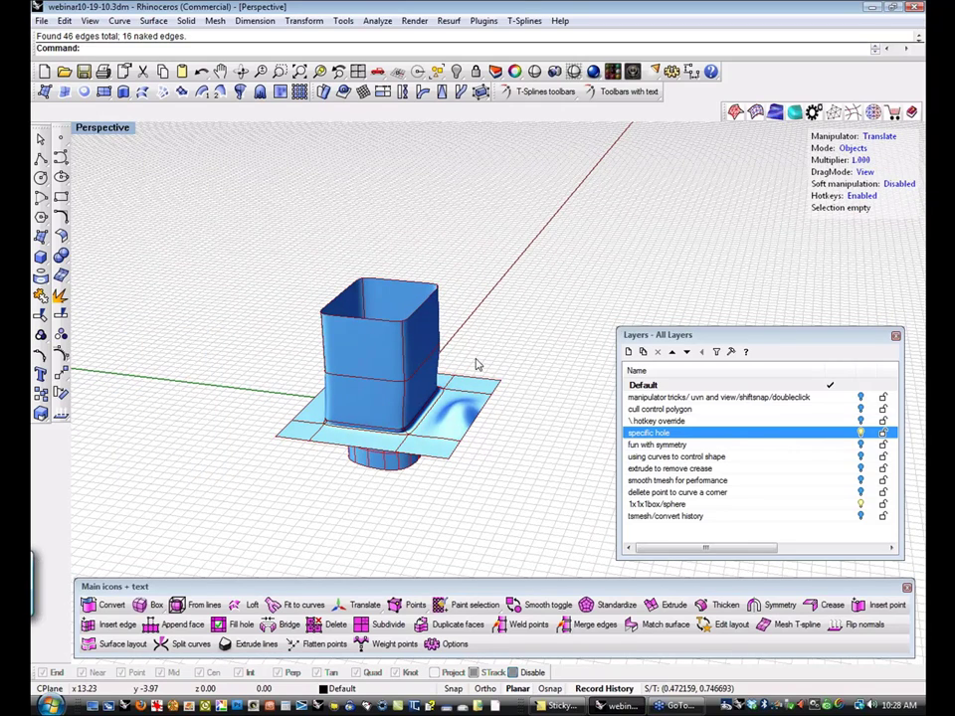
# Select the joined model to check its object type, and clear the selection.
pyautogui.scroll(2, 471, 365)
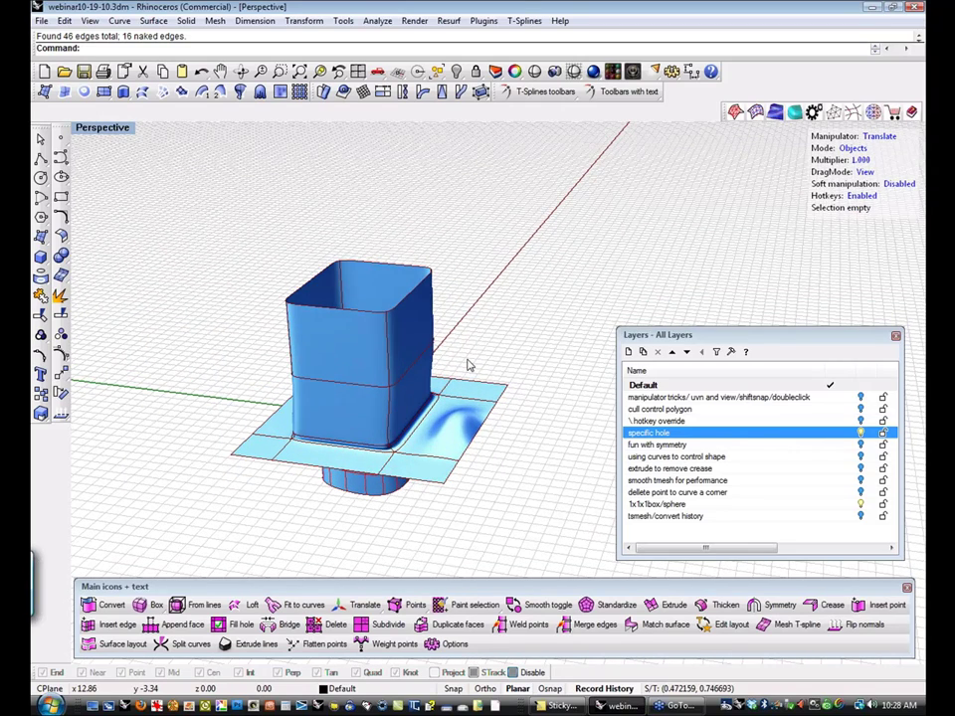
pyautogui.scroll(2, 470, 365)
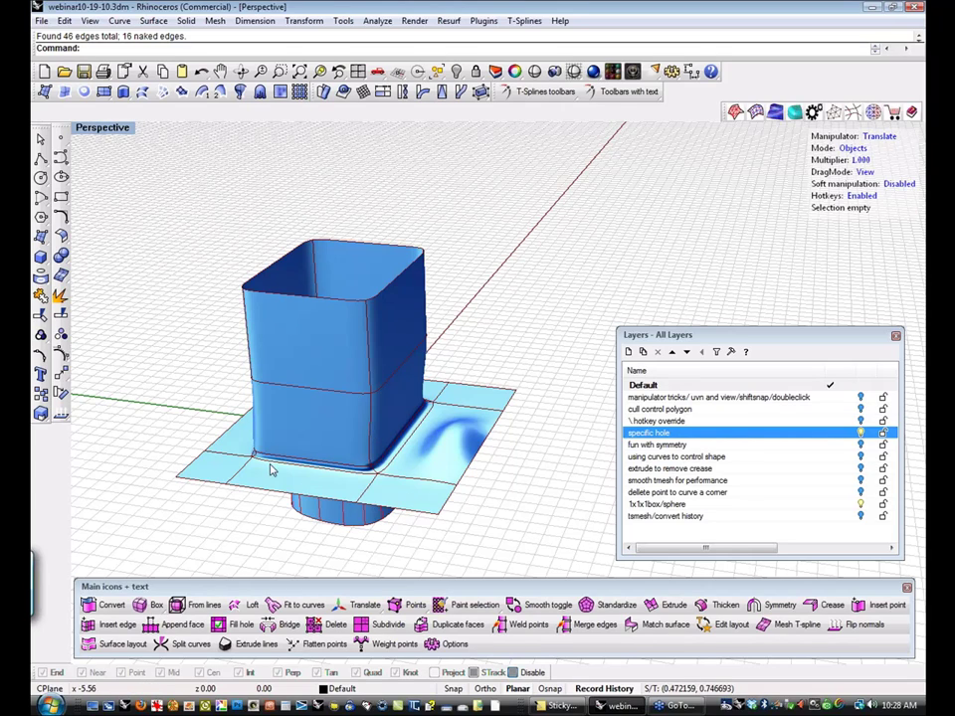
pyautogui.click(398, 360)
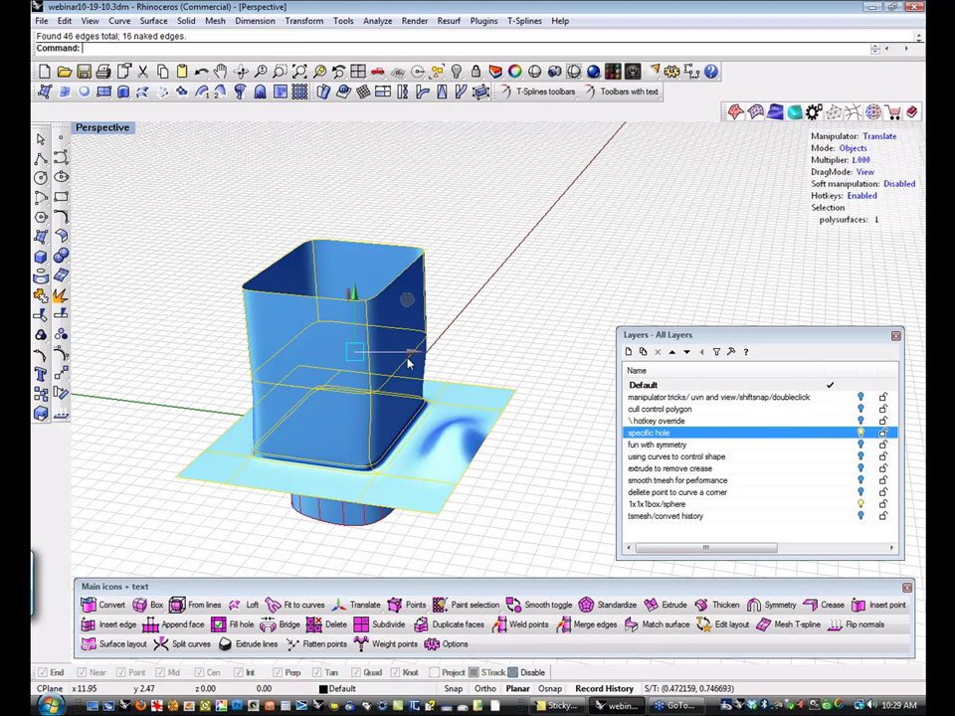
pyautogui.click(477, 329)
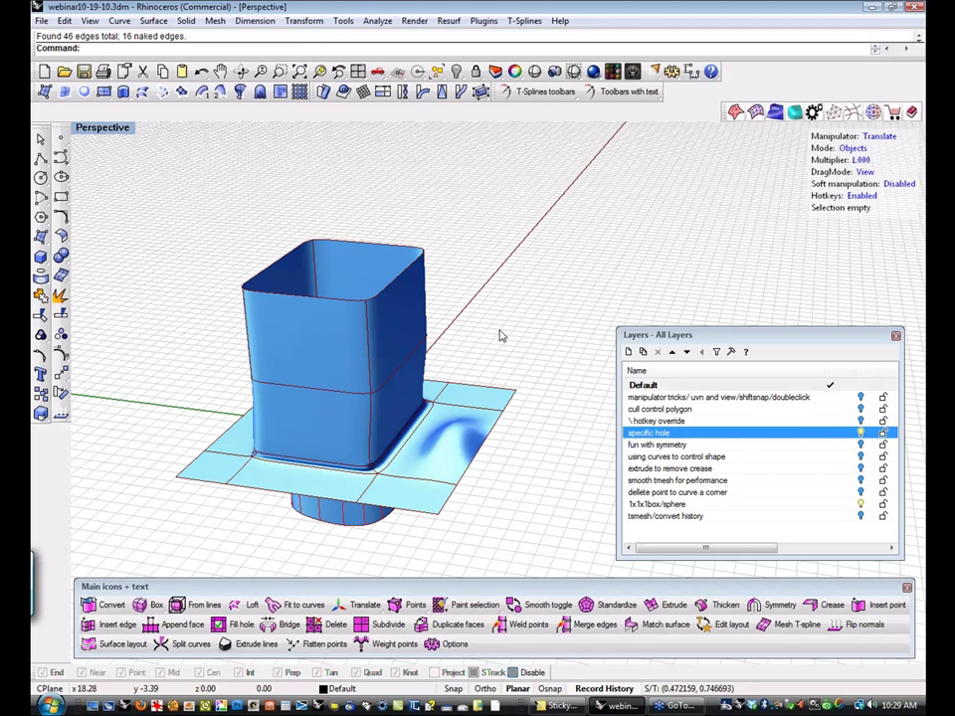
pyautogui.keyDown('shift'); pyautogui.moveTo(527, 342); pyautogui.dragTo(504, 311, button='right'); pyautogui.keyUp('shift')
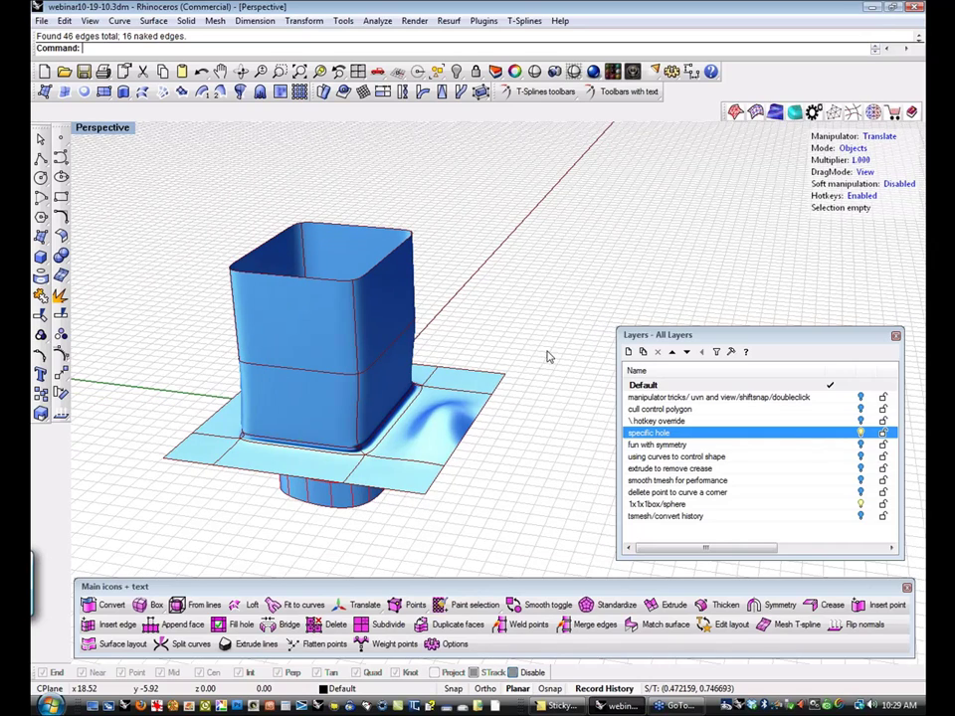
# Hide the specific hole layer and show the fun with symmetry layer with its spheres.
pyautogui.click(862, 433)
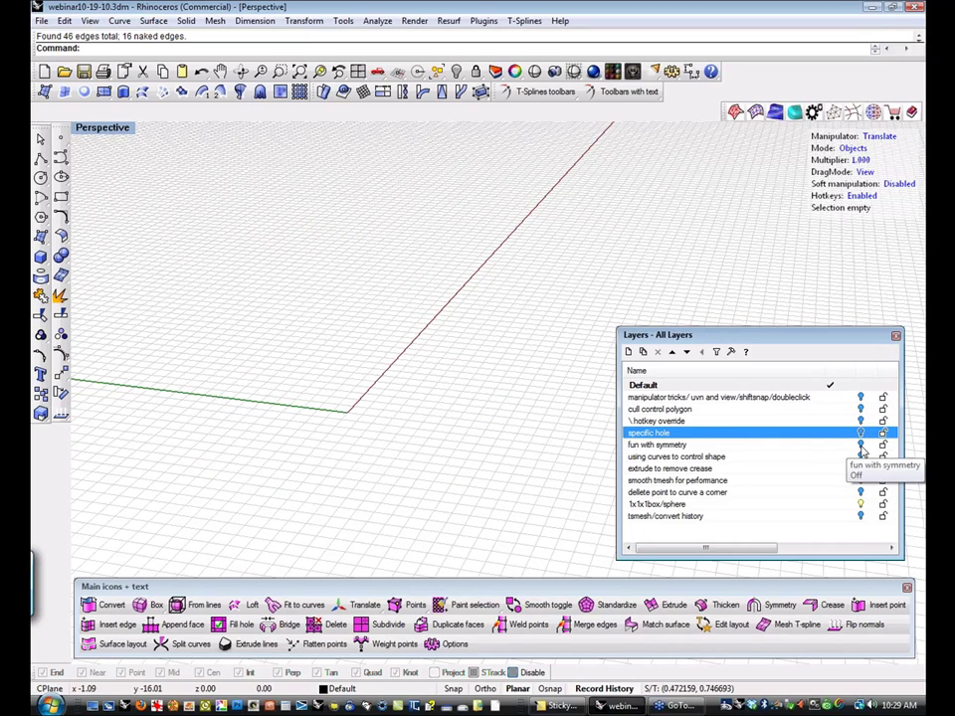
pyautogui.click(861, 445)
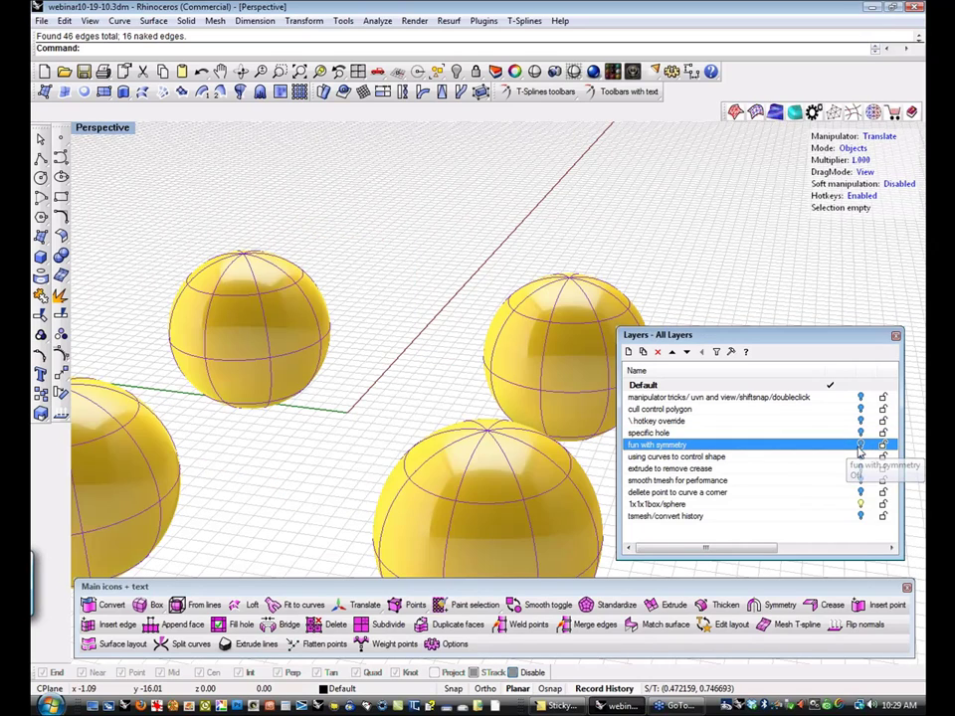
pyautogui.keyDown('shift'); pyautogui.moveTo(397, 358); pyautogui.dragTo(409, 409, button='right'); pyautogui.keyUp('shift')
pyautogui.scroll(-6, 398, 347)
# Select one of the four spheres to examine how they belong together as a T-spline, and clear the selection.
pyautogui.click(432, 333)
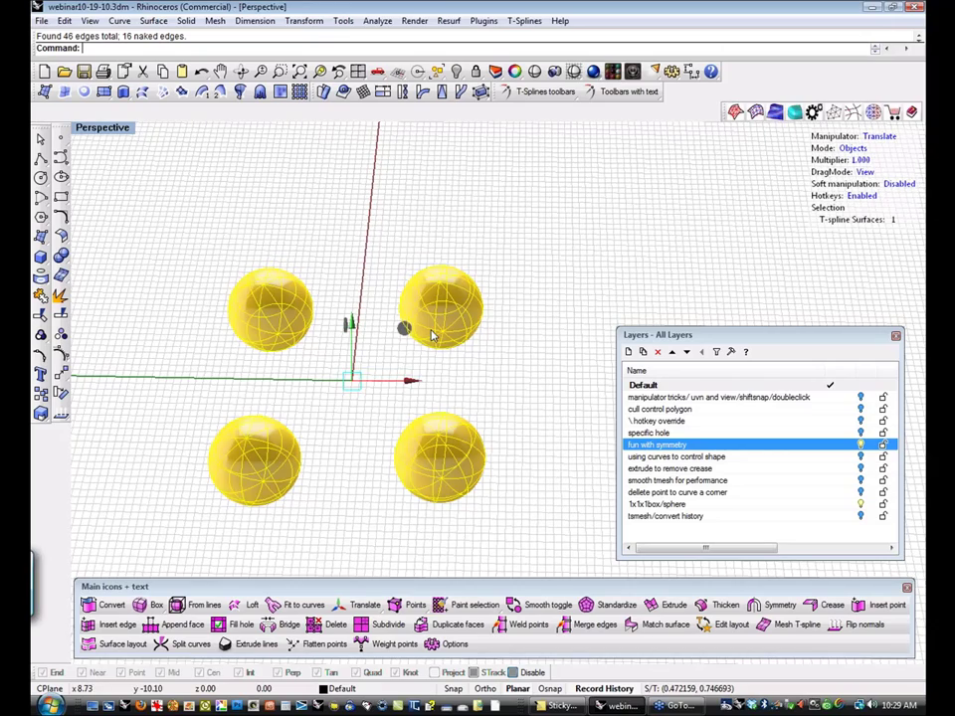
pyautogui.moveTo(472, 350)
pyautogui.mouseDown(button='right')
pyautogui.moveTo(485, 364)
pyautogui.moveTo(485, 335)
pyautogui.mouseUp(button='right')
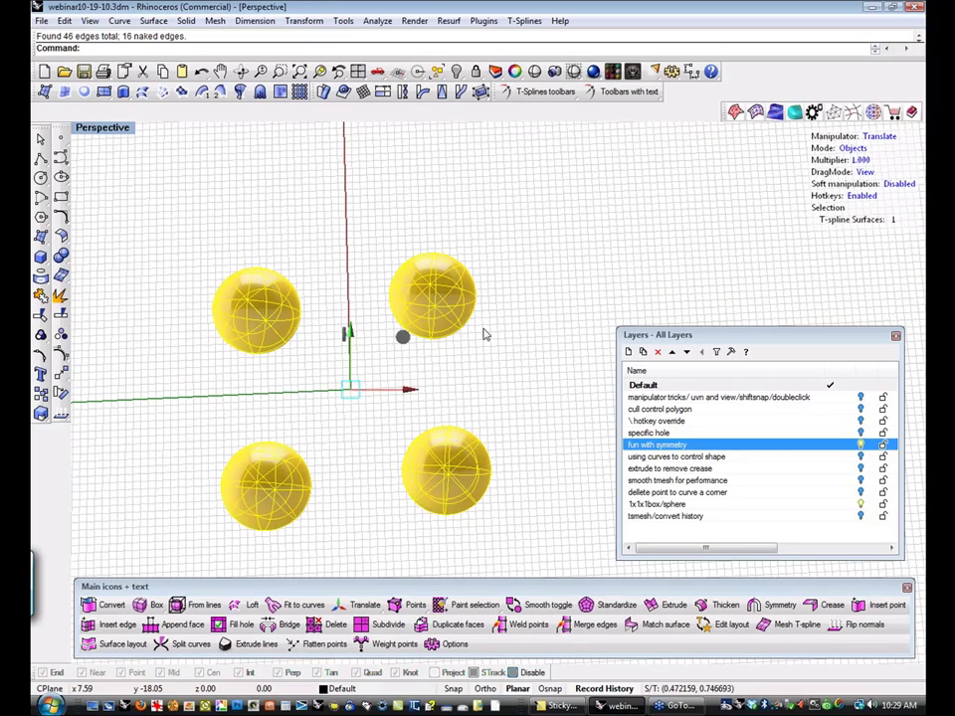
pyautogui.scroll(3, 487, 335)
pyautogui.scroll(-4, 459, 393)
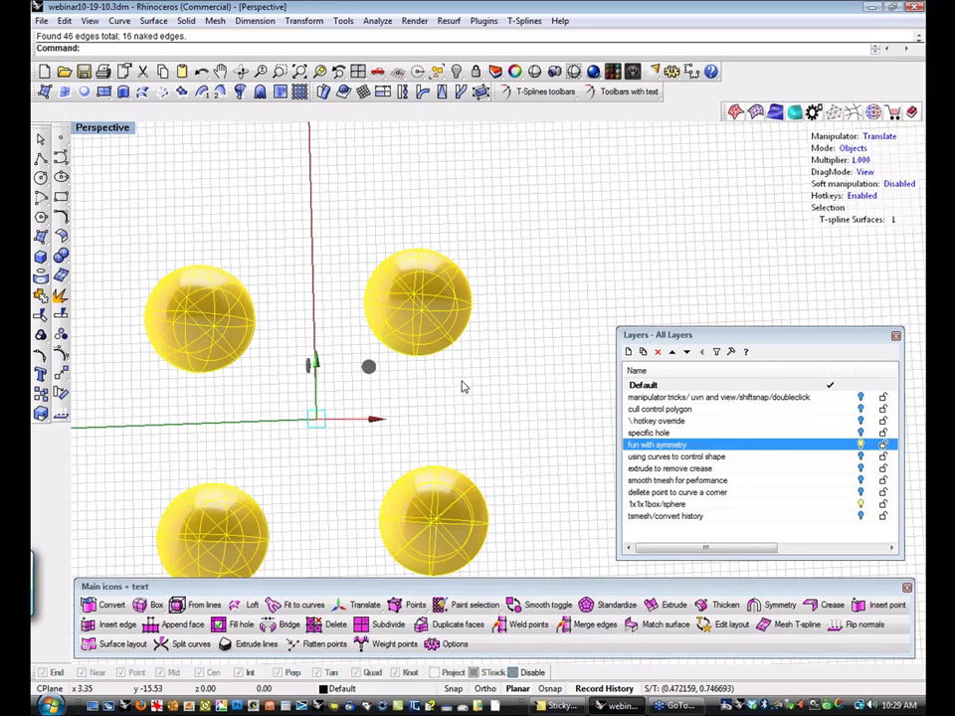
pyautogui.moveTo(472, 382)
pyautogui.mouseDown(button='right')
pyautogui.moveTo(482, 375)
pyautogui.moveTo(479, 388)
pyautogui.moveTo(477, 375)
pyautogui.mouseUp(button='right')
pyautogui.moveTo(411, 354)
pyautogui.mouseDown(button='right')
pyautogui.moveTo(407, 347)
pyautogui.moveTo(391, 366)
pyautogui.moveTo(434, 361)
pyautogui.moveTo(391, 359)
pyautogui.moveTo(366, 383)
pyautogui.moveTo(397, 364)
pyautogui.mouseUp(button='right')
pyautogui.moveTo(398, 360); pyautogui.dragTo(405, 350)
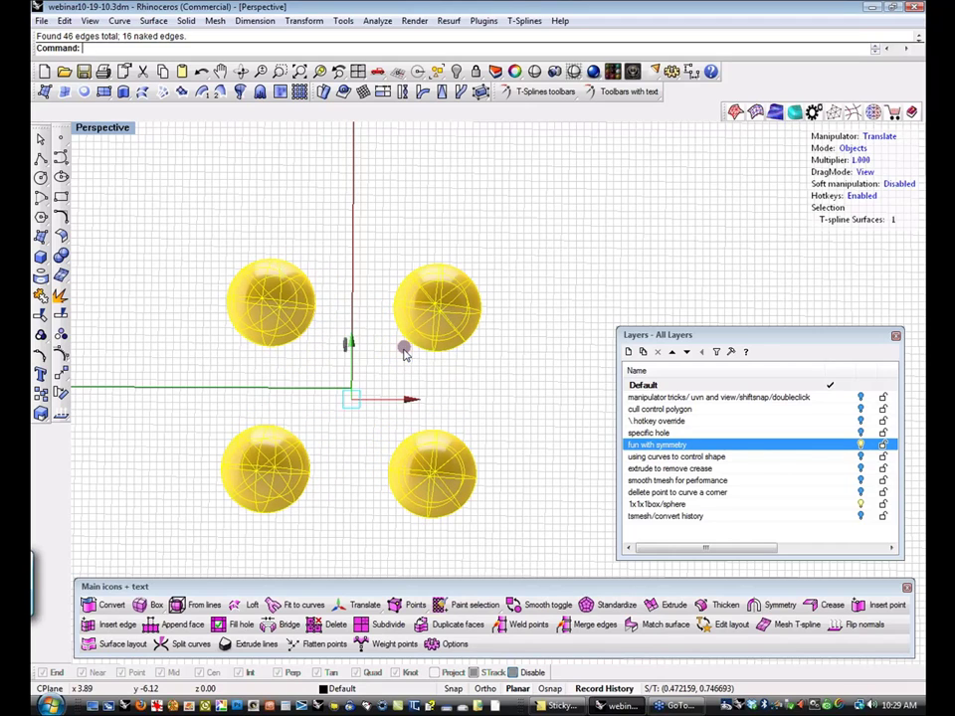
pyautogui.click(508, 362)
# Switch to vertex editing in the Top view and pull a vertex on the sphere in the +X +Y quadrant outward from the origin.
pyautogui.press('a')
pyautogui.keyDown('shift'); pyautogui.moveTo(501, 366); pyautogui.dragTo(397, 312, button='right'); pyautogui.keyUp('shift')
pyautogui.hotkey('ctrl', 'F1')
pyautogui.scroll(-6, 426, 369)
pyautogui.scroll(4, 452, 365)
pyautogui.scroll(2, 400, 353)
pyautogui.scroll(2, 399, 341)
pyautogui.scroll(-4, 397, 313)
pyautogui.click(472, 248)
pyautogui.moveTo(523, 201); pyautogui.dragTo(579, 150)
pyautogui.click(517, 323)
# Pull the same shape's outer vertex down past the X axis, and its innermost vertex in to near the origin.
pyautogui.click(488, 277)
pyautogui.moveTo(539, 225); pyautogui.dragTo(597, 440)
pyautogui.click(518, 427)
pyautogui.click(408, 305)
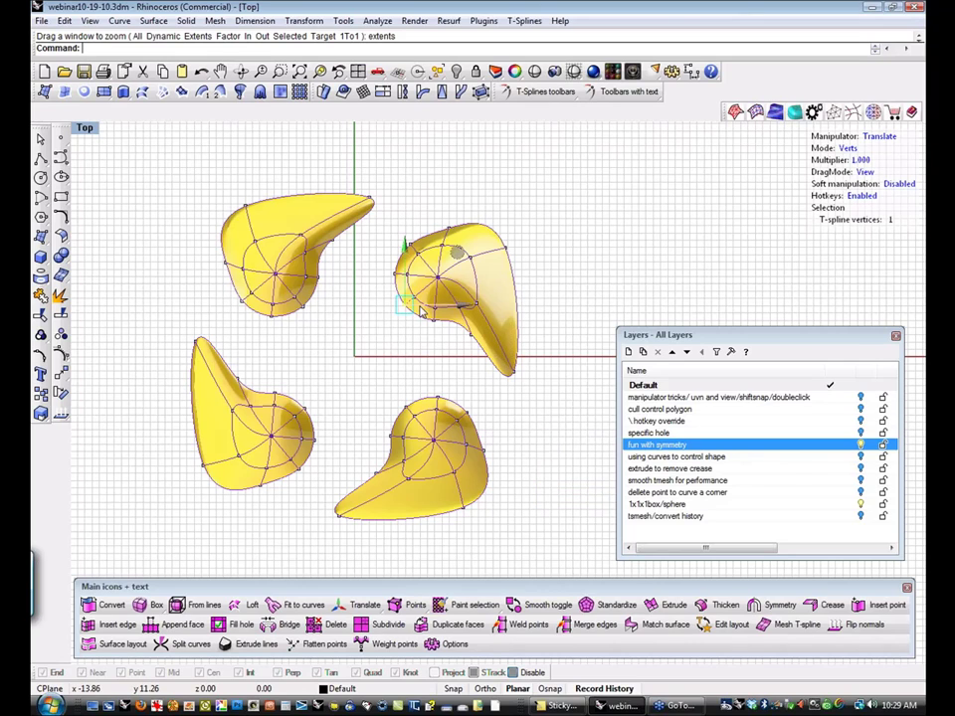
pyautogui.moveTo(454, 255); pyautogui.dragTo(360, 346)
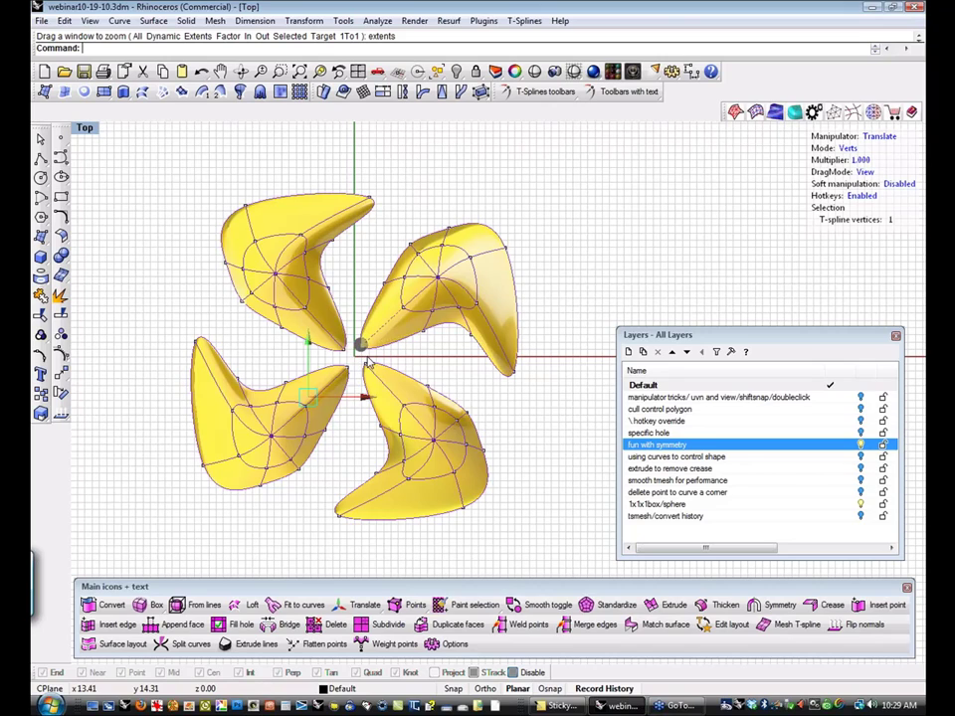
pyautogui.click(448, 371)
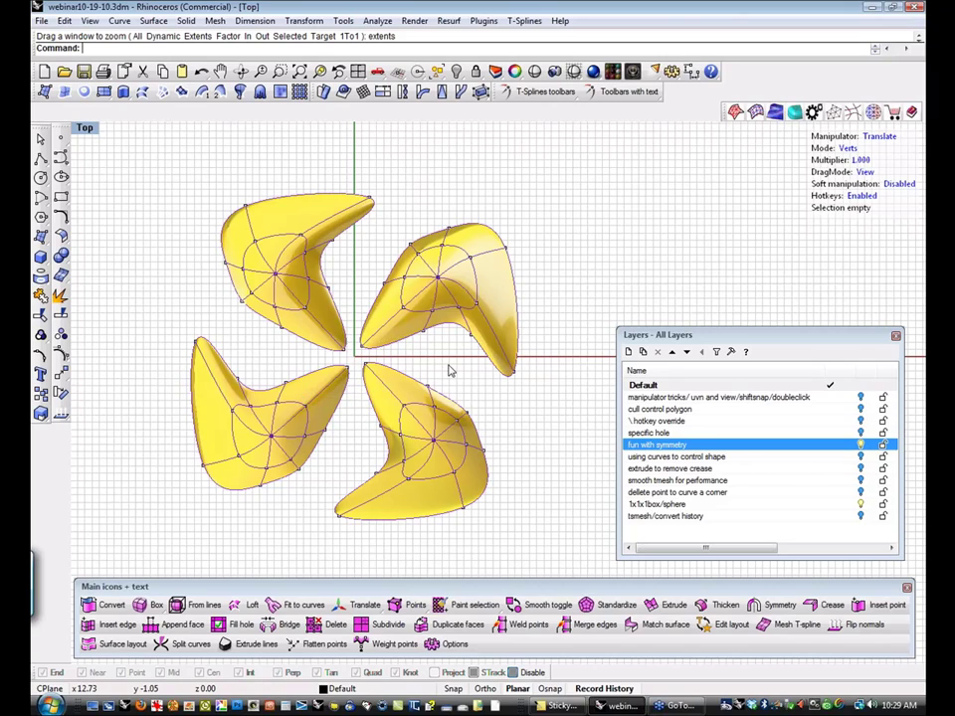
# Pull the upper inner vertex of the shape in the +X +Y quadrant across to the Y axis, and clear the selection.
pyautogui.click(408, 244)
pyautogui.moveTo(458, 196); pyautogui.dragTo(314, 194)
pyautogui.click(554, 218)
pyautogui.scroll(-1, 558, 244)
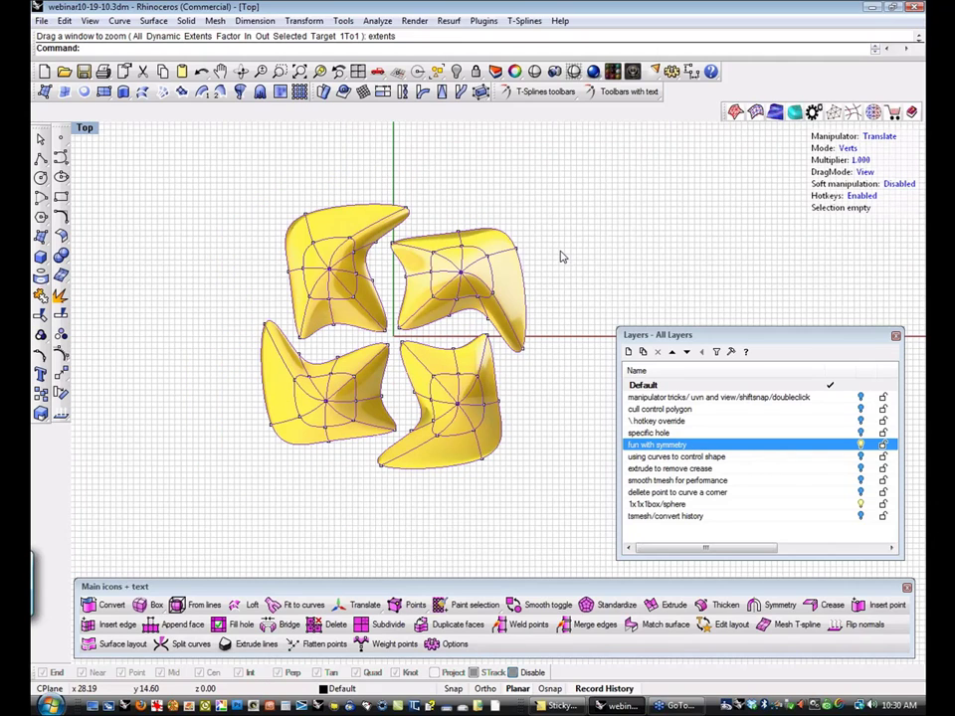
pyautogui.moveTo(574, 270); pyautogui.dragTo(541, 257, button='right')
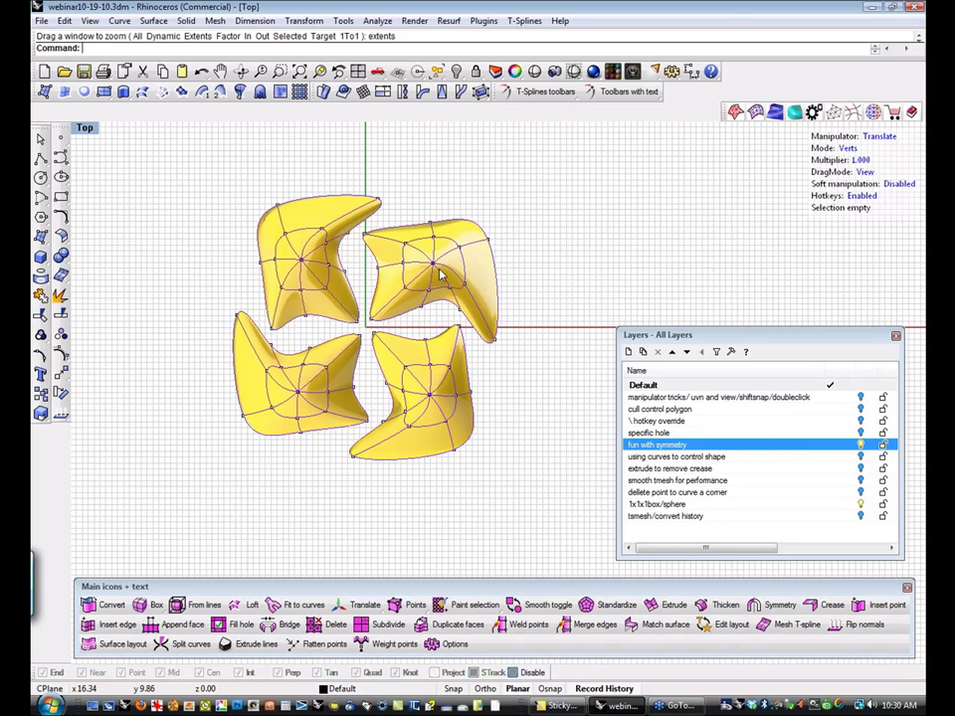
# Switch to object selection and delete the four symmetric shapes.
pyautogui.moveTo(132, 166); pyautogui.dragTo(539, 504)
pyautogui.press('Delete')
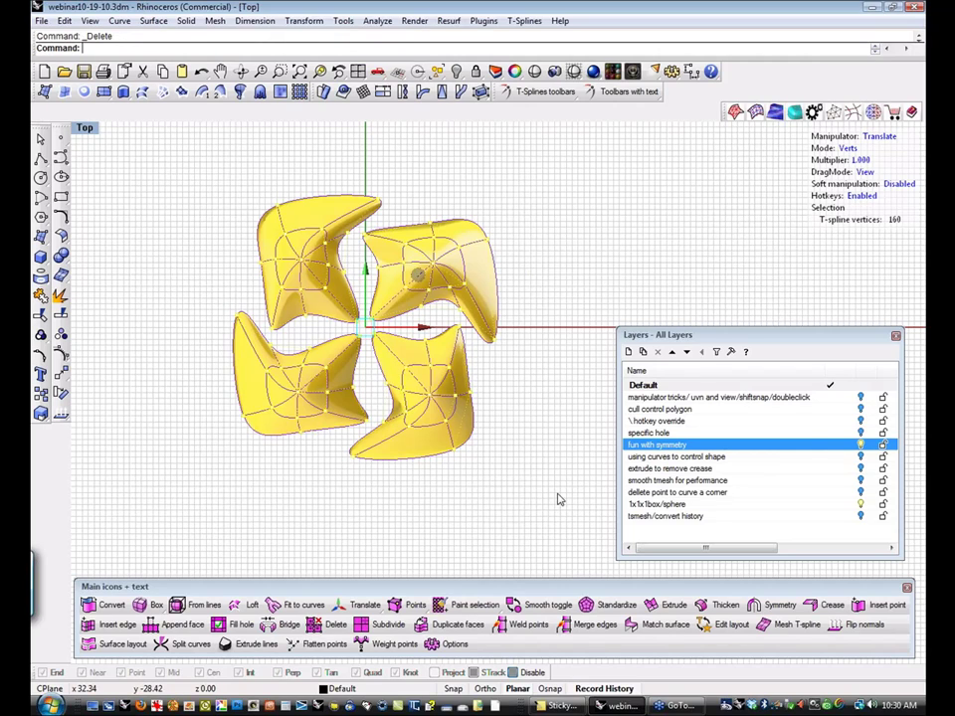
pyautogui.click(849, 147)
pyautogui.click(848, 148)
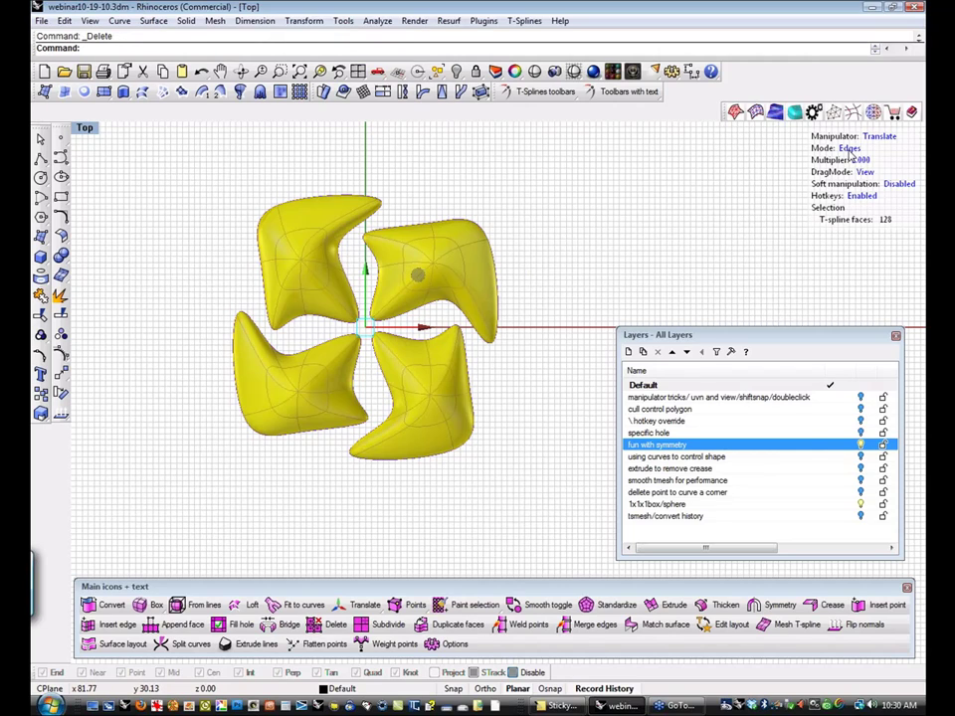
pyautogui.click(848, 147)
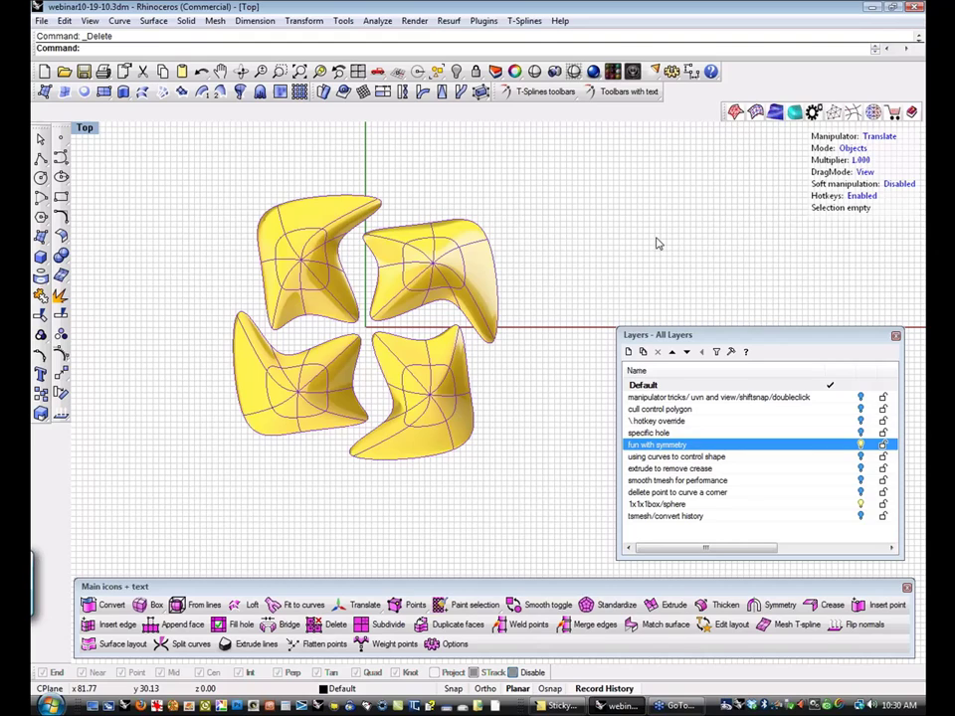
pyautogui.click(479, 279)
pyautogui.press('Delete')
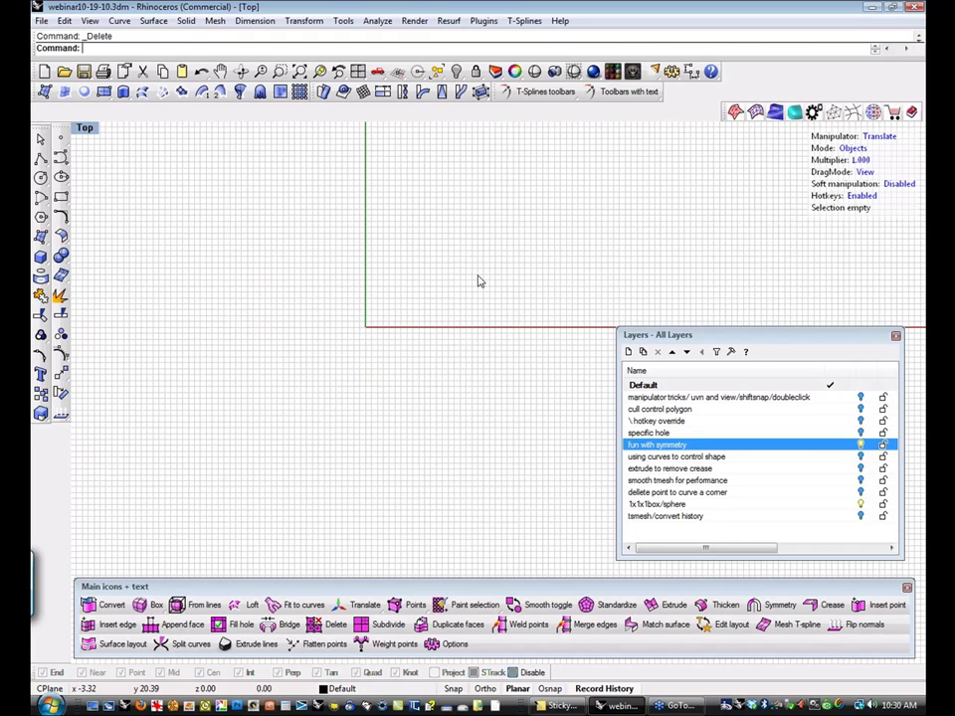
# Create a T-spline sphere of about 7.6 radius at the origin, with radial symmetry in eight segments.
pyautogui.click(159, 613)
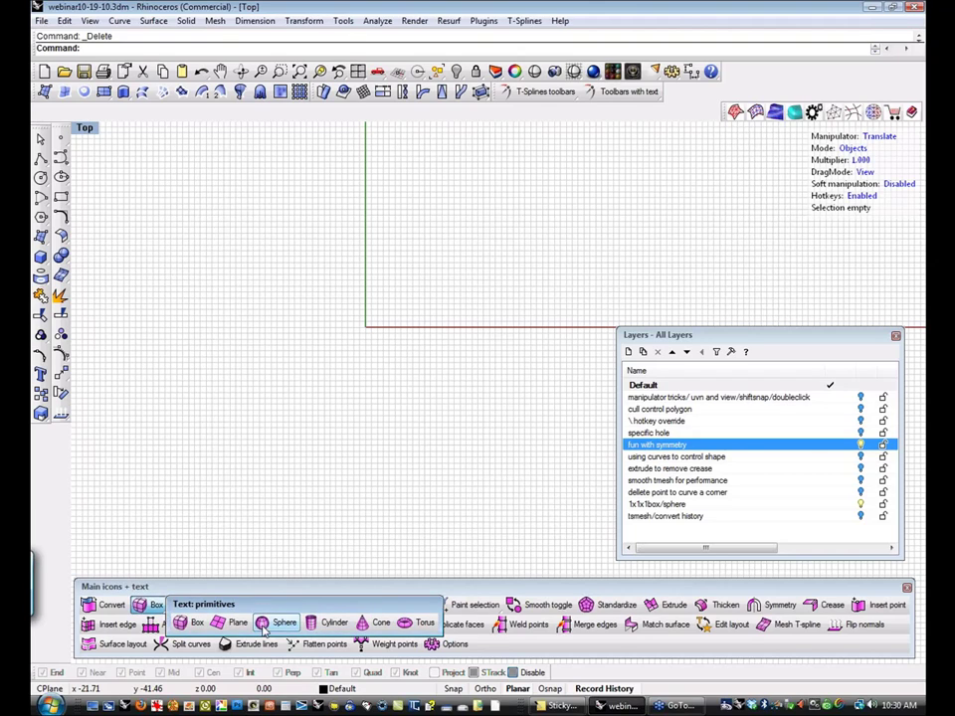
pyautogui.click(269, 627)
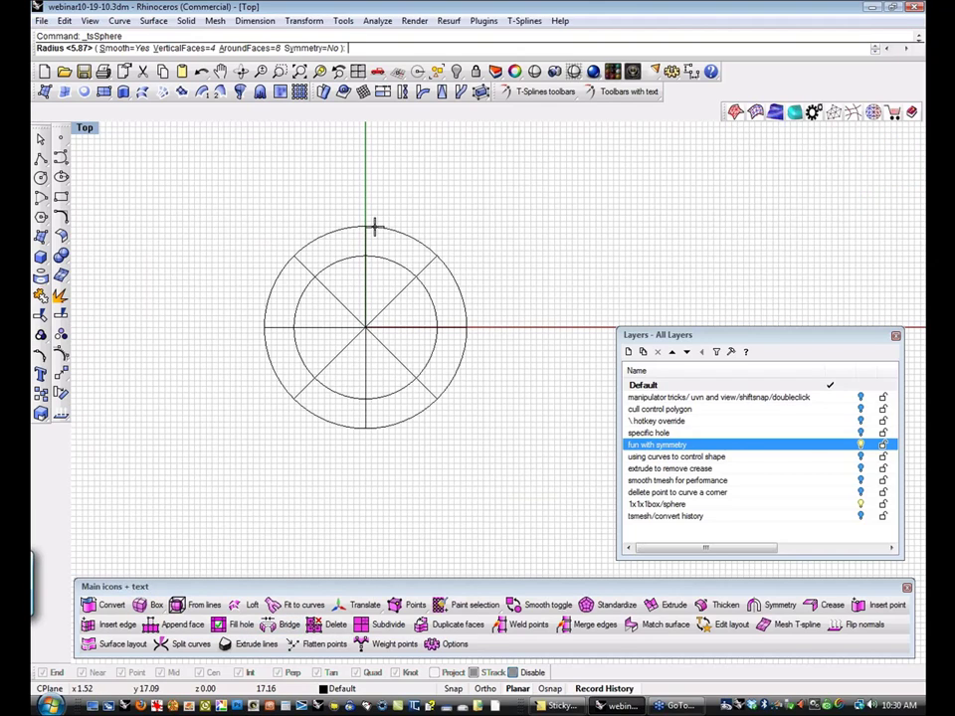
pyautogui.click(323, 48)
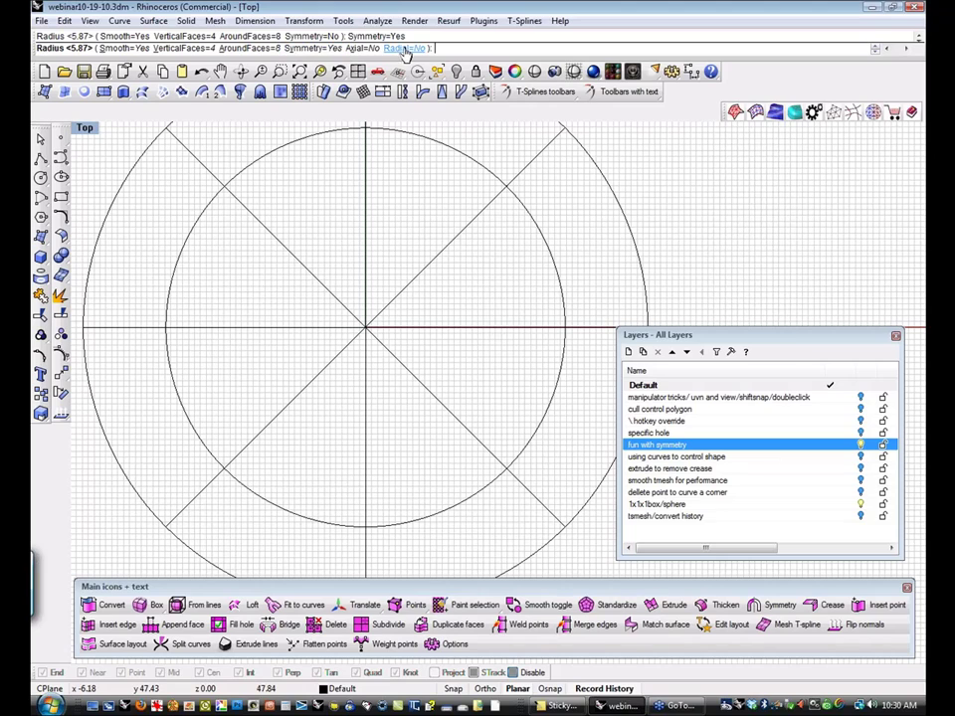
pyautogui.click(403, 48)
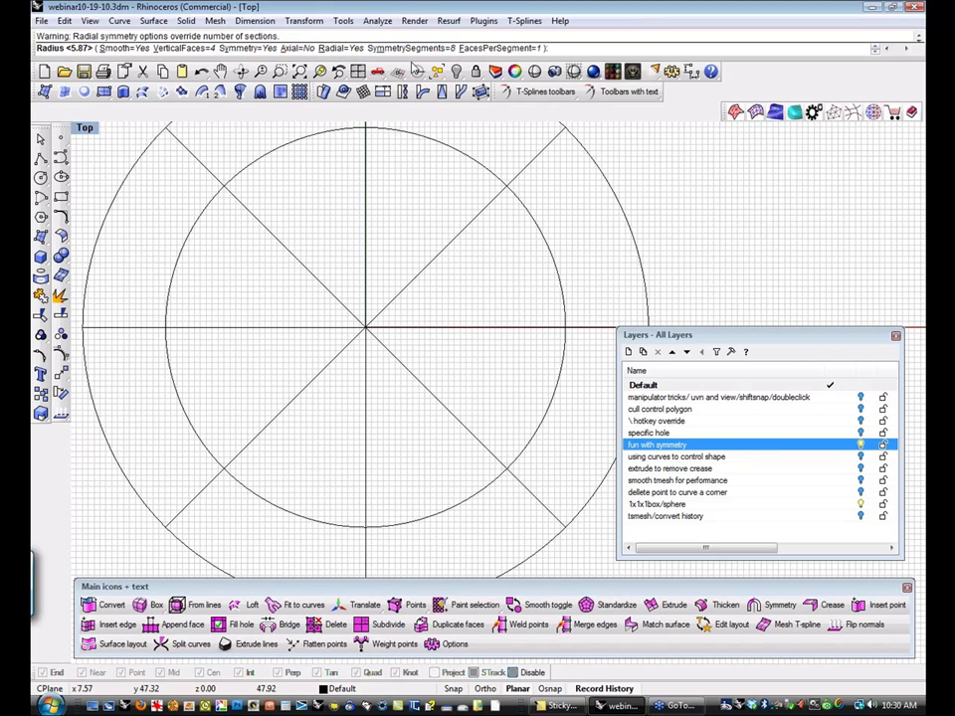
pyautogui.click(377, 286)
pyautogui.click(378, 290)
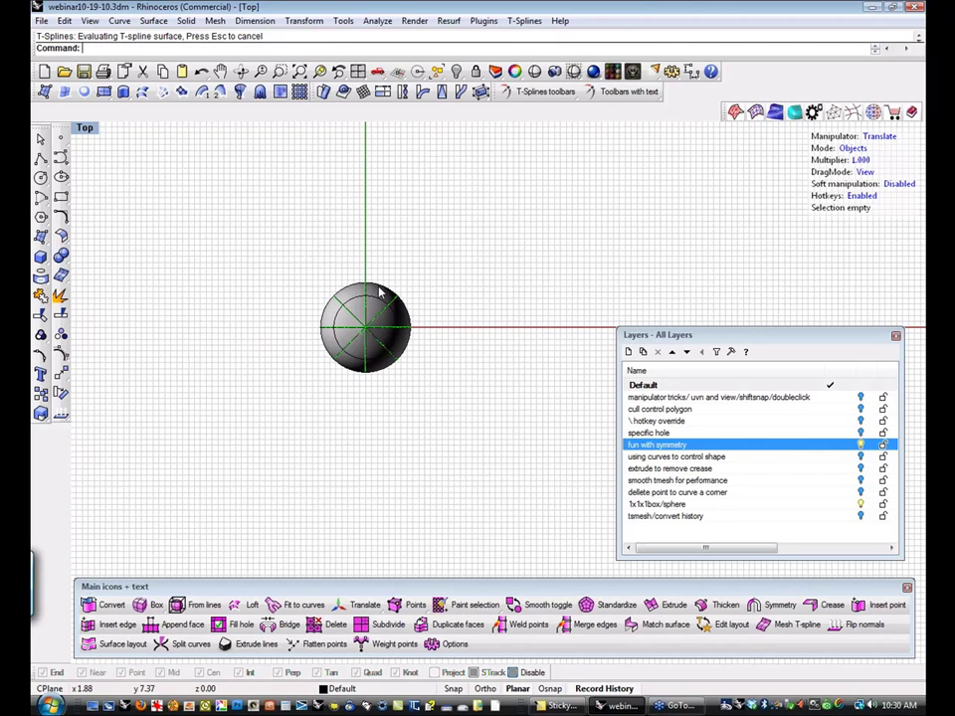
# Try moving the sphere away from the origin, undo the move, and delete the sphere.
pyautogui.click(389, 317)
pyautogui.moveTo(390, 317); pyautogui.dragTo(455, 268)
pyautogui.hotkey('ctrl', 'z')
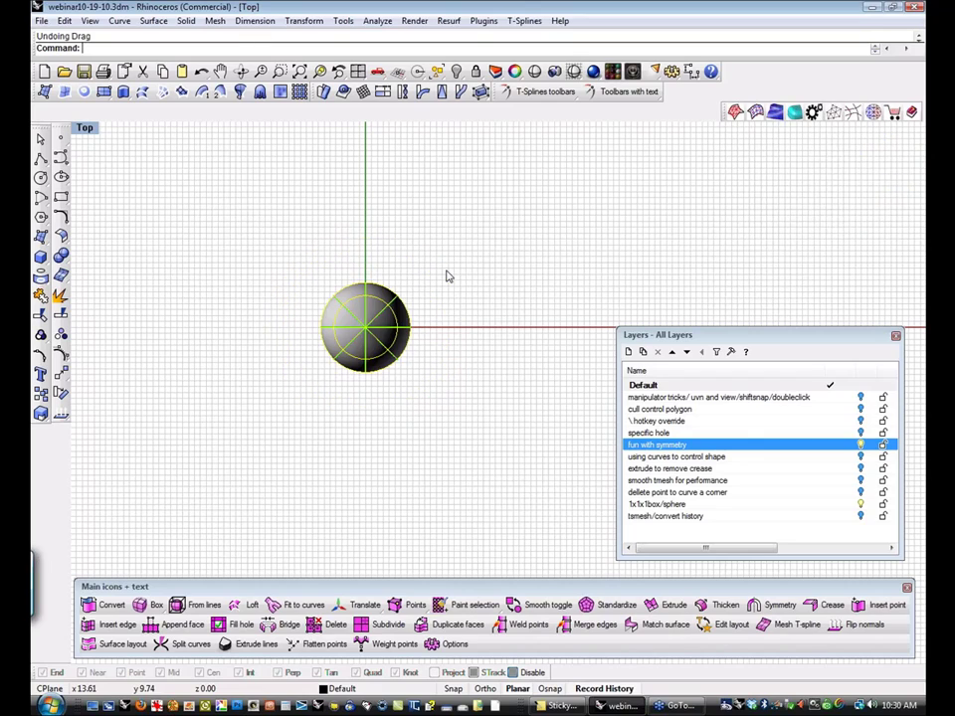
pyautogui.click(468, 293)
pyautogui.moveTo(256, 246); pyautogui.dragTo(465, 448)
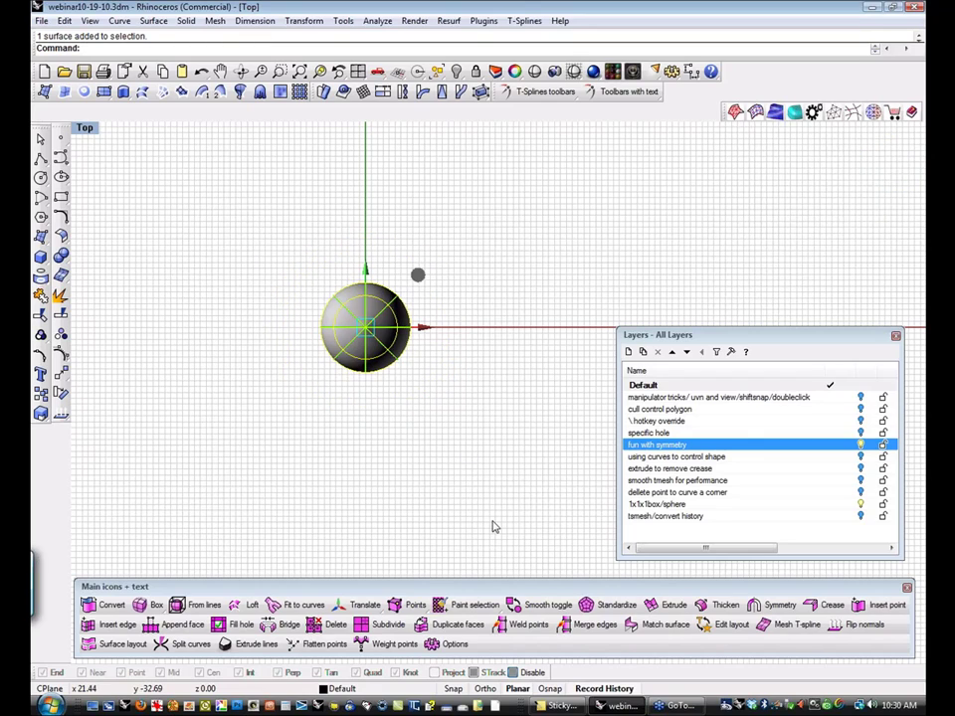
pyautogui.press('Delete')
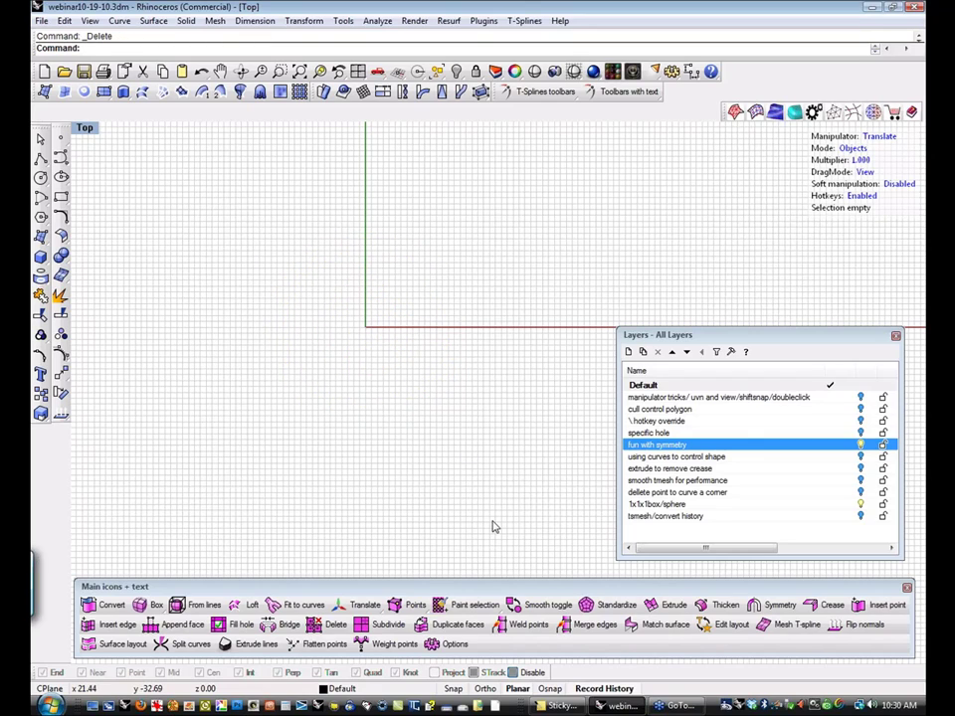
pyautogui.click(151, 605)
pyautogui.click(278, 623)
pyautogui.click(364, 326)
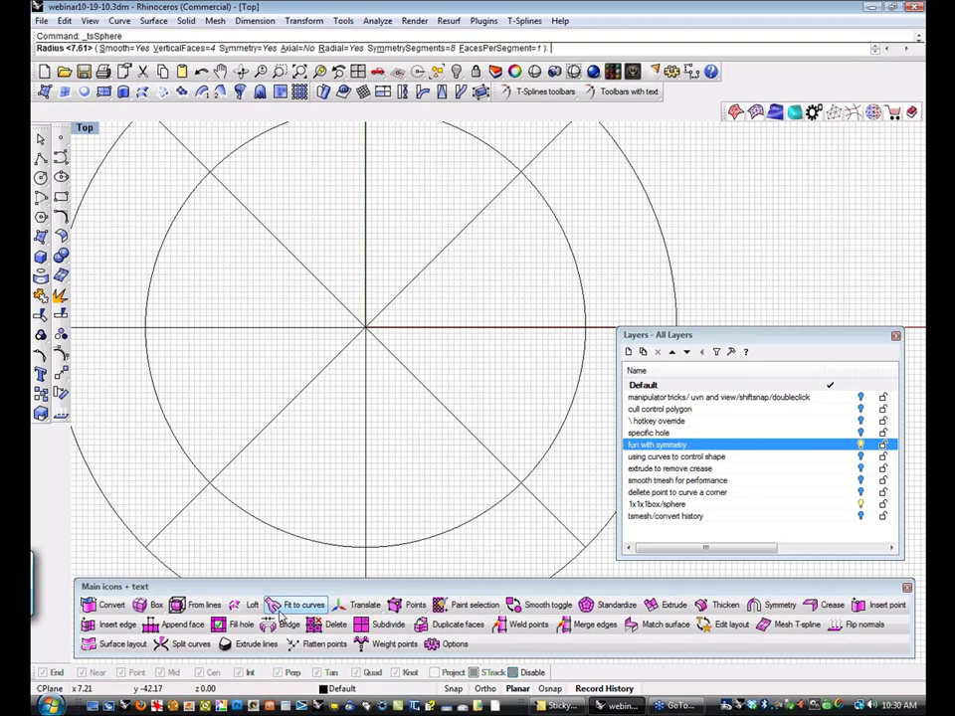
pyautogui.click(427, 330)
pyautogui.hotkey('ctrl', 'z')
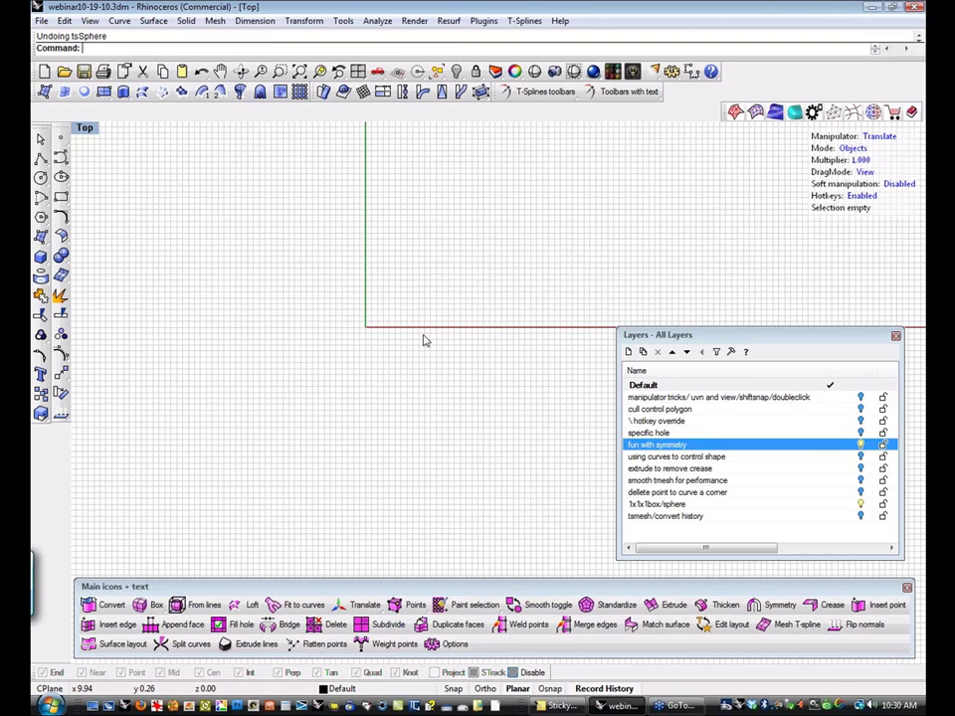
# Create a T-spline sphere at the origin with radial symmetry off, and move it into the +X +Y quadrant.
pyautogui.click(162, 610)
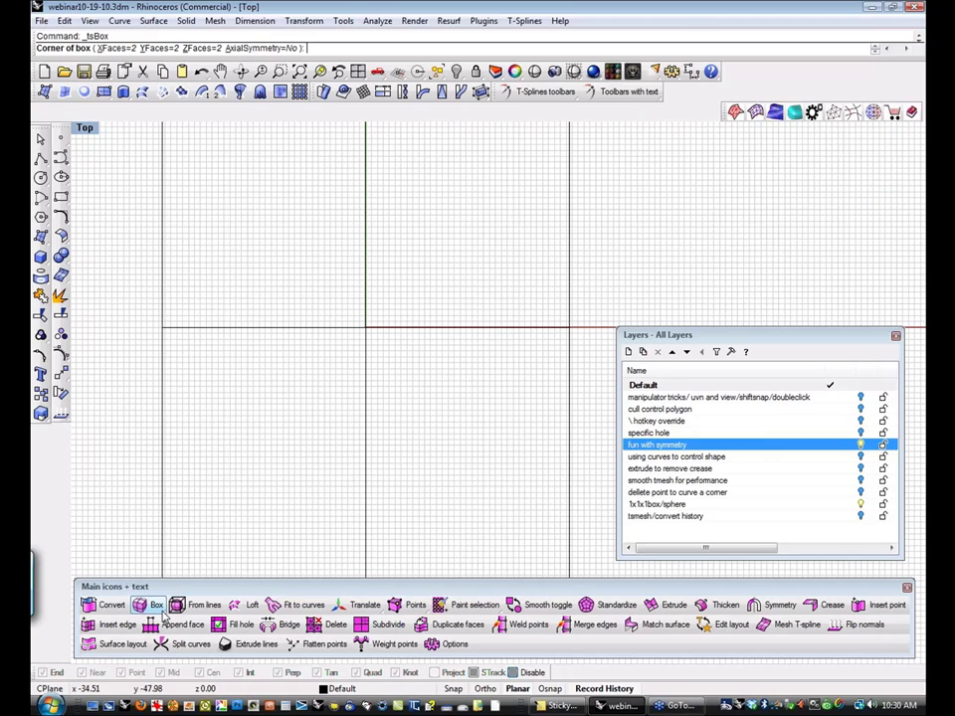
pyautogui.click(279, 623)
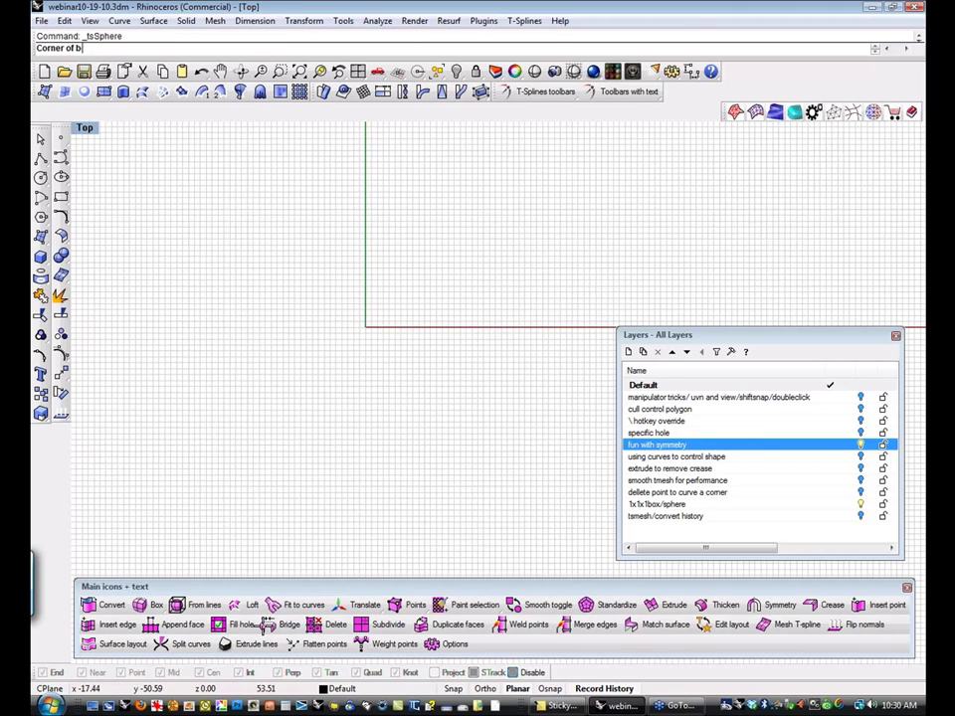
pyautogui.click(365, 326)
pyautogui.click(342, 48)
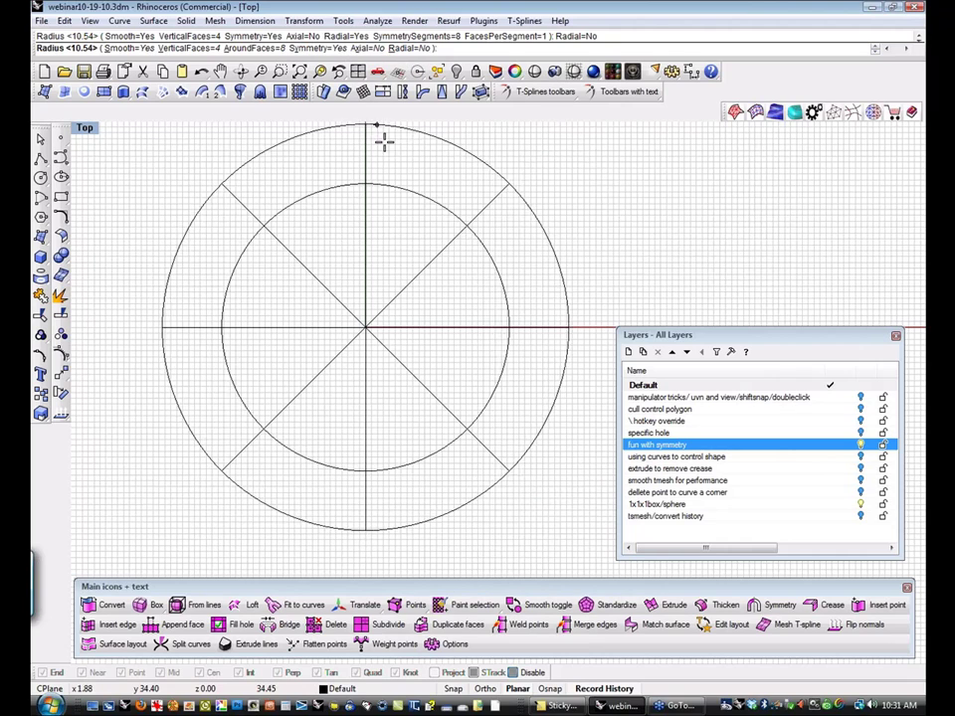
pyautogui.click(388, 268)
pyautogui.moveTo(390, 324); pyautogui.dragTo(512, 221)
pyautogui.moveTo(500, 338); pyautogui.dragTo(465, 399, button='right')
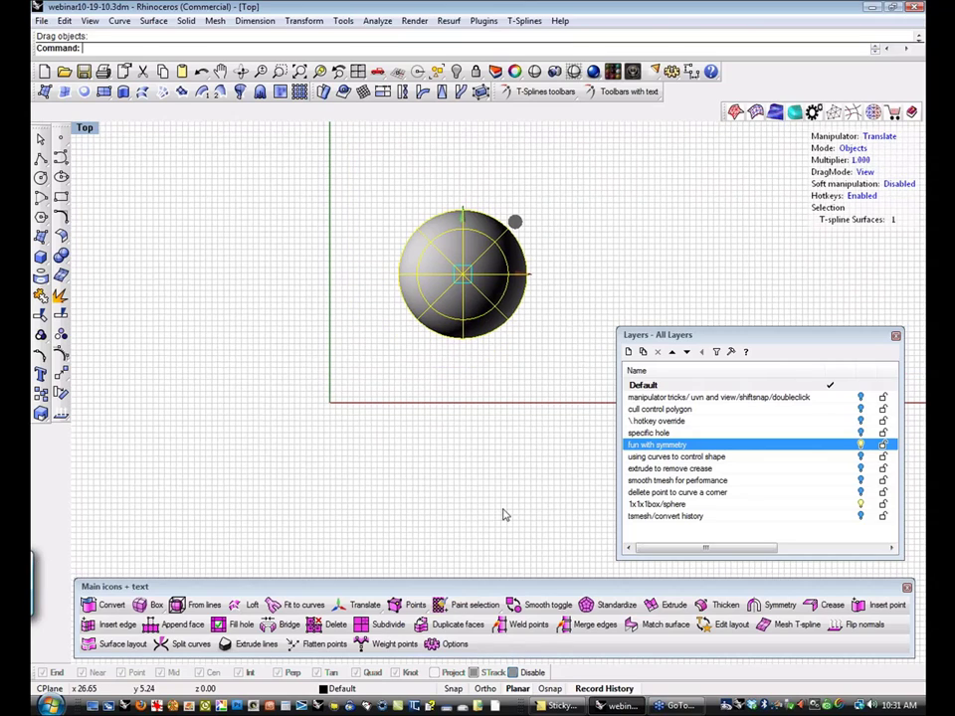
# Apply six-segment radial symmetry in the XY plane to the sphere, and pull the resulting spheres closer to the origin.
pyautogui.click(776, 607)
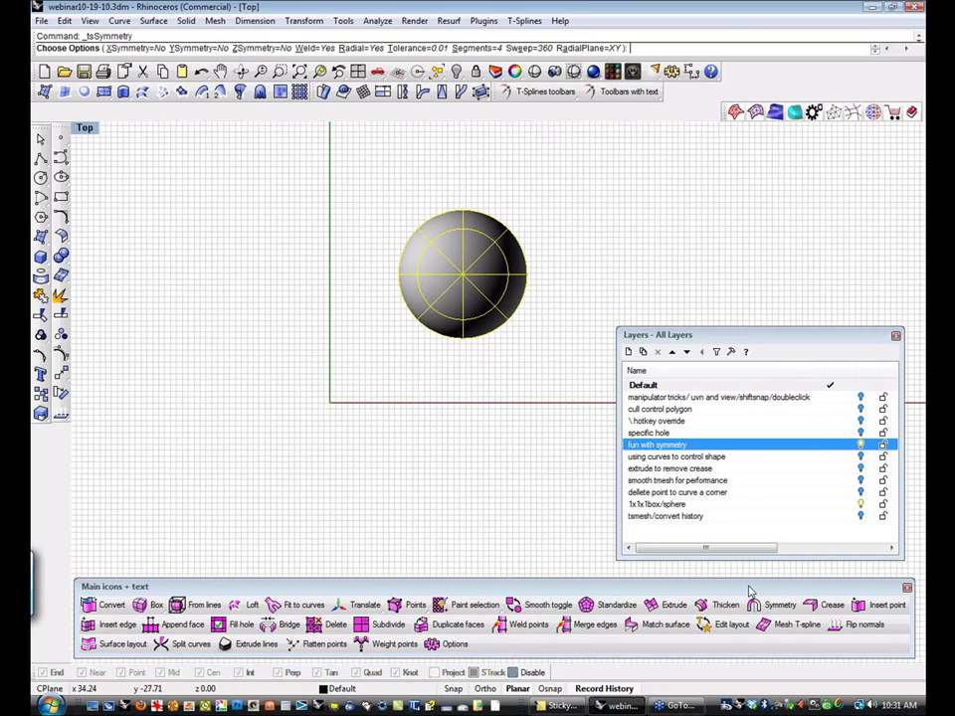
pyautogui.click(479, 49)
pyautogui.write('6')
pyautogui.press('Return')
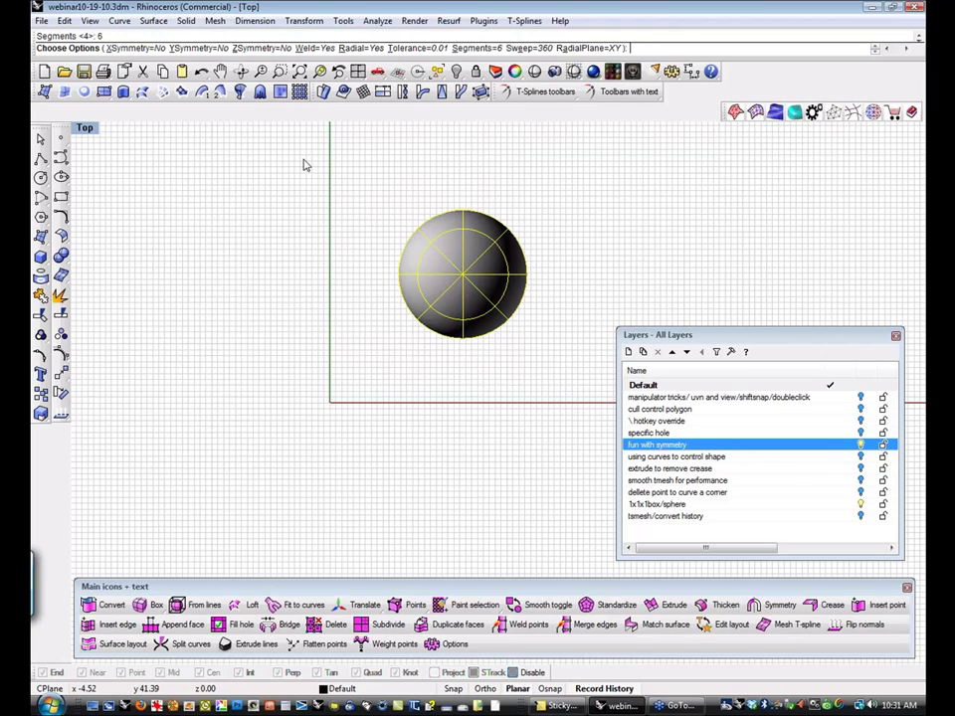
pyautogui.press('Return')
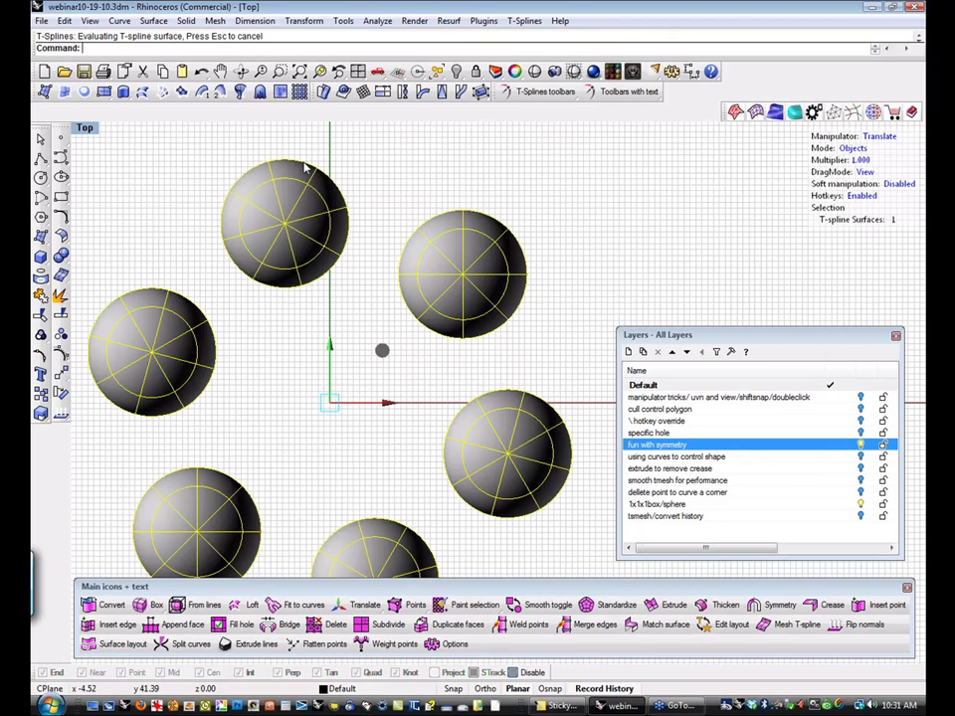
pyautogui.scroll(-3, 330, 401)
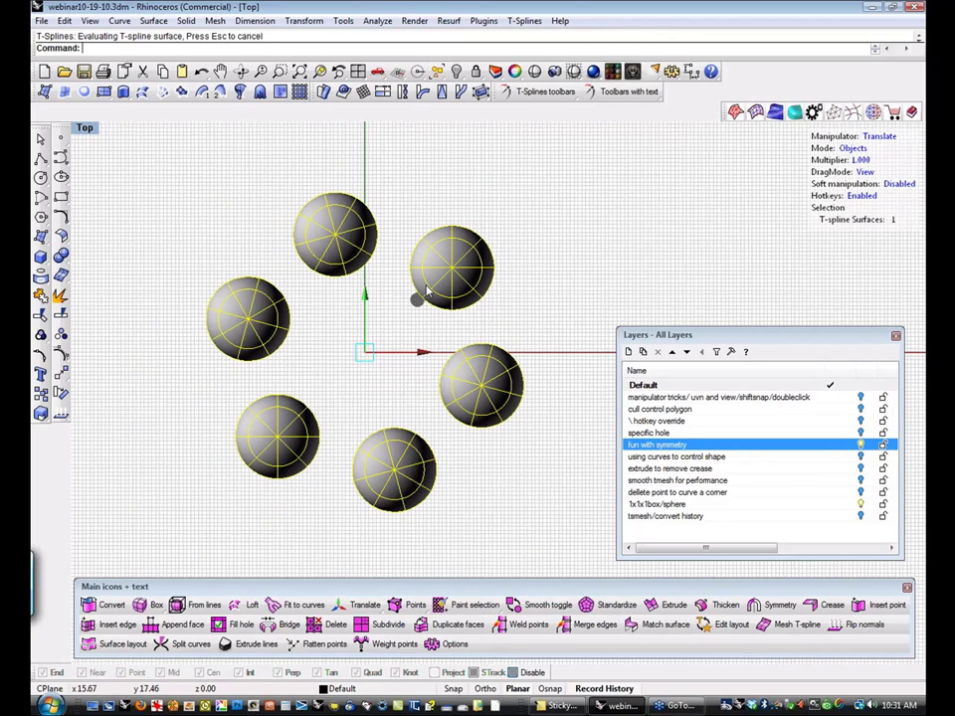
pyautogui.moveTo(426, 290); pyautogui.dragTo(411, 317)
# Switch to vertex editing and pull the outer vertex of the sphere in the +X +Y quadrant away from the origin.
pyautogui.press('a')
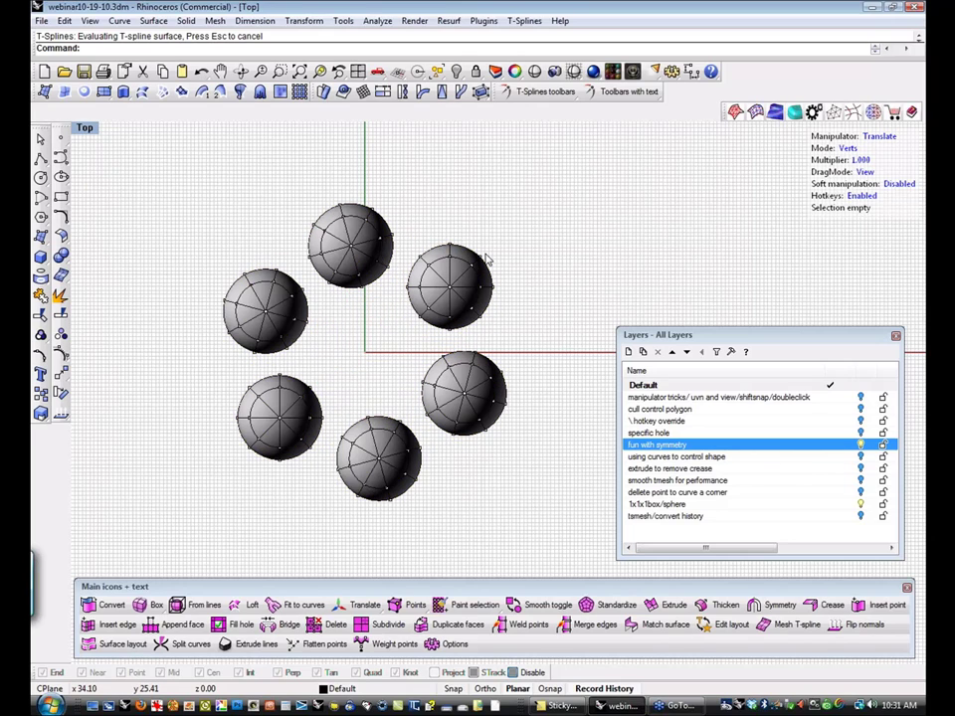
pyautogui.moveTo(485, 261); pyautogui.dragTo(608, 146)
pyautogui.click(487, 324)
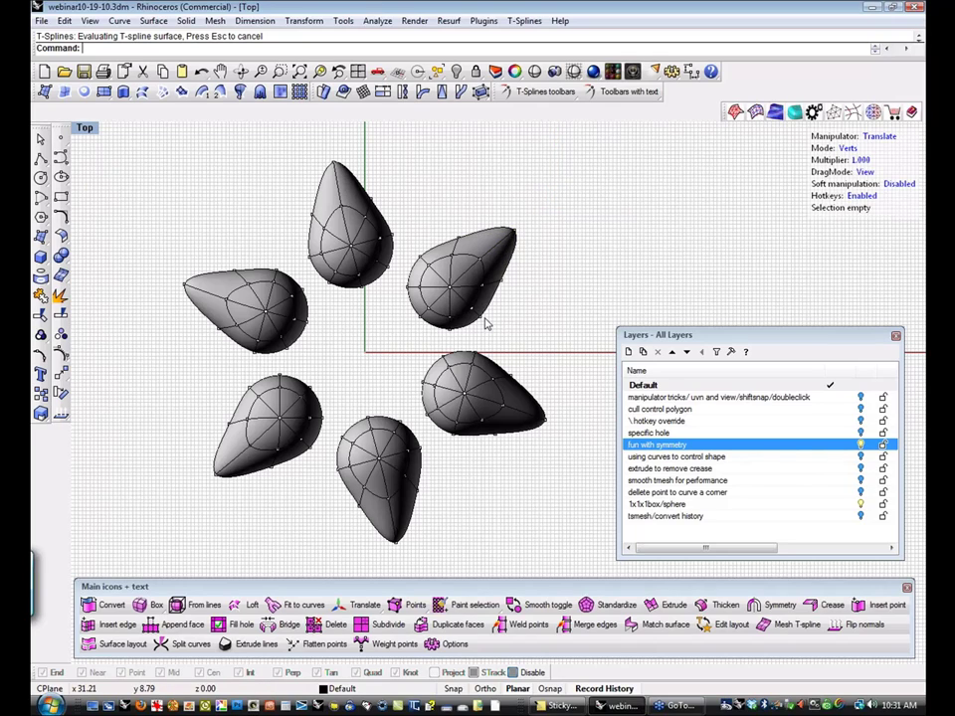
# Pull the same shape's lower outer vertex down near the X axis and its upper inner vertex into the neighbouring shape, and clear the selection.
pyautogui.click(487, 319)
pyautogui.moveTo(535, 269); pyautogui.dragTo(568, 338)
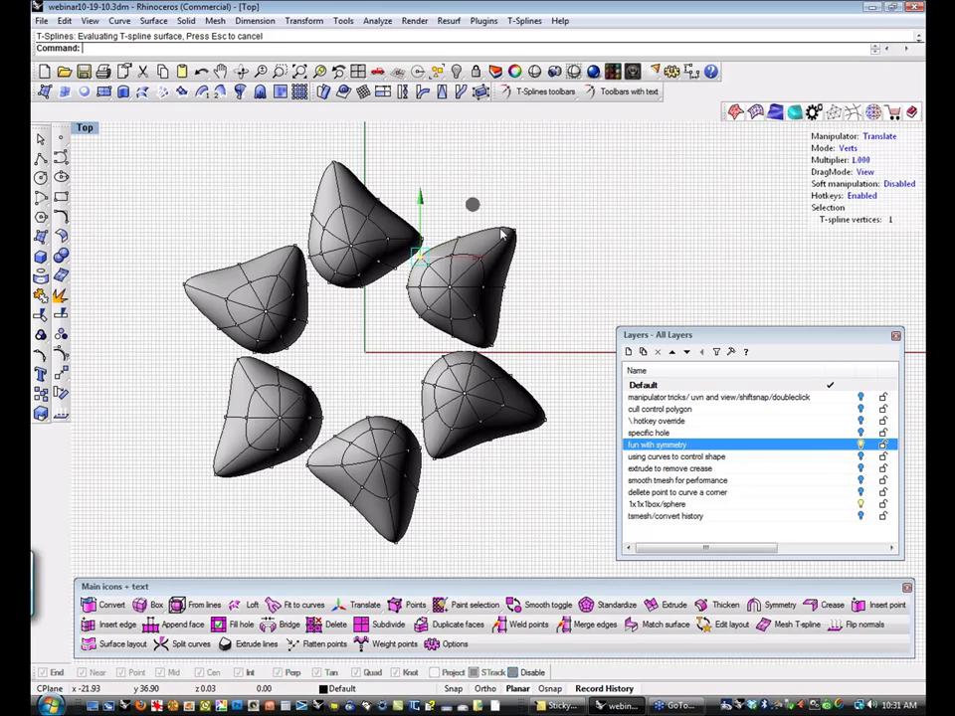
pyautogui.moveTo(471, 204); pyautogui.dragTo(292, 182)
pyautogui.click(581, 323)
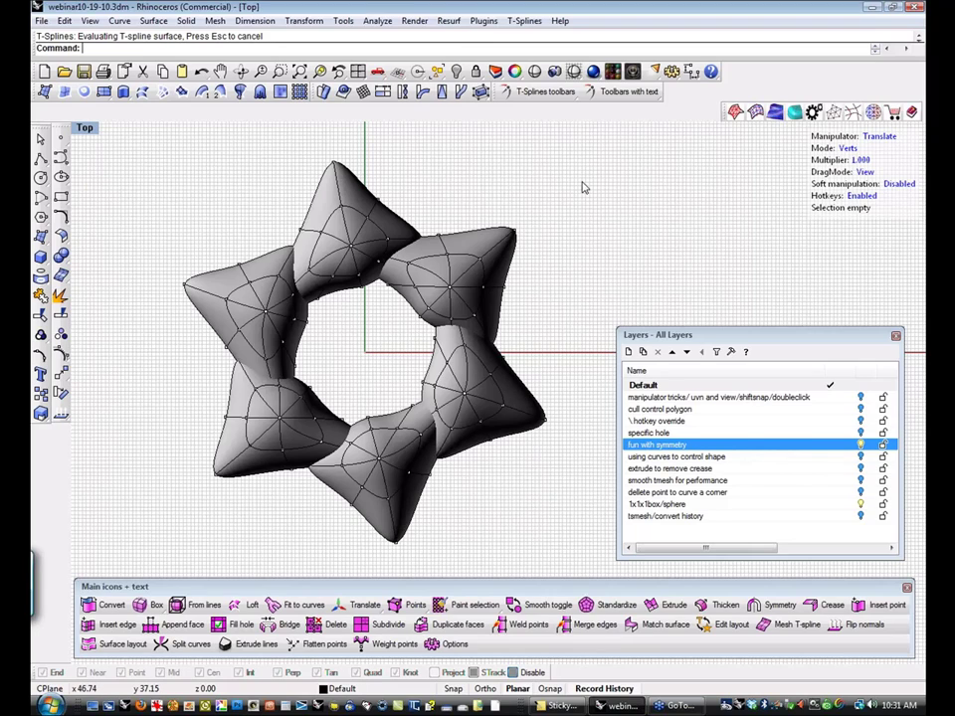
# Switch back to object selection and delete the six-part star shape.
pyautogui.moveTo(582, 182); pyautogui.dragTo(599, 200)
pyautogui.press('Escape')
pyautogui.moveTo(161, 142); pyautogui.dragTo(431, 237)
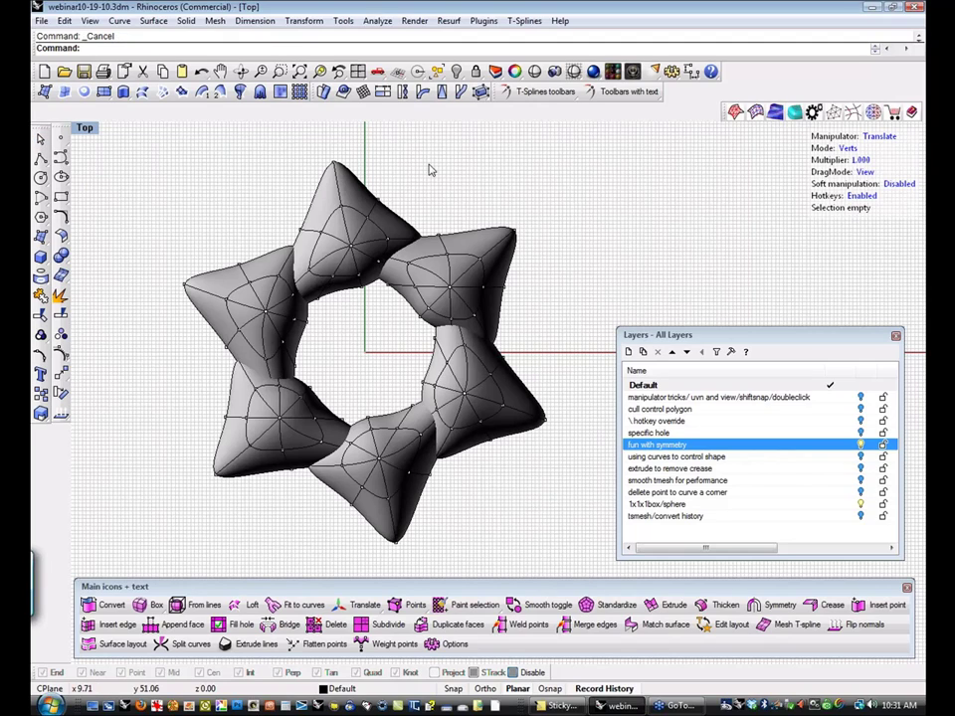
pyautogui.click(848, 148)
pyautogui.click(502, 277)
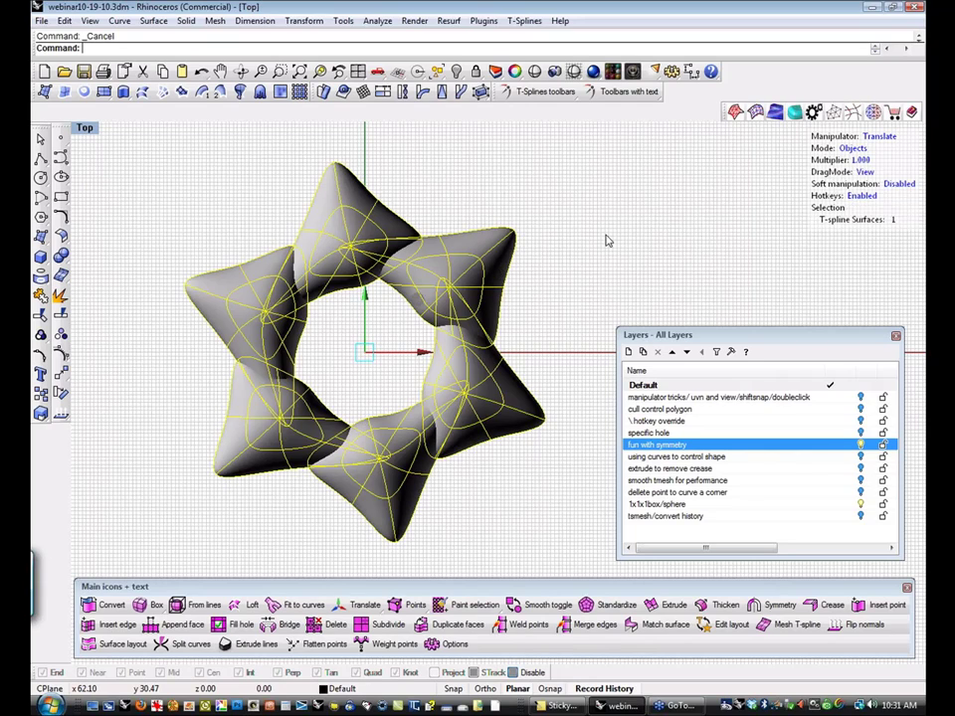
pyautogui.press('Delete')
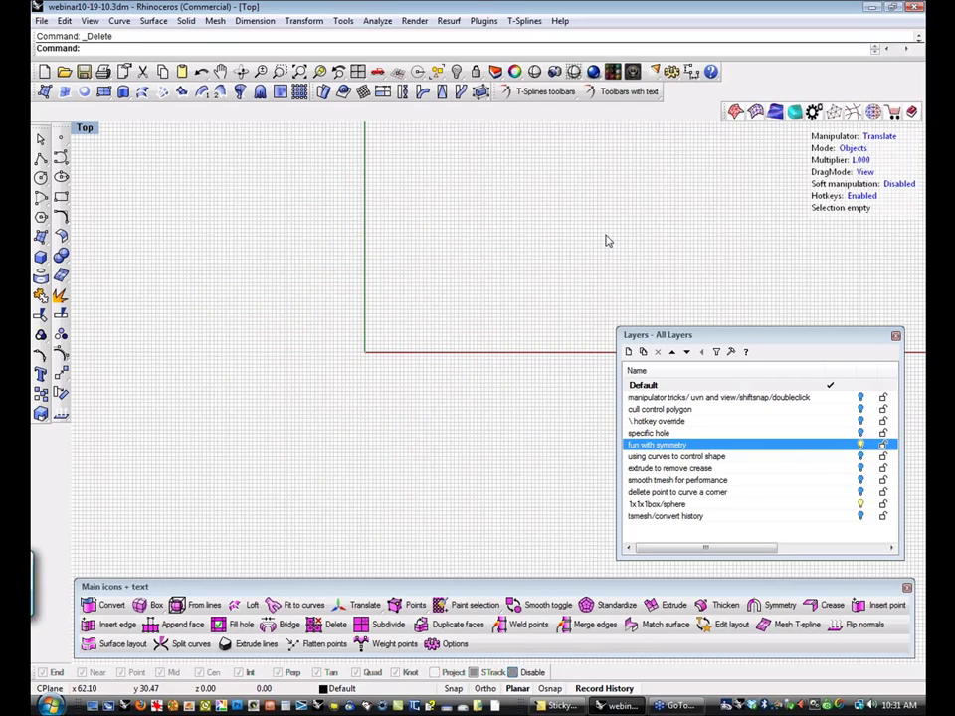
# Create a T-spline torus centred on the origin, with eight-segment radial symmetry and two faces per segment.
pyautogui.click(165, 615)
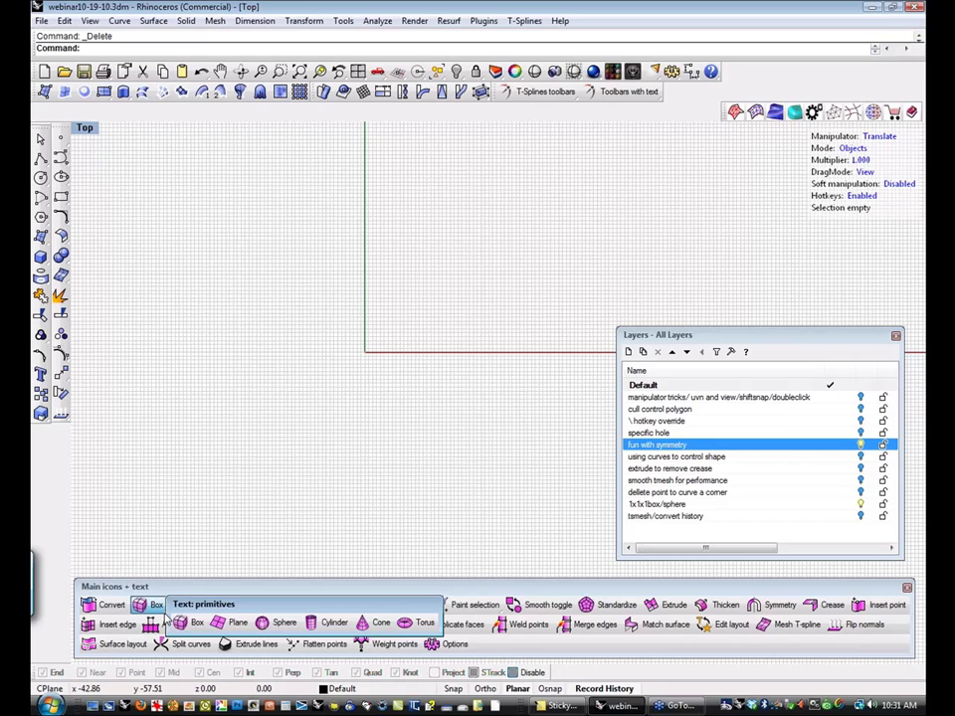
pyautogui.click(424, 623)
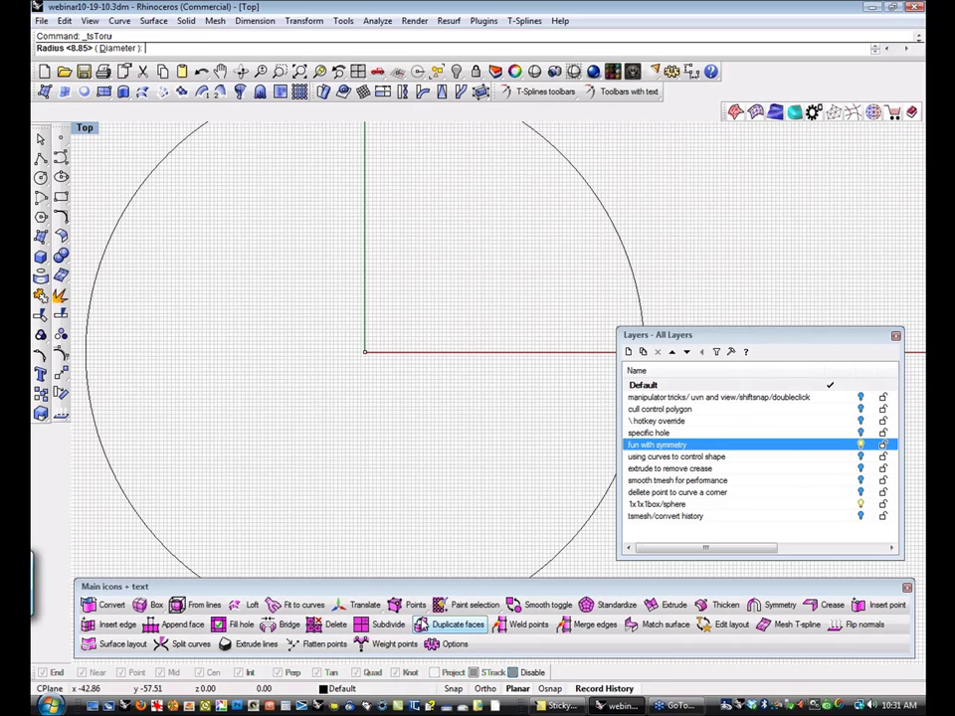
pyautogui.click(436, 455)
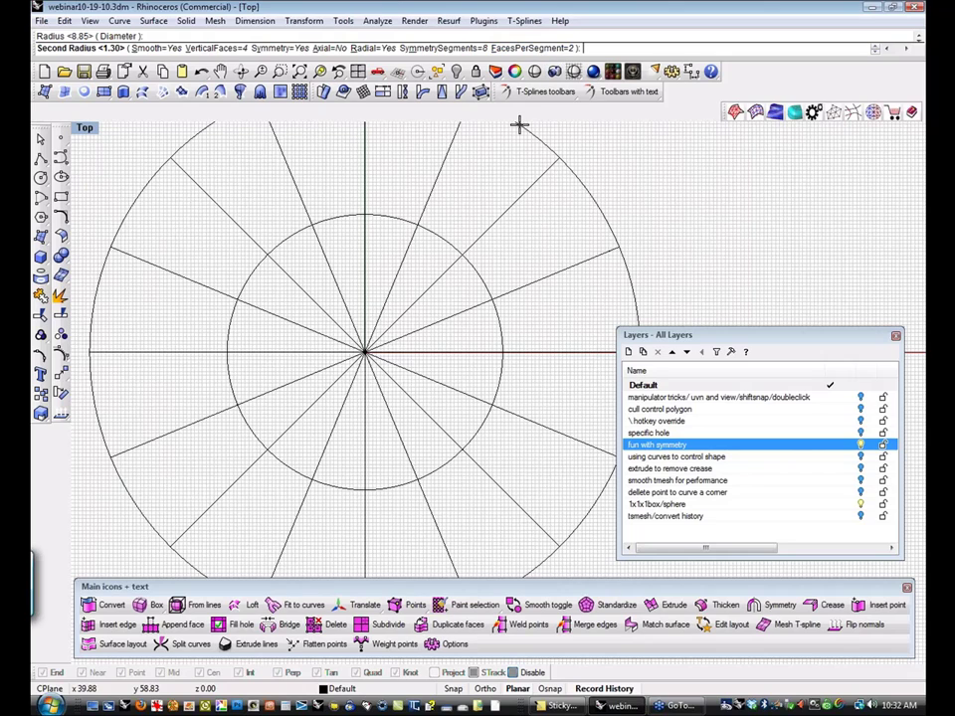
pyautogui.click(471, 233)
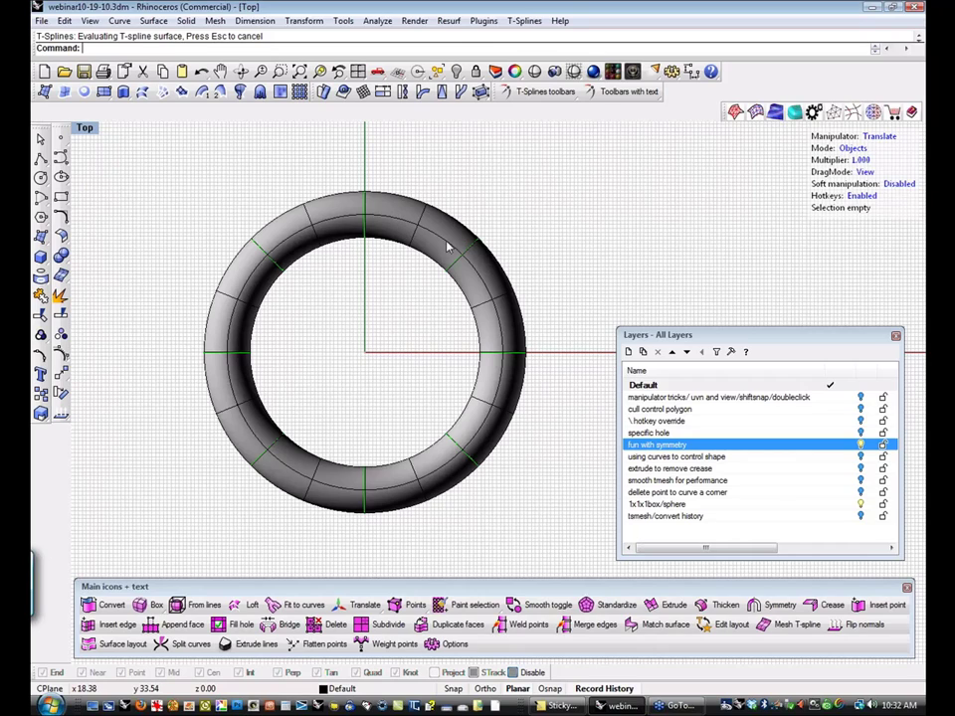
# Switch to the Perspective view and apply a gold material to the torus with AuxPecker.
pyautogui.write('P')
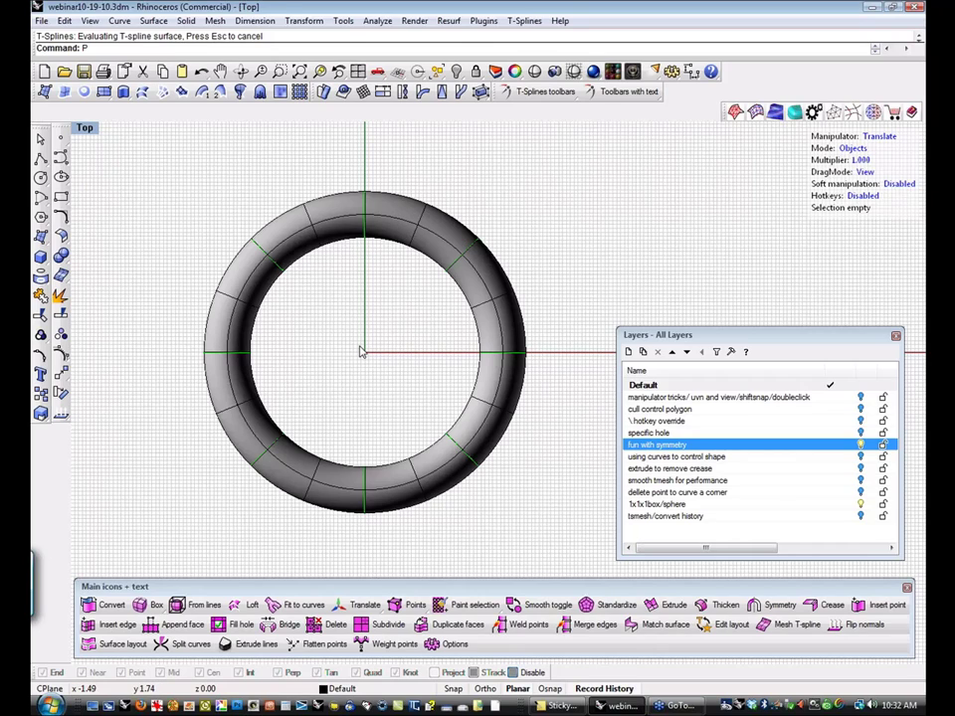
pyautogui.press('Return')
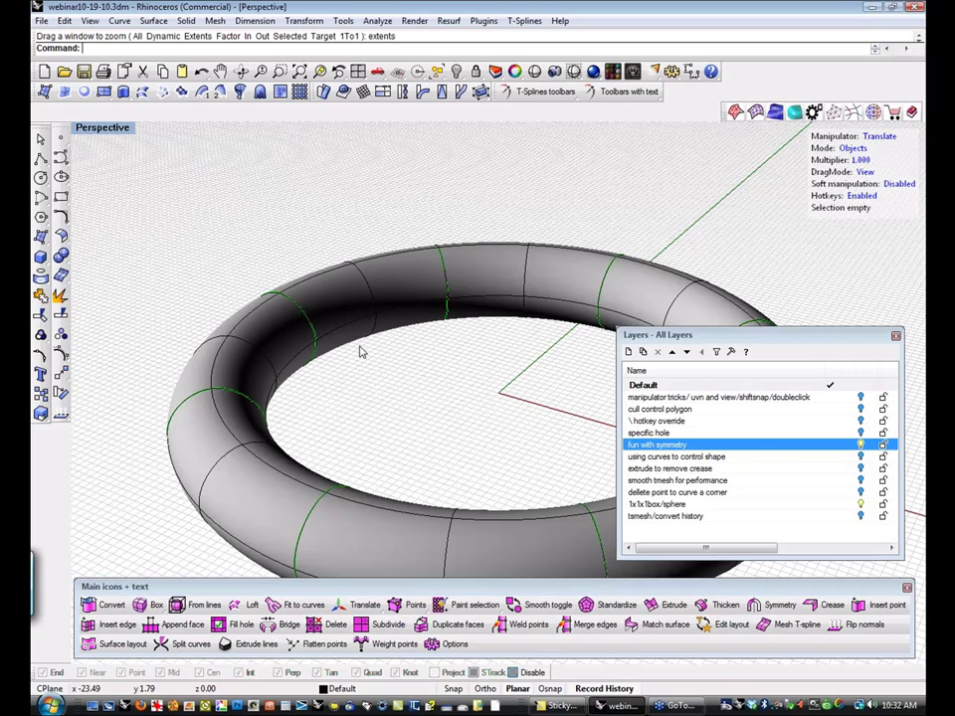
pyautogui.moveTo(361, 351); pyautogui.dragTo(268, 500, button='right')
pyautogui.scroll(-3, 386, 406)
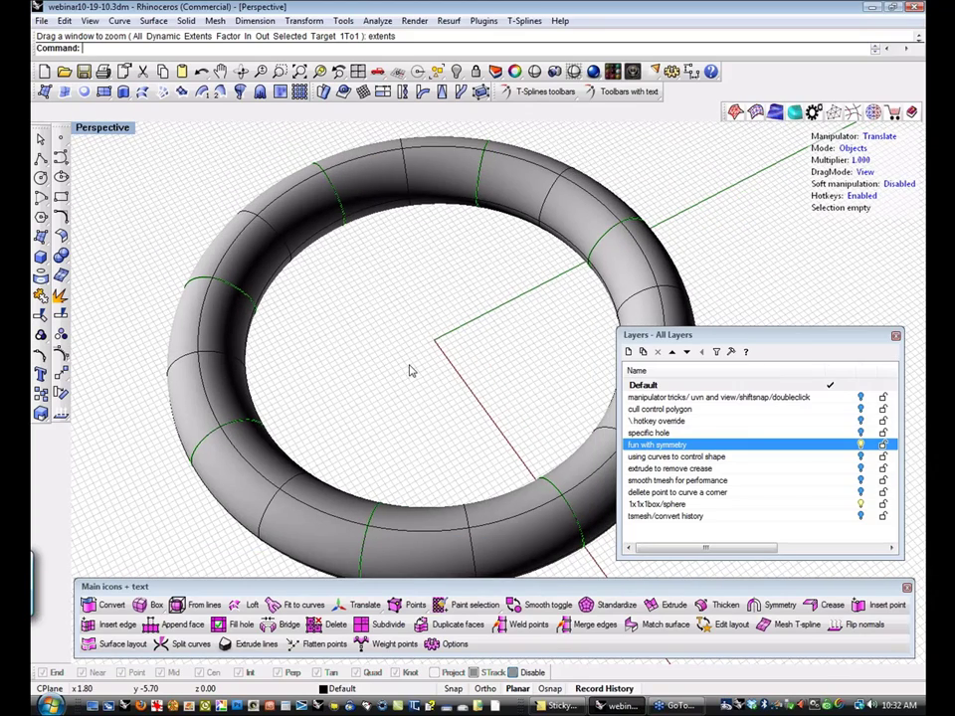
pyautogui.scroll(-3, 408, 370)
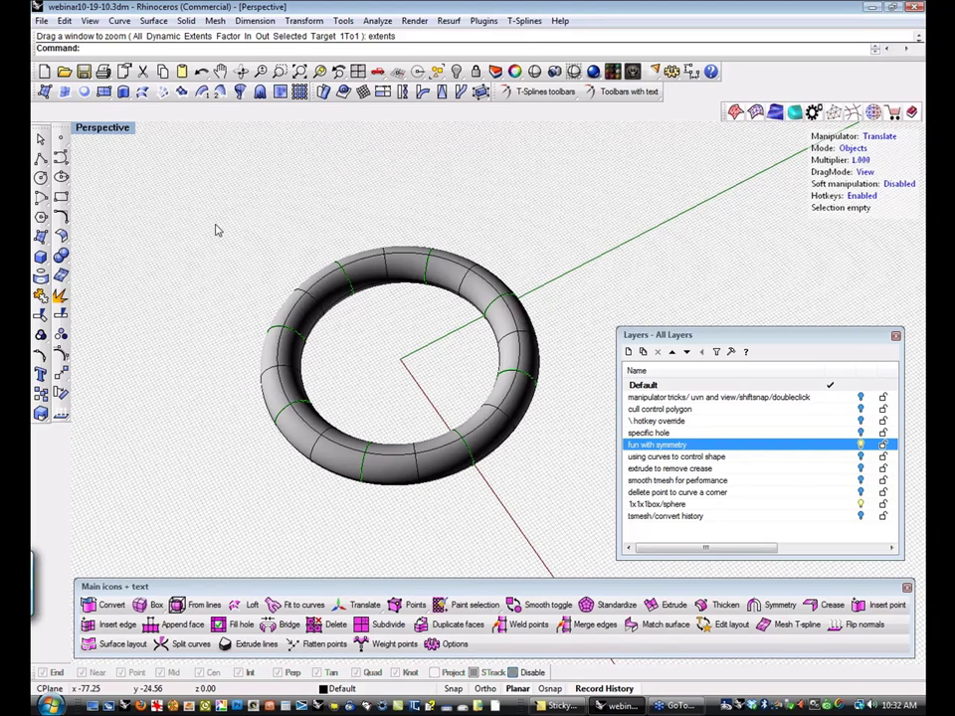
pyautogui.click(451, 304)
pyautogui.click(612, 72)
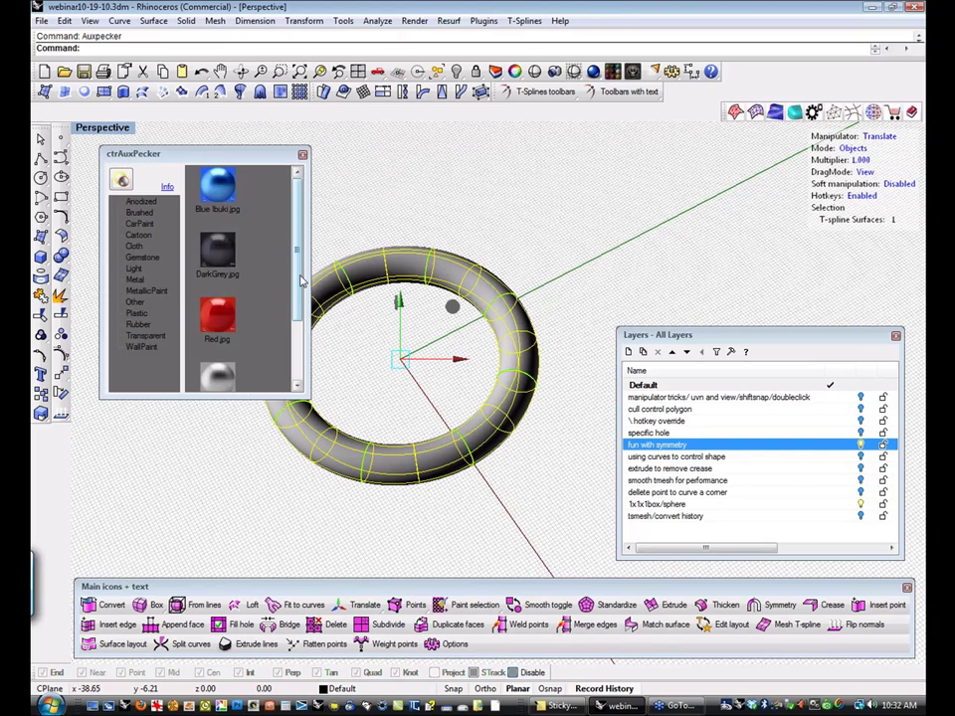
pyautogui.click(123, 180)
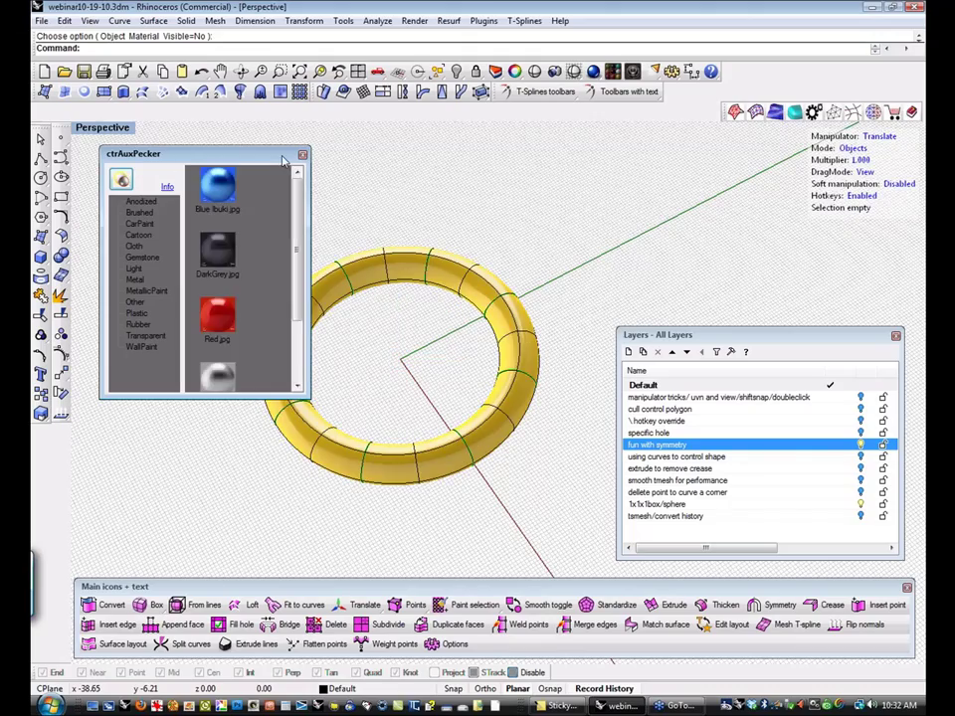
# Close the material browser and, in the Top view, pull a torus vertex on a diagonal symmetry line outward to form eight lobes.
pyautogui.click(302, 154)
pyautogui.keyDown('shift'); pyautogui.moveTo(395, 234); pyautogui.dragTo(336, 379, button='right'); pyautogui.keyUp('shift')
pyautogui.hotkey('ctrl', 'F1')
pyautogui.hotkey('ctrl', 'shift', 'e')
pyautogui.scroll(-4, 386, 392)
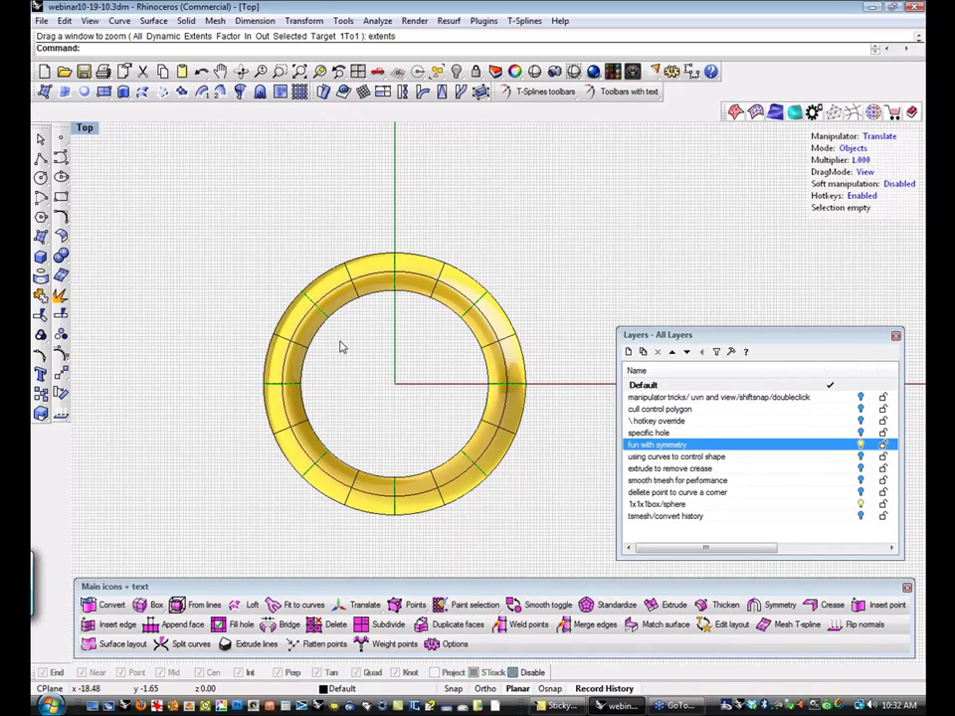
pyautogui.press('a')
pyautogui.click(486, 293)
pyautogui.moveTo(541, 238)
pyautogui.mouseDown()
pyautogui.moveTo(601, 216)
pyautogui.moveTo(630, 183)
pyautogui.moveTo(575, 222)
pyautogui.moveTo(575, 183)
pyautogui.moveTo(511, 158)
pyautogui.moveTo(592, 180)
pyautogui.moveTo(567, 172)
pyautogui.mouseUp()
# In the Perspective view, raise a vertex midway between two lobes well above the ring to make the rim wavy.
pyautogui.write('P')
pyautogui.press('Return')
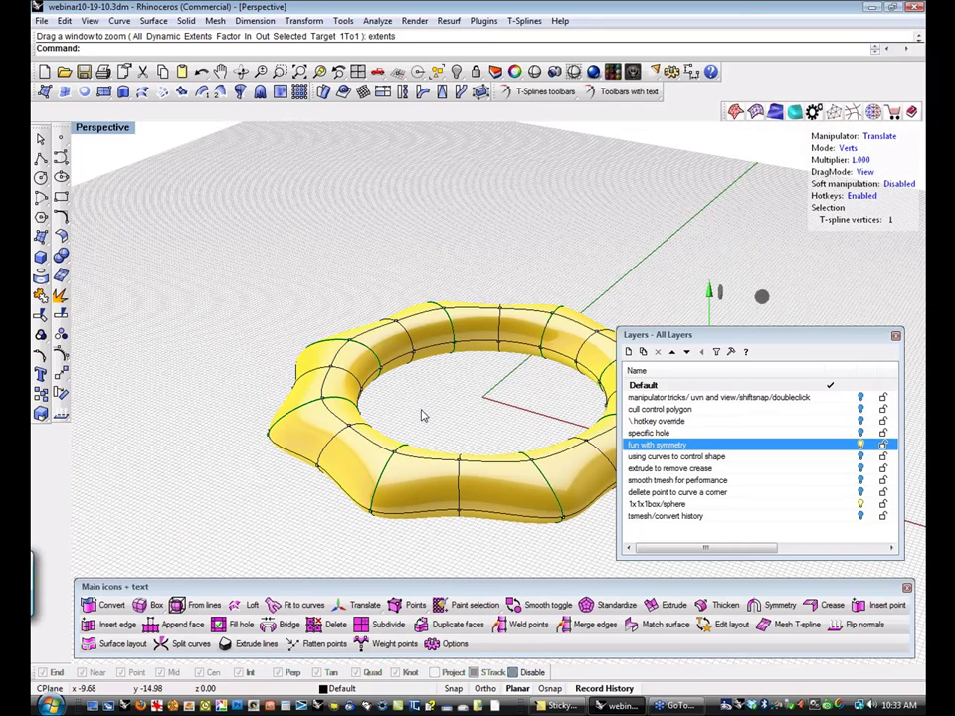
pyautogui.scroll(-3, 424, 416)
pyautogui.keyDown('shift'); pyautogui.moveTo(424, 416); pyautogui.dragTo(299, 405, button='right'); pyautogui.keyUp('shift')
pyautogui.click(459, 469)
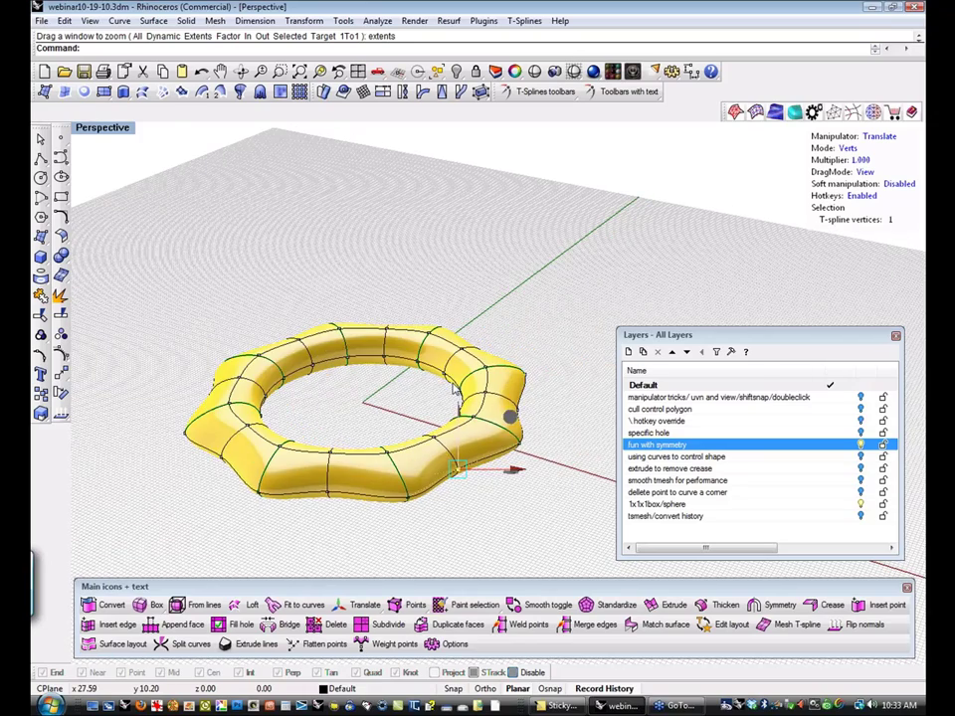
pyautogui.moveTo(457, 411); pyautogui.dragTo(428, 225)
pyautogui.moveTo(472, 496); pyautogui.dragTo(558, 310, button='right')
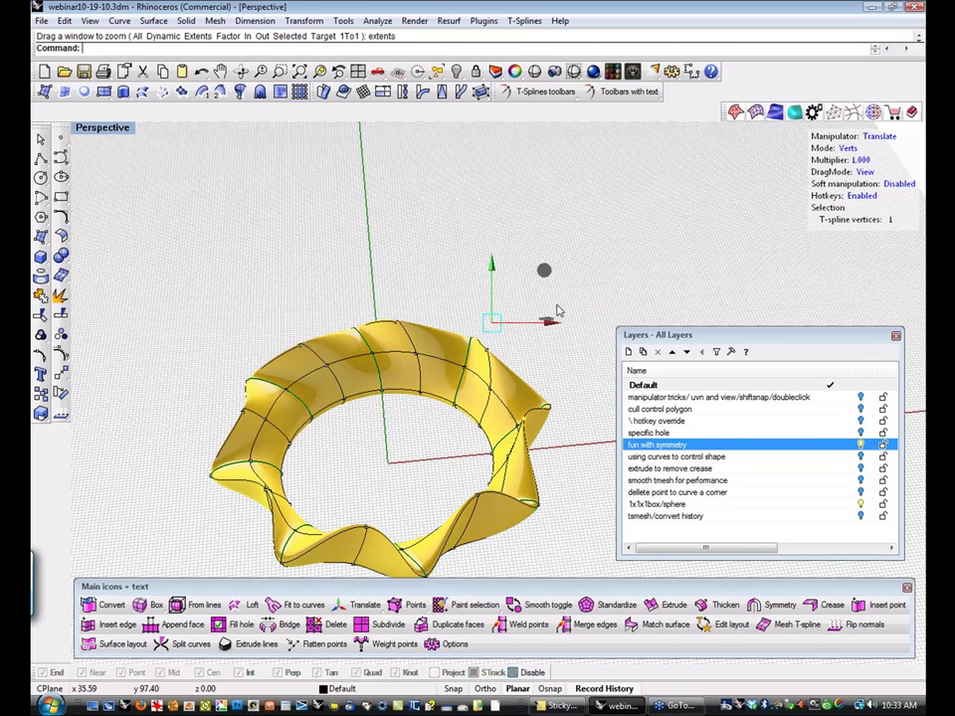
# Adjust the raised vertex in UVN drag mode, then pull a lower vertex of the ring outward in World drag mode.
pyautogui.click(866, 172)
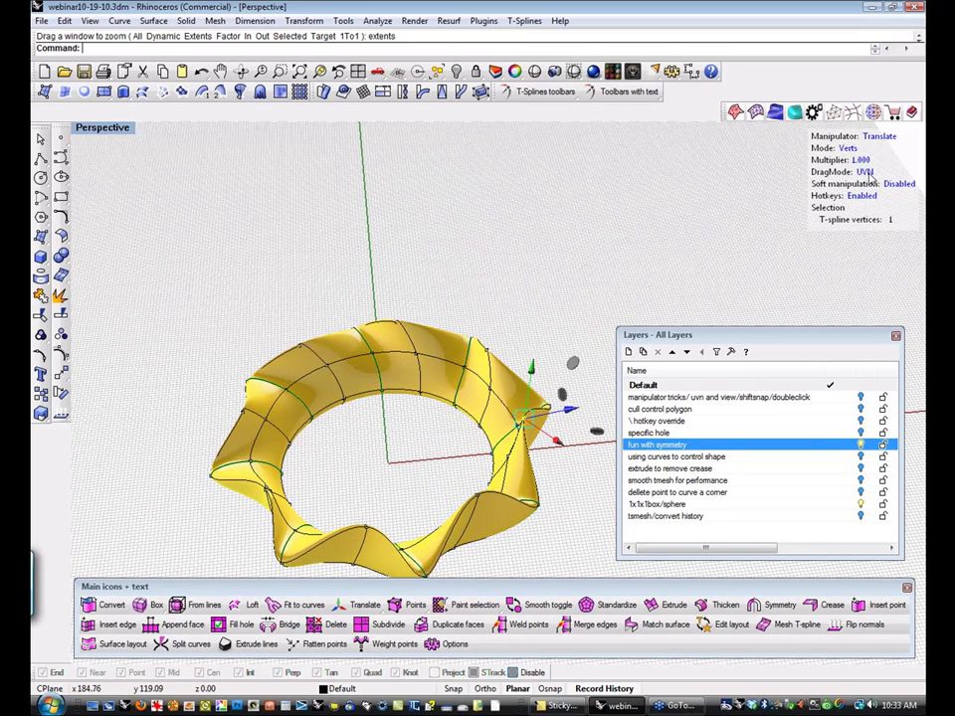
pyautogui.moveTo(569, 379); pyautogui.dragTo(512, 417)
pyautogui.click(406, 458)
pyautogui.moveTo(400, 456); pyautogui.dragTo(427, 370, button='right')
pyautogui.click(421, 357)
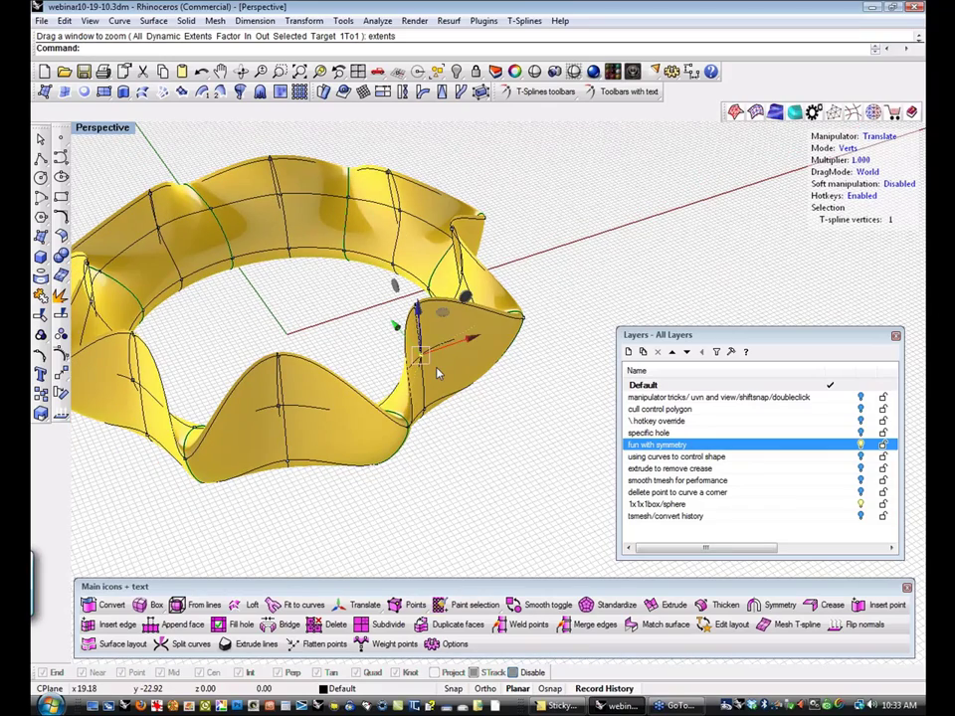
pyautogui.moveTo(422, 357); pyautogui.dragTo(550, 470)
pyautogui.click(424, 409)
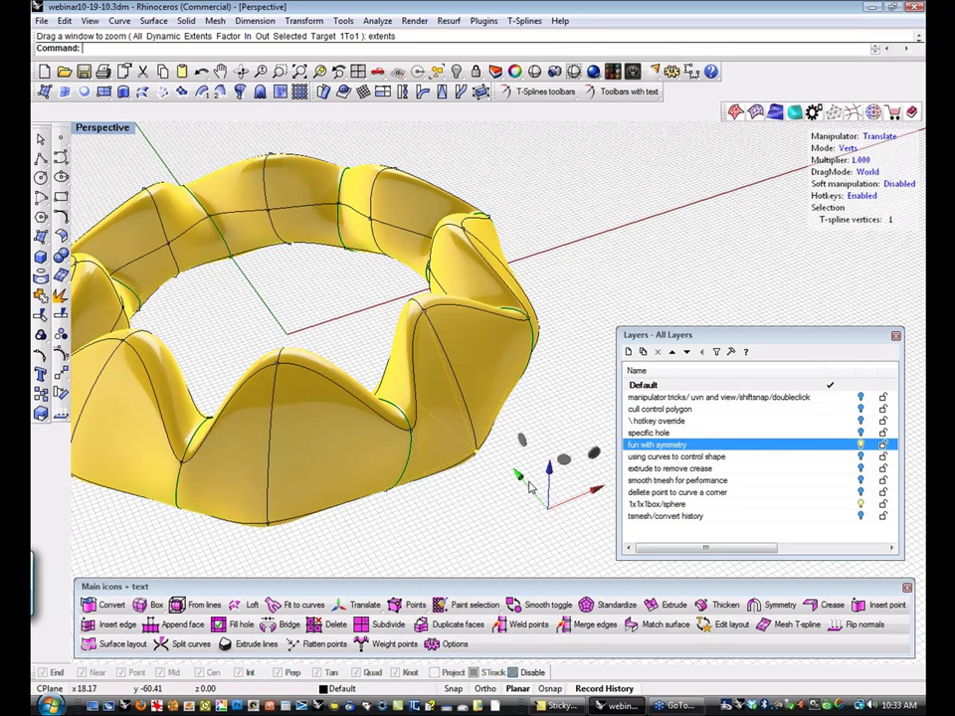
# Shift a ring vertex horizontally, seen from above, to twist the lobes, and clear the selection.
pyautogui.moveTo(514, 457); pyautogui.dragTo(503, 321, button='right')
pyautogui.click(434, 346)
pyautogui.moveTo(429, 272); pyautogui.dragTo(398, 246)
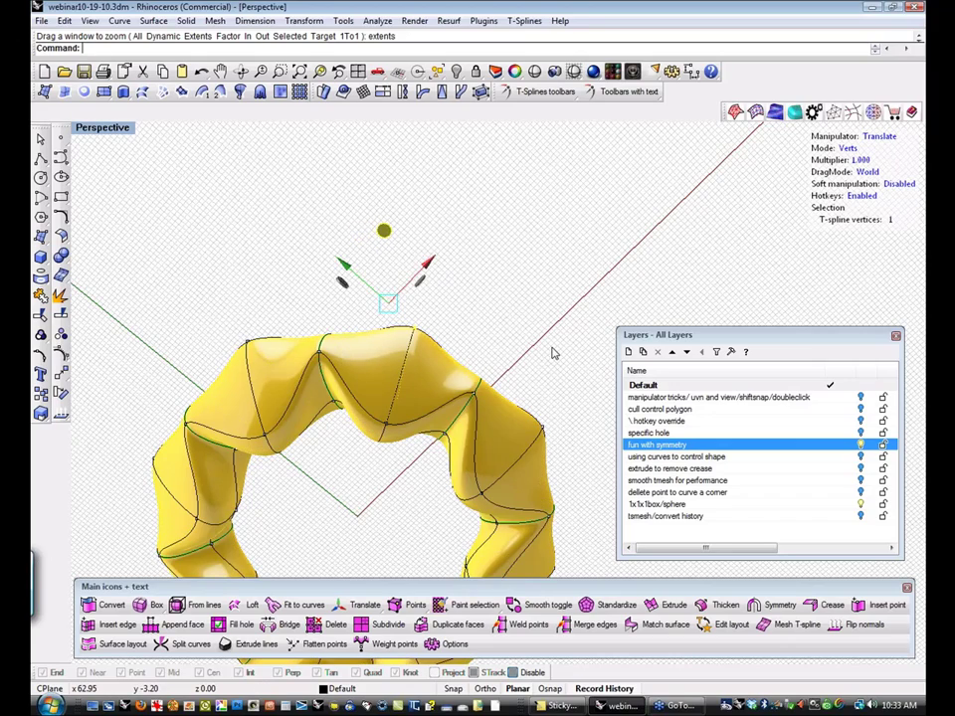
pyautogui.click(517, 326)
pyautogui.moveTo(516, 326); pyautogui.dragTo(674, 484, button='right')
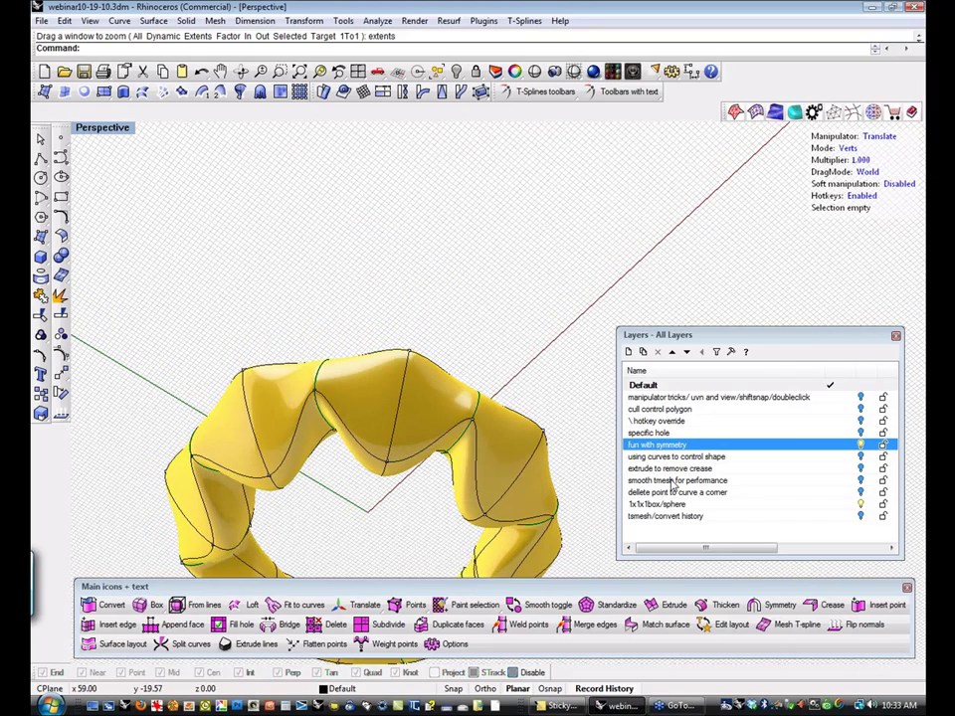
# Insert a simple edge across one lobe's face, plus a short edge linking it to the neighbouring lobe edge.
pyautogui.click(879, 609)
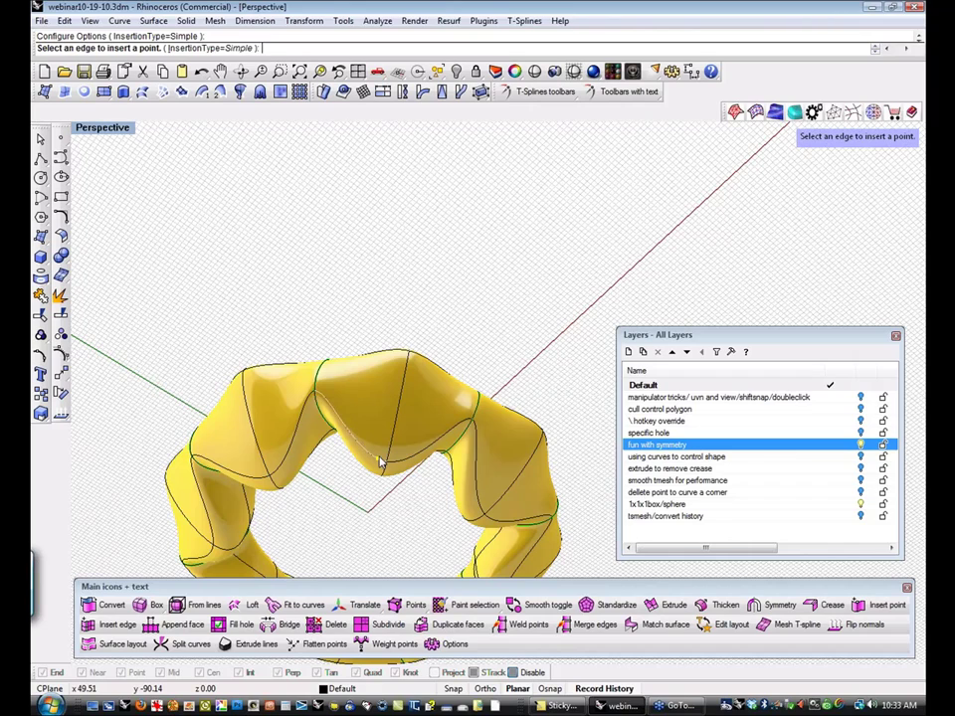
pyautogui.click(354, 438)
pyautogui.click(364, 412)
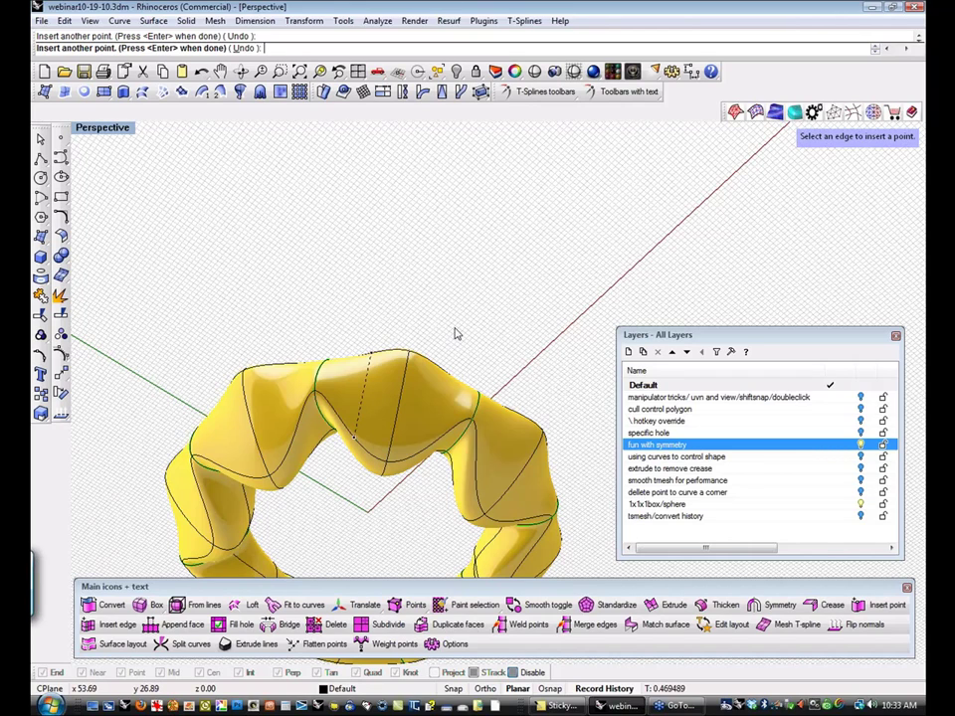
pyautogui.press('Return')
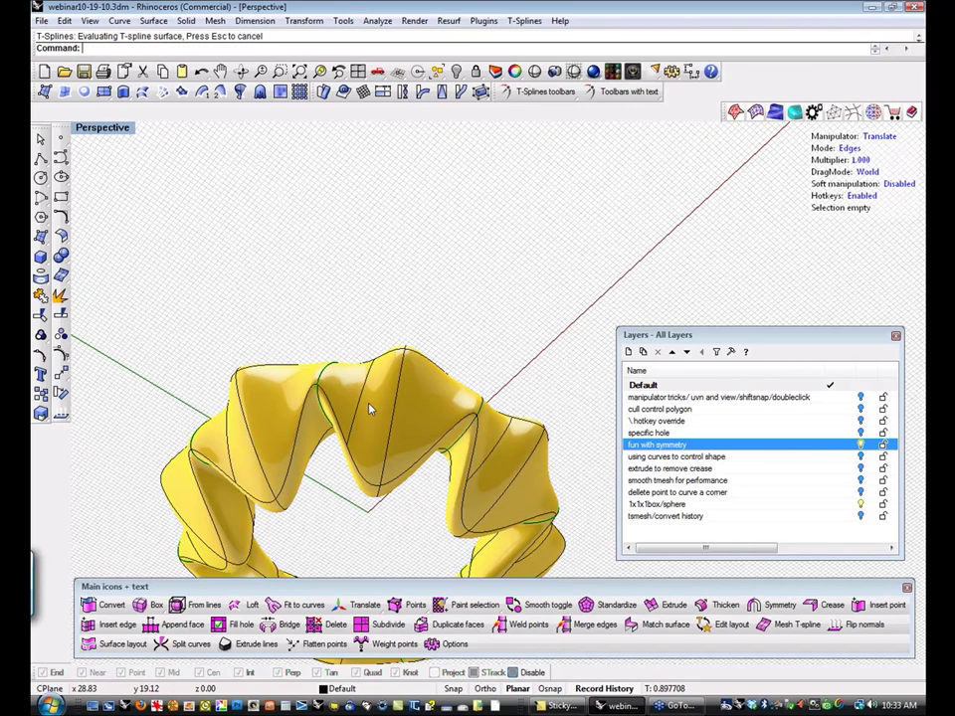
pyautogui.press('Return')
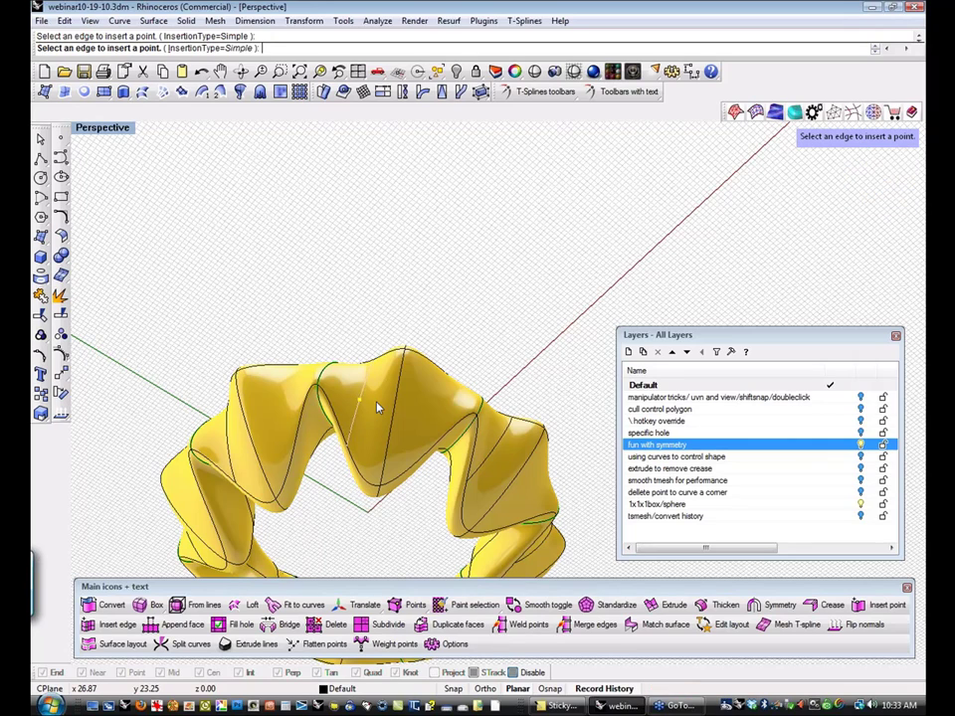
pyautogui.click(394, 409)
pyautogui.press('Return')
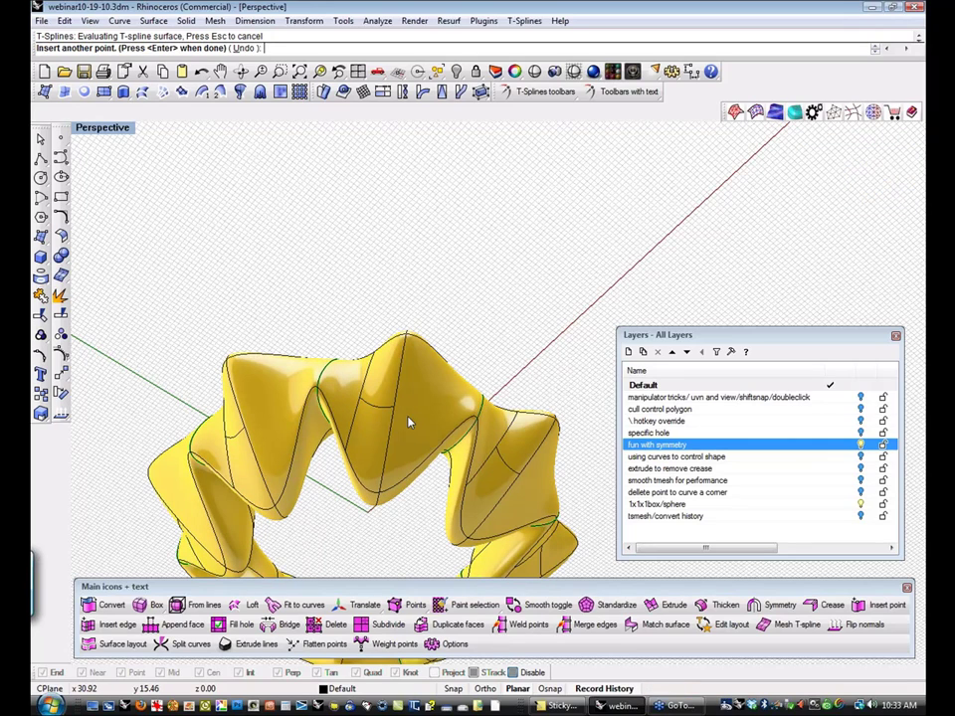
# Pull the short inserted edge upward to round the lobes, clear the selection and inspect the ring from several angles.
pyautogui.click(388, 411)
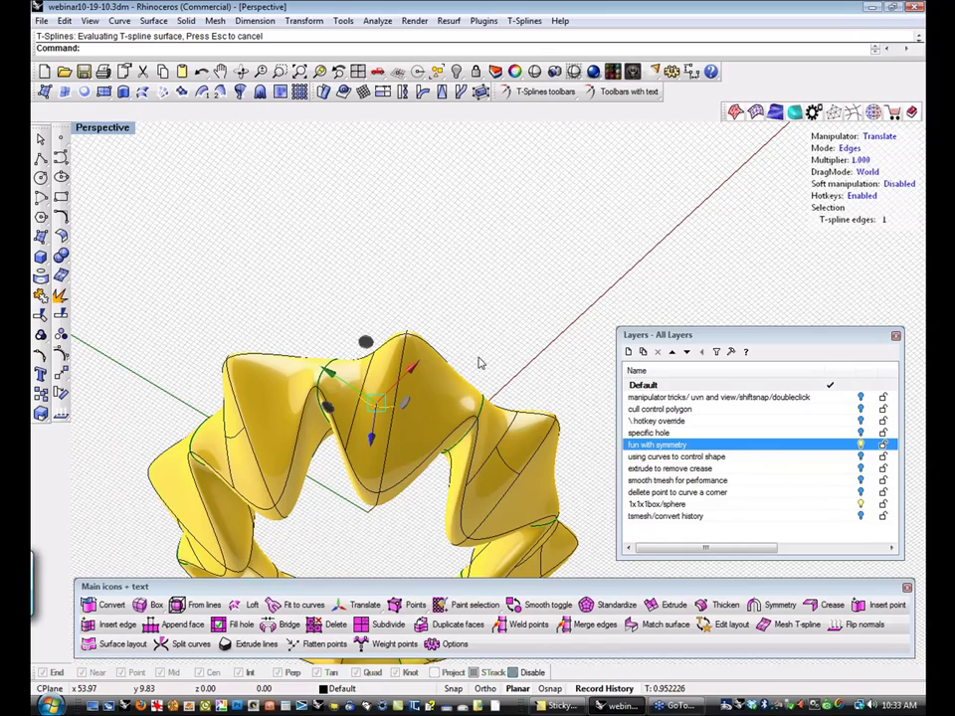
pyautogui.write('p')
pyautogui.press('Return')
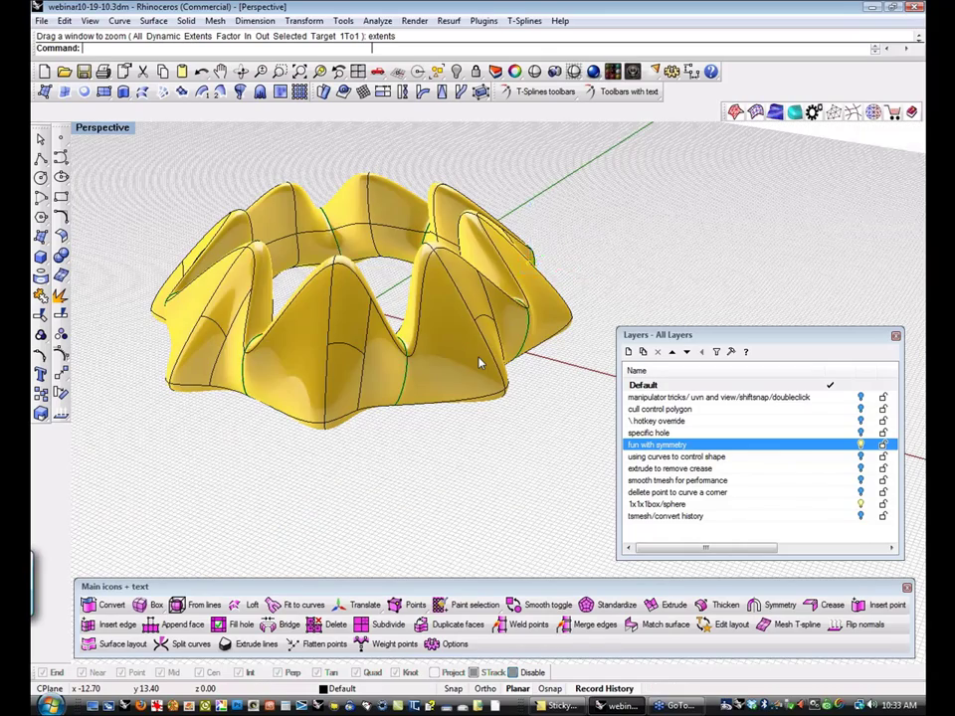
pyautogui.moveTo(480, 364); pyautogui.dragTo(448, 349, button='right')
pyautogui.moveTo(449, 351); pyautogui.dragTo(481, 248)
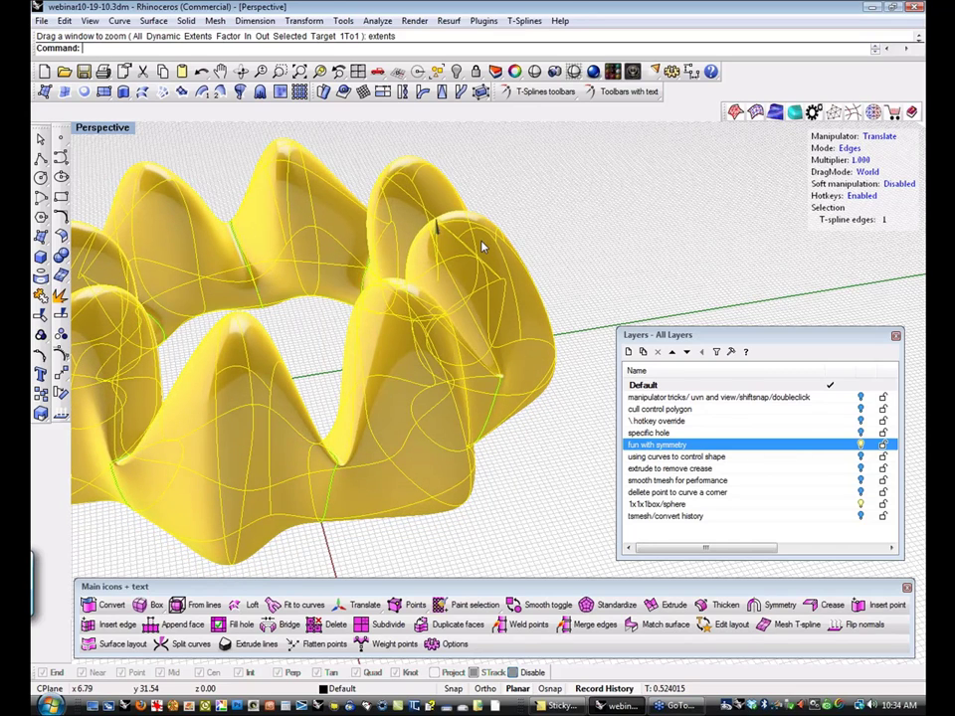
pyautogui.click(585, 254)
pyautogui.scroll(-3, 585, 254)
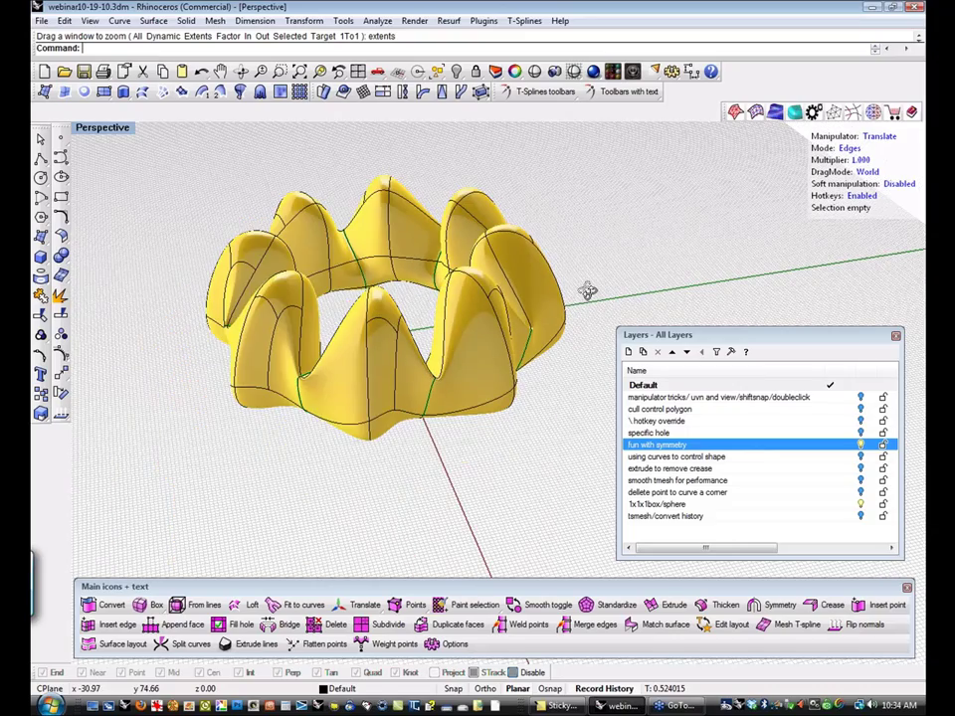
pyautogui.moveTo(586, 290); pyautogui.dragTo(578, 398, button='right')
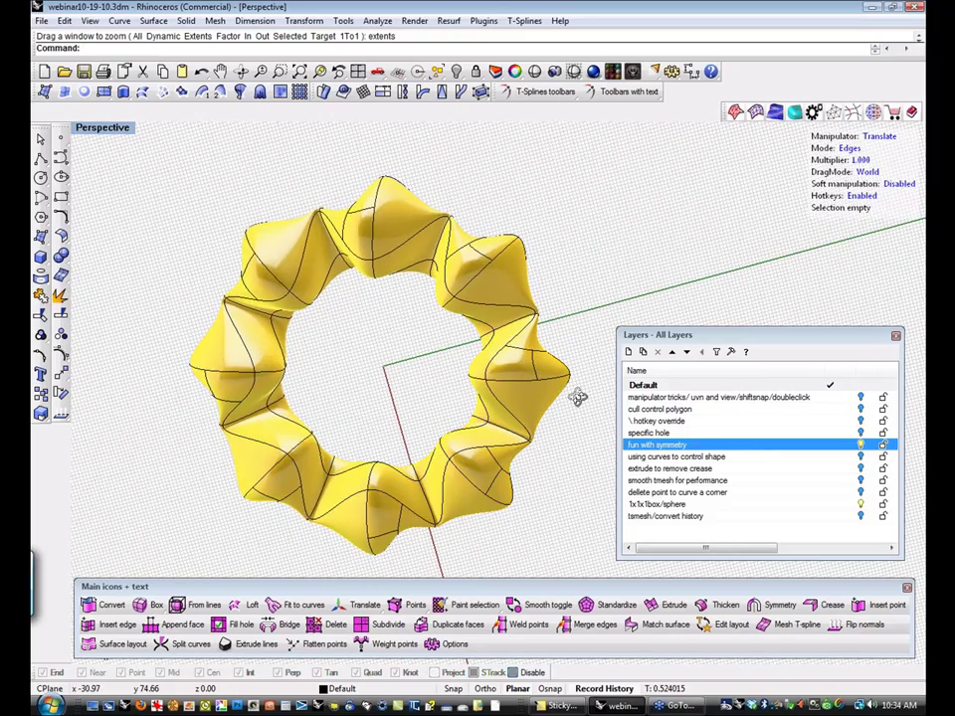
pyautogui.moveTo(531, 533); pyautogui.dragTo(522, 435, button='right')
pyautogui.moveTo(438, 220); pyautogui.dragTo(452, 331, button='right')
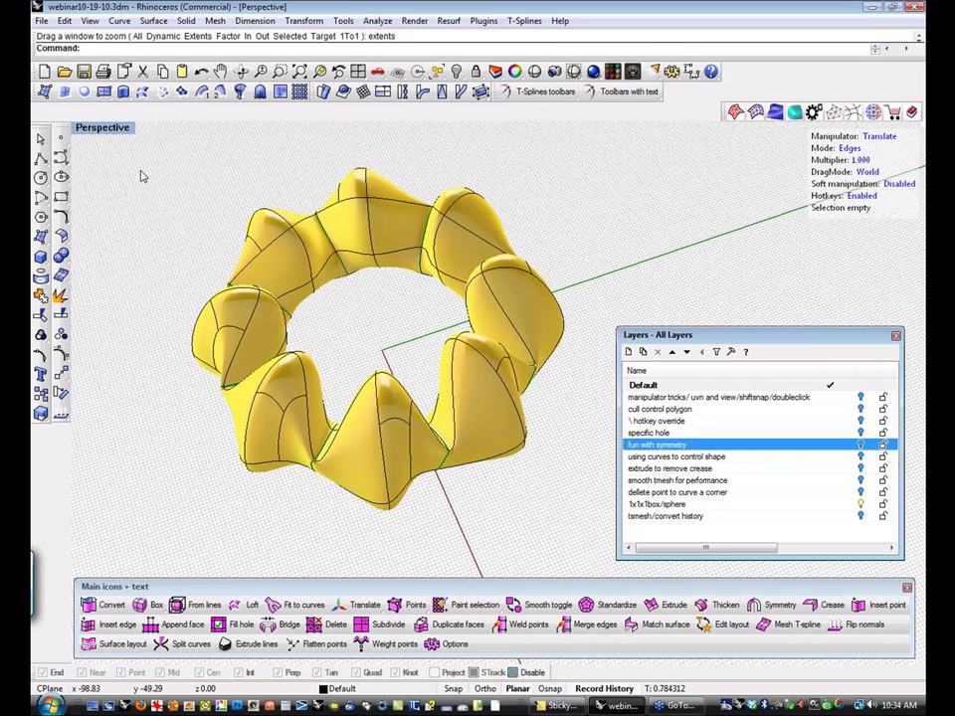
# Switch back to object selection and delete the gold ring.
pyautogui.moveTo(141, 176); pyautogui.dragTo(601, 534)
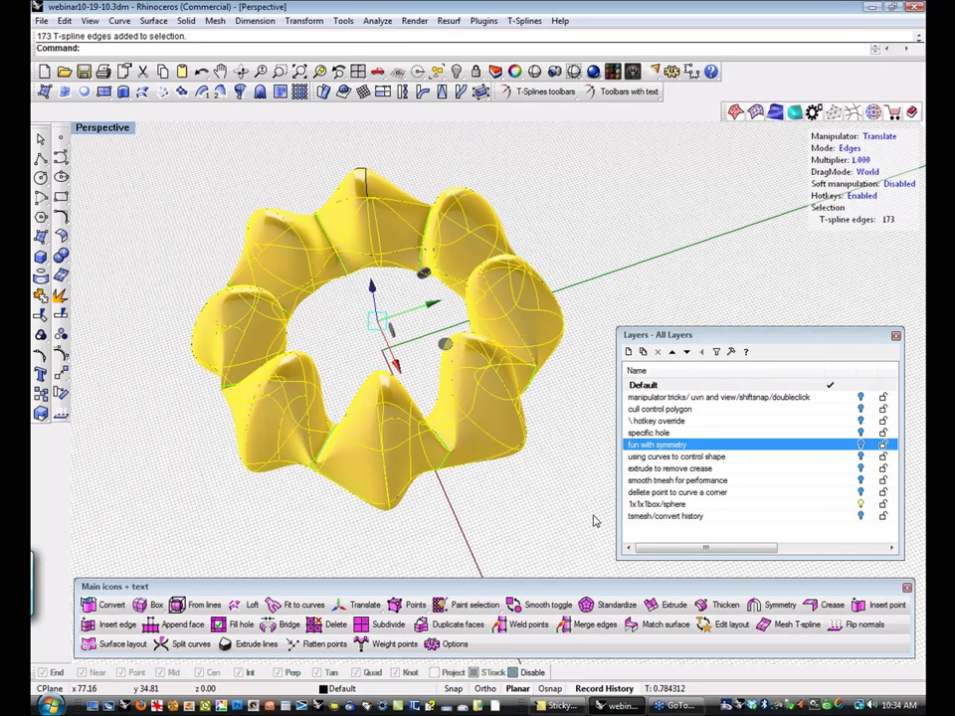
pyautogui.press('Escape')
pyautogui.click(852, 151)
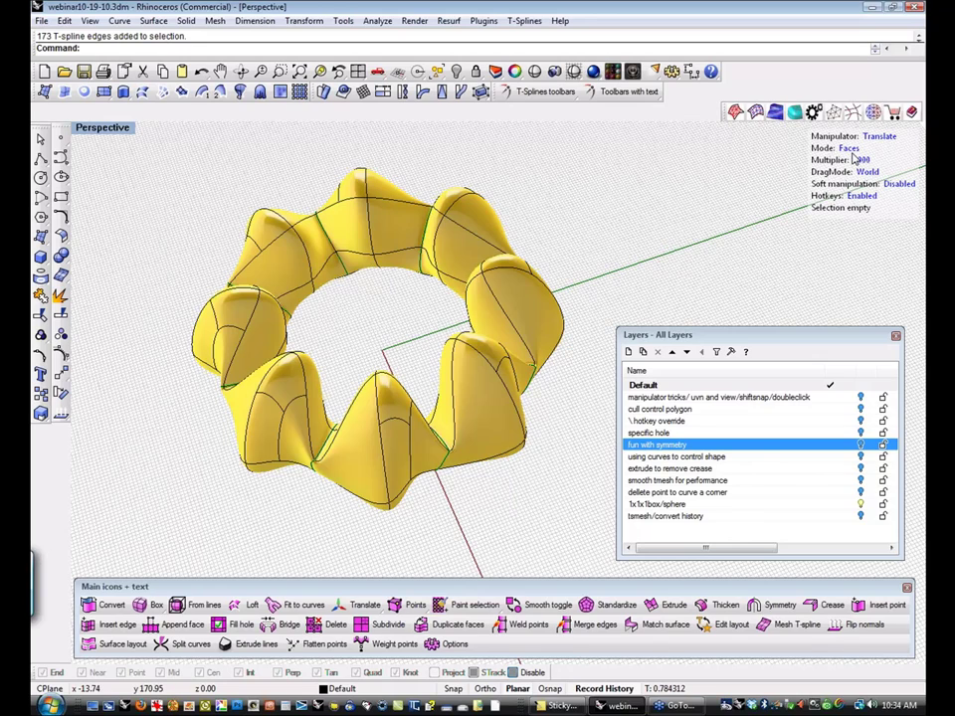
pyautogui.click(852, 151)
pyautogui.click(479, 337)
pyautogui.press('Delete')
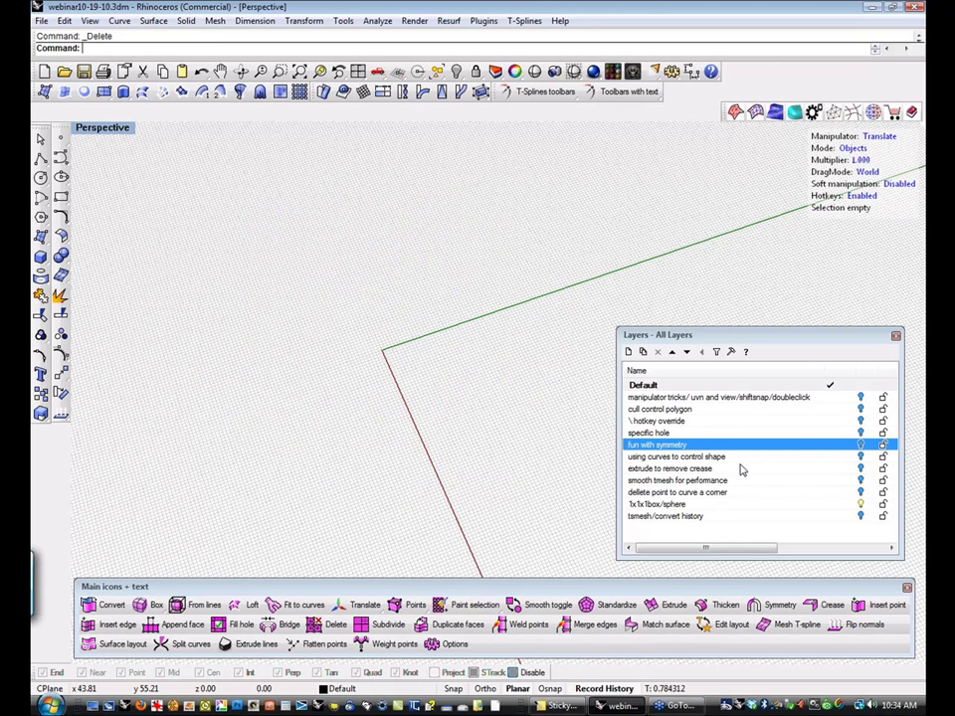
# Show the "using curves to control shape" layer and display its two curves in the Top view.
pyautogui.click(697, 456)
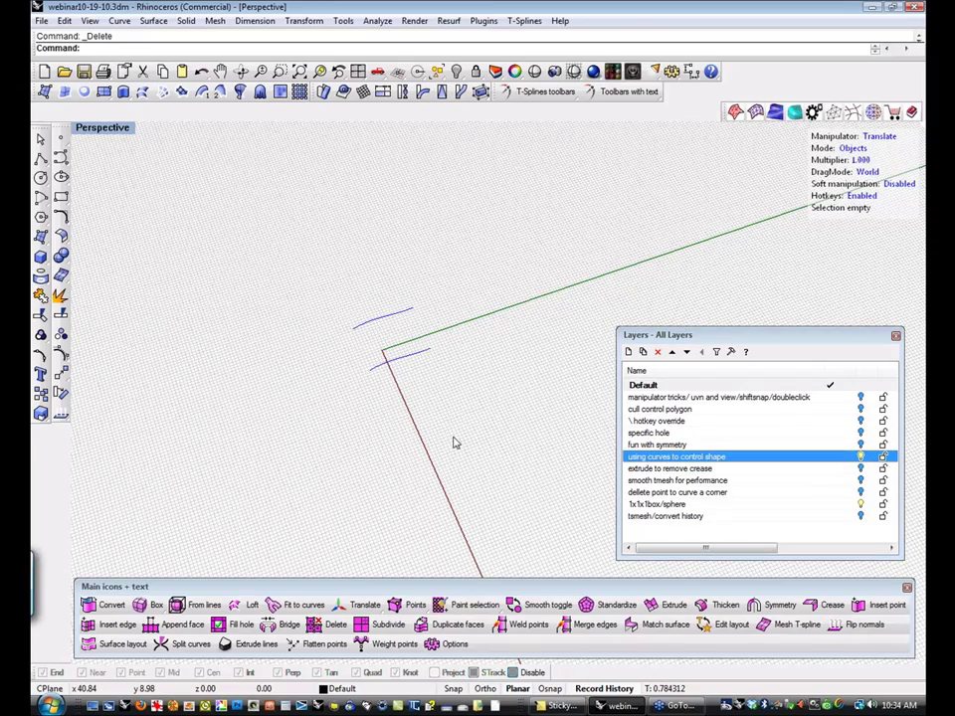
pyautogui.keyDown('shift'); pyautogui.moveTo(454, 436); pyautogui.dragTo(453, 442, button='right'); pyautogui.keyUp('shift')
pyautogui.scroll(7, 415, 356)
pyautogui.keyDown('shift'); pyautogui.moveTo(416, 356); pyautogui.dragTo(460, 428, button='right'); pyautogui.keyUp('shift')
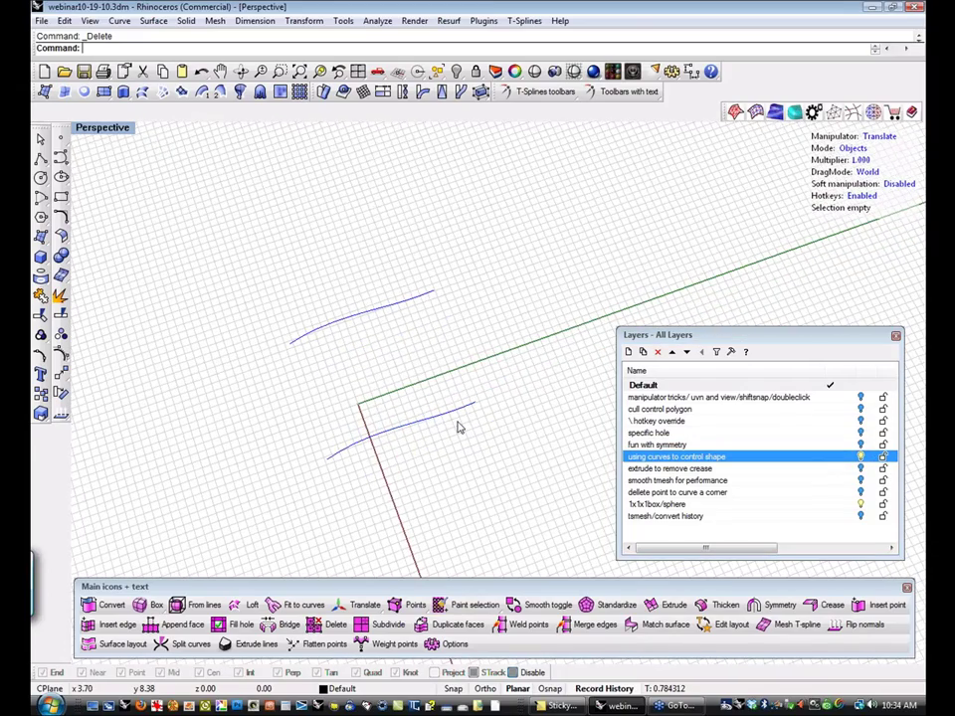
pyautogui.hotkey('ctrl', 'F1')
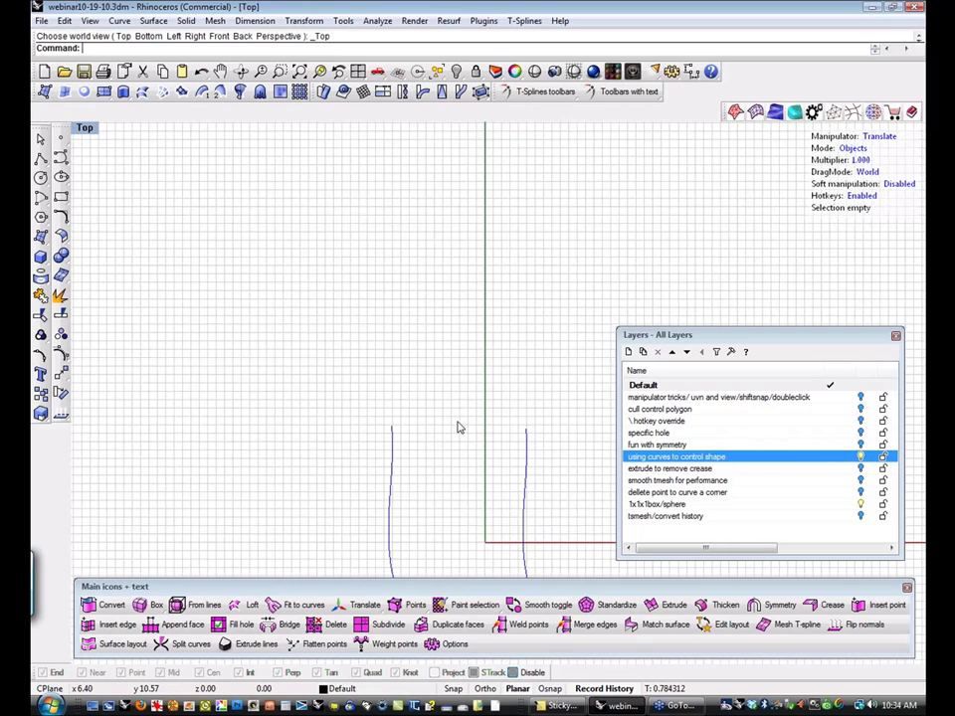
pyautogui.hotkey('ctrl', 'shift', 'e')
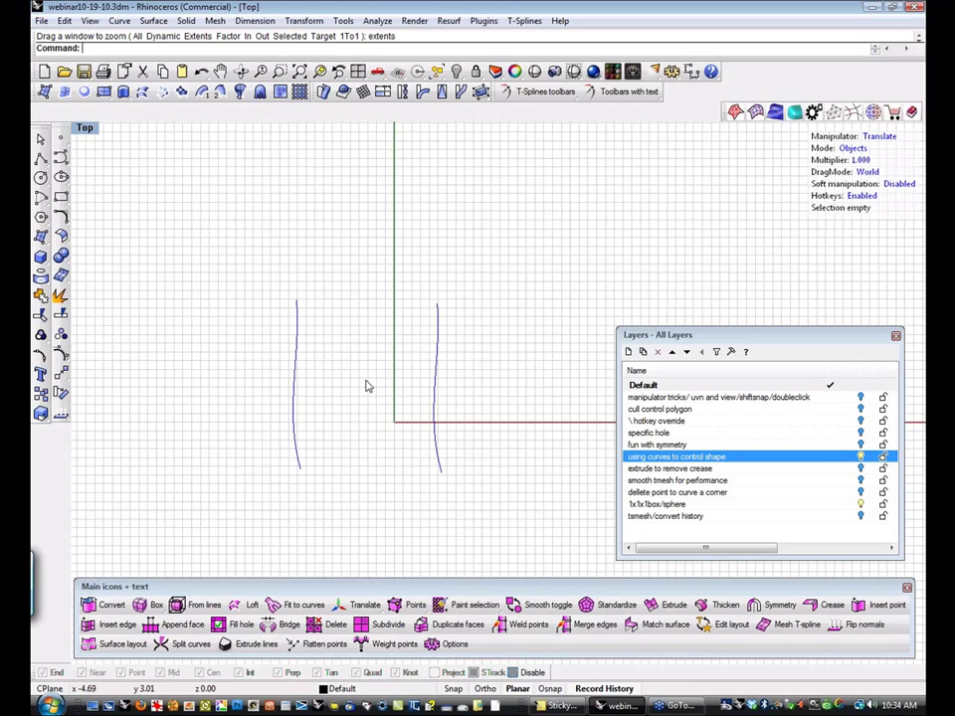
pyautogui.moveTo(473, 330); pyautogui.dragTo(411, 368, button='right')
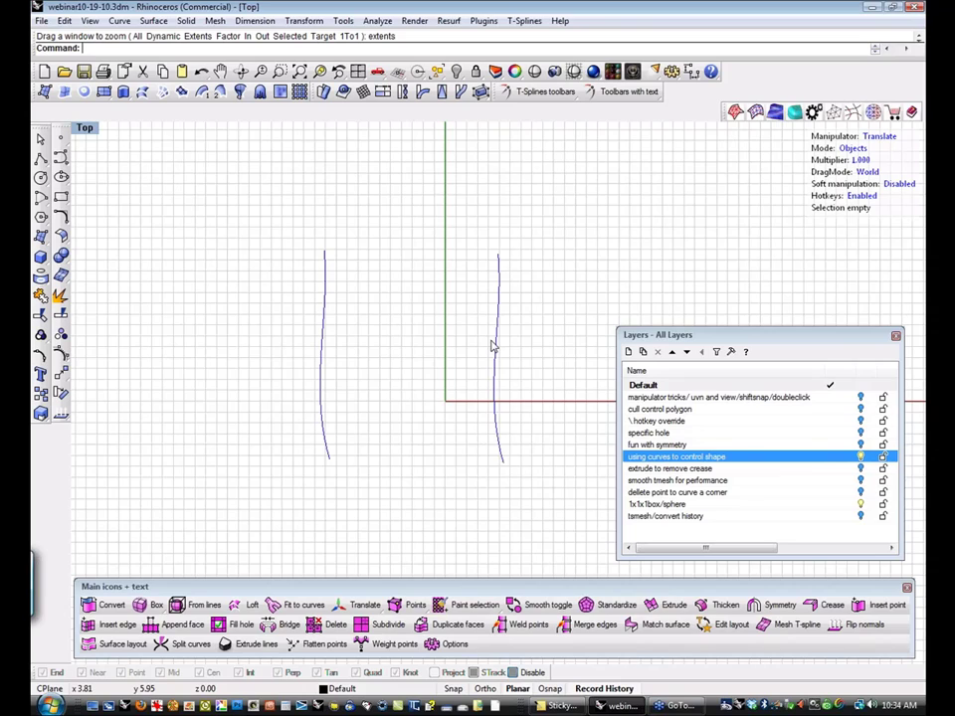
# Select both curves and turn on their control points.
pyautogui.scroll(1, 492, 345)
pyautogui.click(494, 345)
pyautogui.click(427, 345)
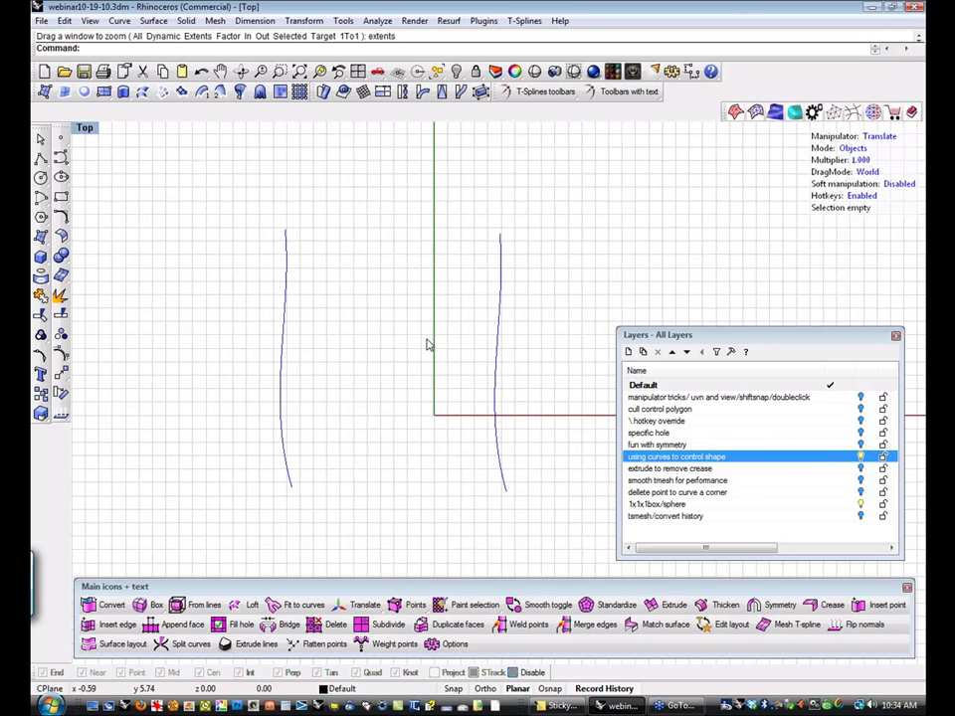
pyautogui.moveTo(503, 336); pyautogui.dragTo(251, 379)
pyautogui.middleClick(252, 379)
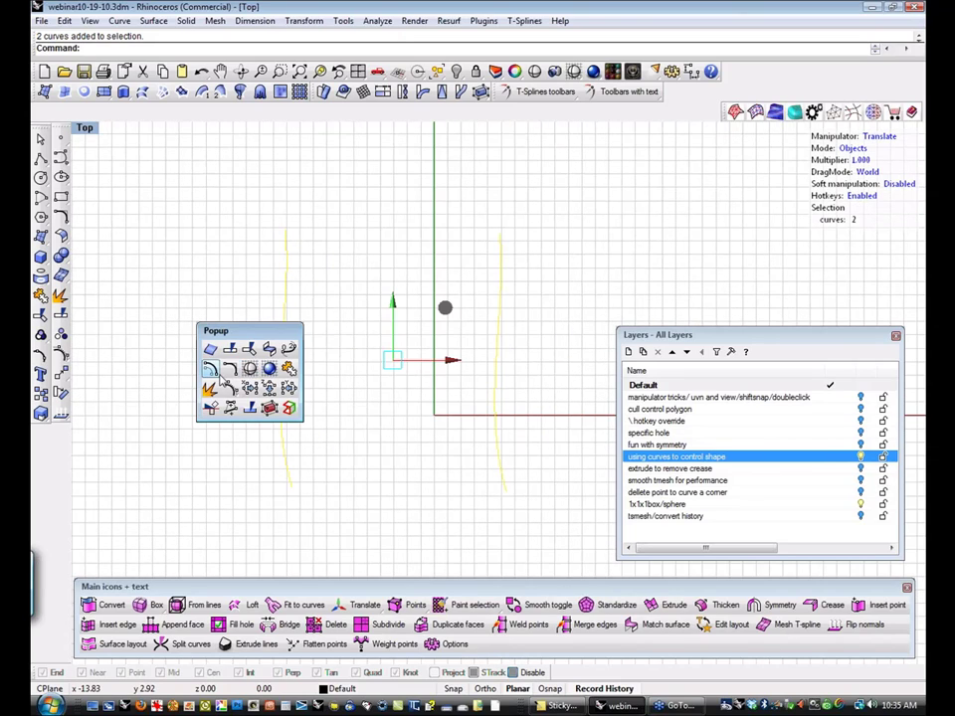
pyautogui.click(230, 406)
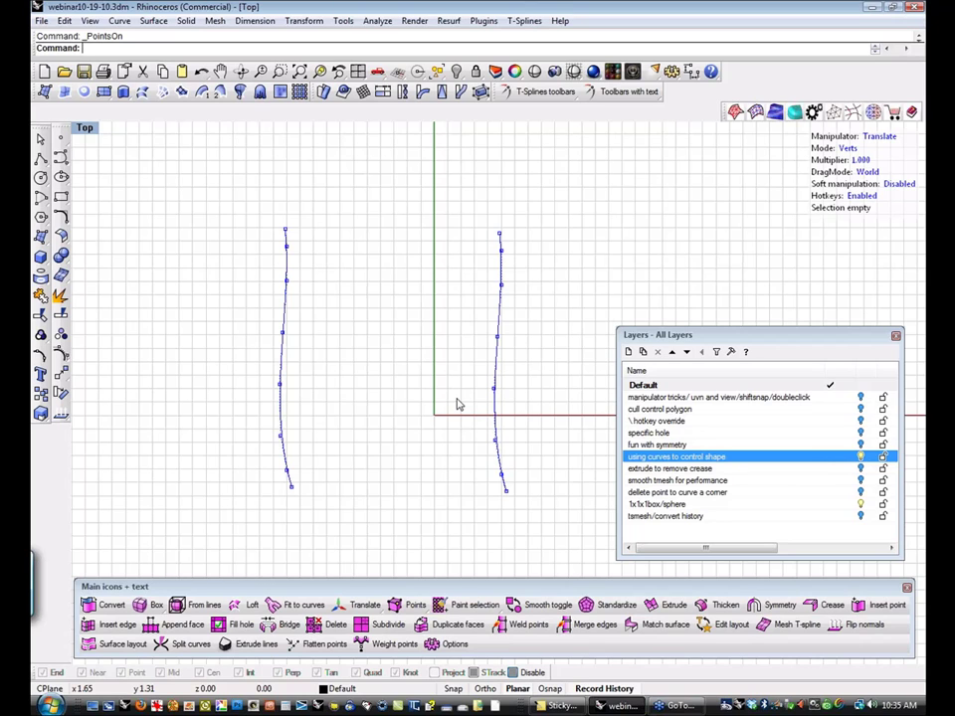
# Examine the curves' control points in the Perspective view and turn the points off.
pyautogui.hotkey('ctrl', 'F4')
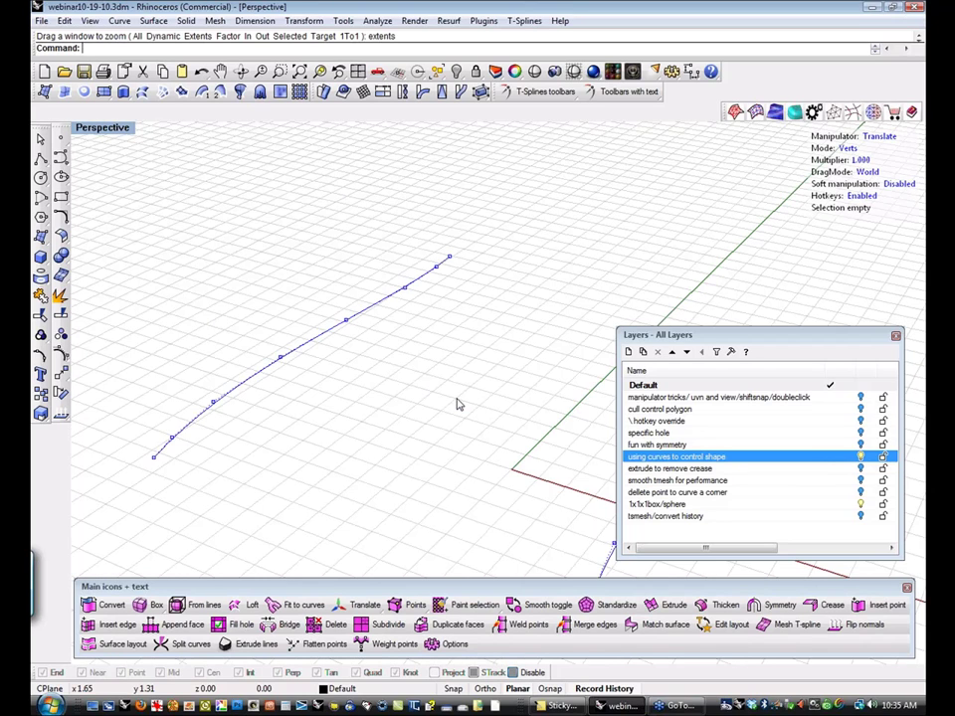
pyautogui.scroll(-2, 433, 372)
pyautogui.scroll(-6, 433, 372)
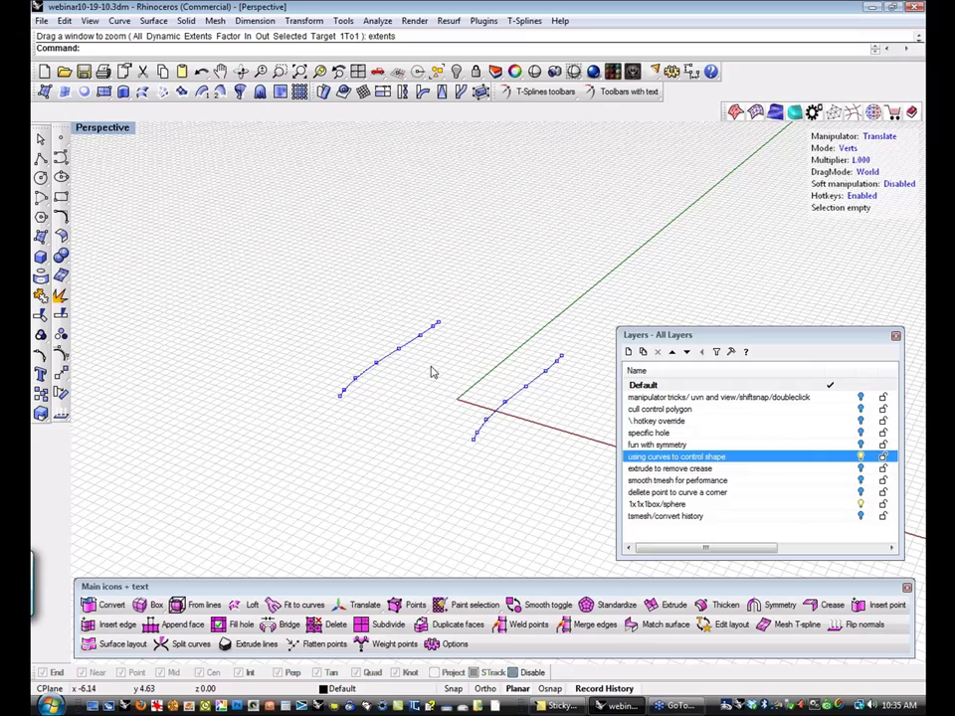
pyautogui.moveTo(433, 372)
pyautogui.mouseDown(button='right')
pyautogui.moveTo(479, 371)
pyautogui.moveTo(438, 400)
pyautogui.moveTo(431, 386)
pyautogui.mouseUp(button='right')
pyautogui.scroll(4, 479, 372)
pyautogui.scroll(-4, 479, 373)
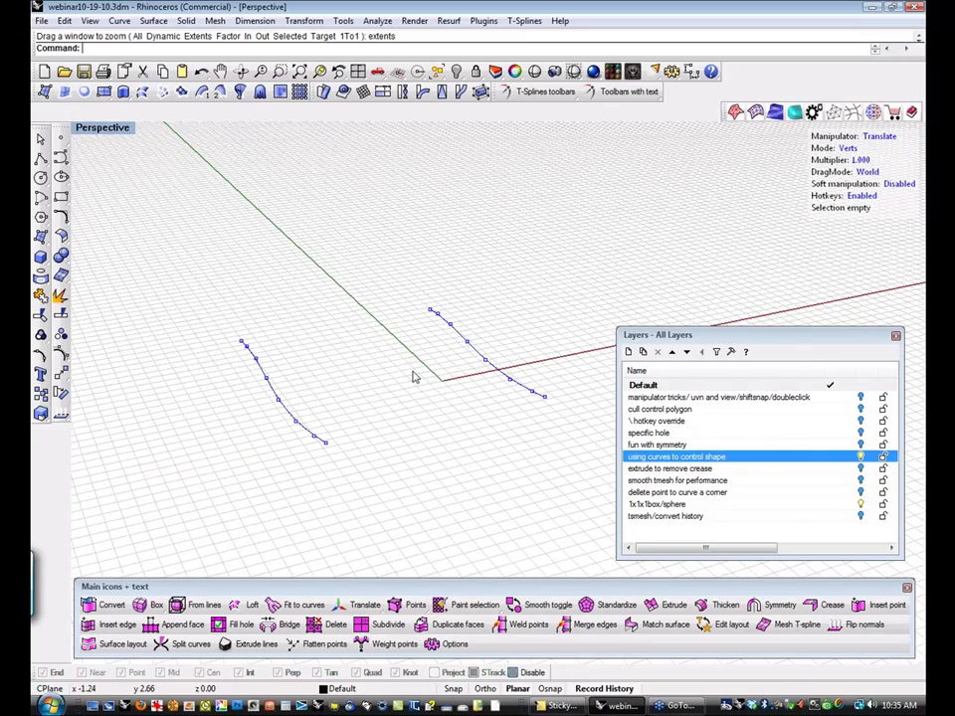
pyautogui.middleClick(415, 377)
pyautogui.click(398, 383)
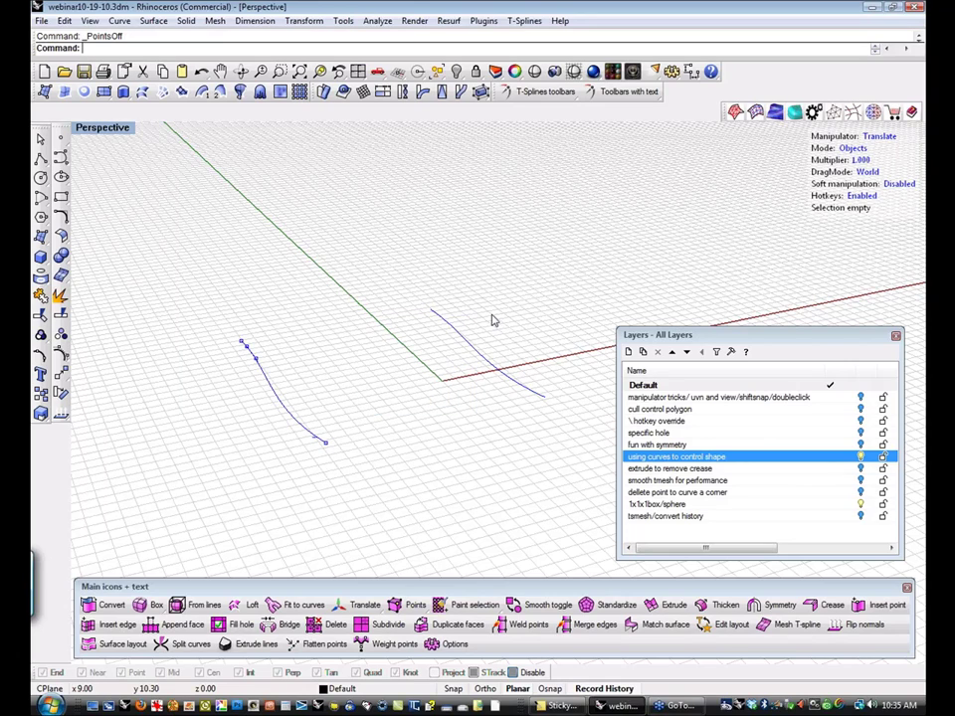
# Select both curves and extrude them a short distance upward into two narrow T-spline strips.
pyautogui.moveTo(496, 311); pyautogui.dragTo(298, 418)
pyautogui.keyDown('alt'); pyautogui.moveTo(379, 311); pyautogui.dragTo(379, 299); pyautogui.keyUp('alt')
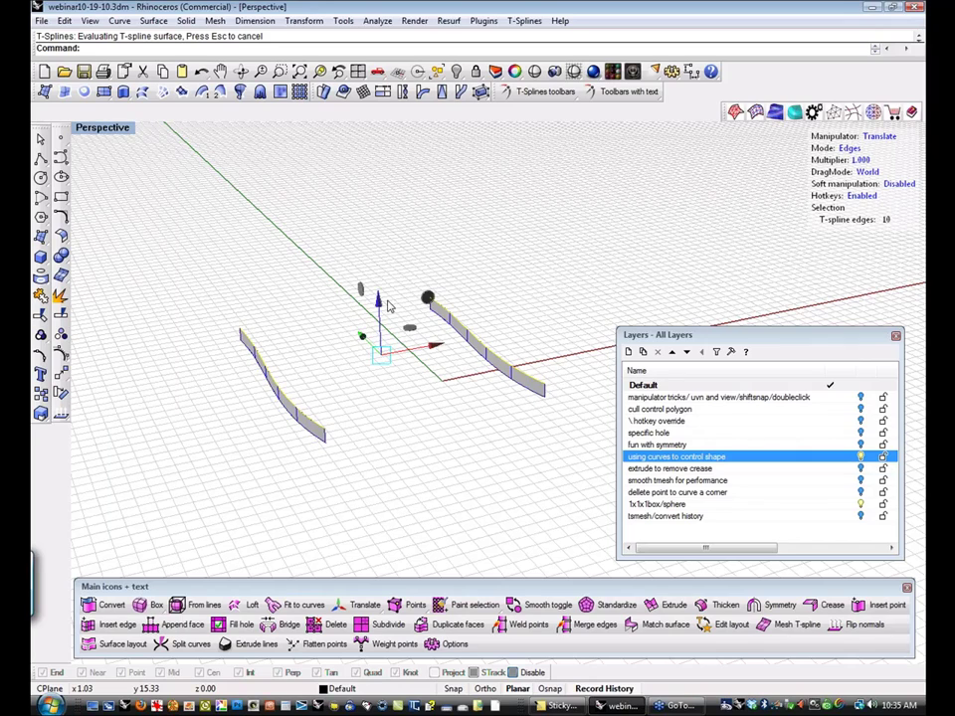
pyautogui.click(476, 401)
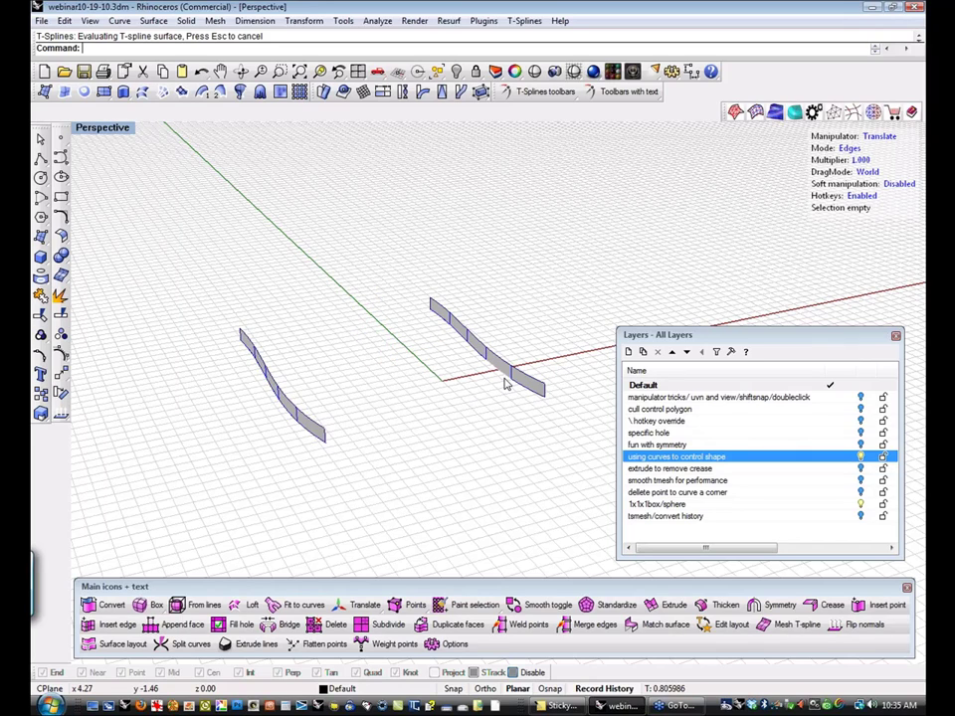
# Select all lower edges of both strips and extrude them a short distance downward to add a second row of faces.
pyautogui.click(505, 384)
pyautogui.click(539, 414)
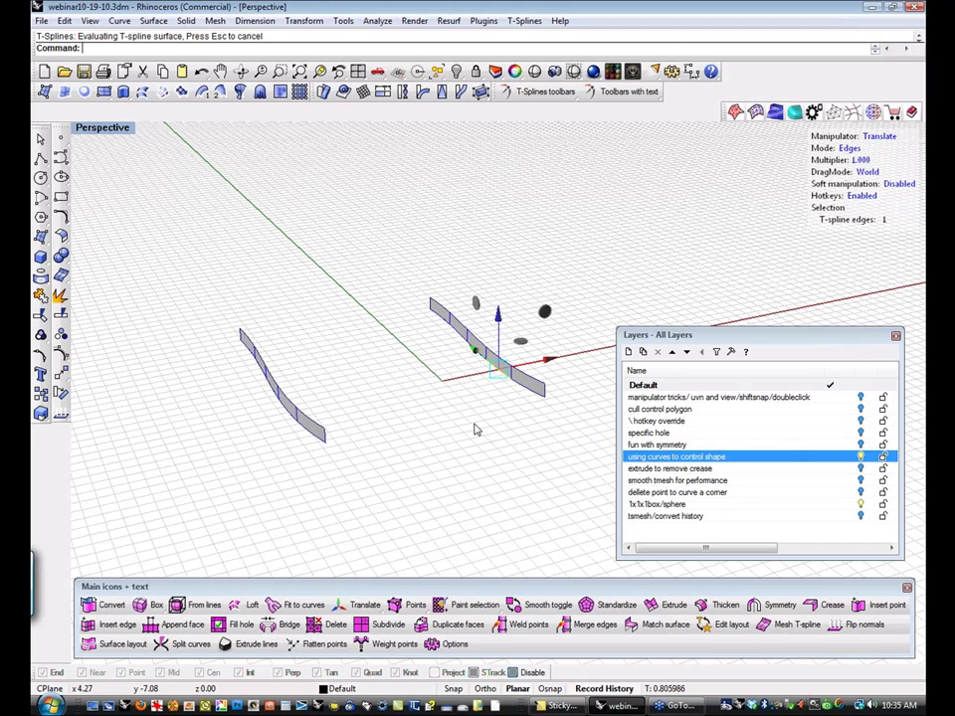
pyautogui.click(318, 437)
pyautogui.click(401, 470)
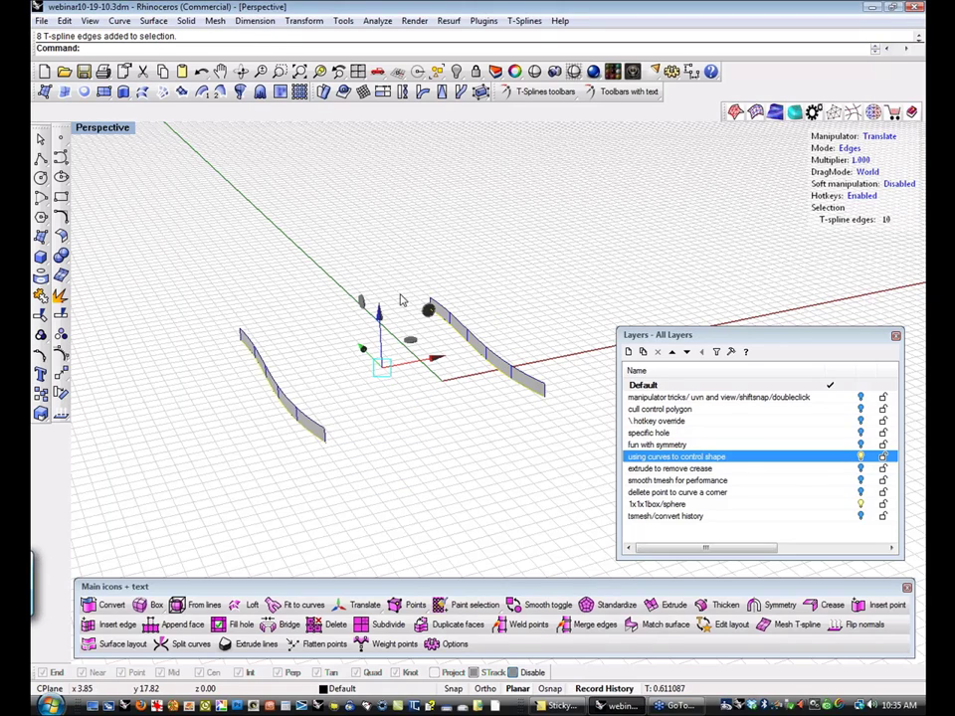
pyautogui.moveTo(378, 315); pyautogui.dragTo(379, 326)
pyautogui.click(427, 448)
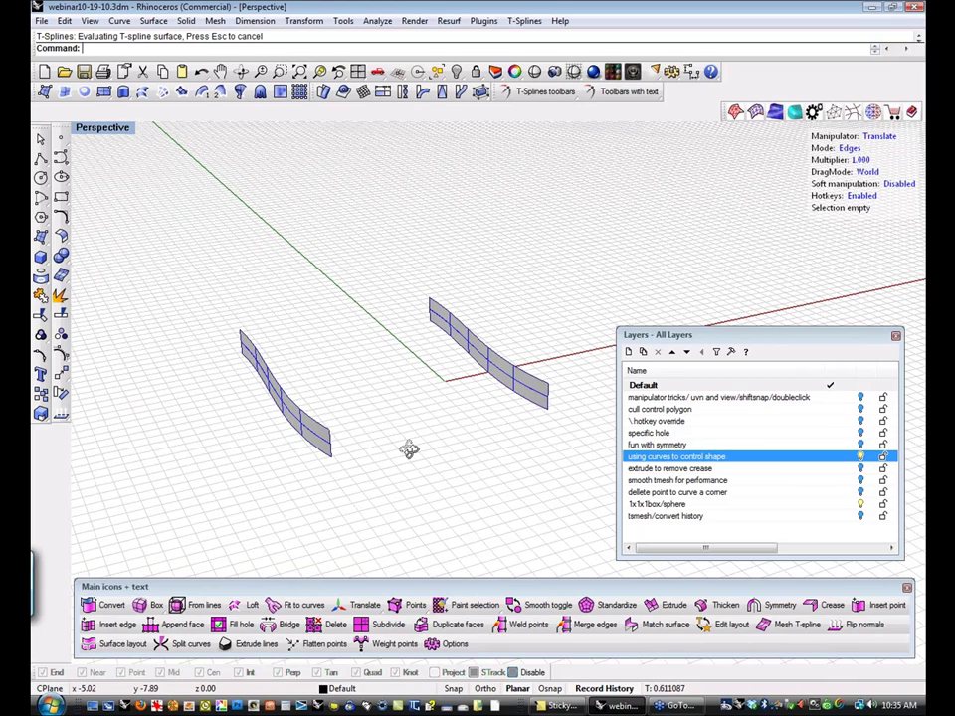
# Compare the two strips with the original curve shapes in the Top view and return to the Perspective view.
pyautogui.moveTo(409, 450); pyautogui.dragTo(358, 442, button='right')
pyautogui.hotkey('ctrl', 'F1')
pyautogui.hotkey('ctrl', 'shift', 'e')
pyautogui.scroll(-2, 408, 461)
pyautogui.scroll(-3, 406, 464)
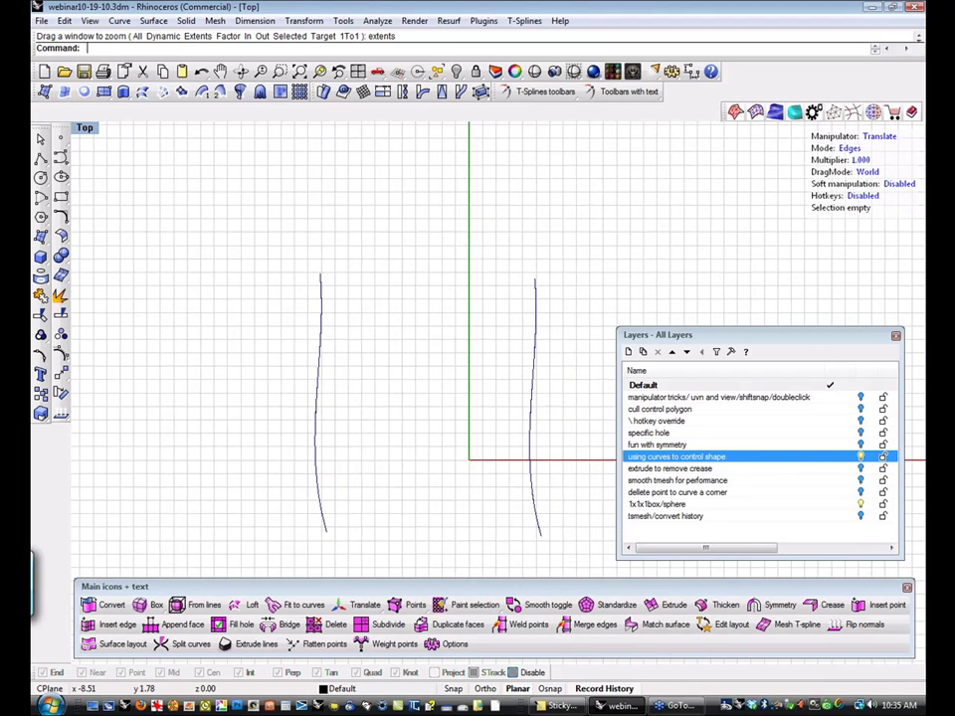
pyautogui.hotkey('ctrl', 'F4')
pyautogui.hotkey('ctrl', 'shift', 'e')
pyautogui.moveTo(358, 436); pyautogui.dragTo(388, 438, button='right')
pyautogui.click(273, 624)
pyautogui.click(275, 433)
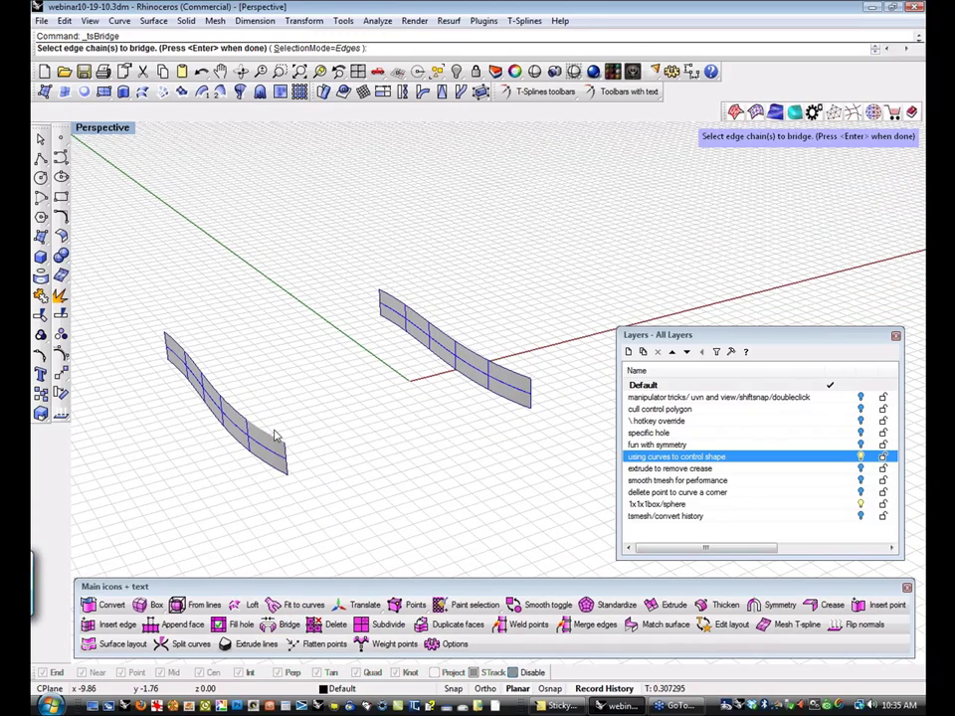
pyautogui.press('Escape')
# Bridge the full top edge chains of the two strips with 3 segments.
pyautogui.click(271, 436)
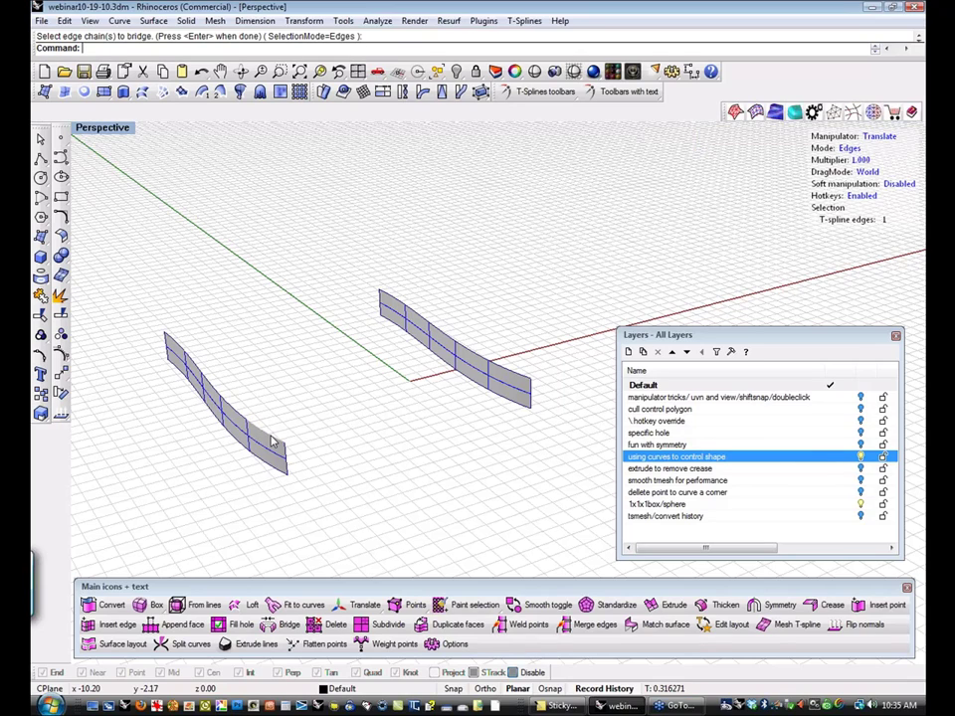
pyautogui.keyDown('shift'); pyautogui.click(507, 375); pyautogui.keyUp('shift')
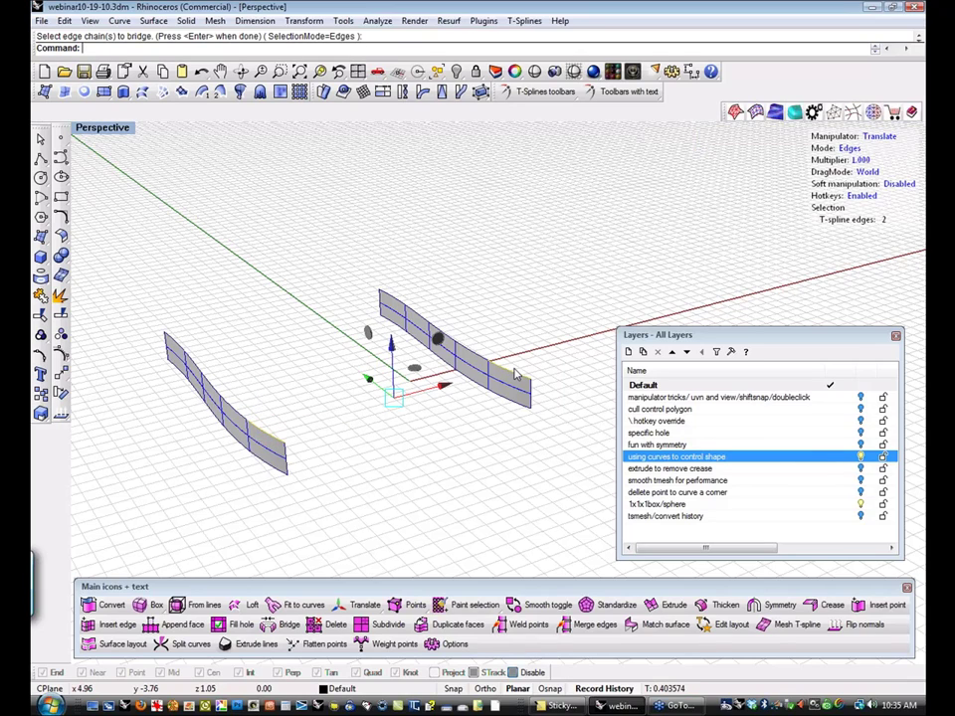
pyautogui.doubleClick(515, 373)
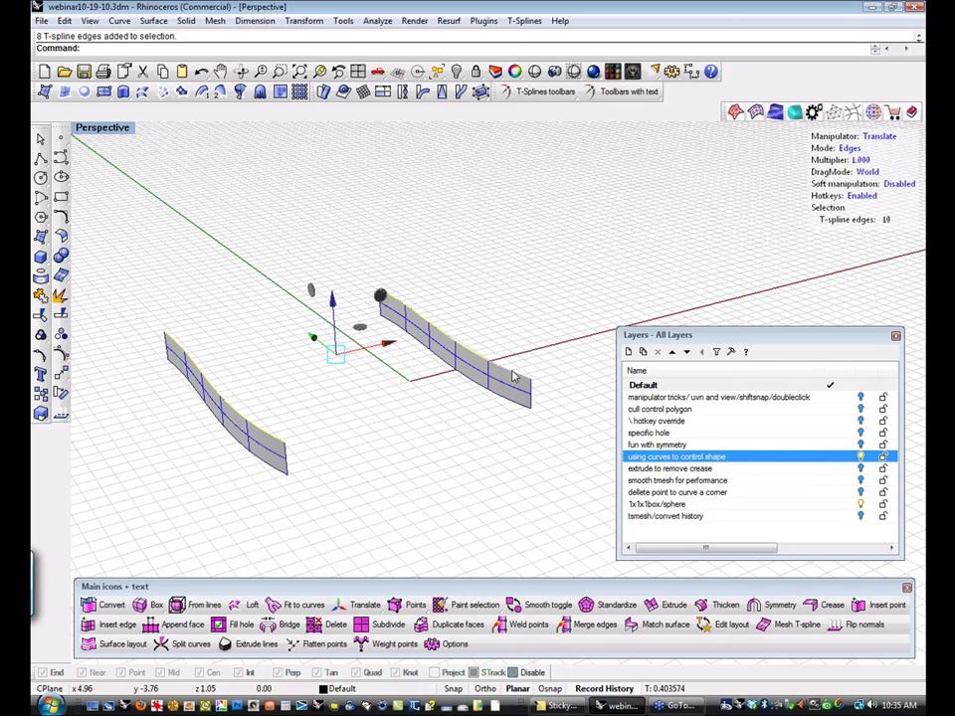
pyautogui.click(273, 626)
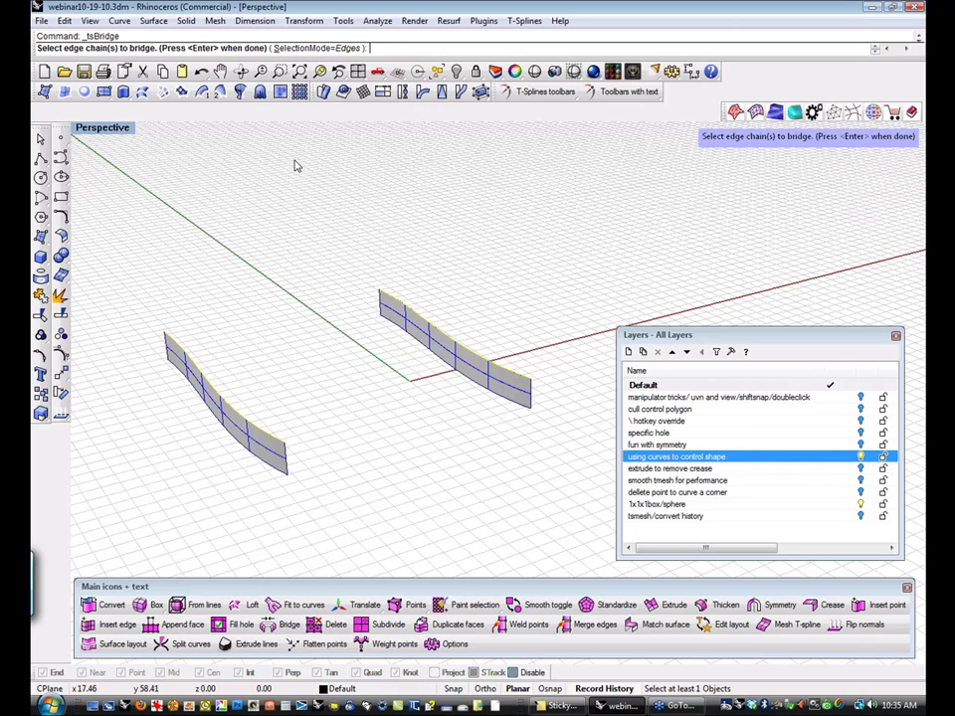
pyautogui.press('Return')
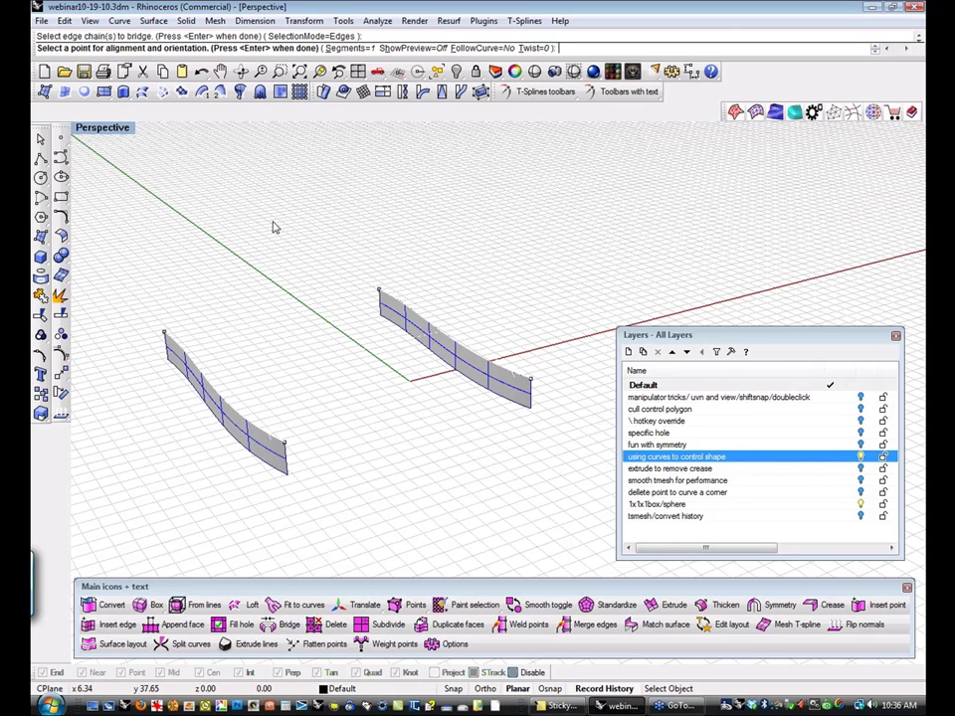
pyautogui.click(350, 47)
pyautogui.write('3')
pyautogui.press('Return')
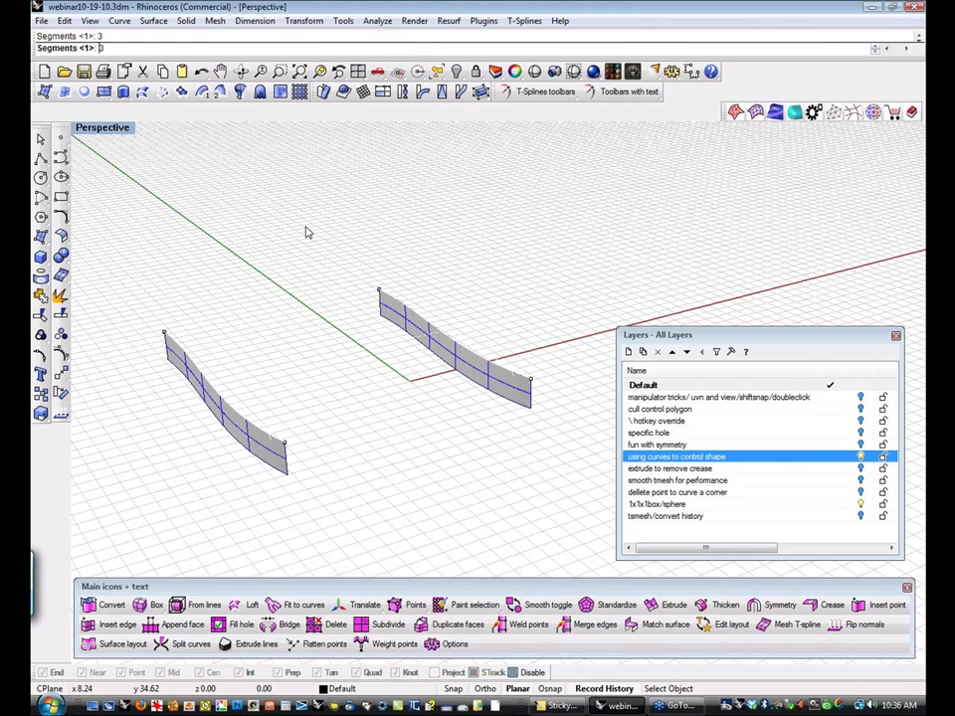
pyautogui.press('Return')
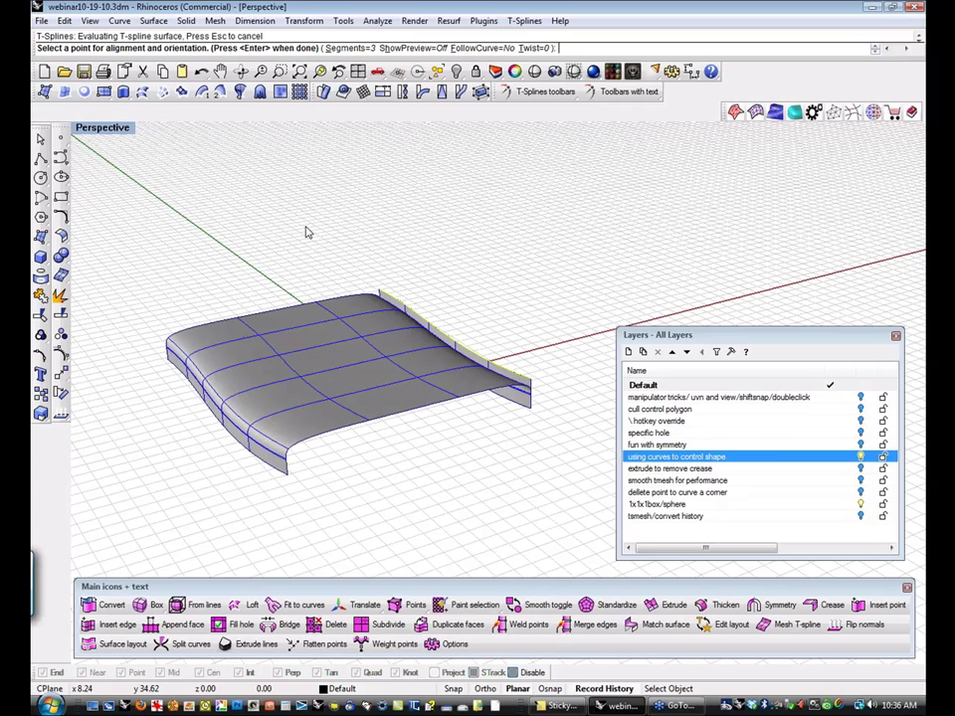
# Examine the side outlines of the bridged surface in the Top view and return to the Perspective view.
pyautogui.moveTo(373, 350); pyautogui.dragTo(435, 442, button='right')
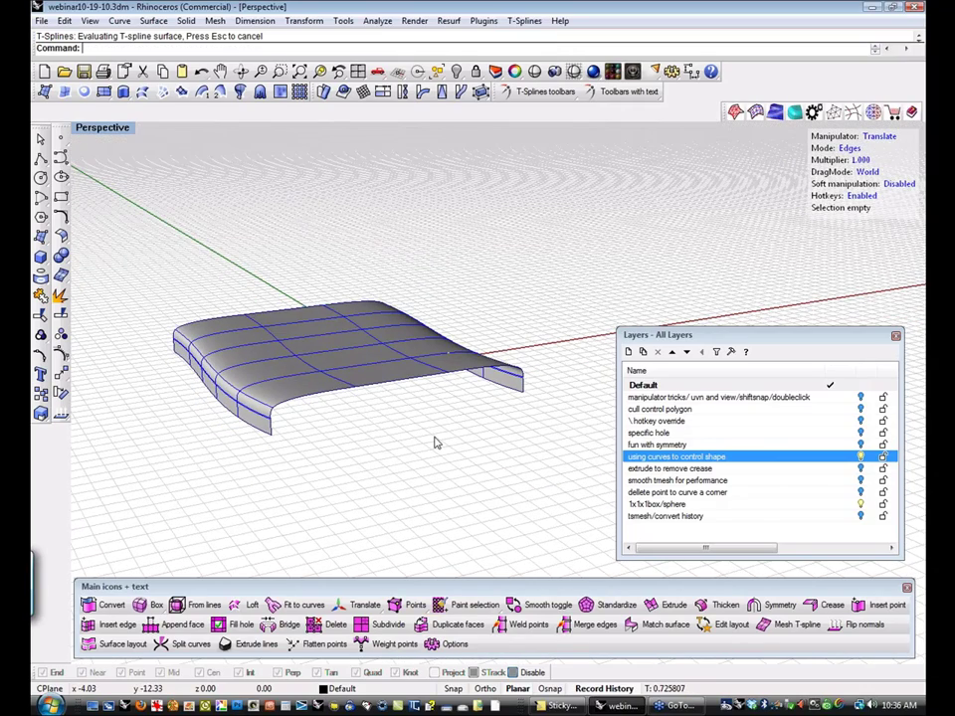
pyautogui.hotkey('ctrl', 'F1')
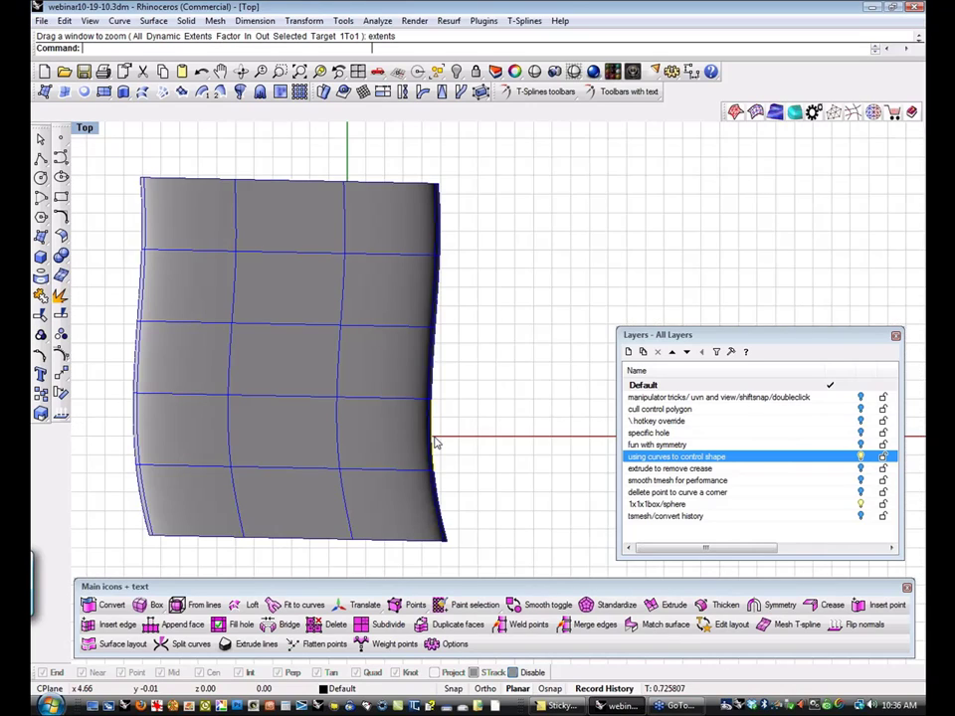
pyautogui.click(435, 442)
pyautogui.scroll(3, 241, 392)
pyautogui.moveTo(242, 391); pyautogui.dragTo(304, 413, button='right')
pyautogui.scroll(-6, 305, 414)
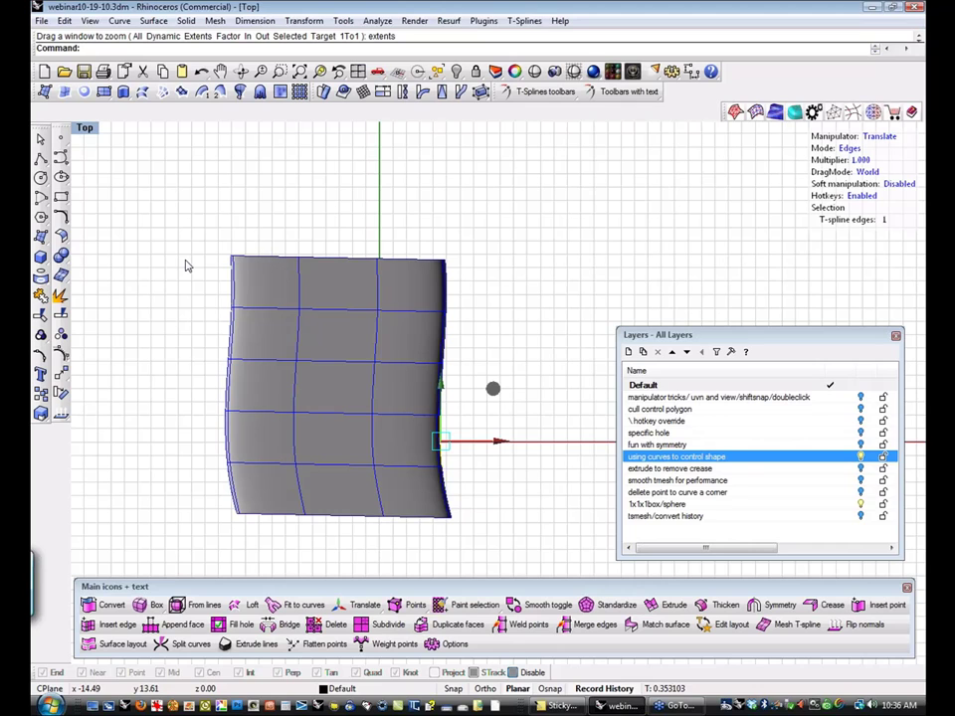
pyautogui.hotkey('ctrl', 'F3')
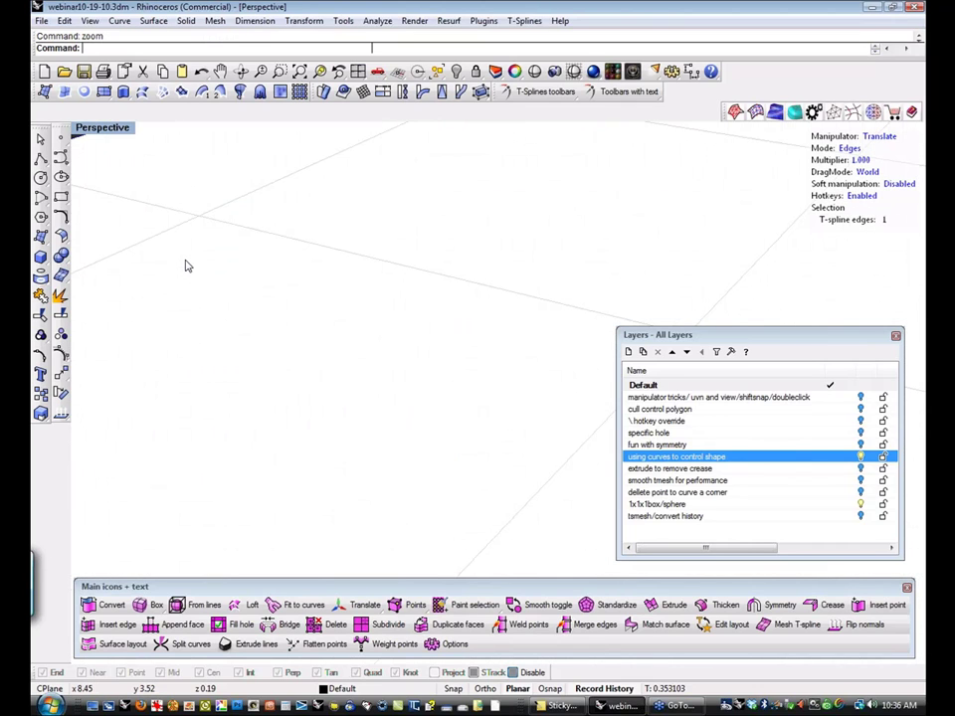
pyautogui.scroll(-4, 358, 290)
pyautogui.moveTo(201, 265); pyautogui.dragTo(383, 234, button='right')
# Bridge the full bottom edge chains of the two strips, keeping 3 segments.
pyautogui.click(455, 406)
pyautogui.click(486, 380)
pyautogui.keyDown('shift'); pyautogui.click(287, 395); pyautogui.keyUp('shift')
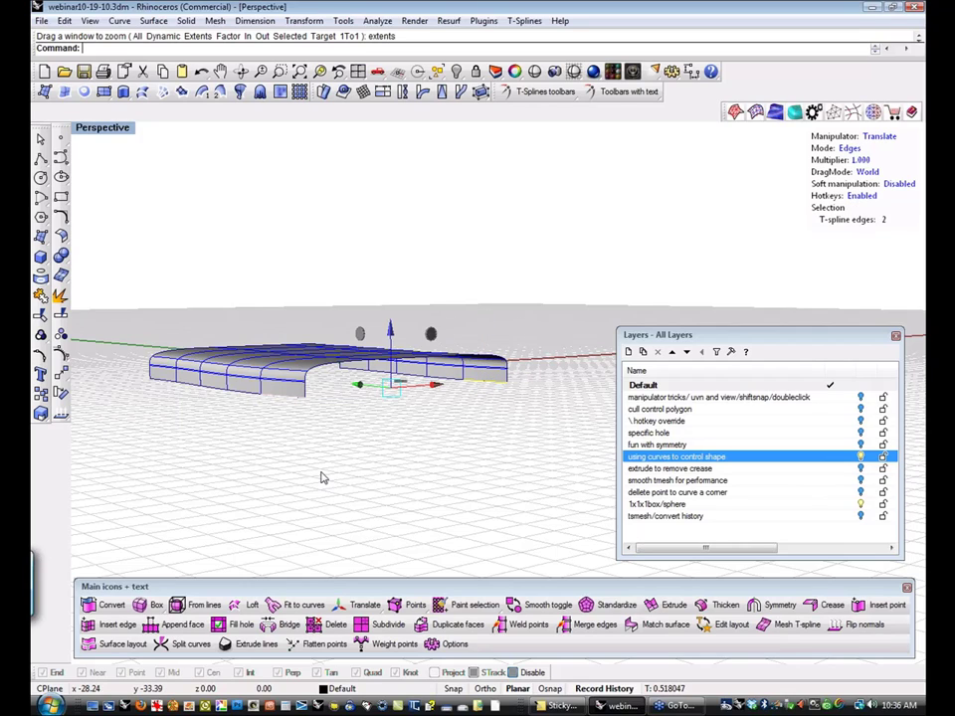
pyautogui.press('l')
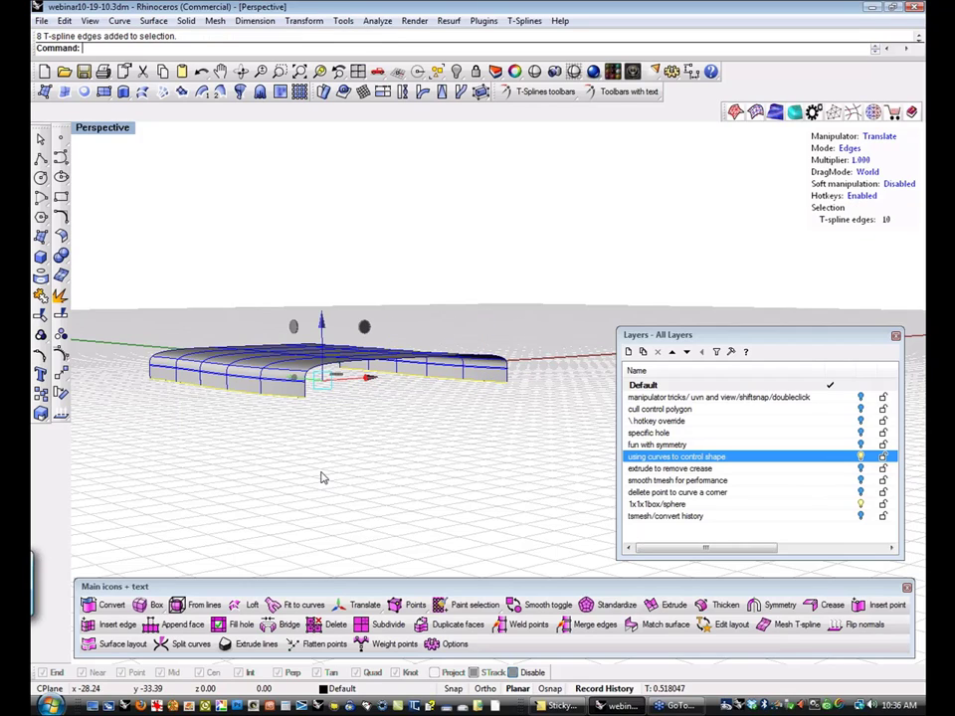
pyautogui.click(285, 624)
pyautogui.press('Return')
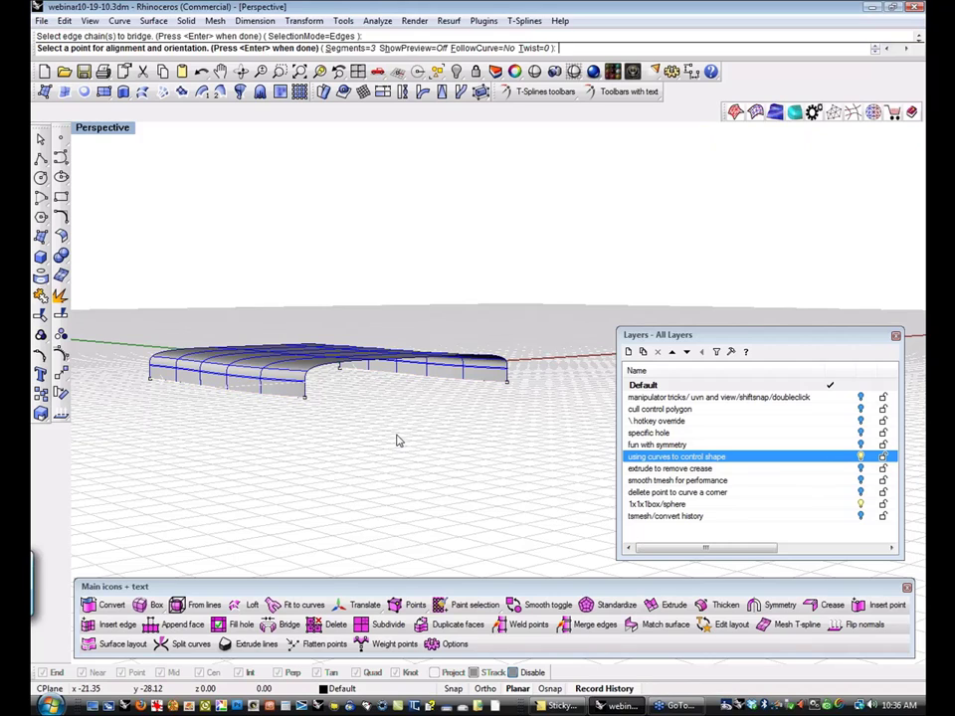
pyautogui.press('Return')
# Examine the tube-like body's side outlines in the Top view and return to the open end in the Perspective view.
pyautogui.moveTo(396, 440)
pyautogui.mouseDown(button='right')
pyautogui.moveTo(407, 436)
pyautogui.moveTo(321, 421)
pyautogui.moveTo(436, 419)
pyautogui.moveTo(420, 451)
pyautogui.mouseUp(button='right')
pyautogui.hotkey('ctrl', 'F1')
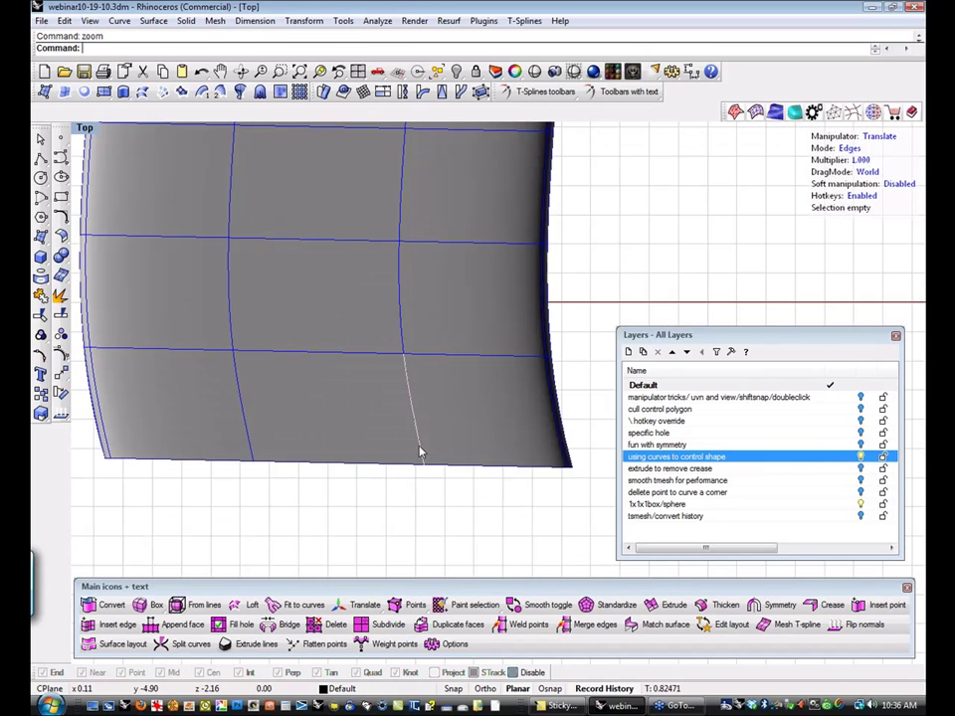
pyautogui.click(419, 453)
pyautogui.scroll(-8, 419, 447)
pyautogui.moveTo(527, 400); pyautogui.dragTo(444, 380, button='right')
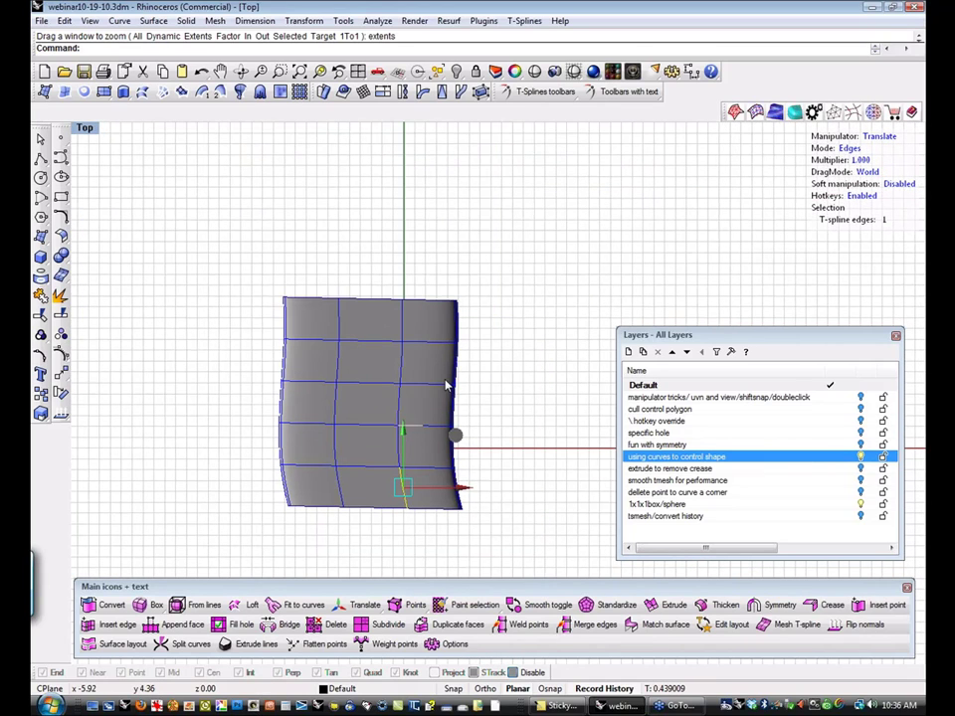
pyautogui.click(213, 383)
pyautogui.hotkey('ctrl', 'F4')
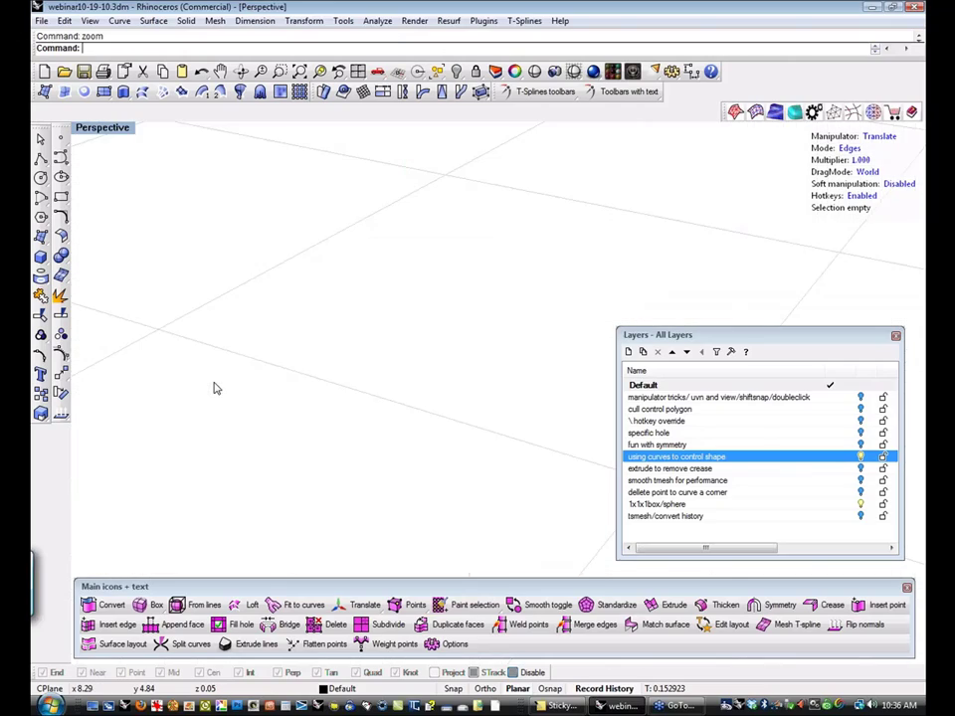
pyautogui.scroll(-7, 263, 390)
pyautogui.moveTo(267, 390); pyautogui.dragTo(367, 431, button='right')
# Select the edge loop around the near open end and extrude it inward by uniform scaling, leaving a small slot.
pyautogui.scroll(3, 368, 430)
pyautogui.doubleClick(398, 459)
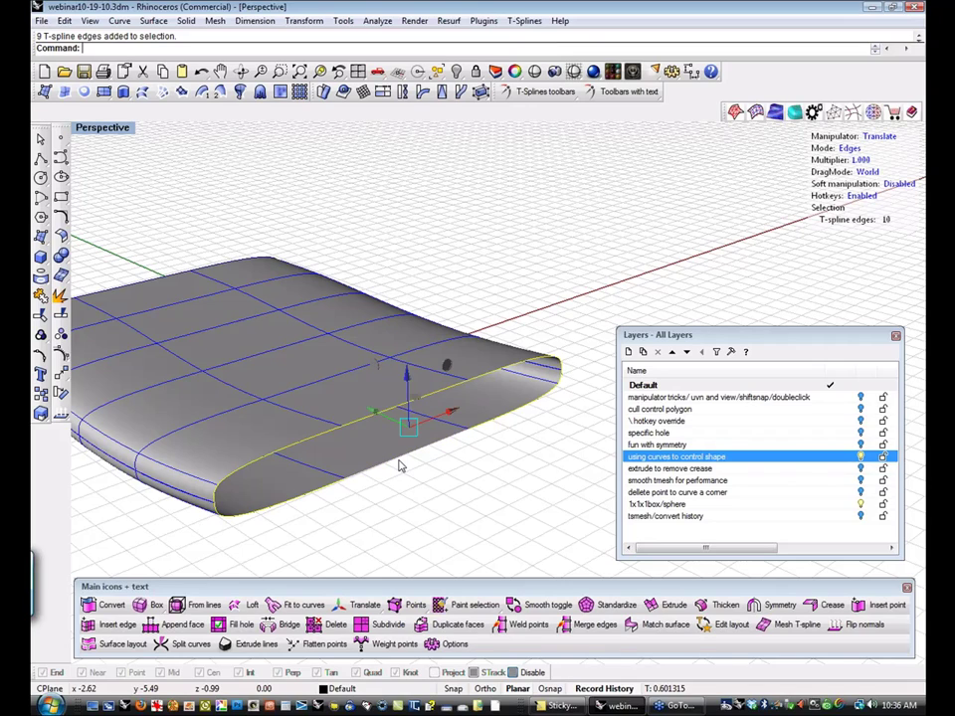
pyautogui.press('e')
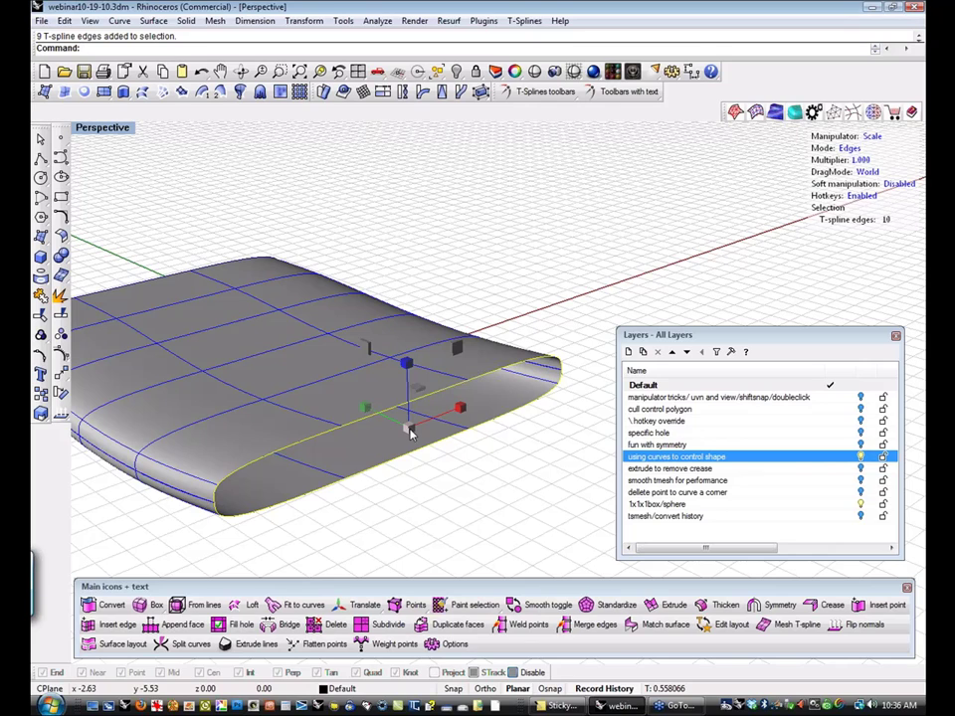
pyautogui.moveTo(408, 432); pyautogui.dragTo(234, 476)
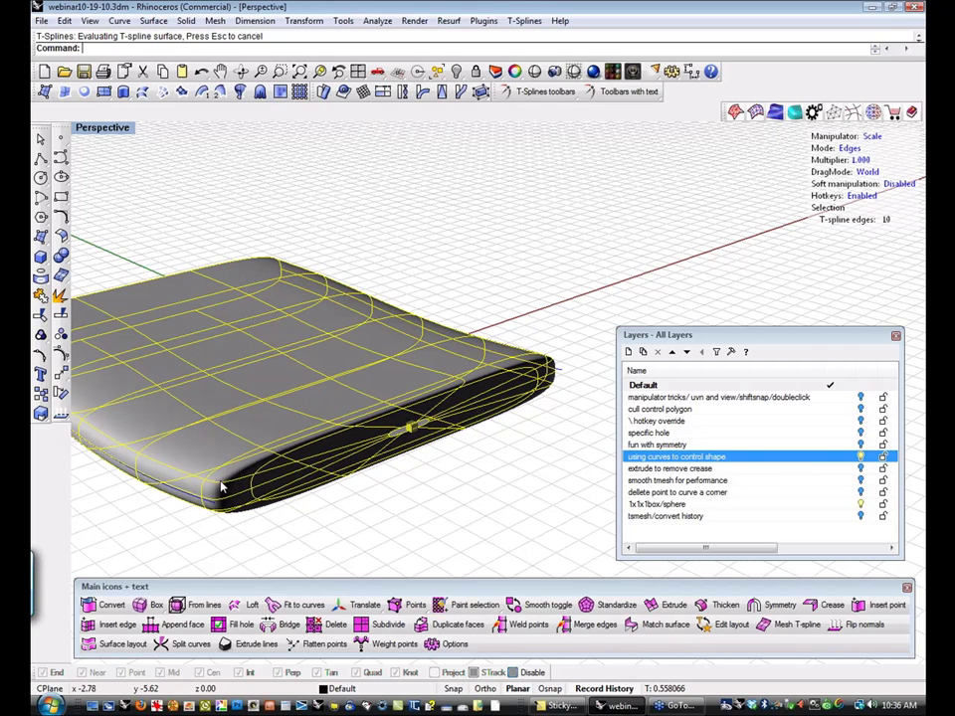
pyautogui.press('Escape')
pyautogui.scroll(-2, 319, 523)
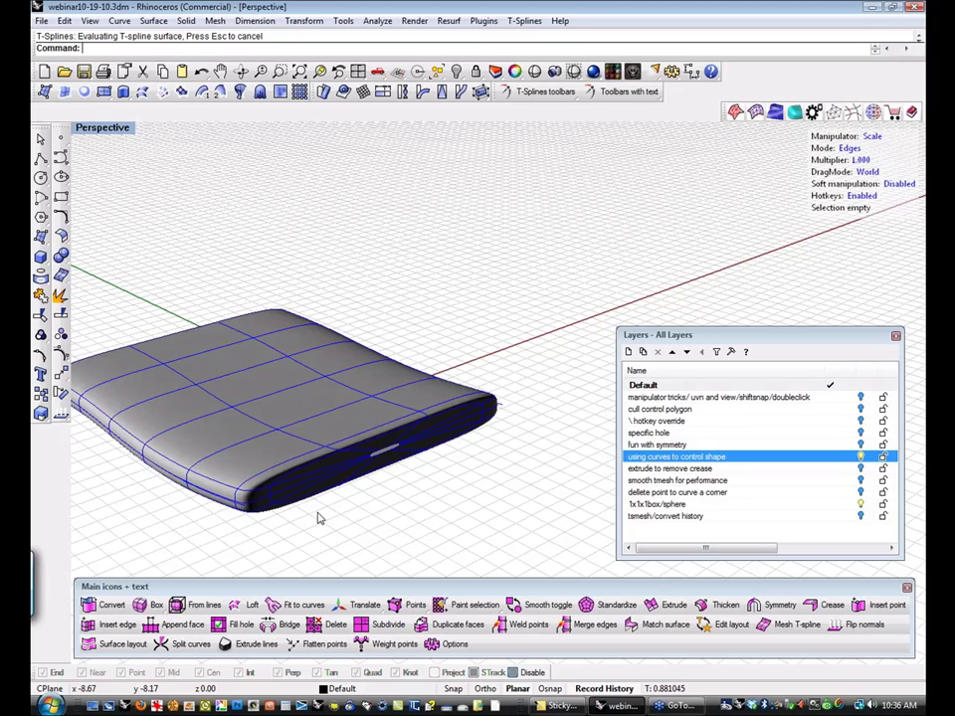
# Extrude the edge loop of the opposite open end inward by uniform scaling until only a small hole remains.
pyautogui.moveTo(319, 518); pyautogui.dragTo(388, 479, button='right')
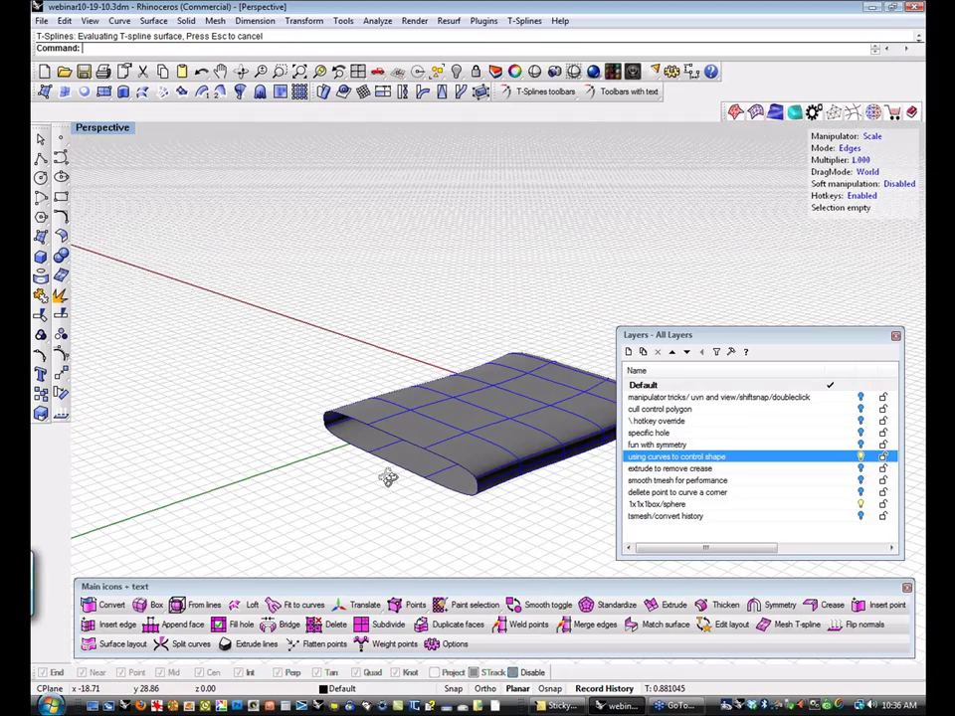
pyautogui.doubleClick(388, 480)
pyautogui.keyDown('alt'); pyautogui.moveTo(383, 474); pyautogui.dragTo(270, 494); pyautogui.keyUp('alt')
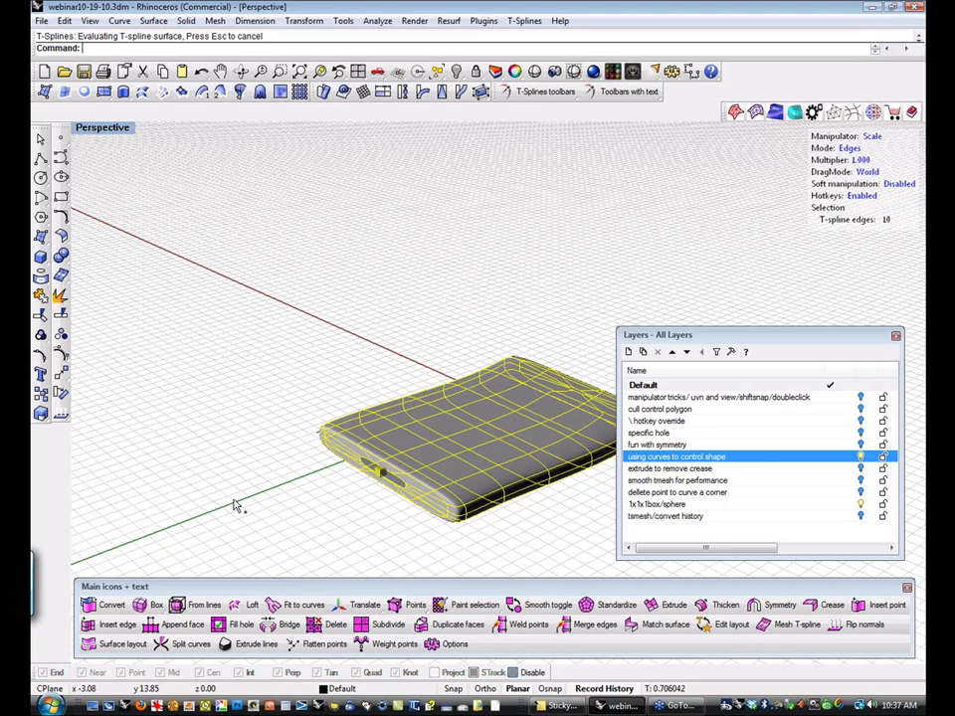
pyautogui.click(289, 512)
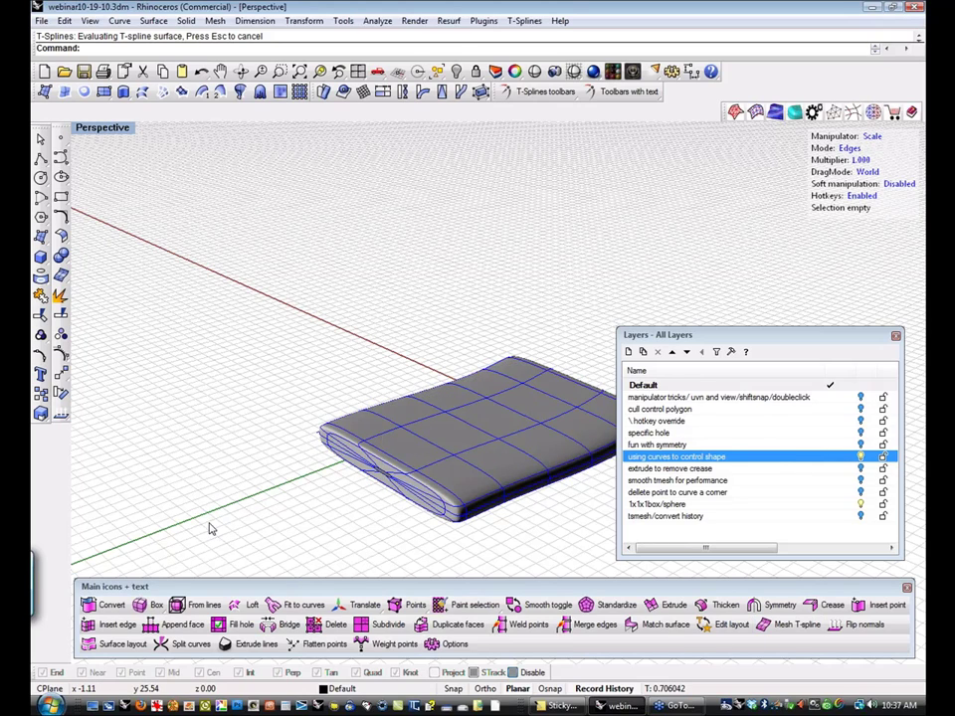
# Fill the small hole left in the second capped end using Fill hole.
pyautogui.click(241, 625)
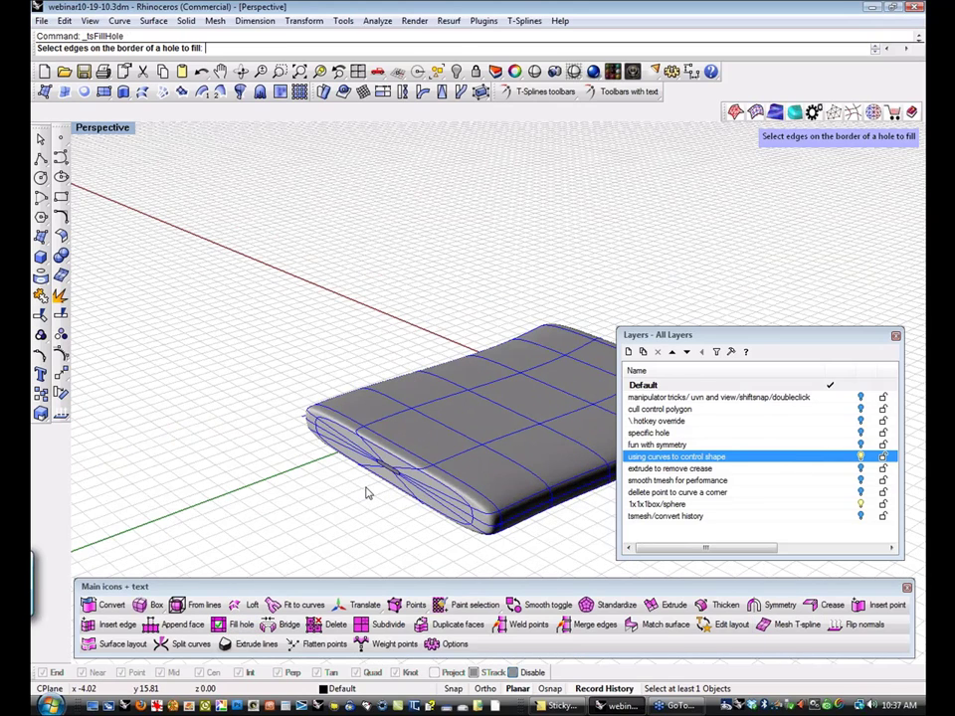
pyautogui.scroll(5, 428, 456)
pyautogui.click(428, 455)
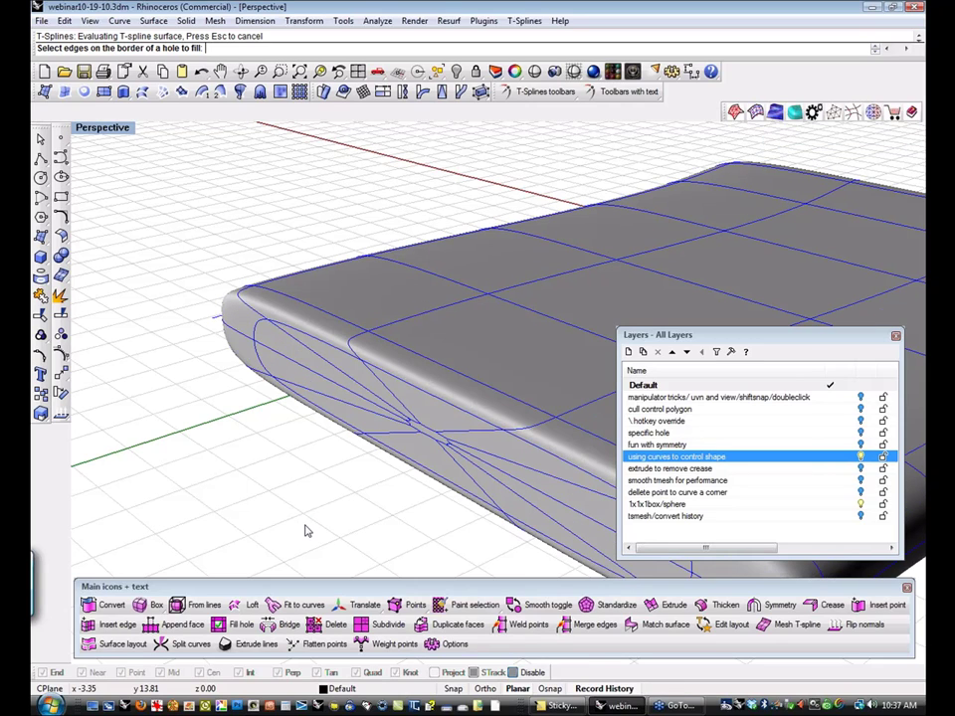
pyautogui.rightClick(307, 530)
# Fill the remaining slot in the first capped end to close the body.
pyautogui.scroll(-5, 311, 518)
pyautogui.moveTo(311, 517); pyautogui.dragTo(375, 413, button='right')
pyautogui.scroll(5, 333, 345)
pyautogui.click(378, 331)
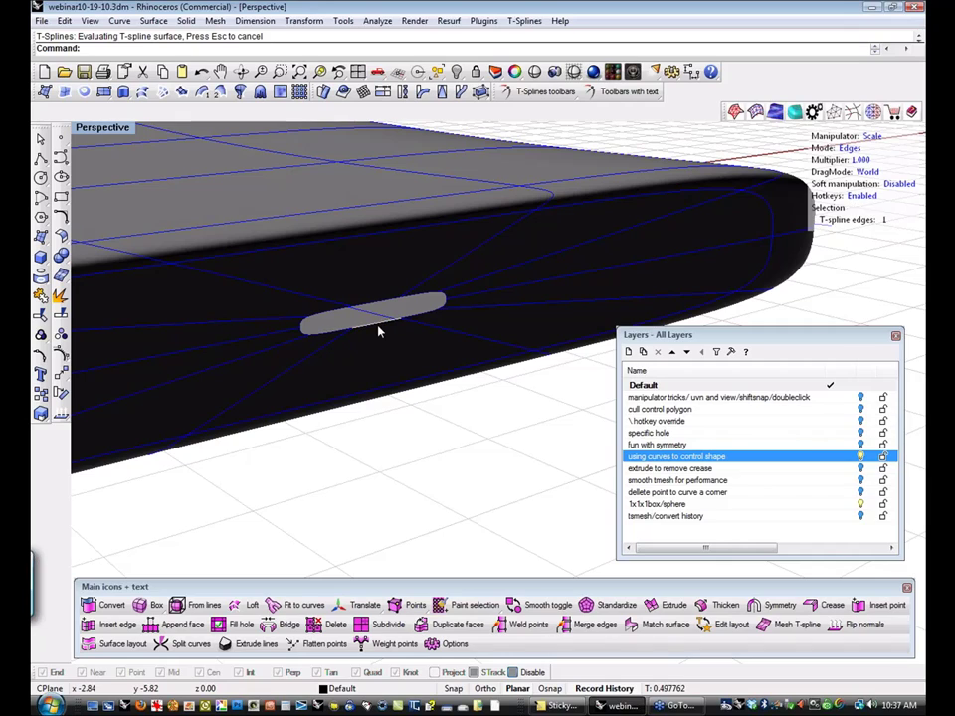
pyautogui.rightClick(404, 431)
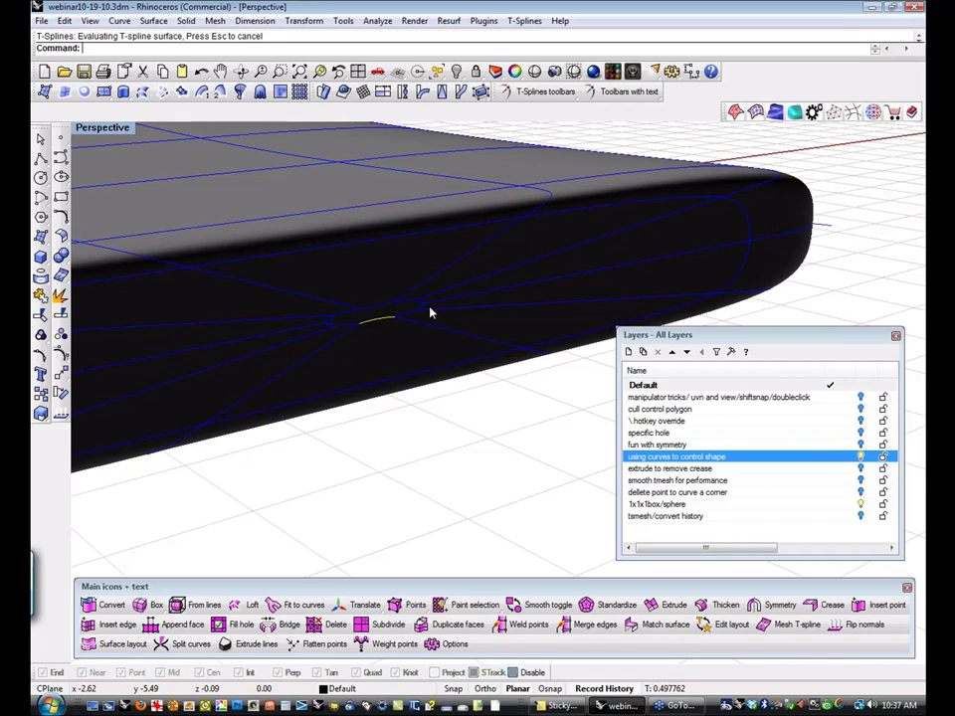
# Examine the closed body's outline in the top view and its capped end and curved sides in the perspective view.
pyautogui.scroll(-2, 386, 383)
pyautogui.moveTo(388, 383); pyautogui.dragTo(471, 445, button='right')
pyautogui.hotkey('ctrl', 'F1')
pyautogui.hotkey('ctrl', 'shift', 'e')
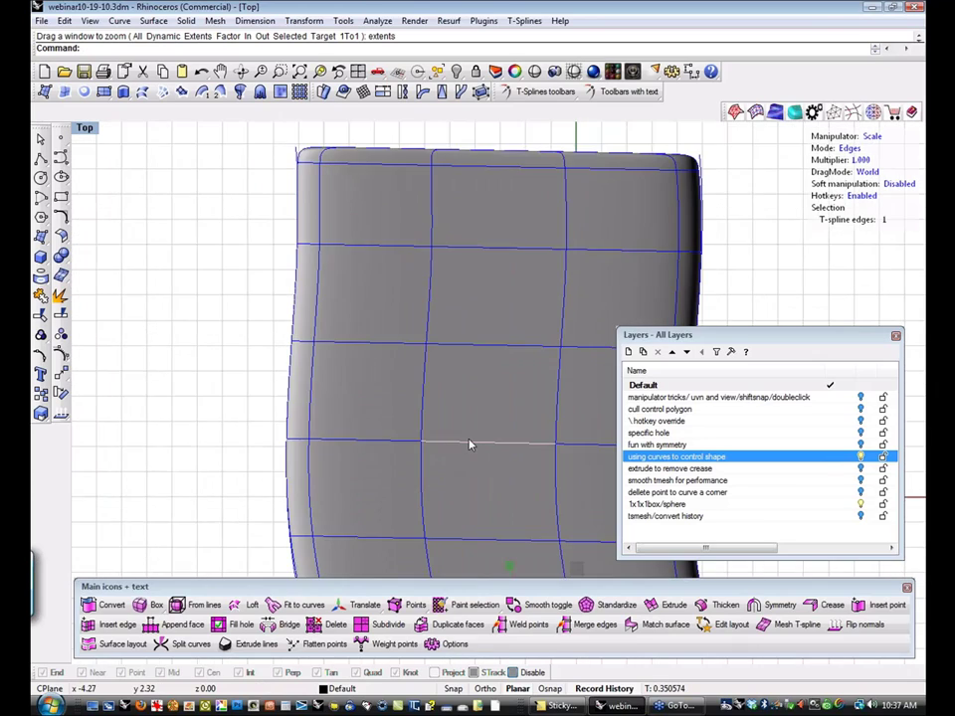
pyautogui.scroll(-4, 452, 389)
pyautogui.moveTo(451, 389); pyautogui.dragTo(386, 394, button='right')
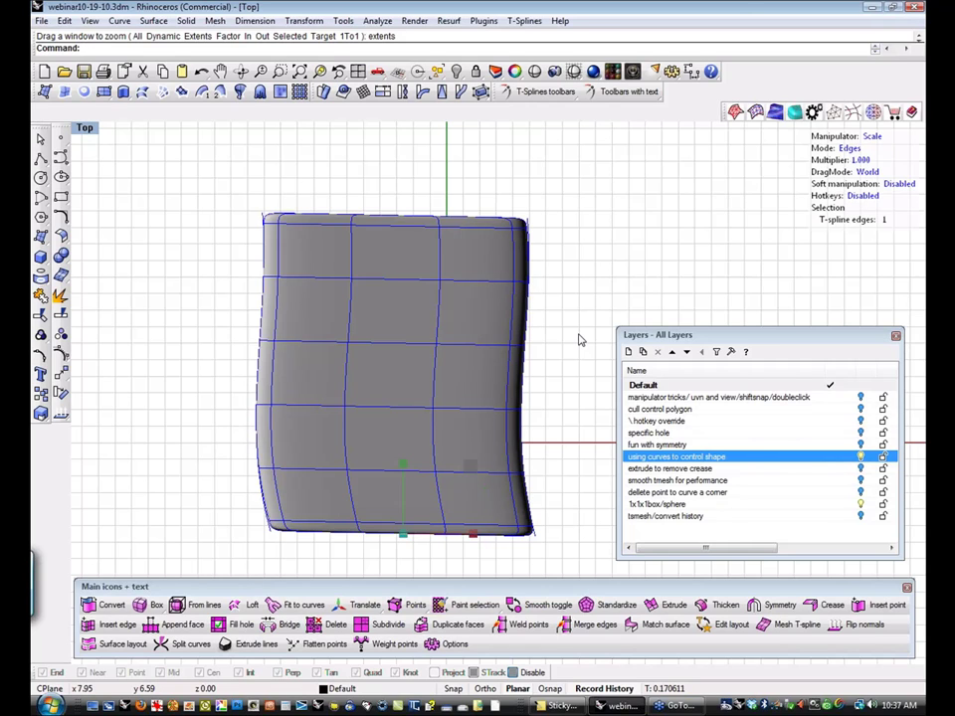
pyautogui.hotkey('ctrl', 'F4')
pyautogui.moveTo(490, 341); pyautogui.dragTo(288, 368, button='right')
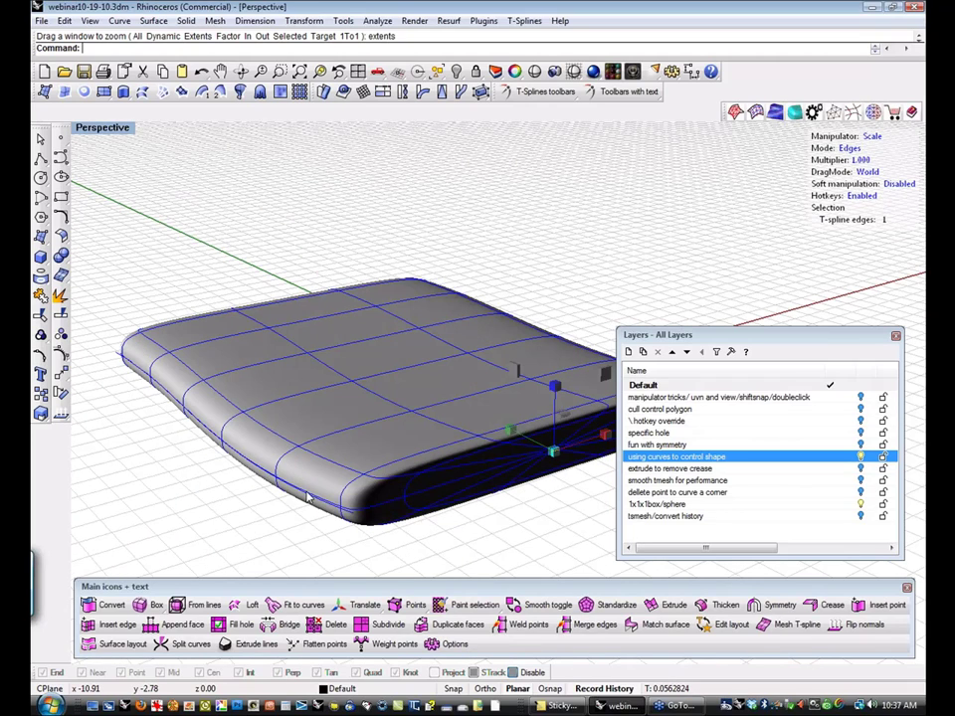
pyautogui.moveTo(209, 338); pyautogui.dragTo(357, 388, button='right')
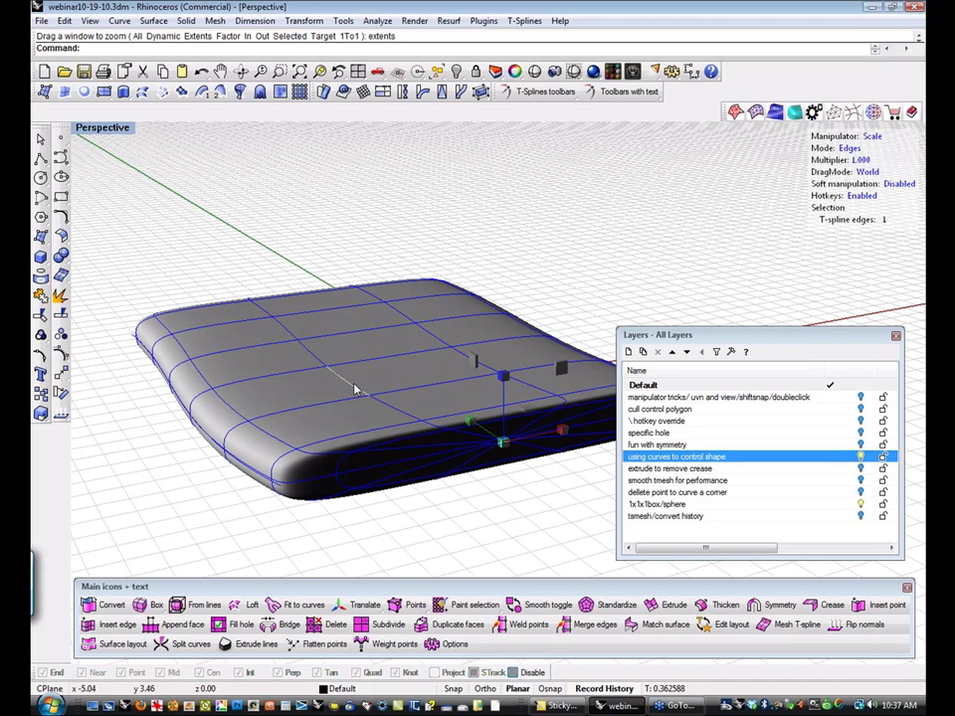
# Translate the middle strip of five faces on the body's upper side upward to give it a domed surface.
pyautogui.click(392, 381)
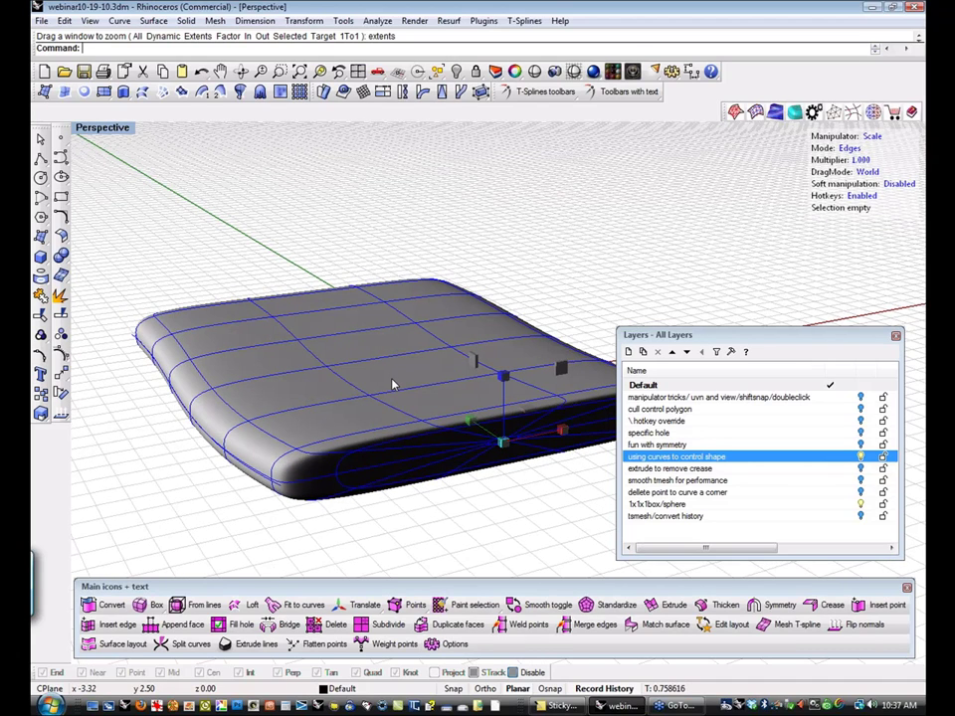
pyautogui.click(401, 379)
pyautogui.click(477, 215)
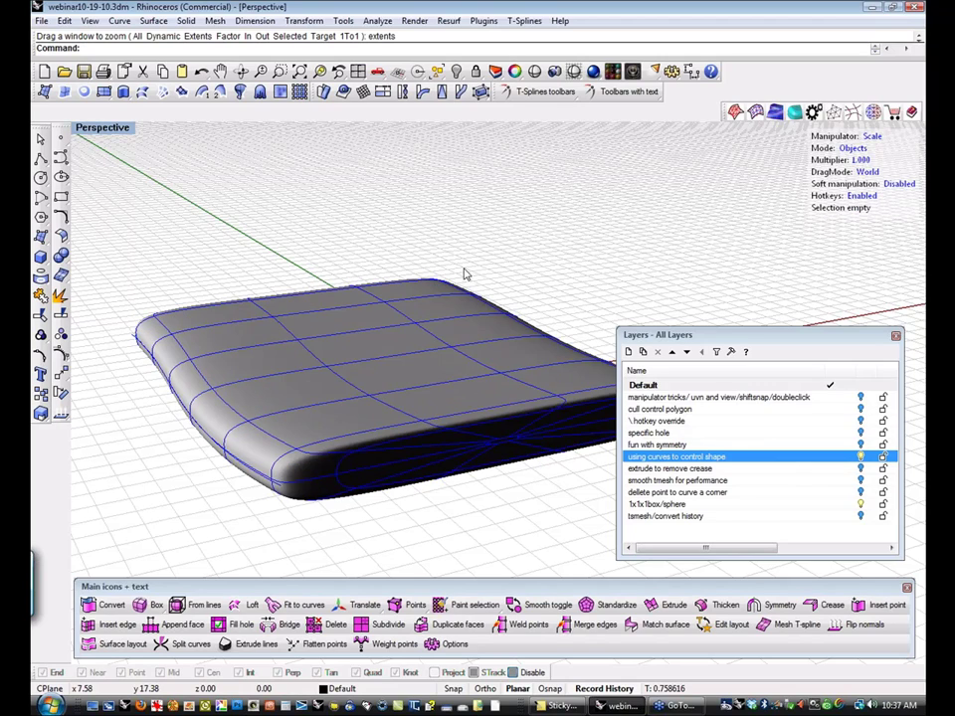
pyautogui.press('s')
pyautogui.press('d')
pyautogui.click(443, 404)
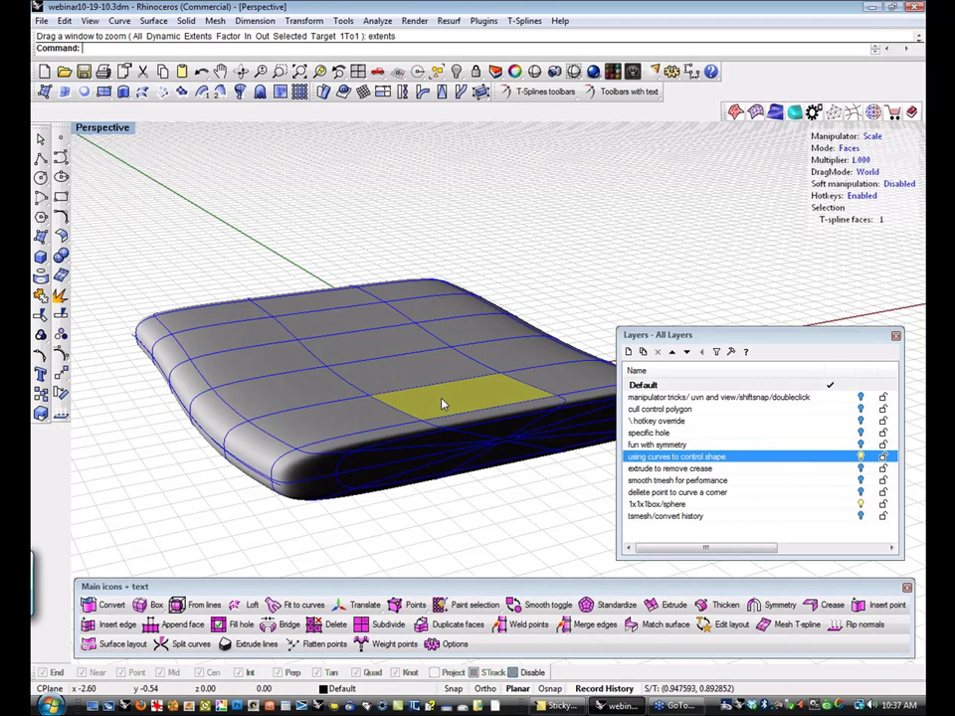
pyautogui.keyDown('shift'); pyautogui.click(401, 377); pyautogui.keyUp('shift')
pyautogui.keyDown('shift'); pyautogui.click(360, 345); pyautogui.keyUp('shift')
pyautogui.keyDown('shift'); pyautogui.click(339, 330); pyautogui.keyUp('shift')
pyautogui.keyDown('shift'); pyautogui.click(312, 308); pyautogui.keyUp('shift')
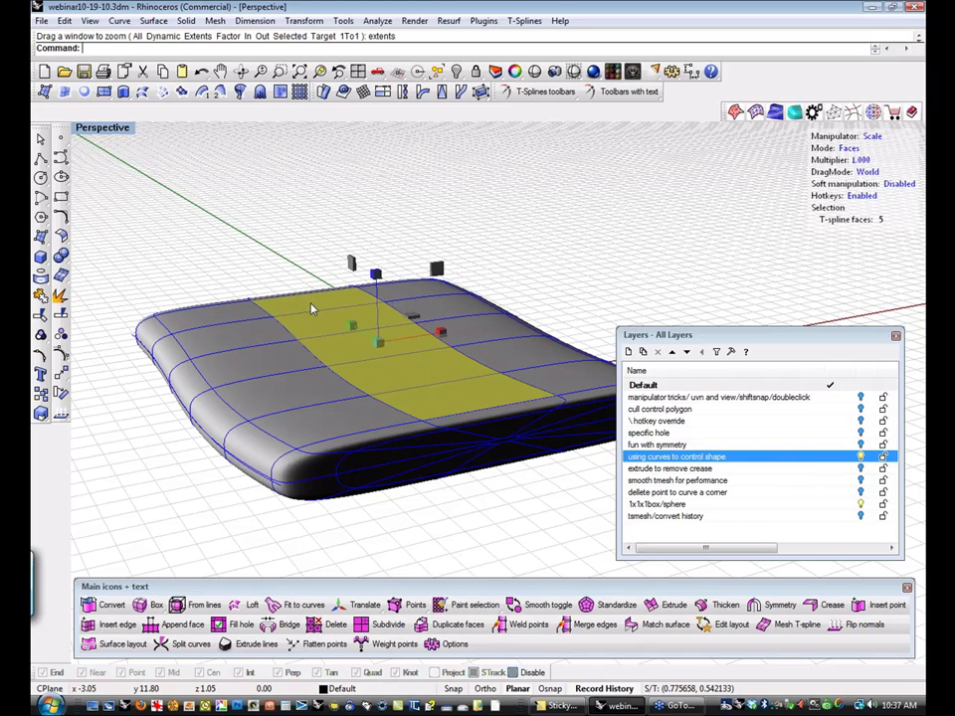
pyautogui.press('w')
pyautogui.moveTo(377, 281); pyautogui.dragTo(392, 249)
pyautogui.click(295, 213)
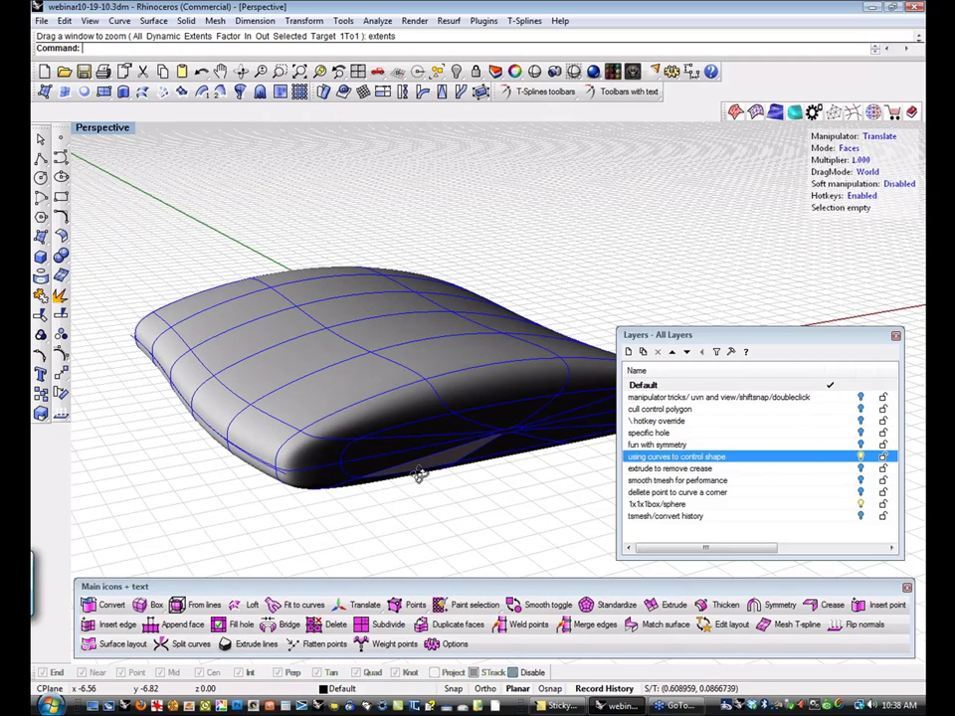
# Select the middle strip of five faces along the body's underside, then clear the selection.
pyautogui.moveTo(418, 474); pyautogui.dragTo(418, 286, button='right')
pyautogui.click(439, 209)
pyautogui.keyDown('shift'); pyautogui.click(418, 263); pyautogui.keyUp('shift')
pyautogui.keyDown('shift'); pyautogui.click(382, 312); pyautogui.keyUp('shift')
pyautogui.keyDown('shift'); pyautogui.click(346, 363); pyautogui.keyUp('shift')
pyautogui.keyDown('shift'); pyautogui.click(328, 403); pyautogui.keyUp('shift')
pyautogui.click(532, 188)
# Examine the domed body in perspective and check its curve-controlled outline in the top view.
pyautogui.moveTo(532, 186); pyautogui.dragTo(541, 296, button='right')
pyautogui.scroll(-4, 513, 257)
pyautogui.moveTo(398, 309); pyautogui.dragTo(535, 346, button='right')
pyautogui.hotkey('ctrl', 'F1')
pyautogui.click(534, 345)
pyautogui.scroll(3, 535, 345)
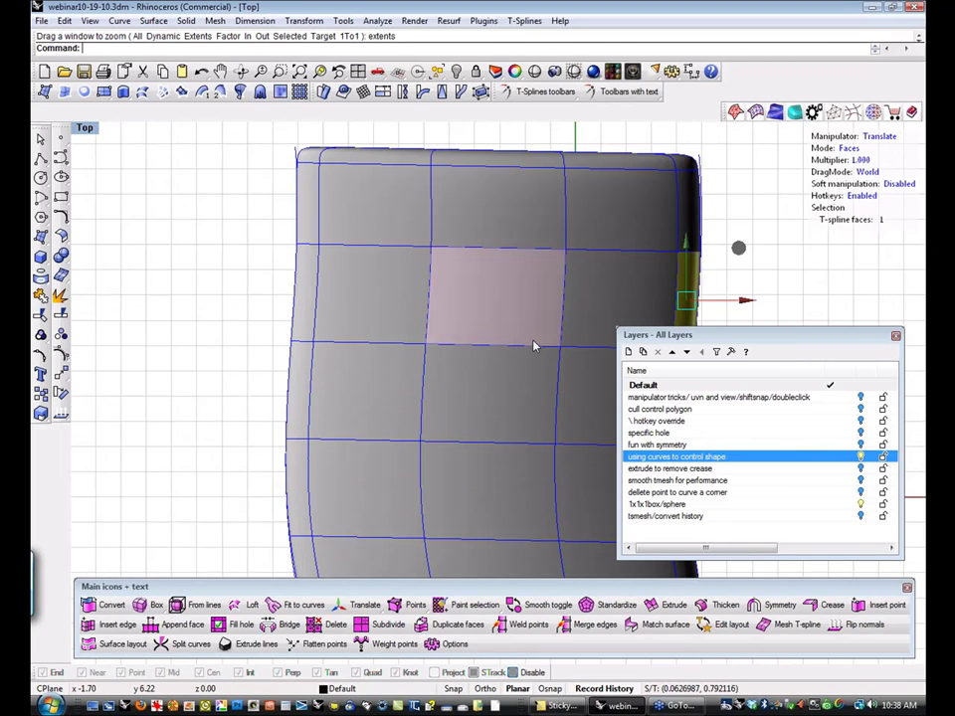
# Deselect the face, switch to the Perspective view, hide the "using curves to control shape" layer and show "extrude to remove crease".
pyautogui.scroll(-5, 534, 346)
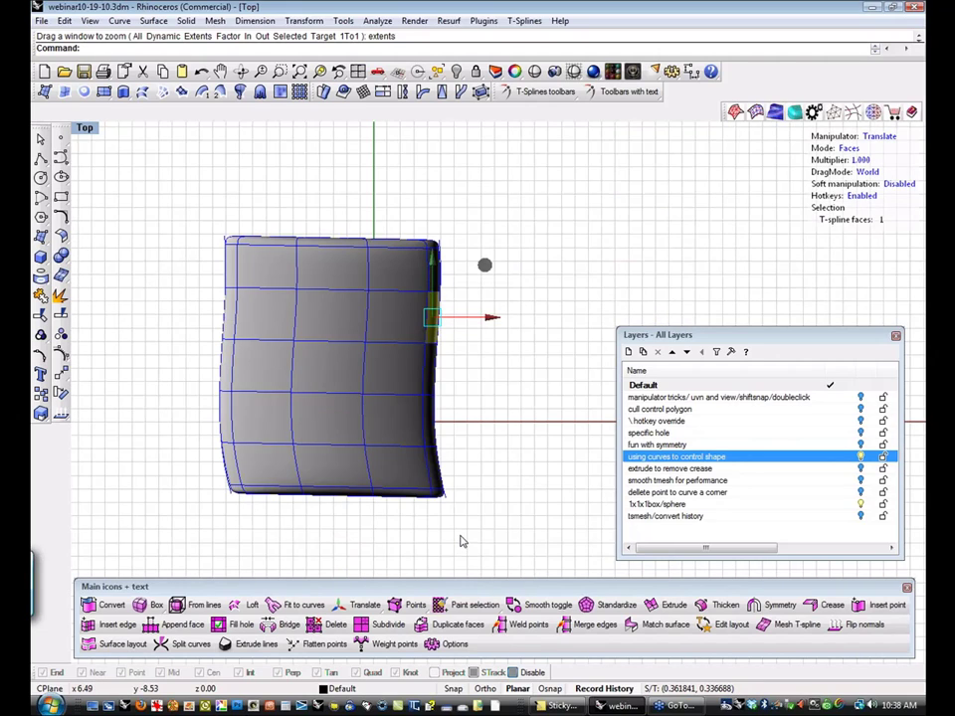
pyautogui.click(473, 440)
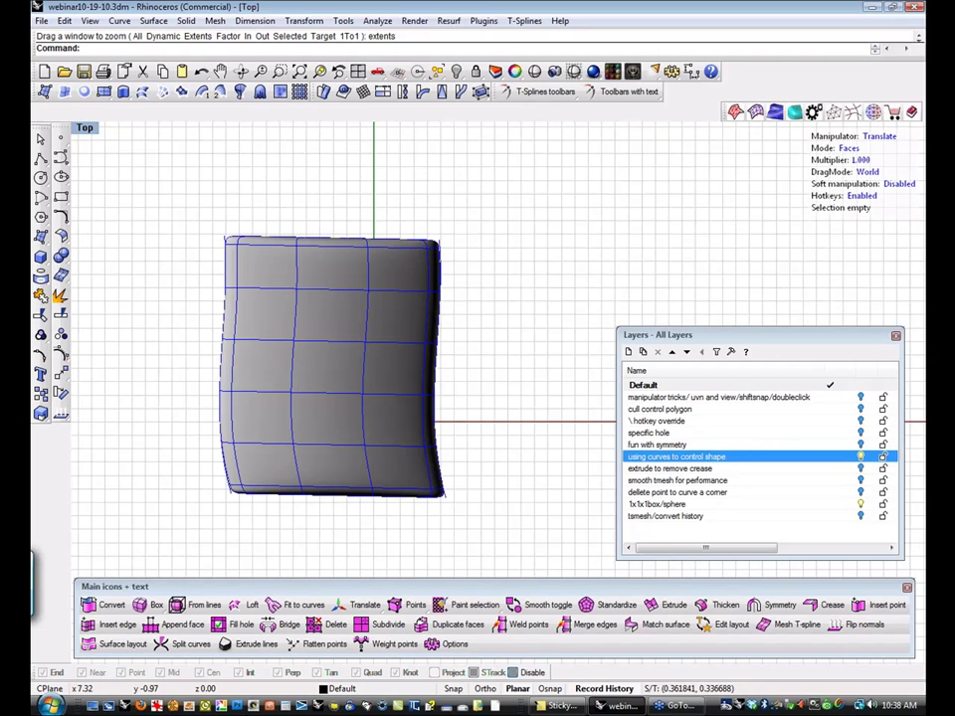
pyautogui.hotkey('ctrl', 'F4')
pyautogui.hotkey('ctrl', 'shift', 'e')
pyautogui.scroll(-4, 473, 441)
pyautogui.moveTo(473, 441); pyautogui.dragTo(417, 427, button='right')
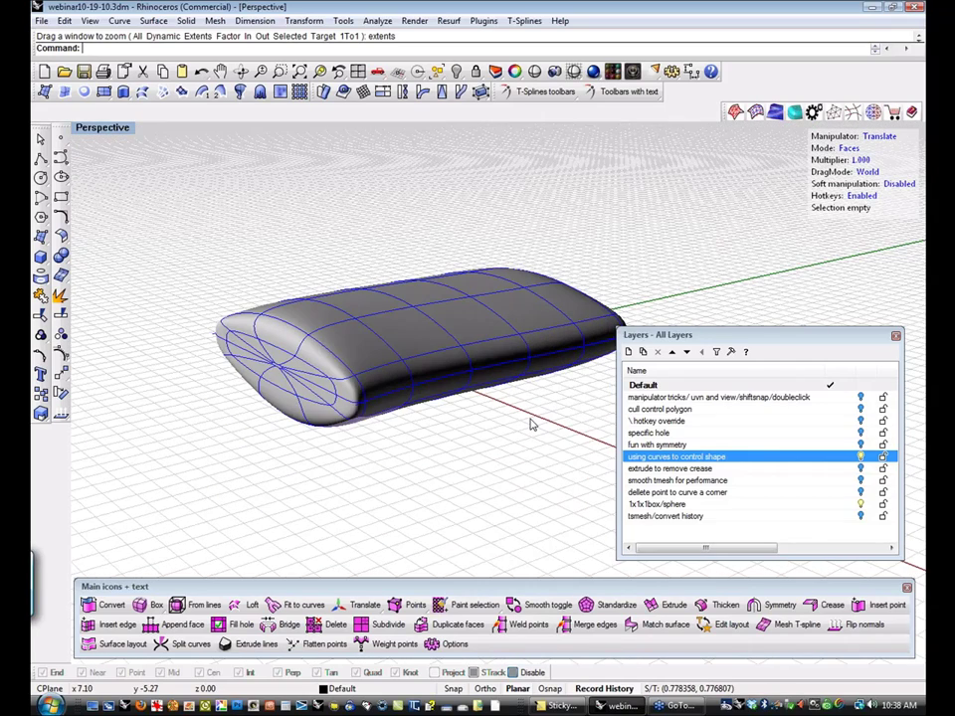
pyautogui.click(861, 456)
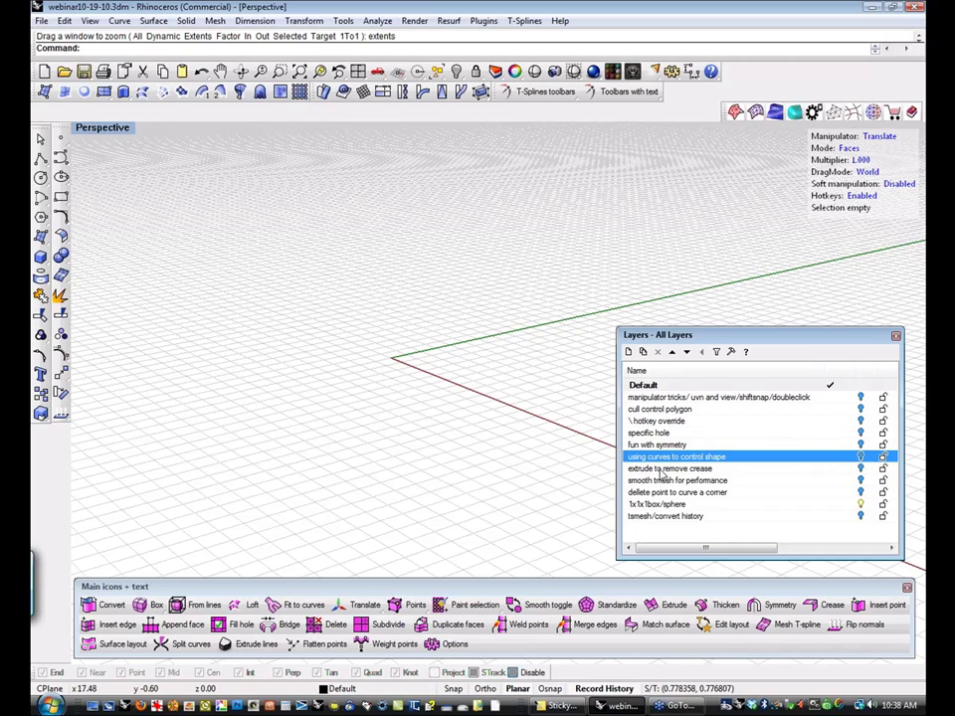
pyautogui.click(862, 469)
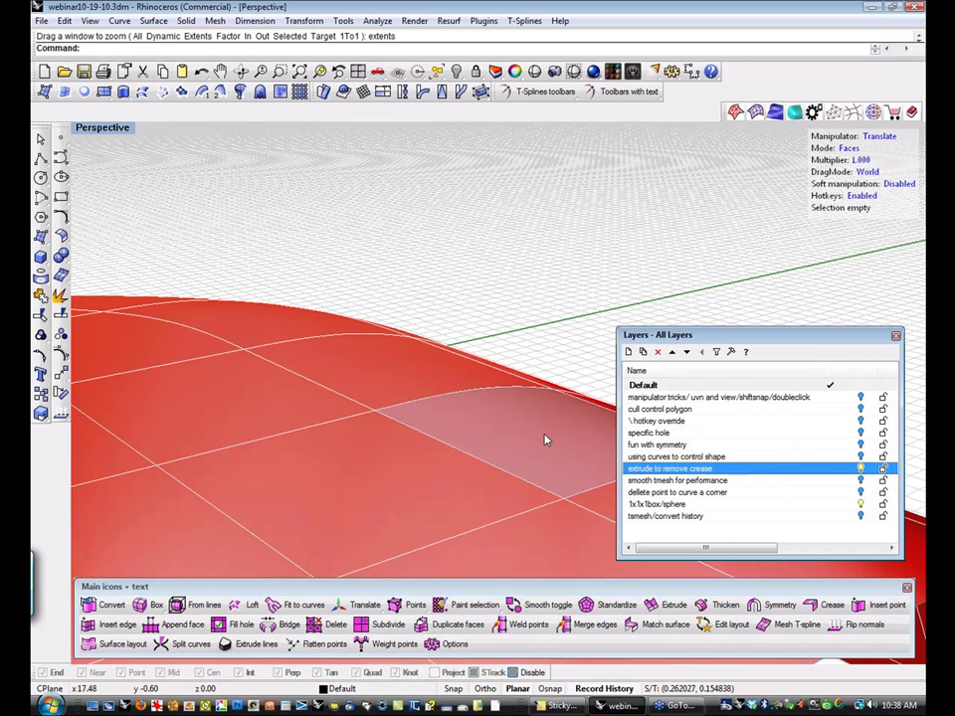
pyautogui.scroll(-1, 461, 415)
pyautogui.keyDown('shift'); pyautogui.moveTo(516, 299); pyautogui.dragTo(532, 430, button='right'); pyautogui.keyUp('shift')
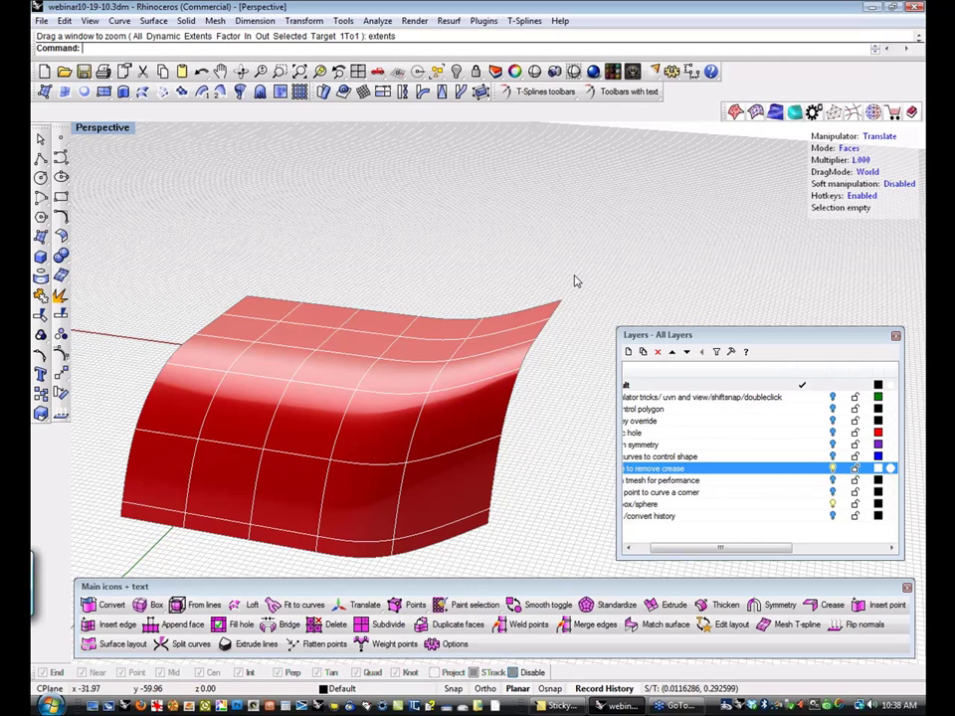
# Select the eight faces at the curved corner of the red surface and examine the corner's crease with a Shade preview.
pyautogui.moveTo(583, 266); pyautogui.dragTo(425, 415)
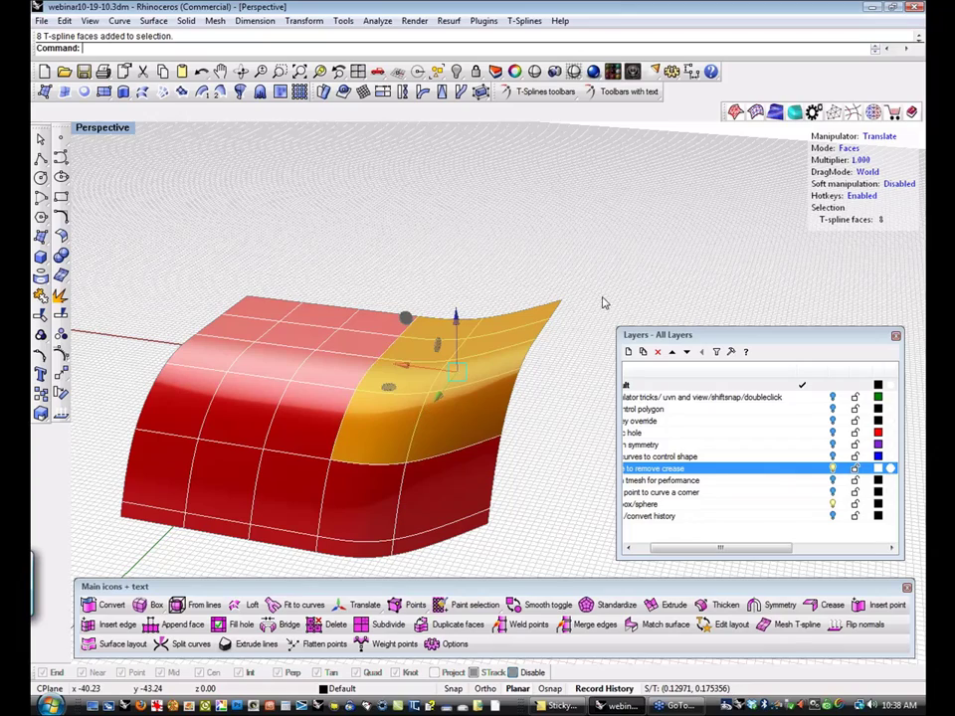
pyautogui.moveTo(536, 464)
pyautogui.mouseDown(button='right')
pyautogui.moveTo(563, 414)
pyautogui.moveTo(580, 457)
pyautogui.moveTo(519, 475)
pyautogui.moveTo(543, 447)
pyautogui.mouseUp(button='right')
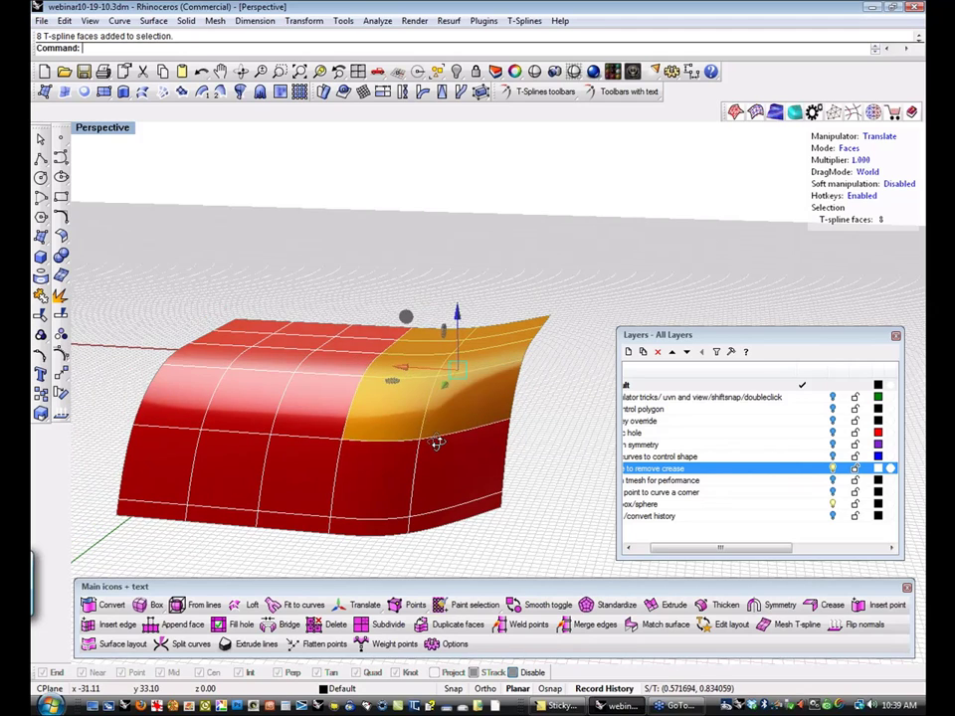
pyautogui.moveTo(437, 444); pyautogui.dragTo(325, 302, button='right')
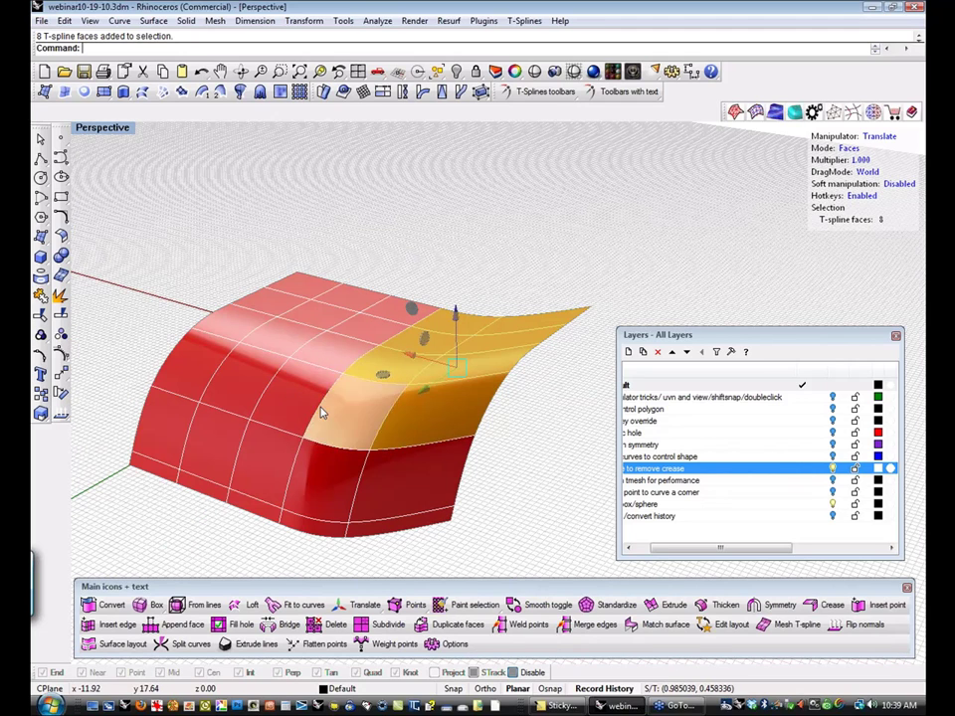
pyautogui.moveTo(379, 409); pyautogui.dragTo(532, 404, button='right')
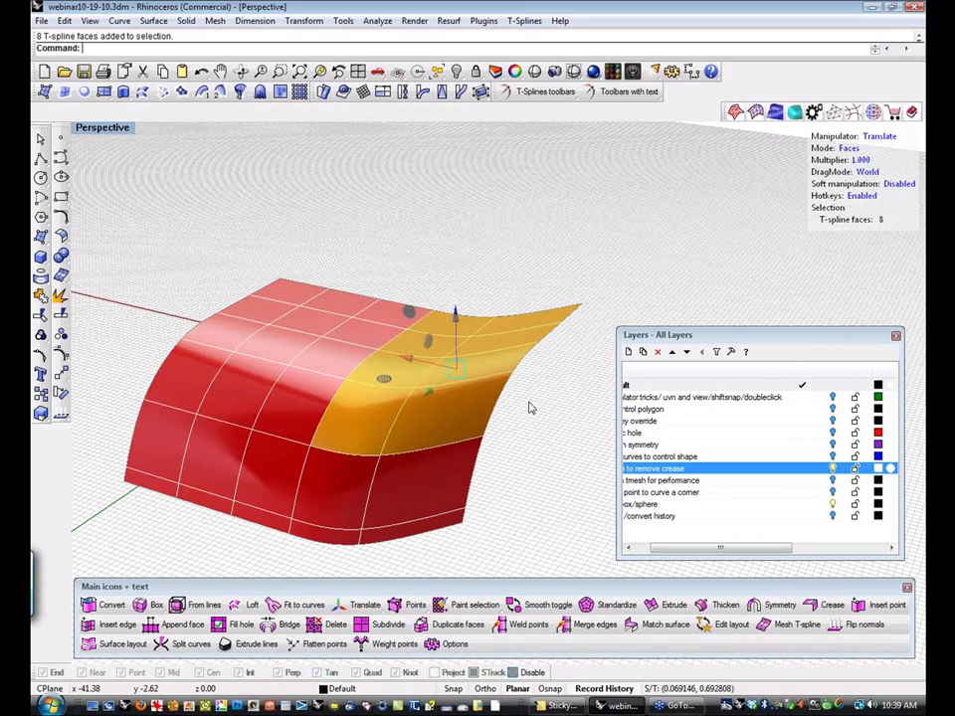
pyautogui.moveTo(497, 460); pyautogui.dragTo(514, 443, button='right')
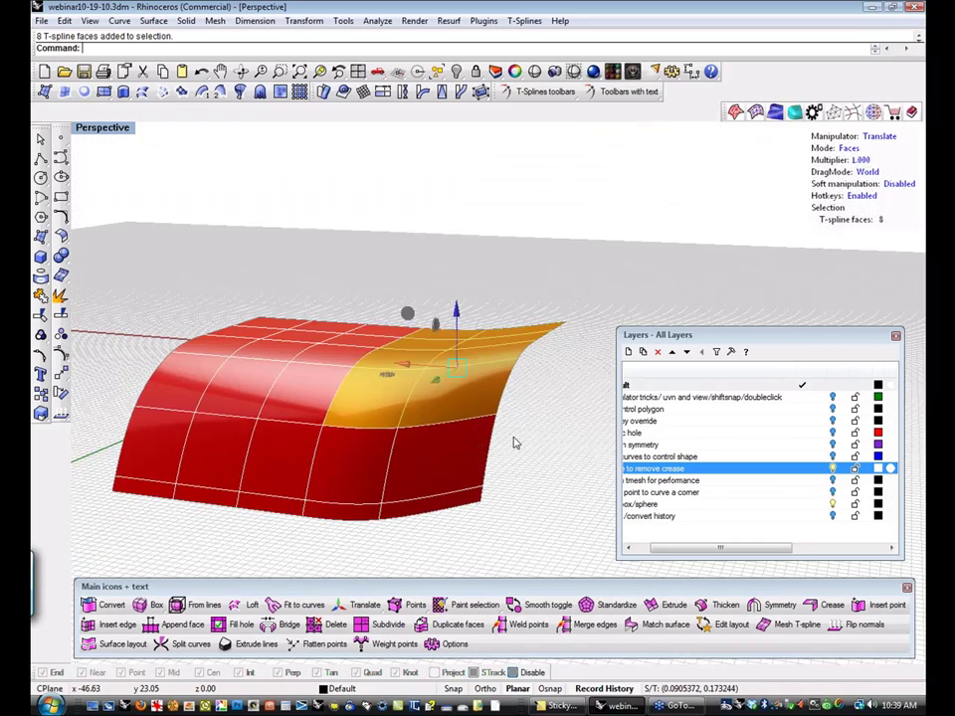
pyautogui.click(554, 72)
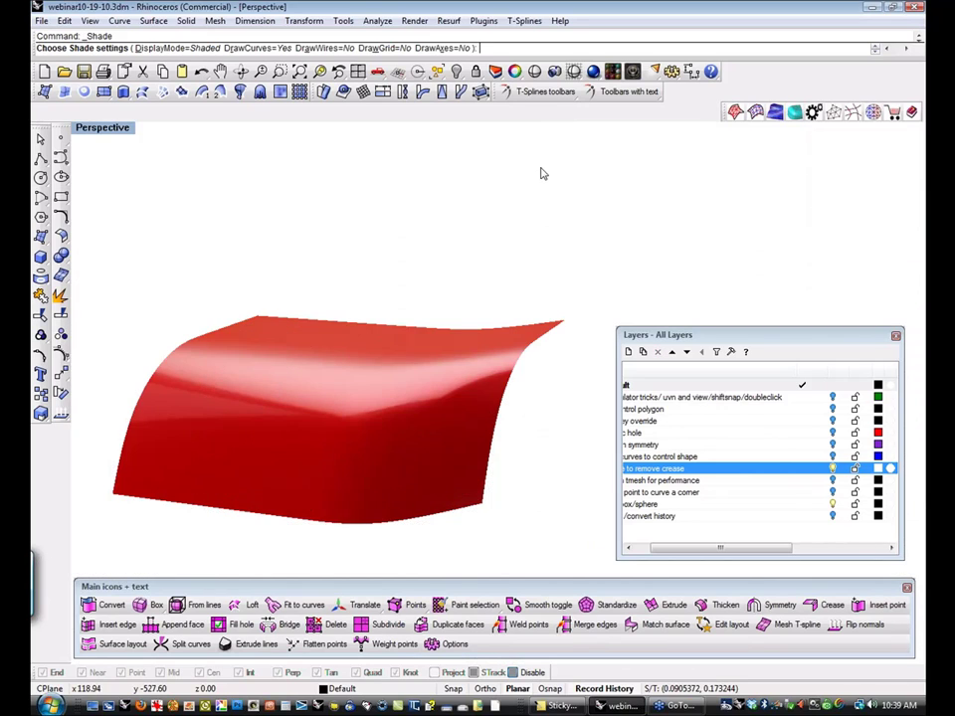
pyautogui.moveTo(543, 173)
pyautogui.mouseDown(button='right')
pyautogui.moveTo(578, 332)
pyautogui.moveTo(533, 235)
pyautogui.moveTo(529, 276)
pyautogui.mouseUp(button='right')
pyautogui.press('Escape')
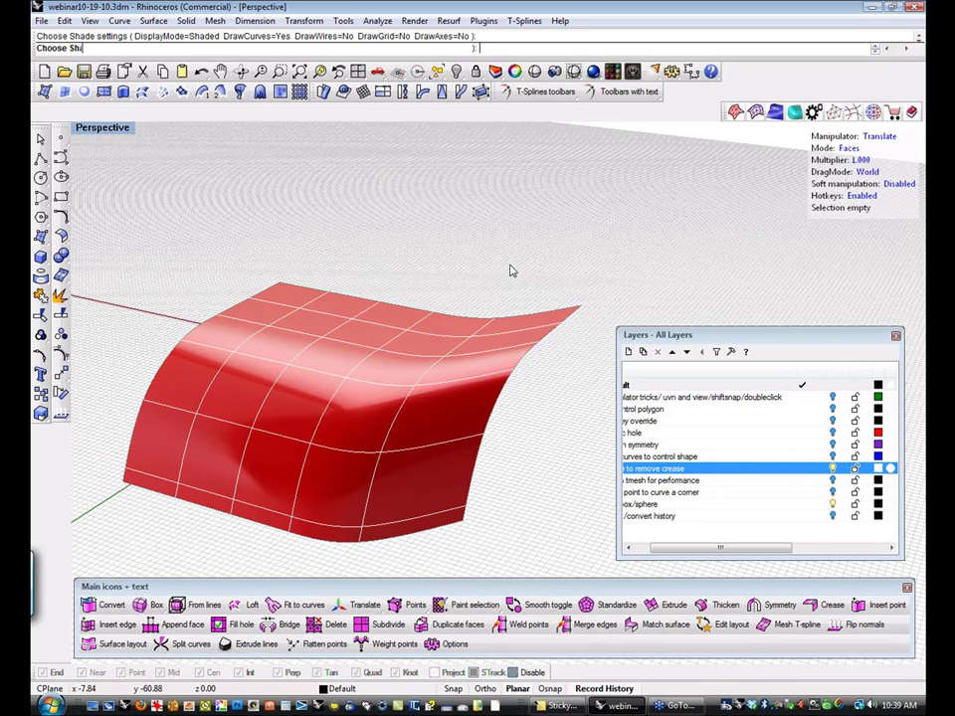
# Delete the two-by-four block of faces at the surface's curved corner and preview the remaining surface with Shade.
pyautogui.doubleClick(437, 396)
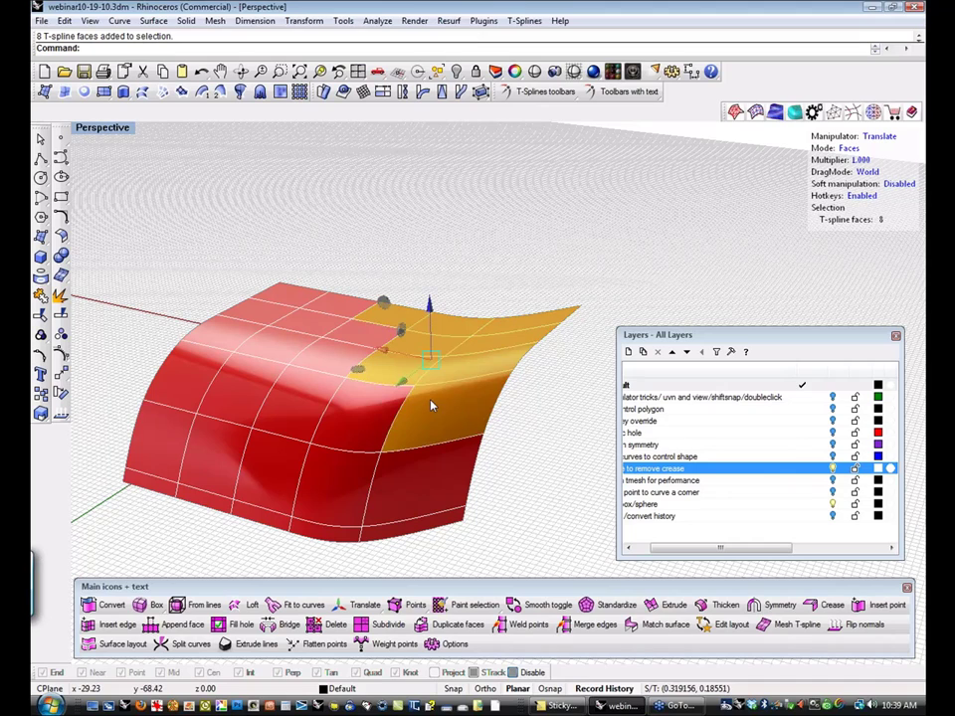
pyautogui.keyDown('ctrl'); pyautogui.click(406, 315); pyautogui.keyUp('ctrl')
pyautogui.moveTo(415, 314); pyautogui.dragTo(507, 222, button='right')
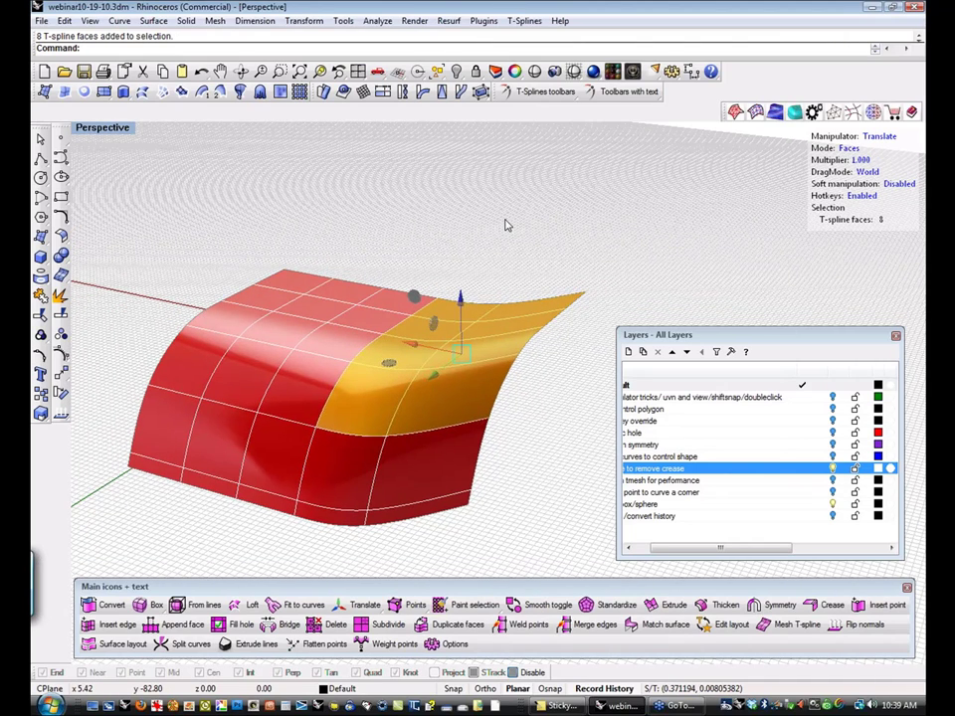
pyautogui.press('Delete')
pyautogui.click(535, 71)
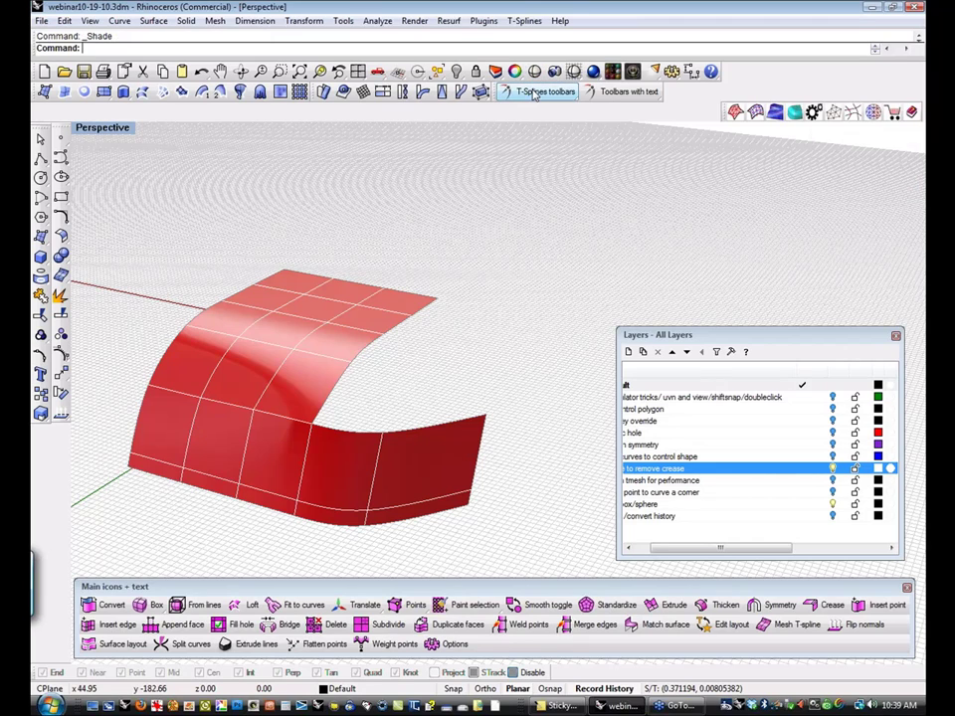
pyautogui.moveTo(464, 375)
pyautogui.mouseDown(button='right')
pyautogui.moveTo(565, 298)
pyautogui.moveTo(558, 283)
pyautogui.moveTo(531, 319)
pyautogui.moveTo(504, 323)
pyautogui.moveTo(471, 356)
pyautogui.moveTo(496, 369)
pyautogui.moveTo(456, 386)
pyautogui.moveTo(495, 335)
pyautogui.moveTo(491, 367)
pyautogui.moveTo(416, 371)
pyautogui.moveTo(474, 328)
pyautogui.moveTo(447, 383)
pyautogui.moveTo(358, 420)
pyautogui.moveTo(416, 341)
pyautogui.moveTo(457, 384)
pyautogui.moveTo(456, 370)
pyautogui.moveTo(454, 385)
pyautogui.moveTo(416, 377)
pyautogui.moveTo(425, 370)
pyautogui.mouseUp(button='right')
pyautogui.press('Escape')
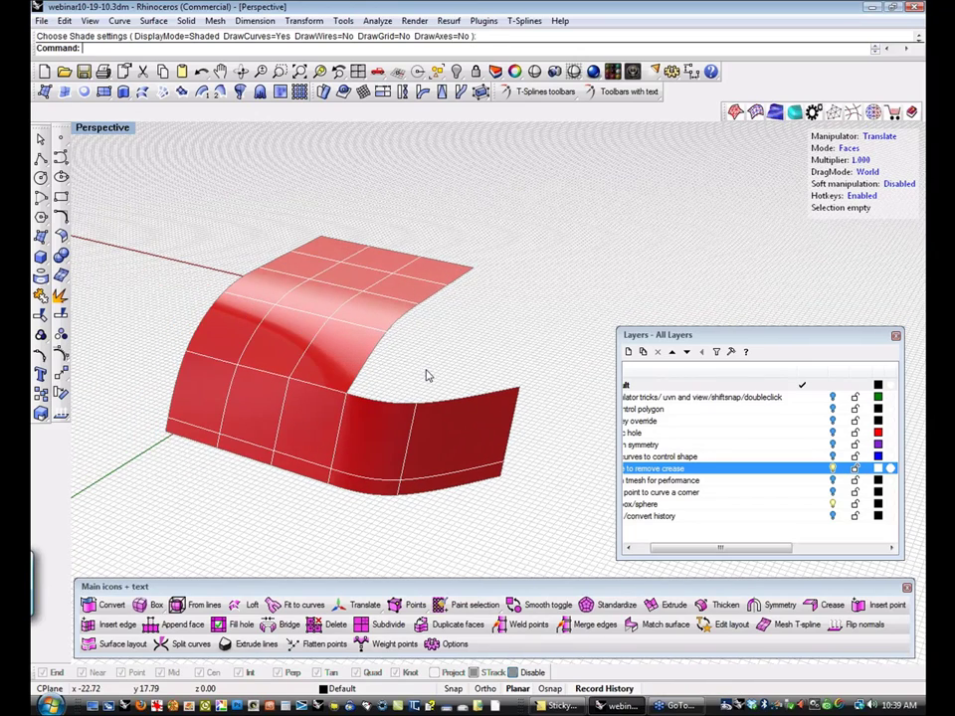
# Extrude the six open edges around the cut-out corner in place.
pyautogui.scroll(3, 428, 368)
pyautogui.scroll(-3, 434, 358)
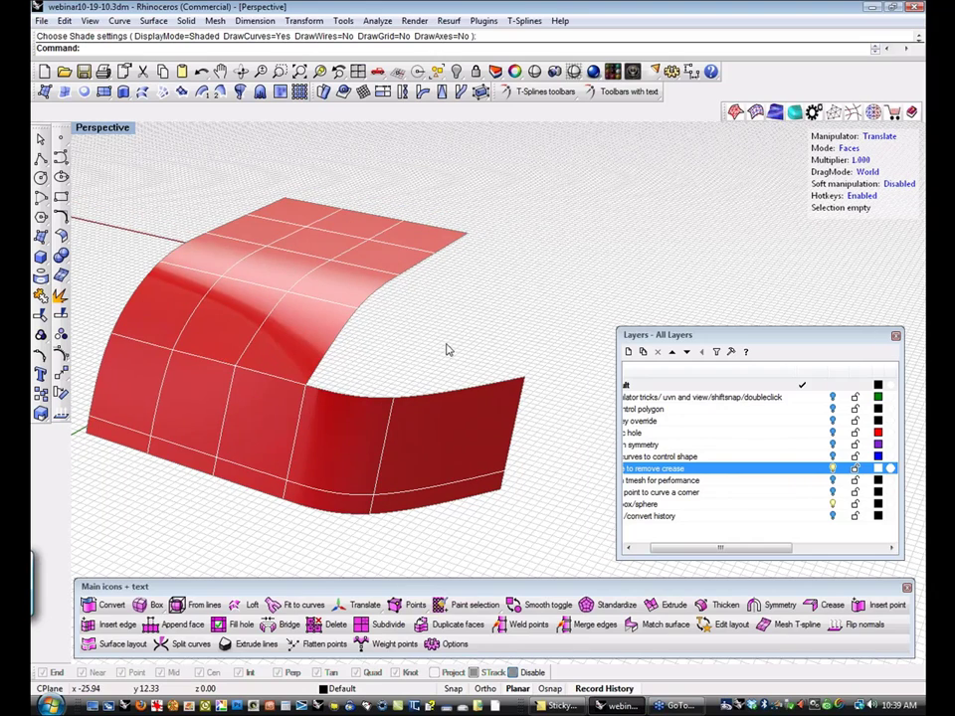
pyautogui.press('s')
pyautogui.click(446, 249)
pyautogui.keyDown('shift'); pyautogui.click(406, 269); pyautogui.keyUp('shift')
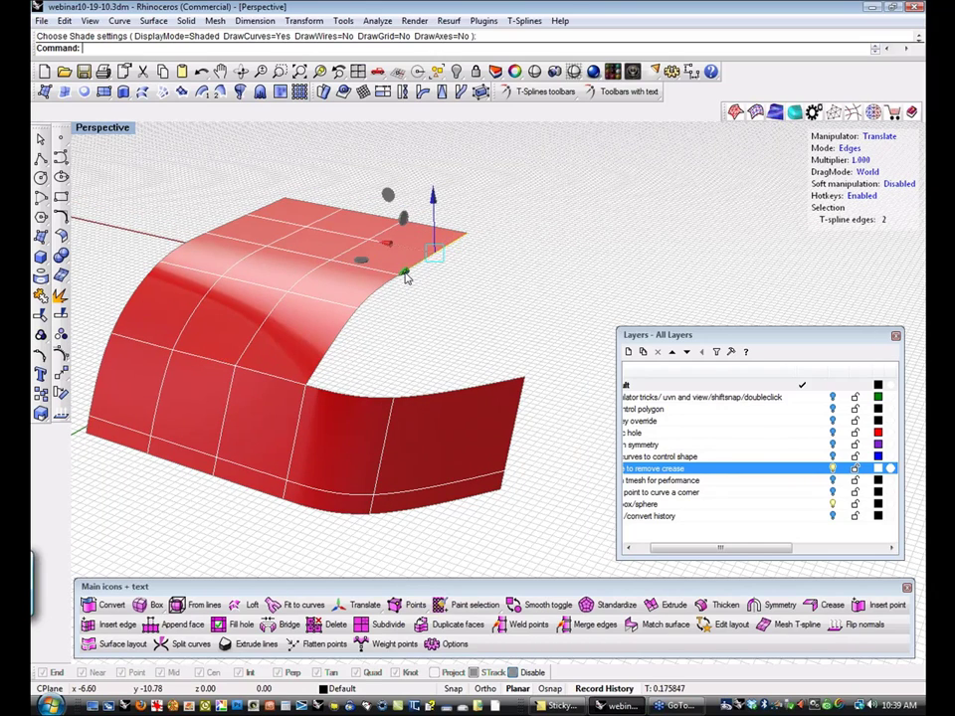
pyautogui.keyDown('shift'); pyautogui.click(377, 288); pyautogui.keyUp('shift')
pyautogui.keyDown('shift'); pyautogui.click(342, 324); pyautogui.keyUp('shift')
pyautogui.keyDown('shift'); pyautogui.click(333, 389); pyautogui.keyUp('shift')
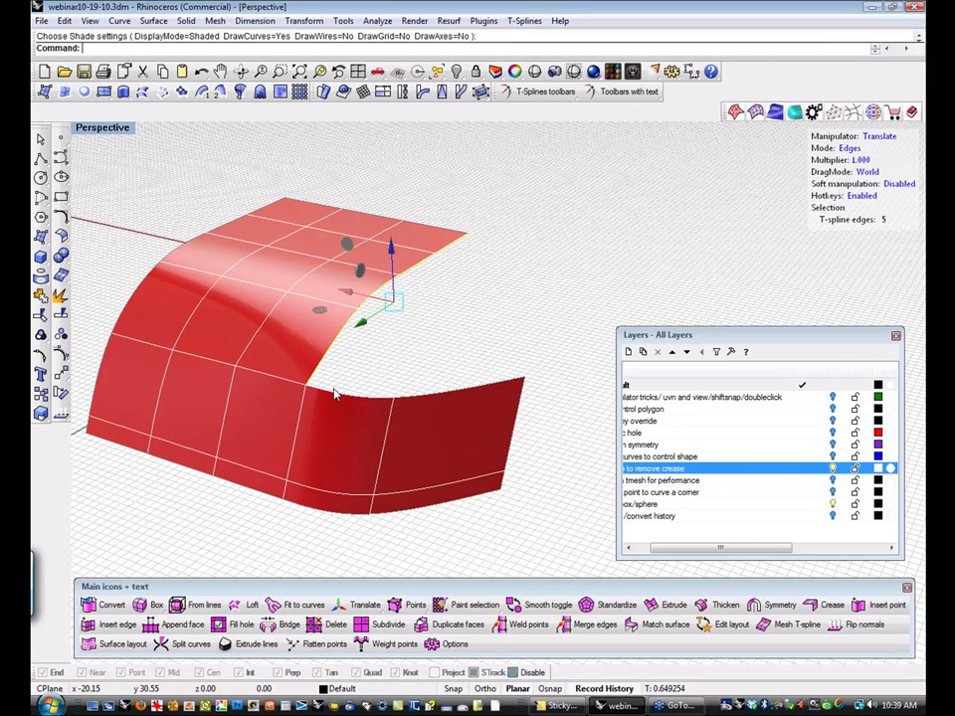
pyautogui.keyDown('shift'); pyautogui.click(425, 394); pyautogui.keyUp('shift')
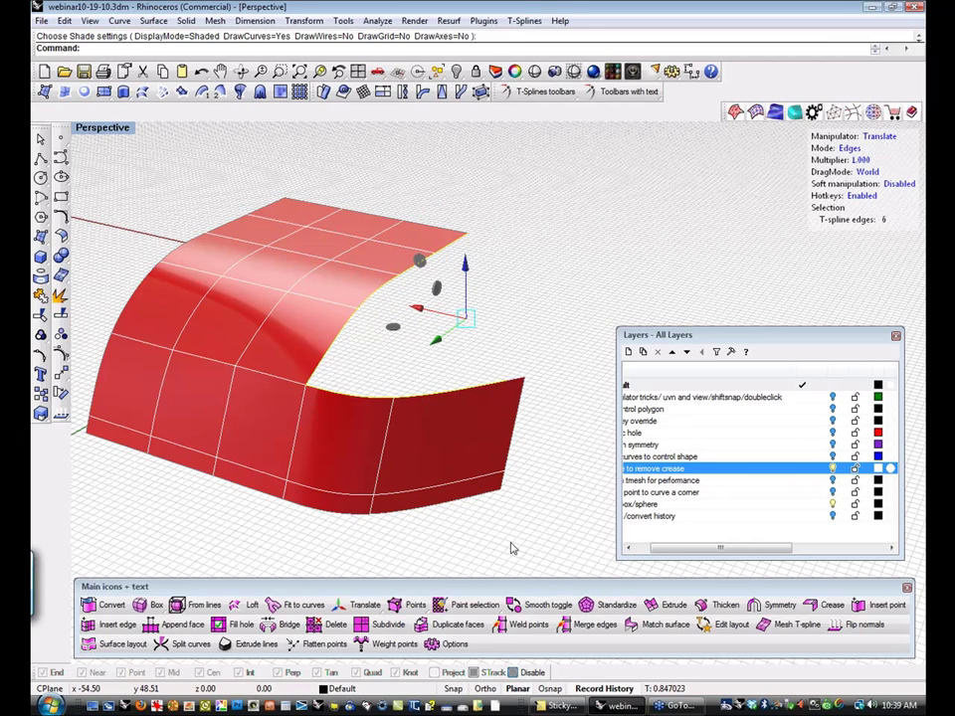
pyautogui.click(661, 604)
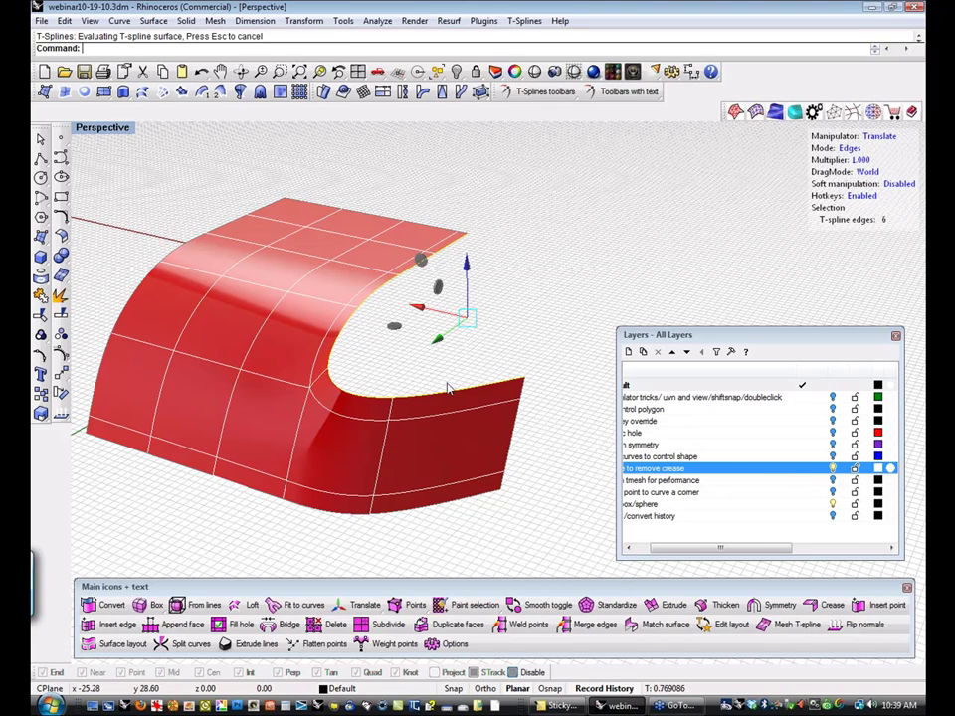
# Examine the smoothed corner of the cut-out with a Shade preview.
pyautogui.click(531, 74)
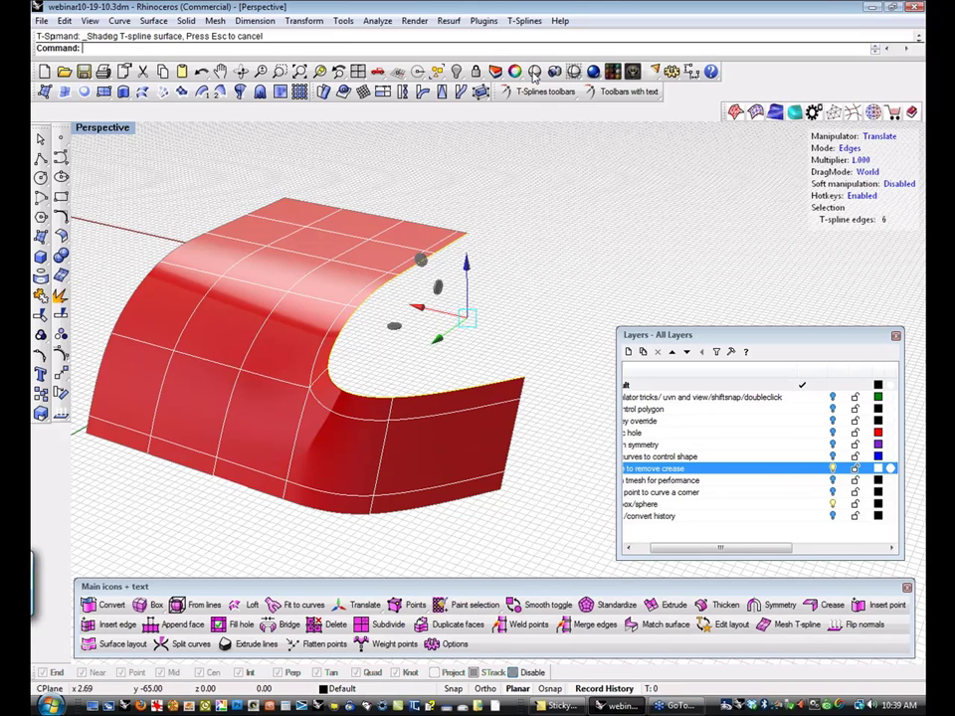
pyautogui.moveTo(521, 141)
pyautogui.mouseDown(button='right')
pyautogui.moveTo(494, 315)
pyautogui.moveTo(556, 230)
pyautogui.moveTo(498, 234)
pyautogui.moveTo(473, 334)
pyautogui.mouseUp(button='right')
pyautogui.press('Escape')
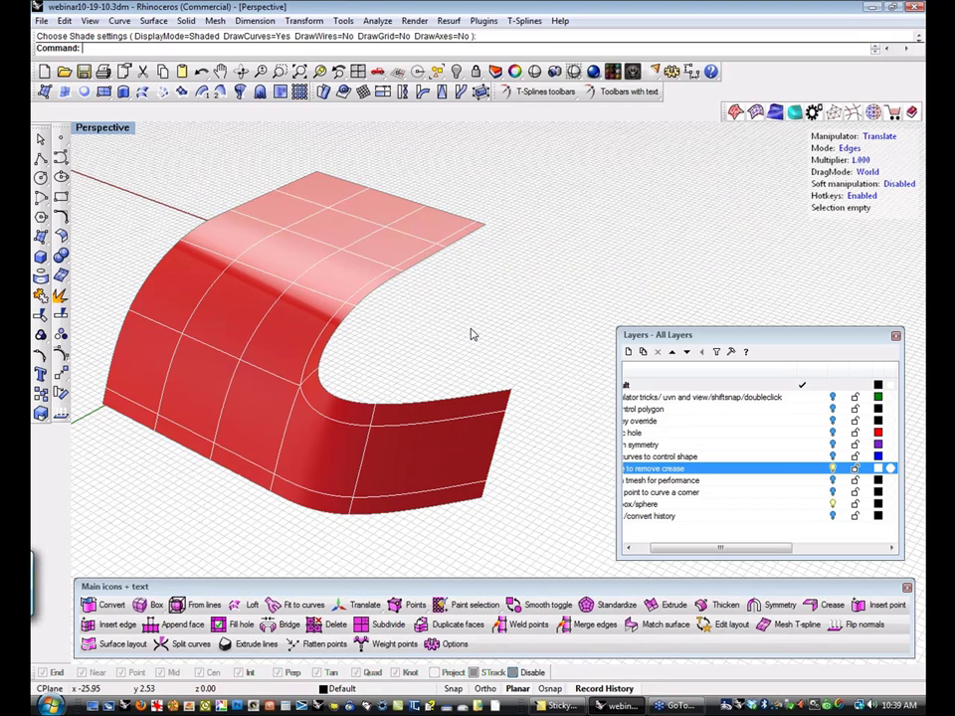
# Extrude the six cut-out edges outward into the open corner and adjust the new edges with the Scale manipulator.
pyautogui.click(350, 405)
pyautogui.doubleClick(350, 406)
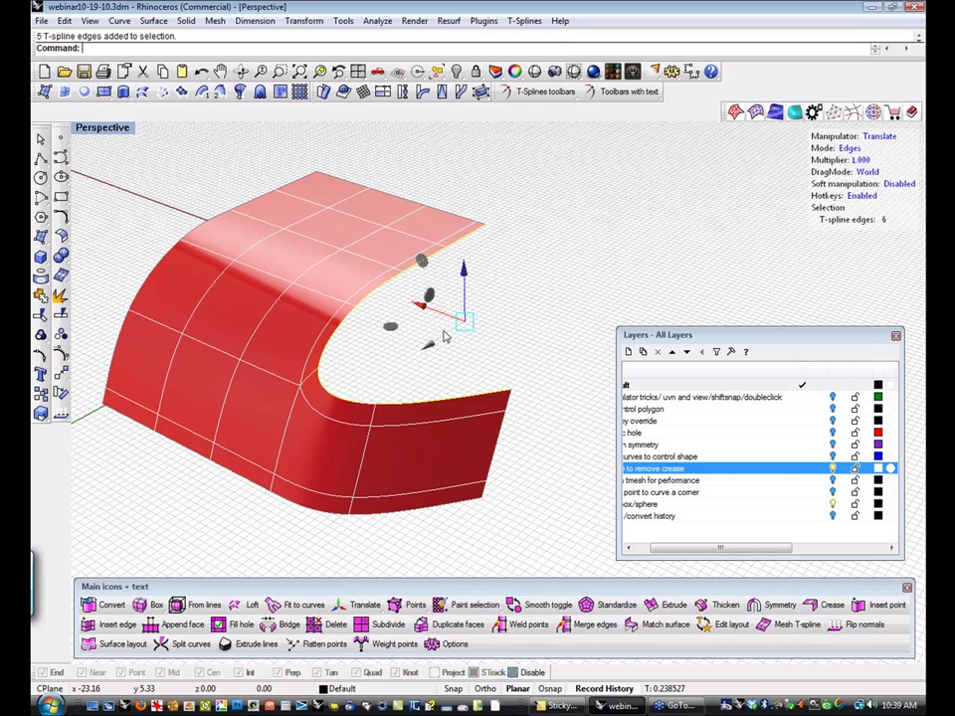
pyautogui.press('Delete')
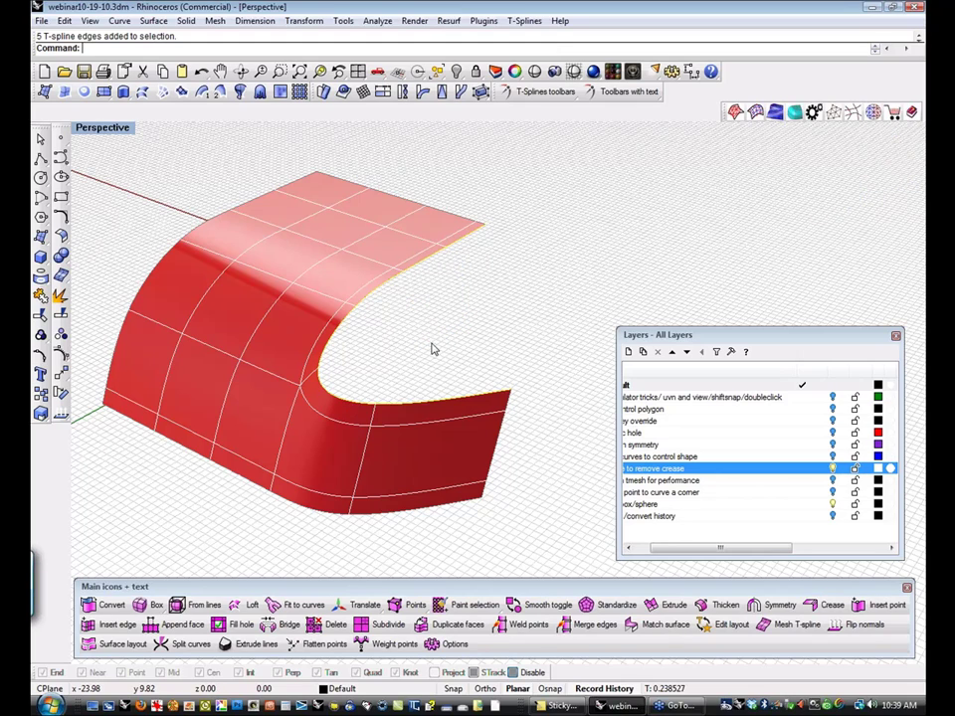
pyautogui.moveTo(447, 344); pyautogui.dragTo(553, 368)
pyautogui.press('e')
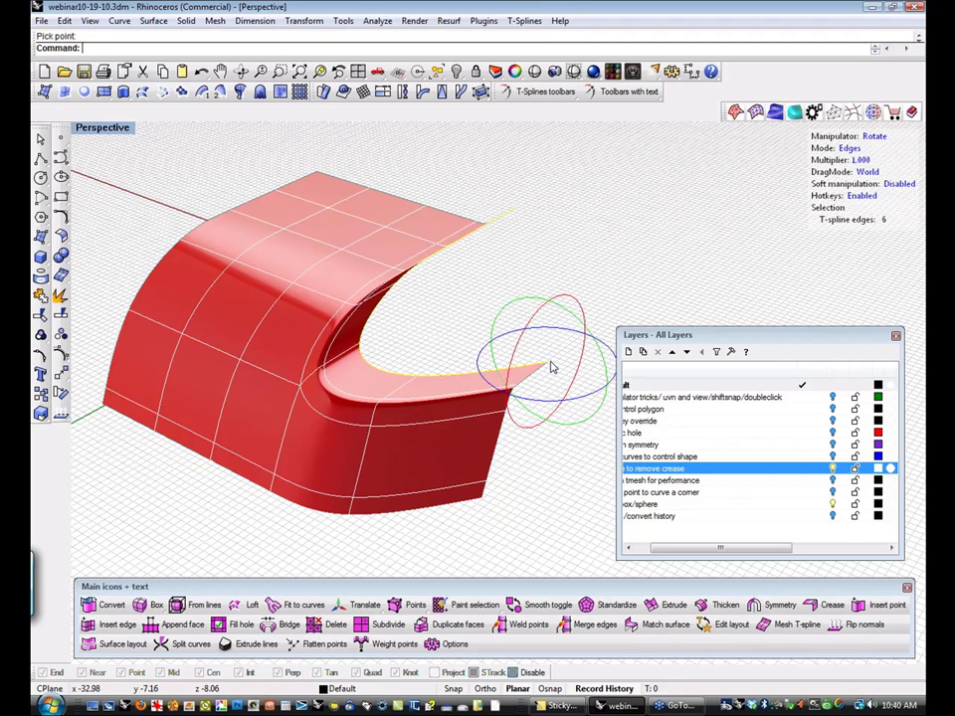
pyautogui.press('r')
pyautogui.moveTo(548, 300); pyautogui.dragTo(539, 345)
pyautogui.press('Escape')
pyautogui.moveTo(539, 345); pyautogui.dragTo(444, 333, button='right')
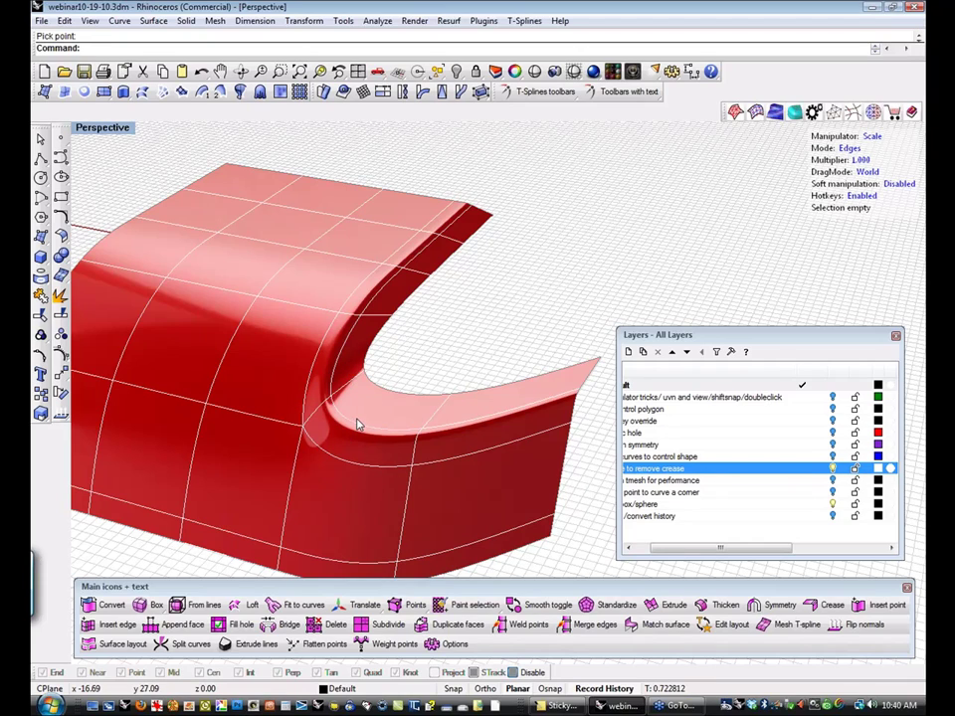
# Undo the edge extrusions and examine the sharp corner of the cut-out with a Shade preview.
pyautogui.hotkey('ctrl', 'z')
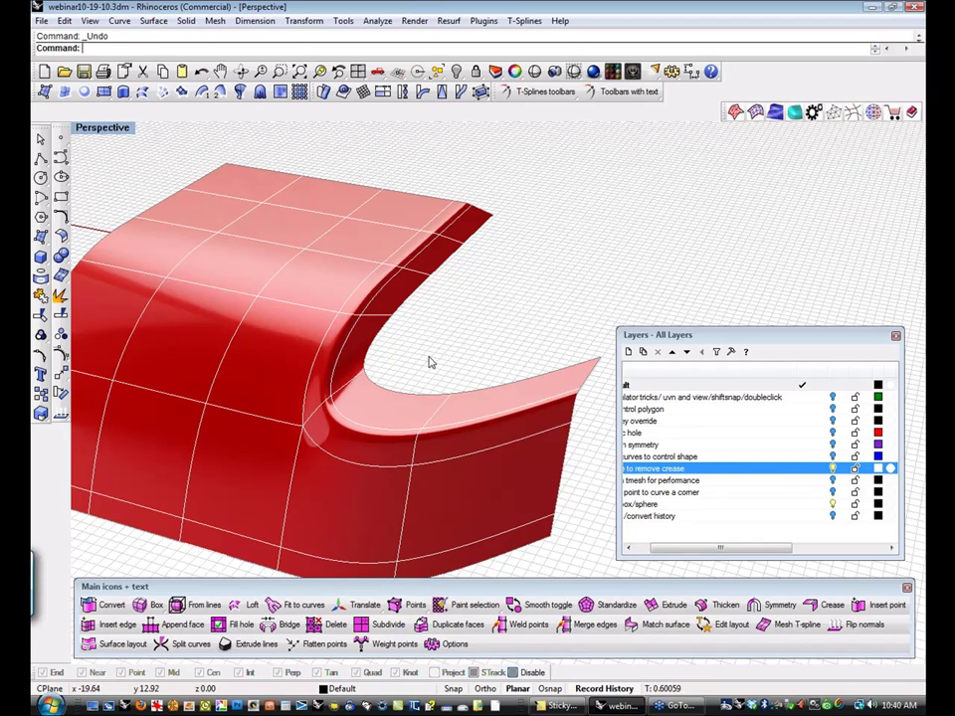
pyautogui.hotkey('ctrl', 'z')
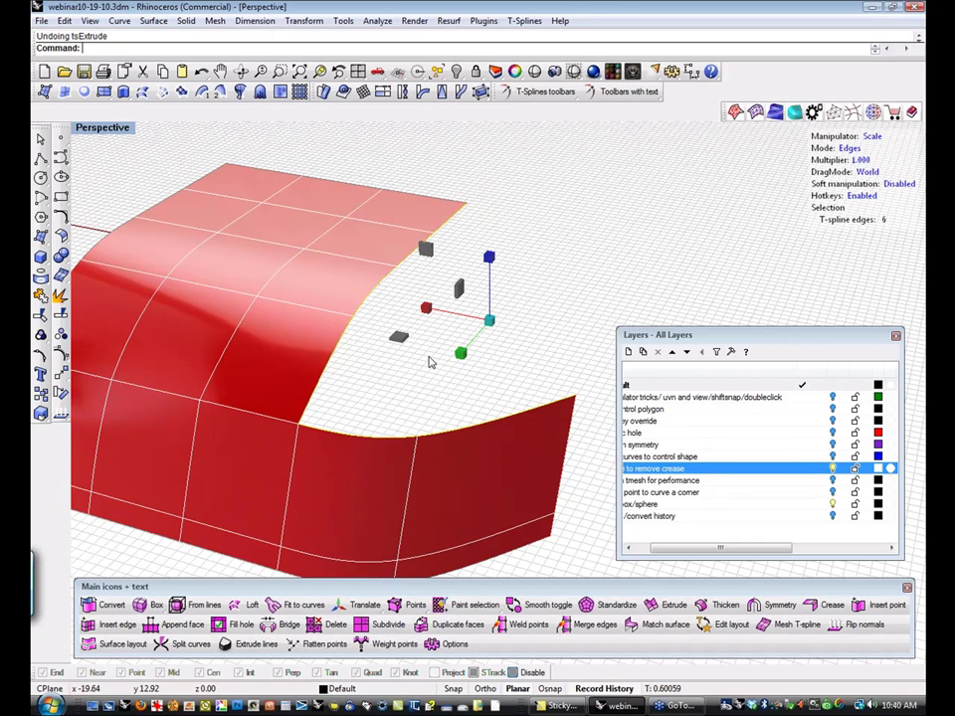
pyautogui.keyDown('shift'); pyautogui.moveTo(369, 402); pyautogui.dragTo(375, 386, button='right'); pyautogui.keyUp('shift')
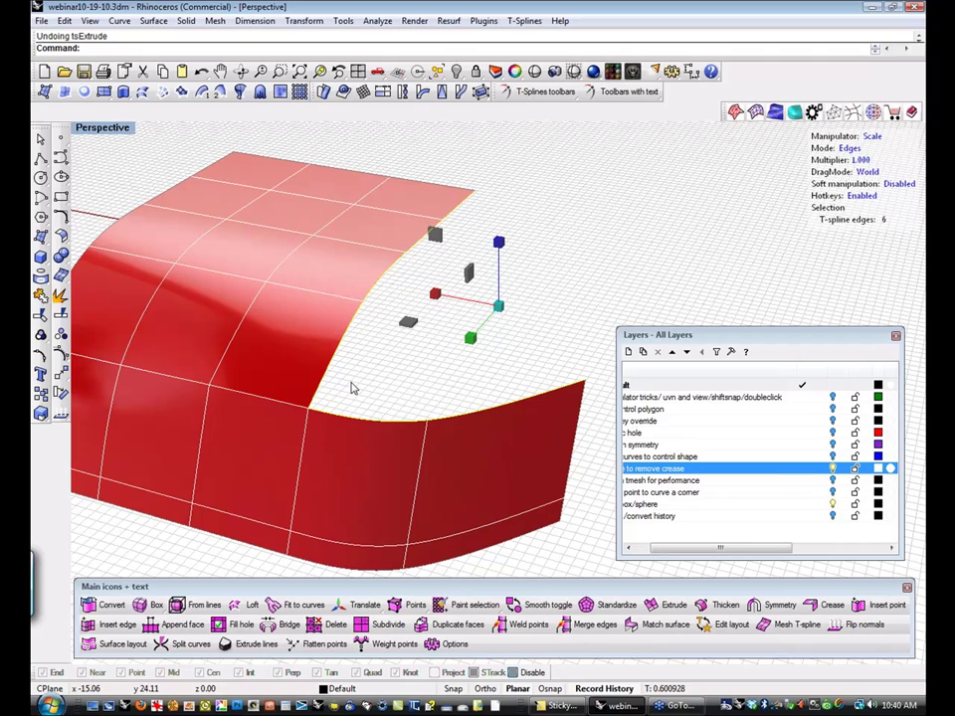
pyautogui.moveTo(362, 387); pyautogui.dragTo(437, 317, button='right')
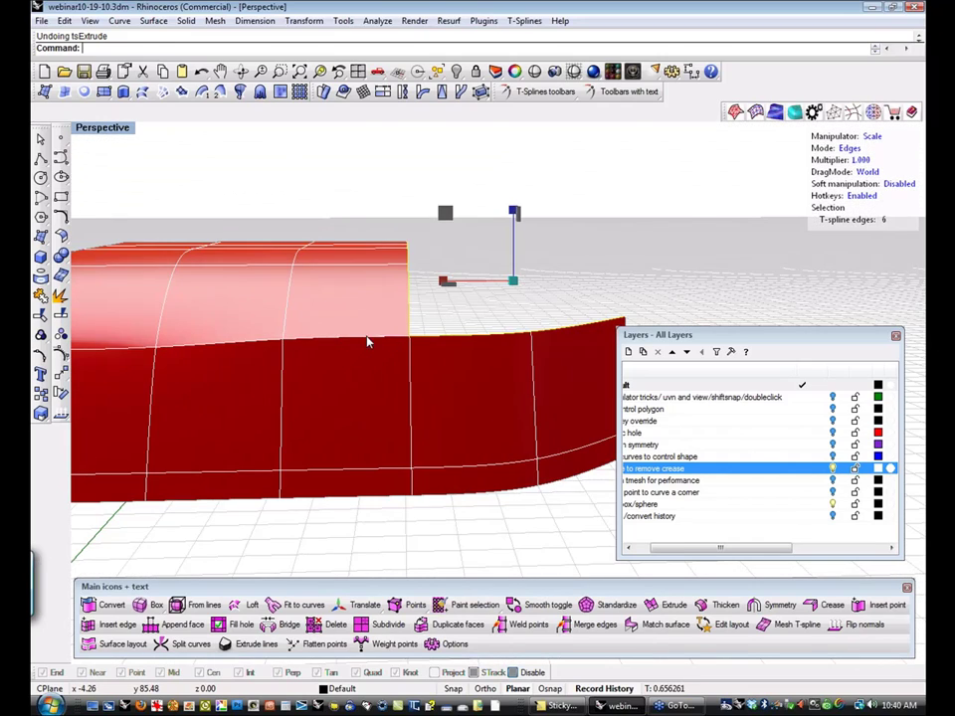
pyautogui.moveTo(433, 324)
pyautogui.mouseDown(button='right')
pyautogui.moveTo(435, 314)
pyautogui.moveTo(468, 319)
pyautogui.moveTo(406, 365)
pyautogui.moveTo(340, 384)
pyautogui.moveTo(397, 379)
pyautogui.moveTo(375, 371)
pyautogui.mouseUp(button='right')
pyautogui.click(536, 74)
pyautogui.press('Escape')
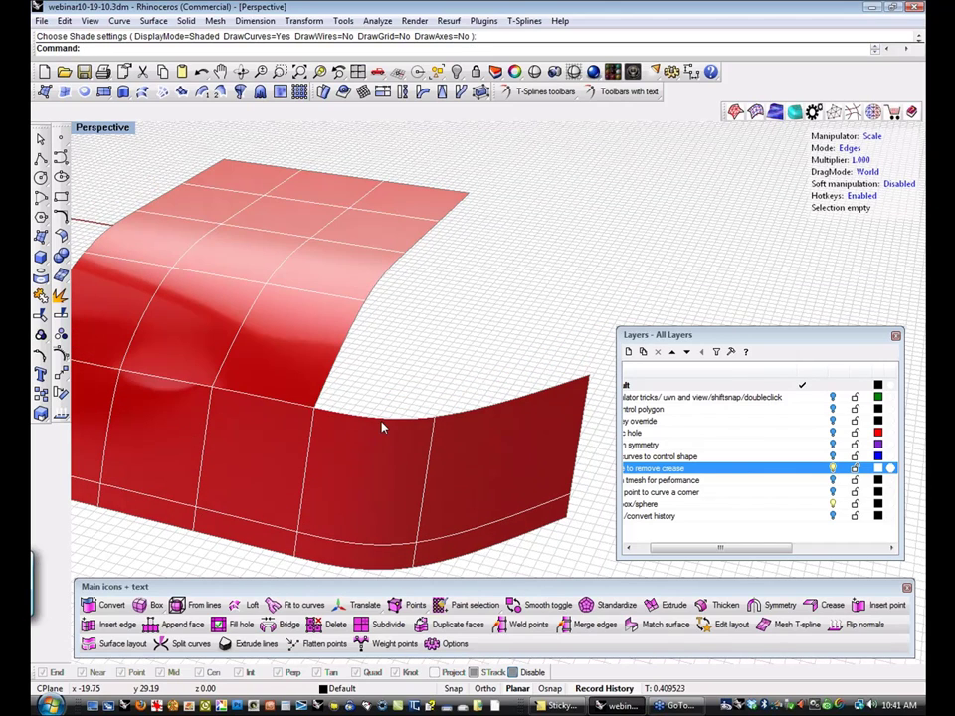
# Extrude the six open edges around the cut-out corner in place again.
pyautogui.doubleClick(384, 412)
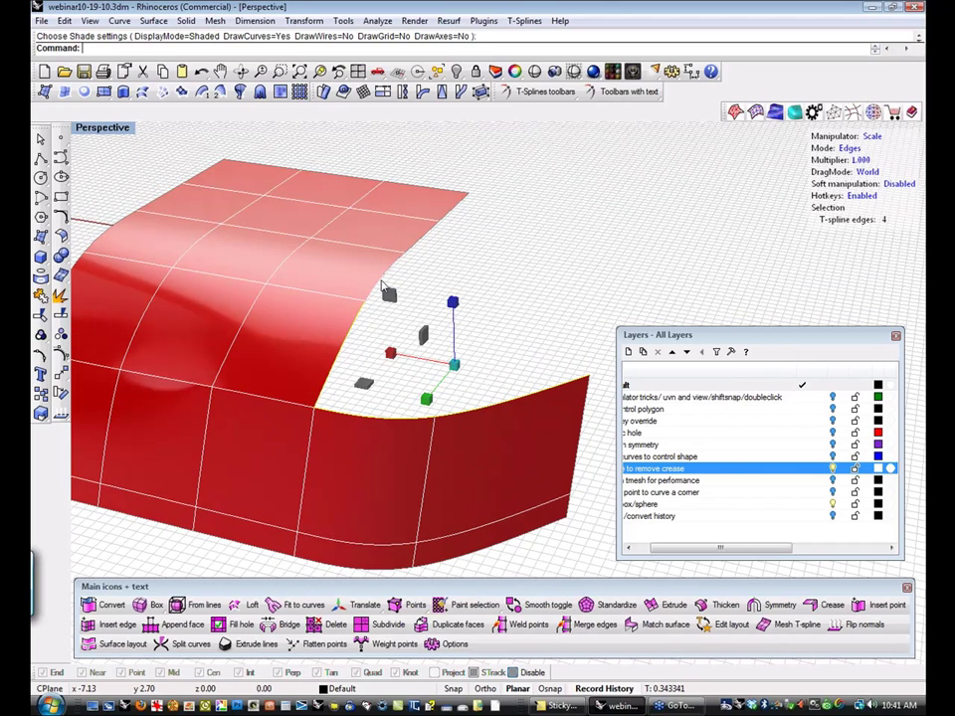
pyautogui.keyDown('shift'); pyautogui.click(390, 278); pyautogui.keyUp('shift')
pyautogui.keyDown('shift'); pyautogui.click(423, 243); pyautogui.keyUp('shift')
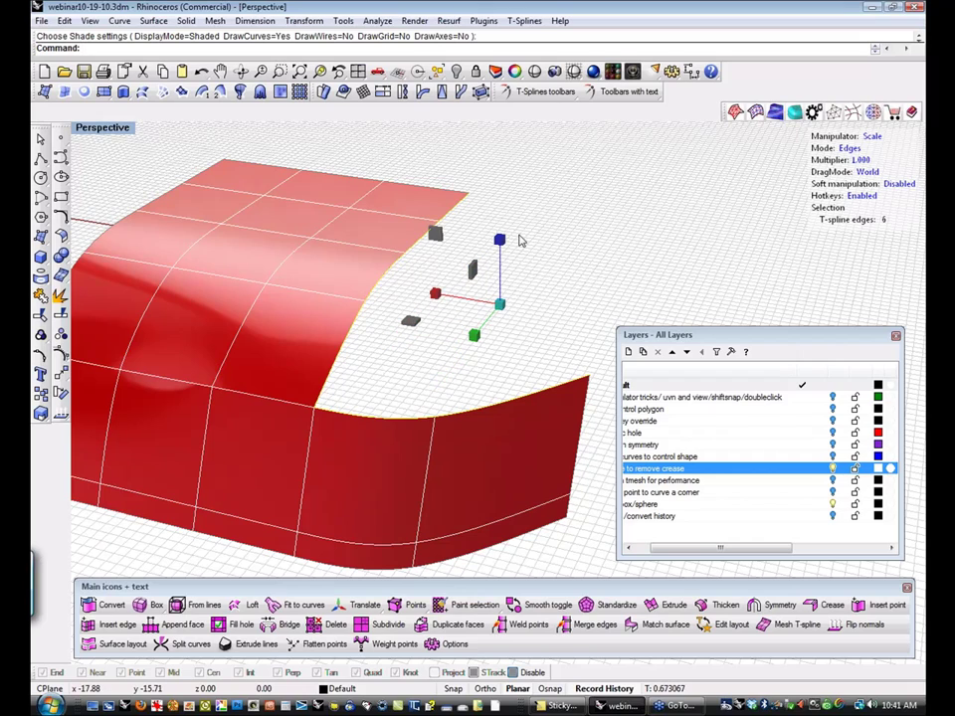
pyautogui.click(674, 605)
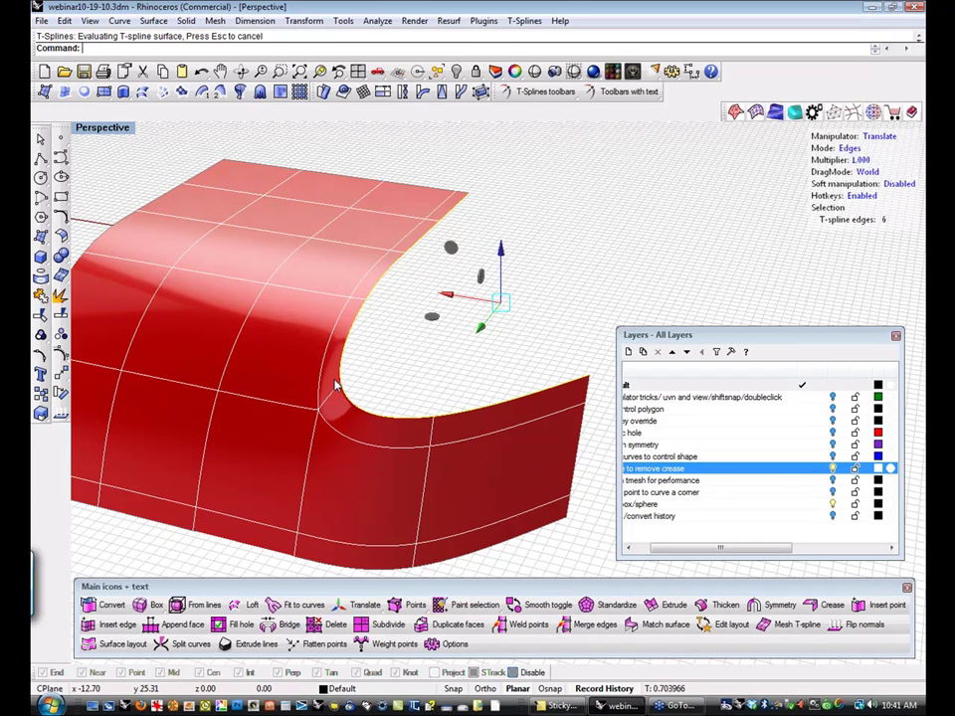
# Move the extruded edges into the cut-out along the Y axis and down along the Z axis to form a flange.
pyautogui.moveTo(342, 400); pyautogui.dragTo(441, 327, button='right')
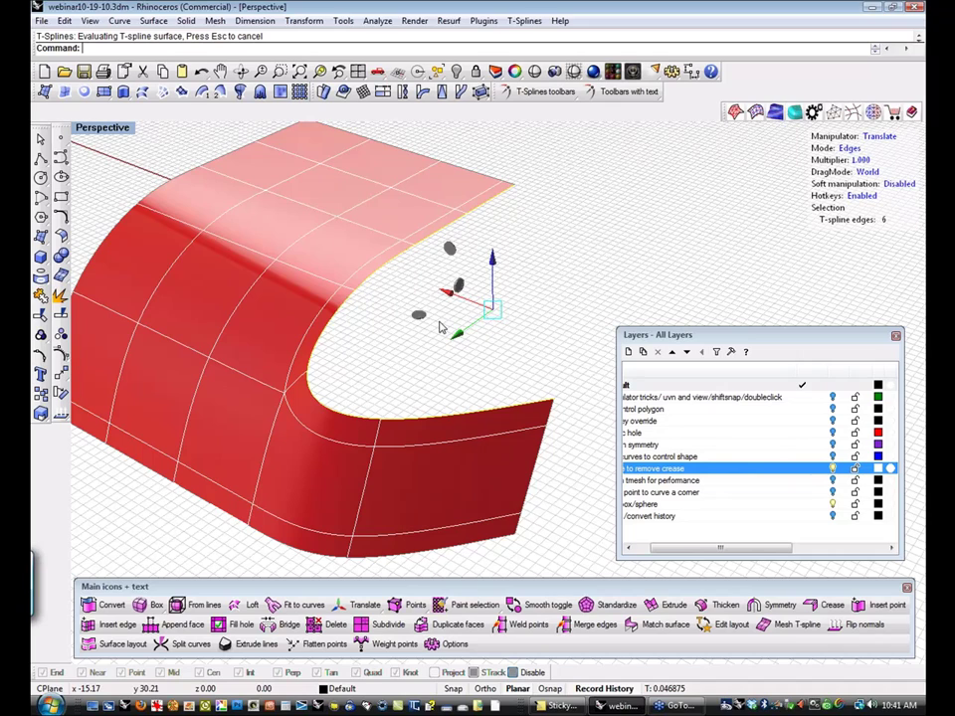
pyautogui.moveTo(459, 333); pyautogui.dragTo(483, 323)
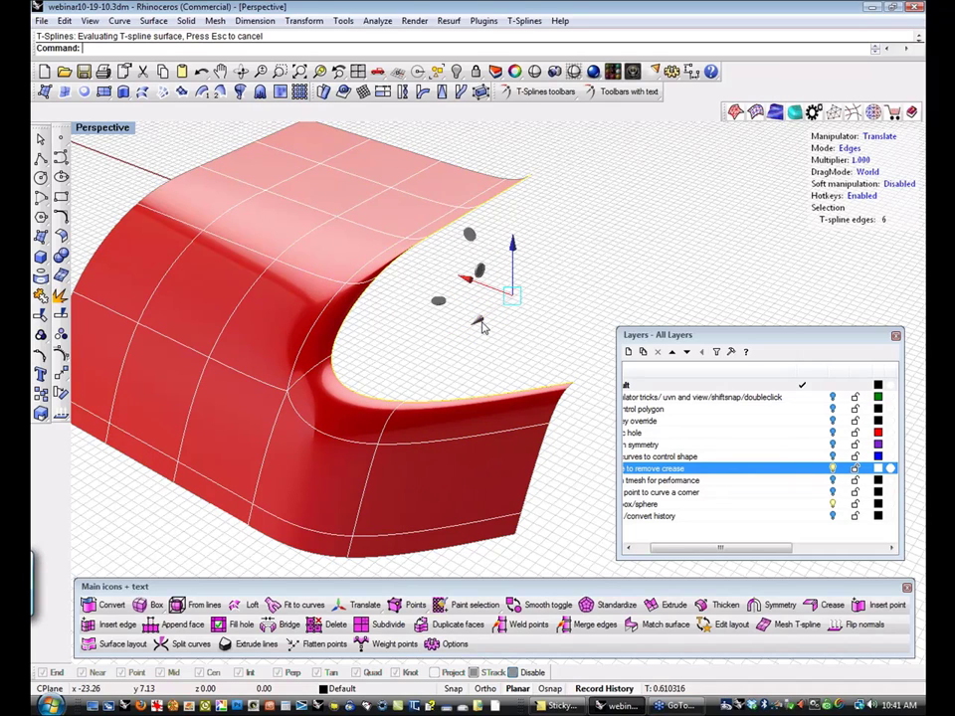
pyautogui.moveTo(517, 250); pyautogui.dragTo(518, 247)
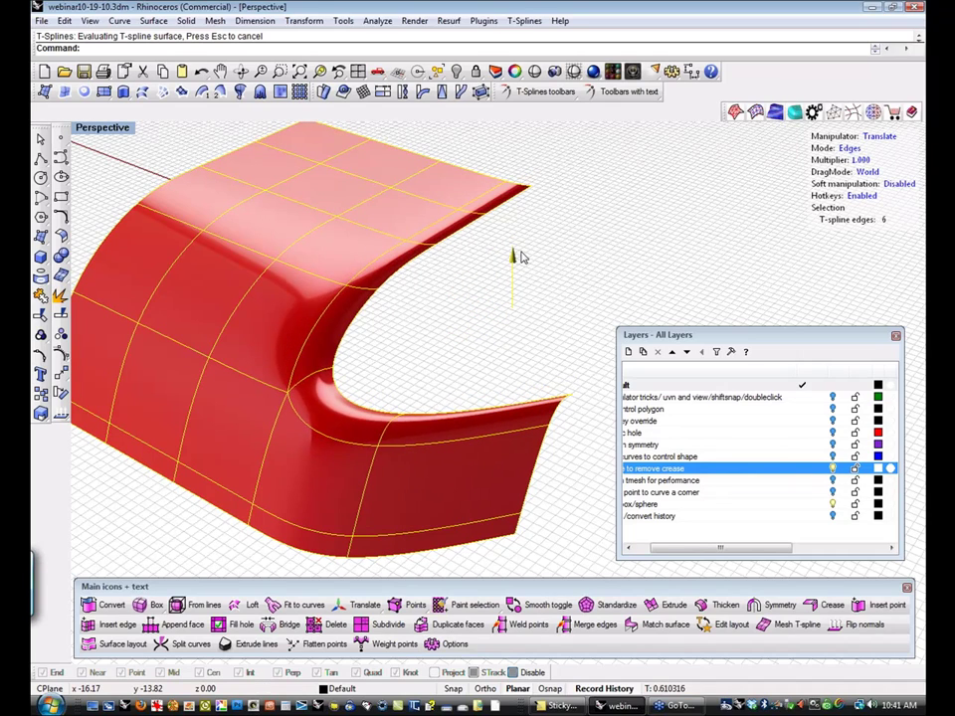
pyautogui.press('Escape')
# Examine the flange around the cut-out corner from several angles and distances.
pyautogui.moveTo(531, 324); pyautogui.dragTo(503, 299, button='right')
pyautogui.scroll(5, 491, 301)
pyautogui.scroll(-4, 490, 301)
pyautogui.scroll(3, 459, 283)
pyautogui.scroll(-3, 498, 306)
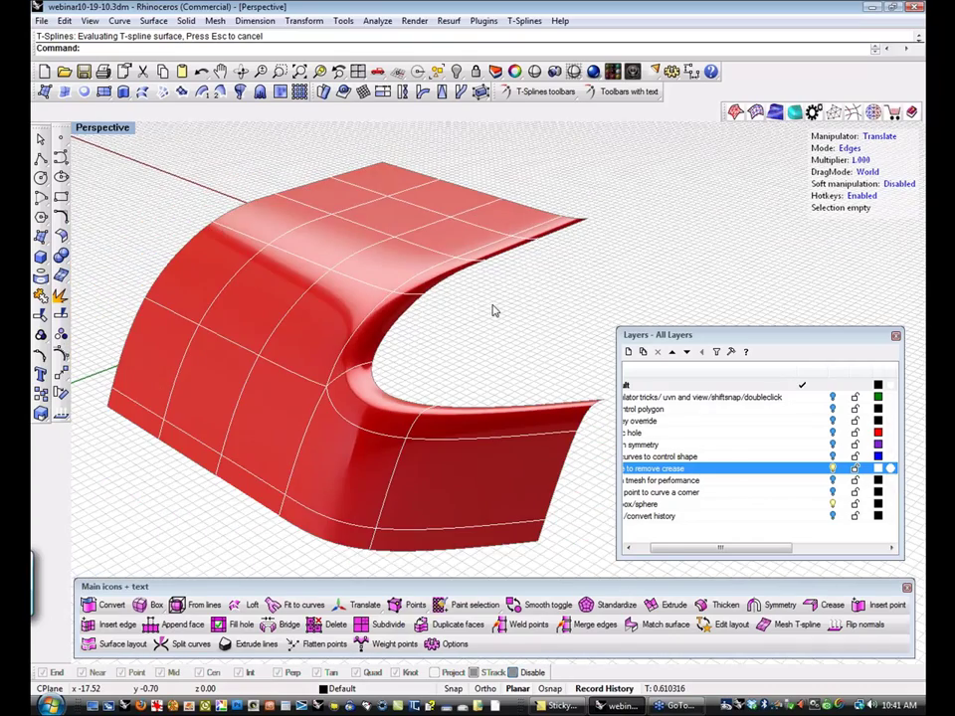
pyautogui.scroll(3, 493, 311)
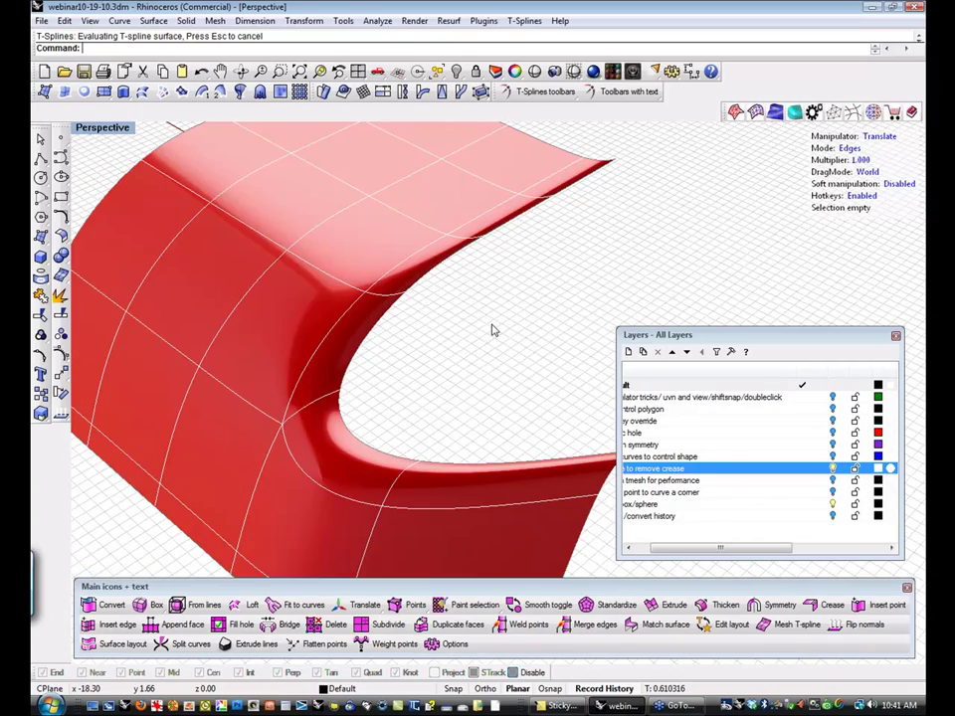
pyautogui.scroll(-3, 492, 331)
pyautogui.moveTo(468, 337); pyautogui.dragTo(520, 331, button='right')
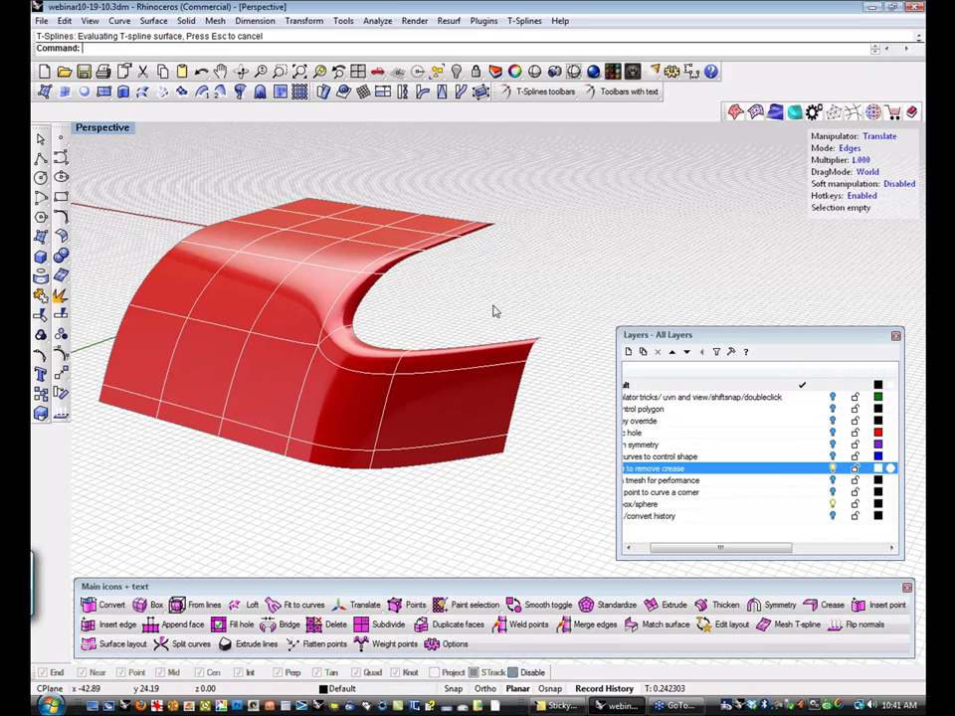
pyautogui.scroll(2, 334, 336)
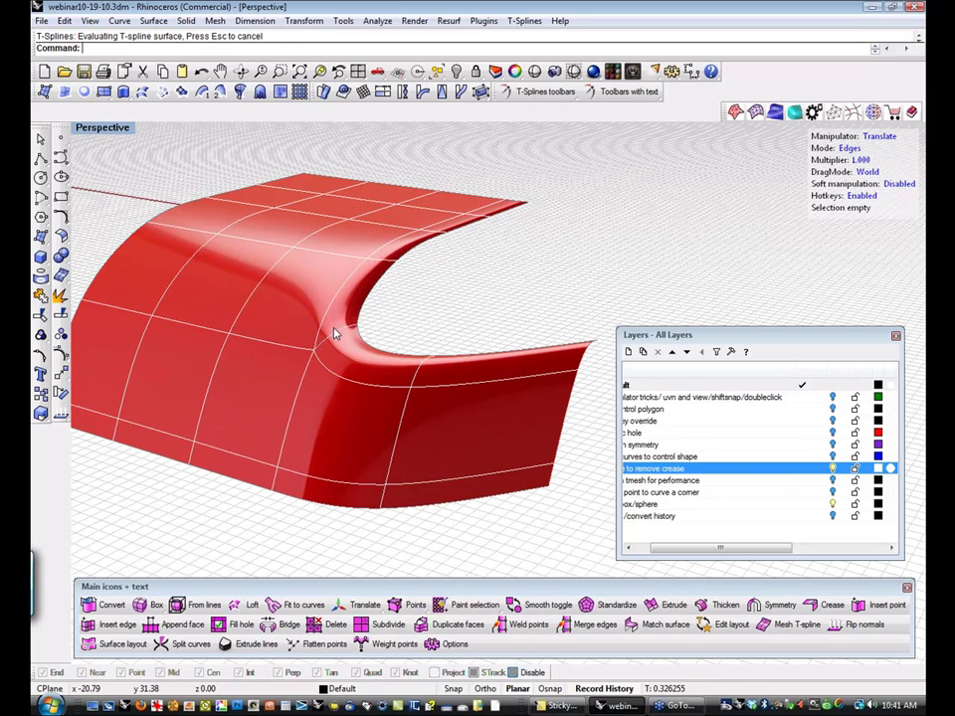
# Unweld the short diagonal edge and the adjoining rim edge at the inner corner of the flange.
pyautogui.scroll(6, 334, 336)
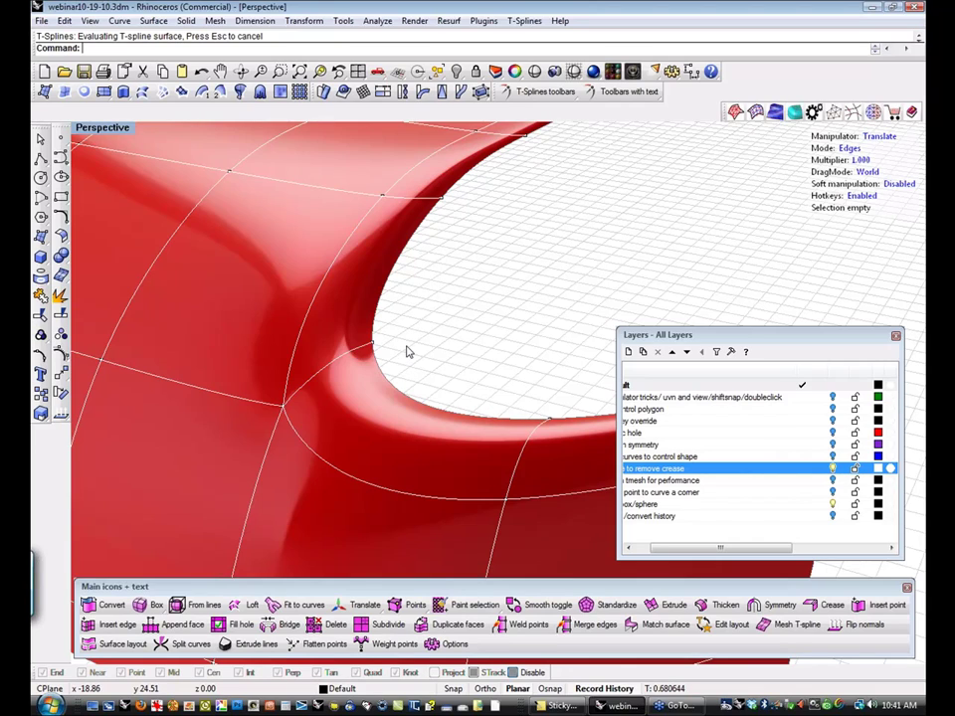
pyautogui.click(370, 342)
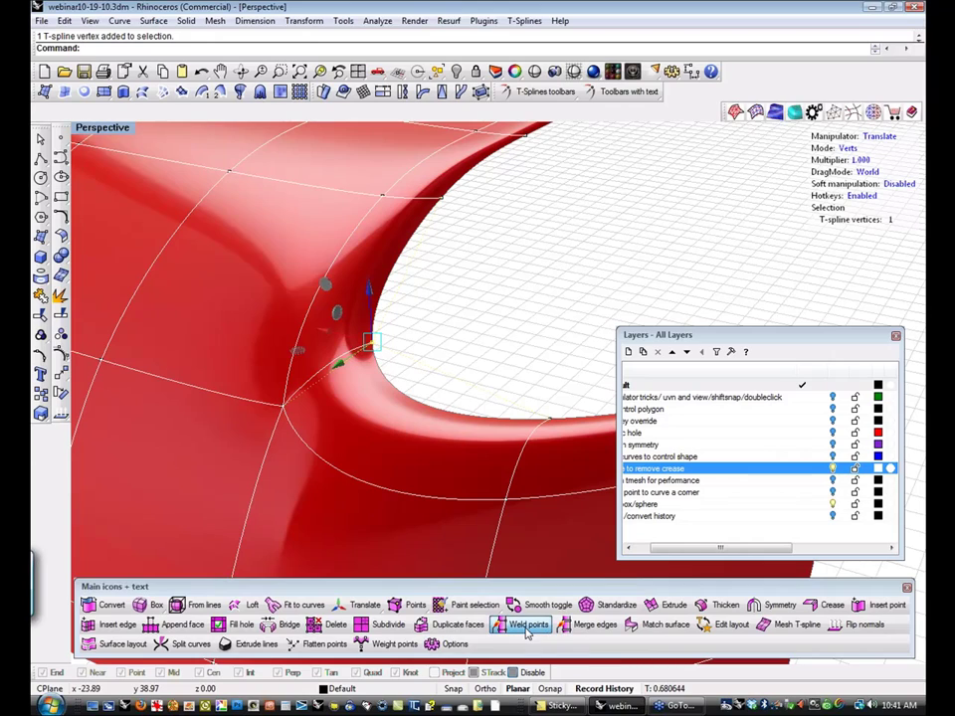
pyautogui.click(502, 364)
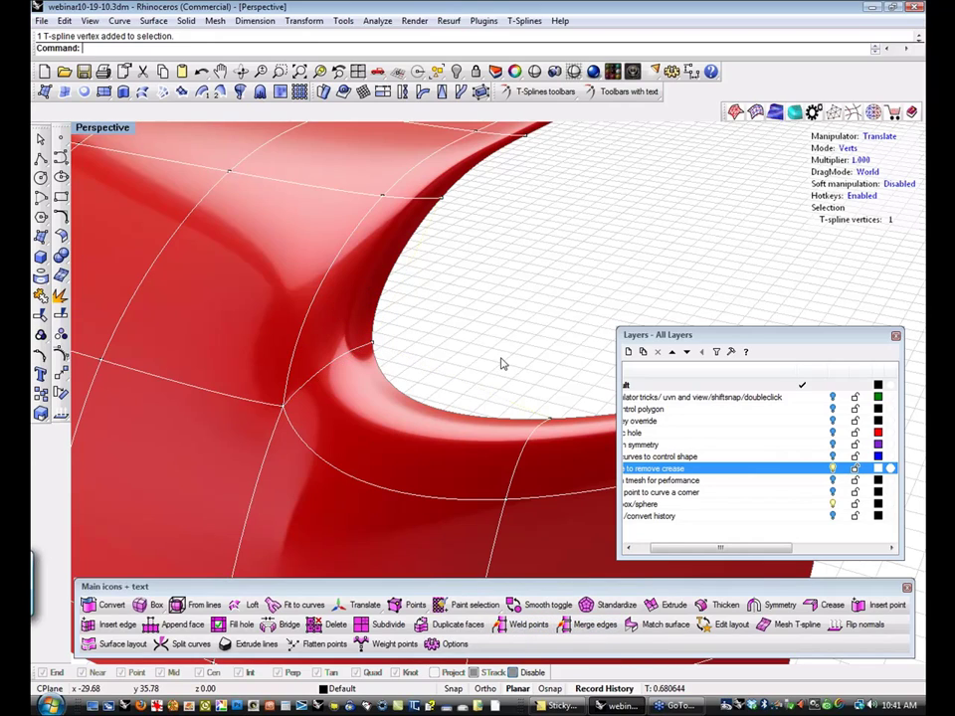
pyautogui.click(368, 345)
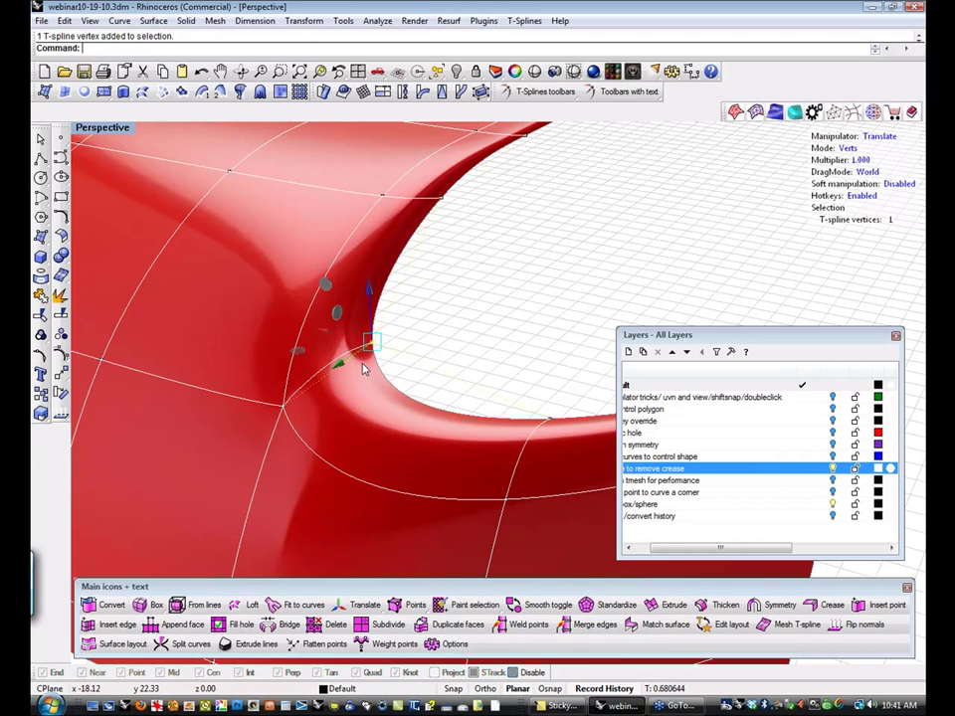
pyautogui.rightClick(577, 628)
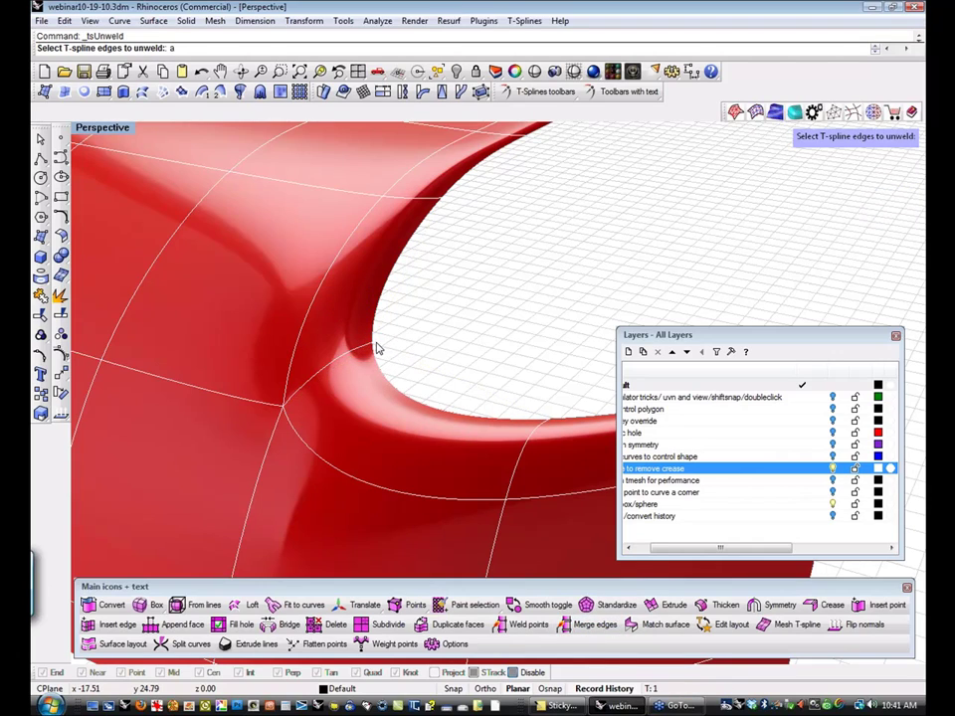
pyautogui.click(377, 345)
pyautogui.moveTo(425, 351); pyautogui.dragTo(431, 354, button='right')
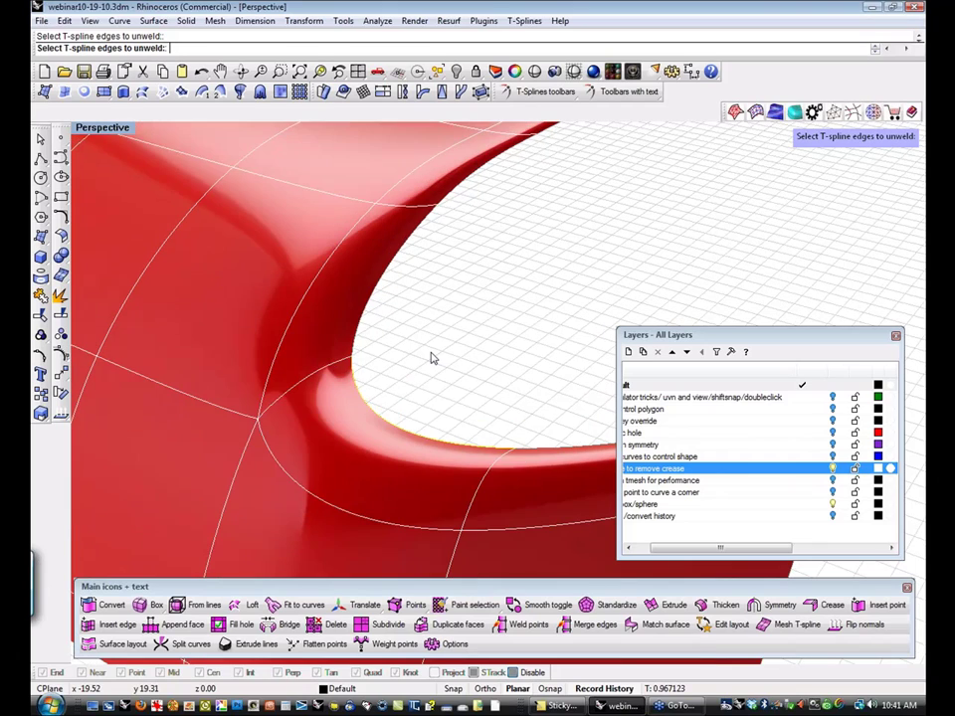
pyautogui.press('Return')
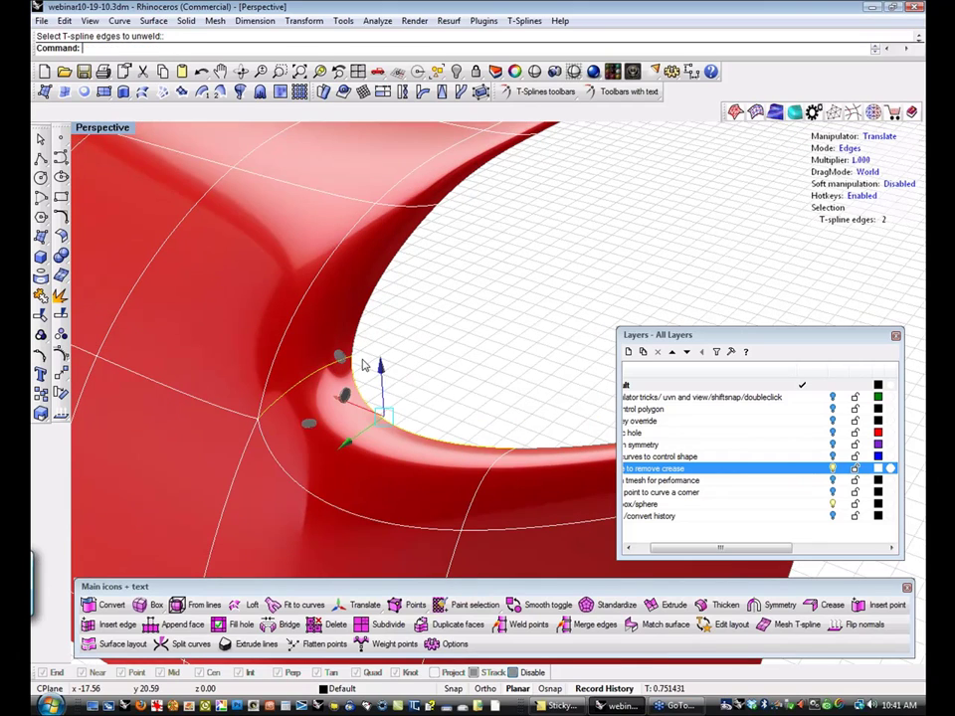
pyautogui.click(440, 358)
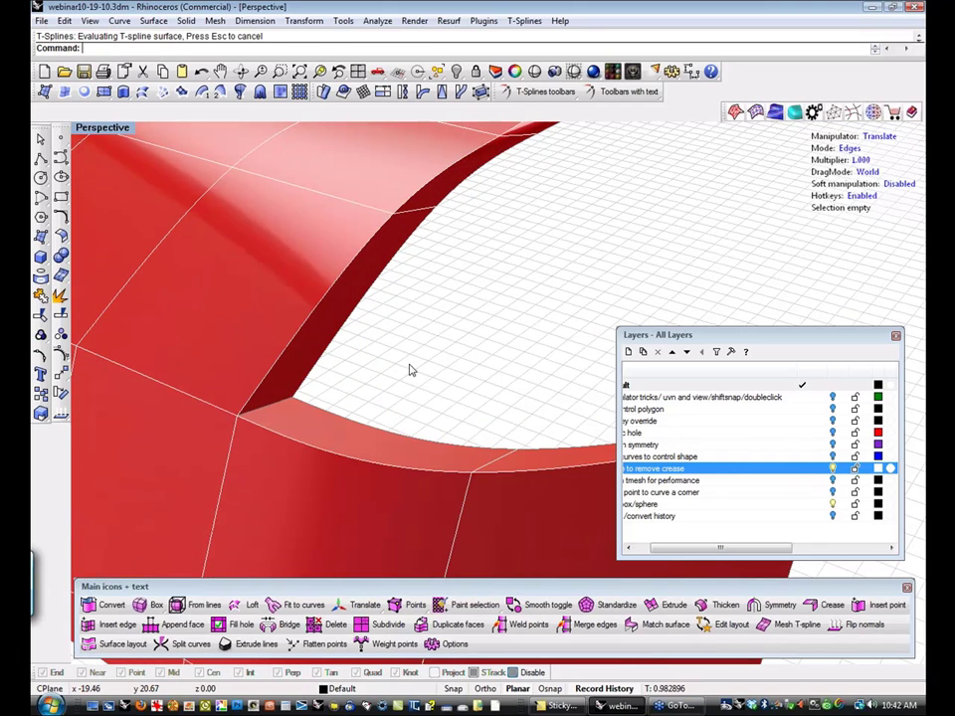
# Move the two unwelded vertices at the flange's corner apart to open a gap between the flange halves.
pyautogui.scroll(-3, 399, 359)
pyautogui.moveTo(401, 362); pyautogui.dragTo(316, 368, button='right')
pyautogui.scroll(3, 316, 368)
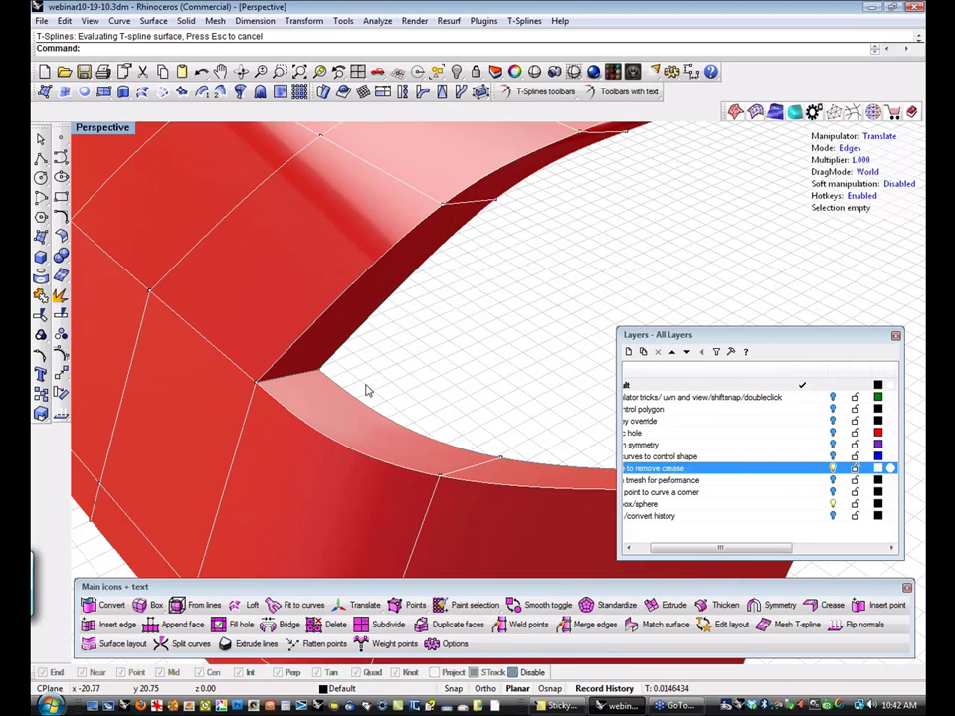
pyautogui.click(328, 376)
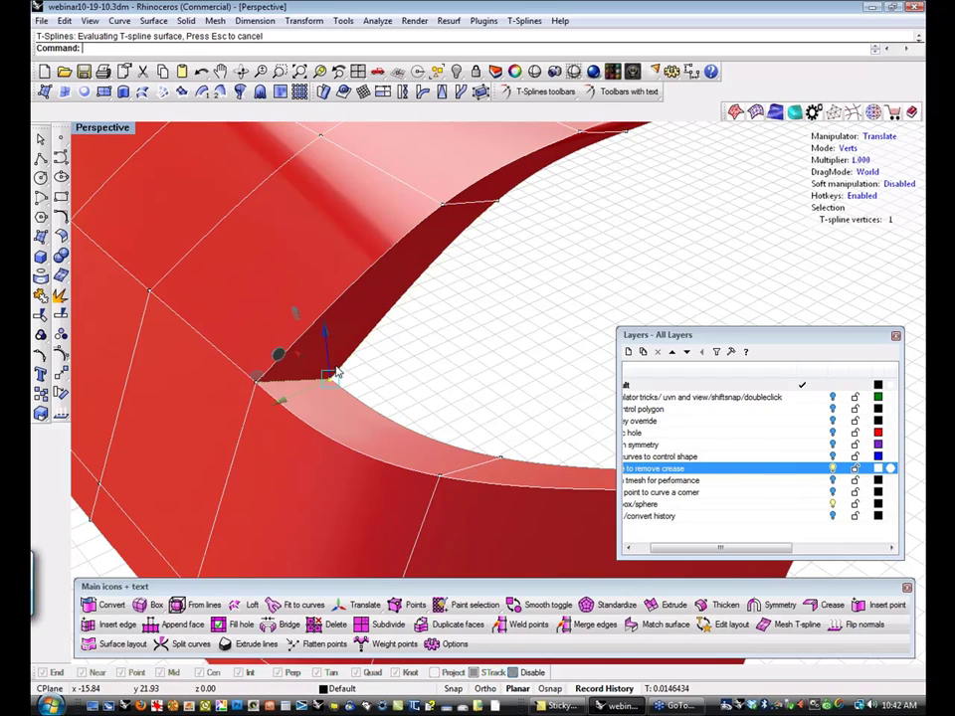
pyautogui.moveTo(336, 371); pyautogui.dragTo(316, 370)
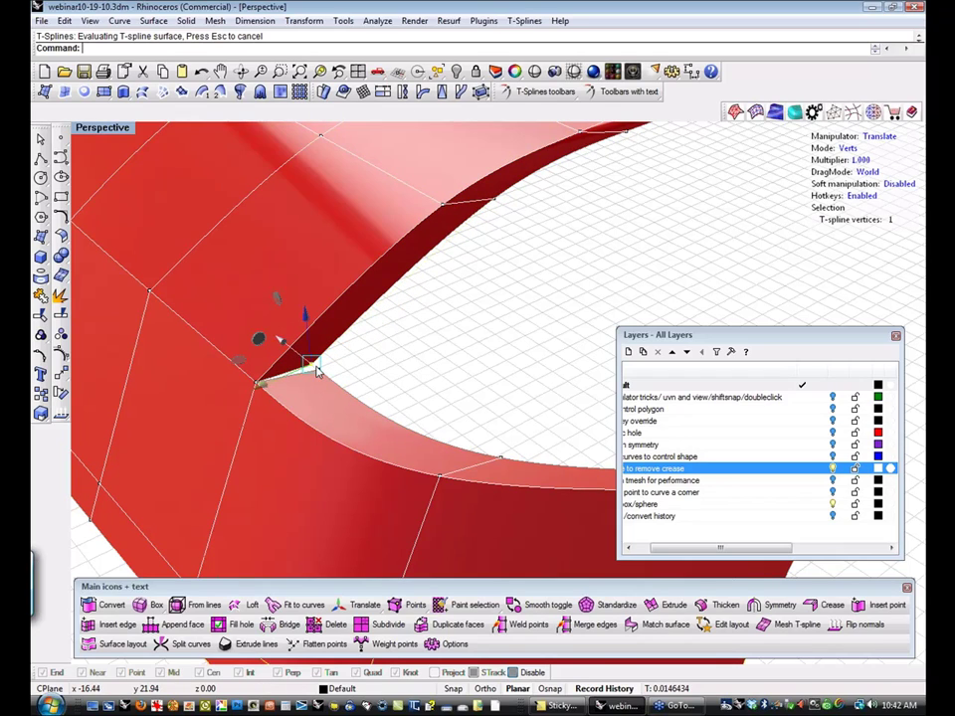
pyautogui.click(372, 371)
pyautogui.click(320, 371)
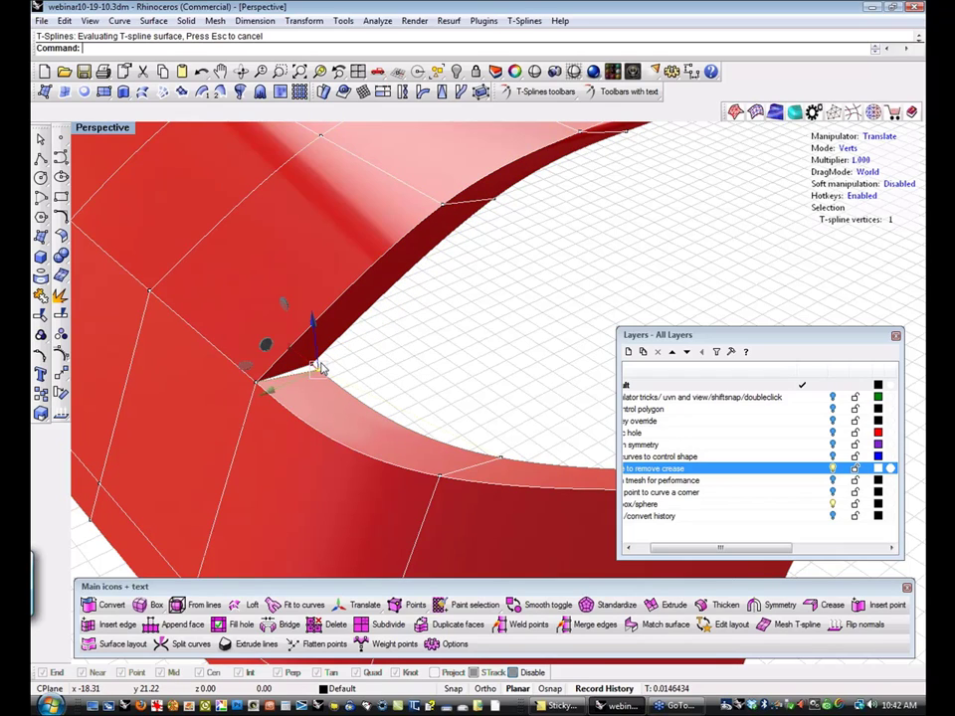
pyautogui.moveTo(290, 348); pyautogui.dragTo(318, 370)
# Examine the split flange corner from several angles with a Shade preview.
pyautogui.scroll(-2, 390, 345)
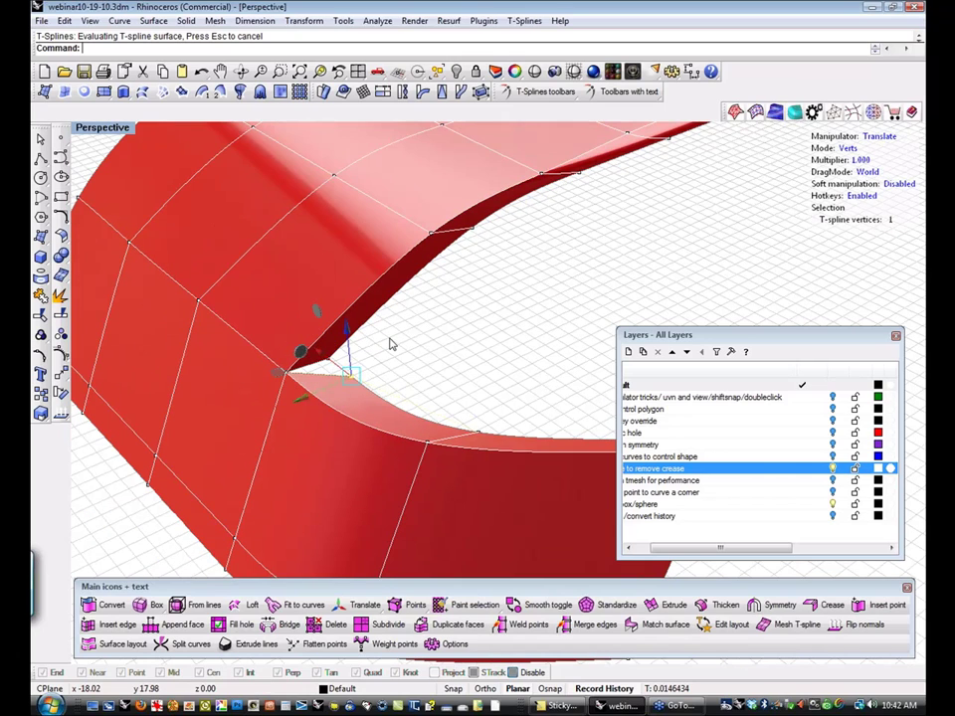
pyautogui.moveTo(390, 342); pyautogui.dragTo(410, 354, button='right')
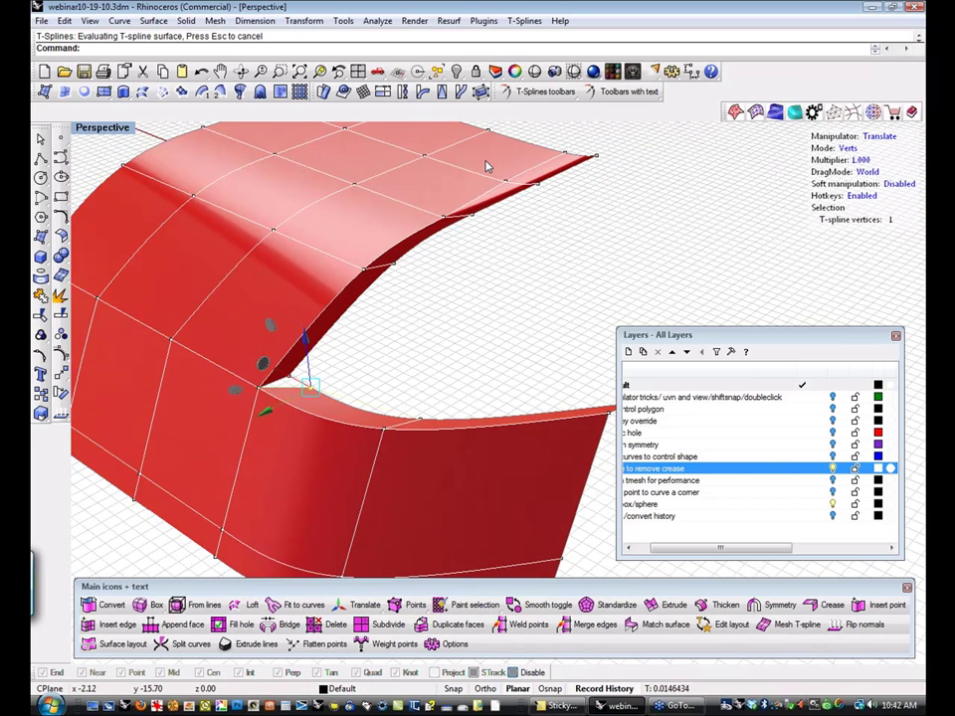
pyautogui.click(534, 71)
pyautogui.moveTo(490, 243); pyautogui.dragTo(324, 341, button='right')
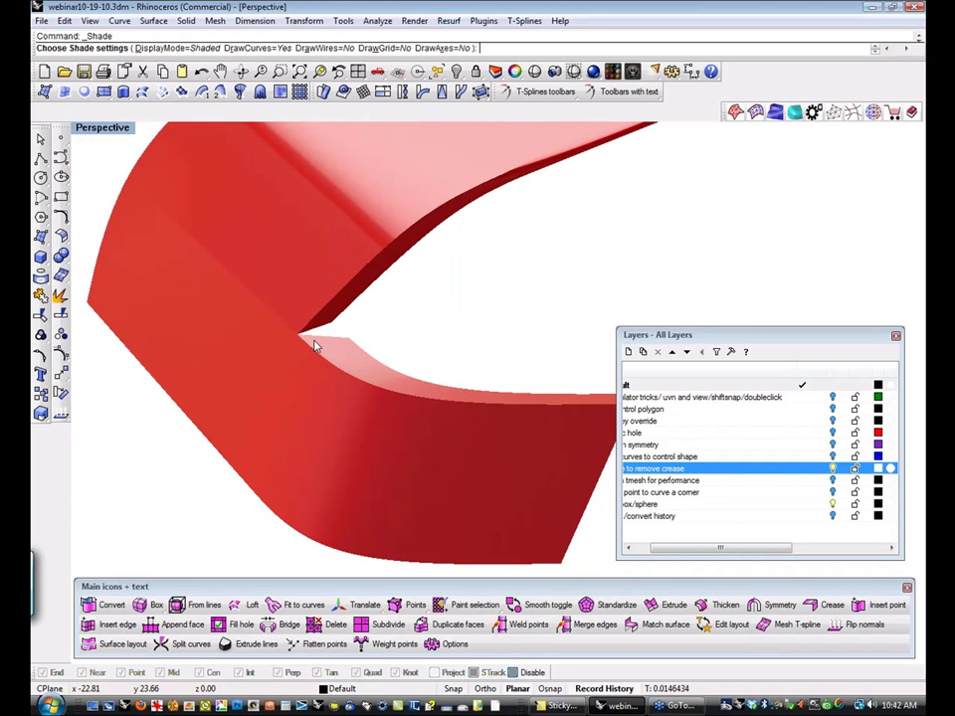
pyautogui.moveTo(397, 319); pyautogui.dragTo(432, 323, button='right')
pyautogui.press('Escape')
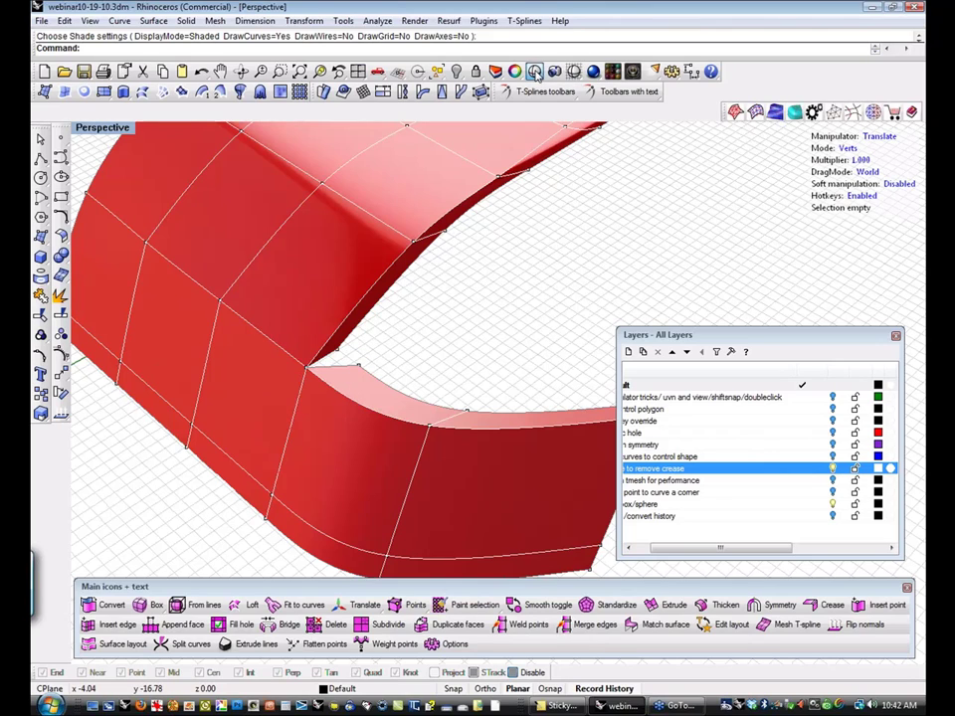
pyautogui.click(535, 72)
pyautogui.moveTo(473, 318)
pyautogui.mouseDown(button='right')
pyautogui.moveTo(452, 315)
pyautogui.moveTo(429, 250)
pyautogui.moveTo(537, 281)
pyautogui.moveTo(564, 282)
pyautogui.moveTo(565, 255)
pyautogui.moveTo(536, 298)
pyautogui.moveTo(481, 314)
pyautogui.mouseUp(button='right')
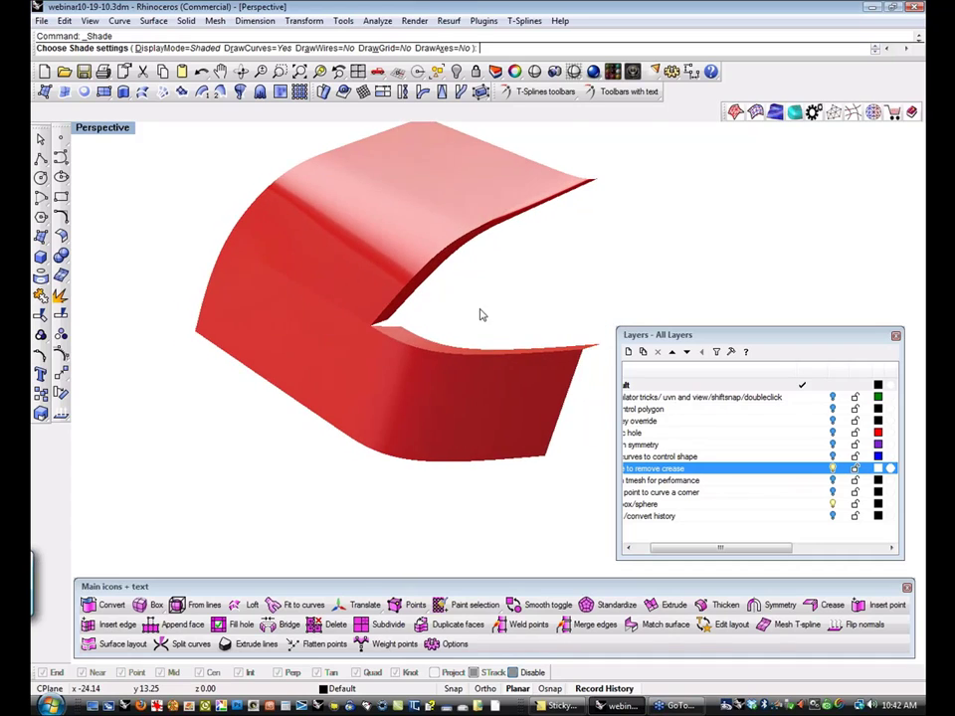
pyautogui.scroll(4, 416, 322)
pyautogui.scroll(2, 416, 323)
pyautogui.press('Escape')
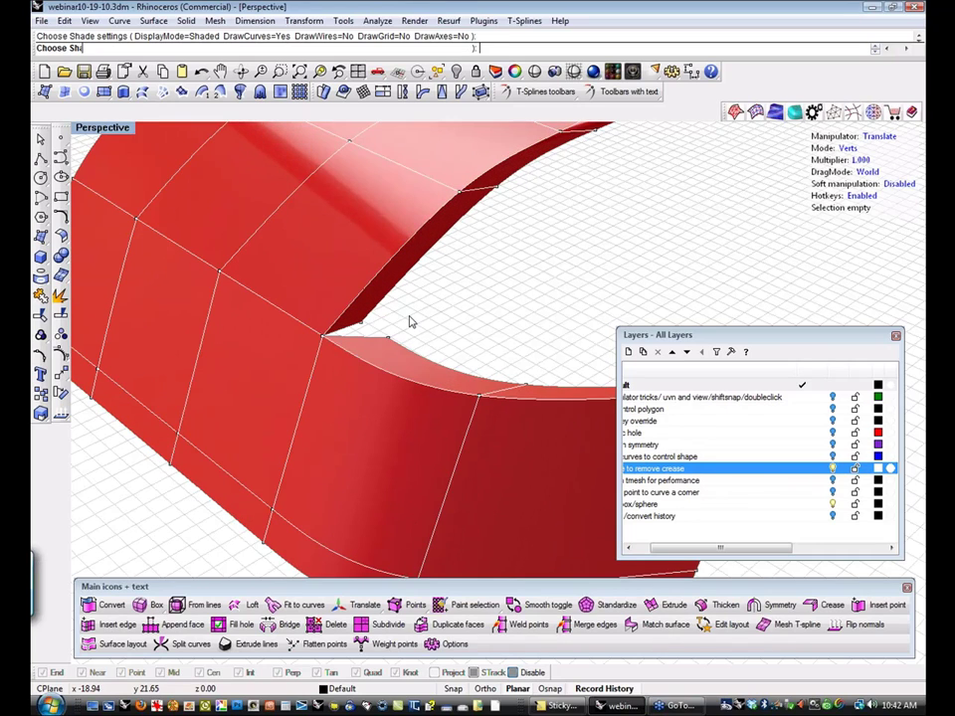
# Bring the two separated flange corner vertices back together to close the gap.
pyautogui.scroll(3, 412, 321)
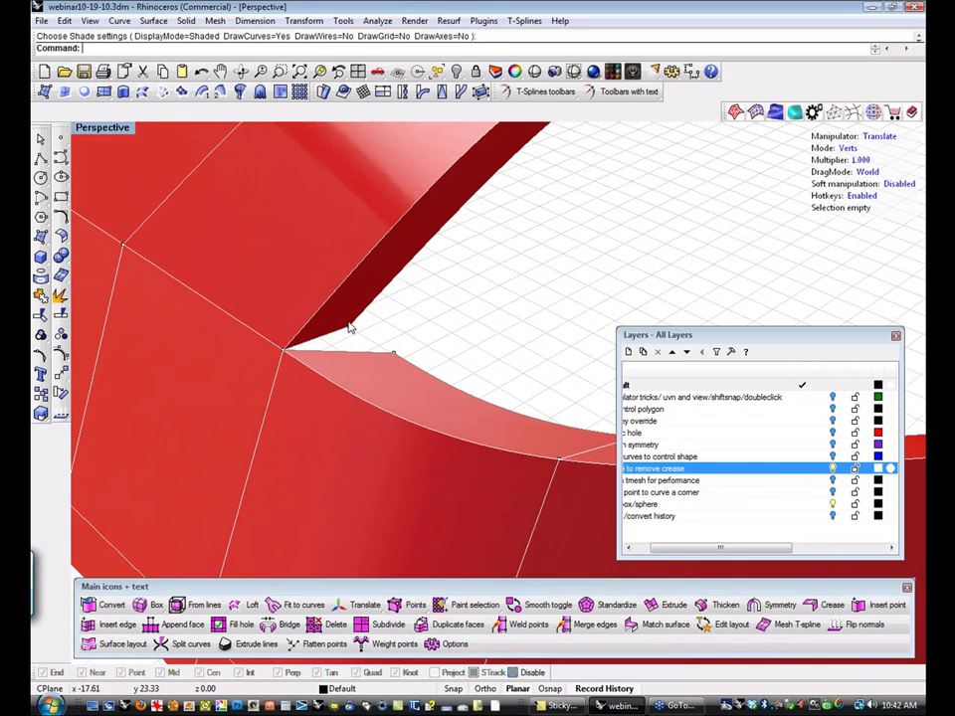
pyautogui.click(349, 325)
pyautogui.moveTo(337, 320)
pyautogui.mouseDown()
pyautogui.moveTo(353, 332)
pyautogui.moveTo(336, 333)
pyautogui.mouseUp()
pyautogui.click(426, 346)
pyautogui.click(397, 356)
pyautogui.click(426, 332)
pyautogui.scroll(-2, 426, 332)
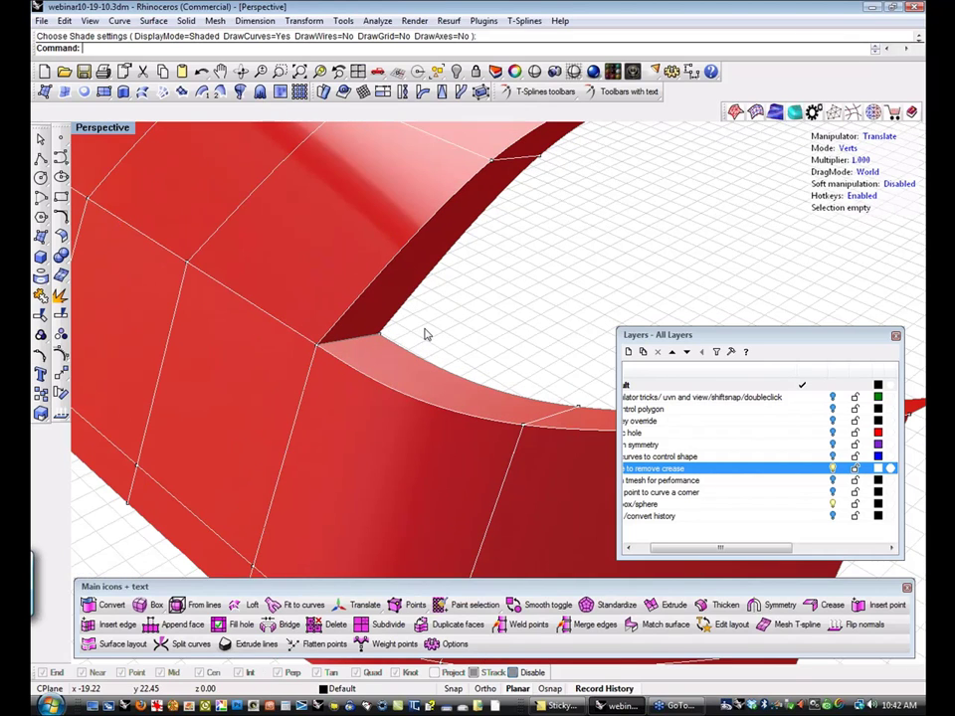
# Check how many vertices lie at the flange's upper rim point beside the inner corner.
pyautogui.moveTo(426, 335); pyautogui.dragTo(528, 295, button='right')
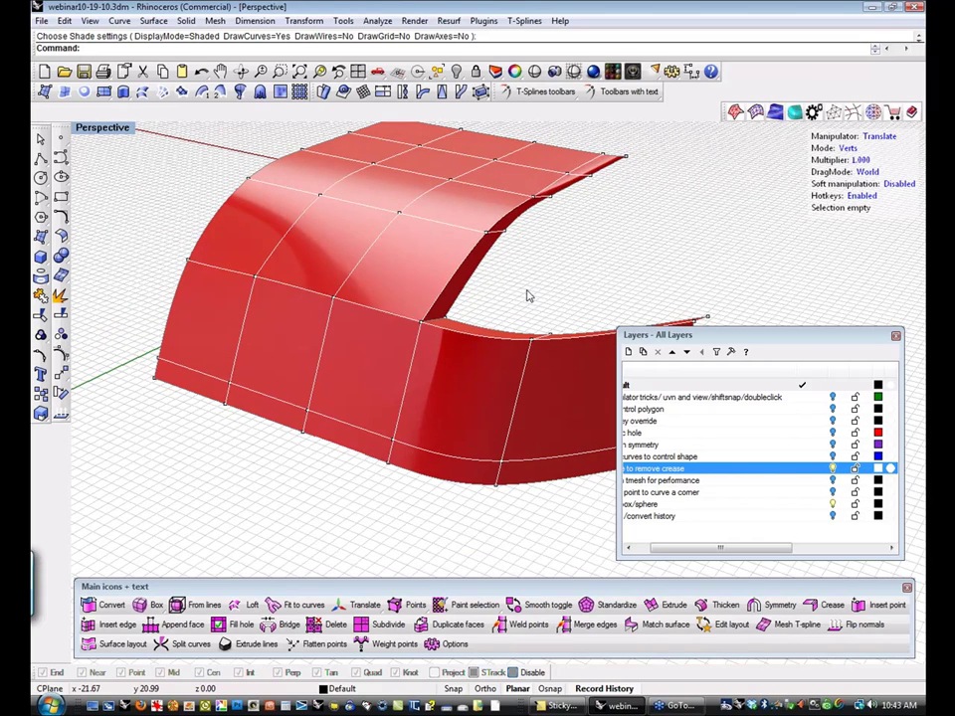
pyautogui.scroll(1, 513, 308)
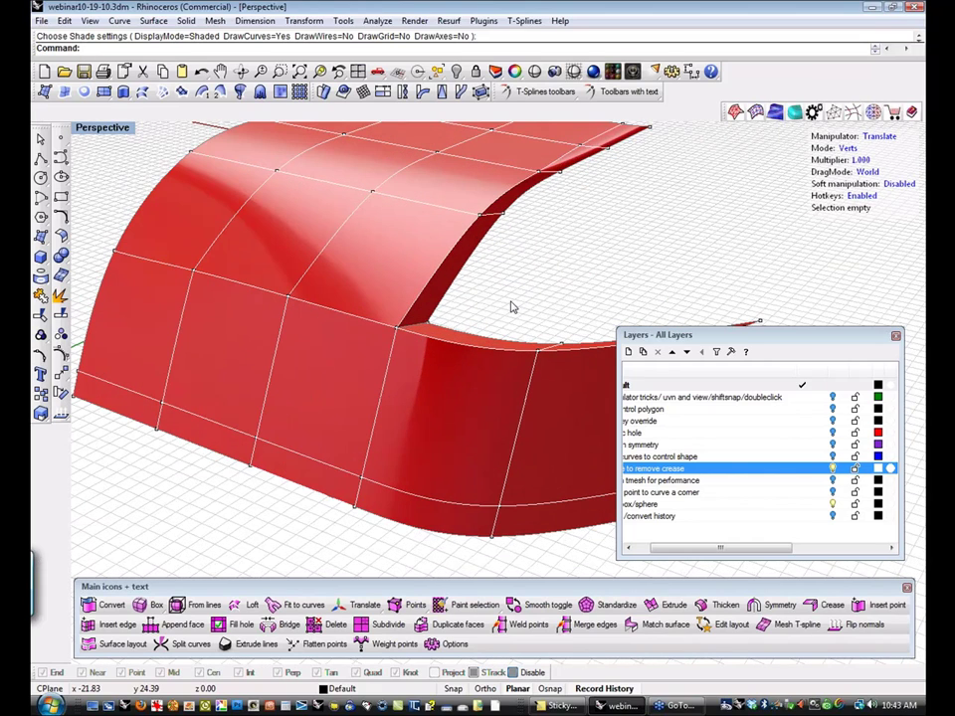
pyautogui.scroll(1, 513, 308)
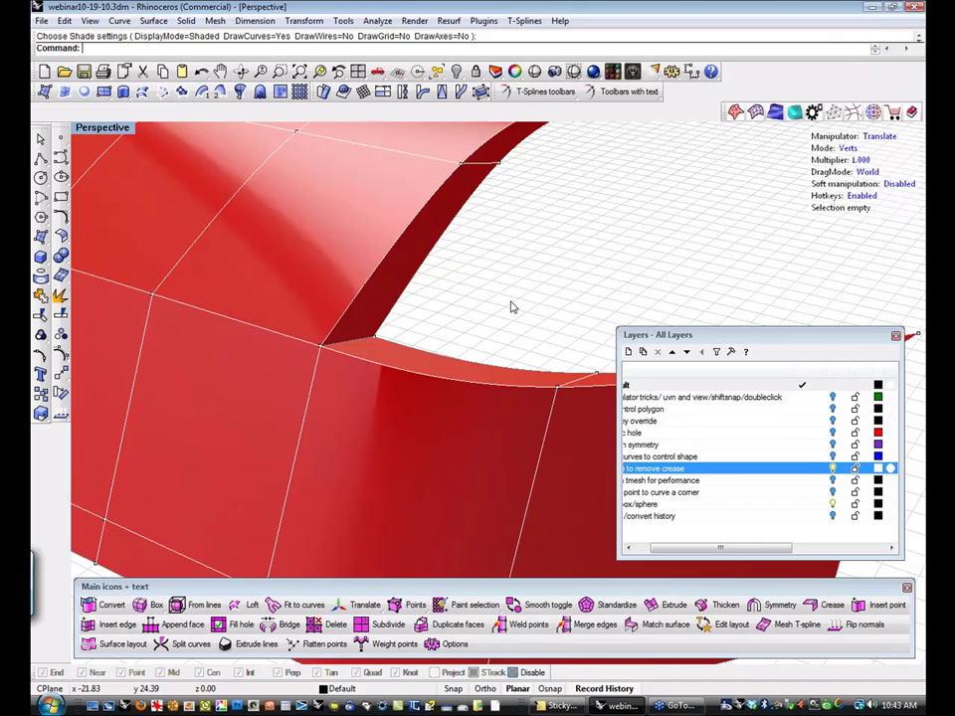
pyautogui.moveTo(427, 318); pyautogui.dragTo(364, 349)
pyautogui.scroll(-2, 490, 282)
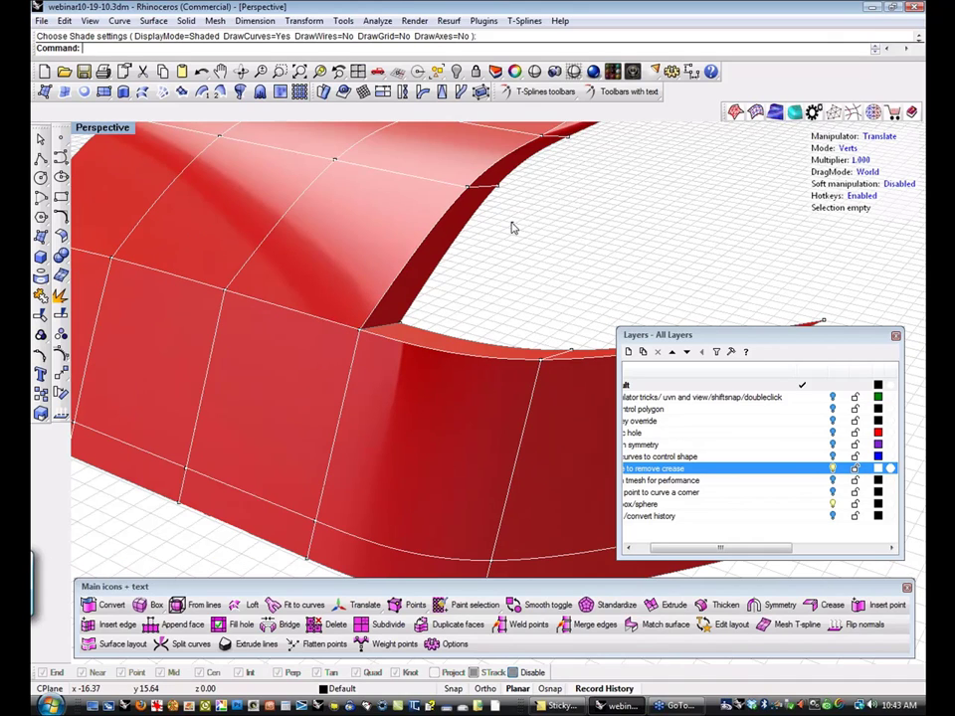
pyautogui.click(496, 186)
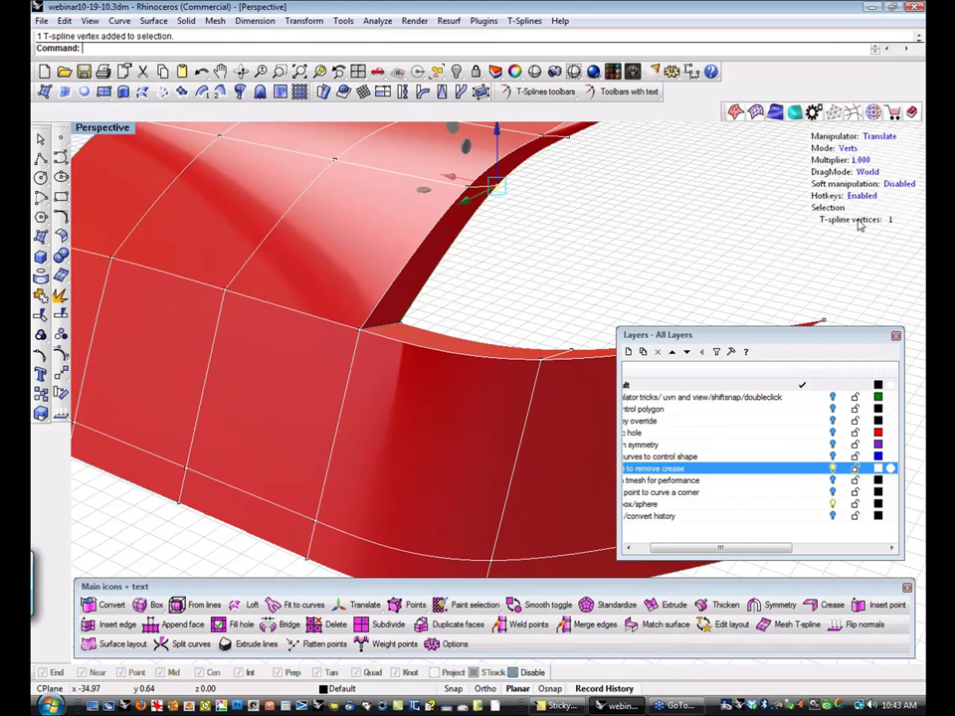
pyautogui.click(640, 220)
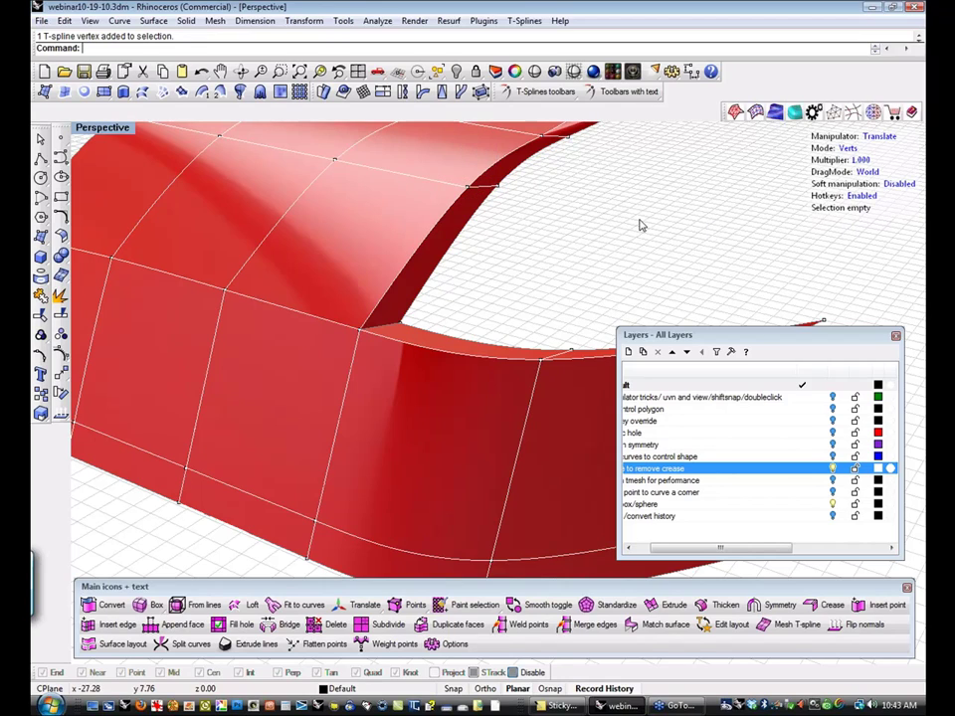
# Check the vertex counts at the flange's other rim points on both sides of the corner edge.
pyautogui.moveTo(452, 156); pyautogui.dragTo(479, 206)
pyautogui.click(468, 209)
pyautogui.moveTo(551, 304); pyautogui.dragTo(577, 351)
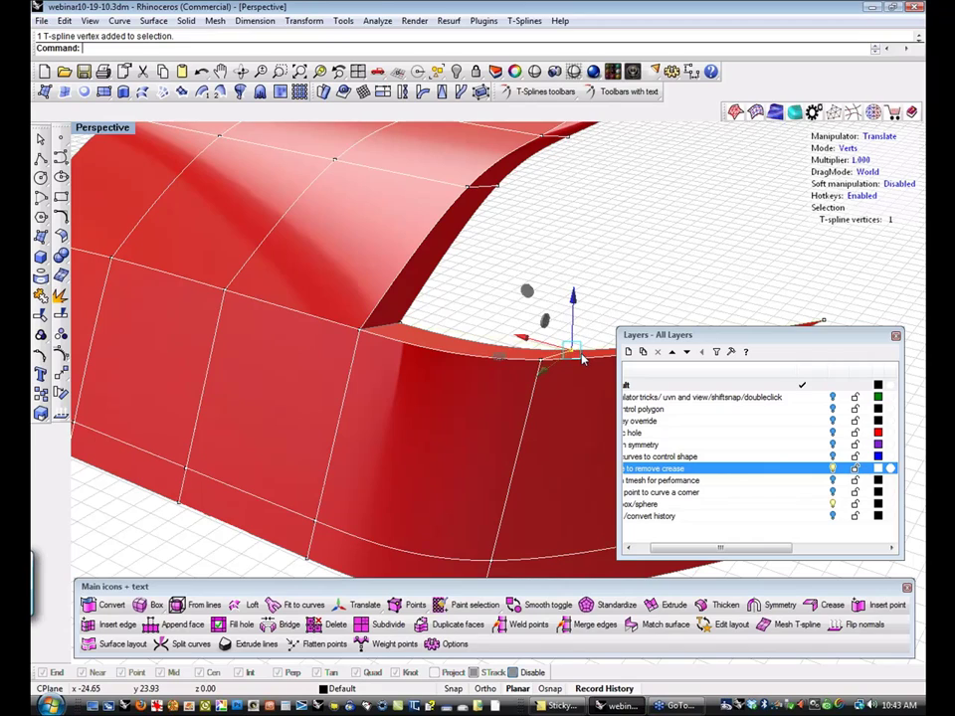
pyautogui.click(532, 343)
pyautogui.moveTo(524, 311); pyautogui.dragTo(548, 364)
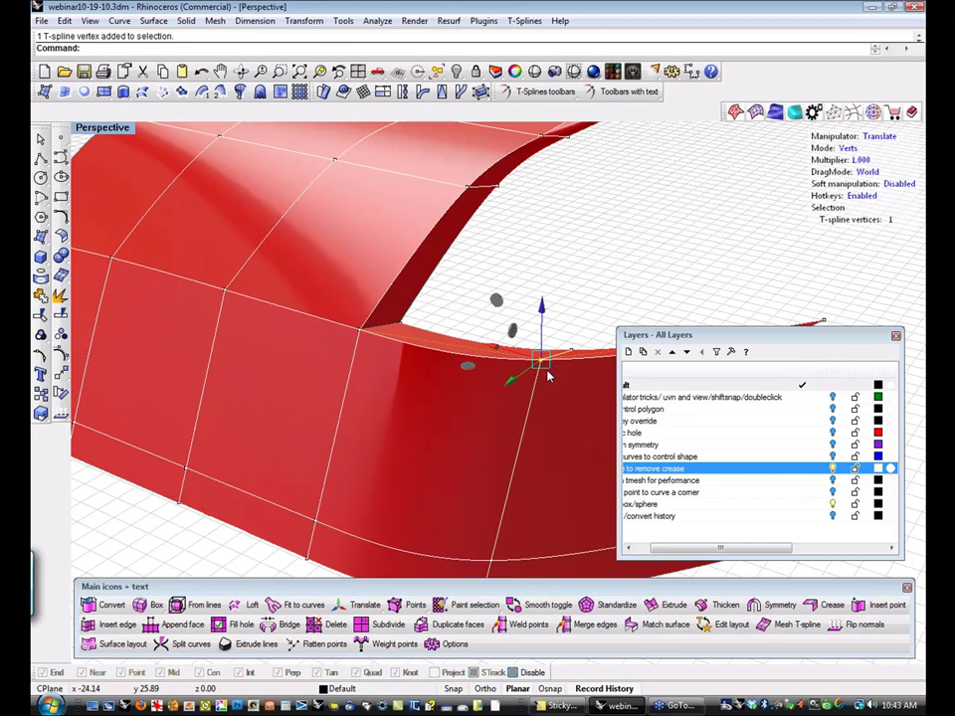
pyautogui.click(486, 289)
pyautogui.moveTo(343, 301); pyautogui.dragTo(368, 348)
pyautogui.click(533, 288)
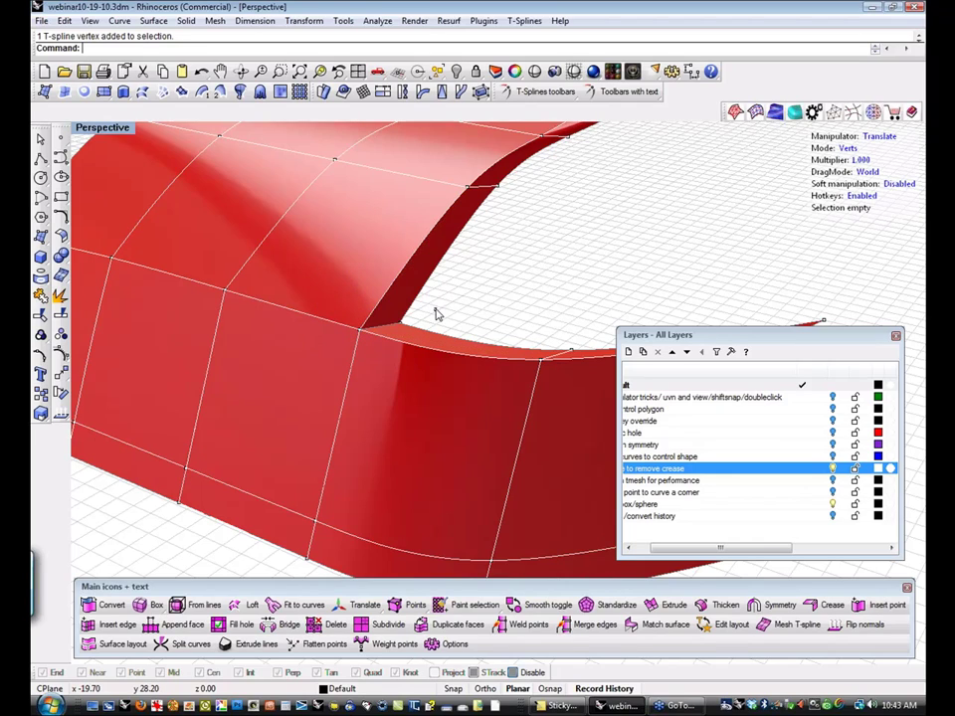
# Check how many vertices are stacked at the flange's inner corner.
pyautogui.moveTo(436, 311); pyautogui.dragTo(395, 335)
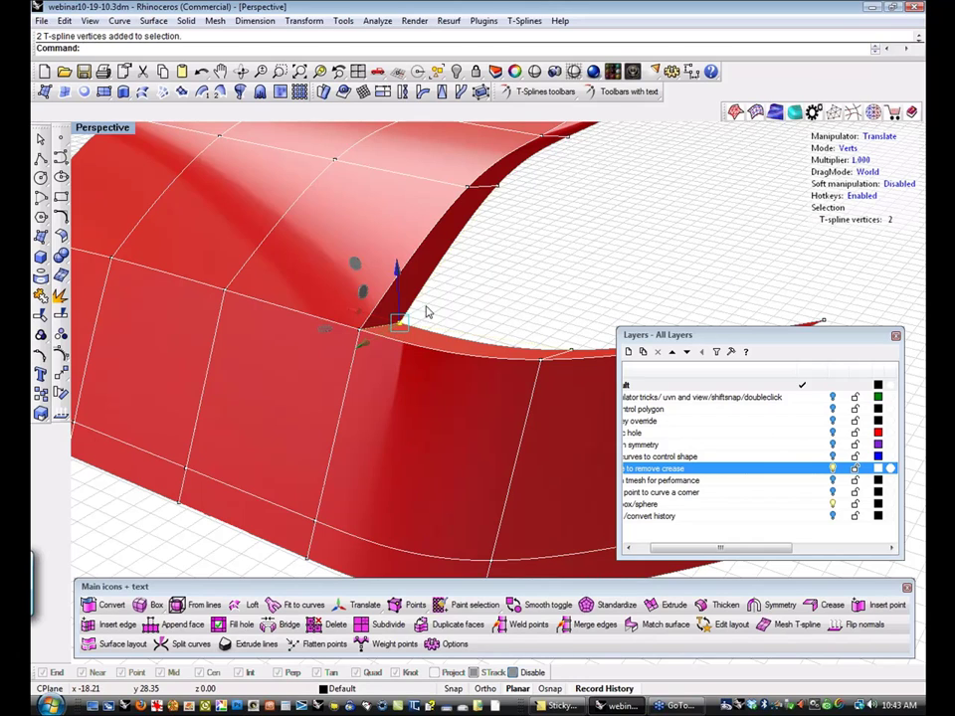
pyautogui.scroll(2, 401, 329)
pyautogui.scroll(3, 402, 328)
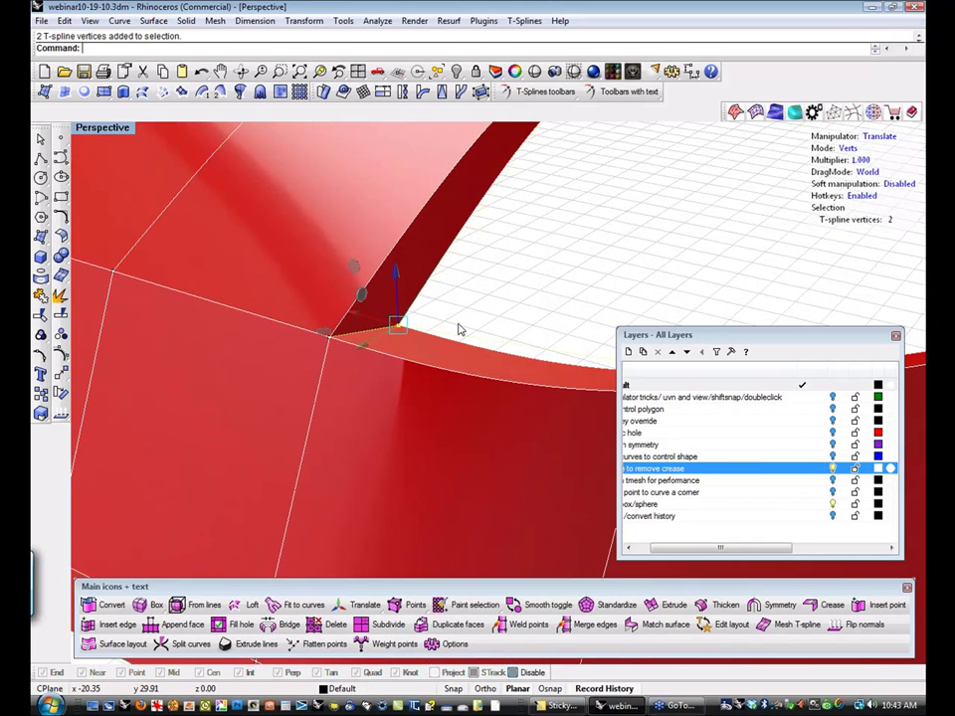
pyautogui.scroll(-8, 461, 328)
pyautogui.moveTo(485, 305); pyautogui.dragTo(416, 340, button='right')
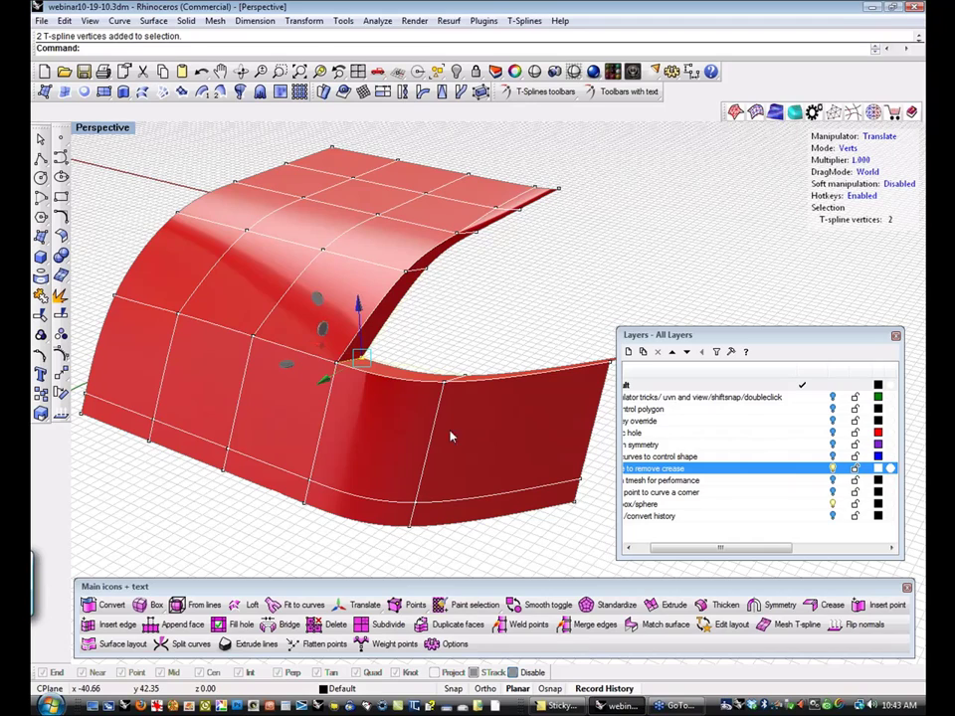
pyautogui.rightClick(412, 345)
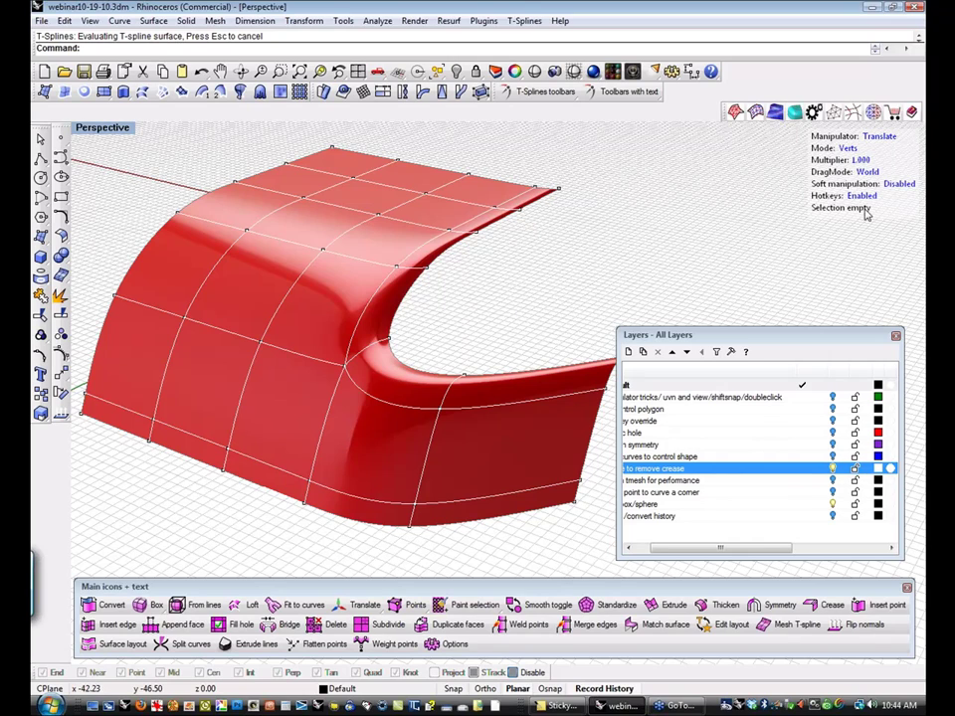
# Check the vertex counts at the smooth flange's inner corner, its upper rim point and the surface's outer edge.
pyautogui.click(387, 340)
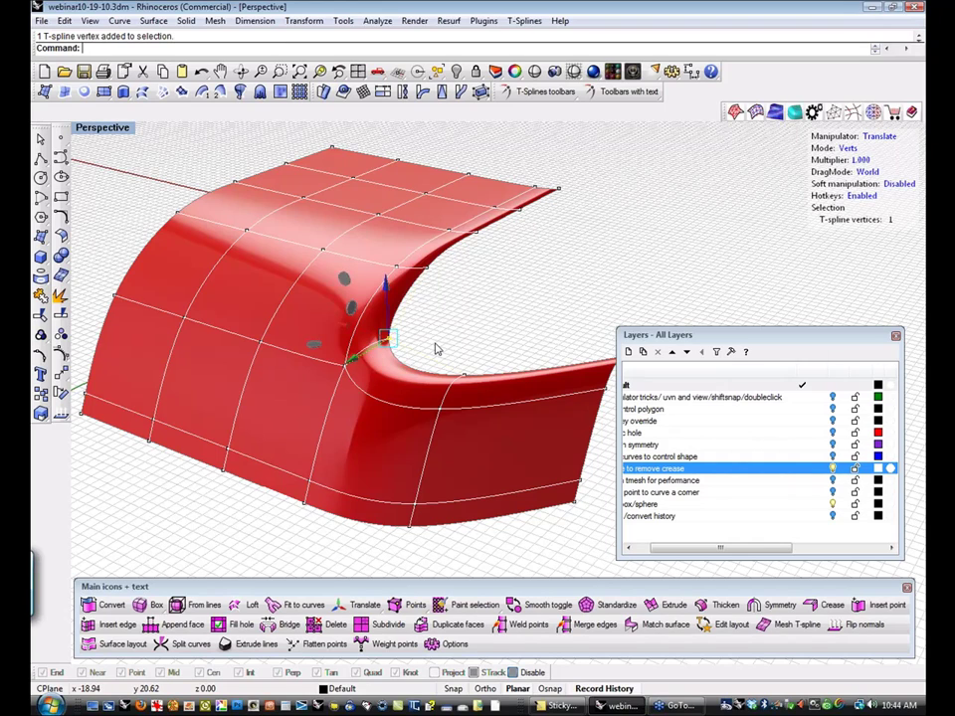
pyautogui.click(496, 316)
pyautogui.moveTo(455, 297); pyautogui.dragTo(419, 266)
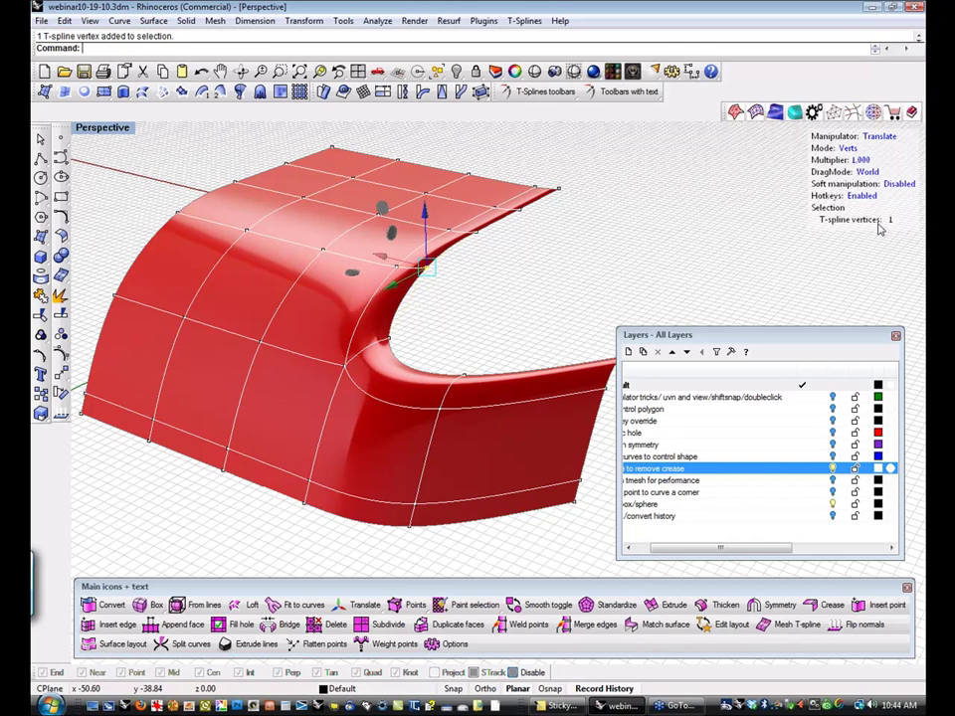
pyautogui.click(737, 279)
pyautogui.click(178, 213)
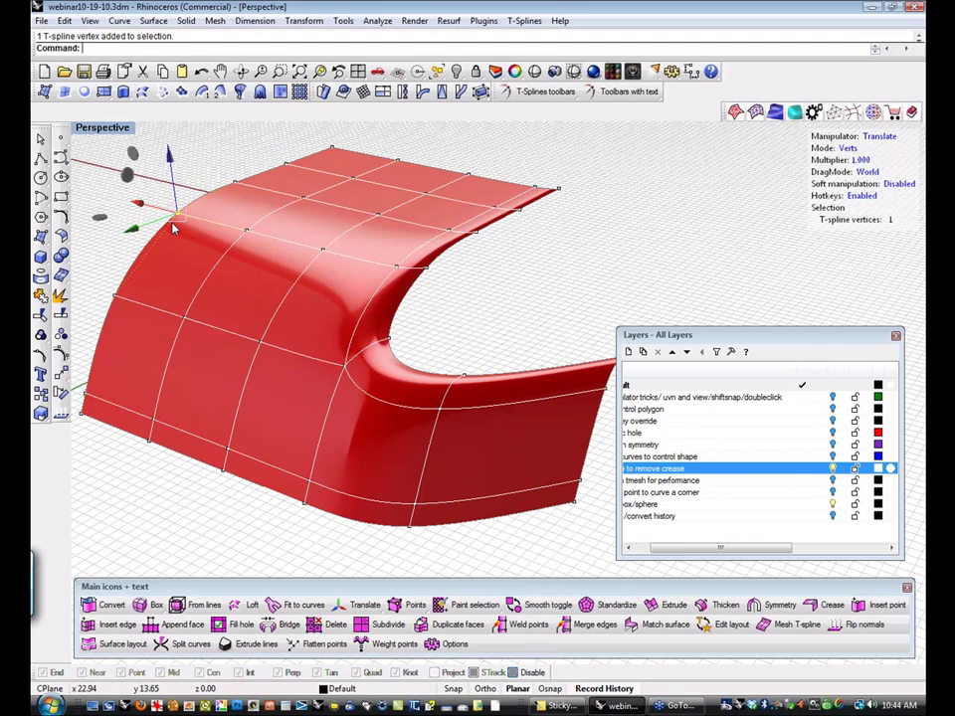
pyautogui.click(215, 153)
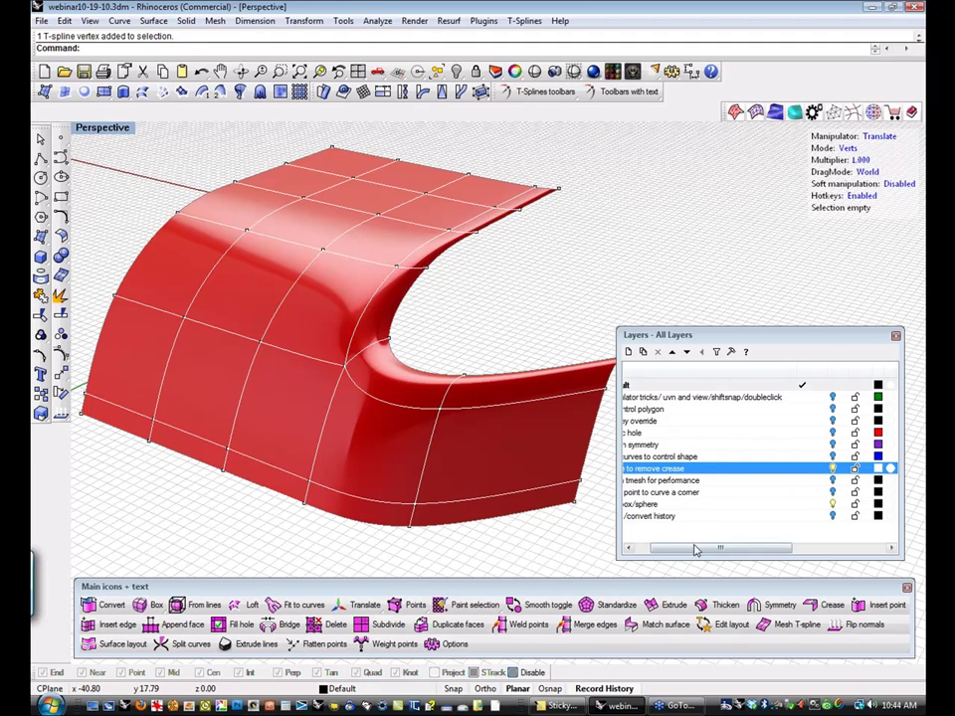
# Hide the "extrude to remove crease" layer and show the "smooth tmesh for performance" layer.
pyautogui.moveTo(689, 550)
pyautogui.mouseDown()
pyautogui.moveTo(673, 554)
pyautogui.moveTo(701, 553)
pyautogui.moveTo(680, 553)
pyautogui.mouseUp()
pyautogui.click(860, 469)
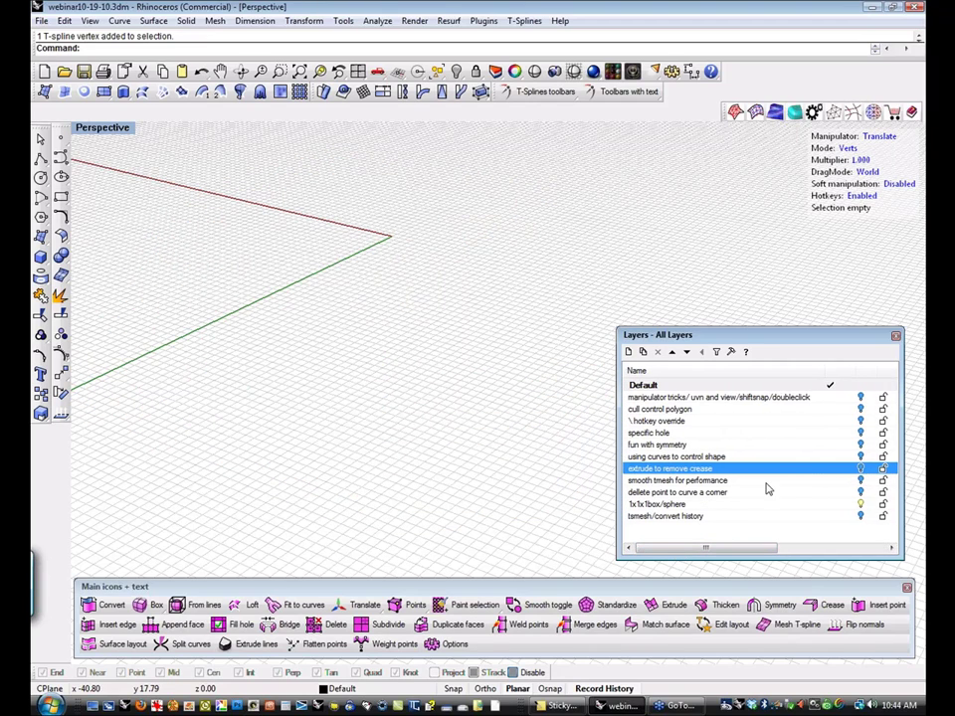
pyautogui.click(861, 481)
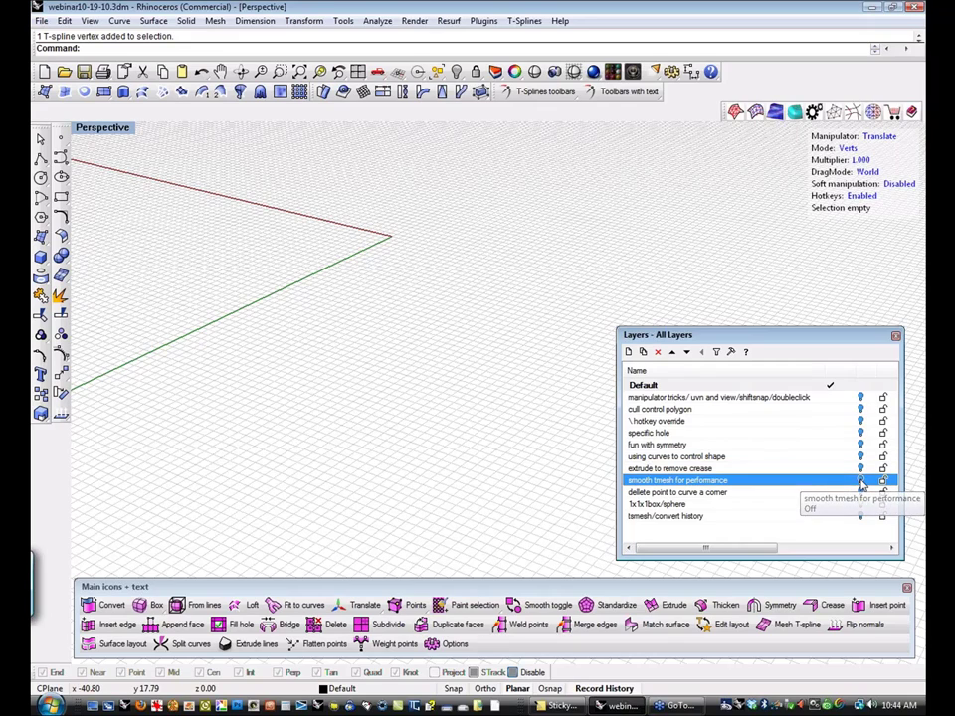
# Frame the head model and inspect its faceted surface from different angles with a Shade preview.
pyautogui.moveTo(406, 242)
pyautogui.mouseDown(button='right')
pyautogui.moveTo(485, 215)
pyautogui.moveTo(501, 267)
pyautogui.mouseUp(button='right')
pyautogui.moveTo(443, 309)
pyautogui.mouseDown(button='right')
pyautogui.moveTo(533, 283)
pyautogui.moveTo(550, 330)
pyautogui.moveTo(360, 306)
pyautogui.moveTo(599, 279)
pyautogui.moveTo(537, 288)
pyautogui.moveTo(450, 266)
pyautogui.moveTo(507, 282)
pyautogui.moveTo(542, 251)
pyautogui.moveTo(573, 255)
pyautogui.moveTo(509, 205)
pyautogui.moveTo(524, 162)
pyautogui.moveTo(469, 147)
pyautogui.moveTo(460, 203)
pyautogui.moveTo(520, 250)
pyautogui.moveTo(597, 250)
pyautogui.moveTo(642, 230)
pyautogui.moveTo(627, 195)
pyautogui.moveTo(553, 235)
pyautogui.mouseUp(button='right')
pyautogui.scroll(2, 450, 267)
pyautogui.scroll(6, 497, 266)
pyautogui.click(535, 73)
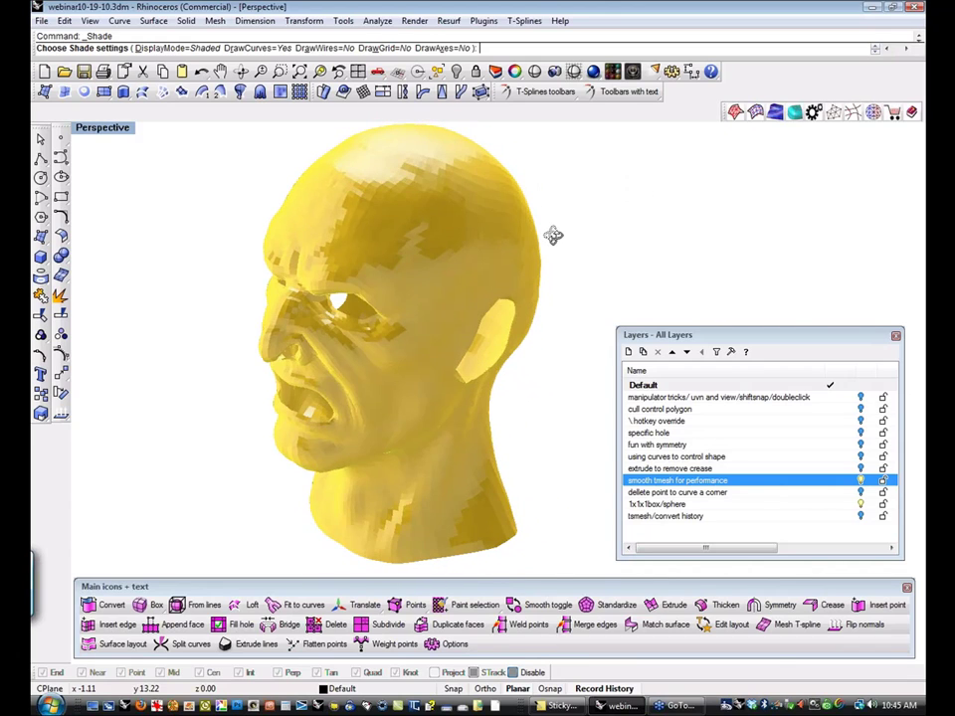
pyautogui.press('Escape')
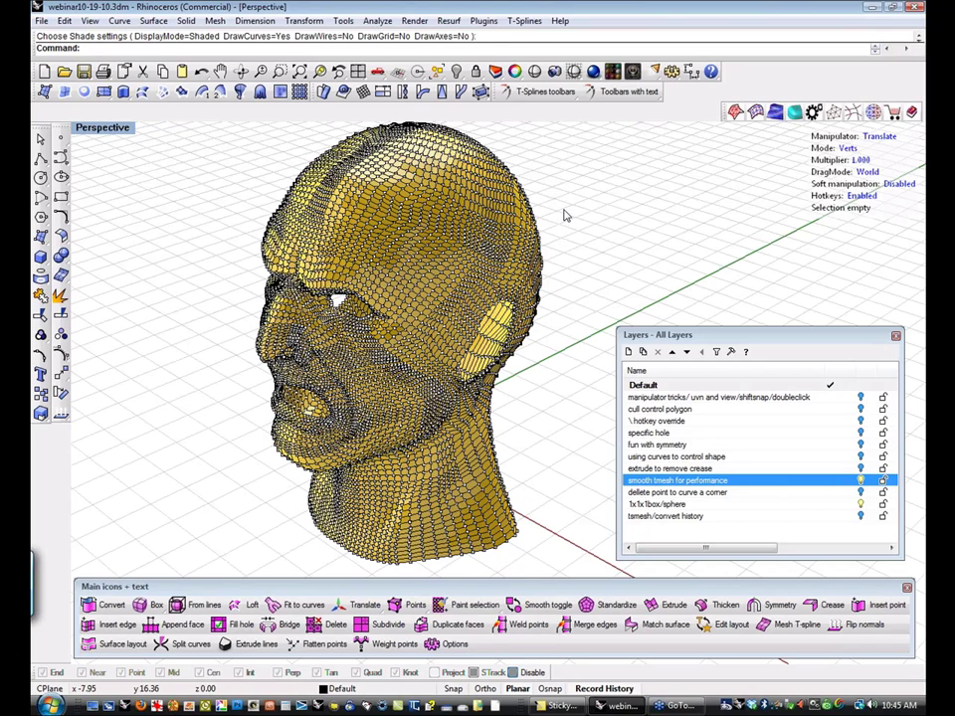
pyautogui.click(534, 72)
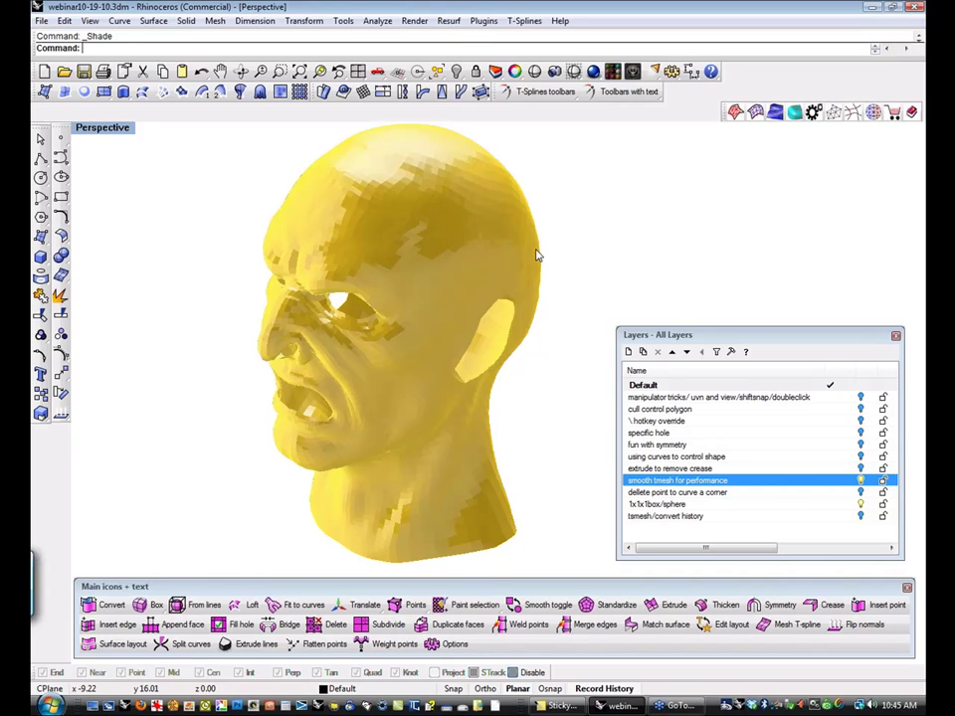
pyautogui.moveTo(537, 256)
pyautogui.mouseDown(button='right')
pyautogui.moveTo(632, 220)
pyautogui.moveTo(399, 230)
pyautogui.moveTo(568, 255)
pyautogui.moveTo(520, 248)
pyautogui.moveTo(569, 248)
pyautogui.moveTo(563, 266)
pyautogui.moveTo(572, 250)
pyautogui.mouseUp(button='right')
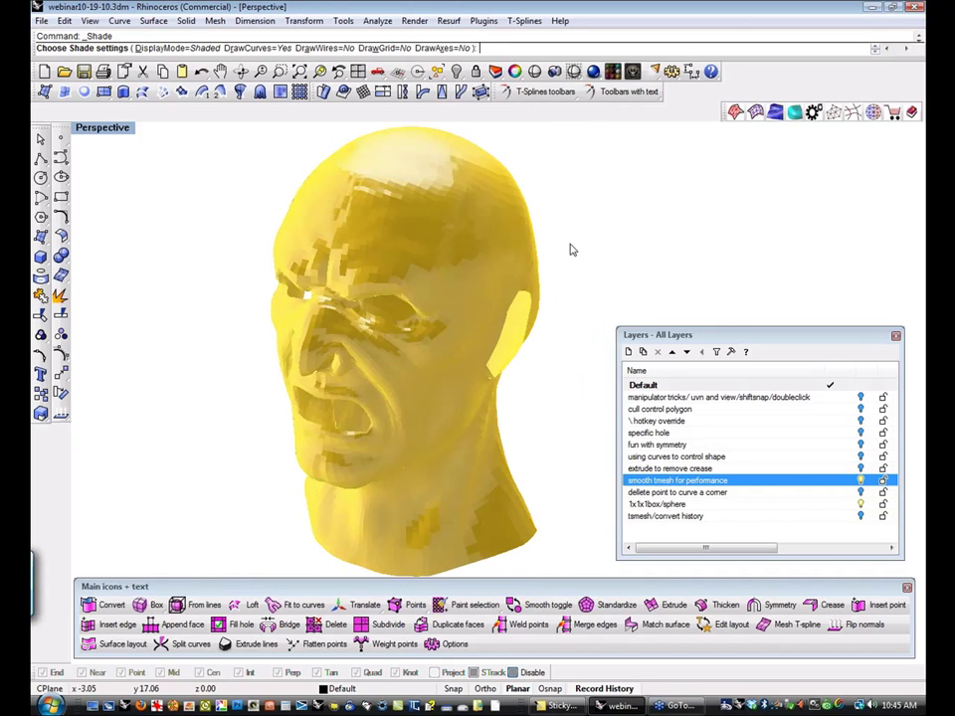
pyautogui.press('Escape')
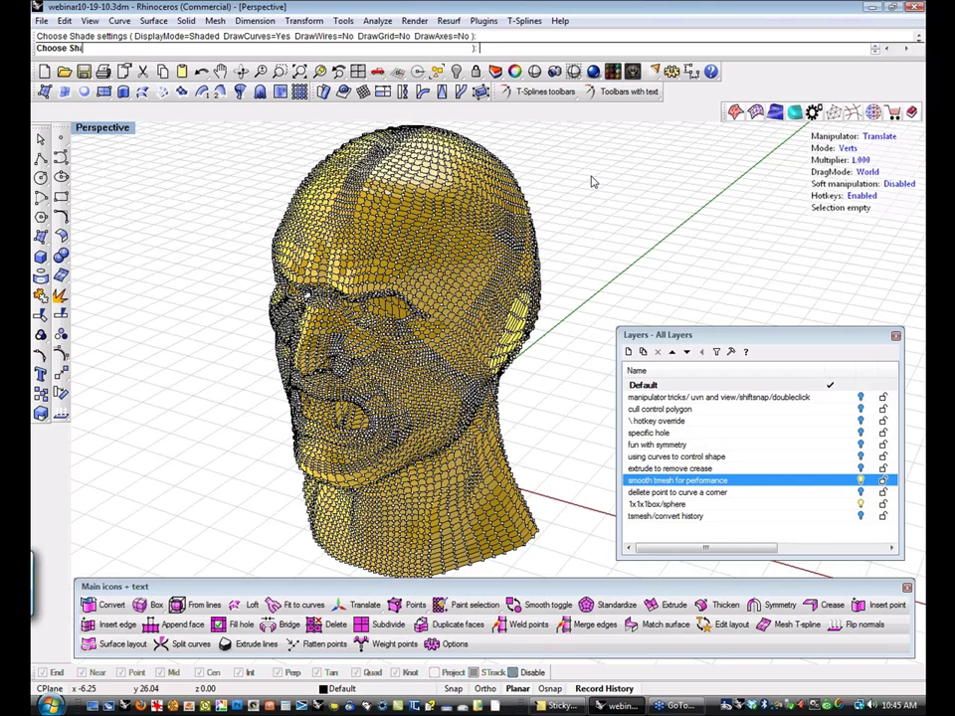
# Turn on smooth mode for the head and examine the surface with a Shade preview.
pyautogui.moveTo(591, 182); pyautogui.dragTo(569, 218, button='right')
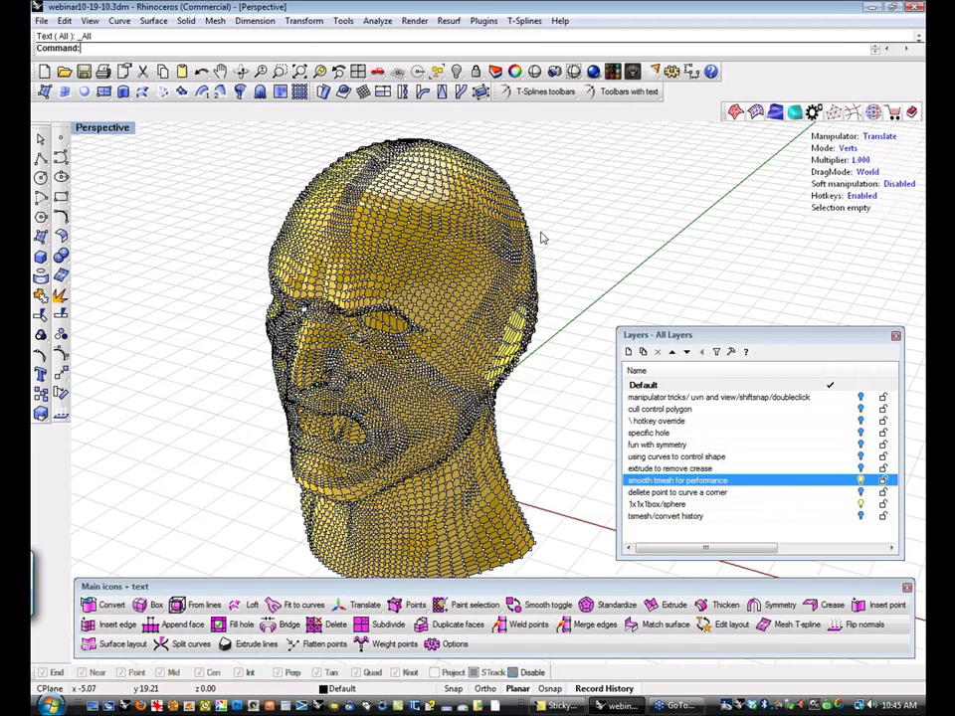
pyautogui.press('b')
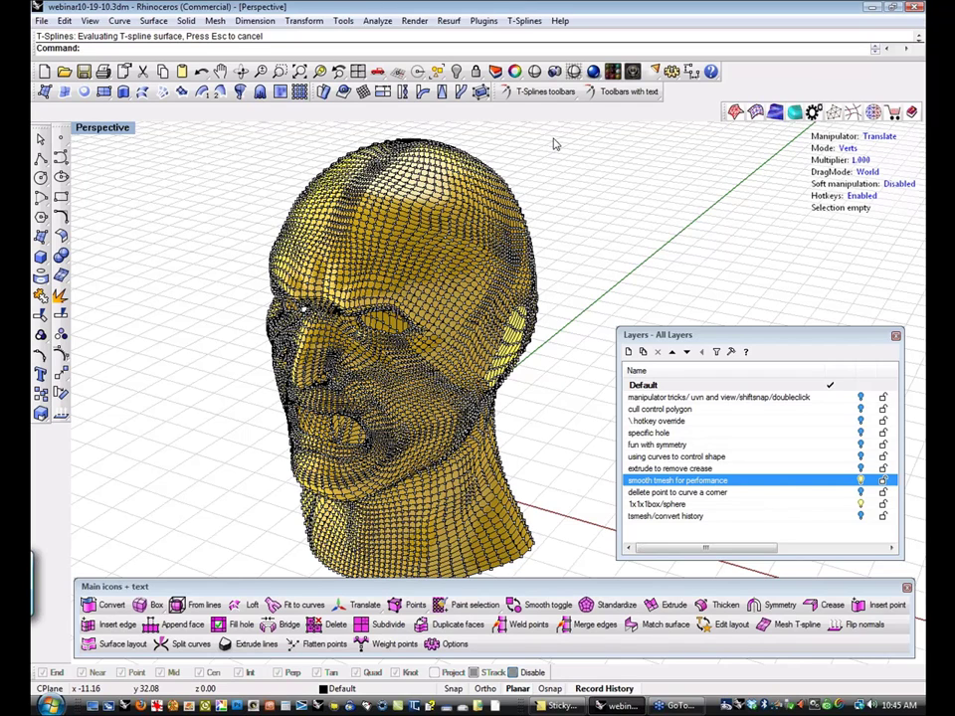
pyautogui.click(554, 73)
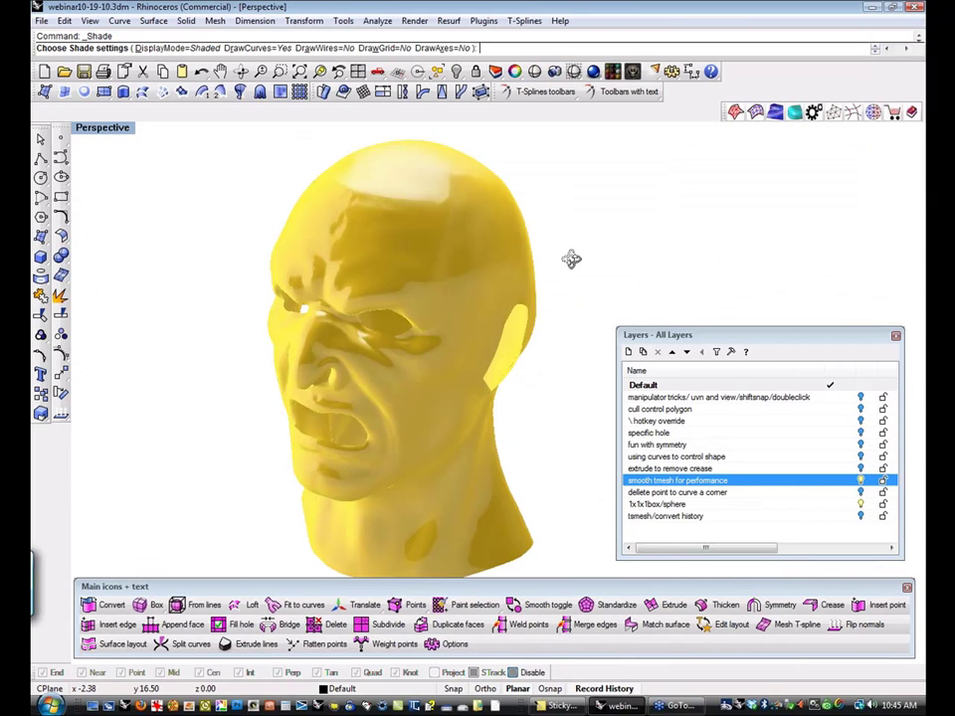
pyautogui.moveTo(571, 259)
pyautogui.mouseDown(button='right')
pyautogui.moveTo(495, 222)
pyautogui.moveTo(506, 188)
pyautogui.moveTo(716, 218)
pyautogui.moveTo(631, 219)
pyautogui.moveTo(582, 258)
pyautogui.moveTo(550, 226)
pyautogui.moveTo(492, 215)
pyautogui.moveTo(563, 226)
pyautogui.moveTo(761, 224)
pyautogui.moveTo(630, 236)
pyautogui.moveTo(241, 229)
pyautogui.moveTo(243, 252)
pyautogui.moveTo(554, 262)
pyautogui.moveTo(646, 226)
pyautogui.moveTo(580, 241)
pyautogui.moveTo(583, 249)
pyautogui.mouseUp(button='right')
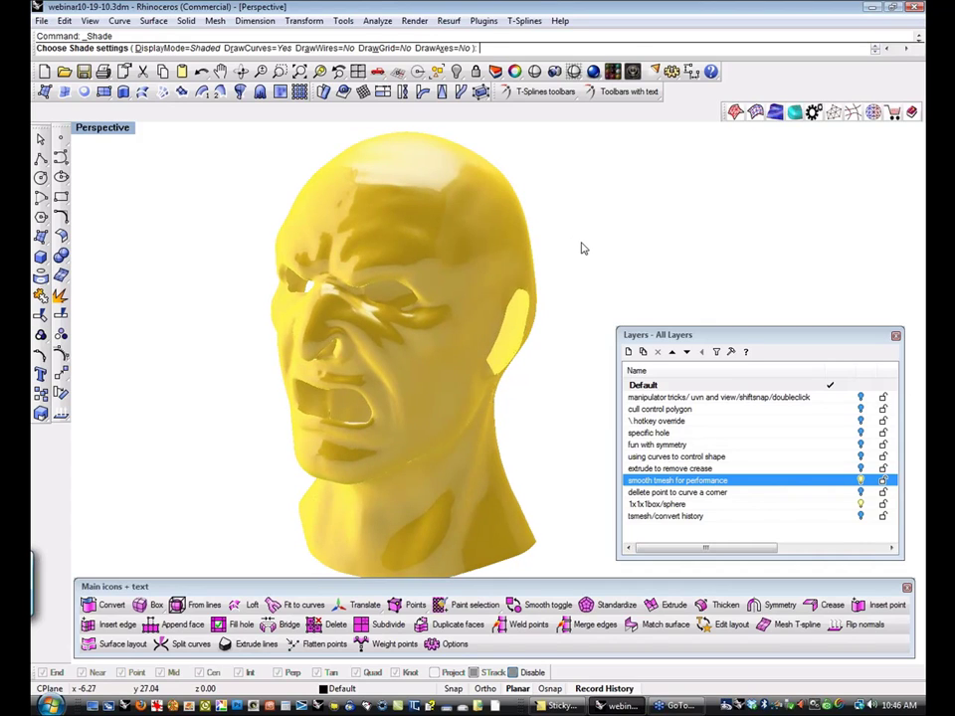
pyautogui.press('Escape')
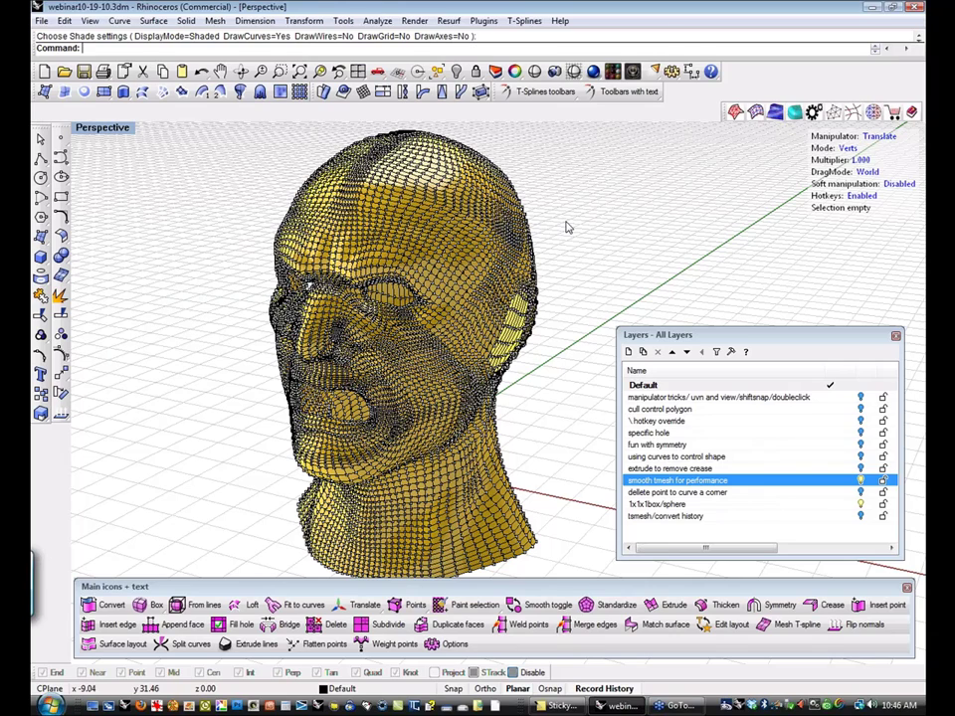
# Turn smooth mode off for the head and inspect the forehead and eyes up close with a Shade preview.
pyautogui.press('d')
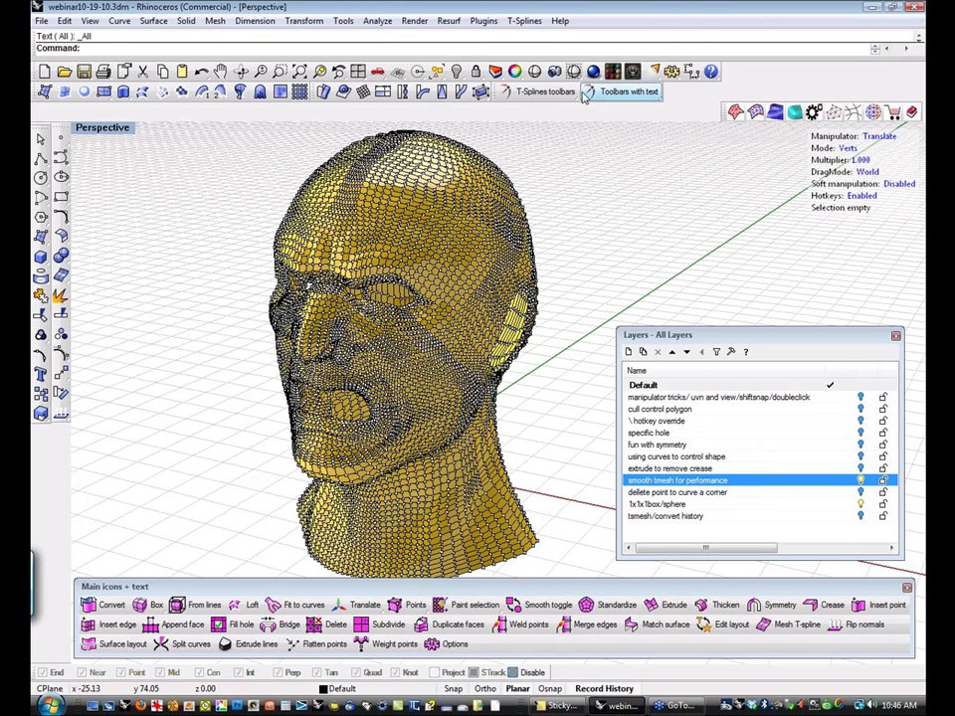
pyautogui.click(536, 73)
pyautogui.moveTo(539, 236)
pyautogui.mouseDown(button='right')
pyautogui.moveTo(506, 244)
pyautogui.moveTo(682, 227)
pyautogui.moveTo(495, 230)
pyautogui.moveTo(589, 240)
pyautogui.moveTo(586, 253)
pyautogui.mouseUp(button='right')
pyautogui.scroll(5, 424, 191)
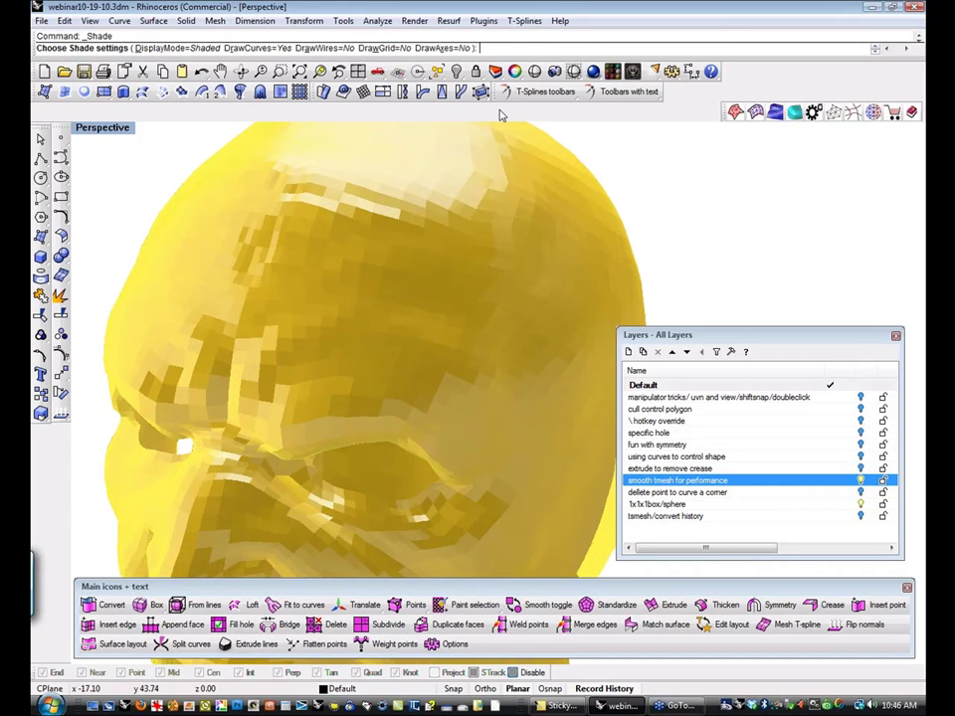
# Enable Smooth T-Mesh in the T-Splines display options.
pyautogui.click(524, 20)
pyautogui.moveTo(535, 523)
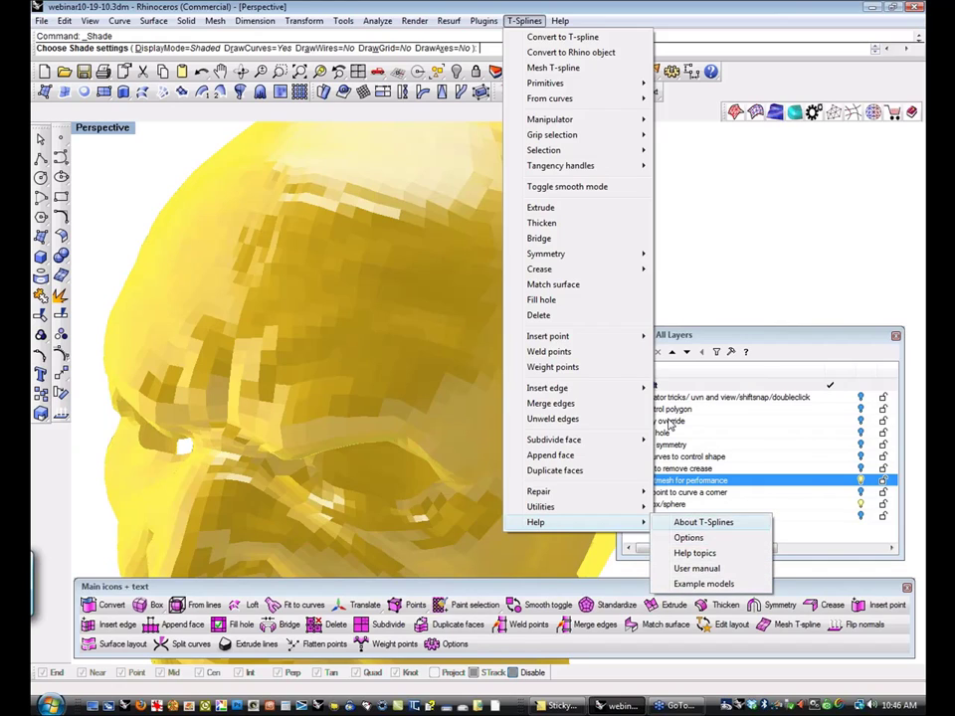
pyautogui.moveTo(587, 527)
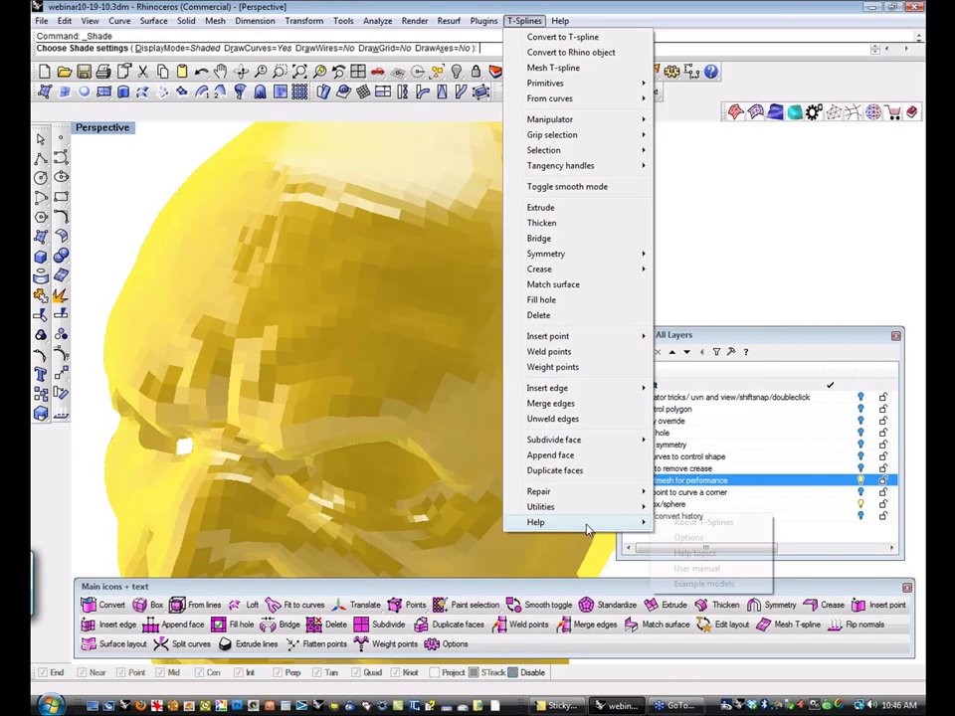
pyautogui.click(688, 538)
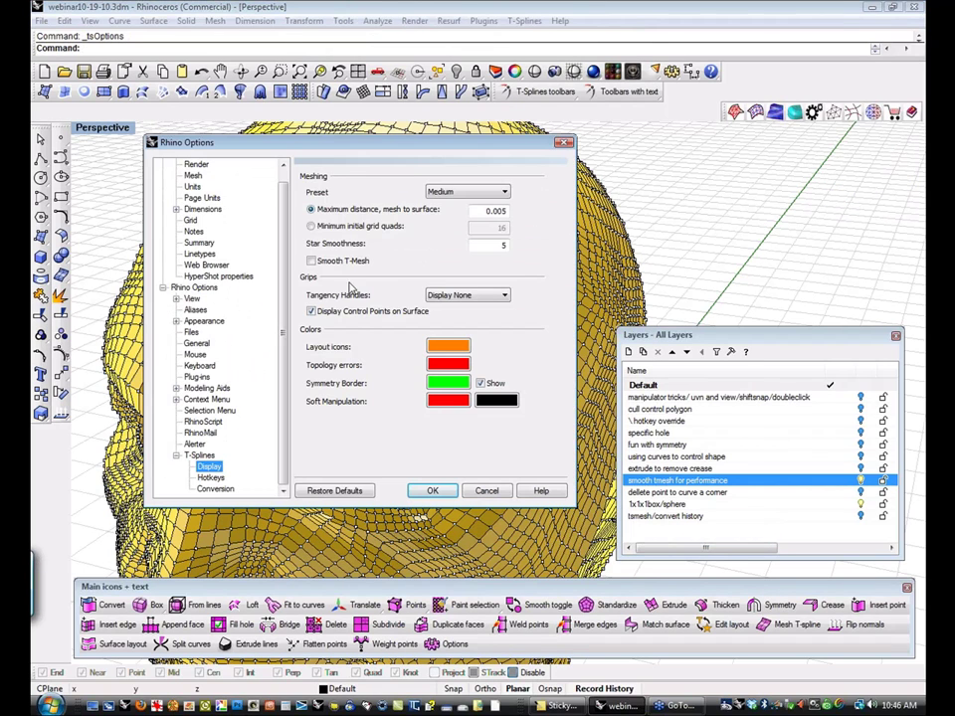
pyautogui.click(339, 261)
pyautogui.click(425, 490)
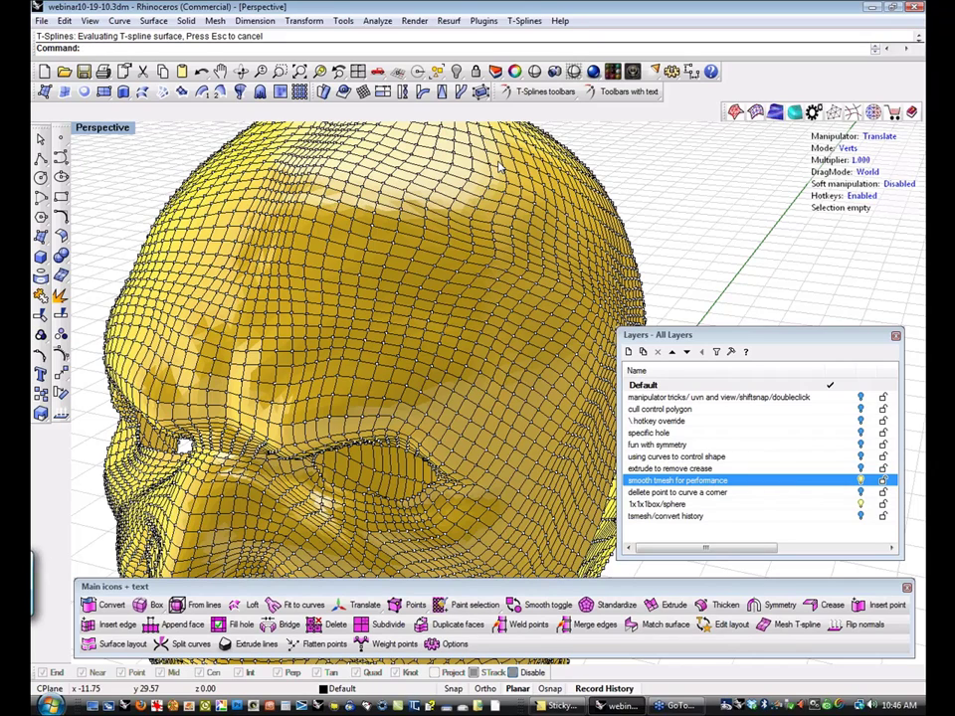
# Inspect the head's smoothed surface with a Shade preview from several angles.
pyautogui.click(534, 73)
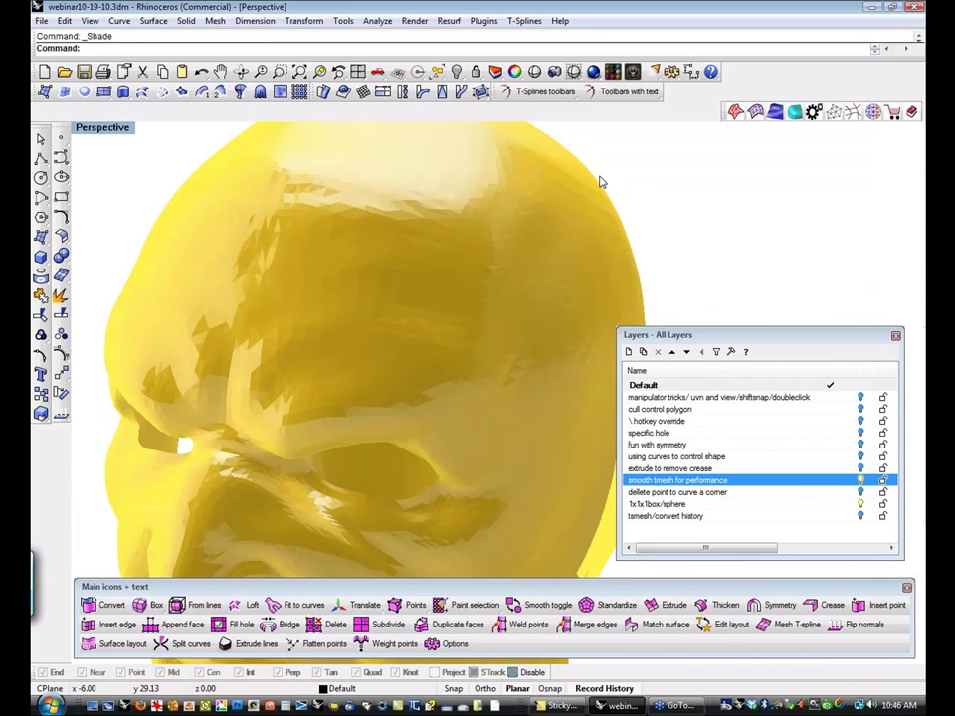
pyautogui.moveTo(601, 182); pyautogui.dragTo(599, 256, button='right')
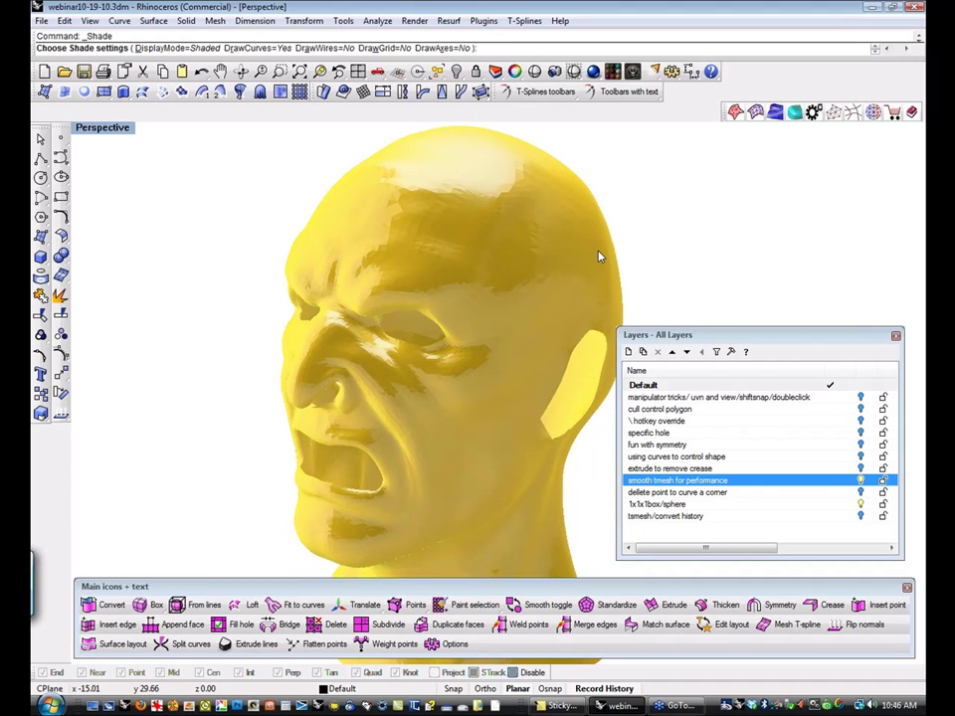
pyautogui.moveTo(599, 257); pyautogui.dragTo(687, 249, button='right')
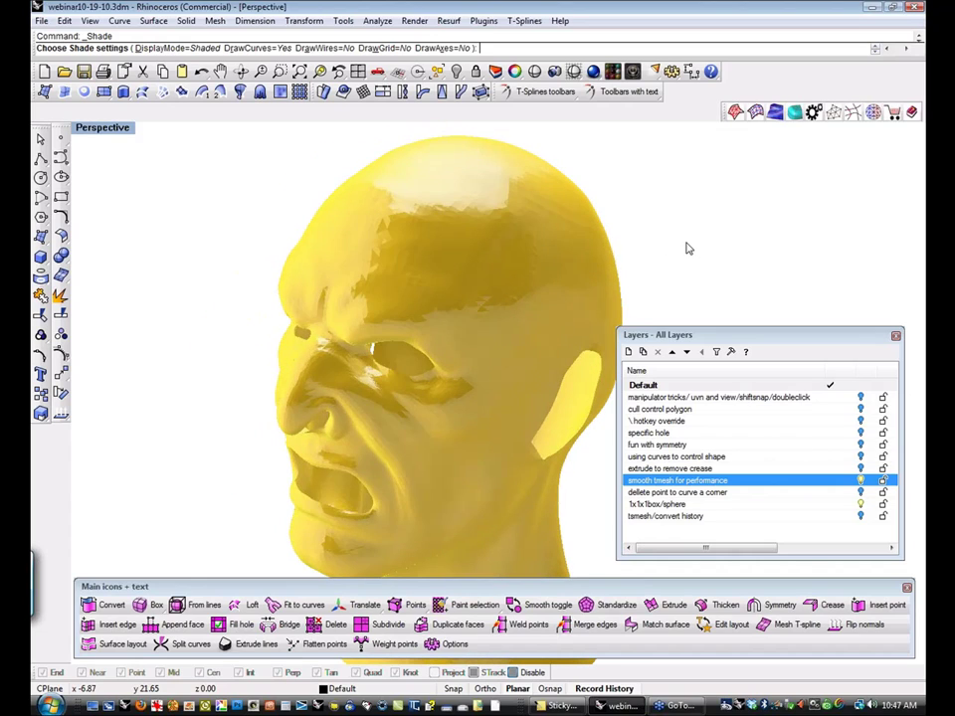
pyautogui.press('Escape')
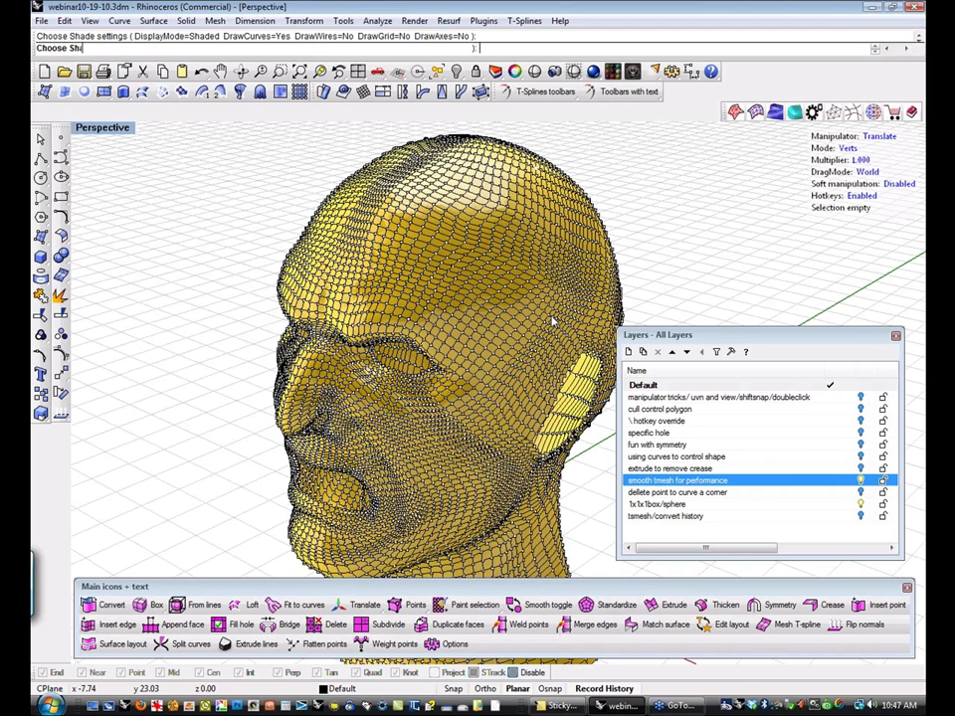
# Switch to edge selection, select the edge loop around the eye opening and move it with the Translate manipulator.
pyautogui.scroll(10, 396, 375)
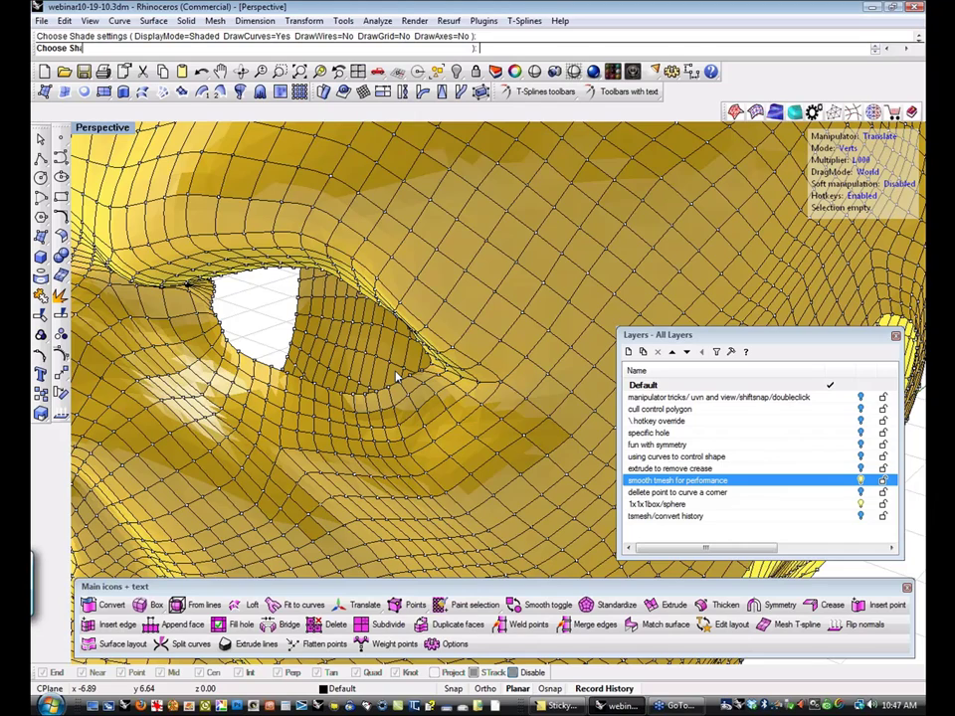
pyautogui.scroll(4, 226, 375)
pyautogui.press('2')
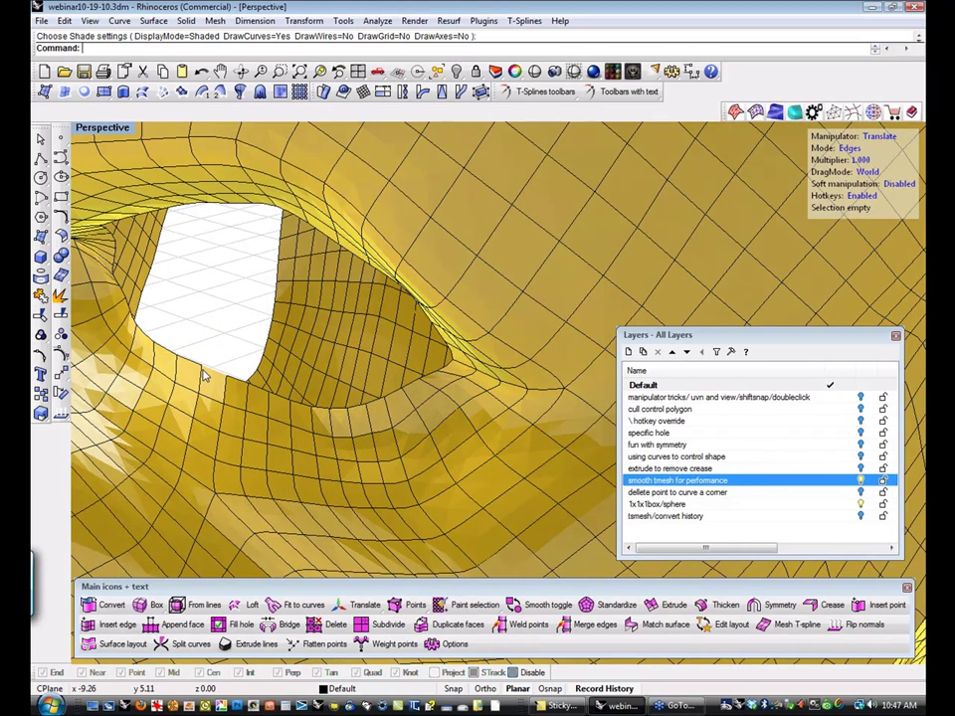
pyautogui.doubleClick(209, 371)
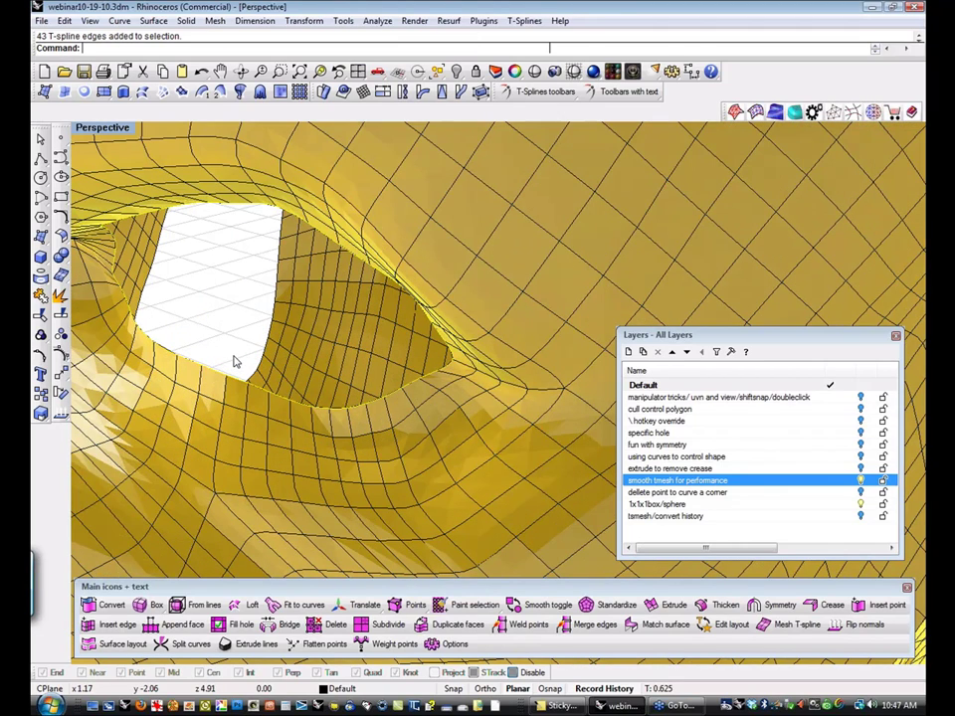
pyautogui.press('Escape')
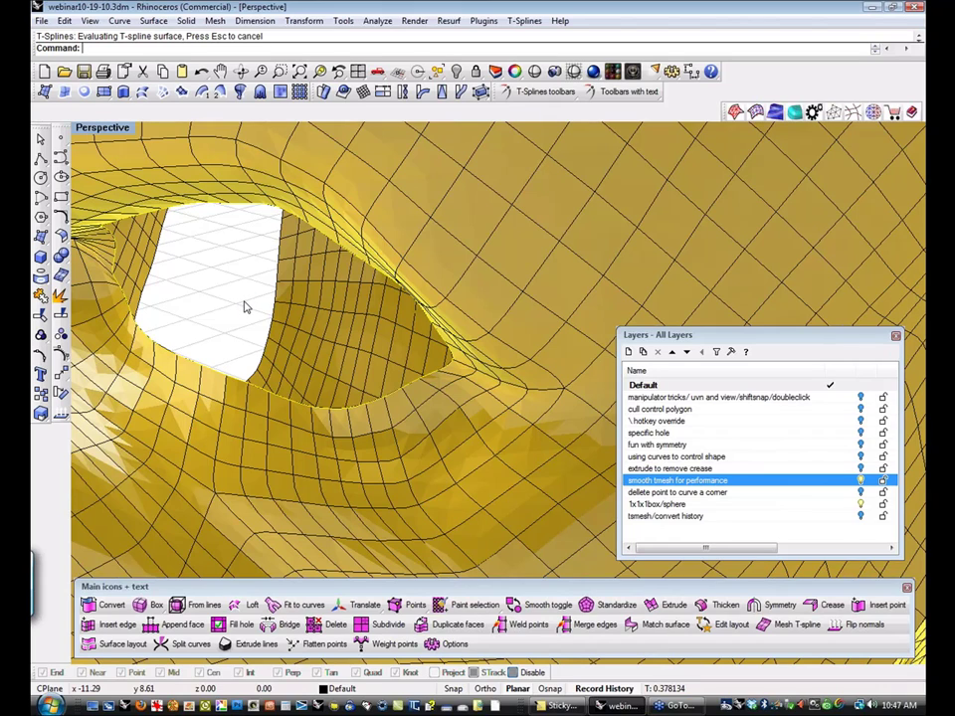
pyautogui.doubleClick(239, 311)
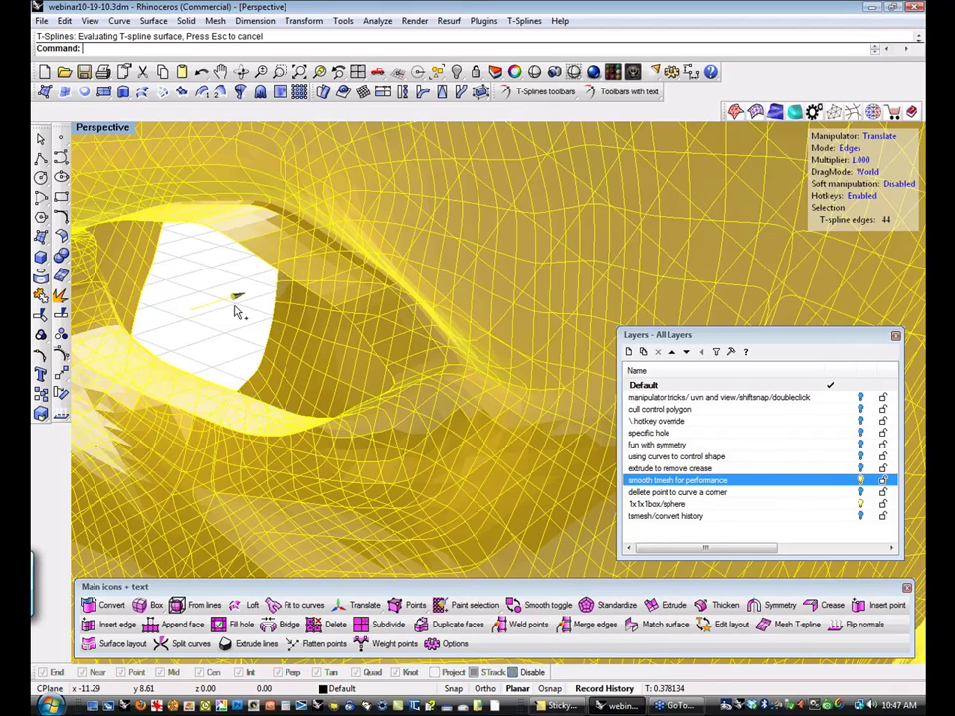
pyautogui.moveTo(238, 312); pyautogui.dragTo(303, 281)
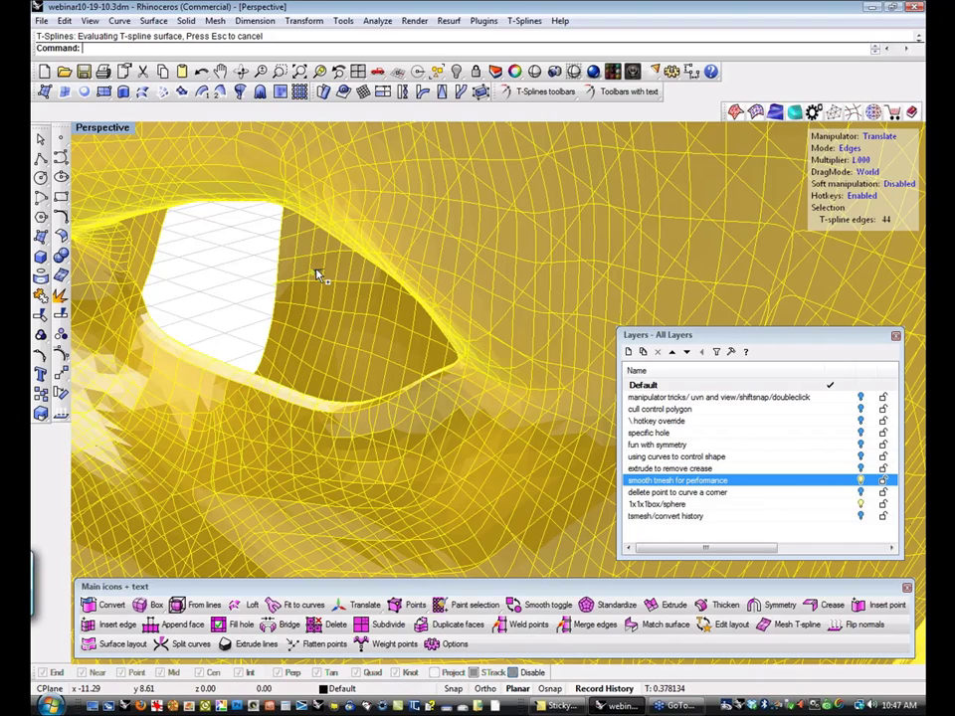
pyautogui.click(229, 302)
pyautogui.scroll(-4, 229, 303)
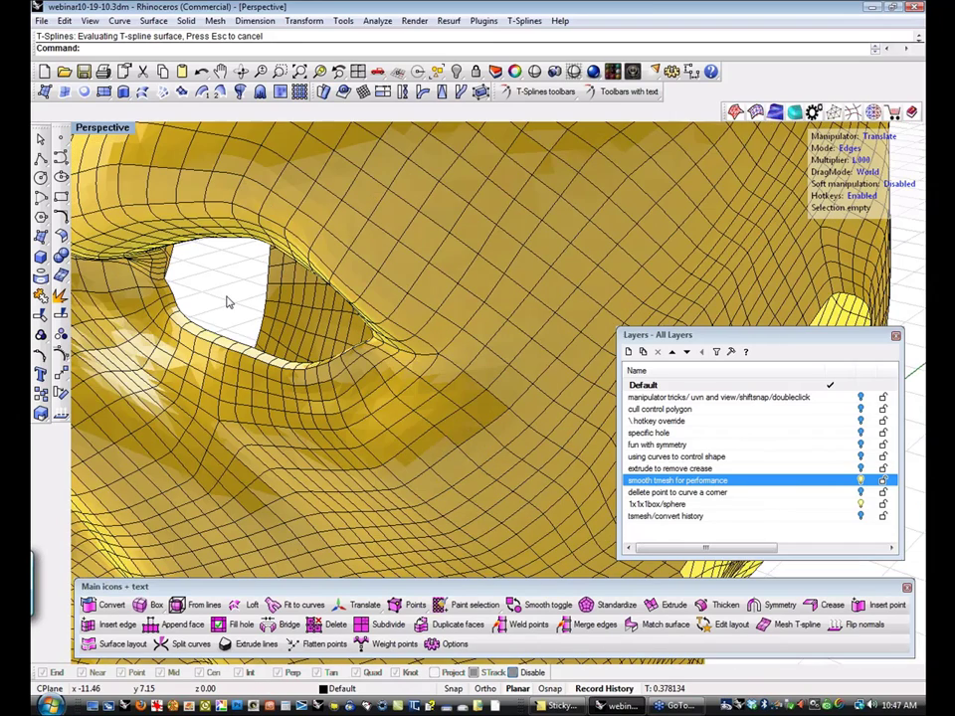
pyautogui.scroll(-5, 226, 302)
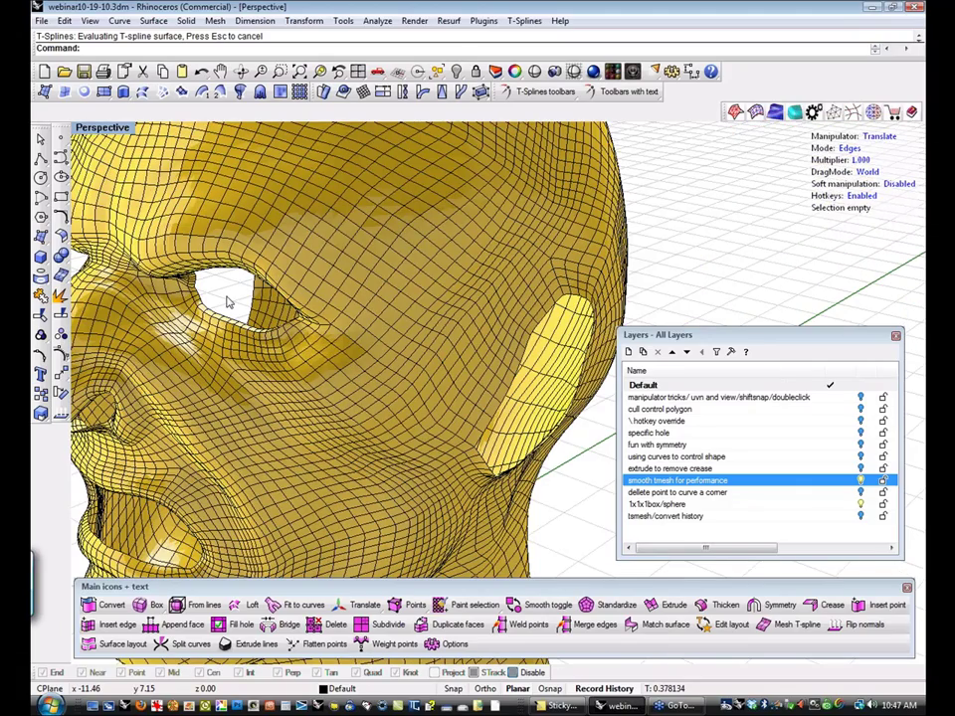
pyautogui.scroll(-3, 227, 301)
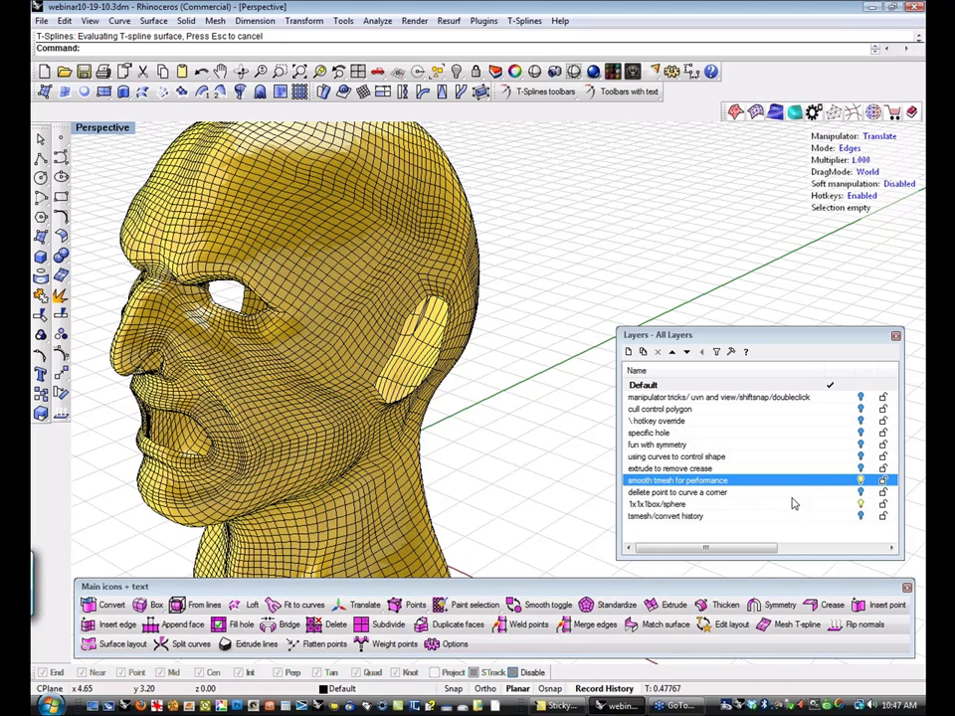
# Turn off the "smooth tmesh for performance" layer and show the "dellete point to curve a corner" layer.
pyautogui.click(861, 482)
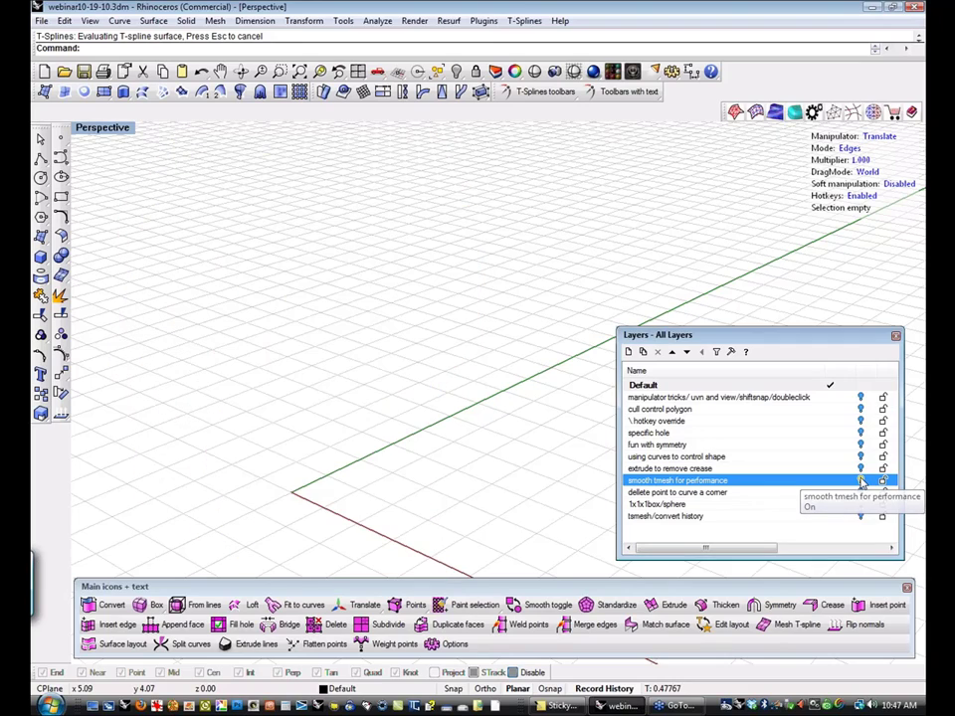
pyautogui.click(862, 493)
pyautogui.click(862, 492)
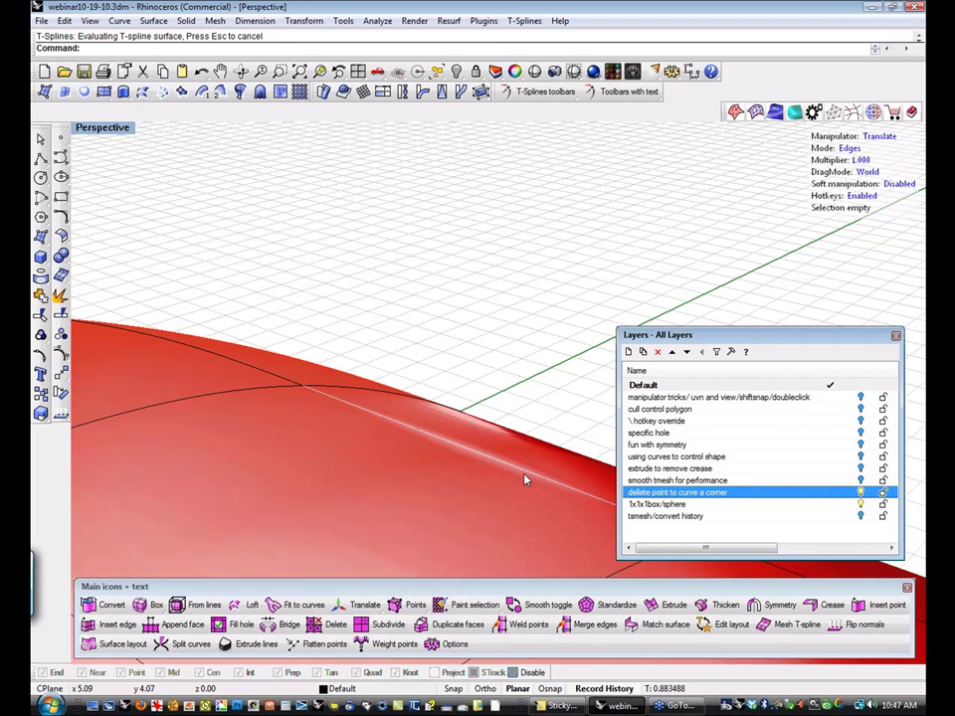
pyautogui.keyDown('shift'); pyautogui.moveTo(447, 360); pyautogui.dragTo(521, 515, button='right'); pyautogui.keyUp('shift')
pyautogui.scroll(-5, 447, 367)
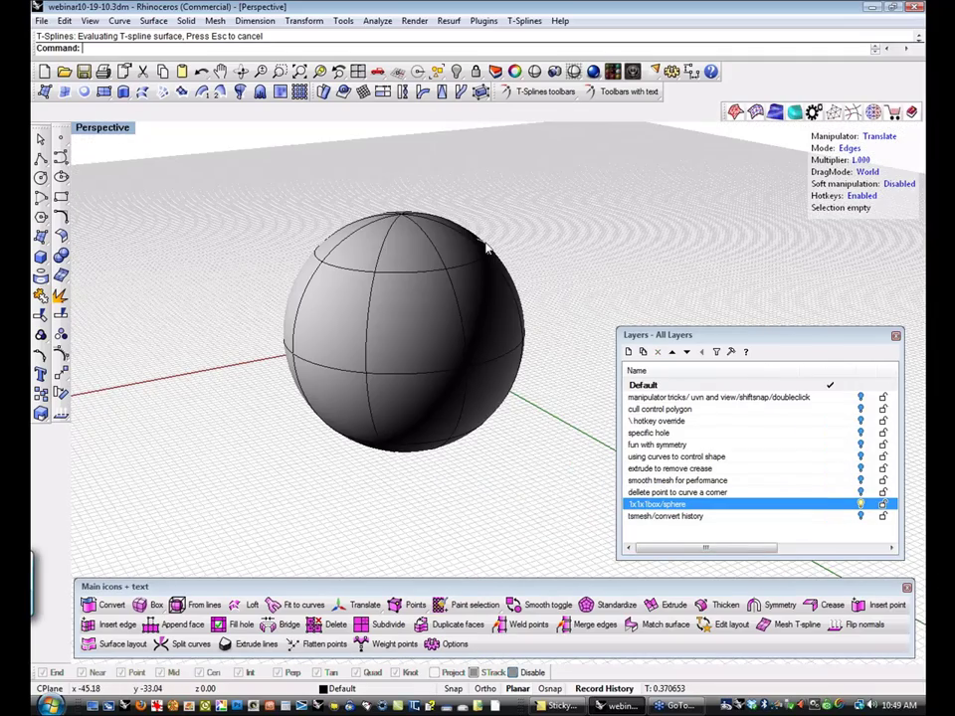
# Select the gray sphere as an object and delete it.
pyautogui.moveTo(212, 158); pyautogui.dragTo(570, 503)
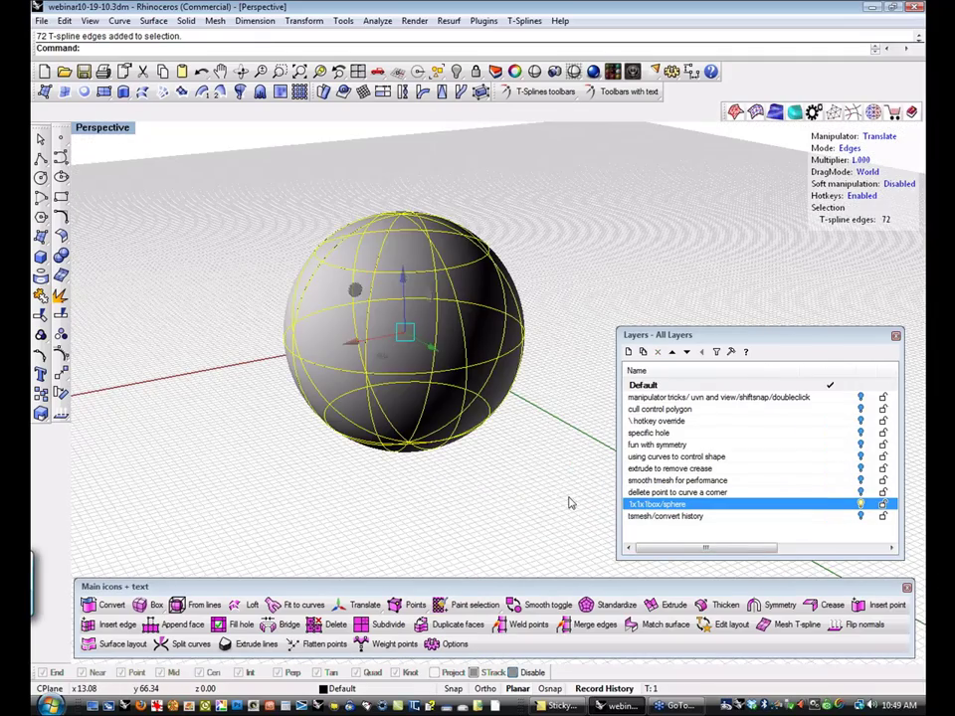
pyautogui.click(569, 500)
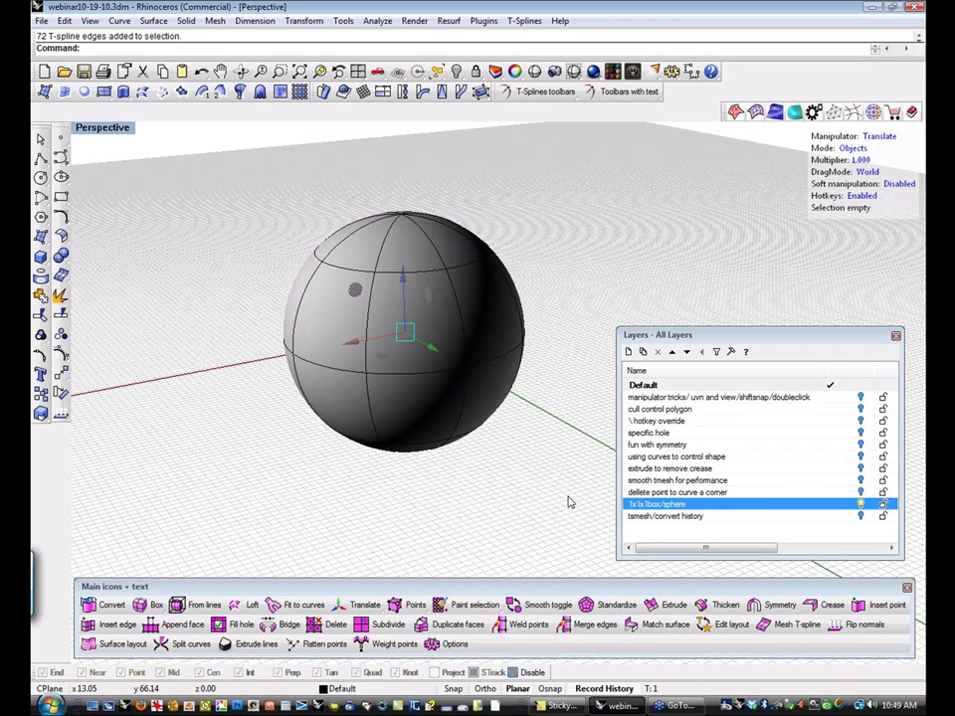
pyautogui.click(506, 362)
pyautogui.press('Delete')
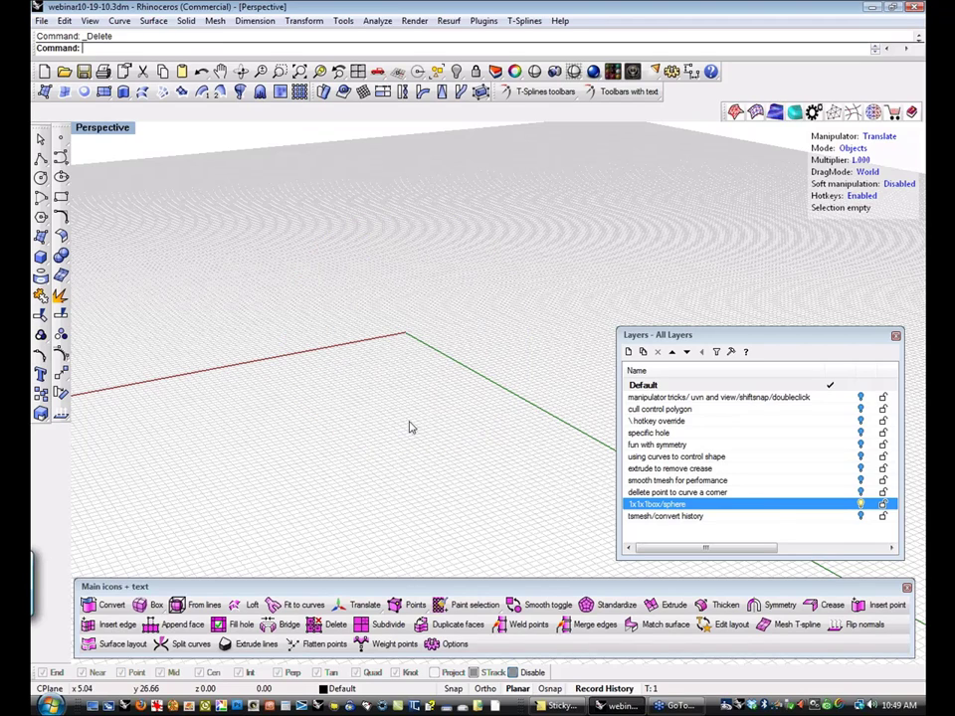
# Create a T-spline box around the origin with XFaces, YFaces and ZFaces set to 1, its corner about x -23.6, y -28.0, z 24.4.
pyautogui.click(150, 608)
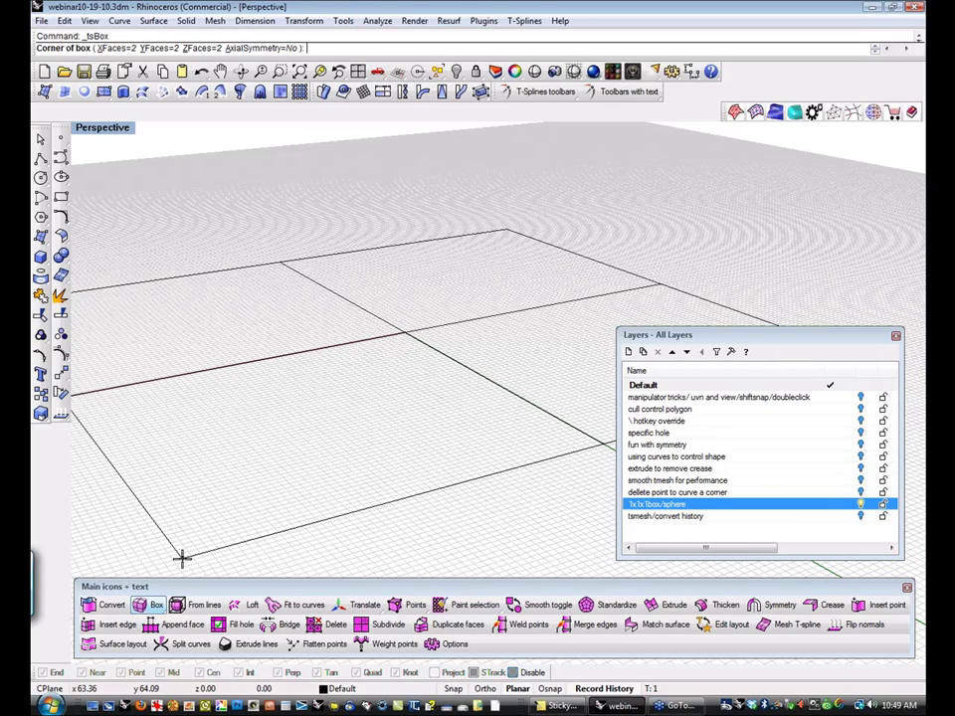
pyautogui.click(85, 48)
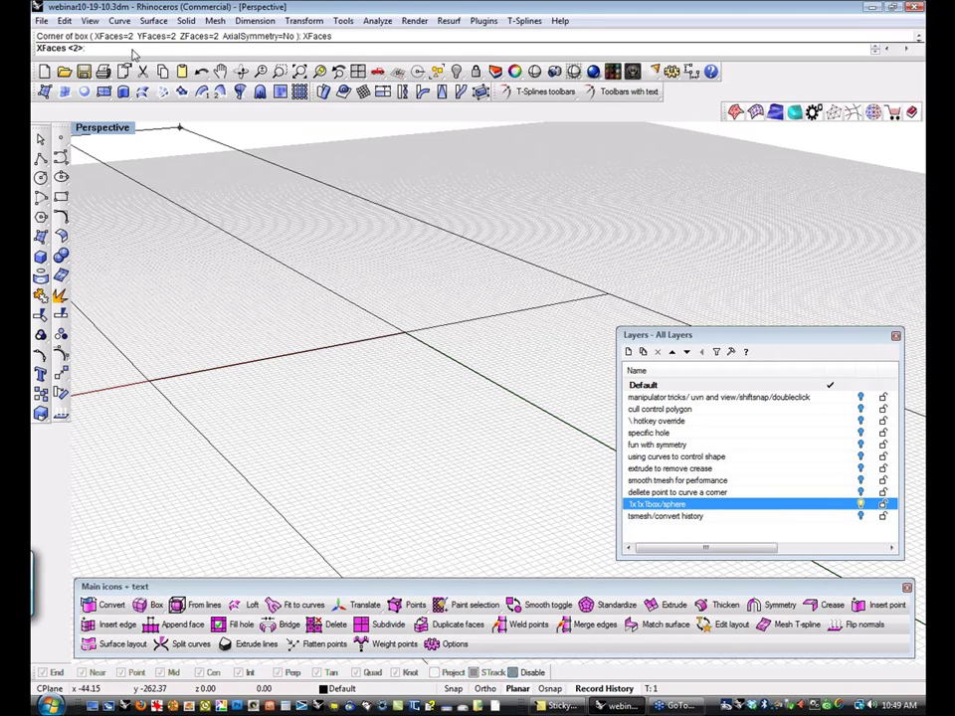
pyautogui.write('1')
pyautogui.press('Return')
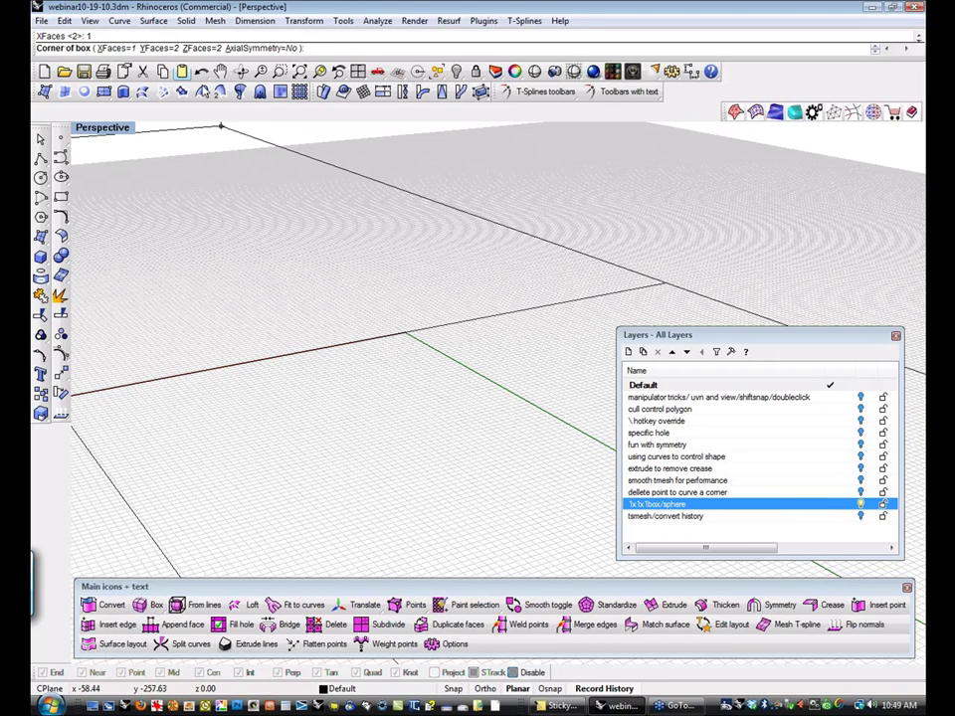
pyautogui.click(121, 48)
pyautogui.write('1')
pyautogui.press('Return')
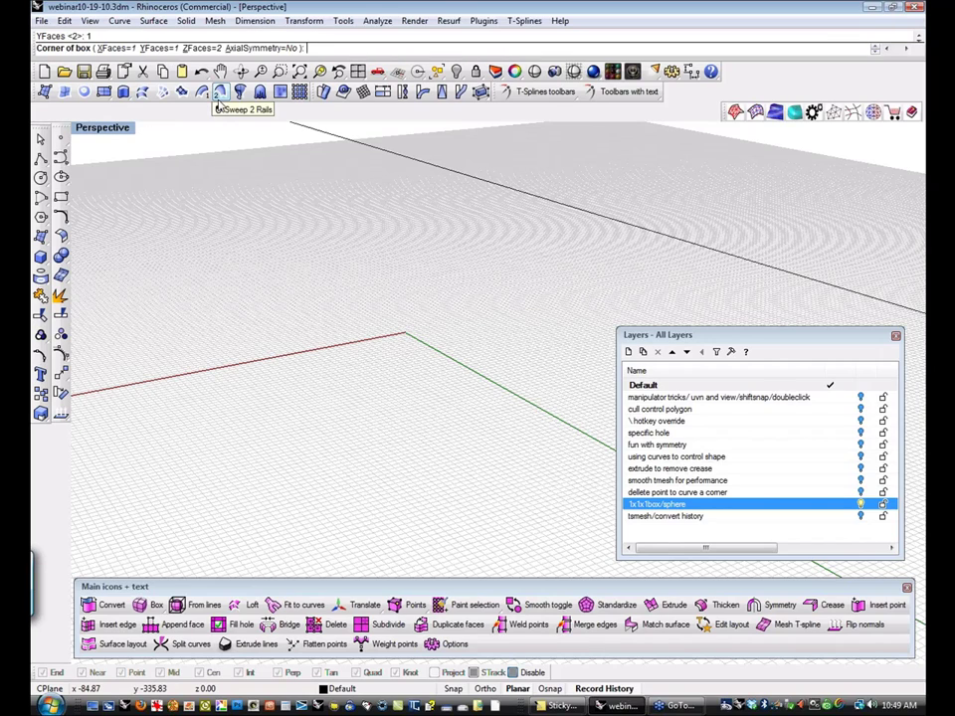
pyautogui.click(198, 48)
pyautogui.write('1')
pyautogui.press('Return')
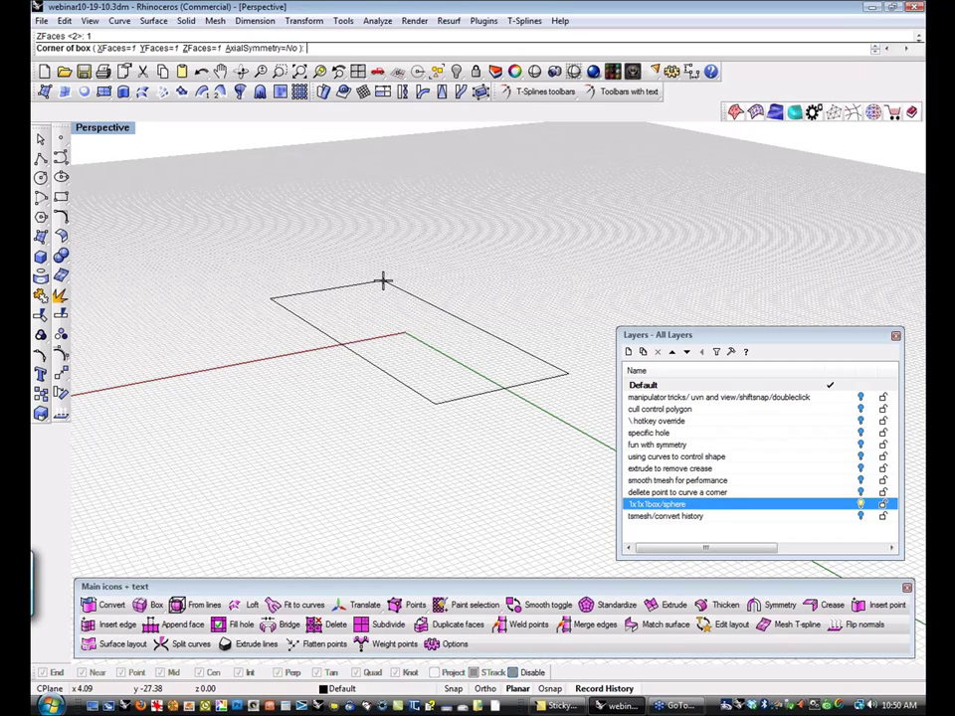
pyautogui.click(443, 277)
pyautogui.click(442, 274)
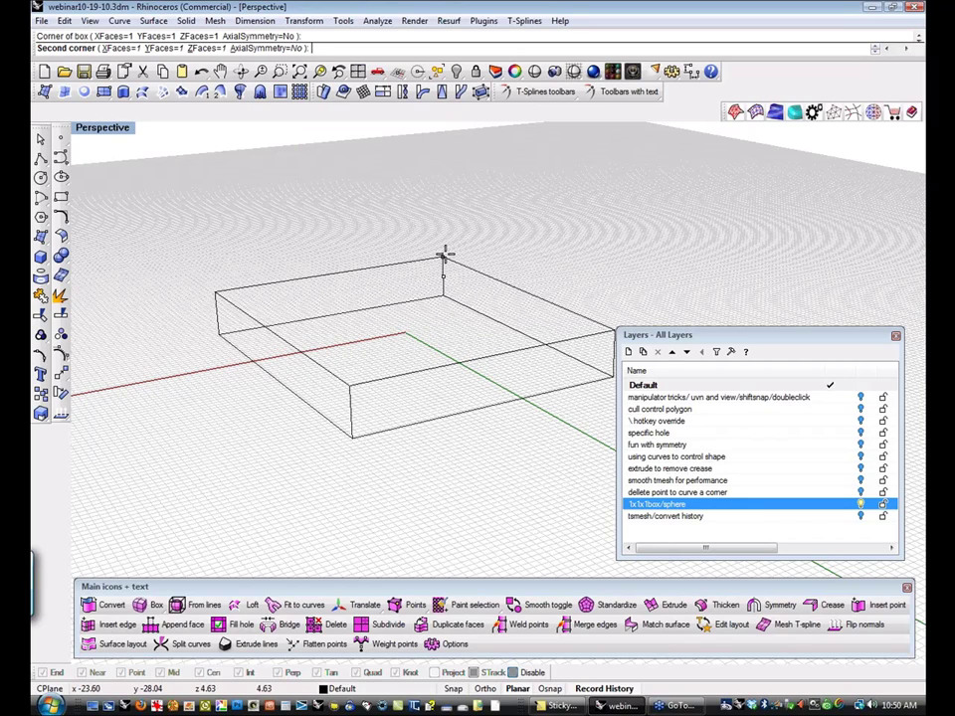
pyautogui.click(449, 155)
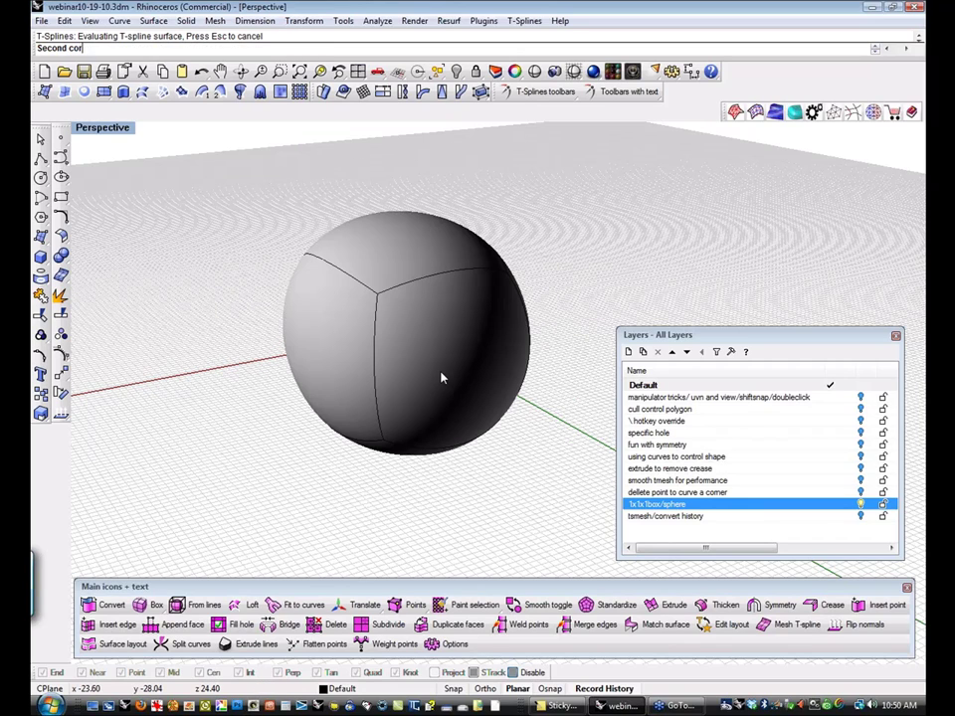
# Examine the rounded one-face-per-side box up close, and turn off Smooth T-Mesh in the T-Splines options.
pyautogui.moveTo(468, 399); pyautogui.dragTo(451, 470, button='right')
pyautogui.scroll(8, 298, 368)
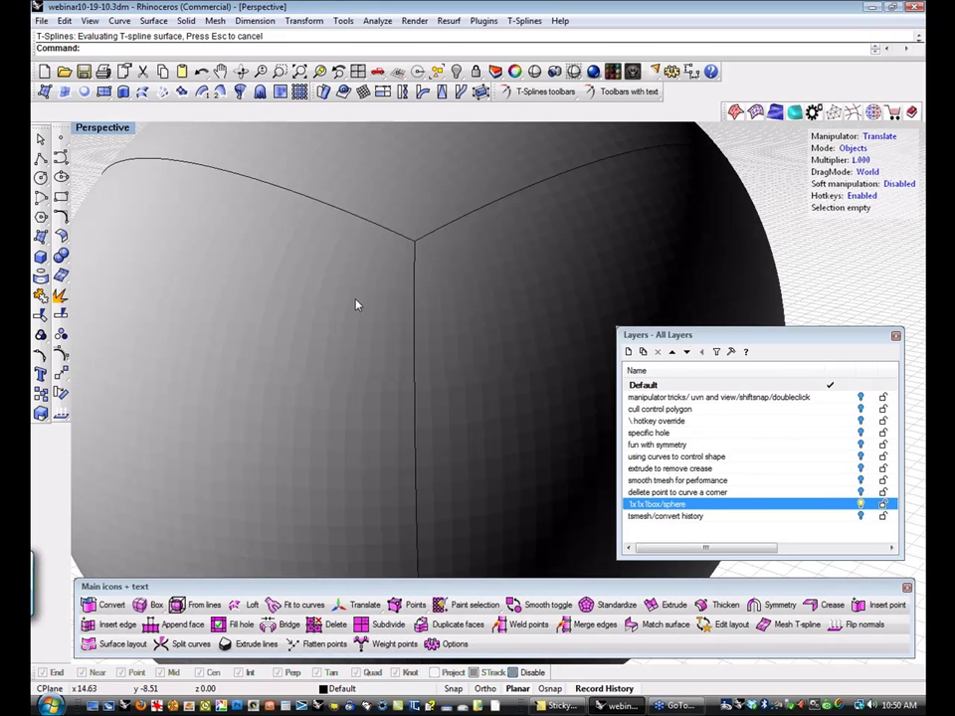
pyautogui.scroll(-2, 362, 297)
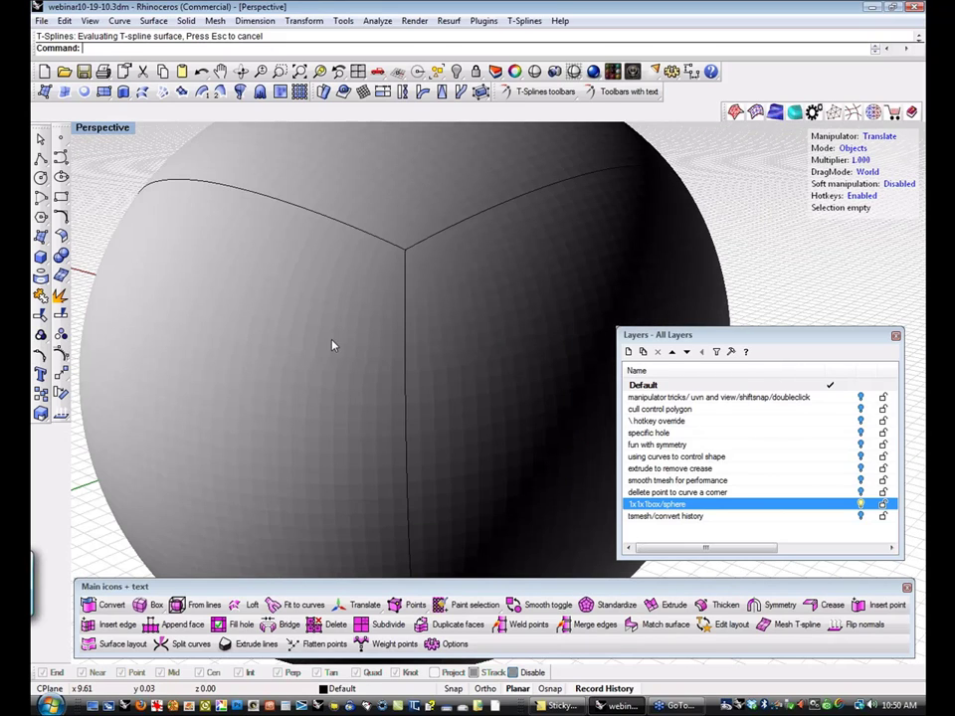
pyautogui.scroll(-1, 333, 345)
pyautogui.scroll(-2, 333, 345)
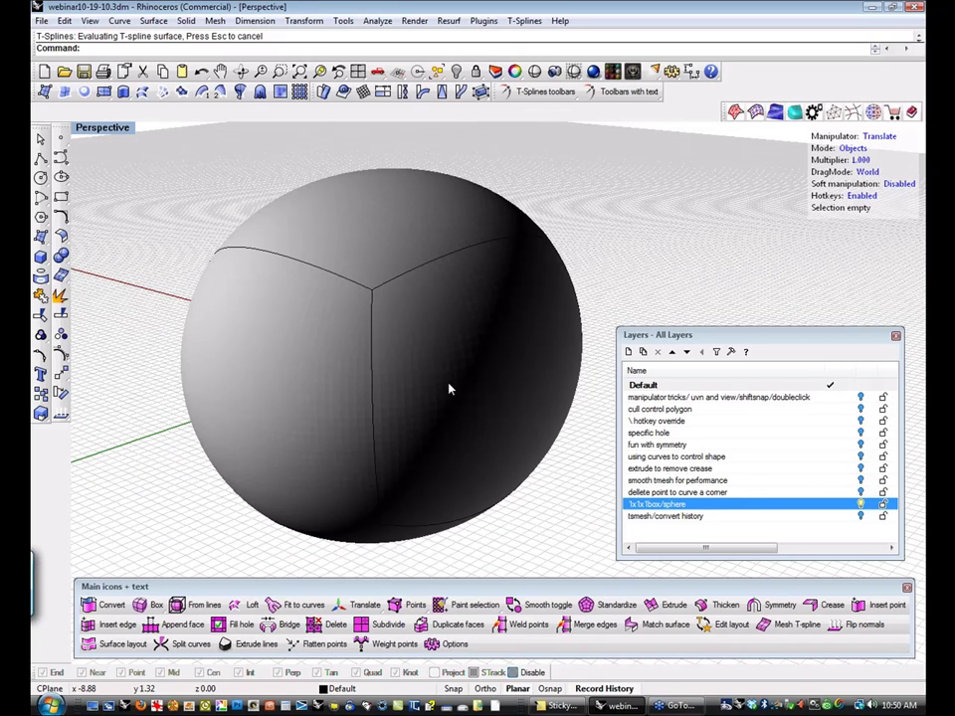
pyautogui.moveTo(449, 387); pyautogui.dragTo(433, 367, button='right')
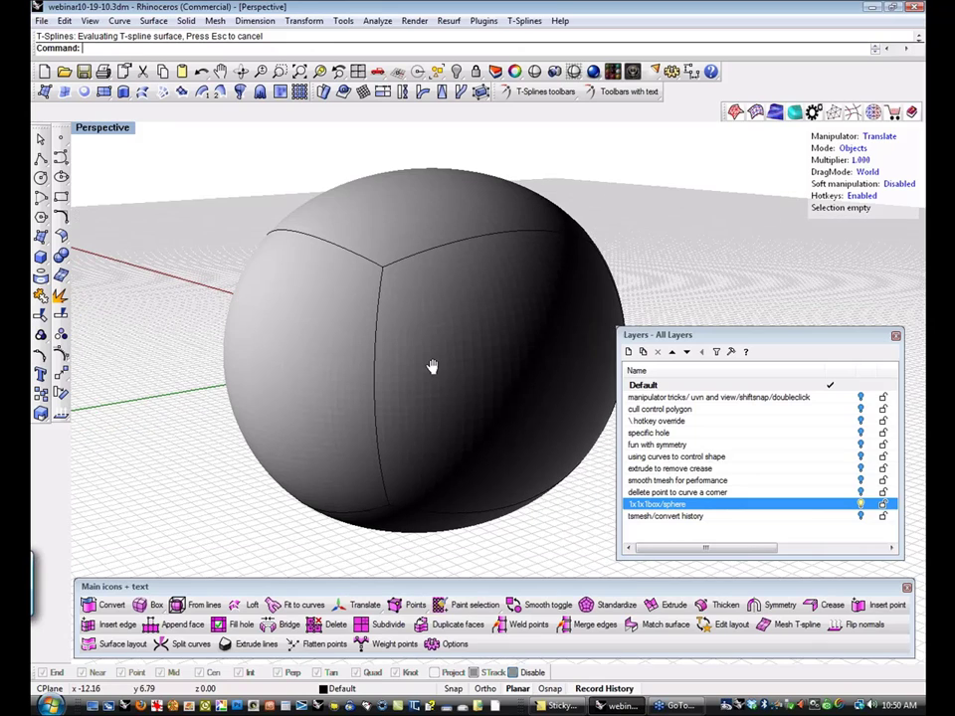
pyautogui.click(343, 20)
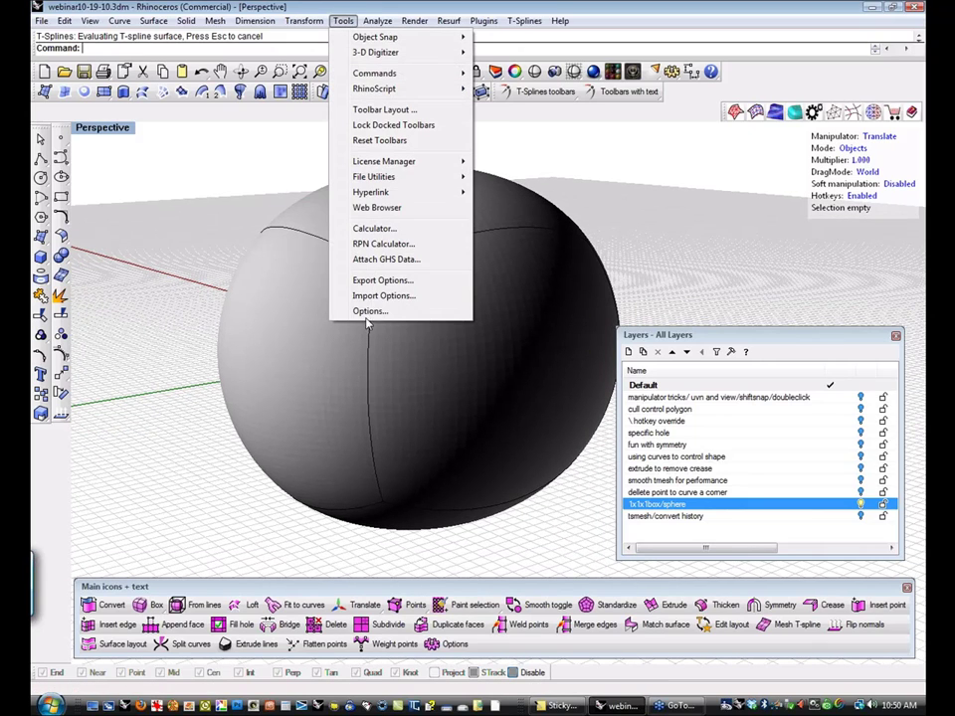
pyautogui.moveTo(524, 20)
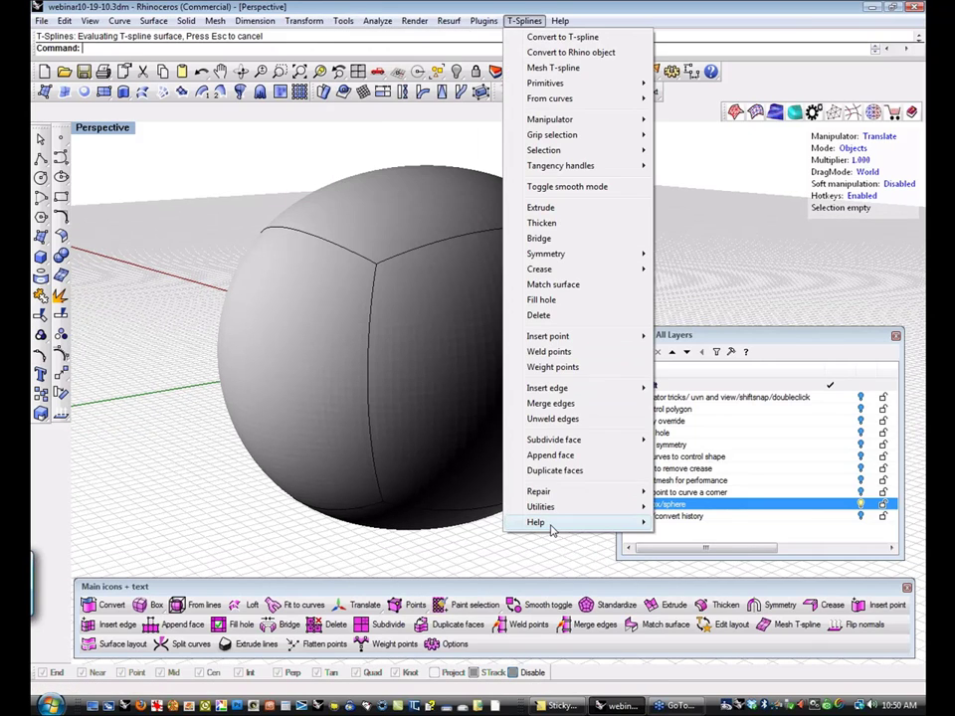
pyautogui.moveTo(552, 524)
pyautogui.click(688, 538)
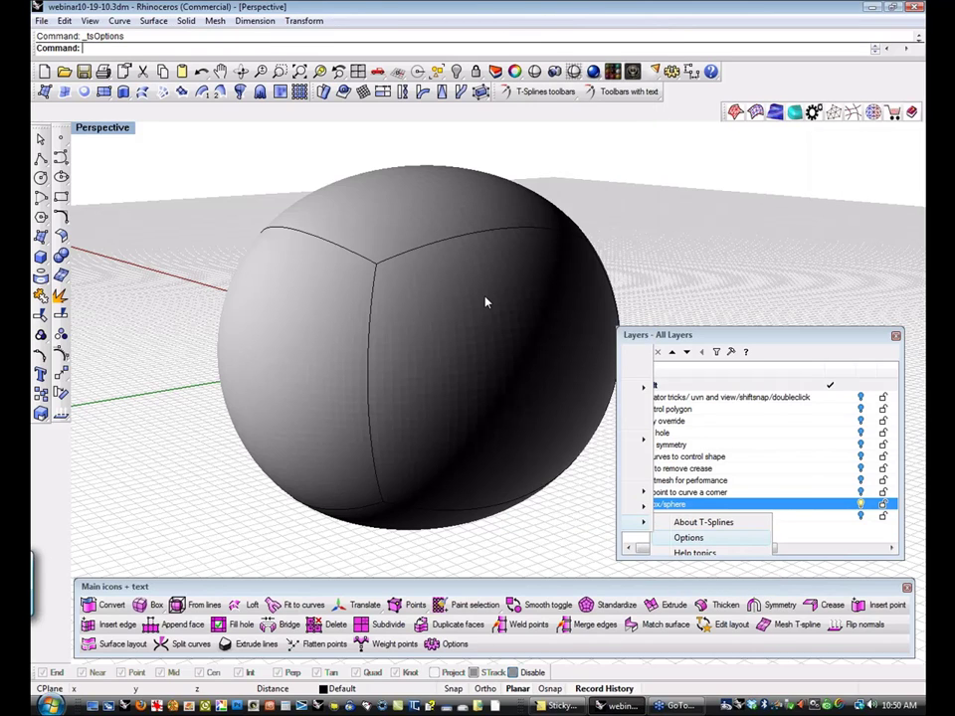
pyautogui.click(432, 488)
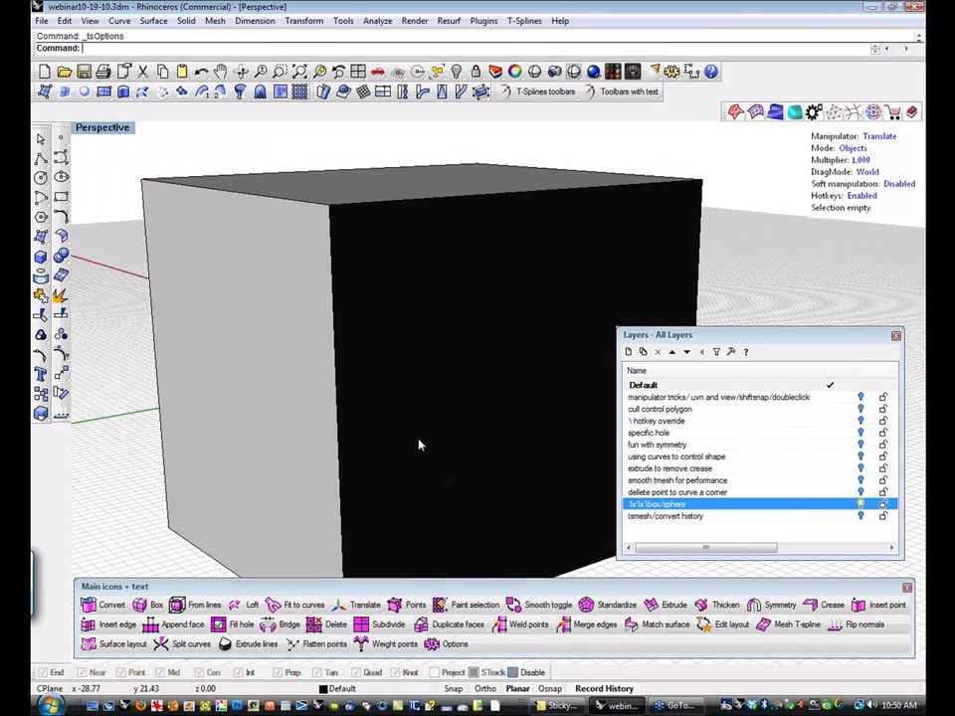
pyautogui.scroll(-5, 419, 445)
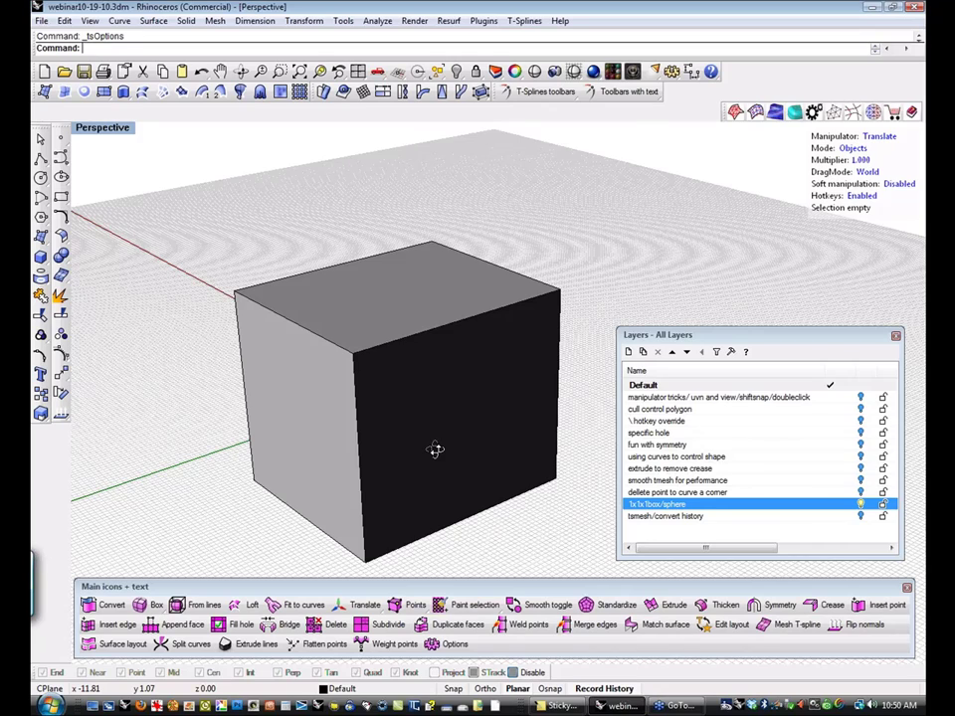
# Switch the one-face-per-side box from its boxy display to the smooth, sphere-like display.
pyautogui.moveTo(435, 450); pyautogui.dragTo(441, 409, button='right')
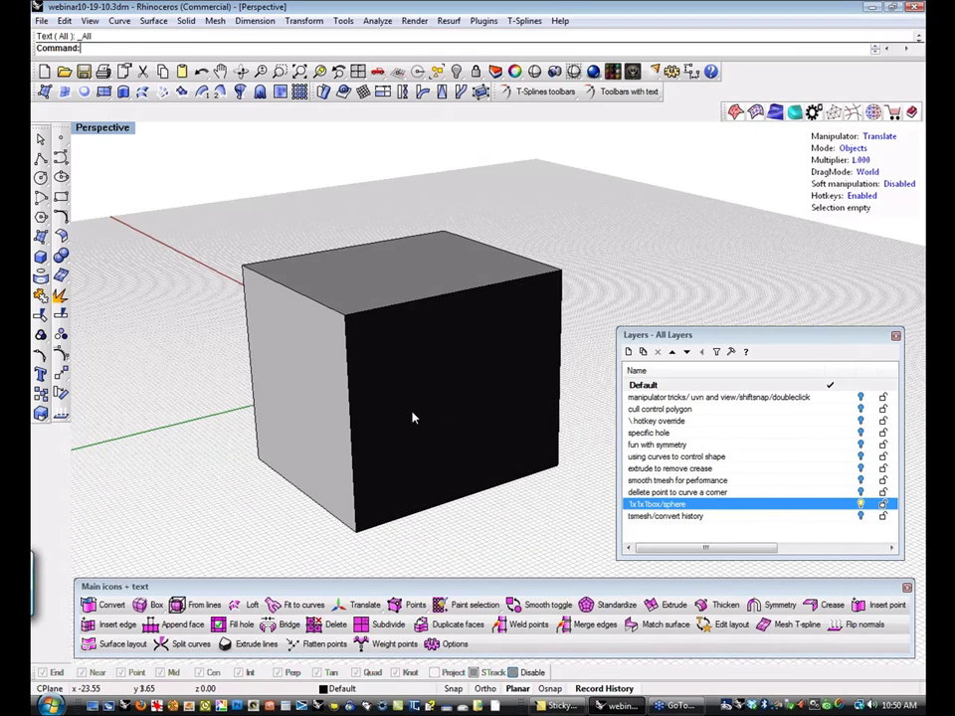
pyautogui.press('Tab')
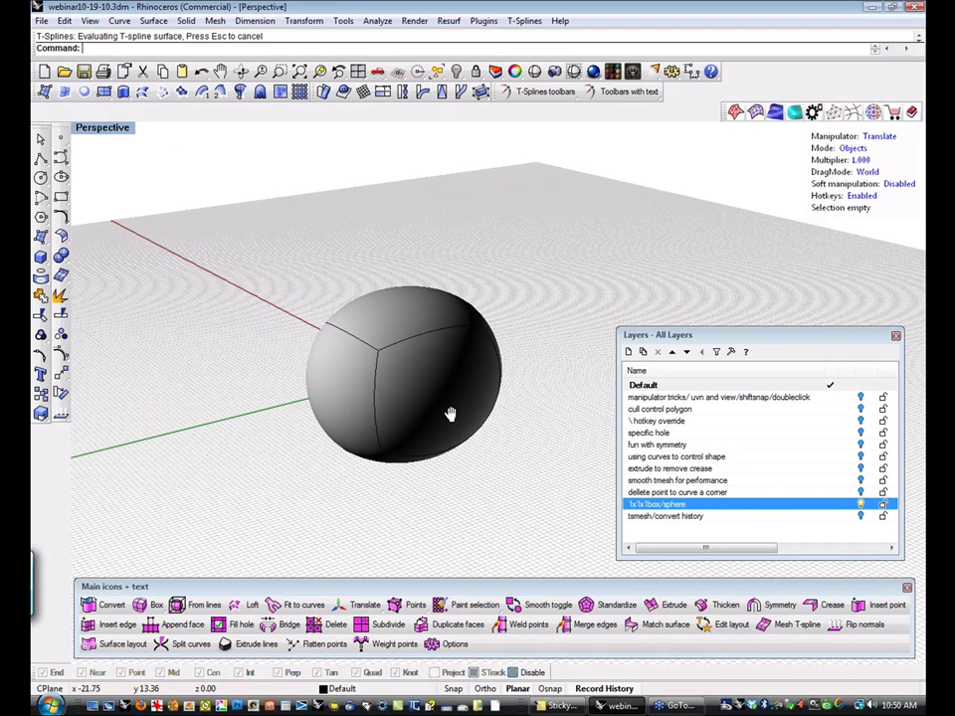
pyautogui.moveTo(451, 413); pyautogui.dragTo(464, 392, button='right')
pyautogui.scroll(4, 394, 358)
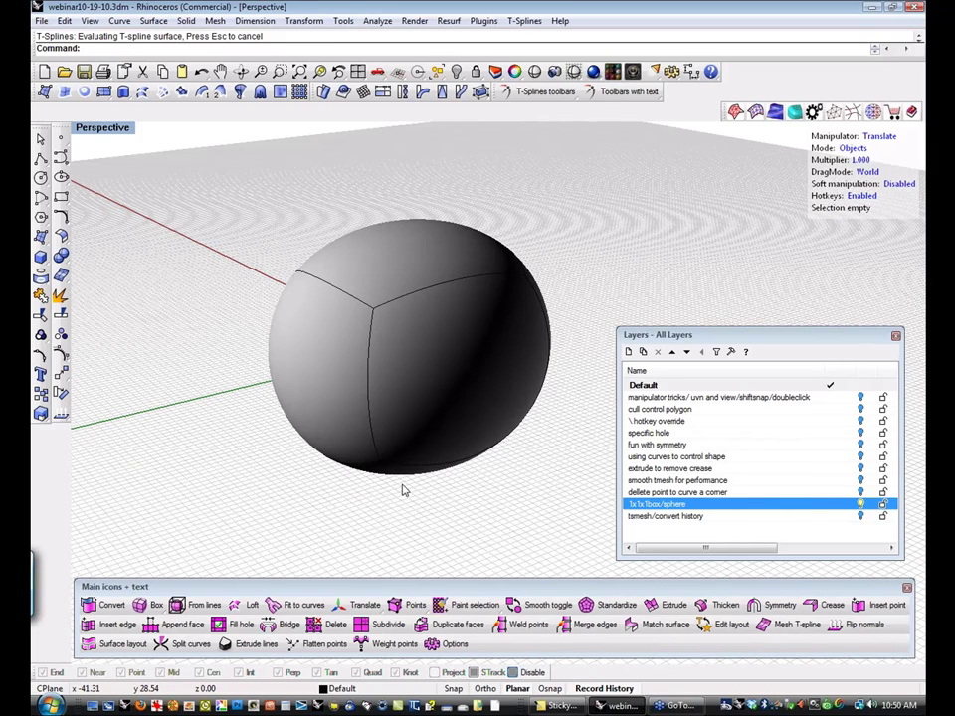
# Subdivide all faces of the sphere-like T-spline three times in succession with the InsertionType set to Exact.
pyautogui.click(385, 625)
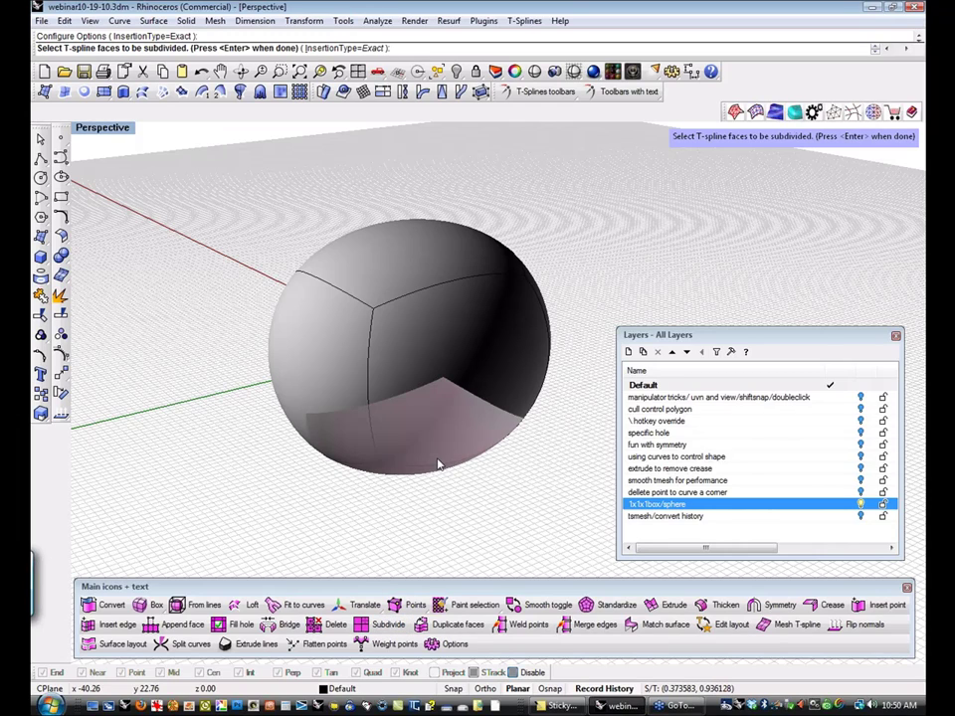
pyautogui.moveTo(188, 100); pyautogui.dragTo(509, 418)
pyautogui.press('Return')
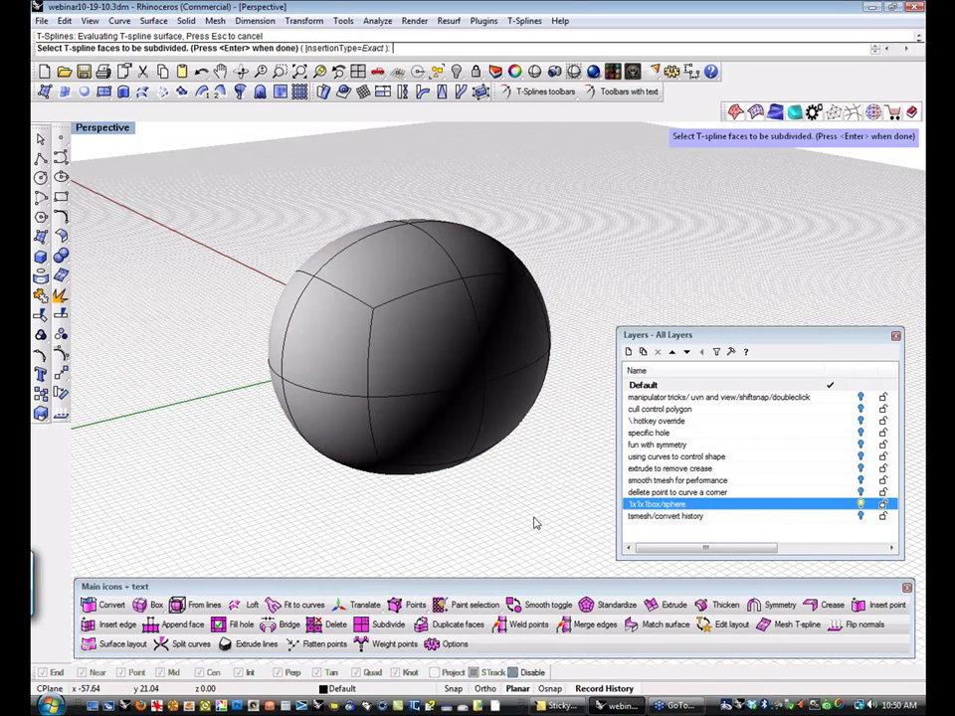
pyautogui.moveTo(176, 143); pyautogui.dragTo(522, 516)
pyautogui.press('Return')
pyautogui.press('Return')
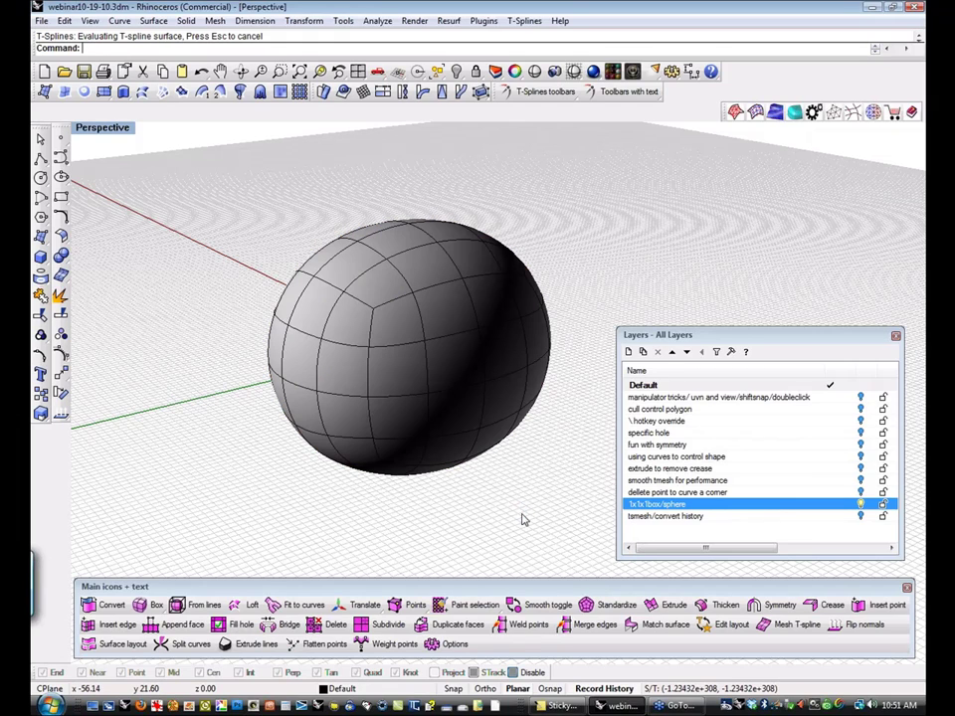
pyautogui.moveTo(208, 177); pyautogui.dragTo(627, 538)
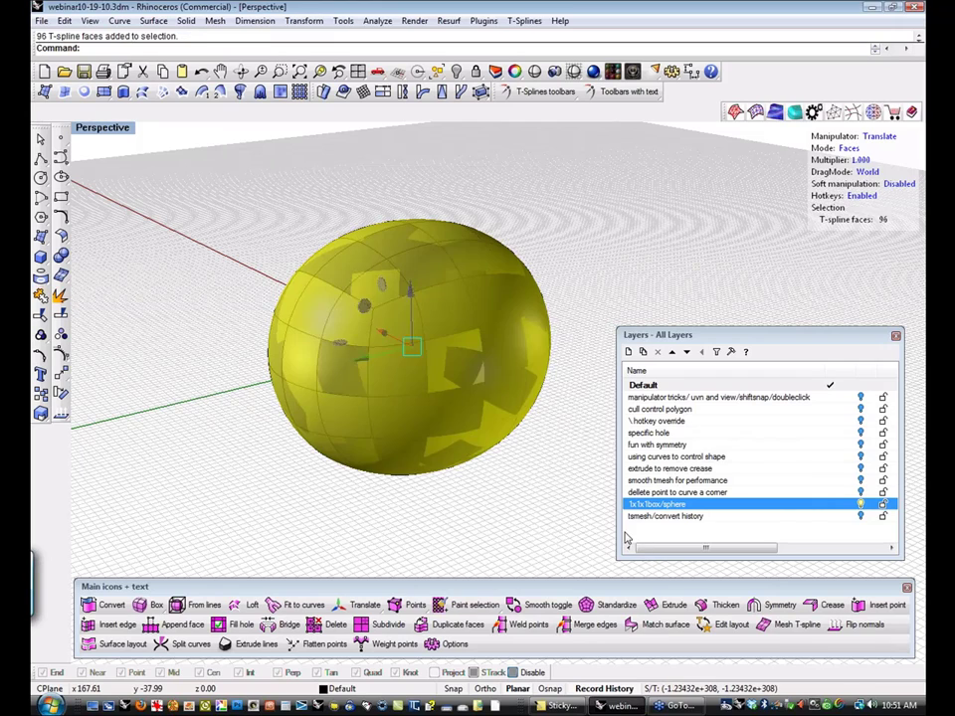
pyautogui.press('Return')
pyautogui.press('Return')
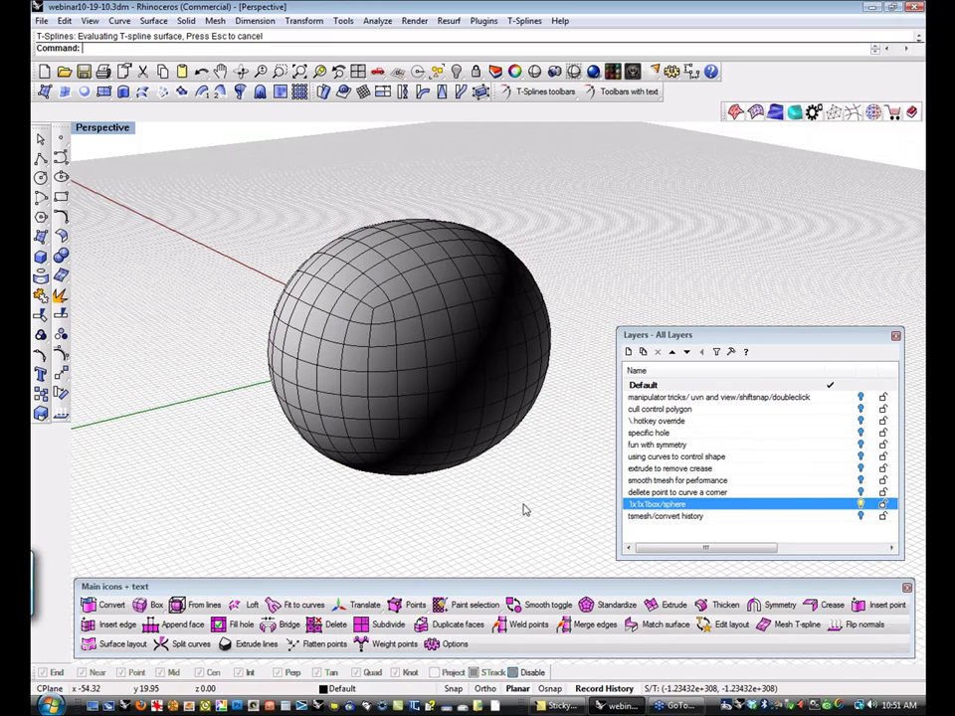
# Select two adjacent faces at the middle of the sphere's front side and extrude them outward as a nose.
pyautogui.moveTo(511, 478); pyautogui.dragTo(463, 460, button='right')
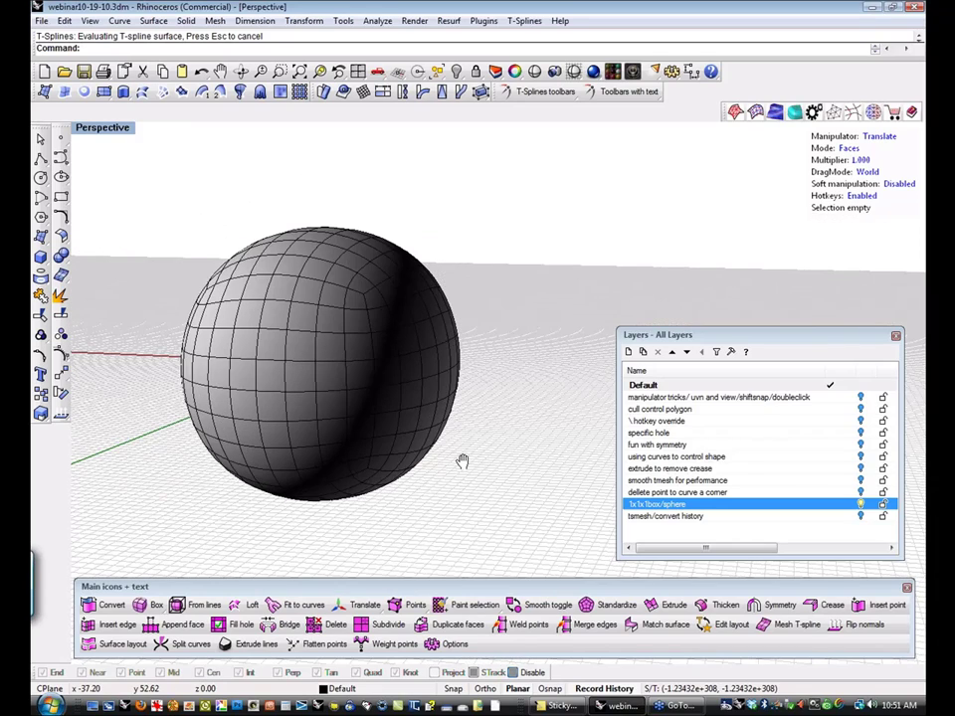
pyautogui.scroll(5, 330, 362)
pyautogui.click(328, 364)
pyautogui.keyDown('shift'); pyautogui.click(376, 377); pyautogui.keyUp('shift')
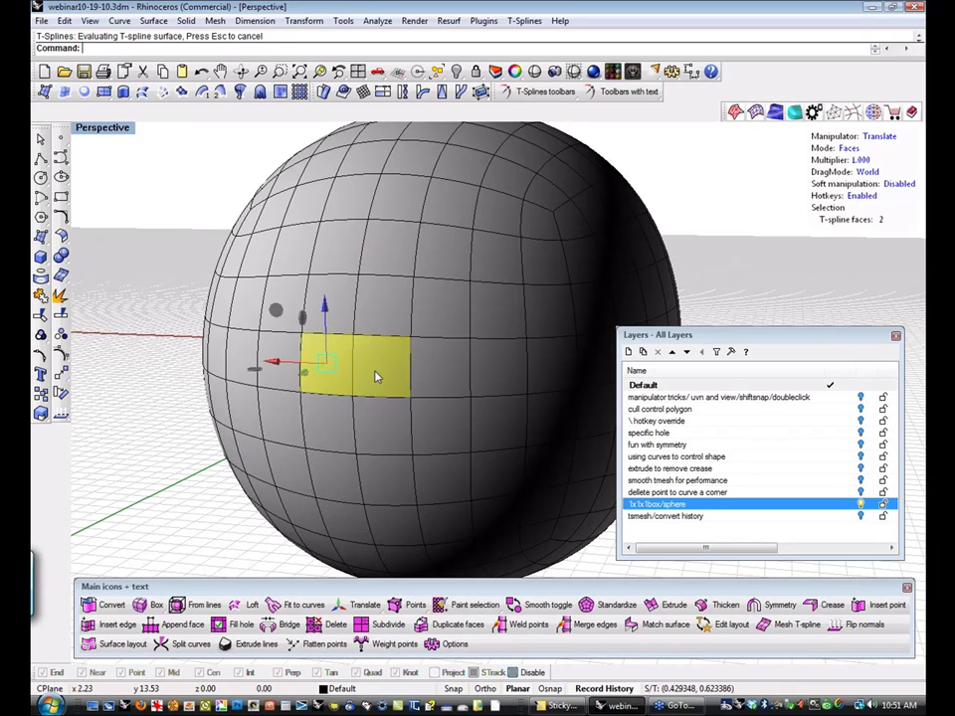
pyautogui.moveTo(376, 377); pyautogui.dragTo(289, 388, button='right')
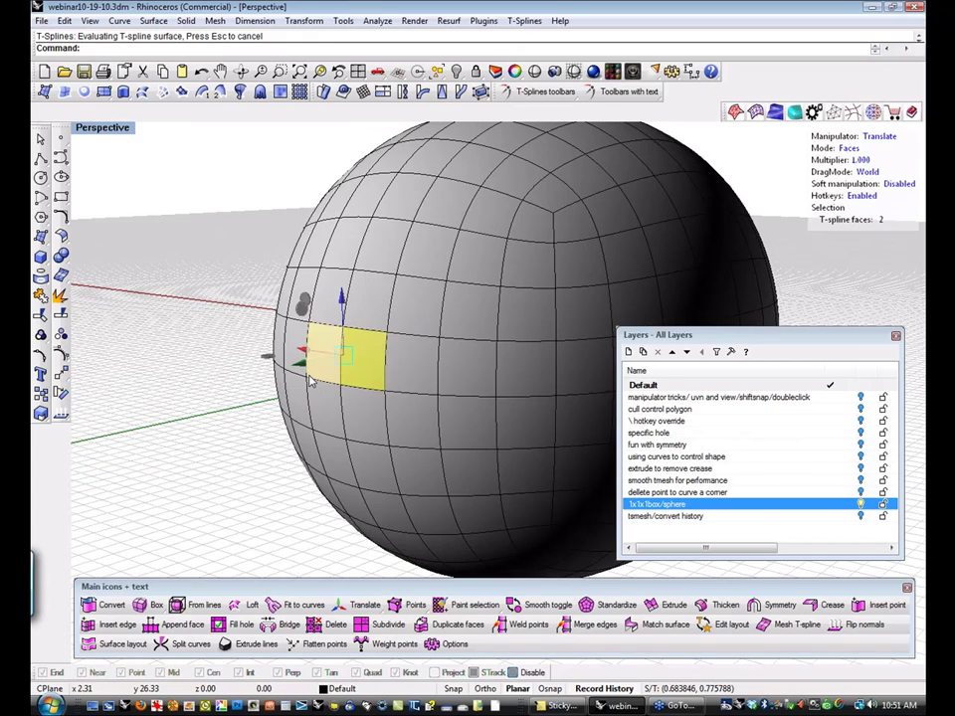
pyautogui.keyDown('alt'); pyautogui.moveTo(281, 379); pyautogui.dragTo(242, 386); pyautogui.keyUp('alt')
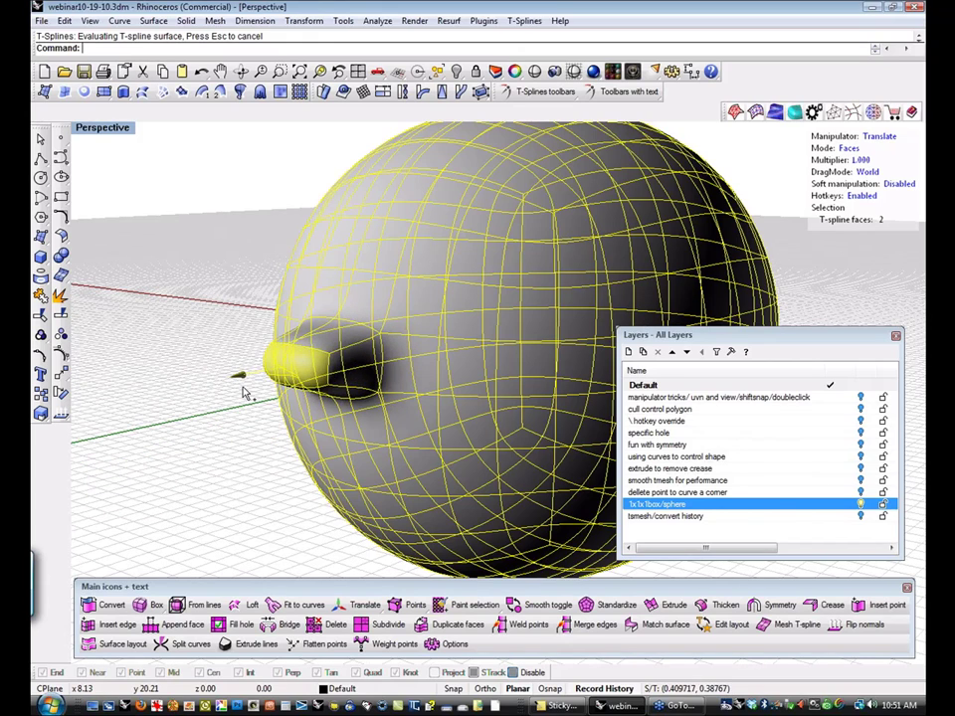
# Select the two faces beside and just above the nose and extrude them inward as an eye socket.
pyautogui.click(204, 439)
pyautogui.moveTo(207, 441); pyautogui.dragTo(241, 410, button='right')
pyautogui.click(366, 318)
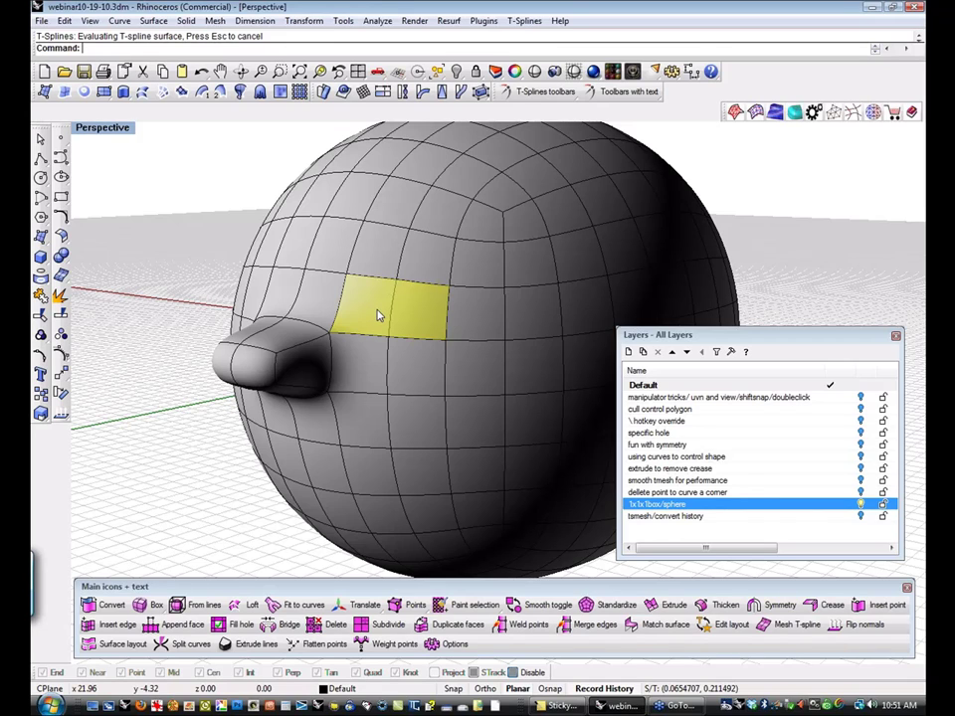
pyautogui.press('Delete')
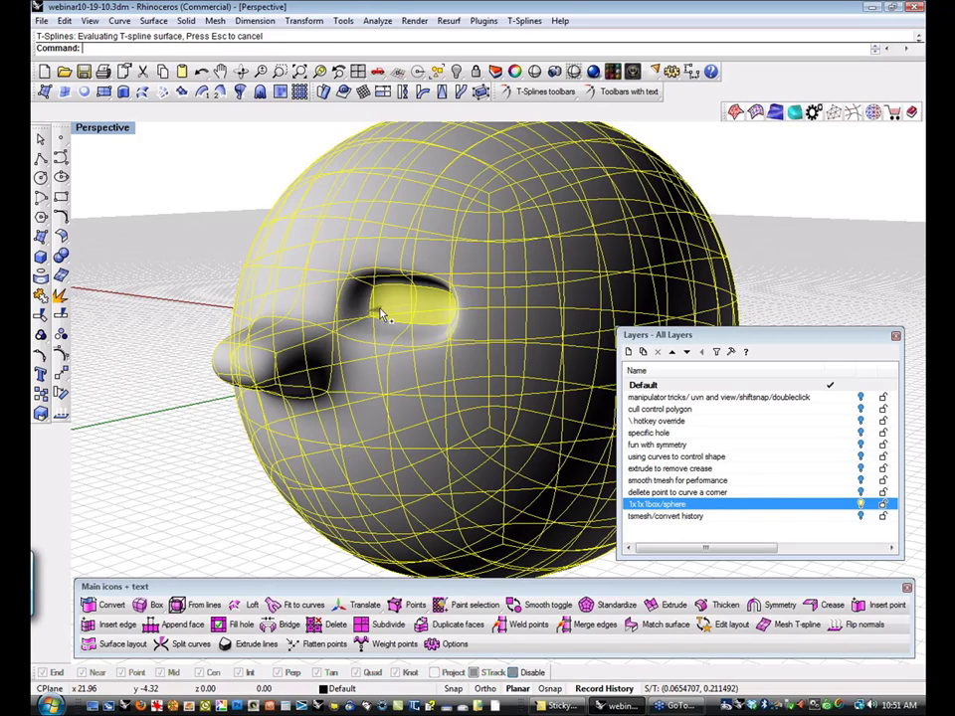
pyautogui.hotkey('ctrl', 'z')
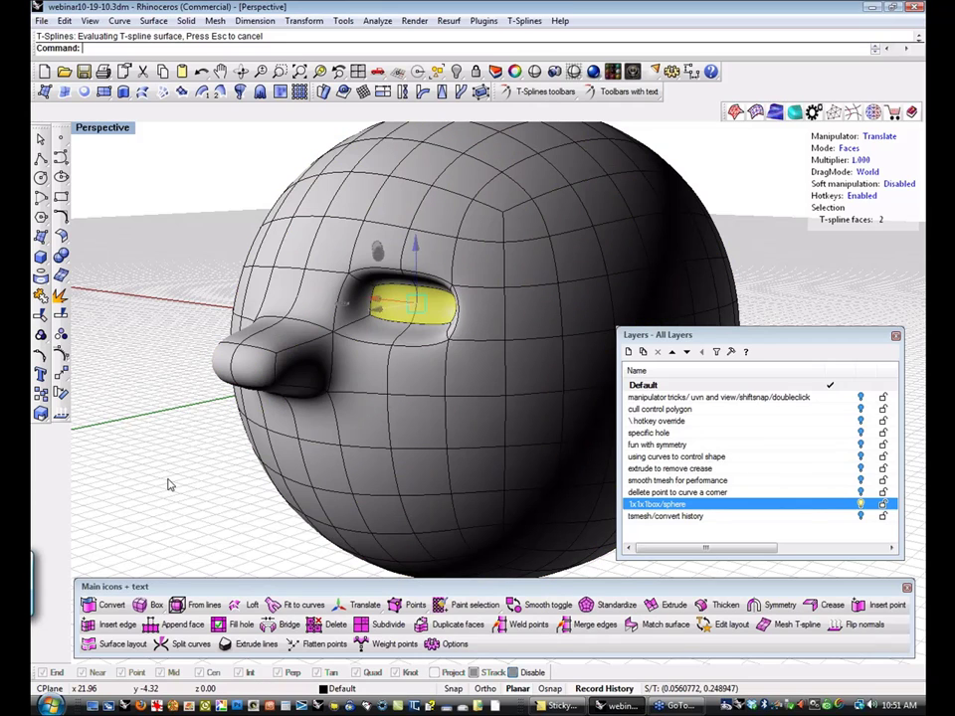
pyautogui.click(174, 477)
# Select eight faces in a U-shaped band below the nose and extrude them inward as a smiling mouth.
pyautogui.moveTo(176, 476); pyautogui.dragTo(234, 428, button='right')
pyautogui.click(215, 428)
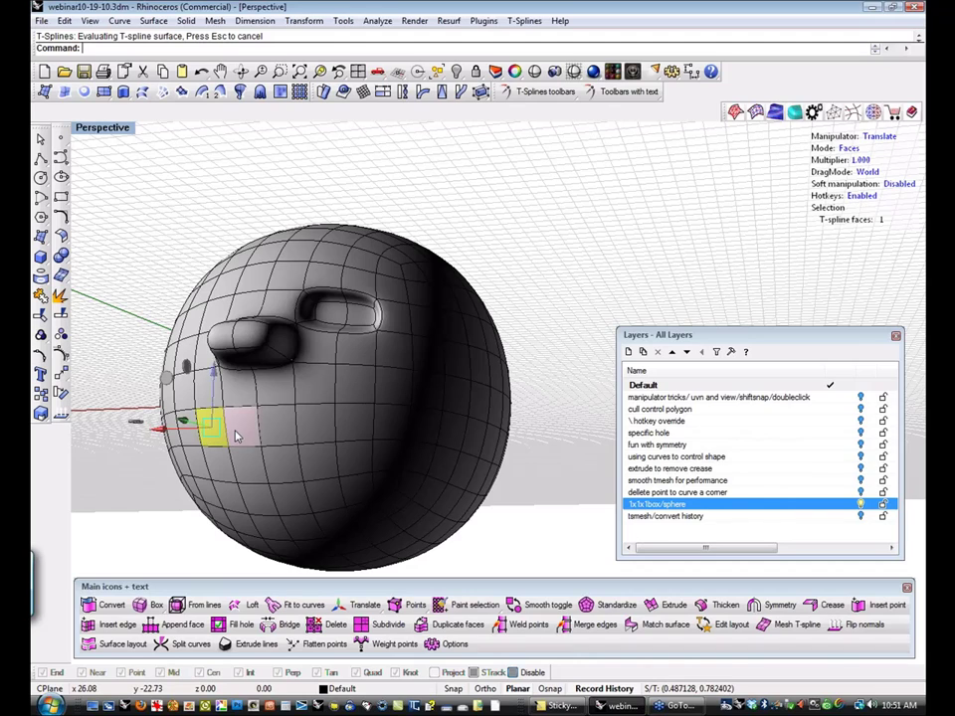
pyautogui.keyDown('shift'); pyautogui.click(238, 431); pyautogui.keyUp('shift')
pyautogui.keyDown('shift'); pyautogui.click(276, 432); pyautogui.keyUp('shift')
pyautogui.keyDown('shift'); pyautogui.click(311, 434); pyautogui.keyUp('shift')
pyautogui.keyDown('shift'); pyautogui.click(350, 432); pyautogui.keyUp('shift')
pyautogui.keyDown('shift'); pyautogui.click(358, 396); pyautogui.keyUp('shift')
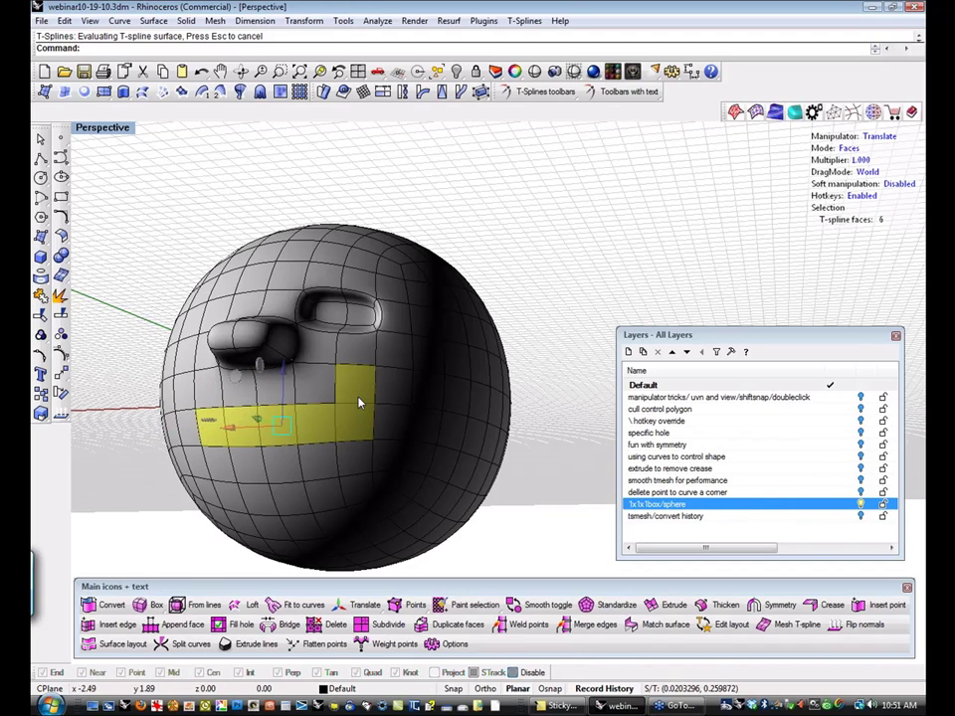
pyautogui.keyDown('shift'); pyautogui.click(188, 424); pyautogui.keyUp('shift')
pyautogui.keyDown('shift'); pyautogui.click(188, 391); pyautogui.keyUp('shift')
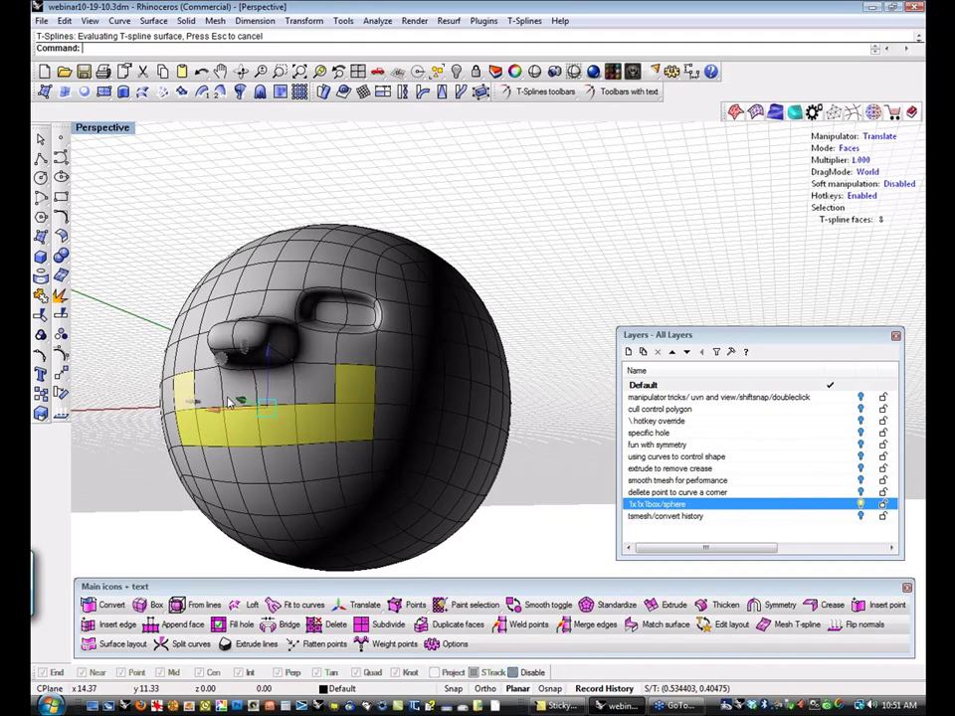
pyautogui.moveTo(271, 423); pyautogui.dragTo(219, 435, button='right')
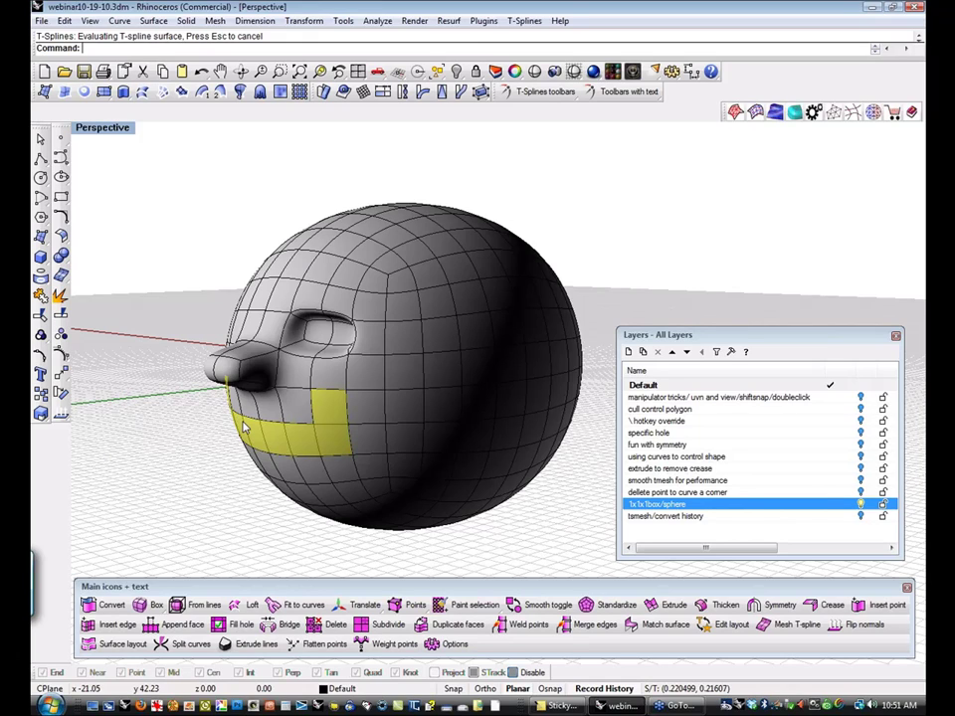
pyautogui.rightClick(250, 427)
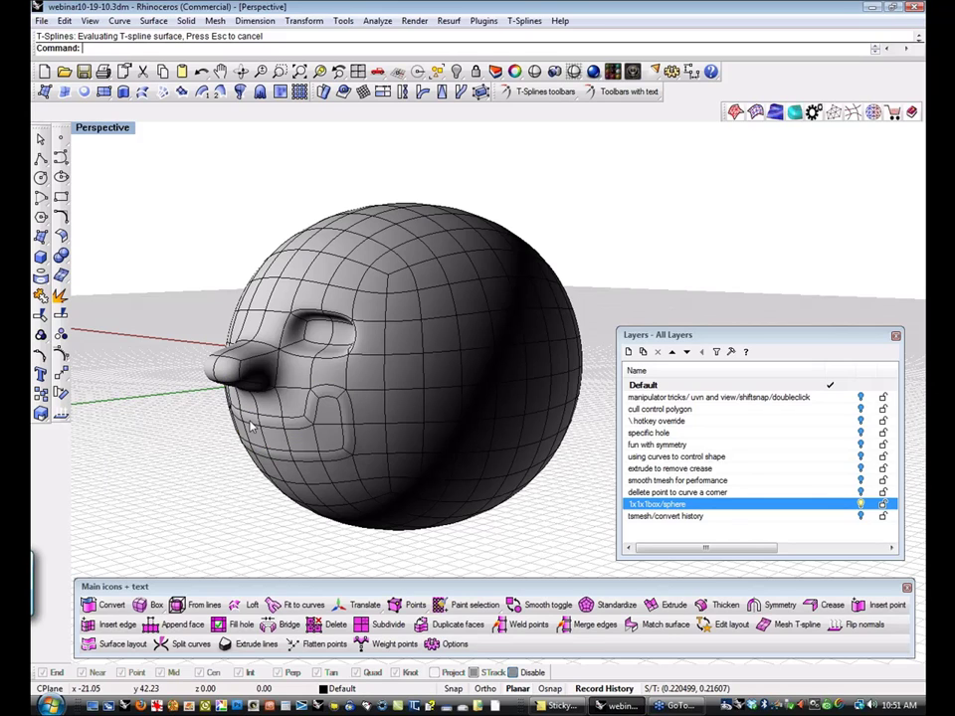
pyautogui.click(169, 457)
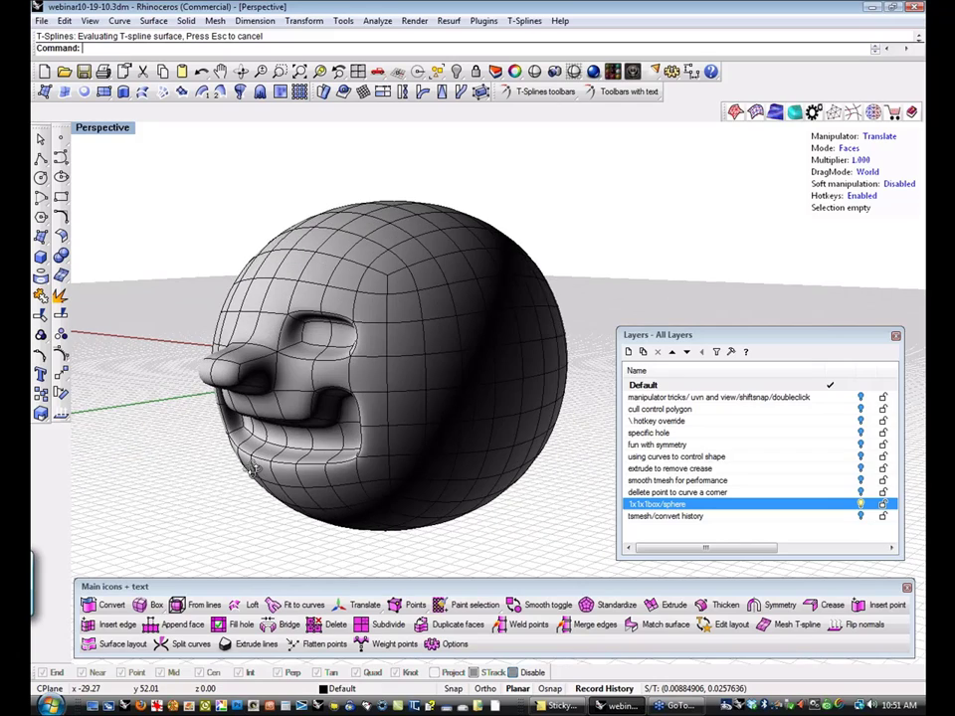
# Show the control points of the head and move the vertex at the eye socket's upper edge upward to arch it.
pyautogui.moveTo(251, 469)
pyautogui.mouseDown(button='right')
pyautogui.moveTo(296, 452)
pyautogui.moveTo(189, 438)
pyautogui.moveTo(168, 447)
pyautogui.moveTo(204, 468)
pyautogui.moveTo(183, 454)
pyautogui.moveTo(219, 458)
pyautogui.moveTo(245, 483)
pyautogui.mouseUp(button='right')
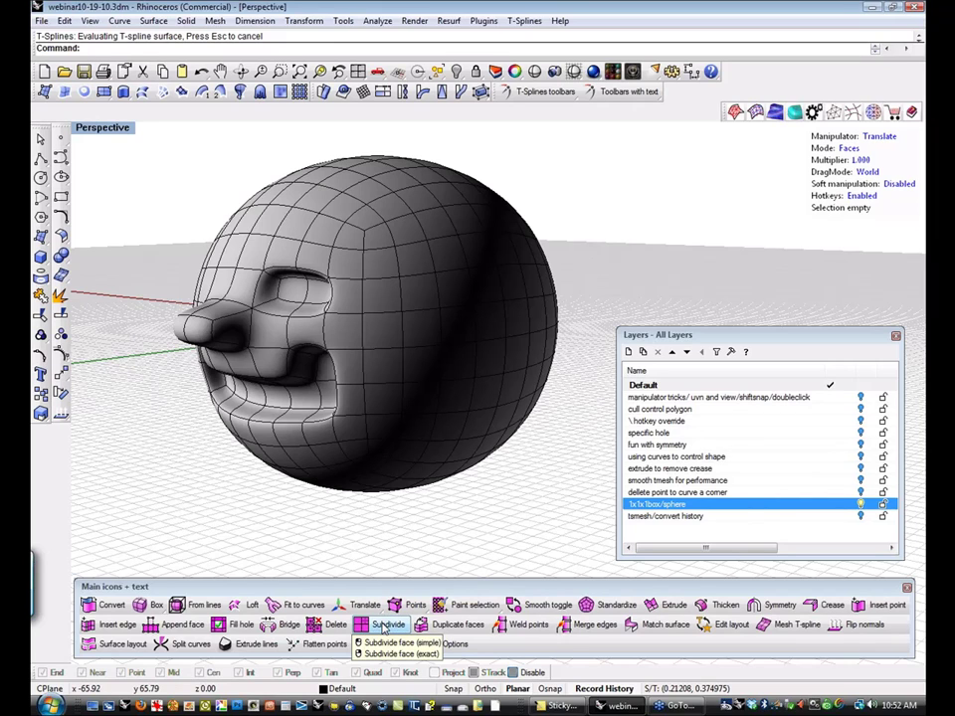
pyautogui.moveTo(188, 473); pyautogui.dragTo(224, 468, button='right')
pyautogui.press('a')
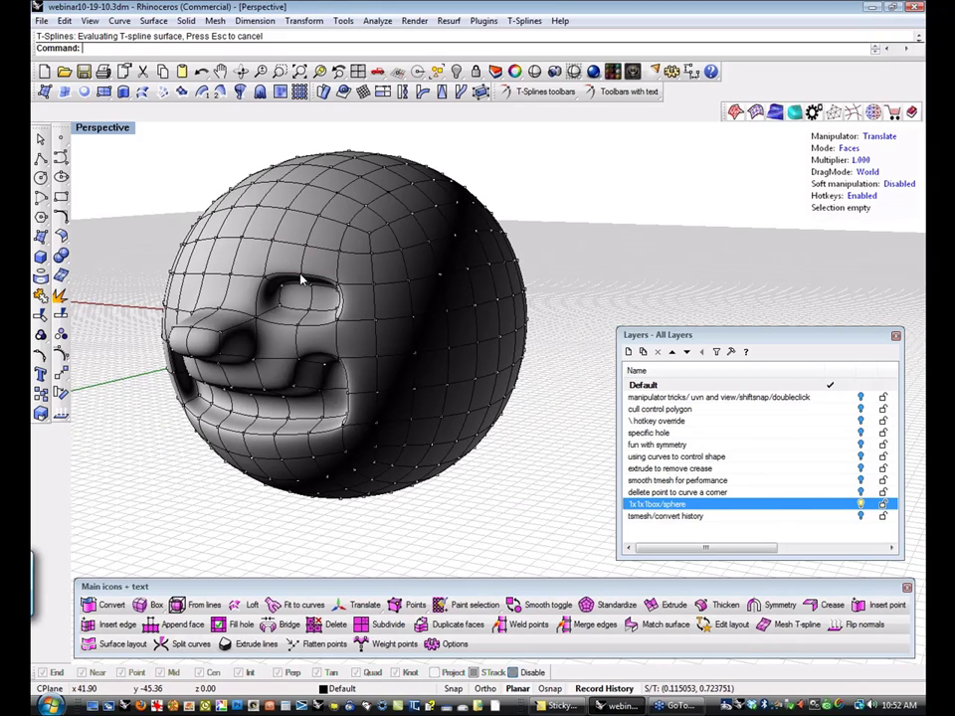
pyautogui.click(304, 276)
pyautogui.moveTo(300, 209); pyautogui.dragTo(298, 205)
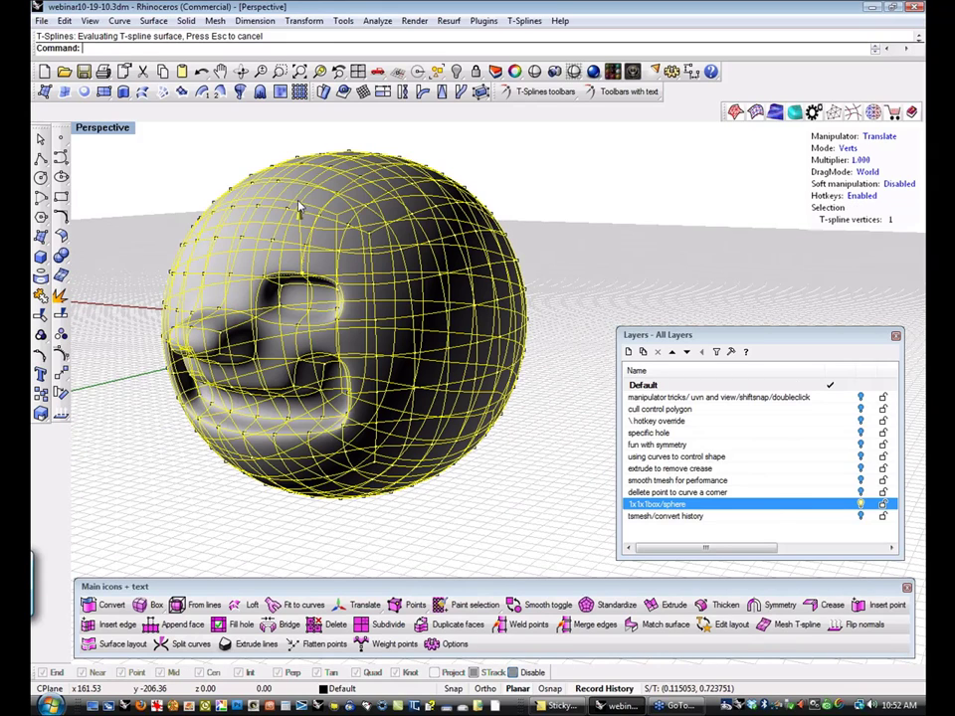
pyautogui.click(573, 288)
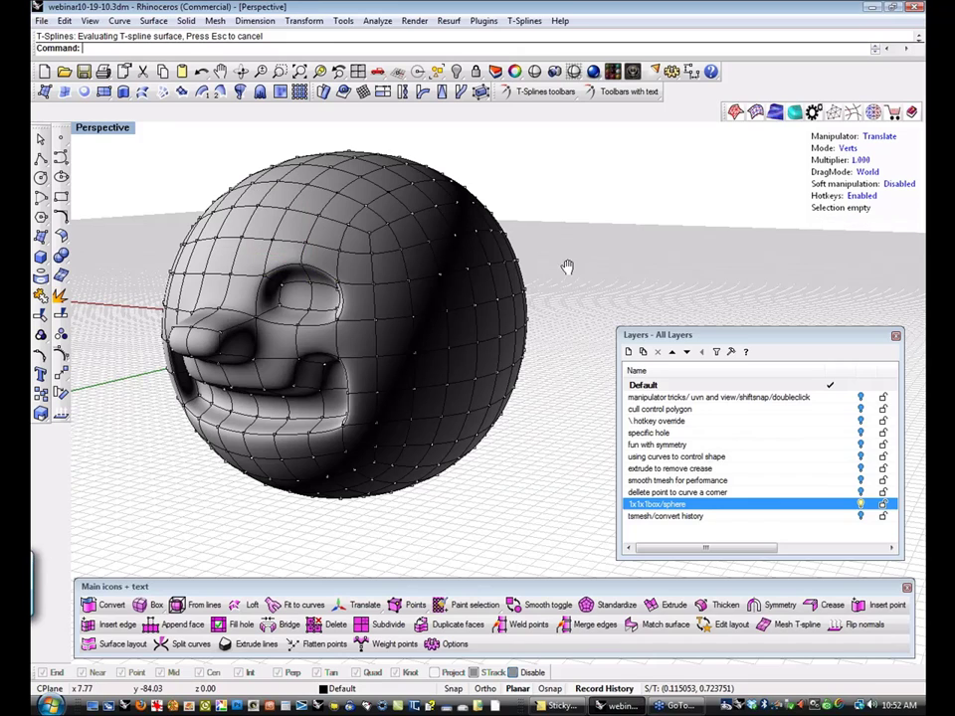
# Turn off the "1x1x1box/sphere" layer, and delete the whole cartoon head by selecting all its faces.
pyautogui.moveTo(566, 266); pyautogui.dragTo(573, 535, button='right')
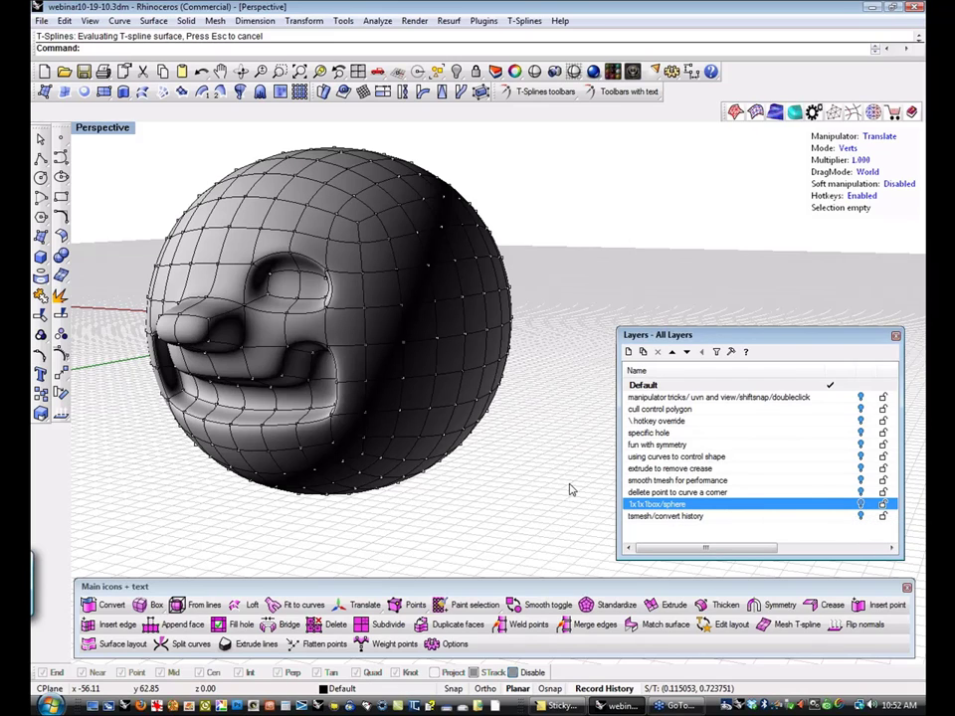
pyautogui.keyDown('shift'); pyautogui.moveTo(505, 459); pyautogui.dragTo(522, 488, button='right'); pyautogui.keyUp('shift')
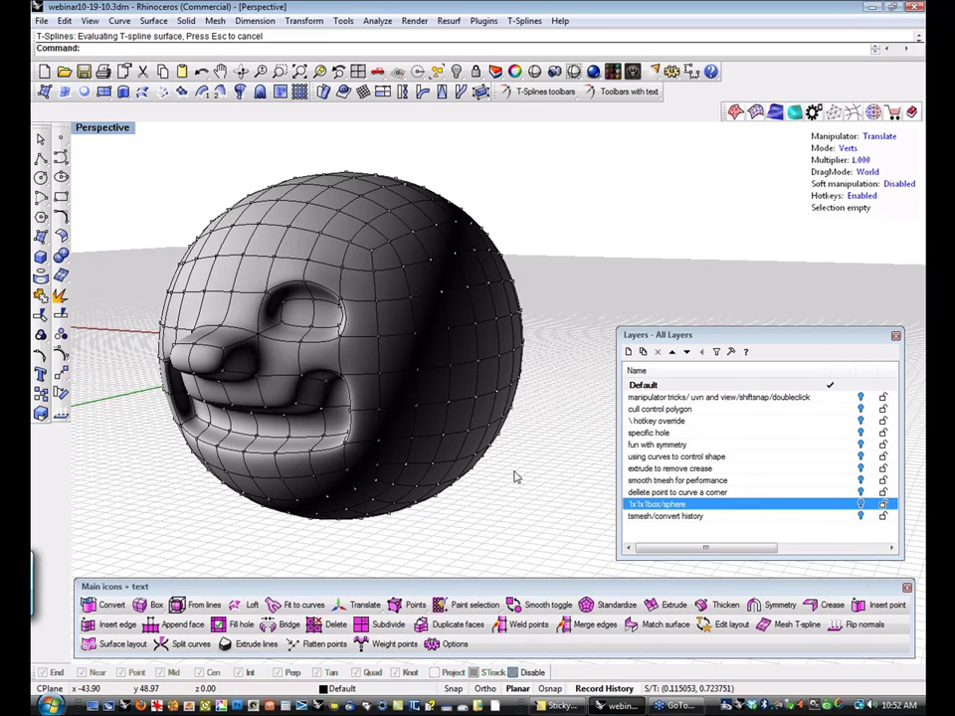
pyautogui.press('s')
pyautogui.press('3')
pyautogui.scroll(-2, 286, 298)
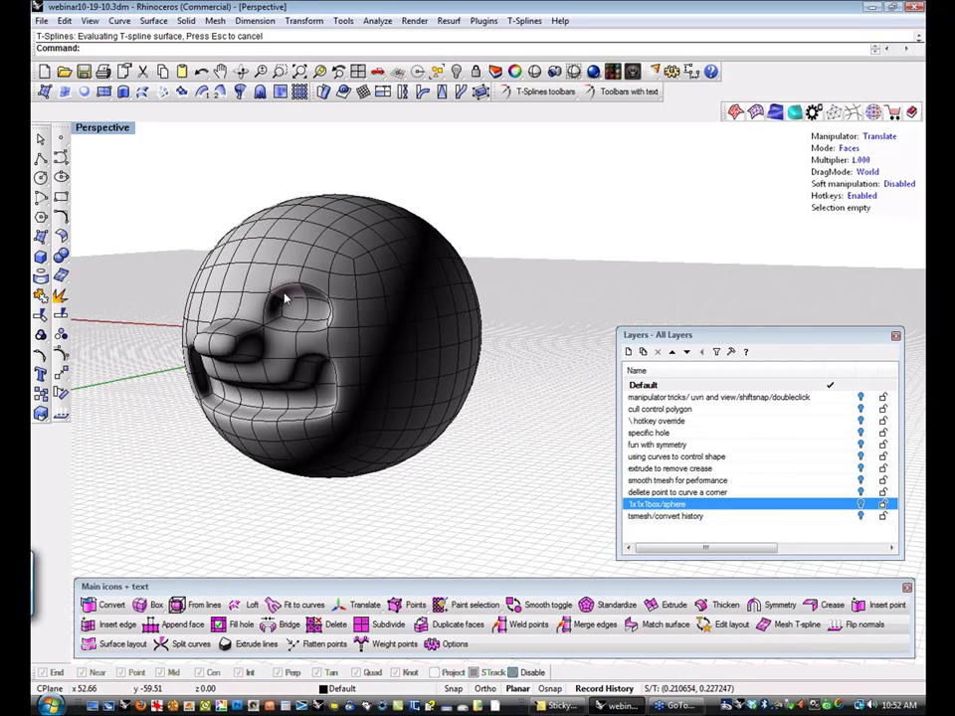
pyautogui.scroll(-1, 286, 298)
pyautogui.moveTo(155, 203); pyautogui.dragTo(534, 486)
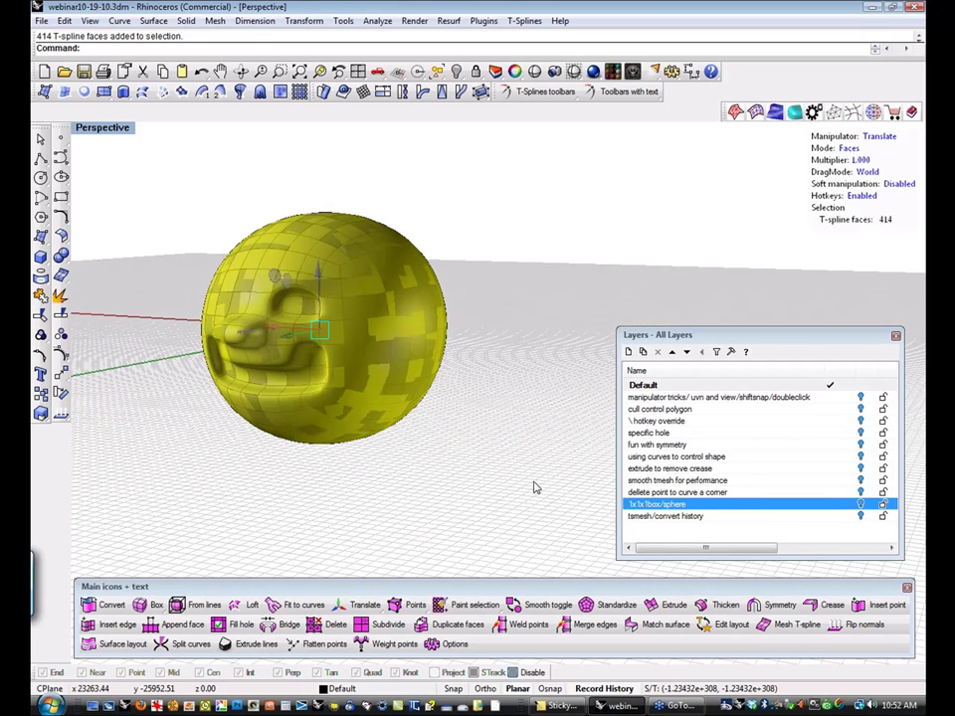
pyautogui.press('Delete')
# Turn on the "tsmesh/convert history" layer and frame its yellow rounded box in the perspective view.
pyautogui.keyDown('shift'); pyautogui.moveTo(480, 428); pyautogui.dragTo(533, 490, button='right'); pyautogui.keyUp('shift')
pyautogui.click(860, 515)
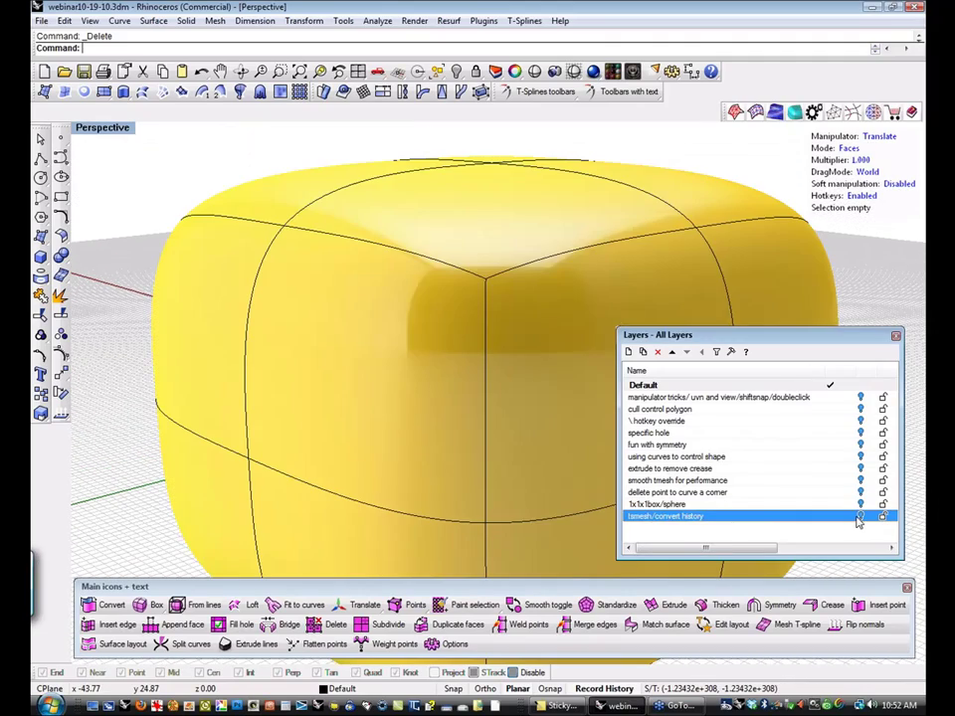
pyautogui.scroll(-5, 452, 455)
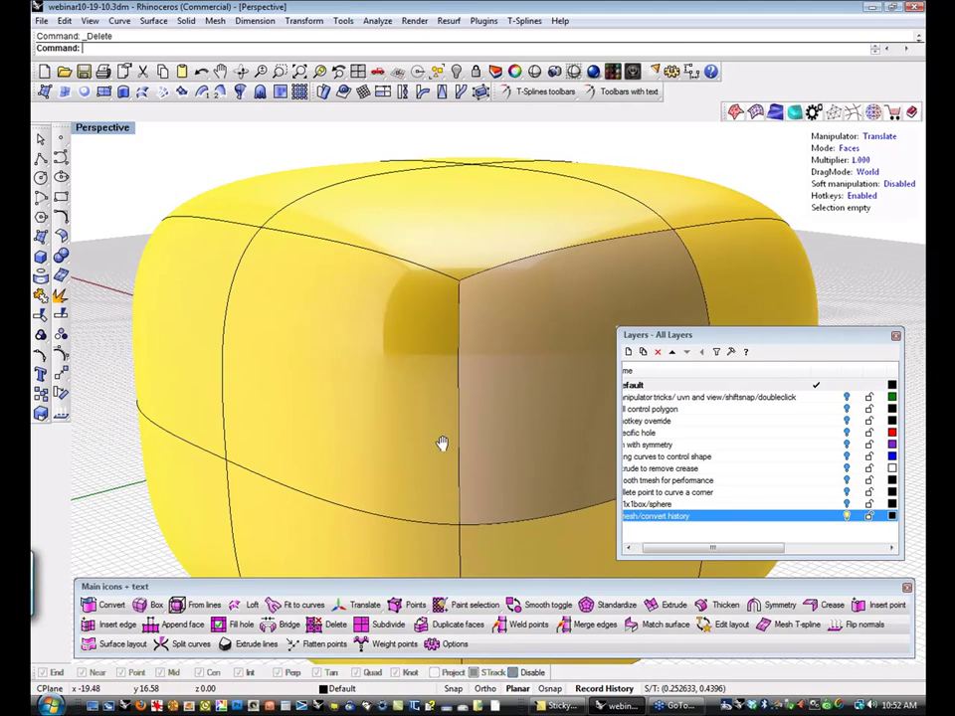
pyautogui.scroll(-2, 438, 449)
pyautogui.keyDown('shift'); pyautogui.moveTo(439, 448); pyautogui.dragTo(414, 380, button='right'); pyautogui.keyUp('shift')
pyautogui.keyDown('shift'); pyautogui.moveTo(173, 407); pyautogui.dragTo(138, 374, button='right'); pyautogui.keyUp('shift')
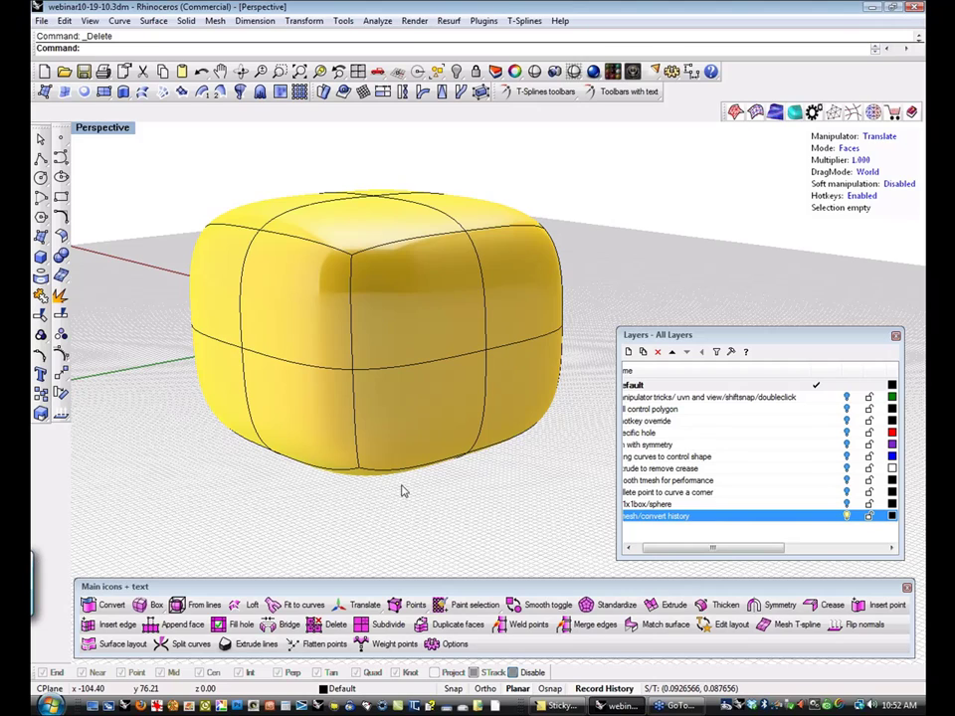
pyautogui.scroll(-2, 408, 486)
pyautogui.keyDown('shift'); pyautogui.moveTo(409, 485); pyautogui.dragTo(393, 478, button='right'); pyautogui.keyUp('shift')
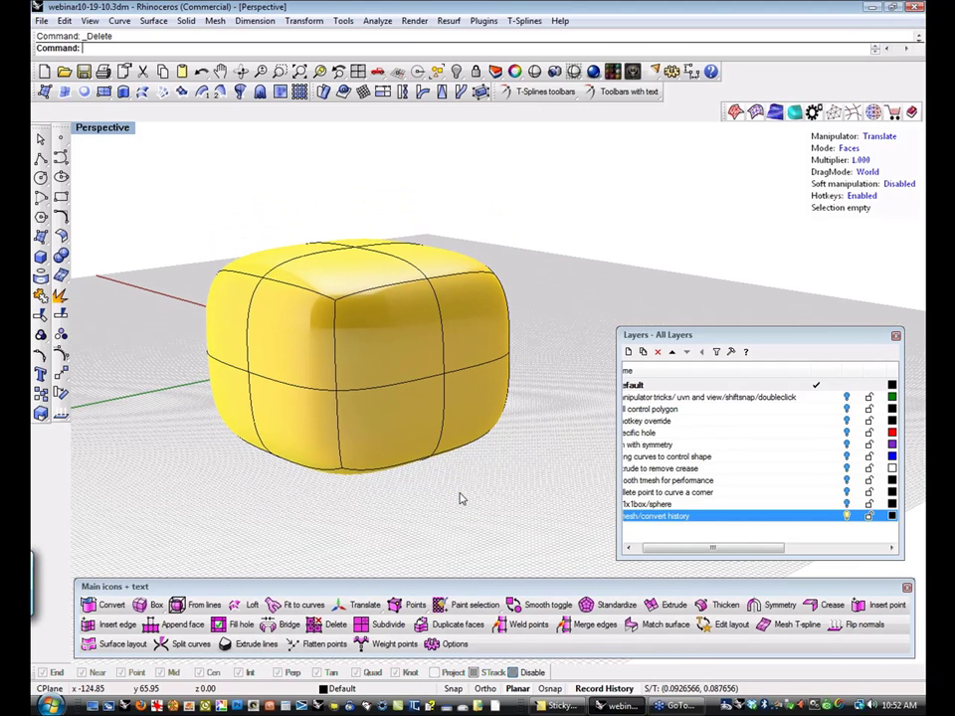
pyautogui.moveTo(459, 497)
pyautogui.mouseDown(button='right')
pyautogui.moveTo(480, 507)
pyautogui.moveTo(452, 502)
pyautogui.moveTo(471, 495)
pyautogui.mouseUp(button='right')
# Mesh the yellow rounded T-spline box using tsMesh with its default options: UseTolerance=Yes, Tolerance=2 and DivisionsPerFace=1.
pyautogui.moveTo(159, 192); pyautogui.dragTo(163, 295)
pyautogui.press('f')
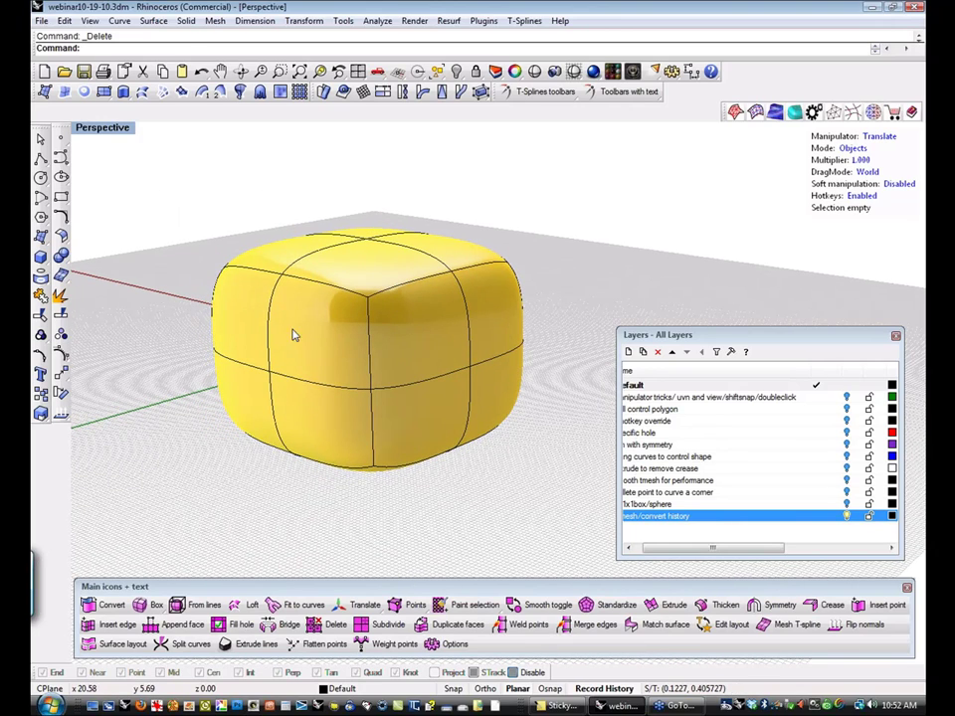
pyautogui.click(298, 332)
pyautogui.press('h')
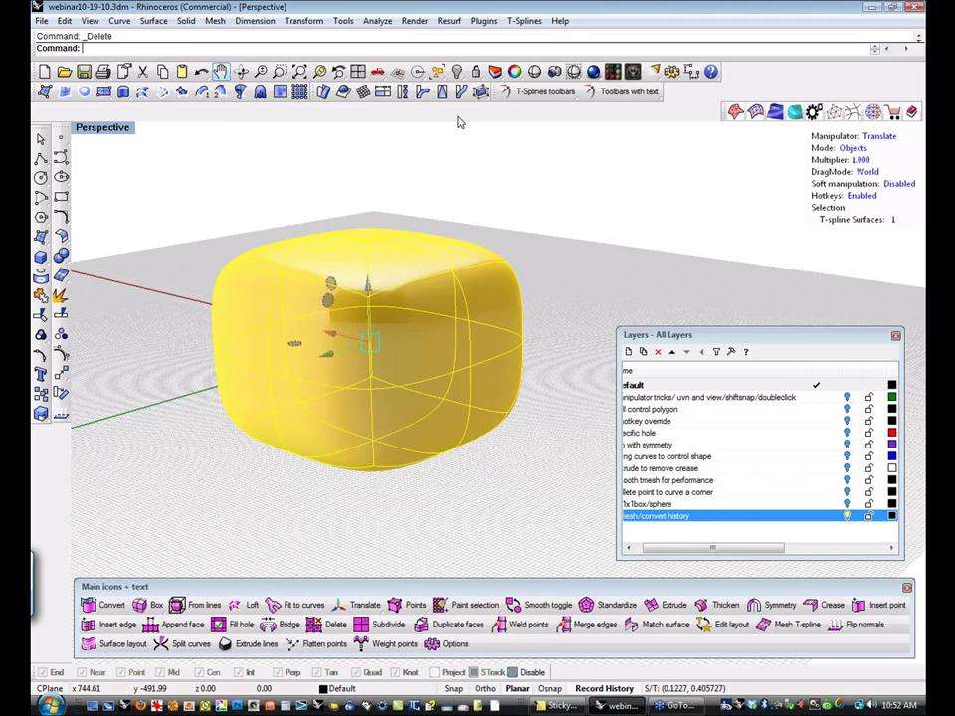
pyautogui.write('tsMe')
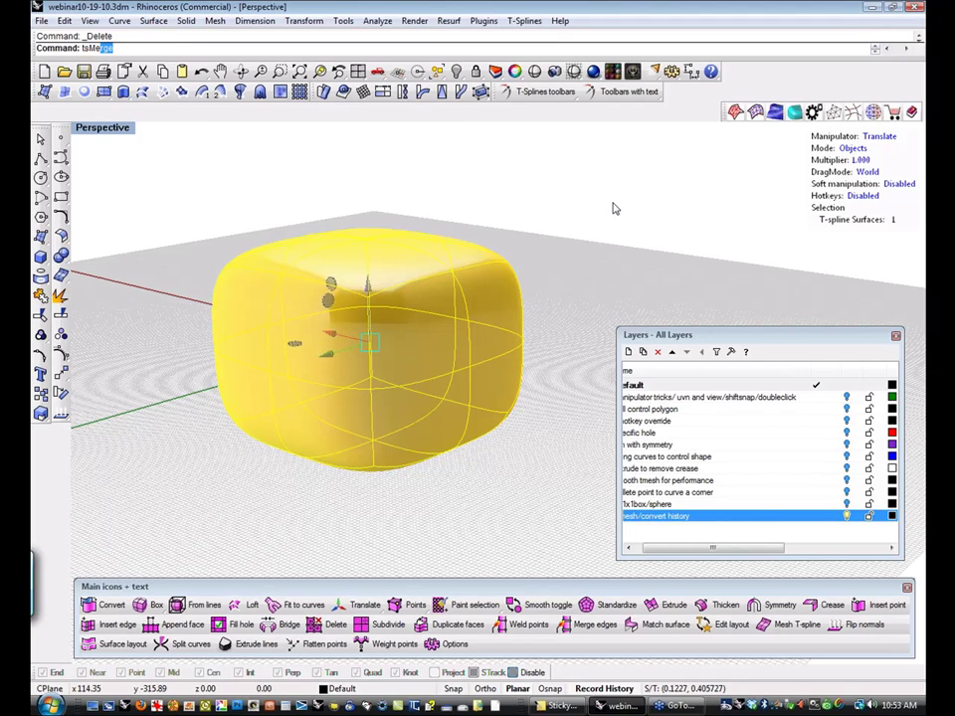
pyautogui.write('sh')
pyautogui.press('Return')
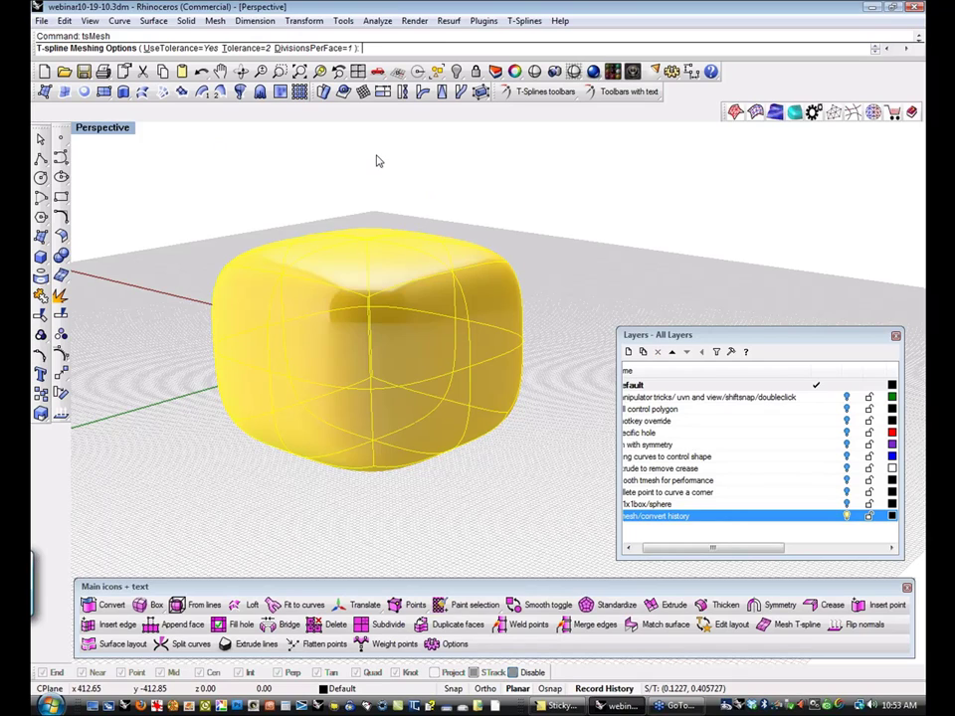
pyautogui.press('Return')
# Inspect the new mesh over the box in wireframe display, and return the perspective view to shaded display.
pyautogui.moveTo(569, 257)
pyautogui.mouseDown(button='right')
pyautogui.moveTo(547, 259)
pyautogui.moveTo(573, 282)
pyautogui.moveTo(638, 258)
pyautogui.mouseUp(button='right')
pyautogui.click(578, 246)
pyautogui.hotkey('ctrl', 'alt', 'w')
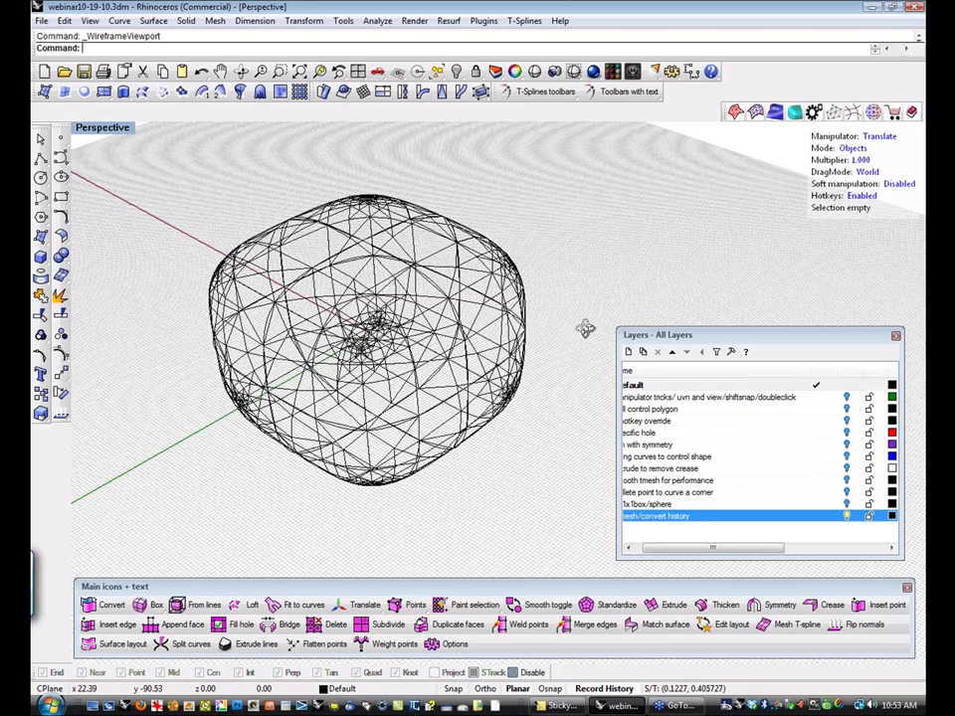
pyautogui.moveTo(585, 329); pyautogui.dragTo(396, 336, button='right')
pyautogui.scroll(4, 396, 336)
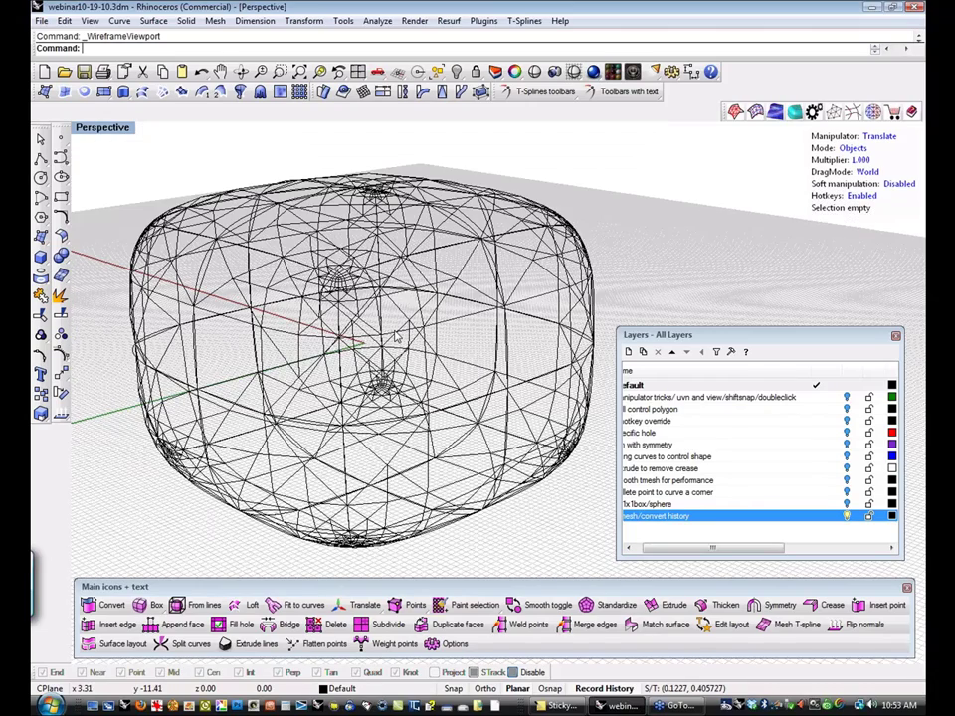
pyautogui.scroll(-2, 396, 336)
pyautogui.middleClick(553, 258)
pyautogui.click(553, 255)
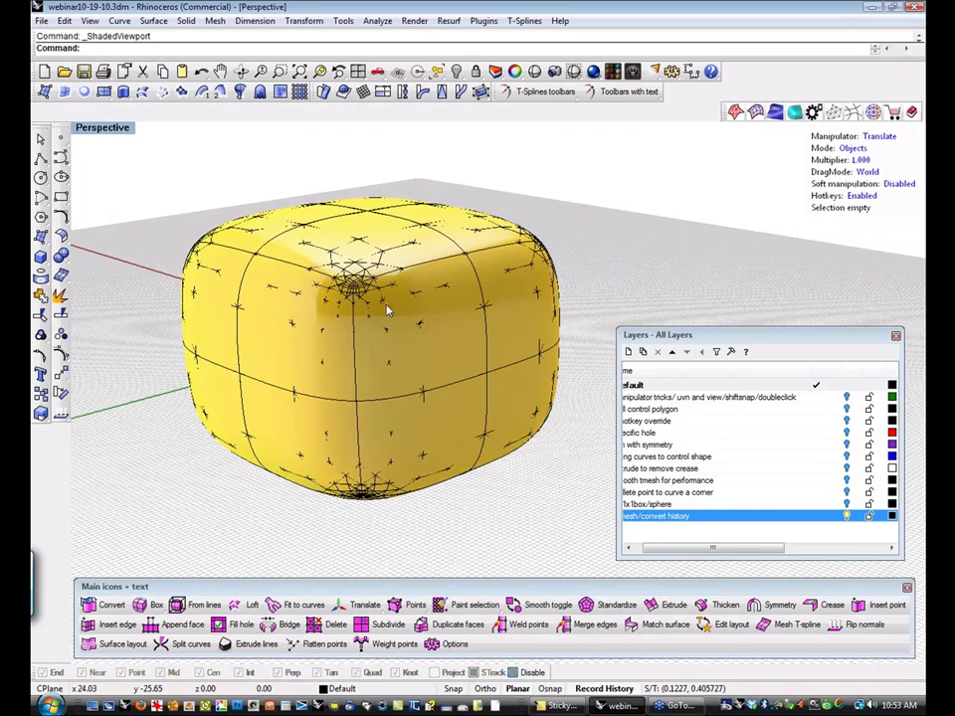
# Select the T-spline vertex at the box's upper front corner and pull it up and outward.
pyautogui.press('a')
pyautogui.click(353, 295)
pyautogui.click(408, 325)
pyautogui.moveTo(390, 353); pyautogui.dragTo(443, 244, button='right')
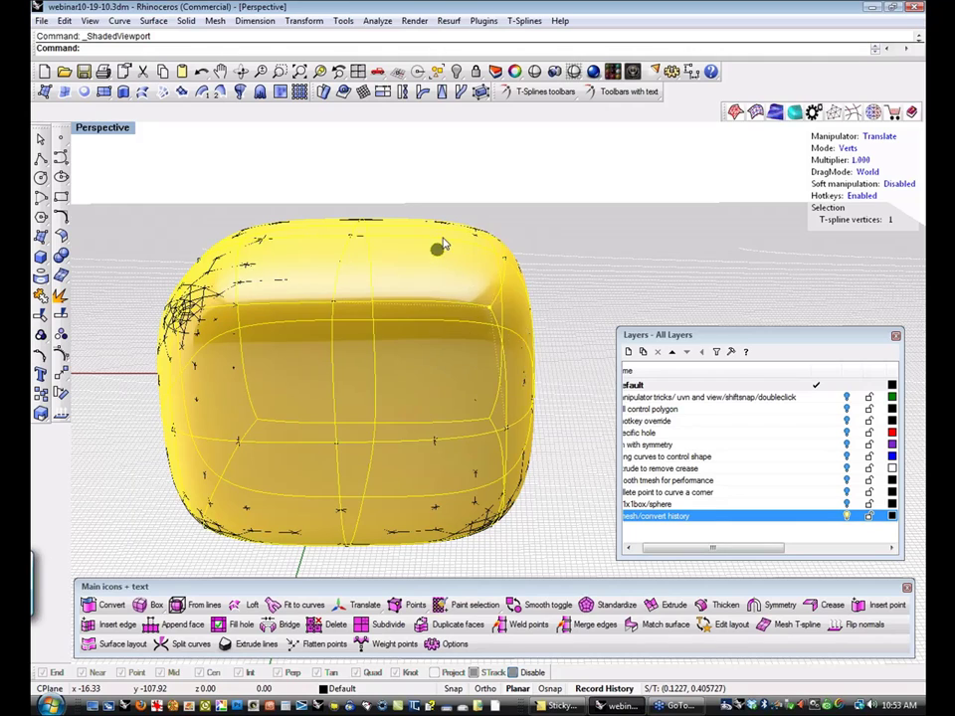
pyautogui.moveTo(443, 245); pyautogui.dragTo(579, 140)
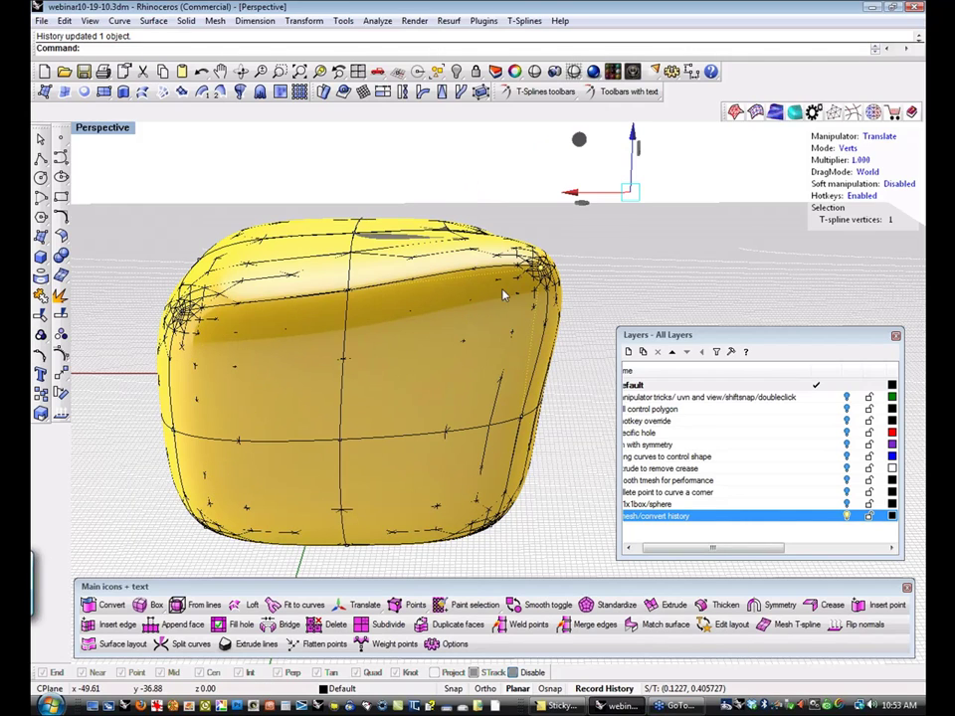
# Lower the same corner vertex, shift it sideways to refine the bulge, and clear the selection.
pyautogui.moveTo(584, 263); pyautogui.dragTo(569, 242, button='right')
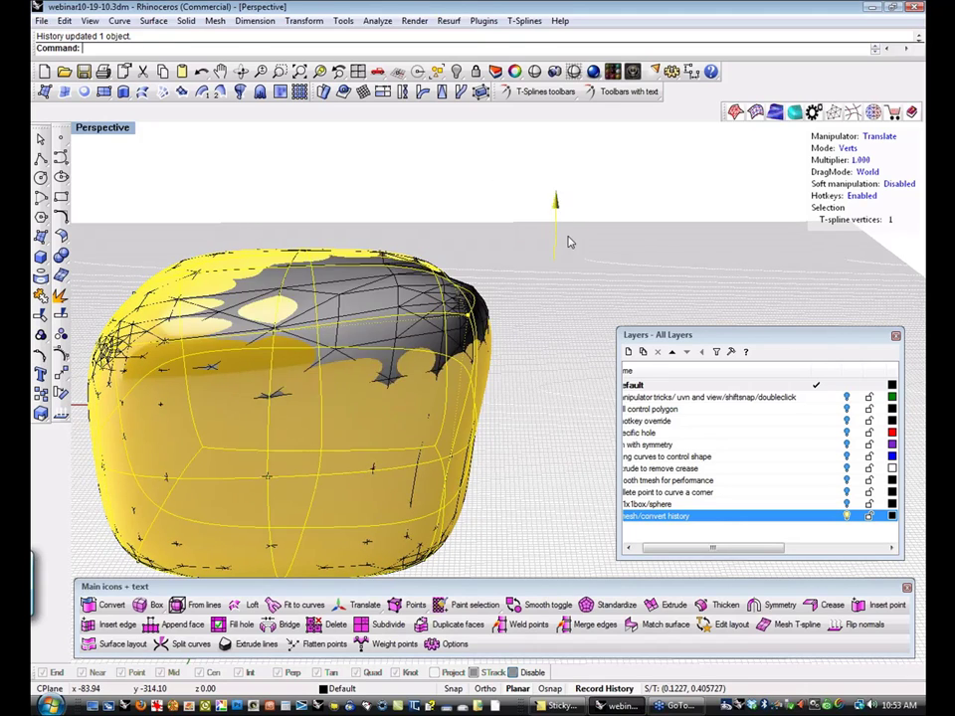
pyautogui.moveTo(569, 240); pyautogui.dragTo(575, 269)
pyautogui.moveTo(499, 325); pyautogui.dragTo(584, 324)
pyautogui.scroll(-2, 512, 263)
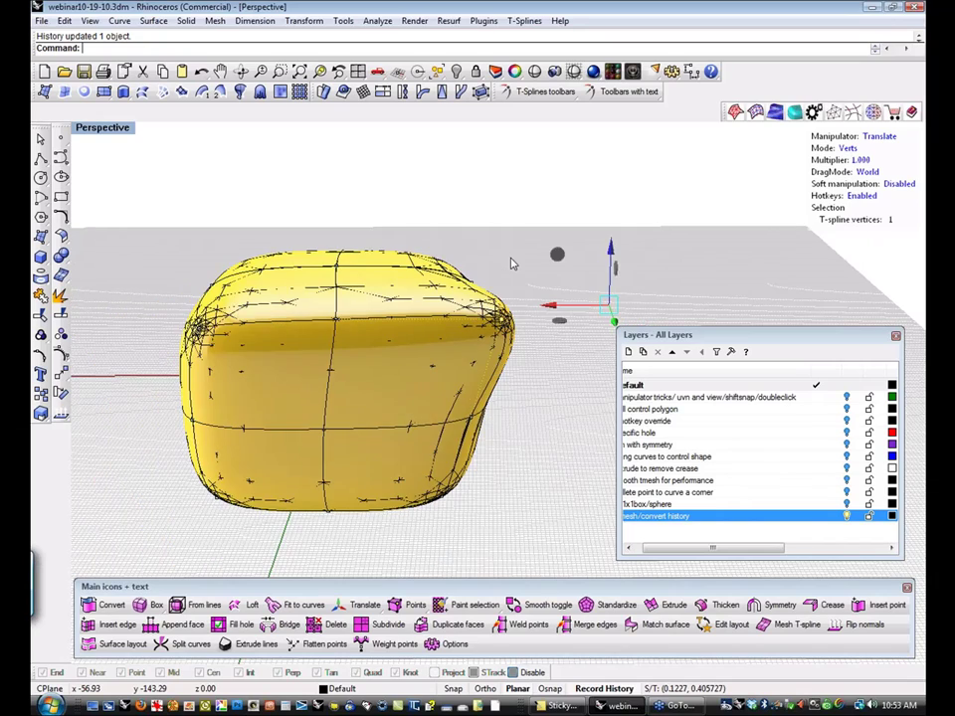
pyautogui.scroll(-3, 512, 263)
pyautogui.press('Escape')
# Examine the deformed box and its mesh from several sides, checking a front corner vertex and the top centre vertex.
pyautogui.moveTo(519, 296); pyautogui.dragTo(431, 449, button='right')
pyautogui.scroll(4, 396, 351)
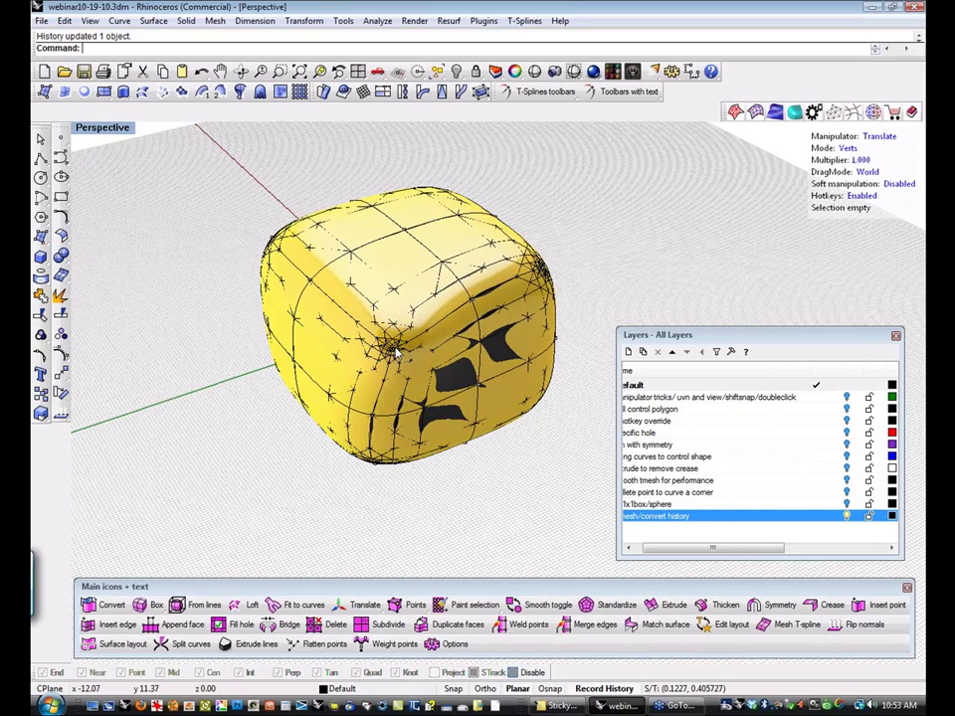
pyautogui.click(391, 347)
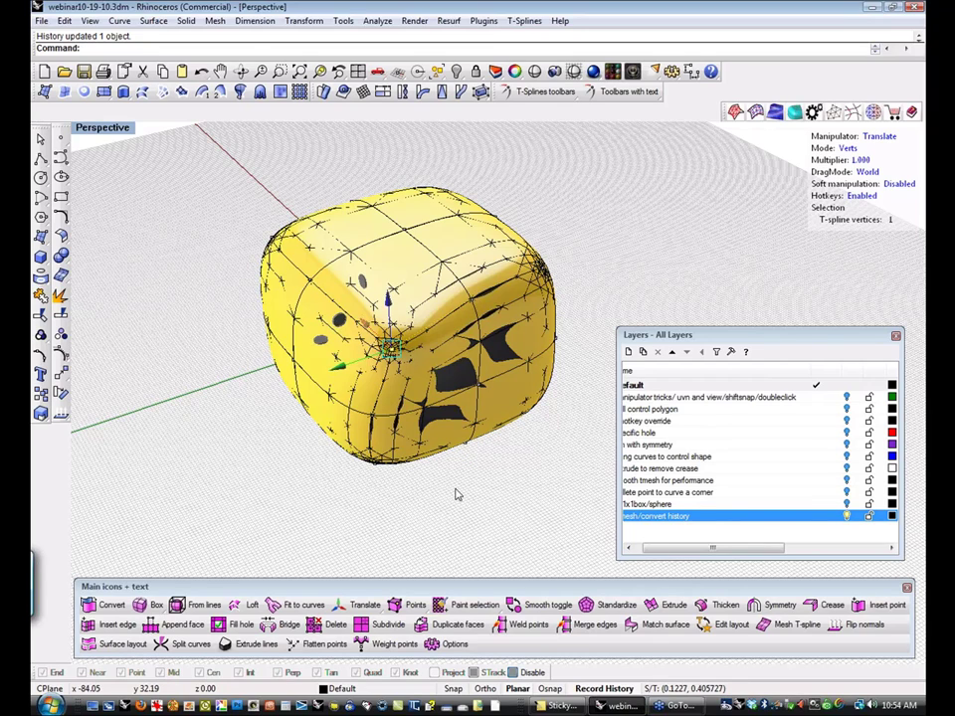
pyautogui.moveTo(433, 488); pyautogui.dragTo(550, 341, button='right')
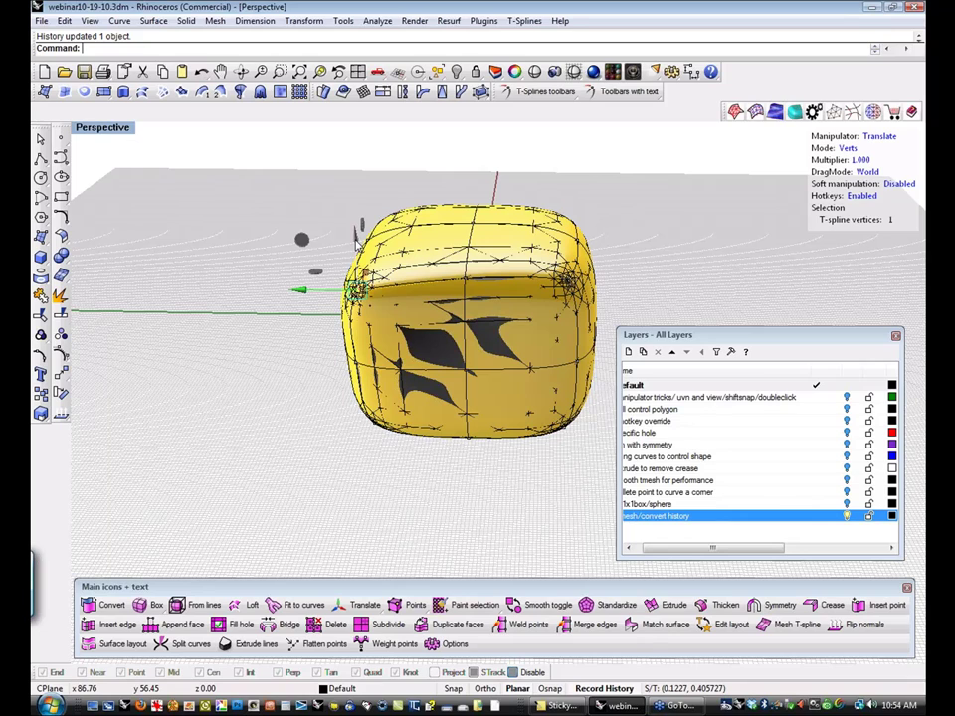
pyautogui.click(204, 243)
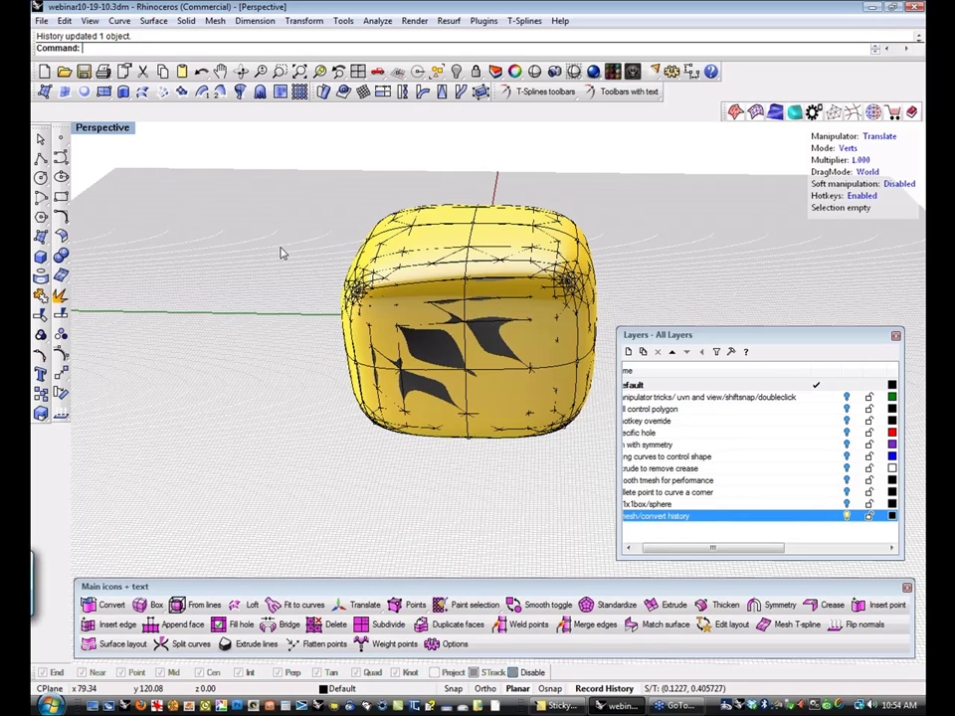
pyautogui.click(472, 230)
pyautogui.click(505, 254)
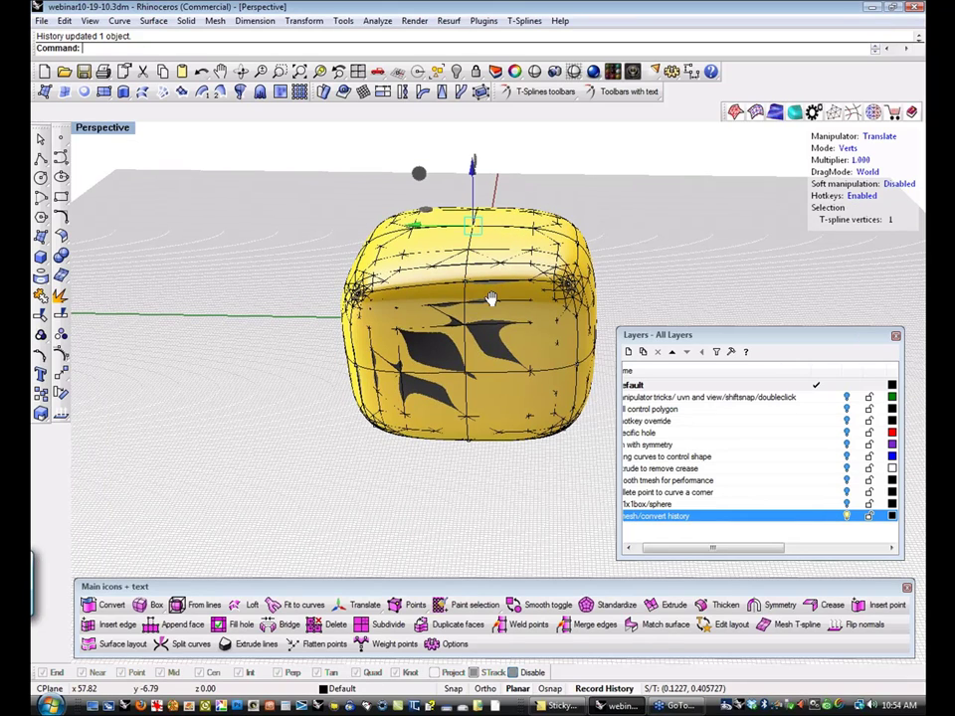
pyautogui.moveTo(490, 298); pyautogui.dragTo(449, 298, button='right')
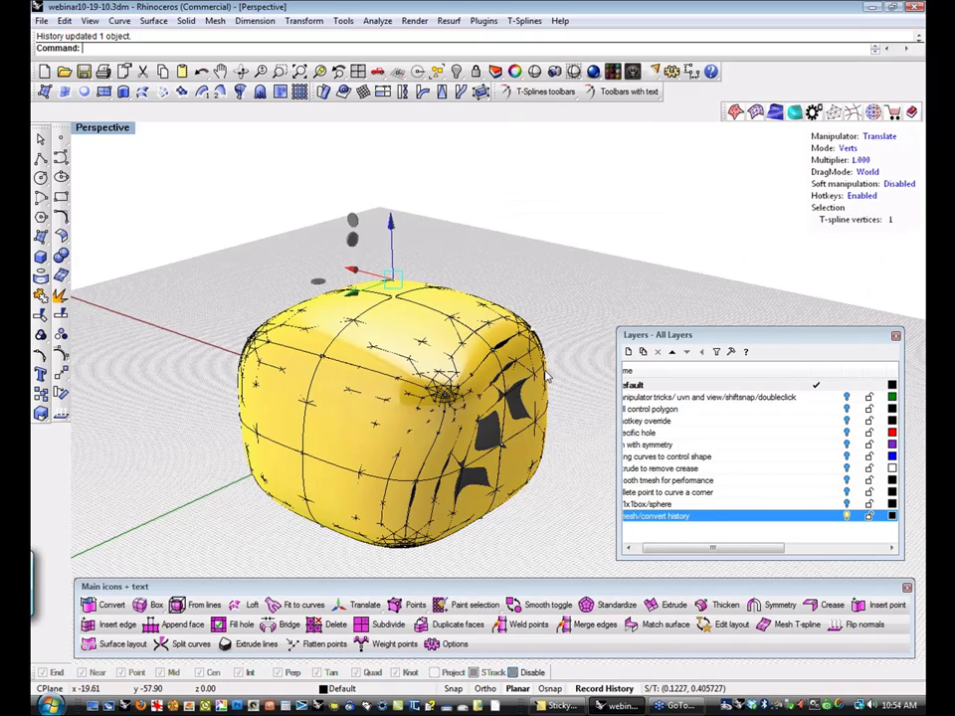
pyautogui.click(645, 263)
pyautogui.moveTo(643, 264); pyautogui.dragTo(558, 273, button='right')
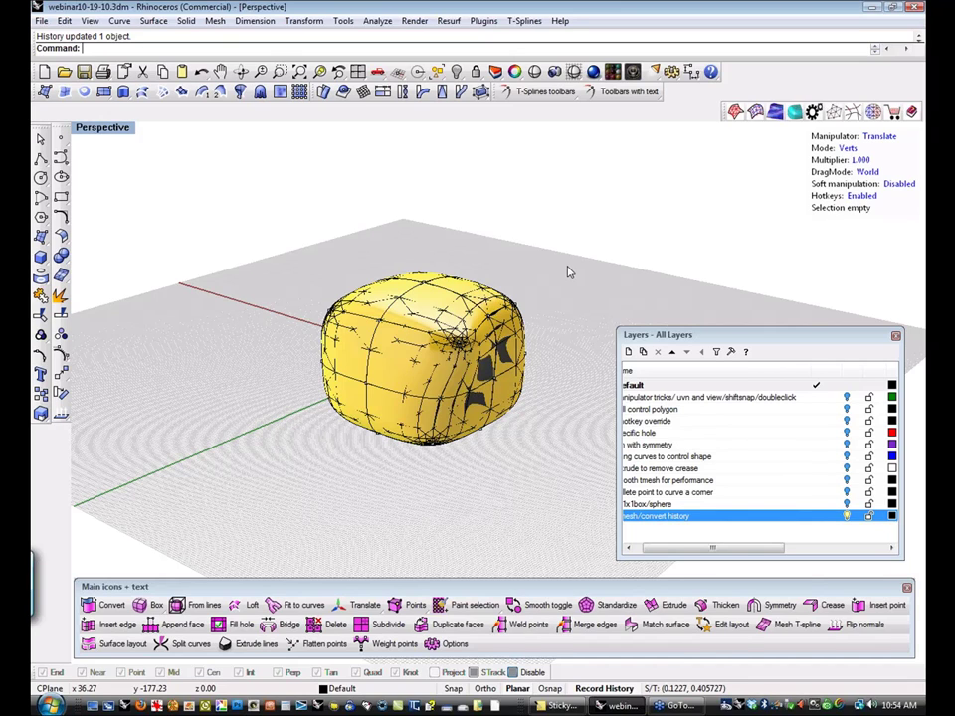
pyautogui.moveTo(563, 269); pyautogui.dragTo(528, 300, button='right')
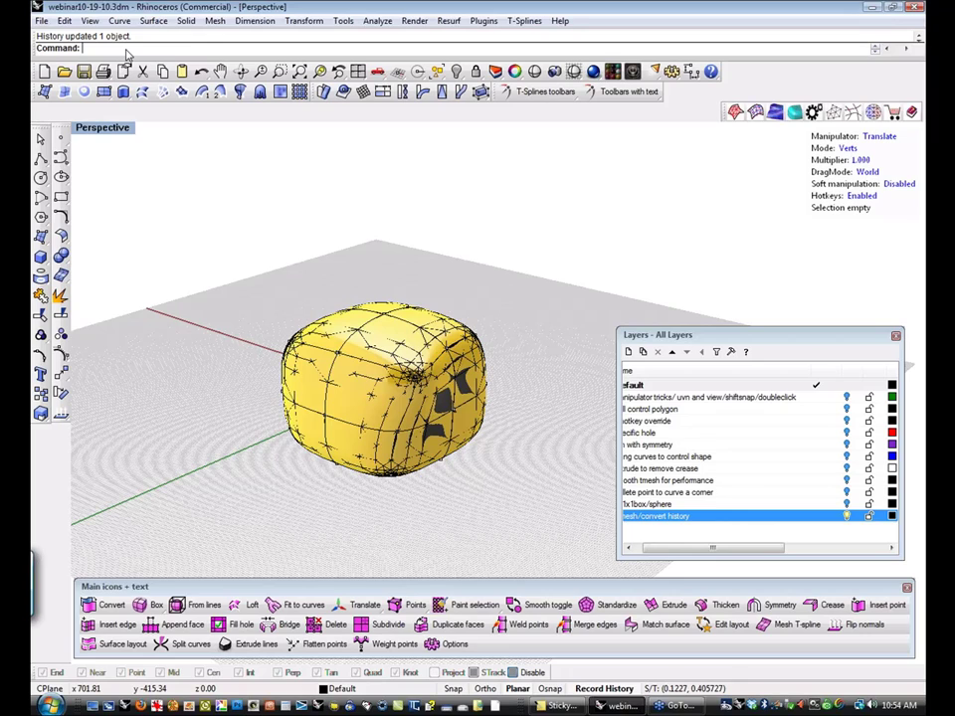
pyautogui.write('Mesh')
pyautogui.press('Return')
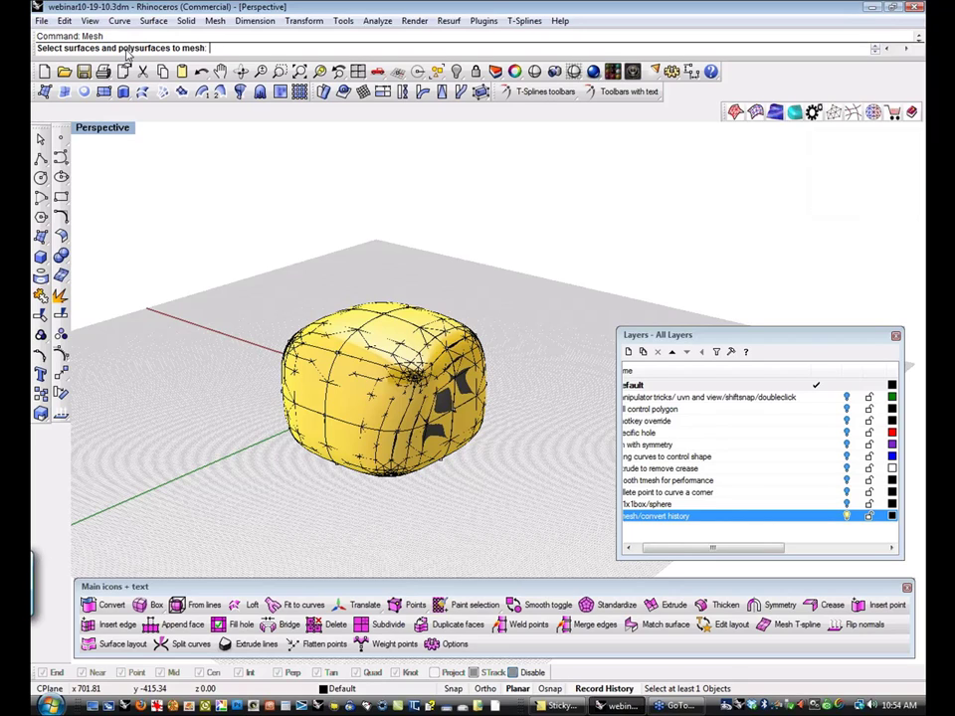
pyautogui.click(190, 227)
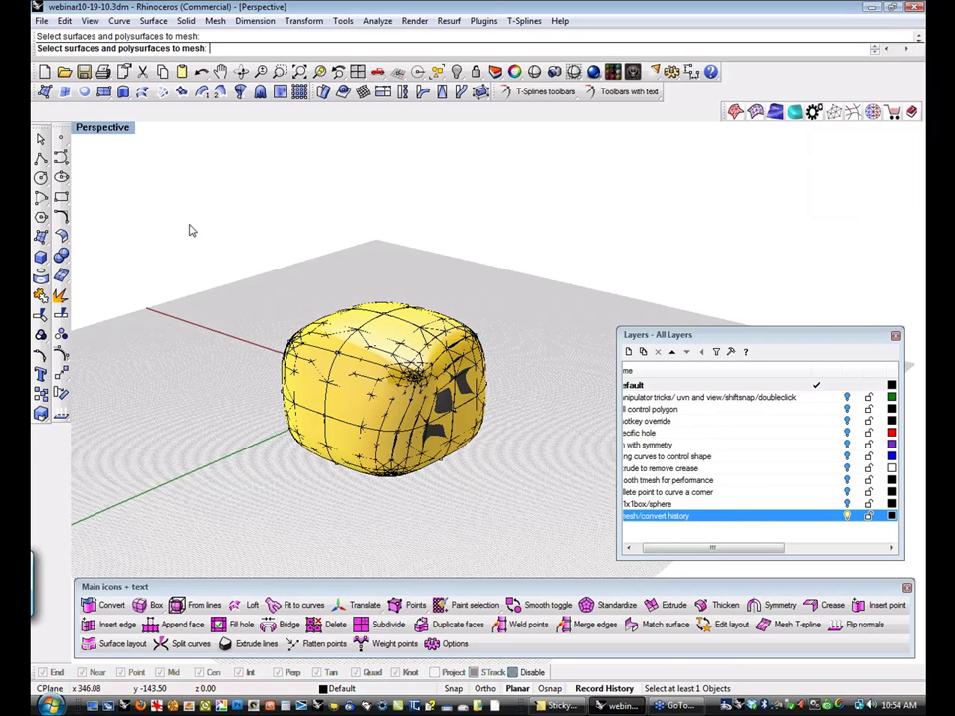
pyautogui.press('Escape')
# Select the mesh with SelMesh and delete it, keeping only the T-spline box.
pyautogui.write('SelMesh')
pyautogui.press('Return')
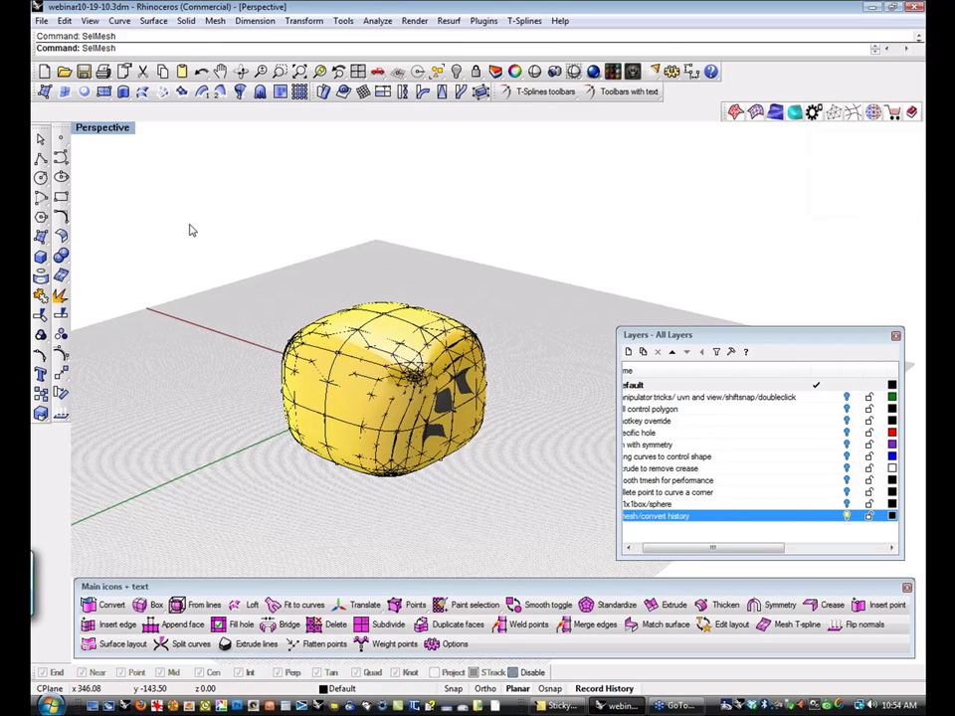
pyautogui.press('Delete')
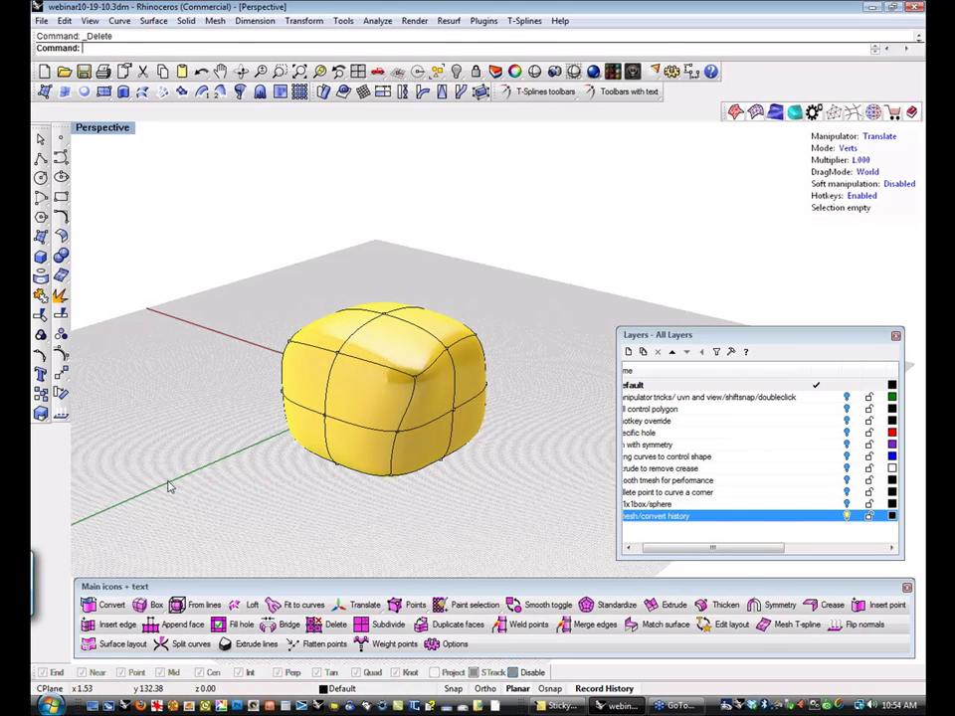
# Convert the T-spline box into a Rhino polysurface.
pyautogui.keyDown('shift'); pyautogui.moveTo(169, 481); pyautogui.dragTo(189, 460, button='right'); pyautogui.keyUp('shift')
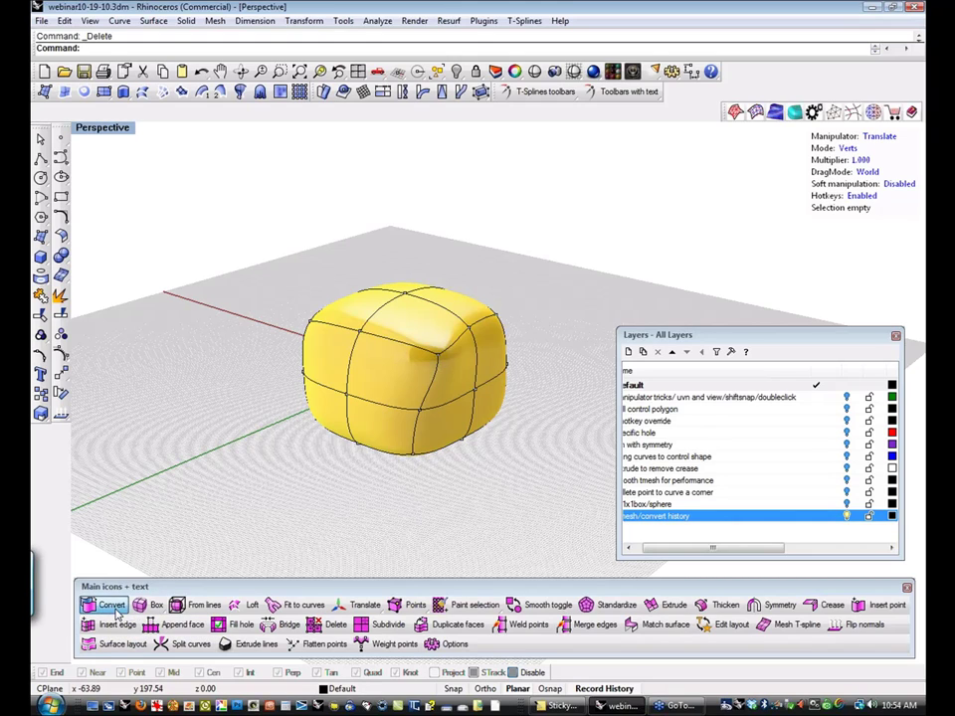
pyautogui.rightClick(117, 614)
pyautogui.click(378, 418)
pyautogui.press('Return')
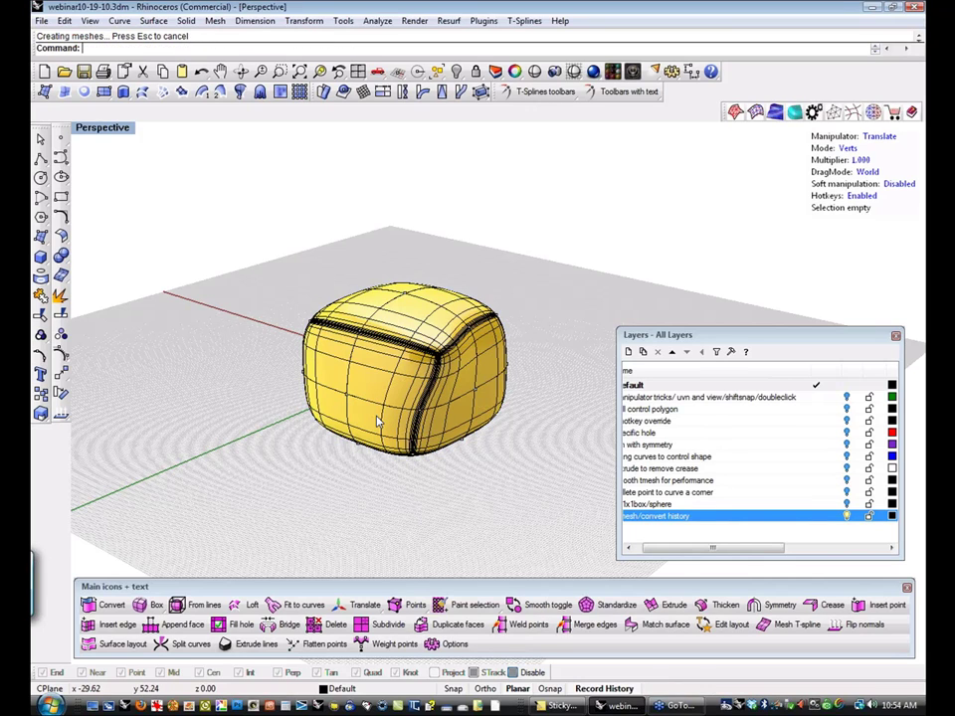
# Set the selection mode to objects and pick the polysurface from the two overlapping objects.
pyautogui.keyDown('shift'); pyautogui.moveTo(377, 417); pyautogui.dragTo(371, 434, button='right'); pyautogui.keyUp('shift')
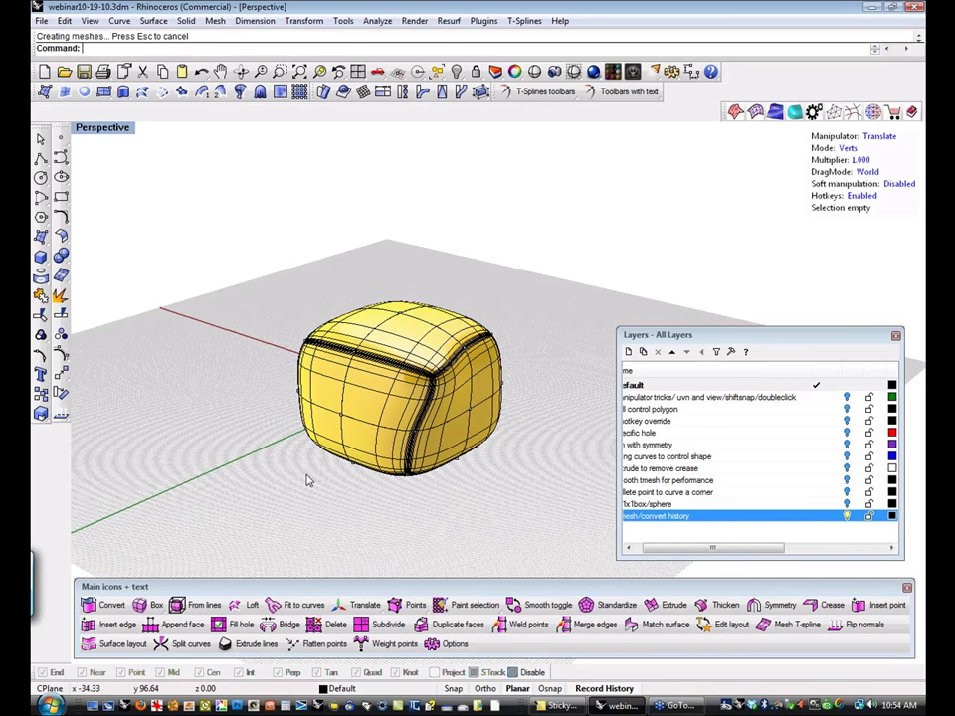
pyautogui.press('d')
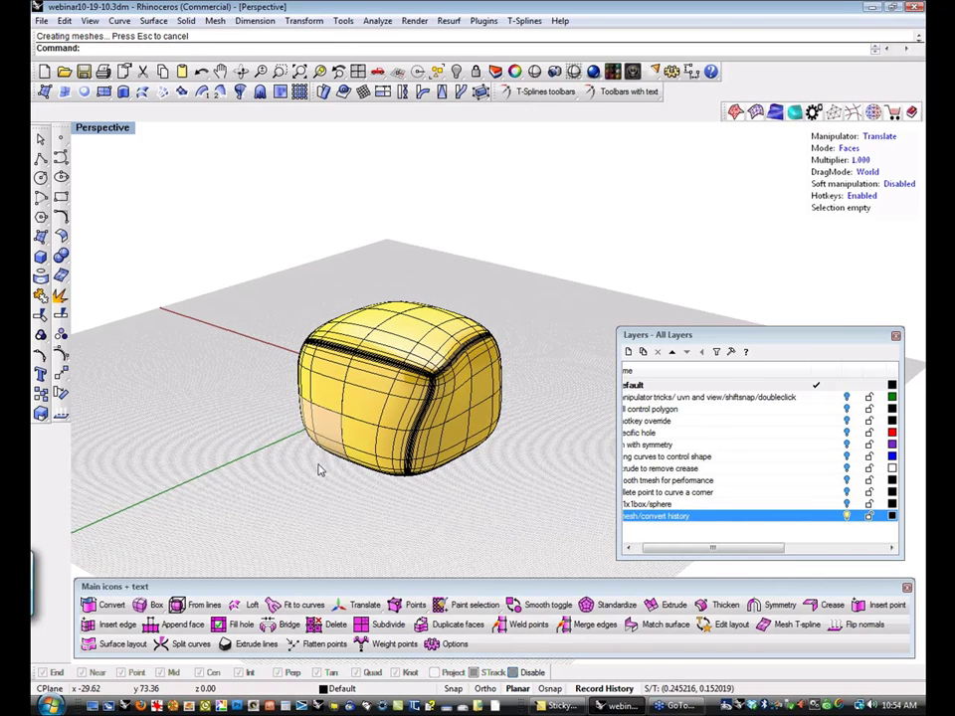
pyautogui.press('f')
pyautogui.click(440, 426)
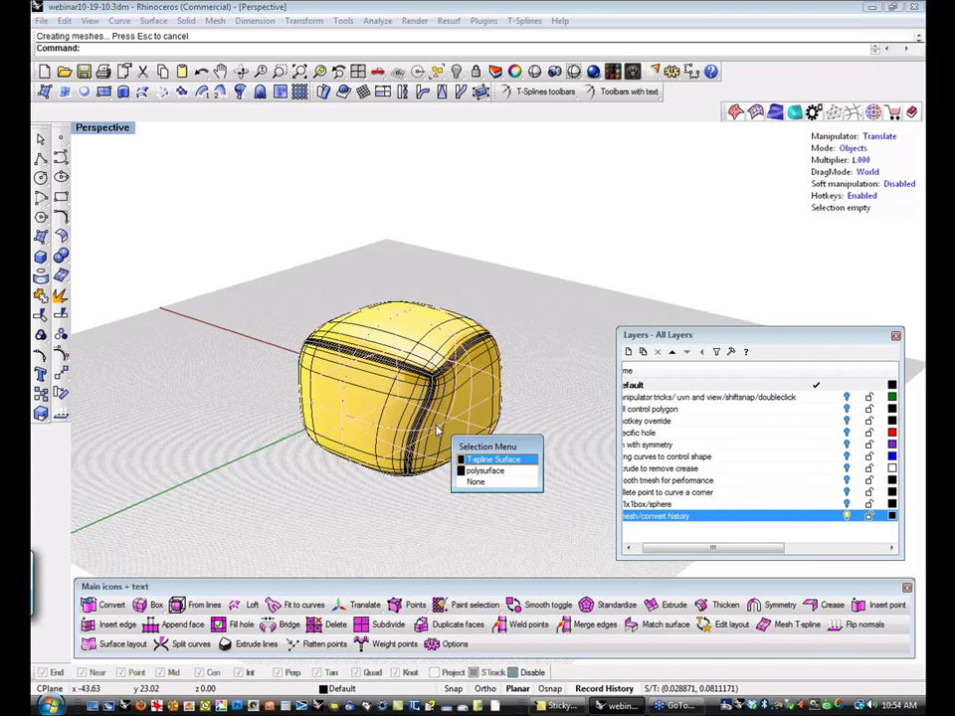
pyautogui.click(495, 471)
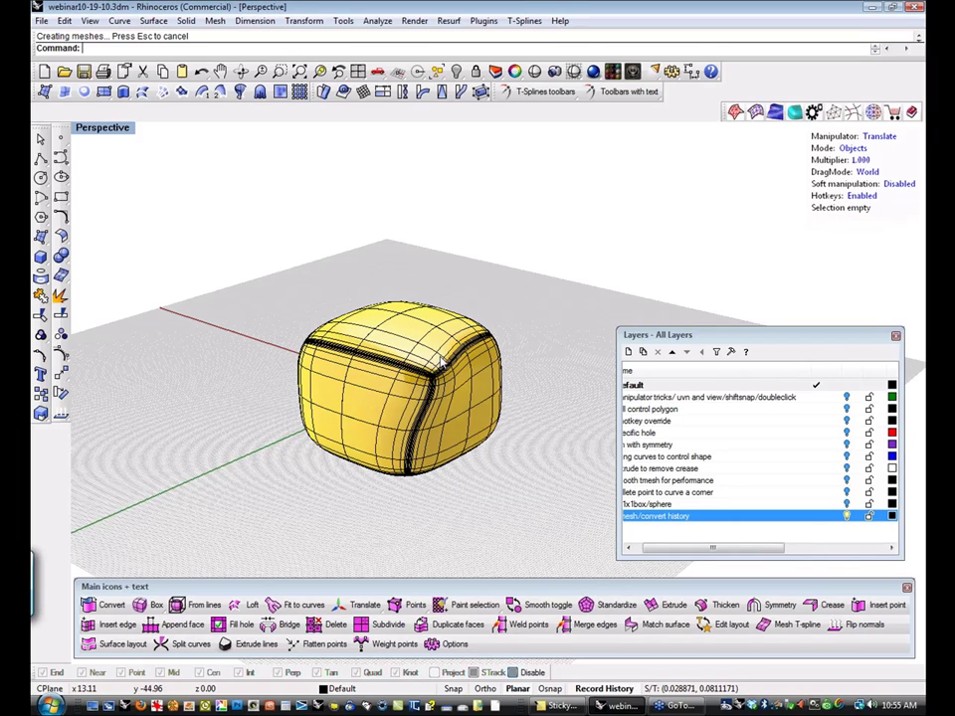
# Set the selection mode to vertices and move the T-spline vertex on the box's upper side edge well upward.
pyautogui.press('1')
pyautogui.click(488, 350)
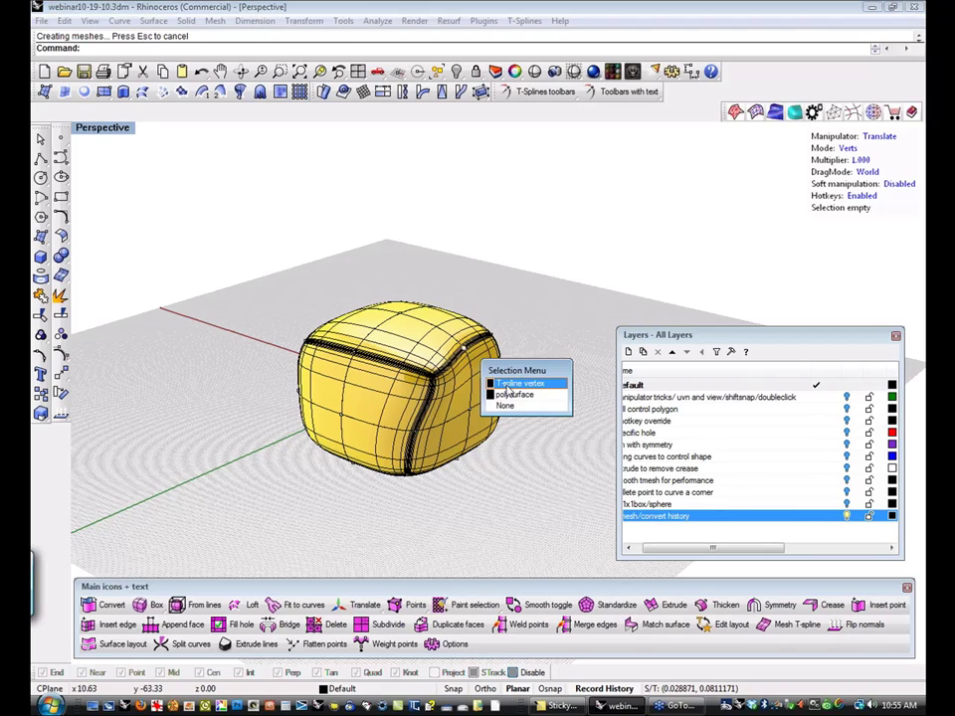
pyautogui.click(508, 385)
pyautogui.moveTo(462, 343); pyautogui.dragTo(462, 201)
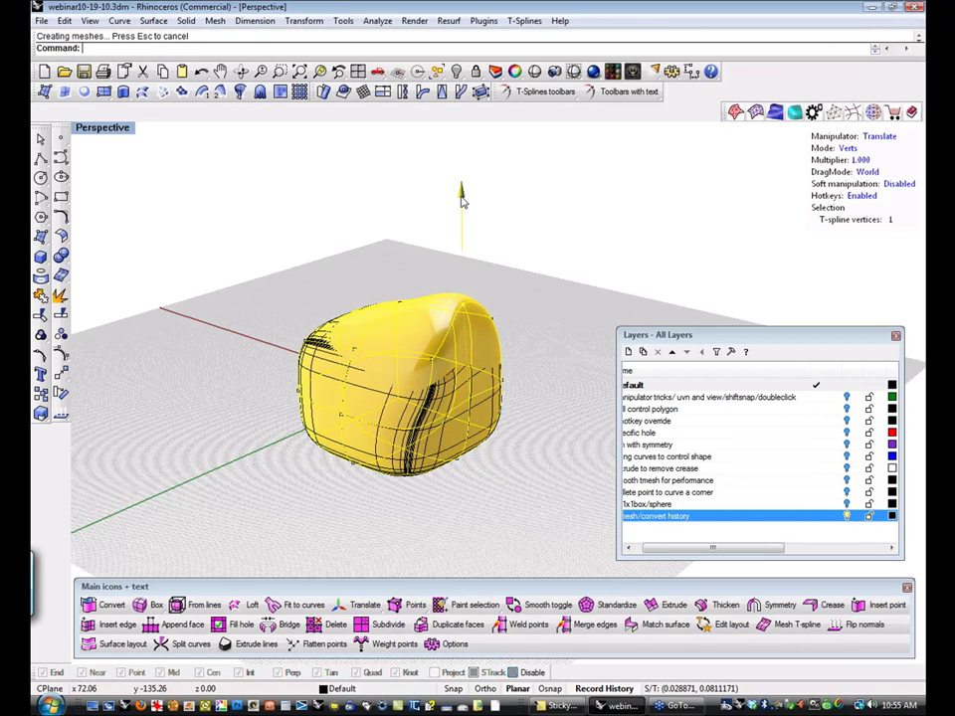
# Select the vertex midway along the box's upper front edge and pull it slightly outward along the Y axis.
pyautogui.moveTo(543, 310); pyautogui.dragTo(569, 326, button='right')
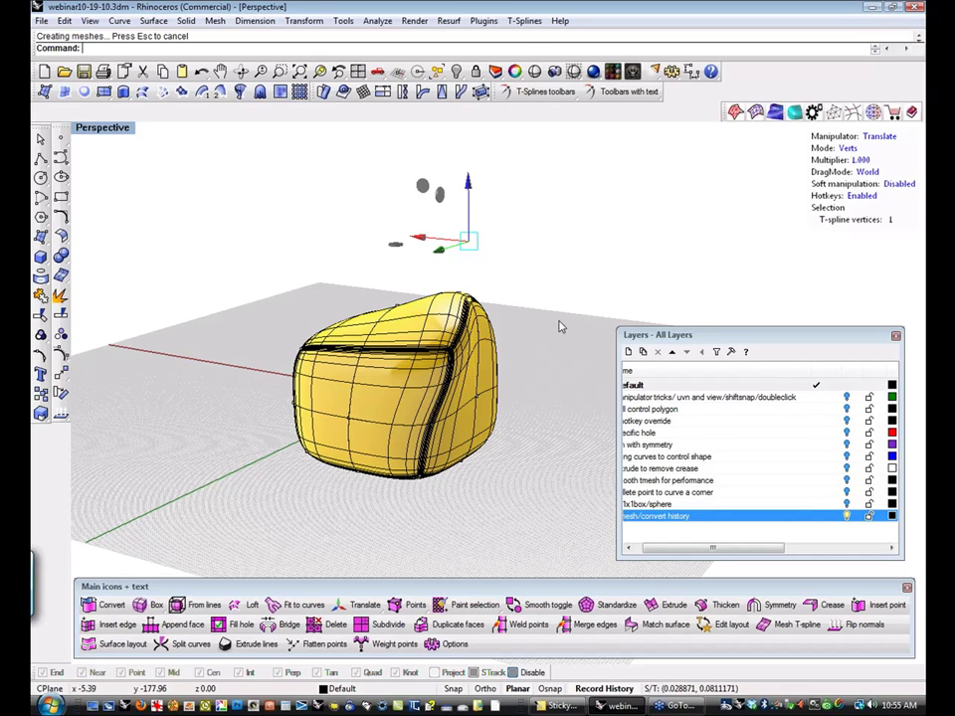
pyautogui.keyDown('shift'); pyautogui.moveTo(561, 324); pyautogui.dragTo(467, 386, button='right'); pyautogui.keyUp('shift')
pyautogui.moveTo(363, 298); pyautogui.dragTo(434, 337)
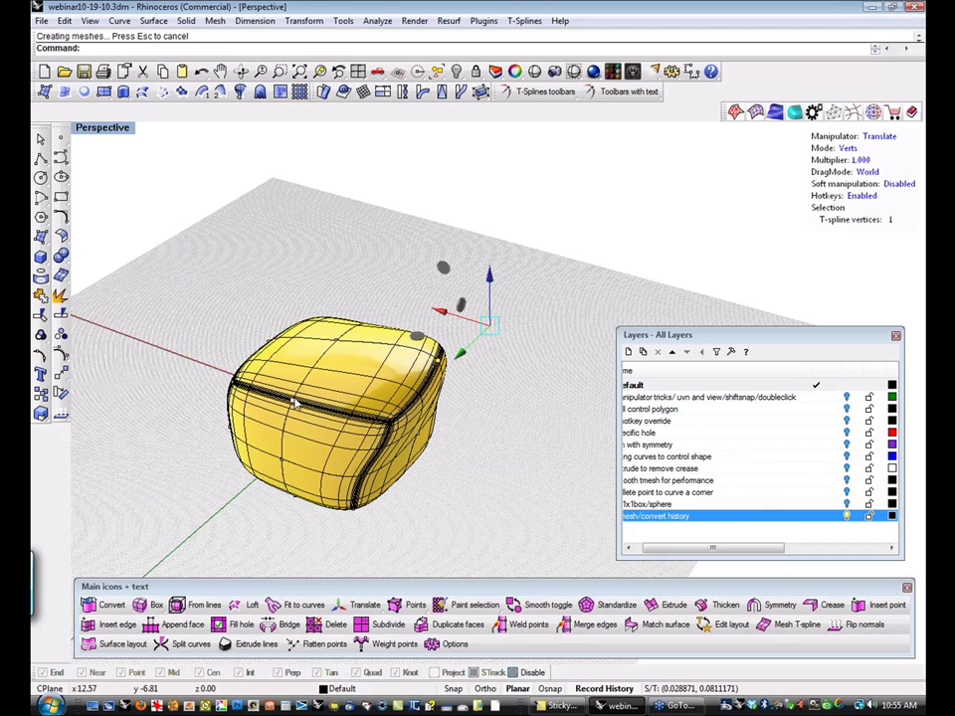
pyautogui.click(295, 402)
pyautogui.click(341, 445)
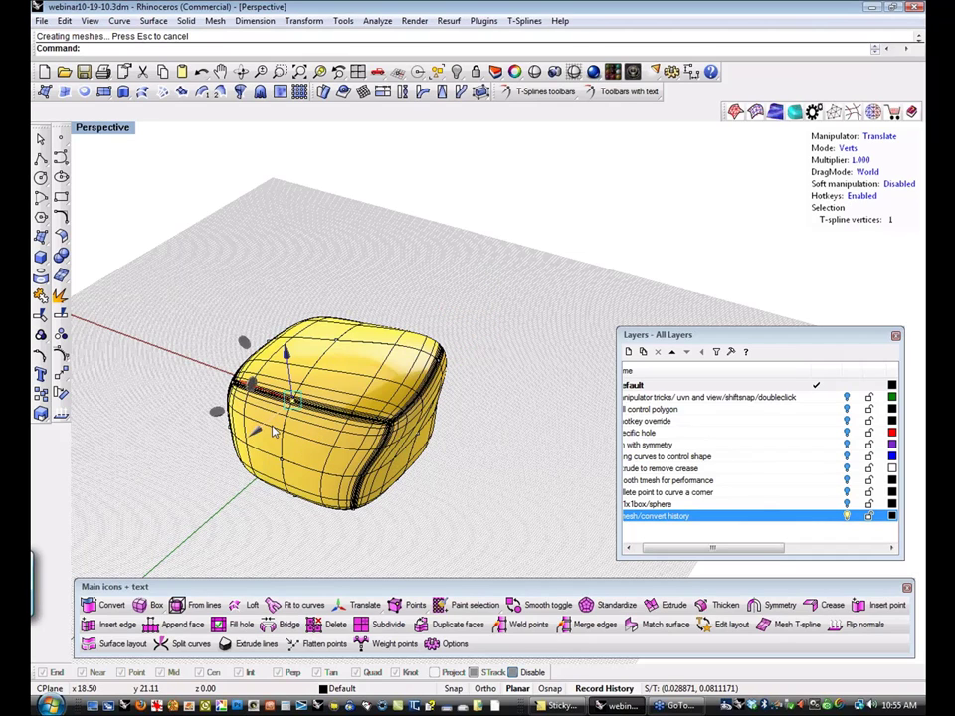
pyautogui.moveTo(254, 431); pyautogui.dragTo(249, 436)
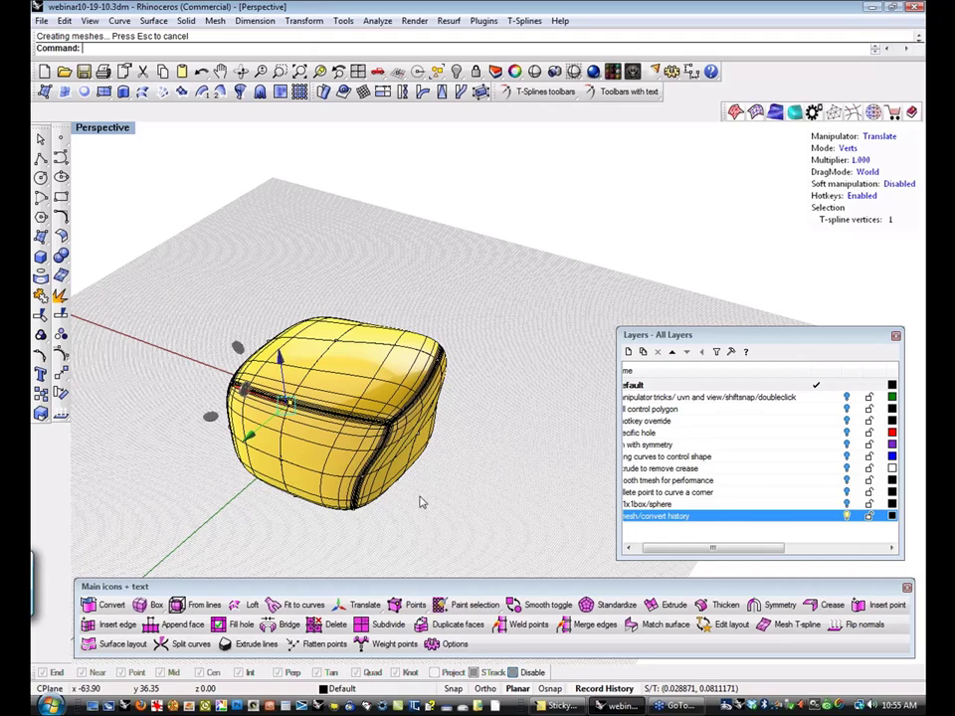
# Translate the selected vertex on the box's upper front edge by 3 along the Y axis and clear the selection.
pyautogui.click(251, 443)
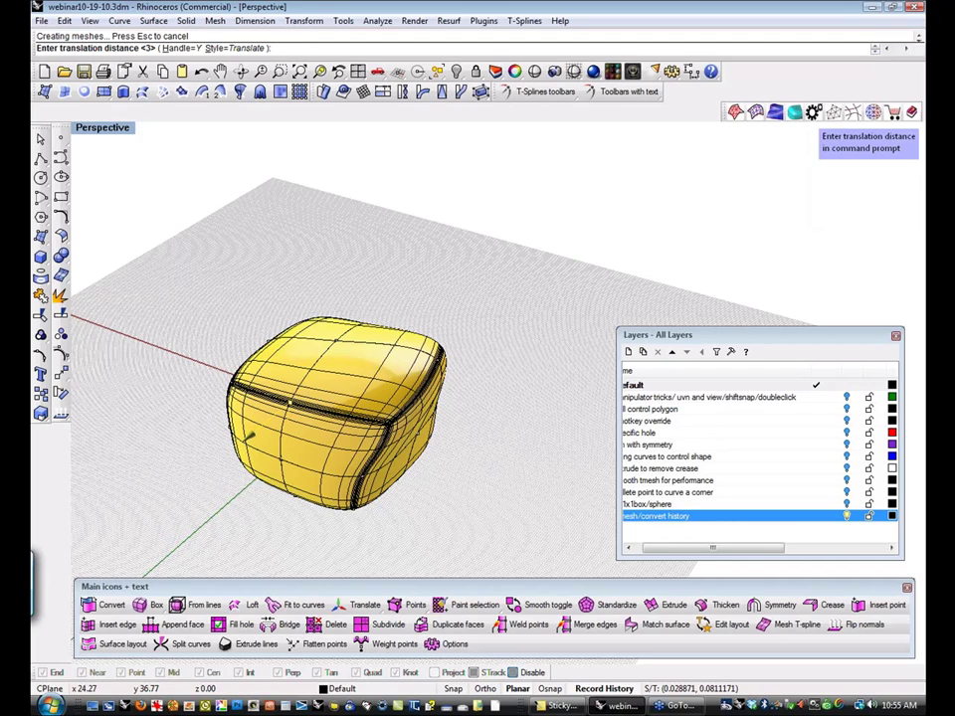
pyautogui.press('Return')
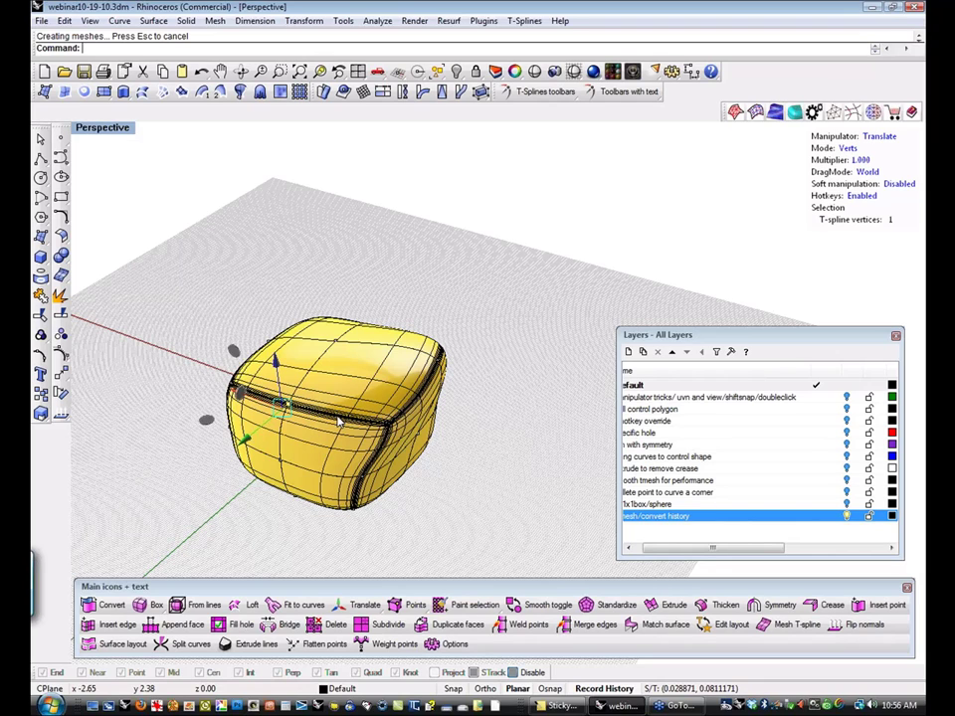
pyautogui.moveTo(481, 489); pyautogui.dragTo(526, 435, button='right')
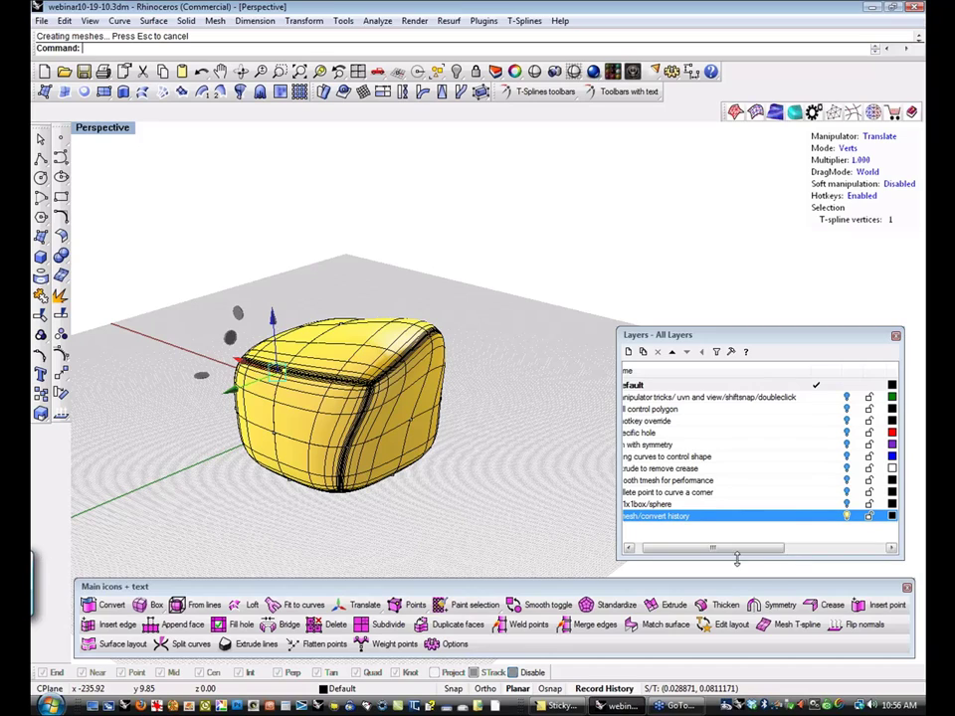
pyautogui.moveTo(740, 550); pyautogui.dragTo(707, 552)
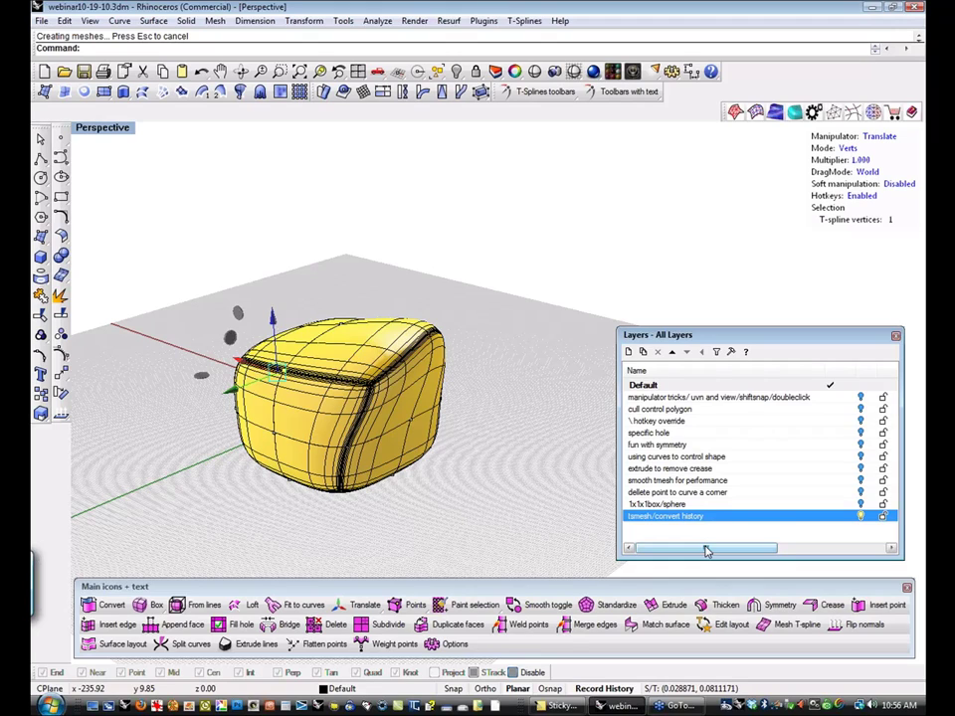
pyautogui.click(534, 419)
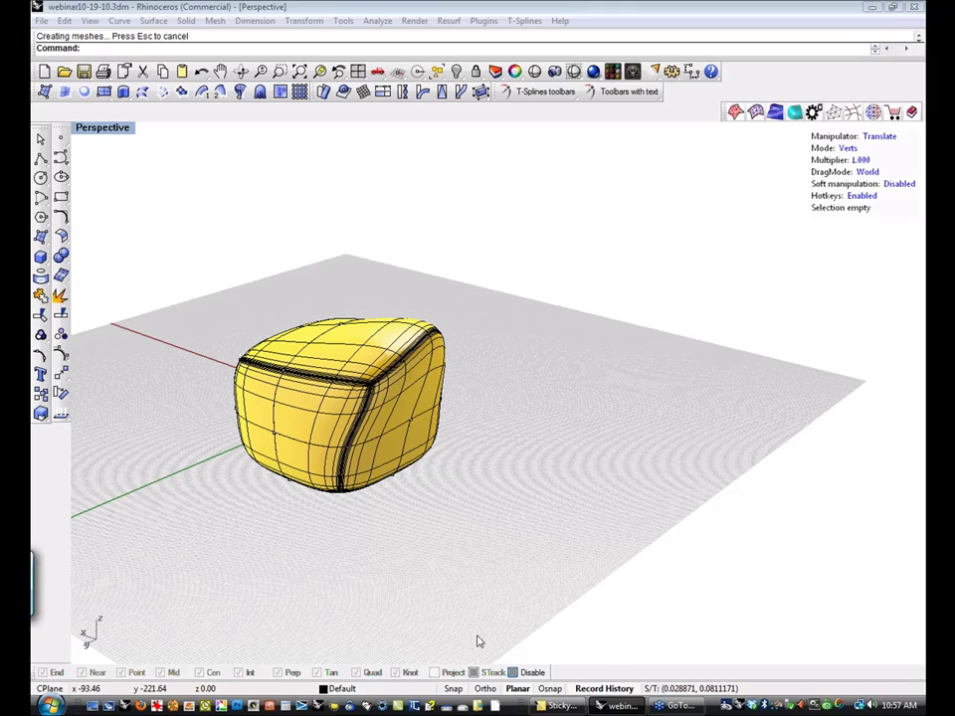
pyautogui.click(141, 707)
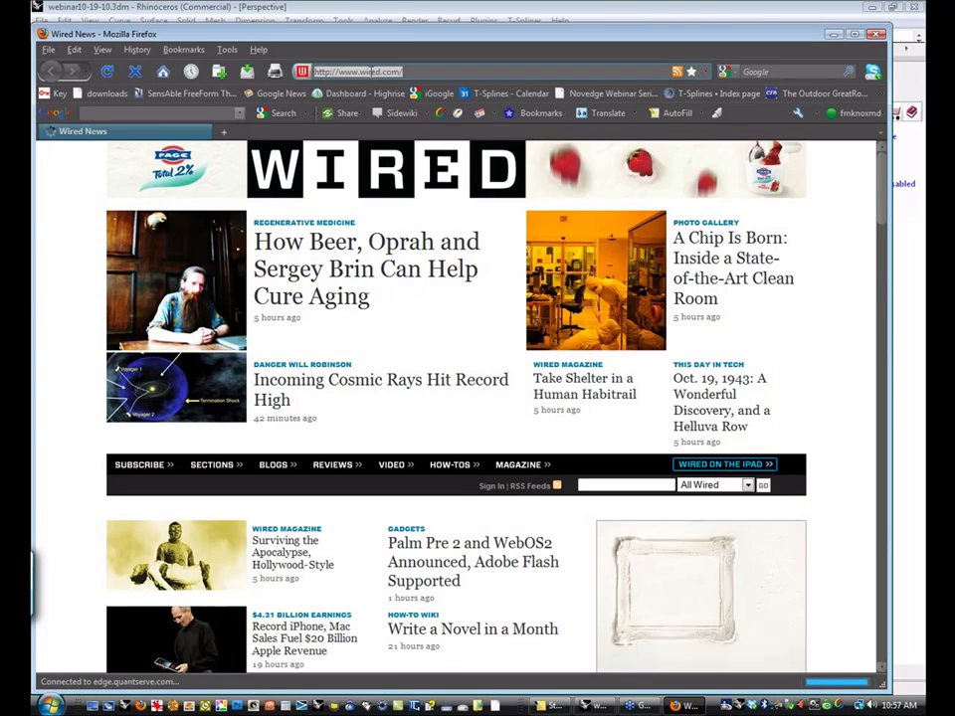
pyautogui.click(369, 72)
pyautogui.write('ww')
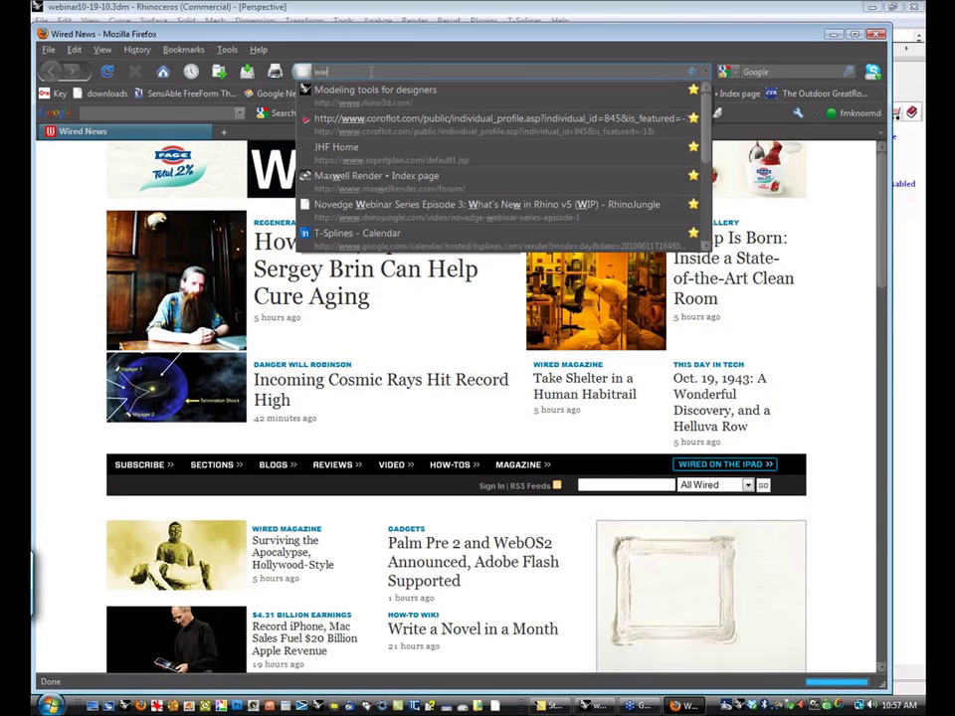
pyautogui.write('w.tspolines.')
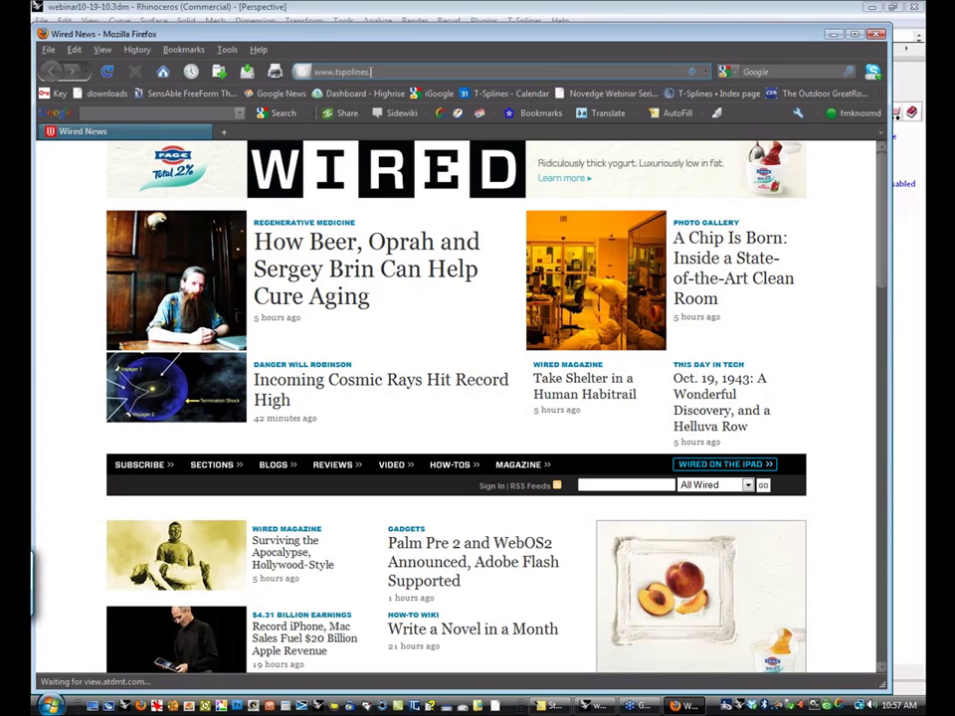
pyautogui.write('com')
pyautogui.press('Return')
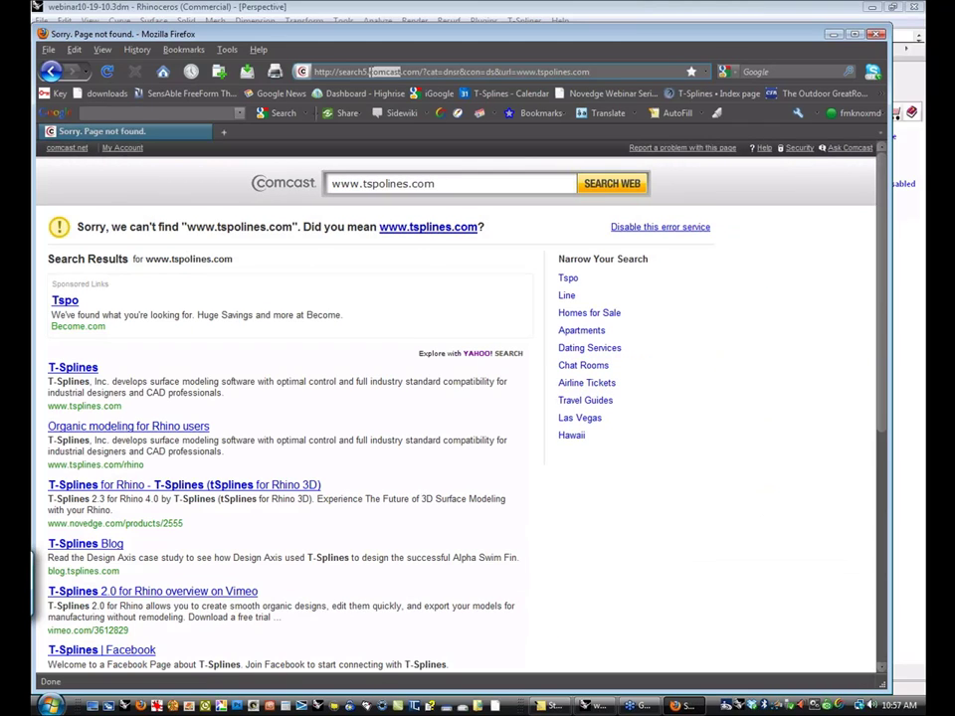
pyautogui.click(370, 71)
pyautogui.moveTo(610, 72); pyautogui.dragTo(281, 44)
pyautogui.write('w')
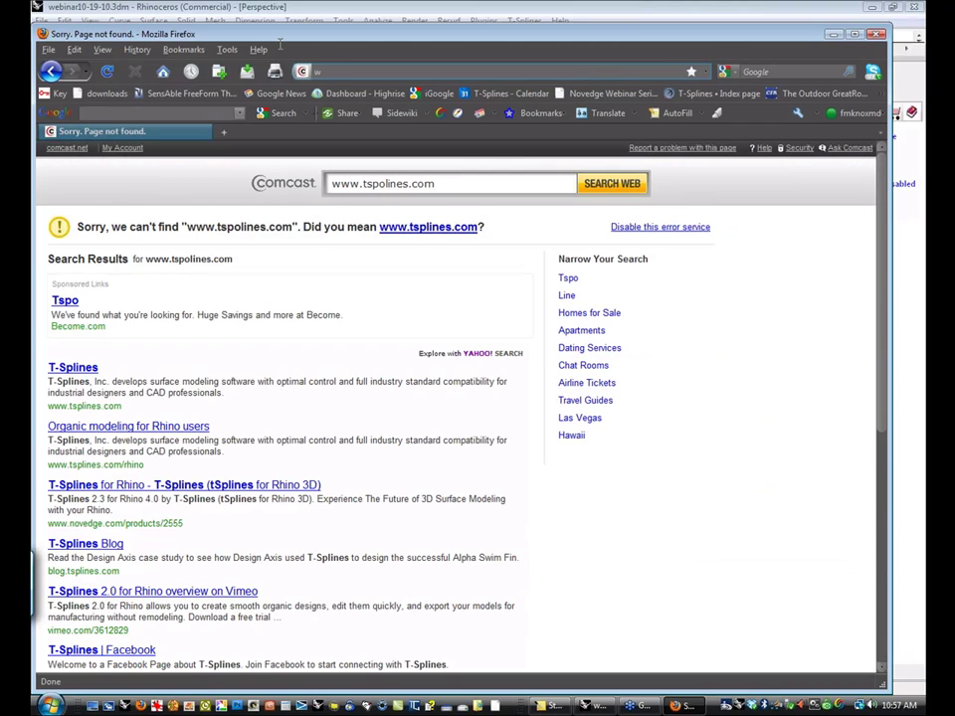
pyautogui.write('ww.tspli')
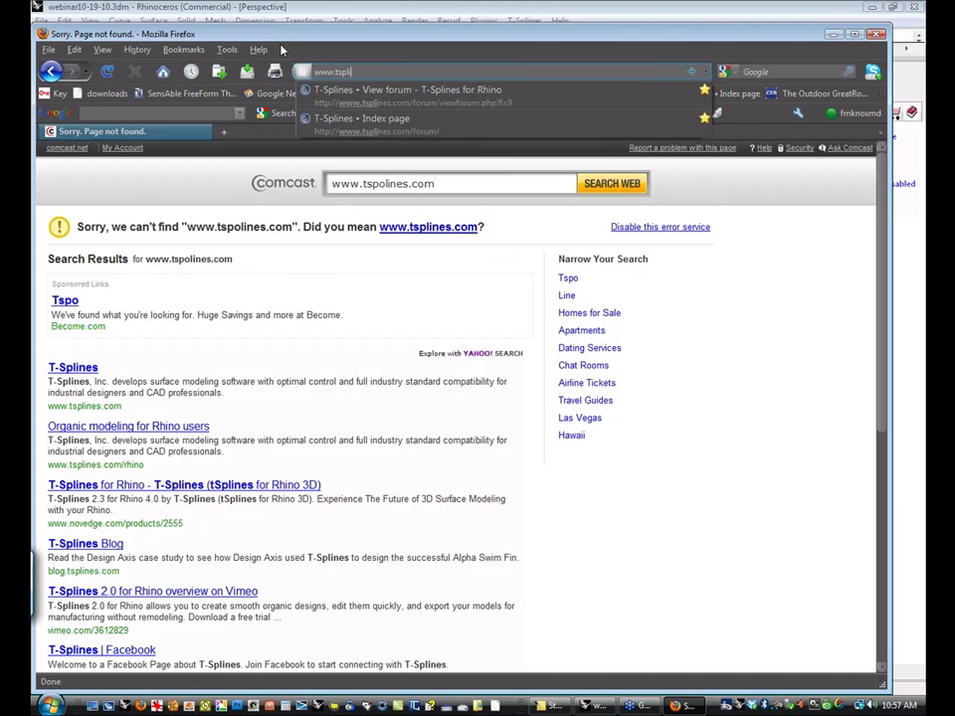
pyautogui.write('nes.com')
pyautogui.press('Return')
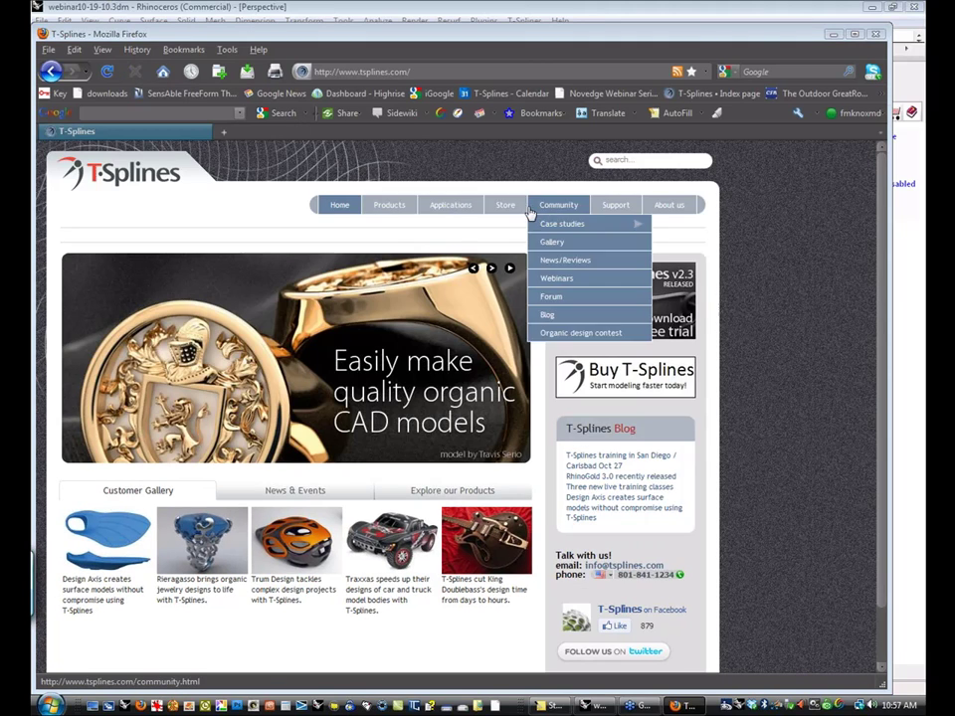
# Review the live classes on the T-Splines site's training page and switch back to Rhinoceros.
pyautogui.moveTo(616, 207)
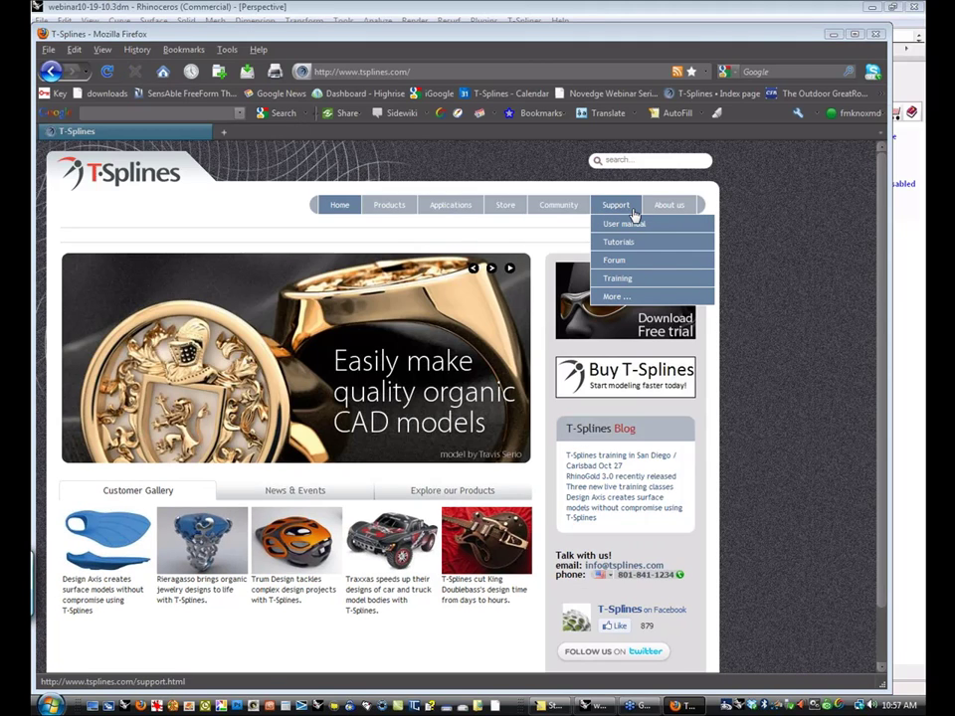
pyautogui.click(630, 280)
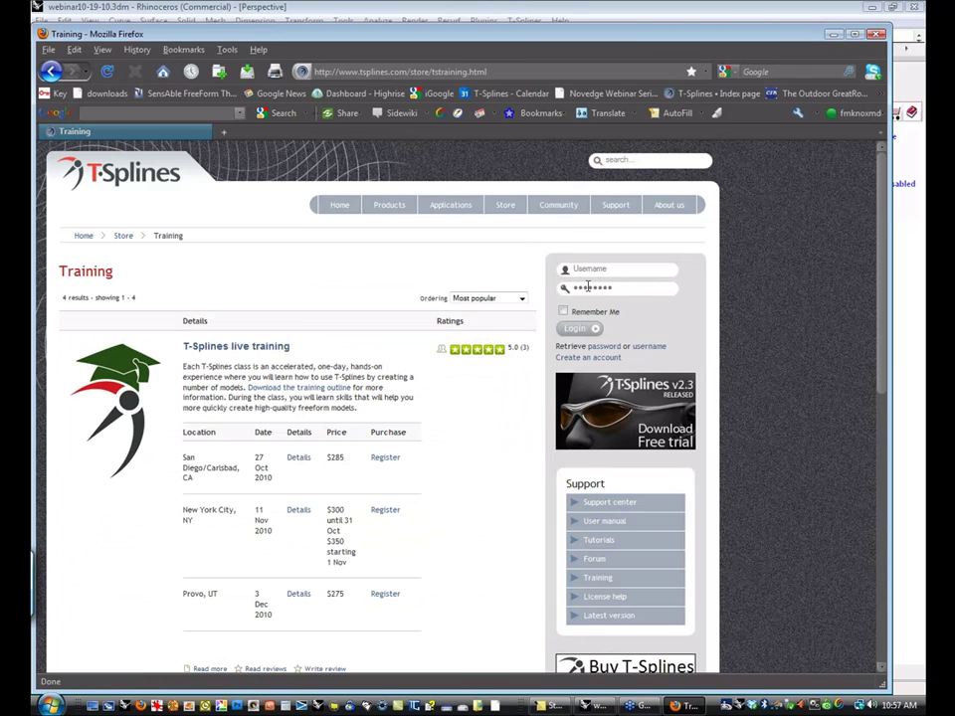
pyautogui.scroll(-1, 431, 457)
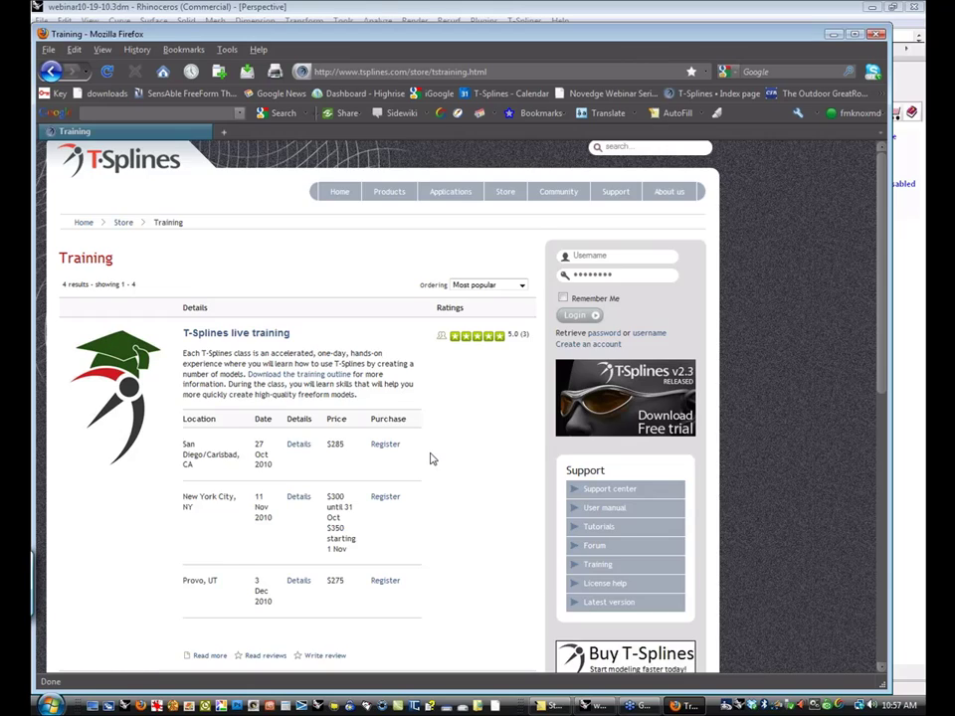
pyautogui.scroll(-2, 233, 375)
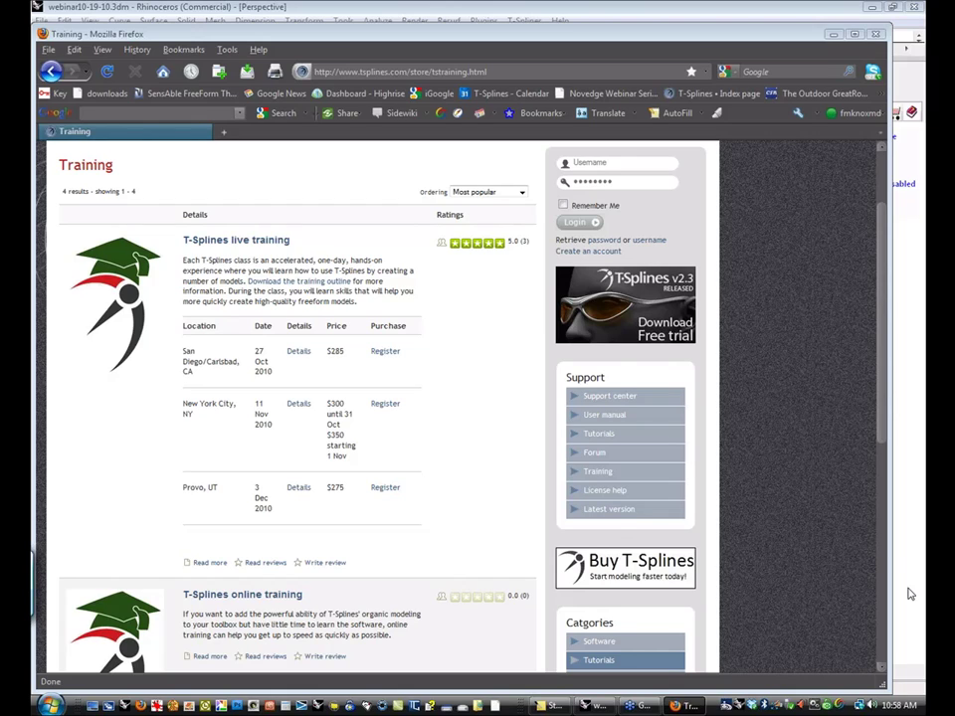
pyautogui.click(908, 594)
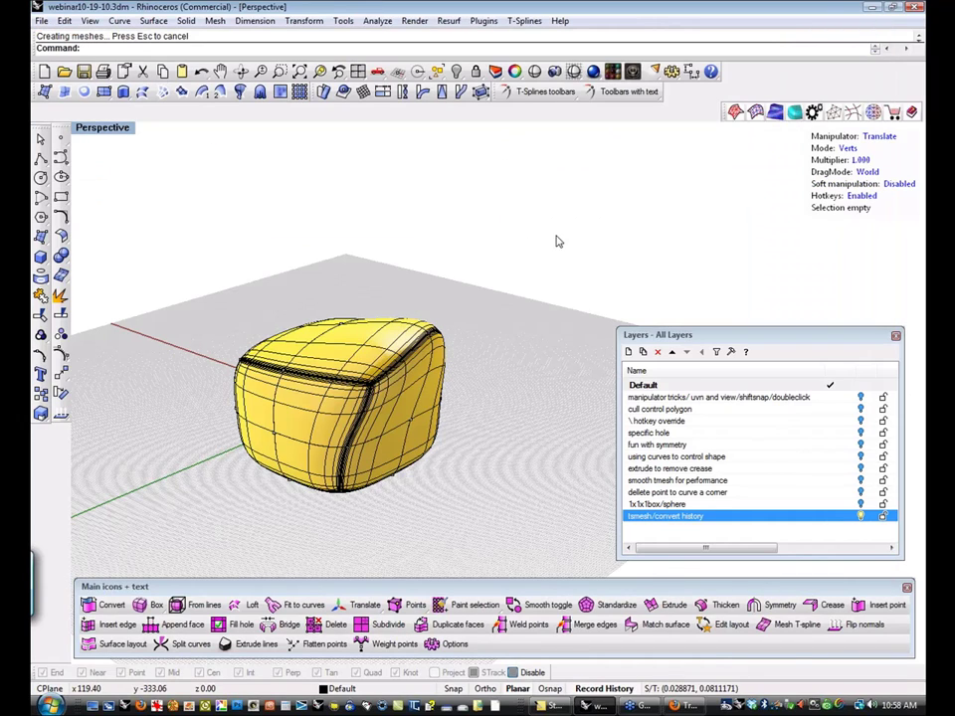
pyautogui.hotkey('alt', 'Tab')
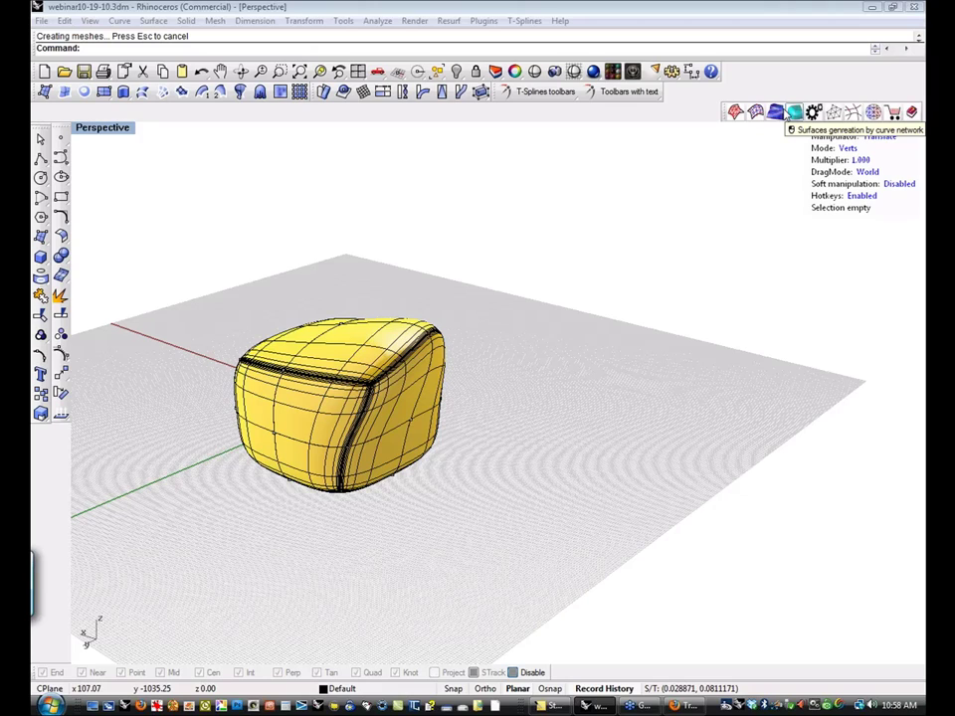
pyautogui.middleClick(467, 243)
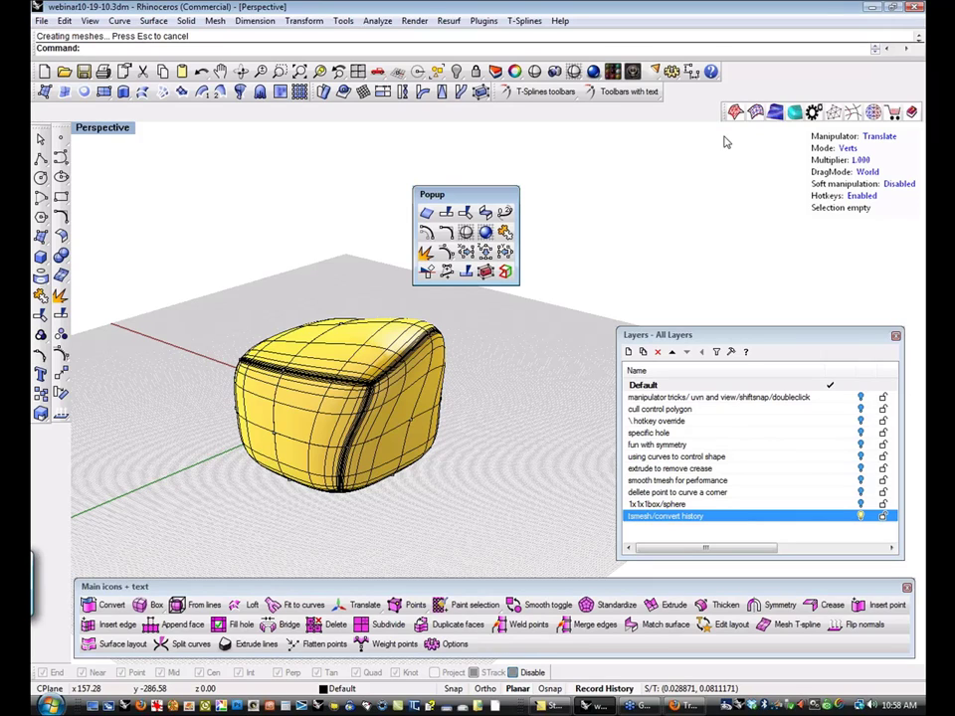
pyautogui.click(721, 329)
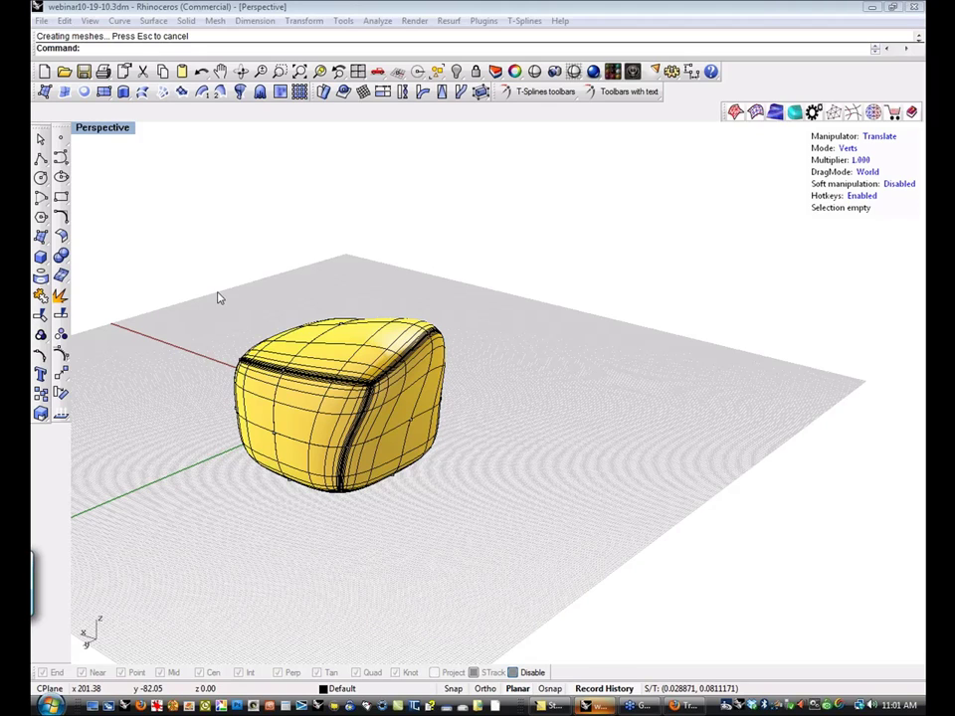
pyautogui.click(265, 191)
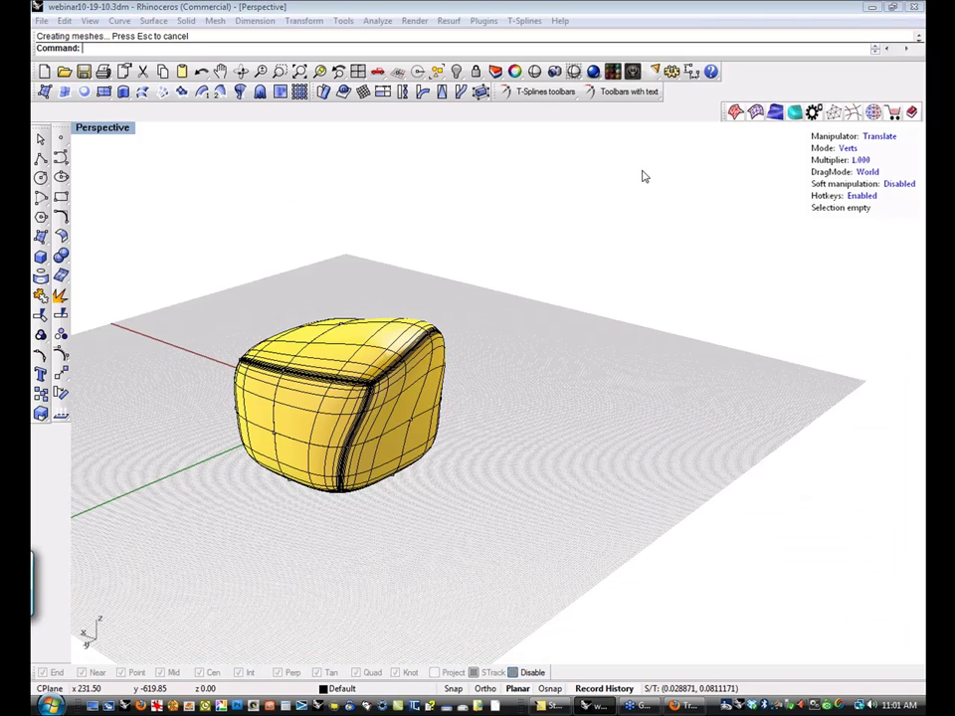
# Inspect the box from several angles using the Shade preview without wires or grid, and exit the preview.
pyautogui.click(494, 422)
pyautogui.keyDown('shift'); pyautogui.moveTo(508, 418); pyautogui.dragTo(608, 384, button='right'); pyautogui.keyUp('shift')
pyautogui.moveTo(569, 380); pyautogui.dragTo(518, 394, button='right')
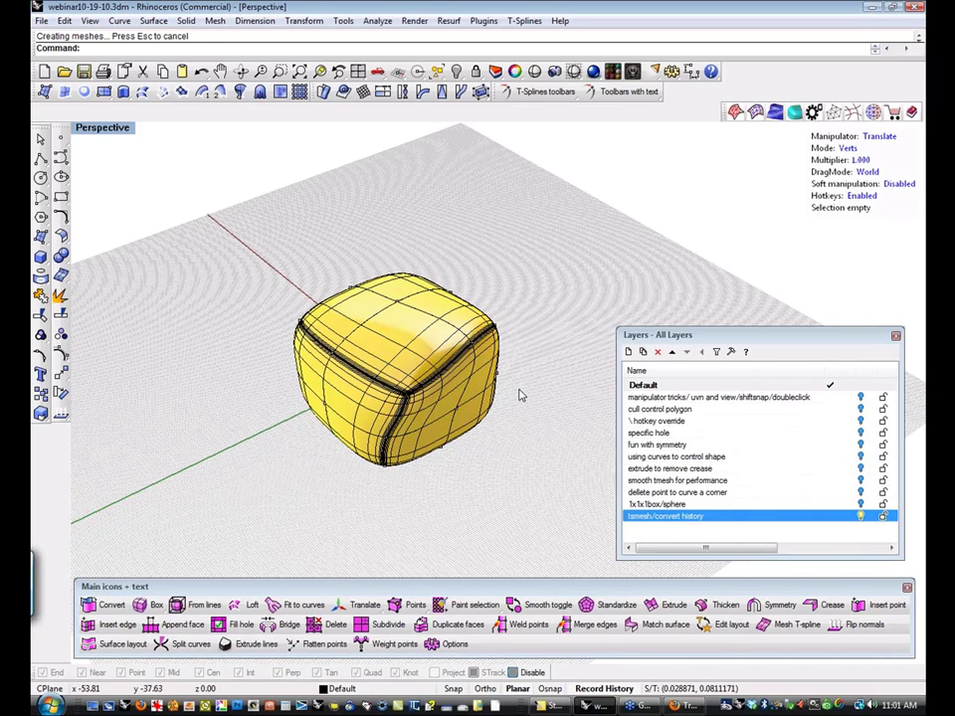
pyautogui.click(536, 74)
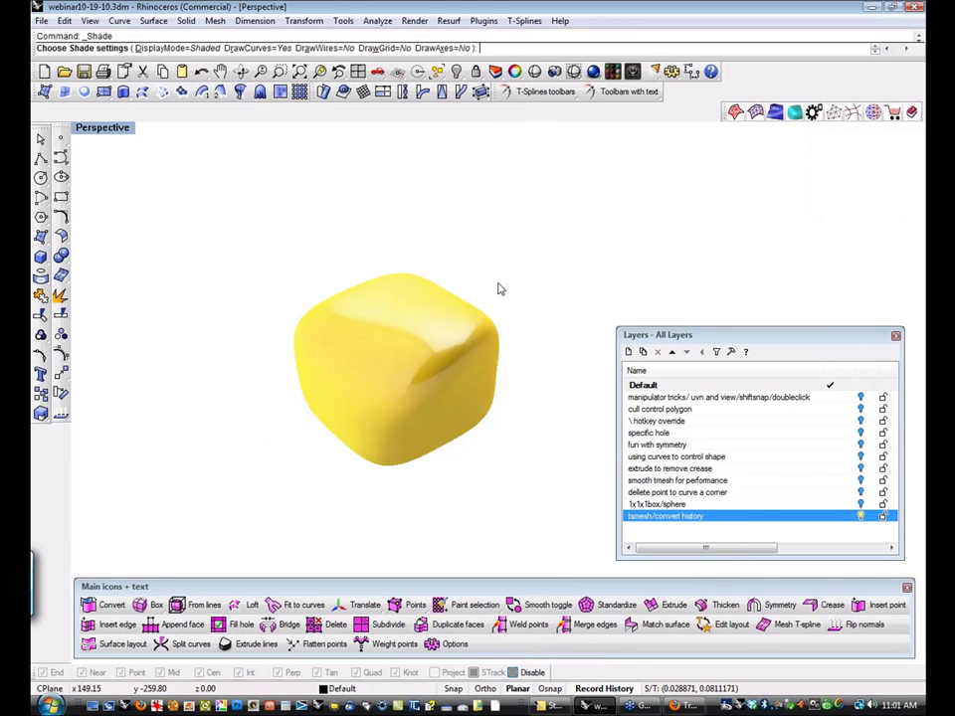
pyautogui.moveTo(501, 287)
pyautogui.mouseDown(button='right')
pyautogui.moveTo(556, 196)
pyautogui.moveTo(489, 259)
pyautogui.moveTo(527, 285)
pyautogui.mouseUp(button='right')
pyautogui.press('Escape')
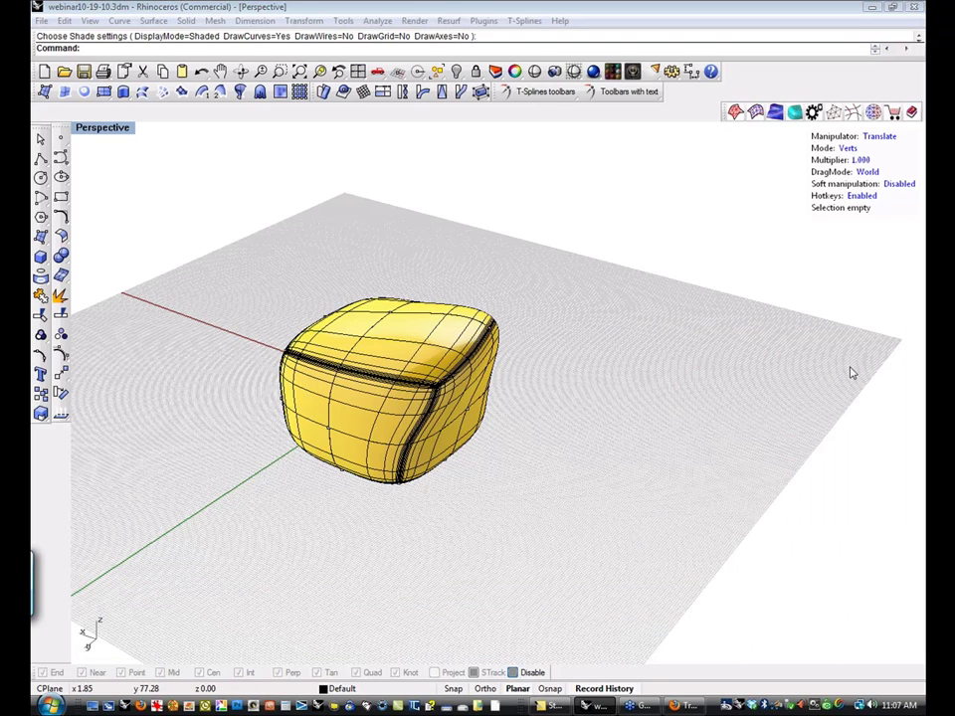
# Select the converted polysurface with the SelPolysrf command and delete it, leaving the T-spline box.
pyautogui.click(430, 368)
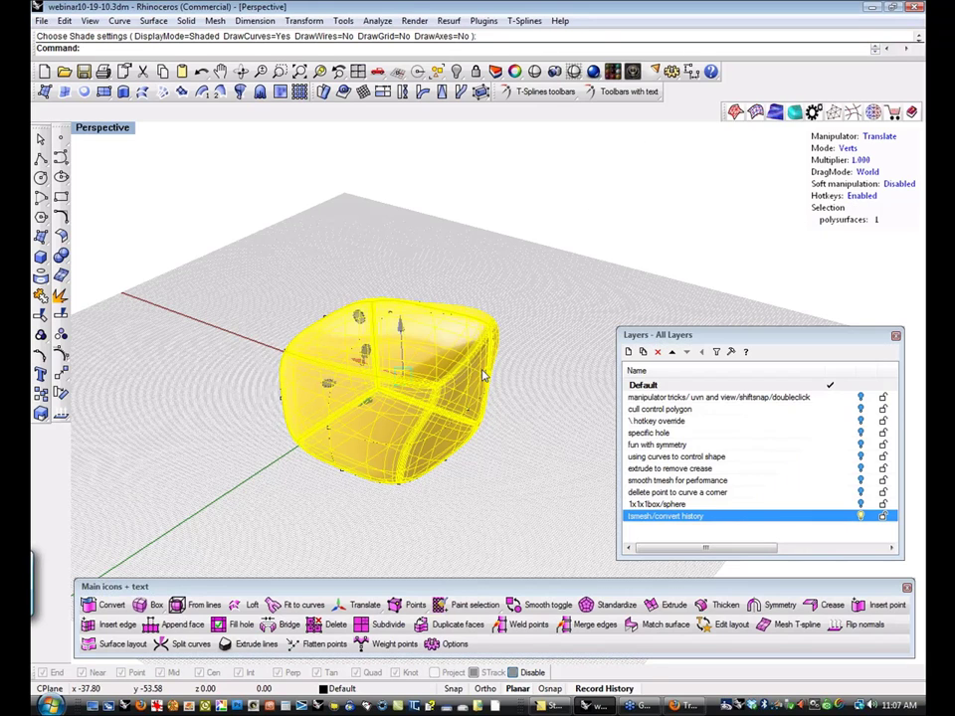
pyautogui.click(534, 366)
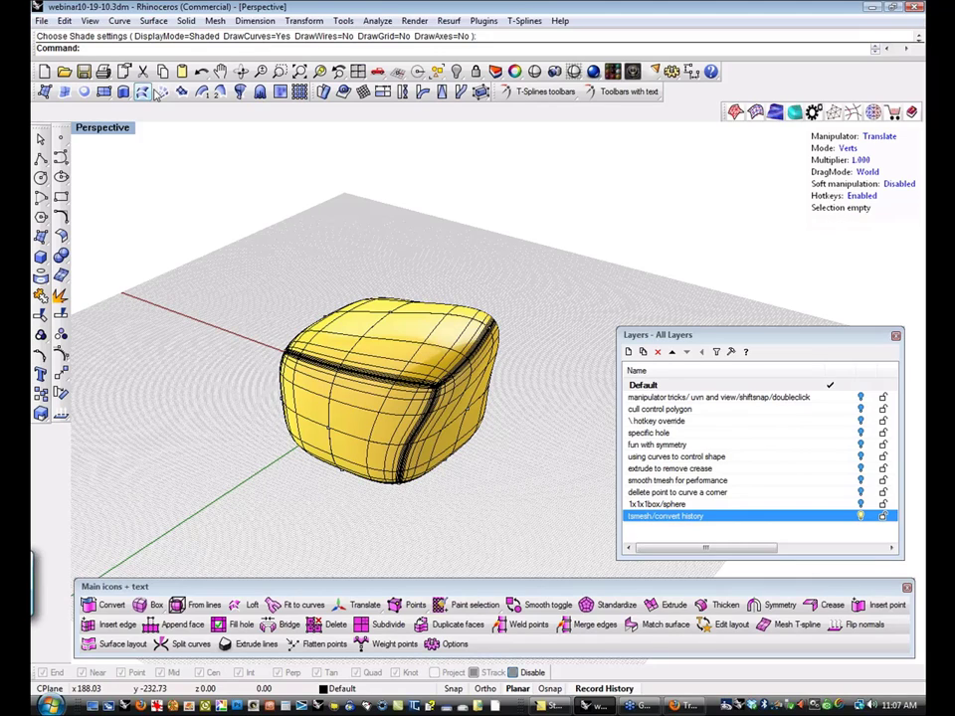
pyautogui.write('S')
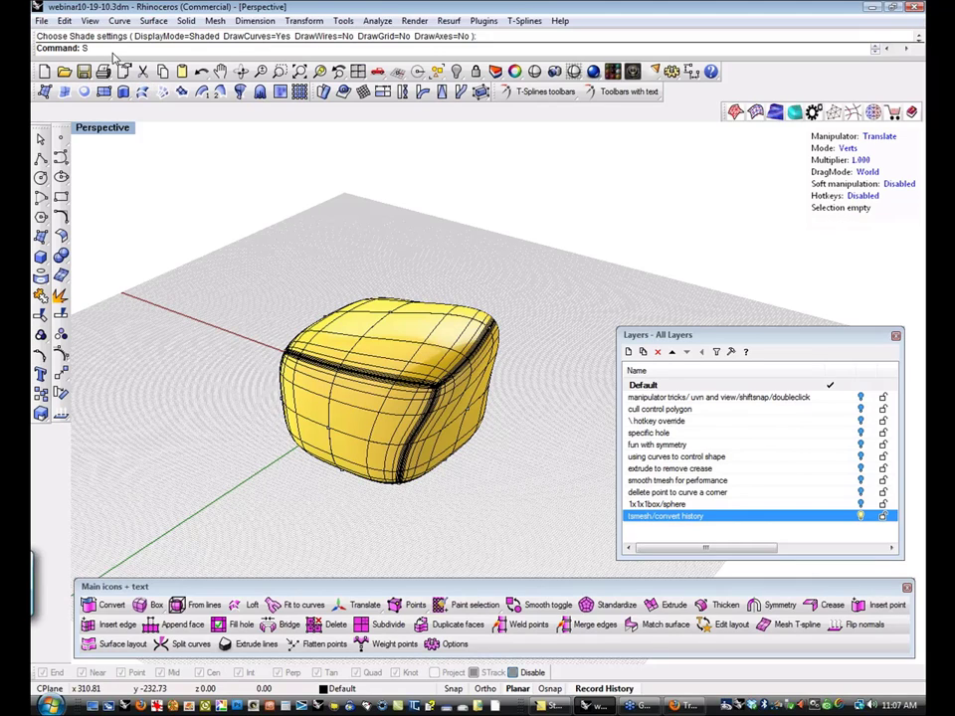
pyautogui.write('elPolysrf')
pyautogui.press('Return')
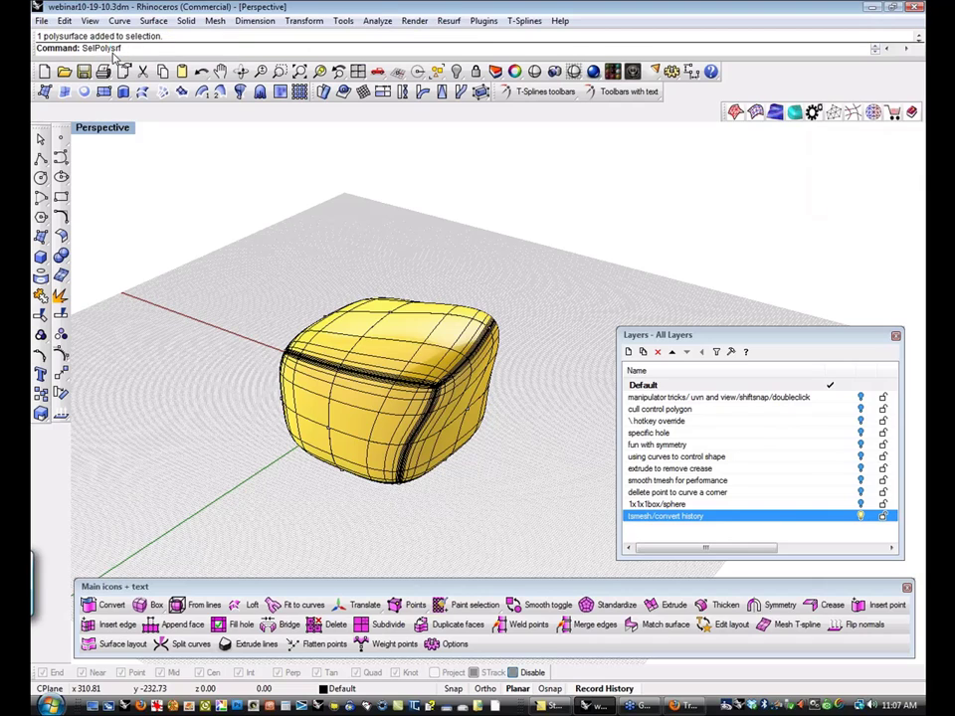
pyautogui.press('Delete')
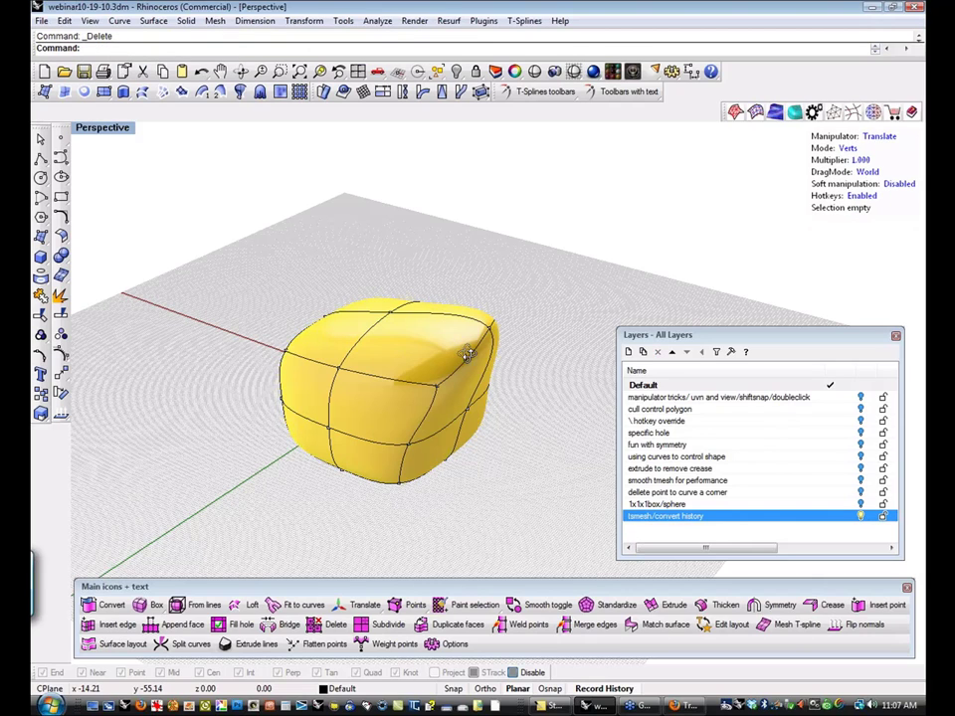
# Select the T-spline vertex midway along the box's slanted upper side edge and set the manipulator's drag mode to UVN.
pyautogui.moveTo(350, 265); pyautogui.dragTo(471, 382, button='right')
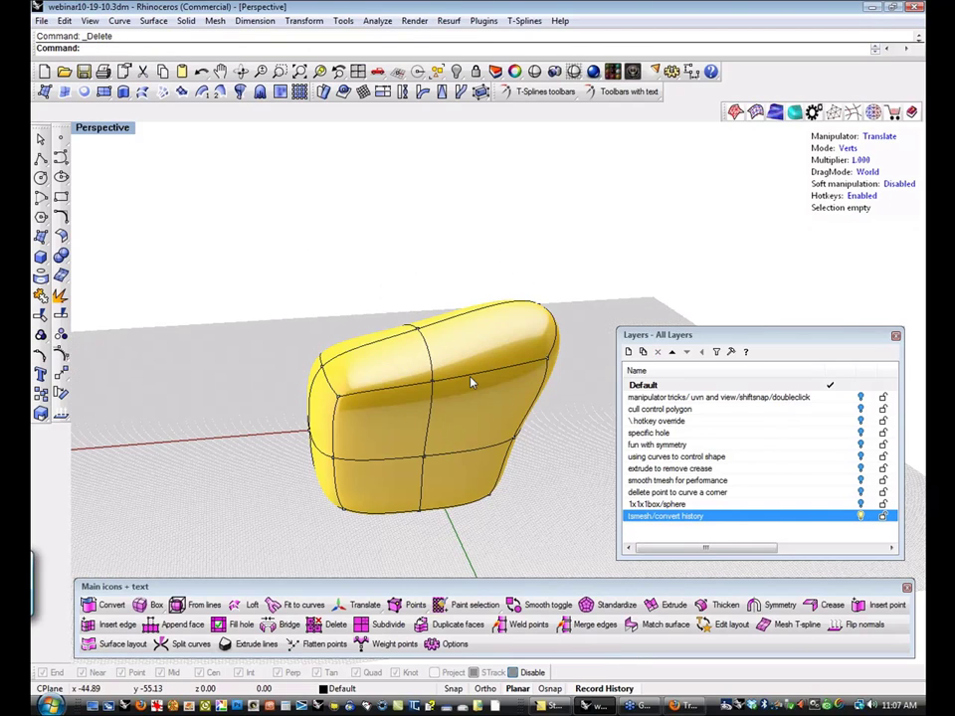
pyautogui.click(432, 380)
pyautogui.moveTo(496, 287); pyautogui.dragTo(673, 244, button='right')
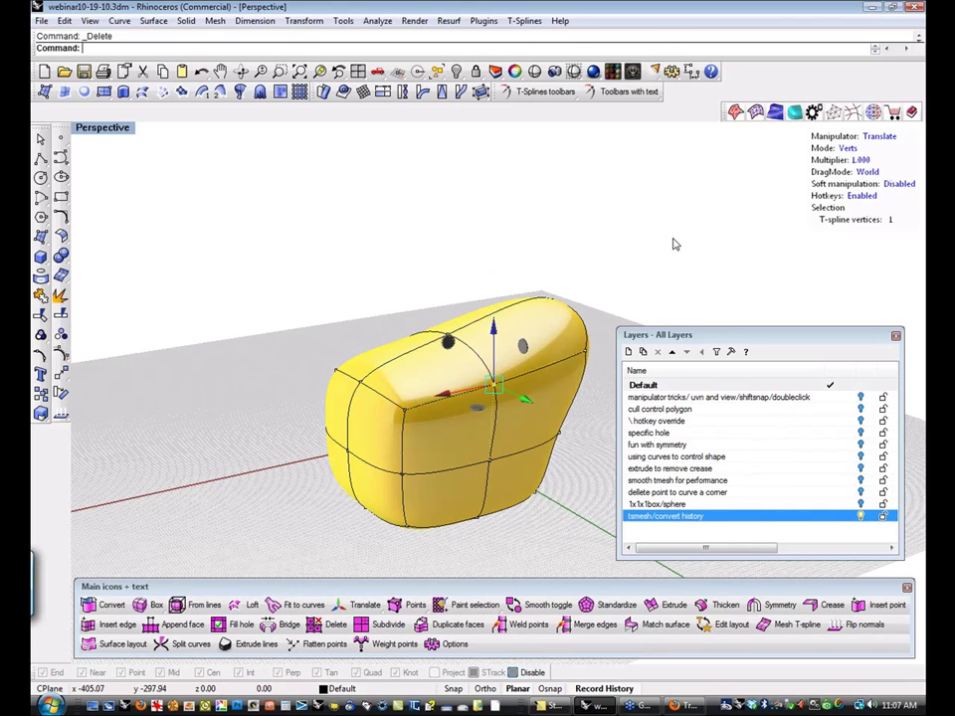
pyautogui.click(867, 172)
pyautogui.click(868, 172)
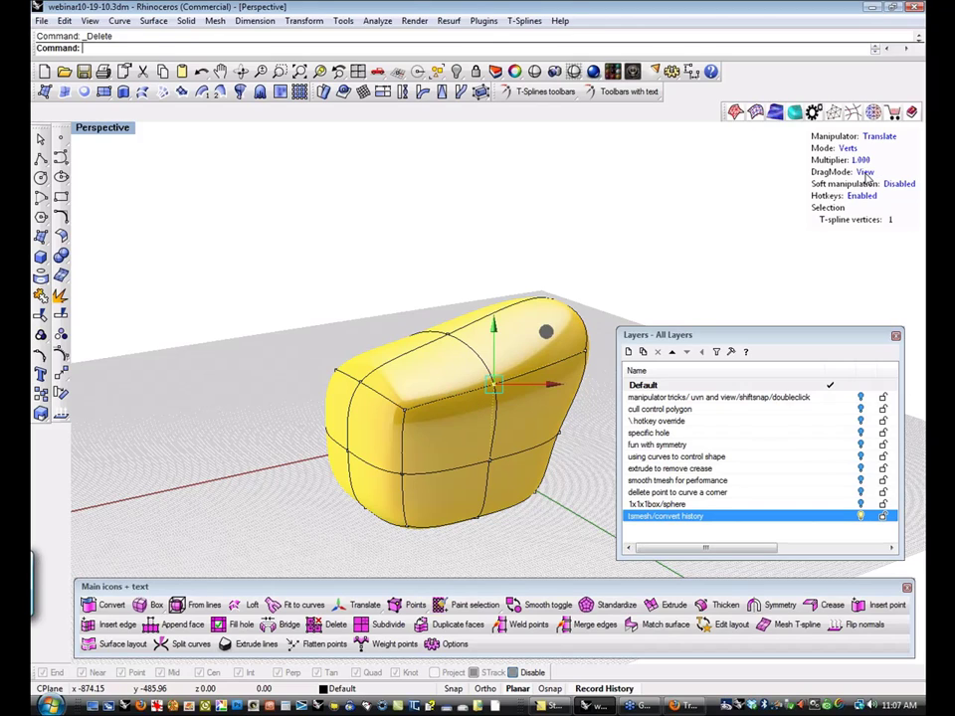
# Pull the selected edge vertex slightly outward along its surface normal and select the neighbouring vertex at the edge's raised end.
pyautogui.moveTo(575, 304); pyautogui.dragTo(593, 326, button='right')
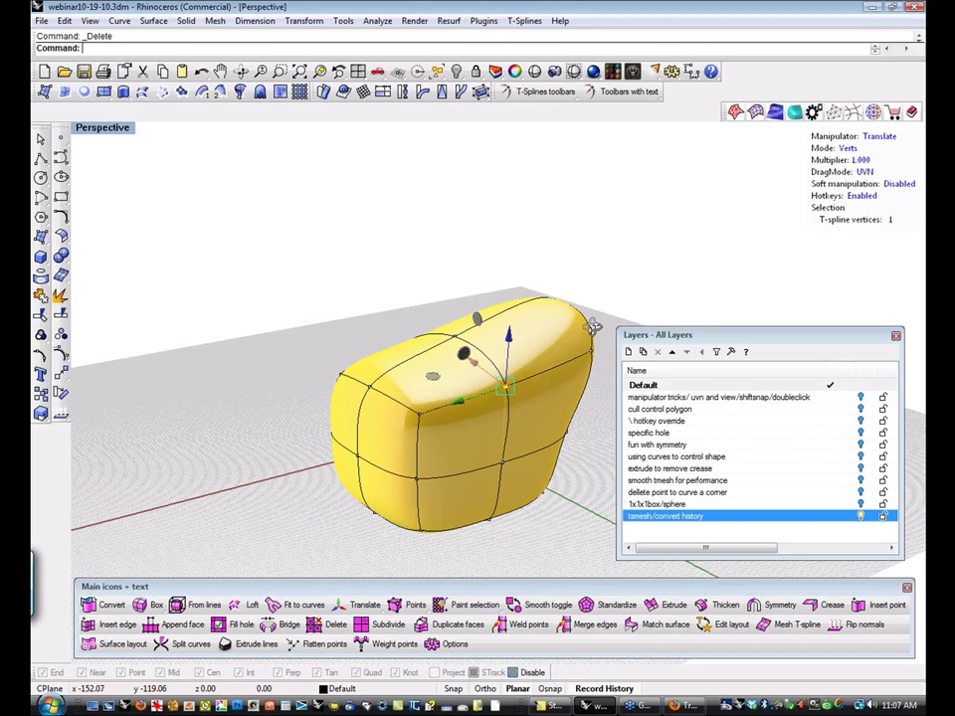
pyautogui.scroll(4, 592, 326)
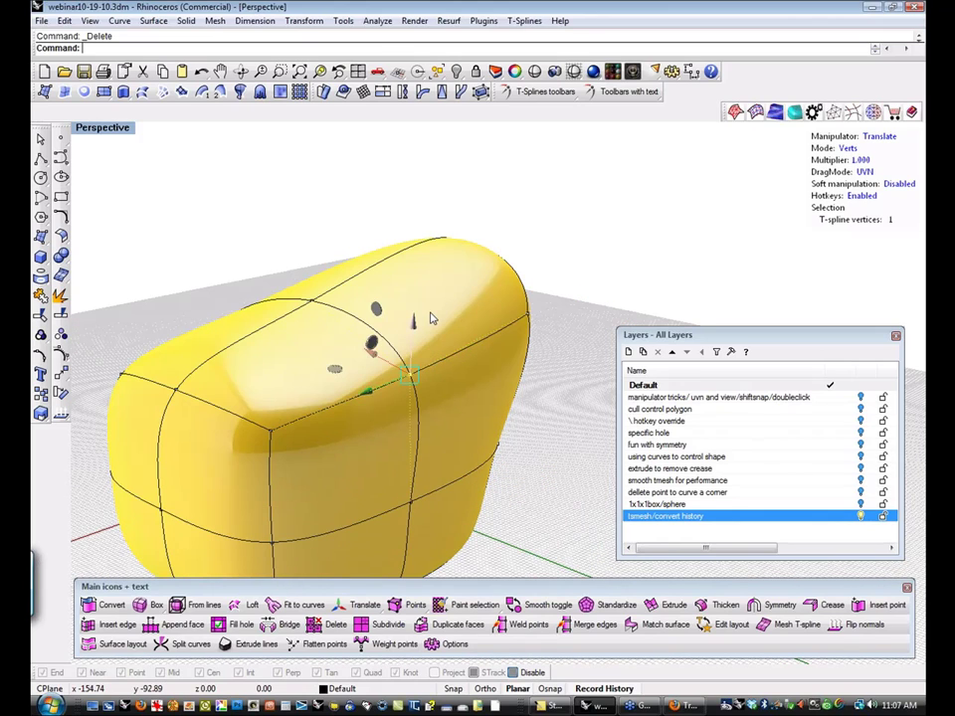
pyautogui.moveTo(417, 317); pyautogui.dragTo(417, 302)
pyautogui.click(529, 315)
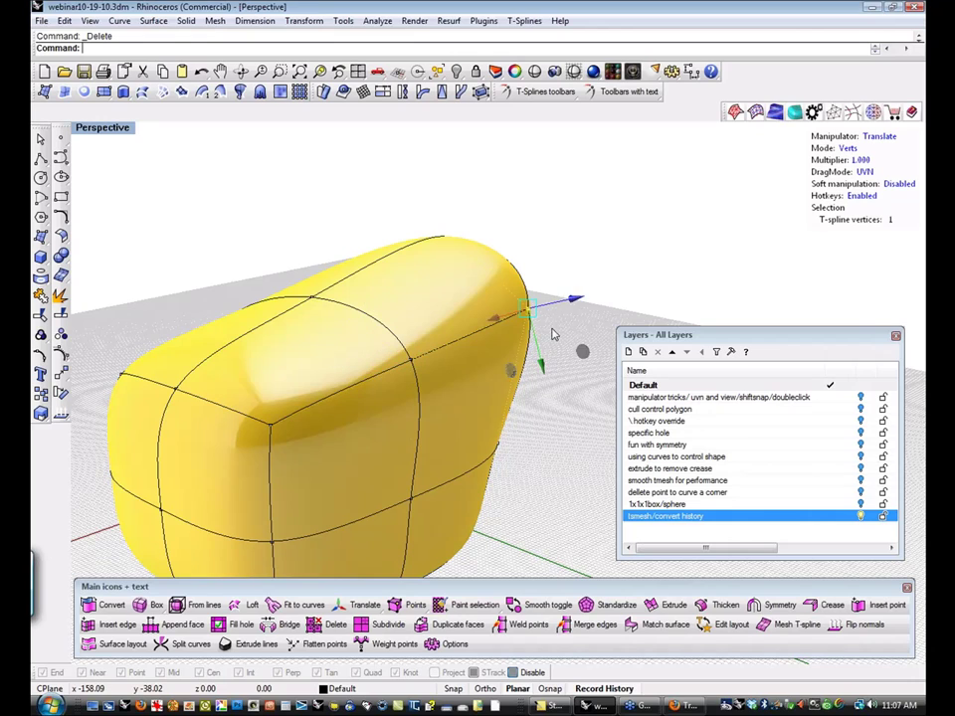
# Pull the selected vertex at the slanted edge's raised end slightly outward along its surface normal.
pyautogui.keyDown('shift'); pyautogui.moveTo(504, 348); pyautogui.dragTo(438, 350, button='right'); pyautogui.keyUp('shift')
pyautogui.moveTo(509, 304); pyautogui.dragTo(536, 297)
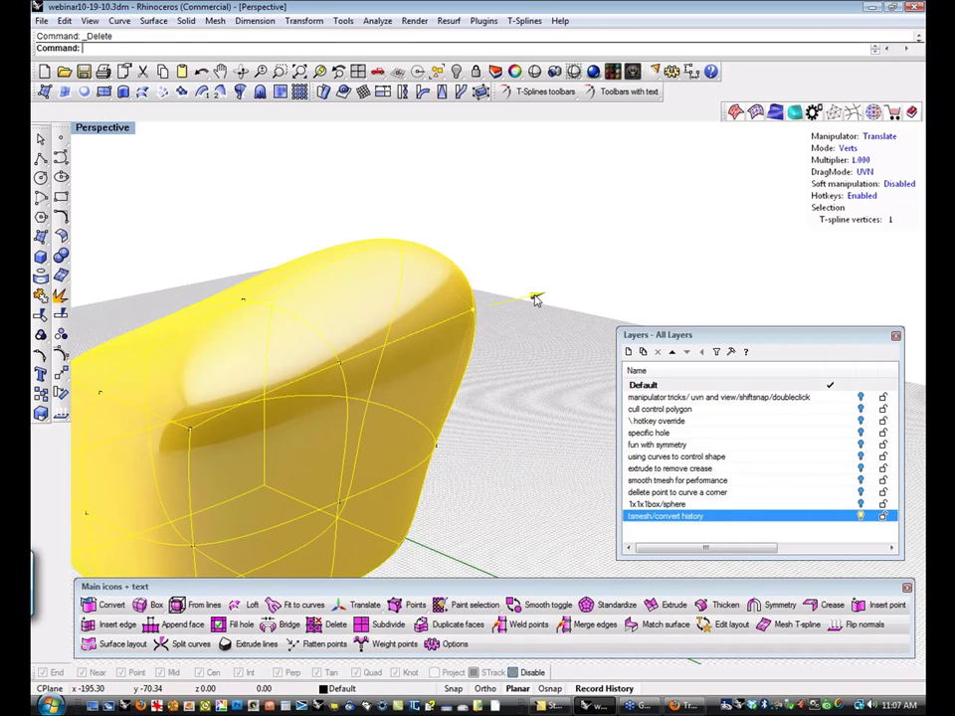
pyautogui.moveTo(535, 300)
pyautogui.mouseDown(button='right')
pyautogui.moveTo(533, 330)
pyautogui.moveTo(548, 305)
pyautogui.mouseUp(button='right')
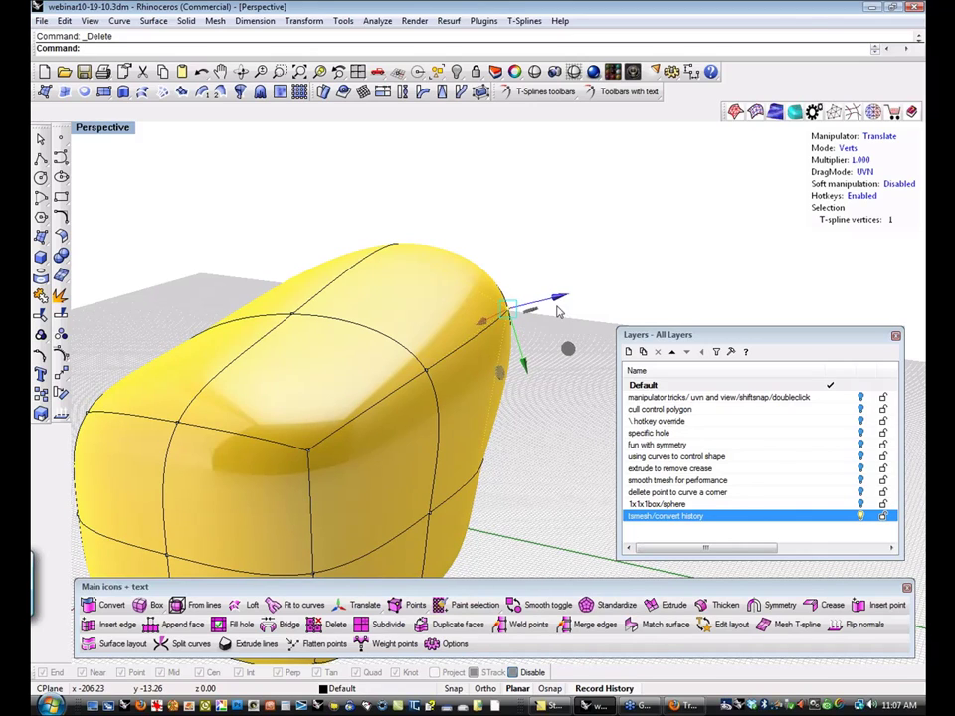
# Select the side edge's middle vertex, the top centre vertex, the end edge's middle vertex and the corner vertex in turn to compare their UVN axes.
pyautogui.click(426, 372)
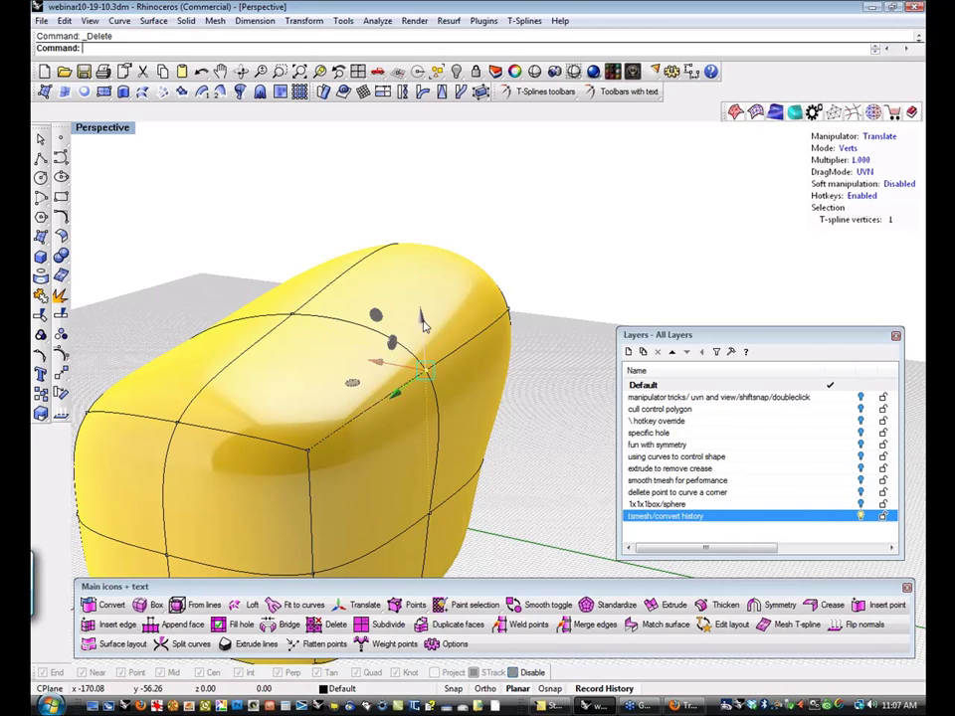
pyautogui.click(292, 316)
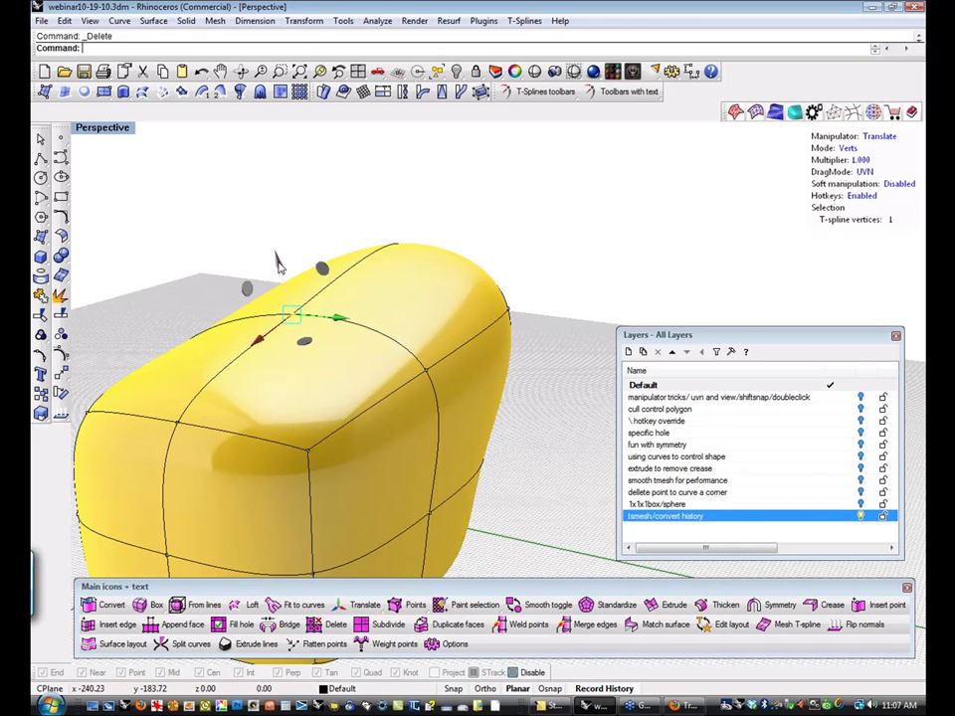
pyautogui.click(179, 421)
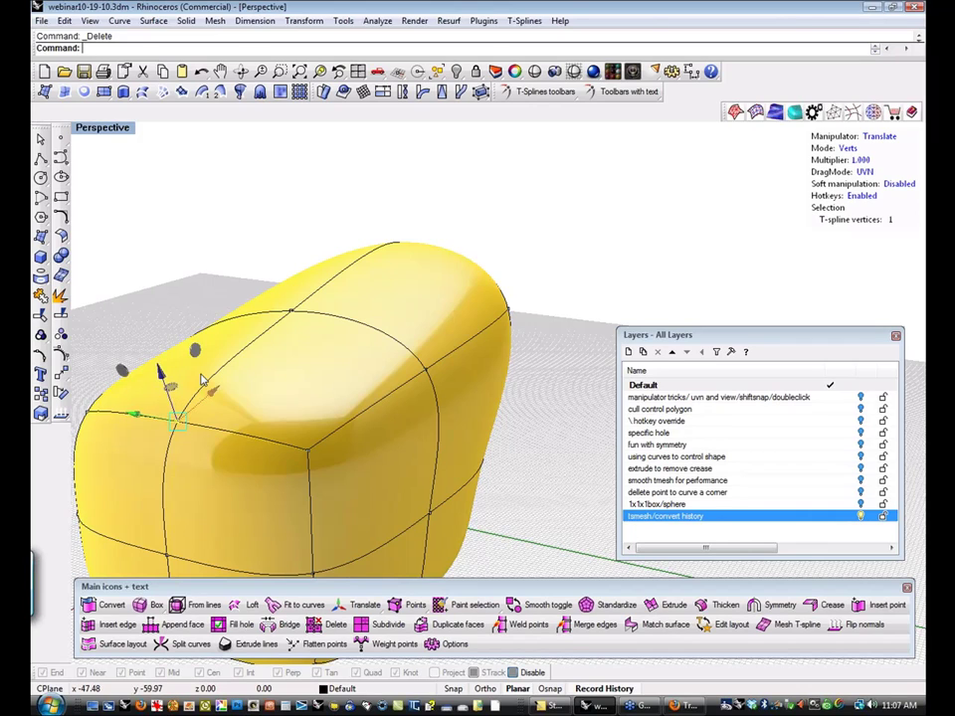
pyautogui.click(308, 453)
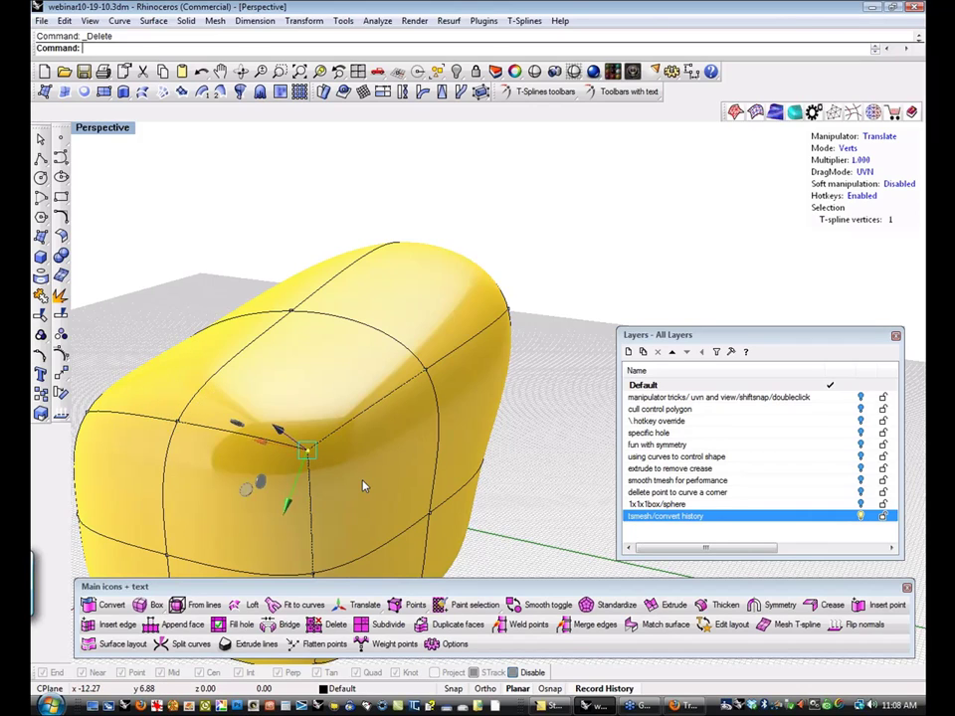
# Pull a middle vertex on the box's upper rim slightly outward along its surface normal and clear the selection.
pyautogui.moveTo(405, 481); pyautogui.dragTo(462, 445, button='right')
pyautogui.click(279, 360)
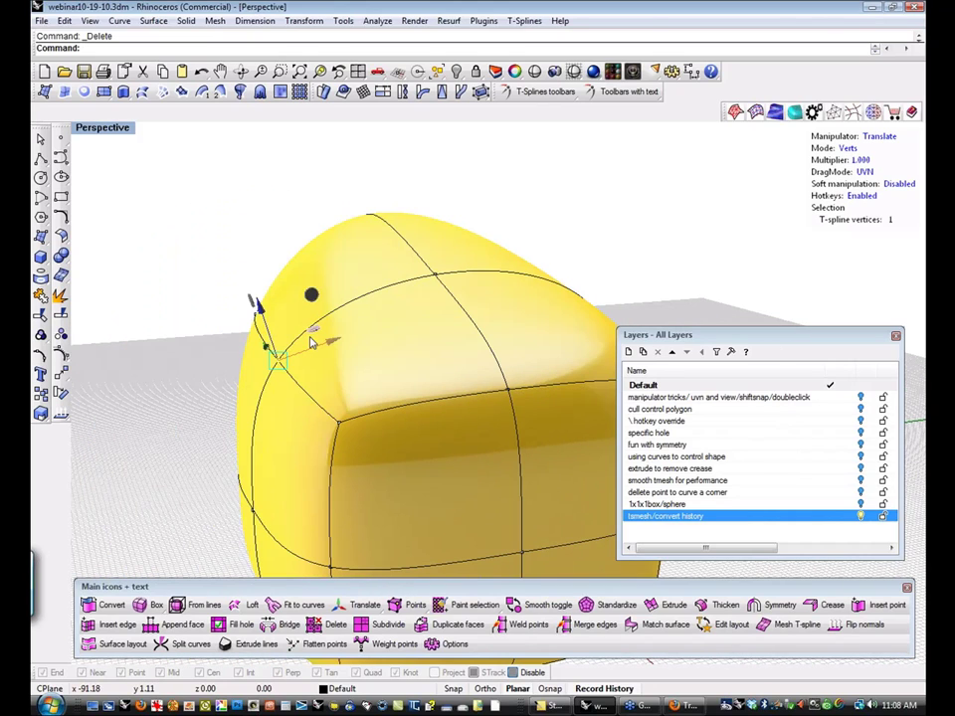
pyautogui.moveTo(261, 307); pyautogui.dragTo(248, 279)
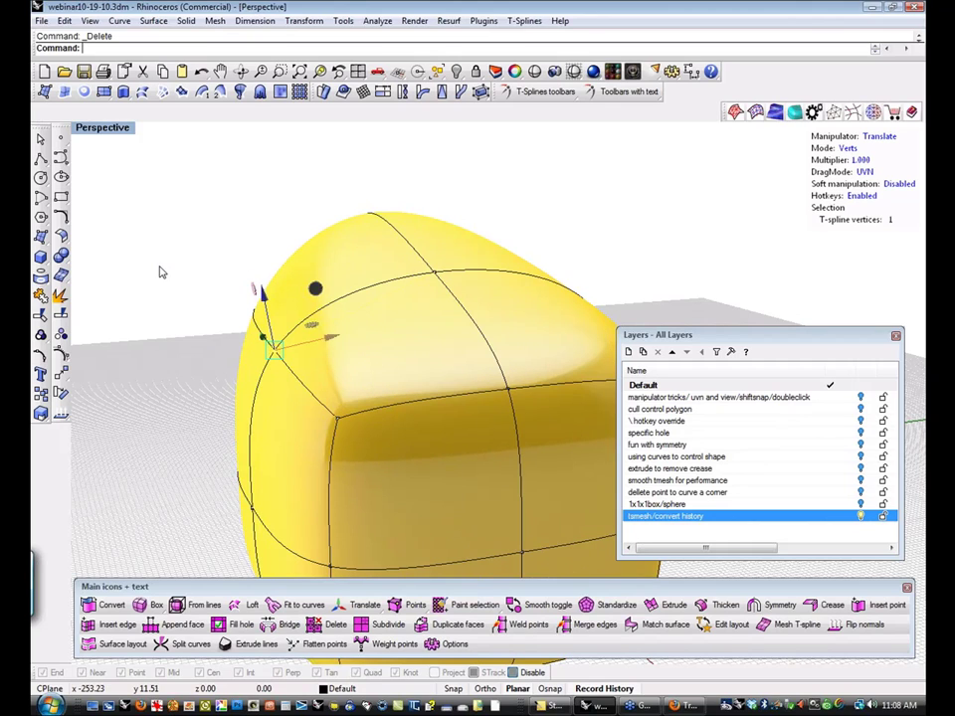
pyautogui.click(161, 270)
pyautogui.scroll(-3, 259, 319)
pyautogui.moveTo(258, 318); pyautogui.dragTo(199, 319, button='right')
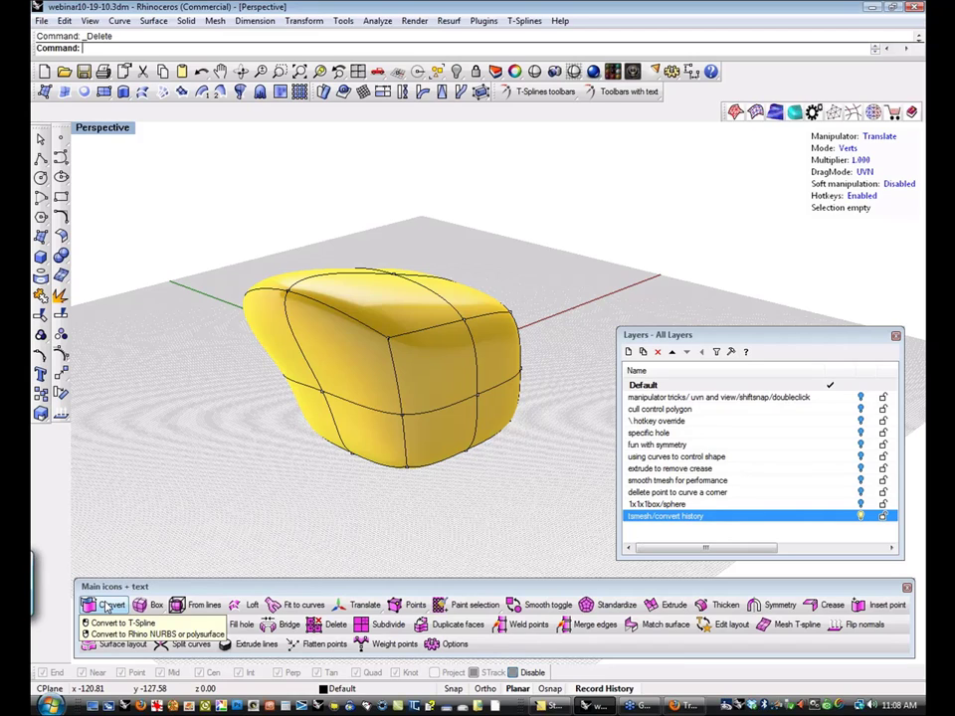
# Convert the T-spline box to a Rhino NURBS polysurface, keeping the T-spline original.
pyautogui.rightClick(106, 605)
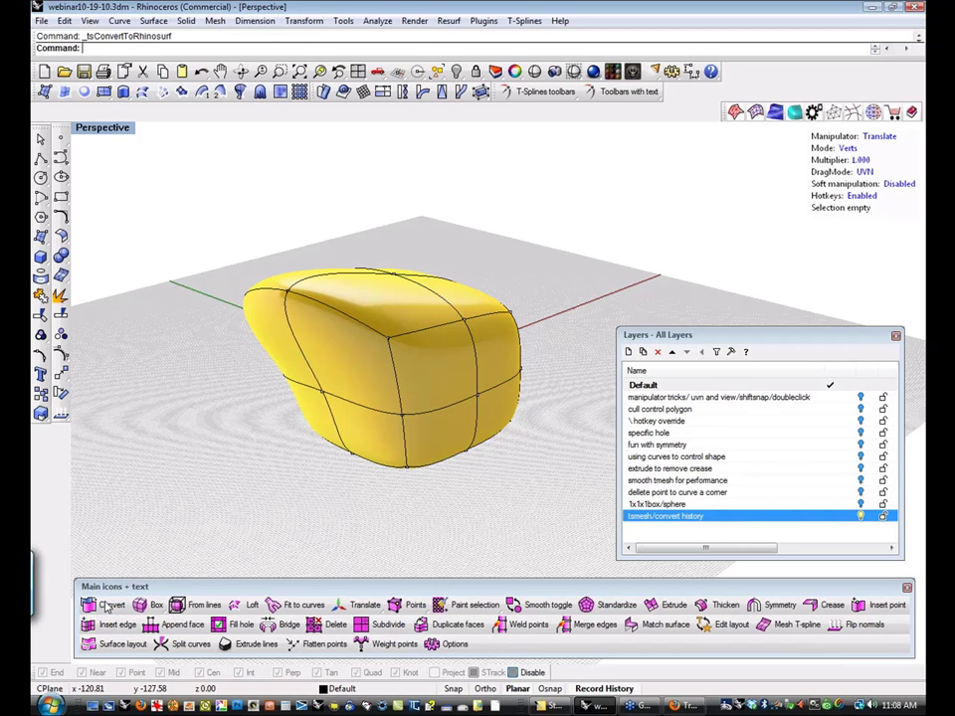
pyautogui.click(341, 347)
pyautogui.press('Return')
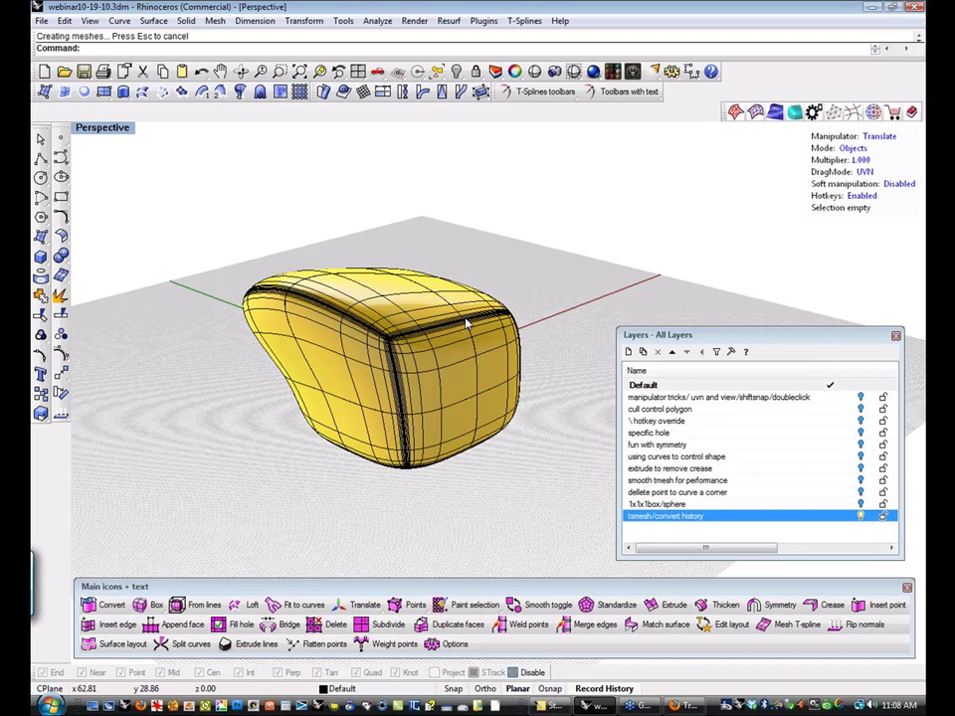
pyautogui.click(495, 333)
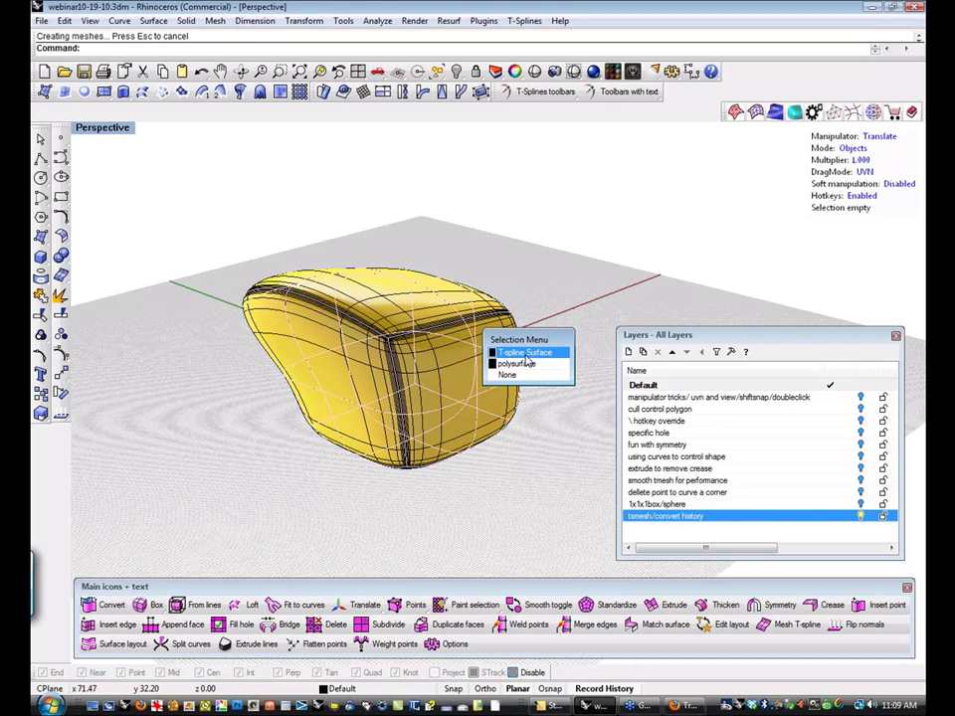
pyautogui.click(525, 353)
pyautogui.click(531, 316)
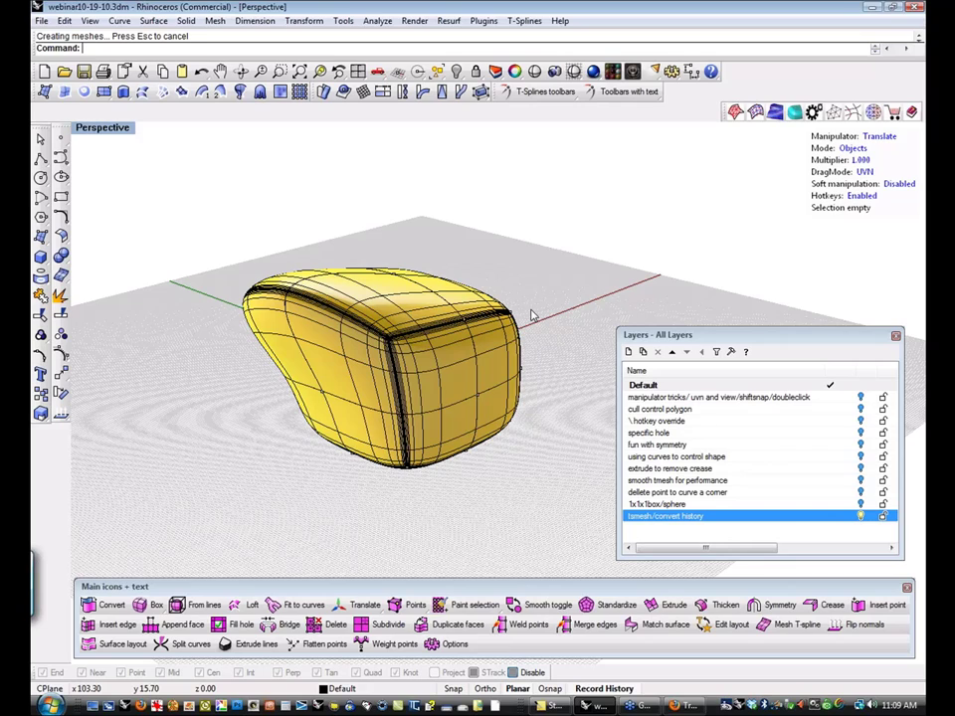
# In vertex selection mode, pull the T-spline vertex midway along the short upper edge outward along its surface normal and clear the selection.
pyautogui.press('s')
pyautogui.press('a')
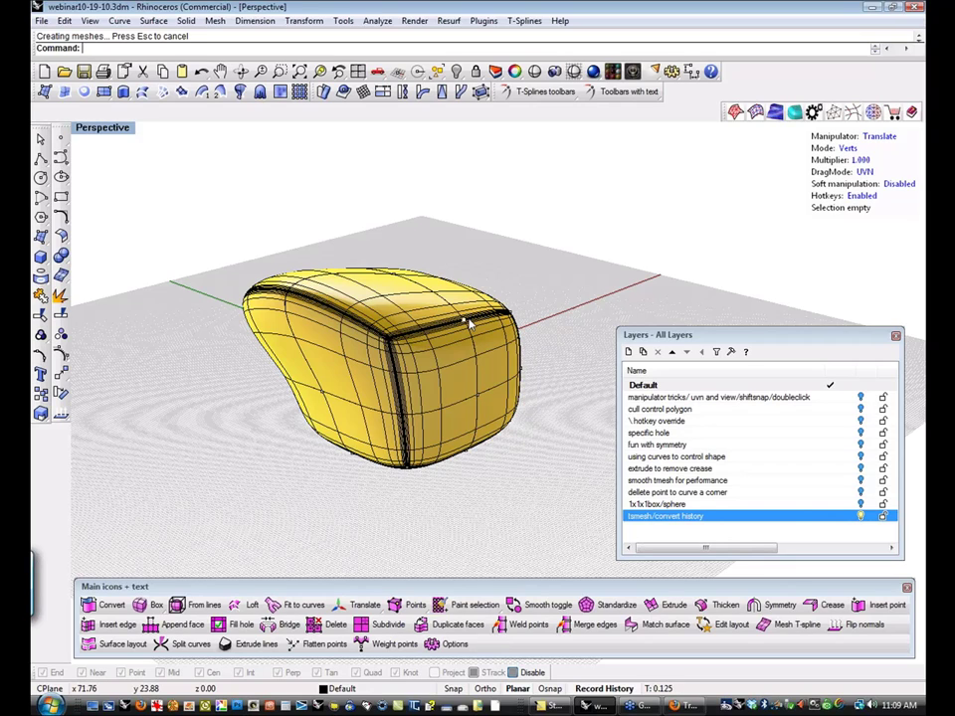
pyautogui.click(468, 322)
pyautogui.click(507, 354)
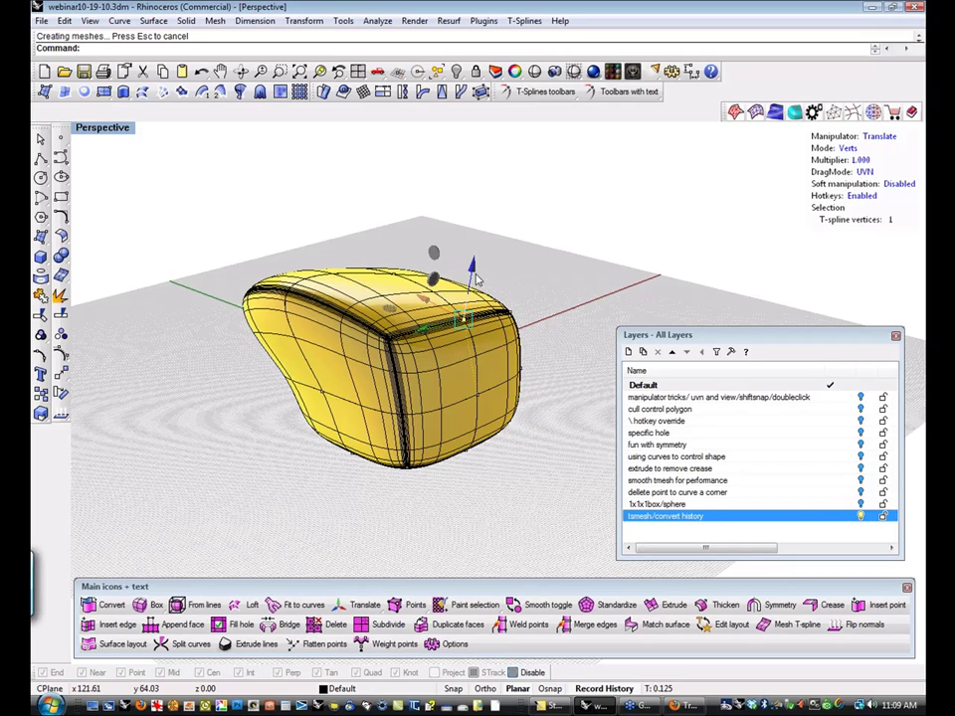
pyautogui.moveTo(476, 270); pyautogui.dragTo(527, 228)
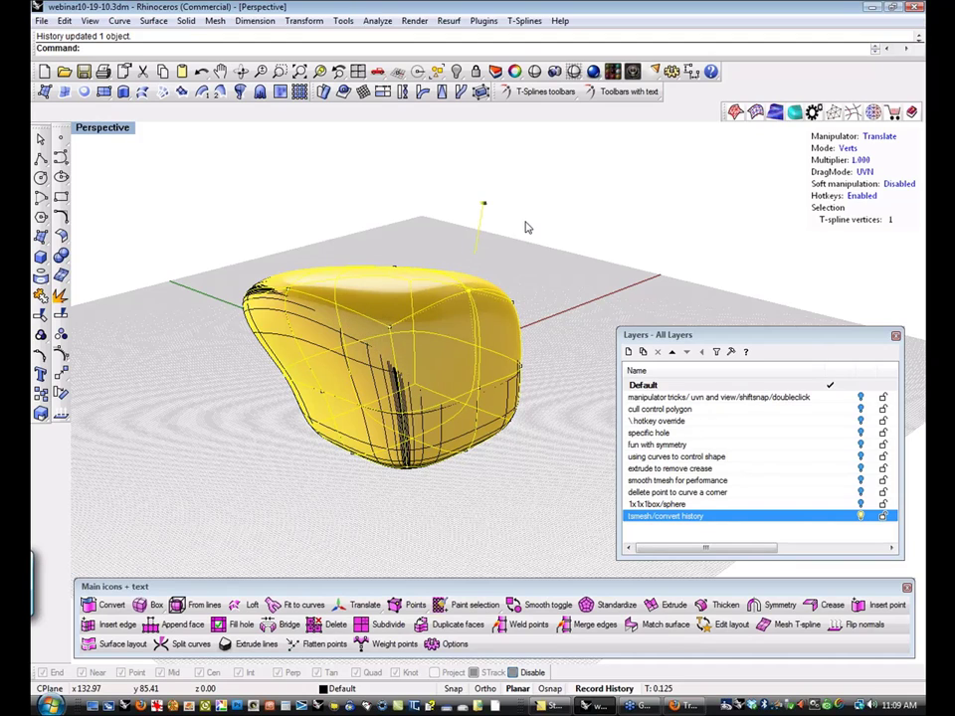
pyautogui.click(527, 228)
pyautogui.click(474, 309)
pyautogui.click(534, 313)
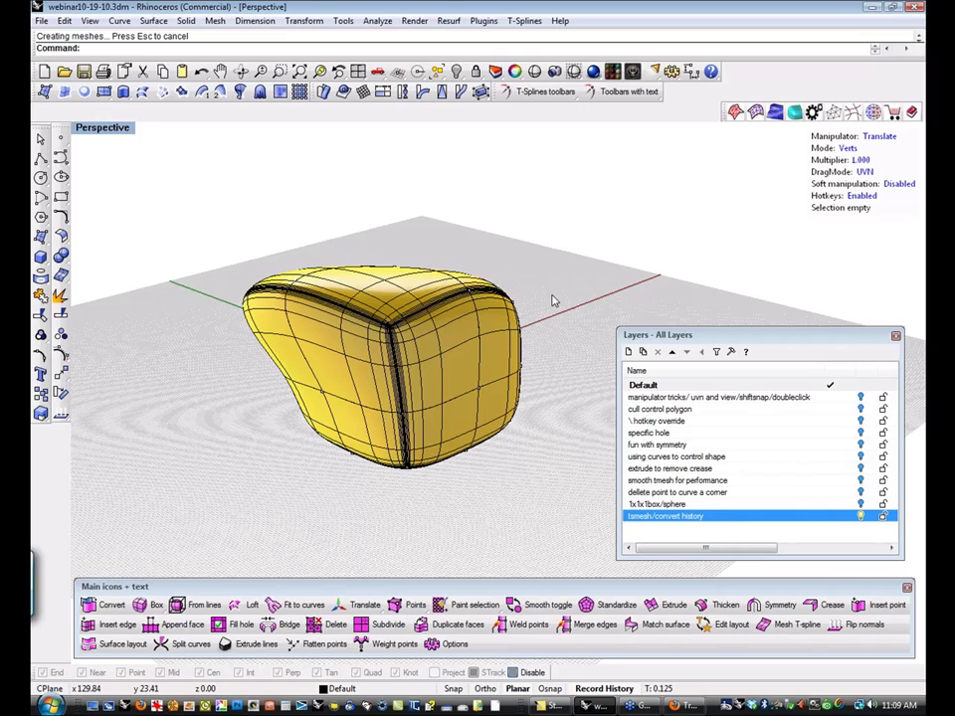
# Select the converted polysurface with the SelPolysrf command and move it clear of the T-spline box, accepting that its history is broken.
pyautogui.keyDown('shift'); pyautogui.moveTo(518, 300); pyautogui.dragTo(518, 336, button='right'); pyautogui.keyUp('shift')
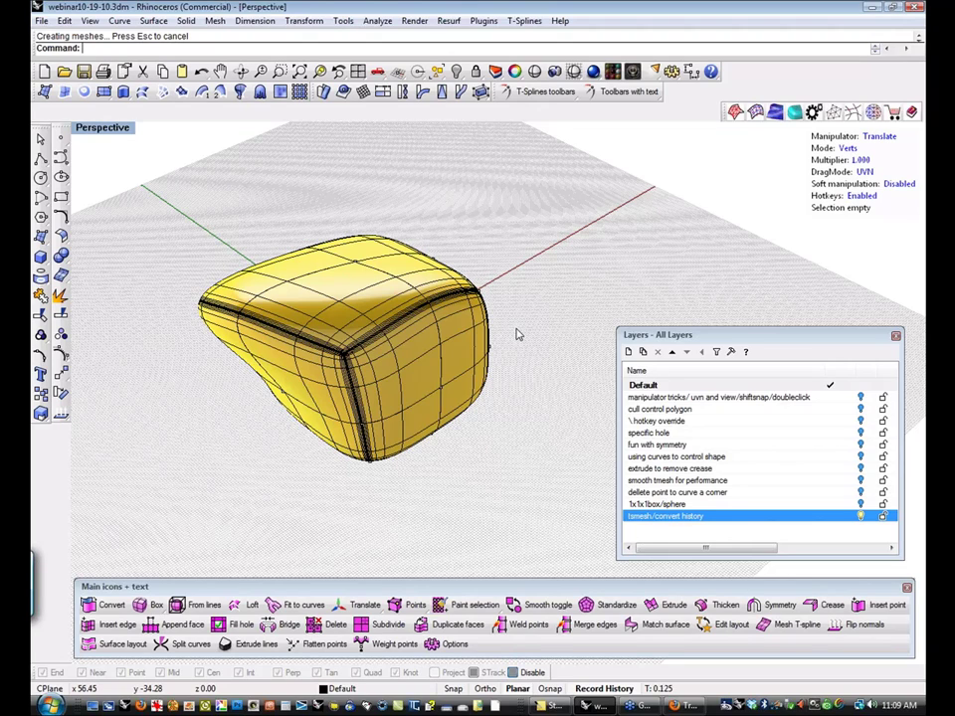
pyautogui.write('Sel')
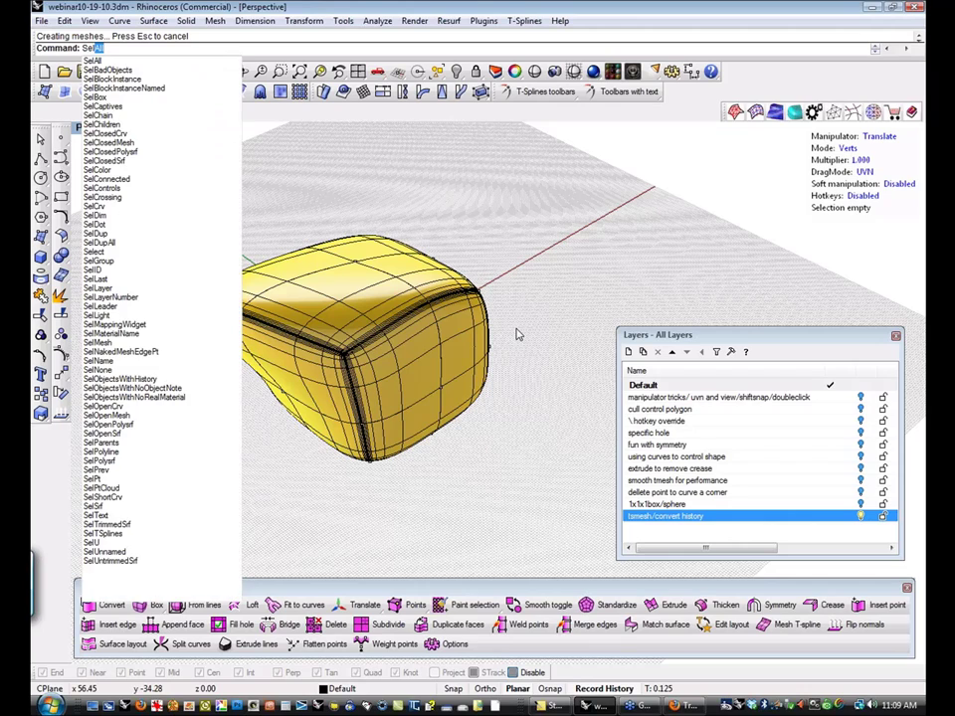
pyautogui.write('Mes')
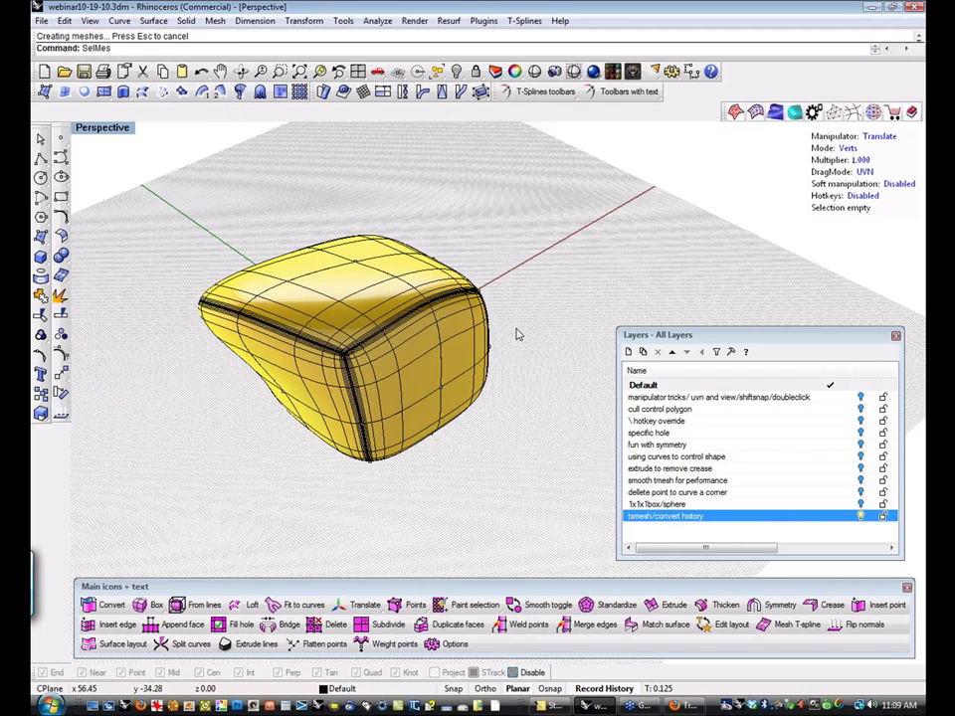
pyautogui.press('BackSpace')
pyautogui.press('BackSpace')
pyautogui.press('BackSpace')
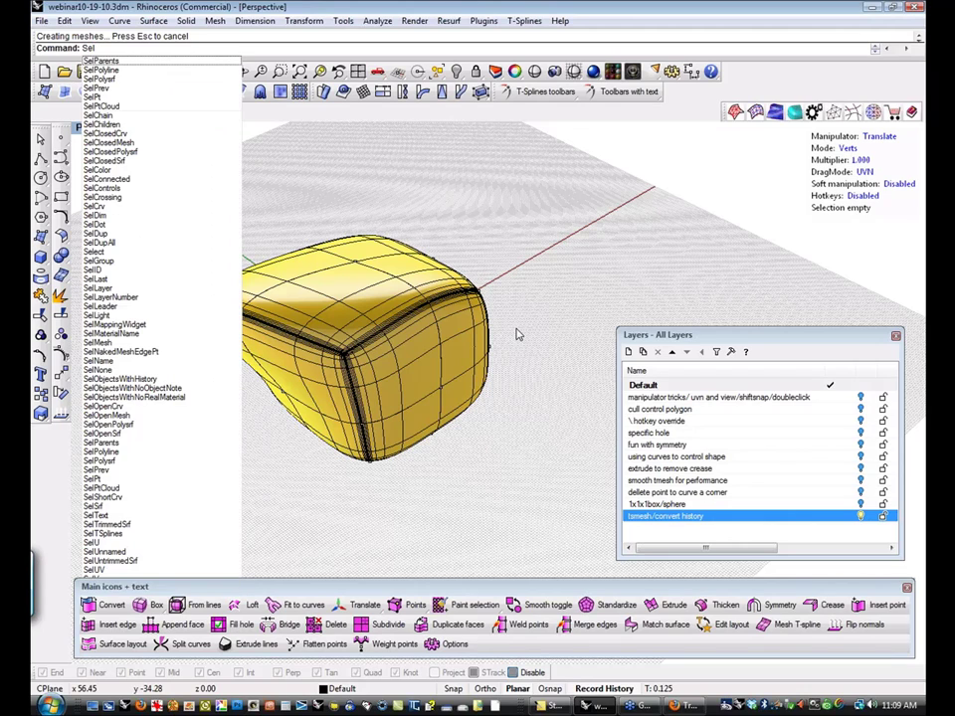
pyautogui.write('Polysrf')
pyautogui.press('Return')
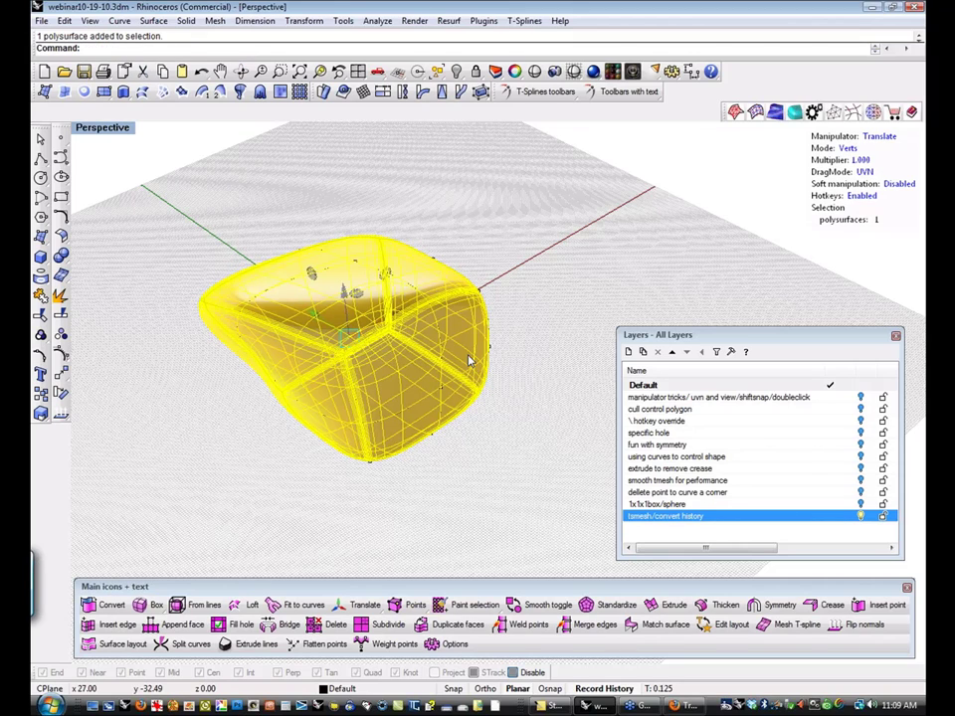
pyautogui.moveTo(367, 335); pyautogui.dragTo(199, 457)
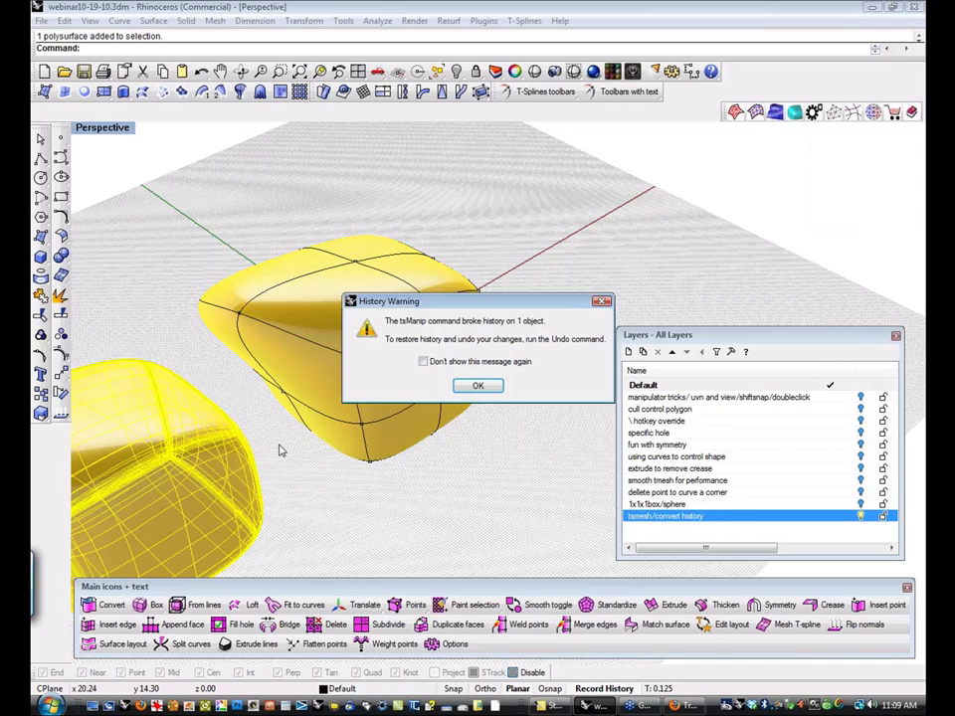
pyautogui.press('Return')
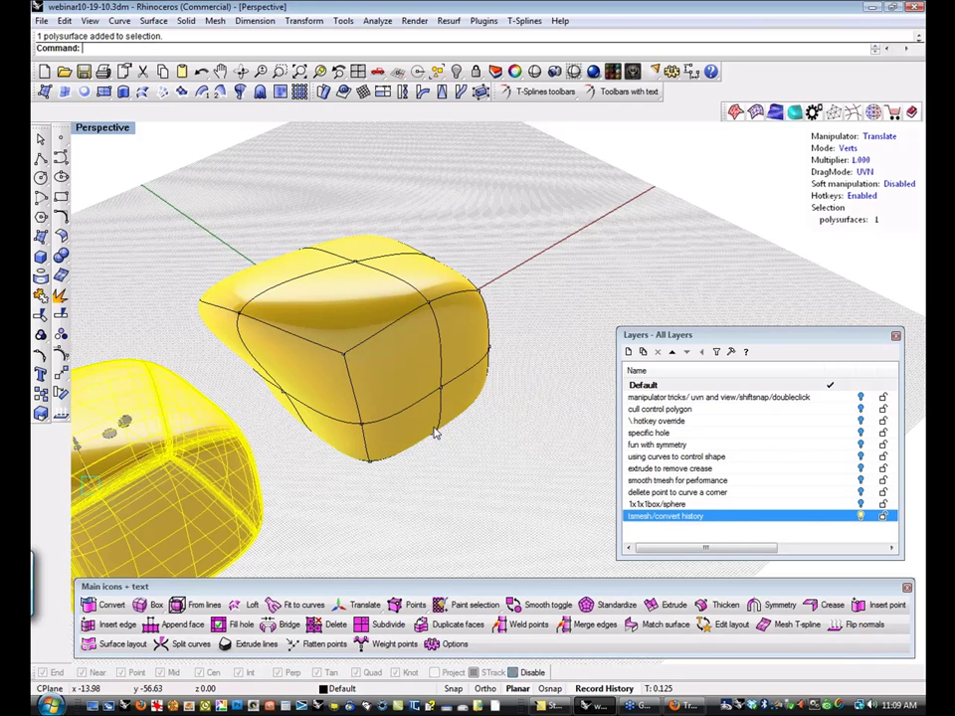
pyautogui.scroll(-3, 435, 433)
pyautogui.click(472, 428)
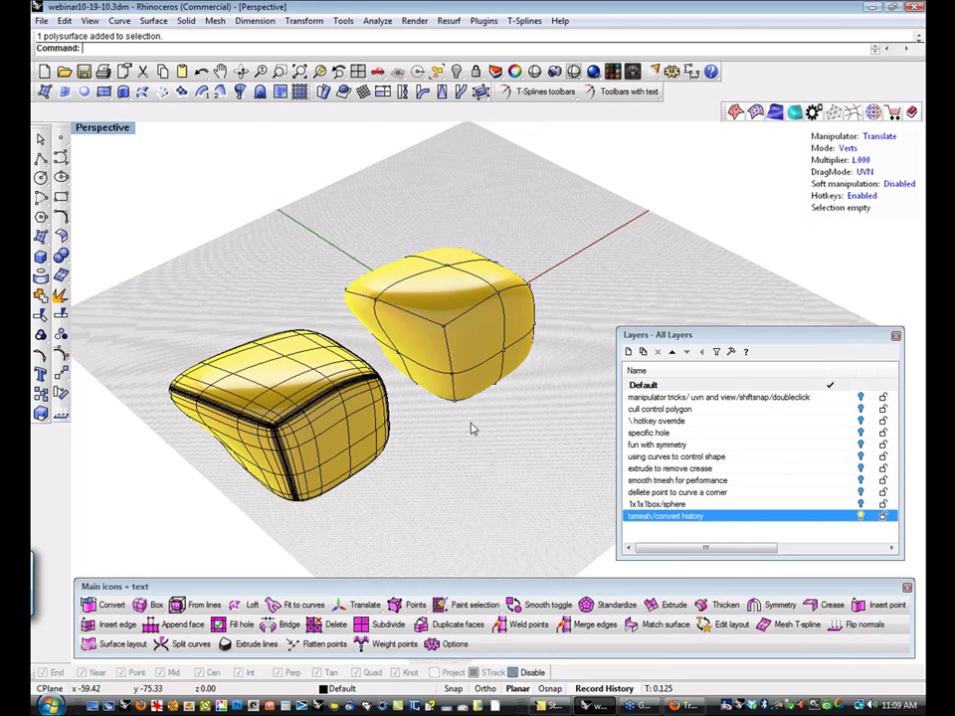
# Pull the middle vertex of the separate T-spline box's short upper edge outward along its normal and clear the selection.
pyautogui.moveTo(472, 429); pyautogui.dragTo(557, 393, button='right')
pyautogui.scroll(2, 500, 436)
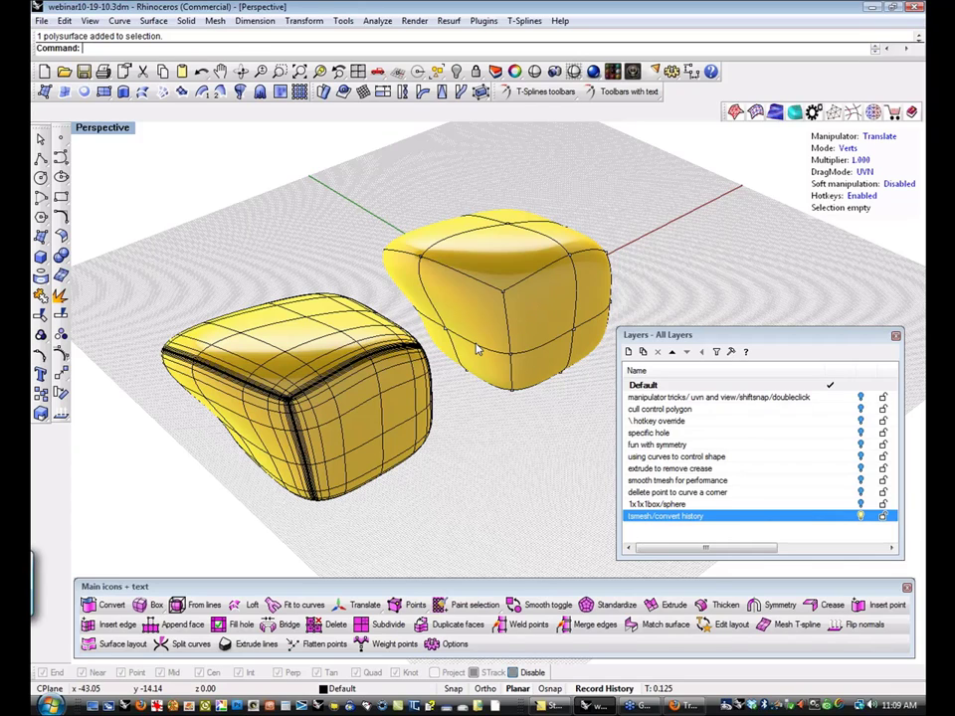
pyautogui.click(570, 259)
pyautogui.moveTo(556, 192); pyautogui.dragTo(545, 143)
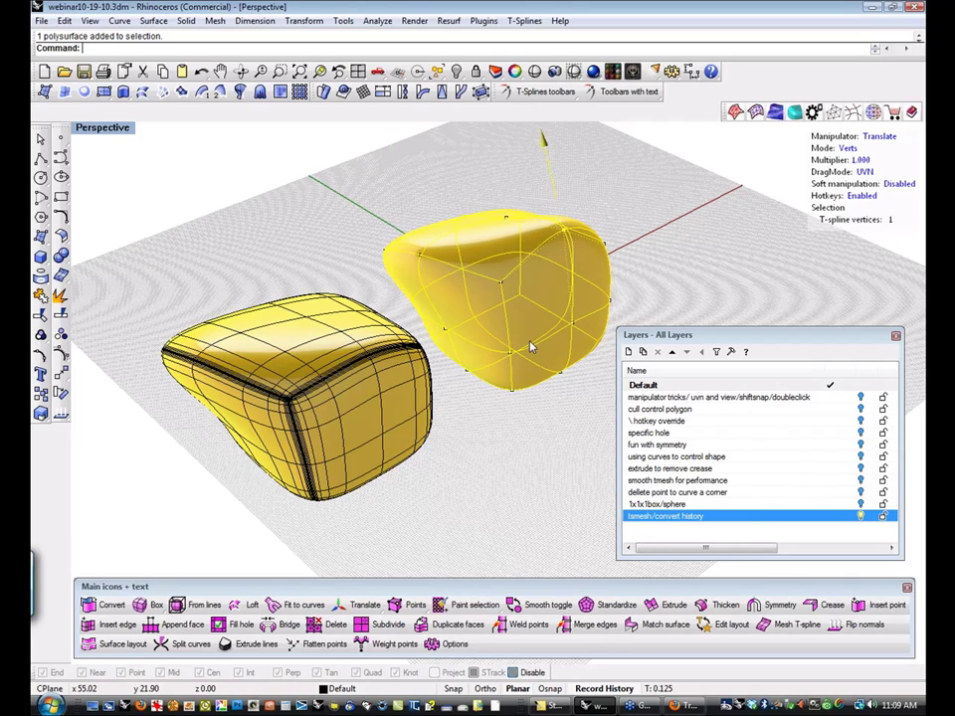
pyautogui.click(481, 432)
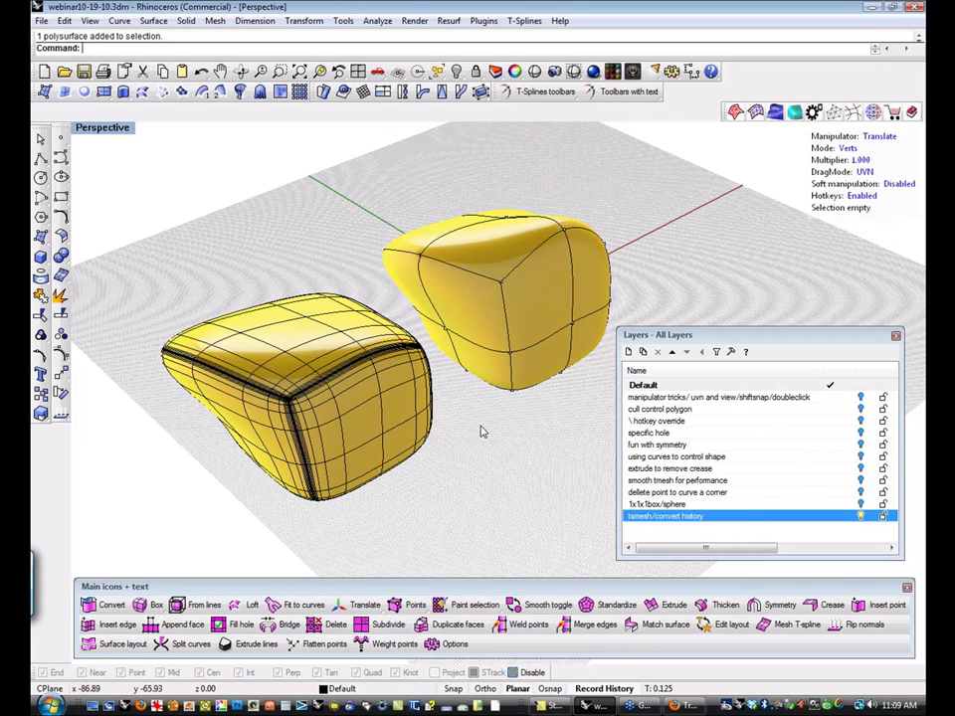
# Reselect the middle vertex of the T-spline box's short upper edge and set the manipulator's drag mode to World.
pyautogui.keyDown('shift'); pyautogui.moveTo(481, 431); pyautogui.dragTo(463, 419, button='right'); pyautogui.keyUp('shift')
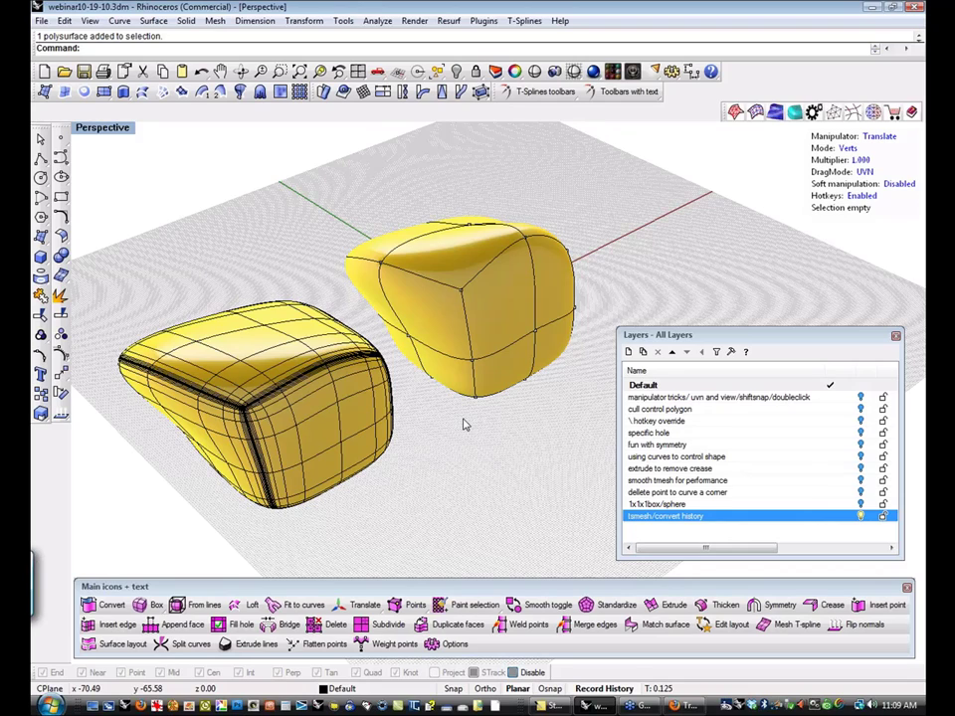
pyautogui.scroll(-2, 463, 425)
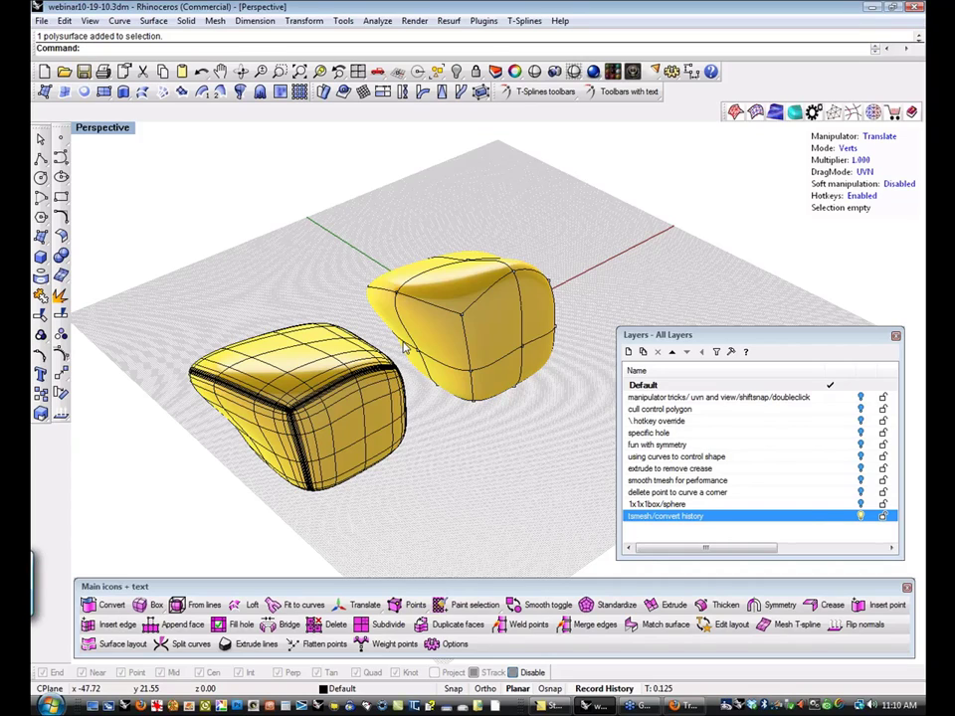
pyautogui.click(515, 273)
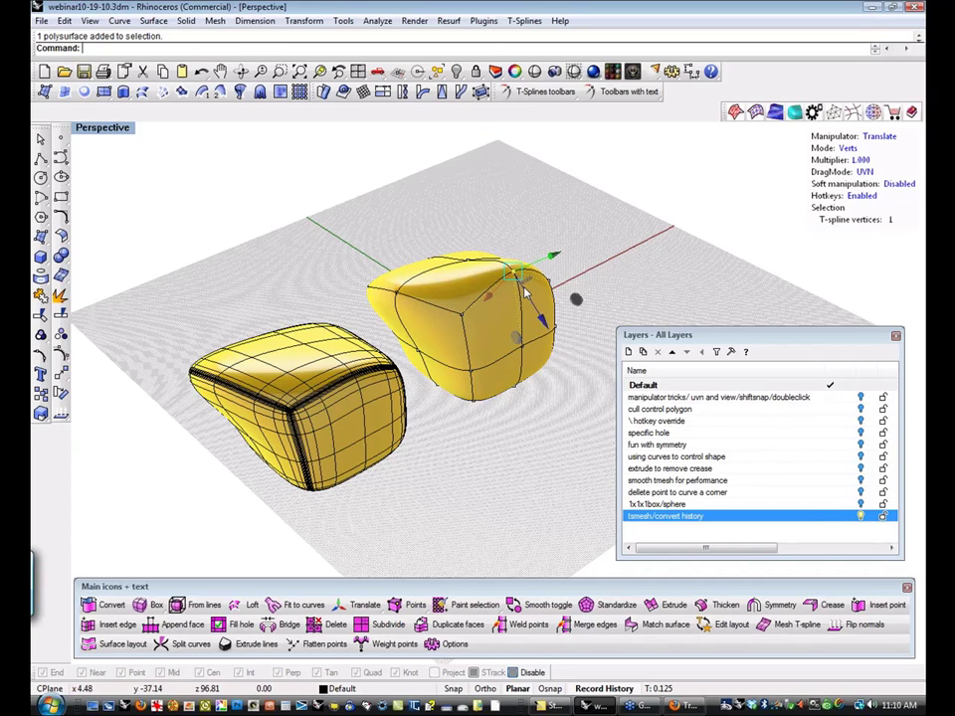
pyautogui.click(865, 172)
pyautogui.click(869, 173)
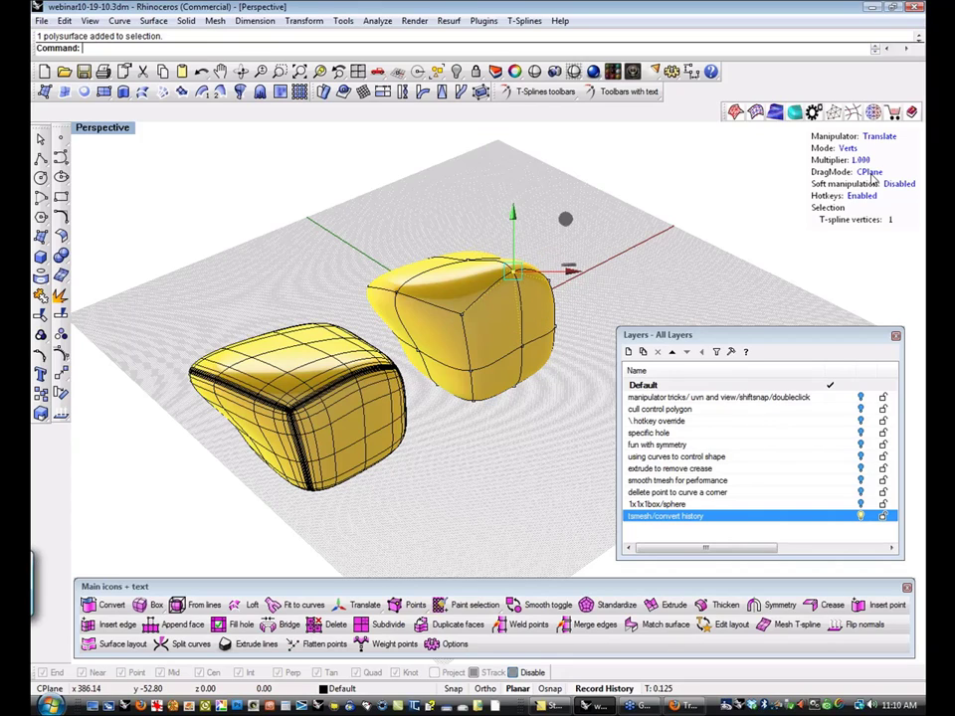
pyautogui.click(869, 174)
# Translate the selected vertex by exactly 4 units along the manipulator's Y handle and clear the selection.
pyautogui.click(475, 250)
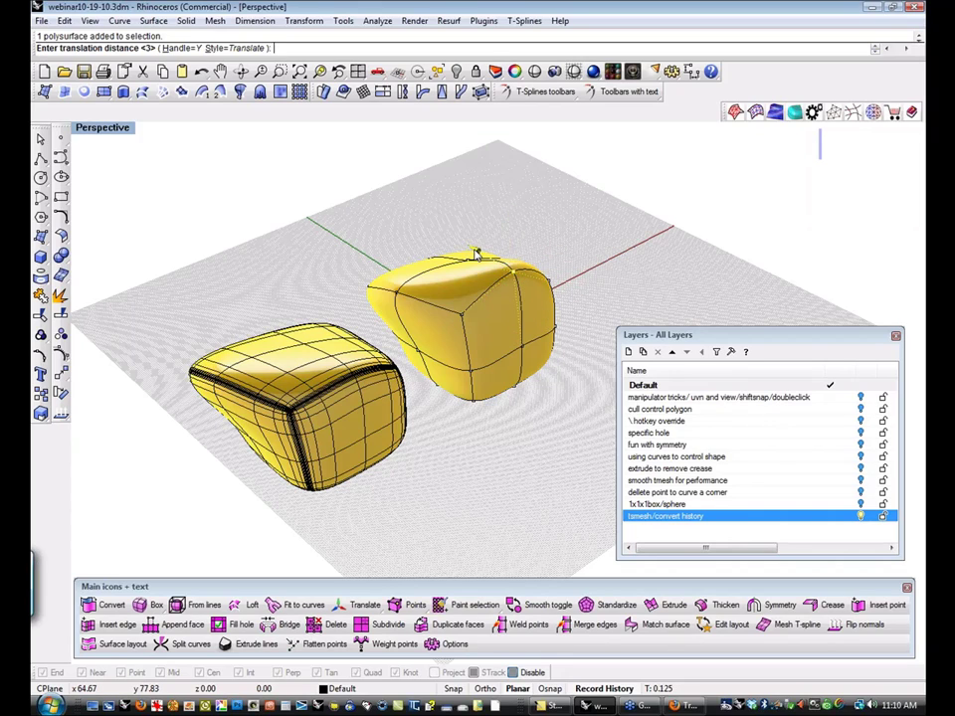
pyautogui.write('4')
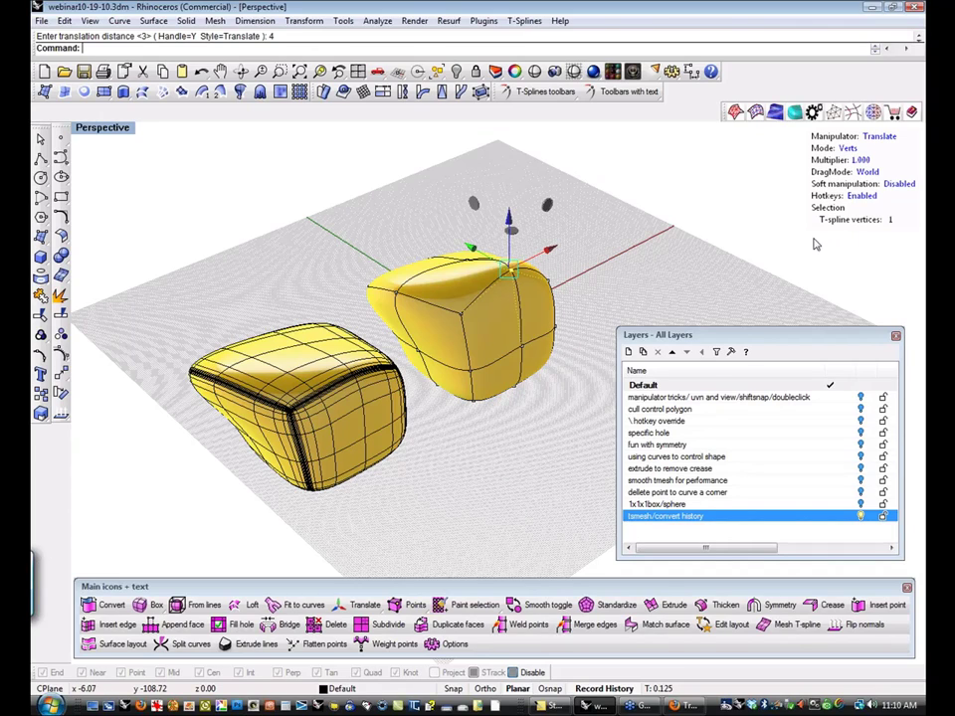
pyautogui.click(518, 427)
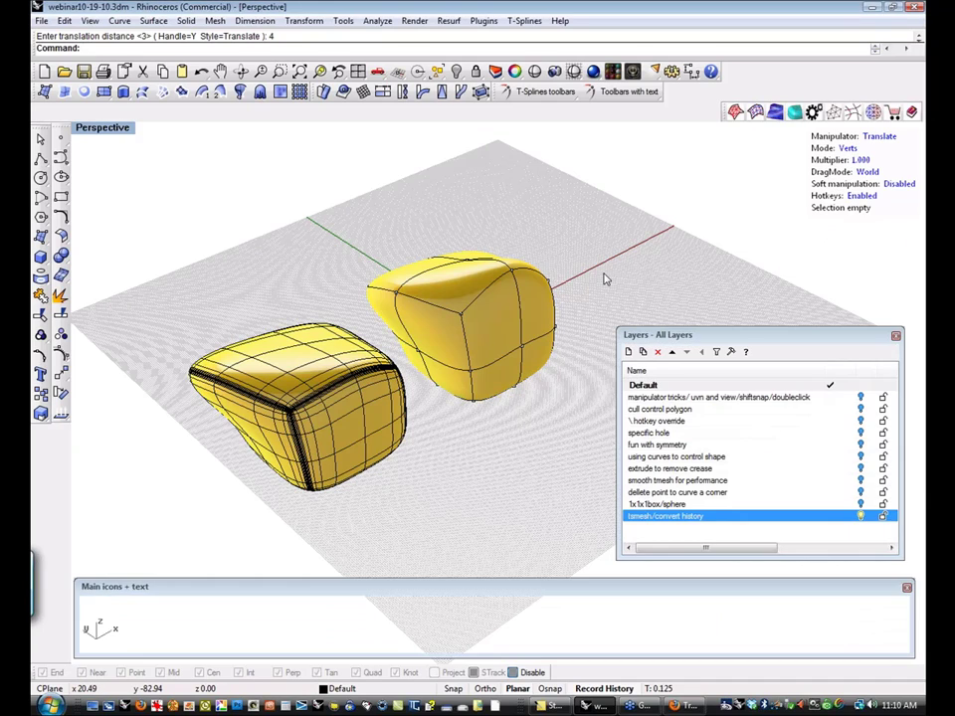
# Move the floating Layers window off the toolbar and close it to free the modelling view.
pyautogui.moveTo(687, 341); pyautogui.dragTo(552, 134)
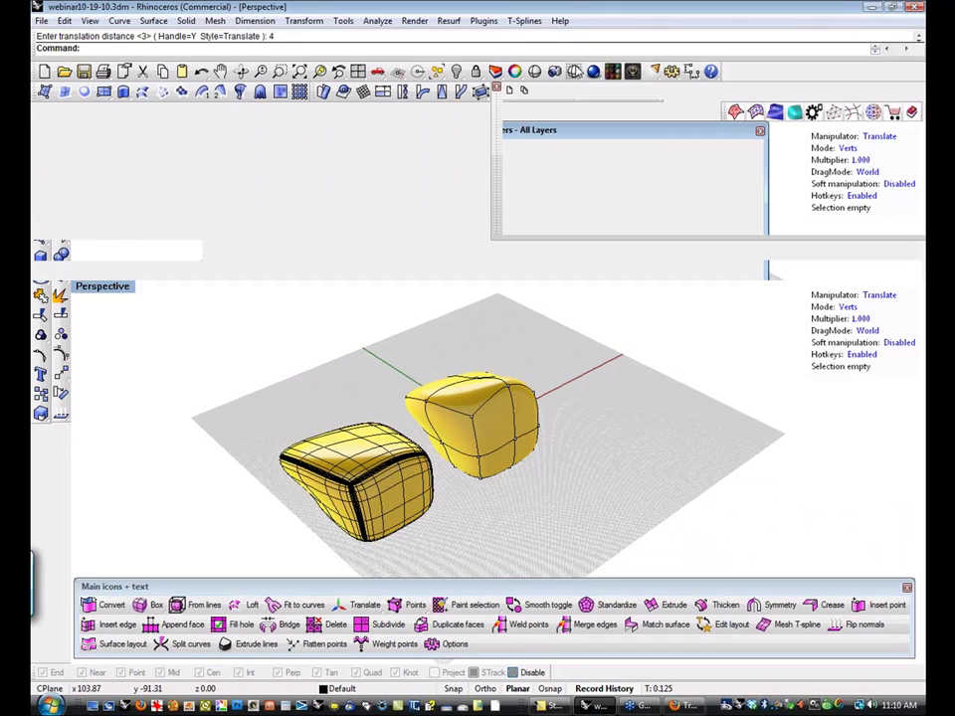
pyautogui.moveTo(576, 71); pyautogui.dragTo(409, 315)
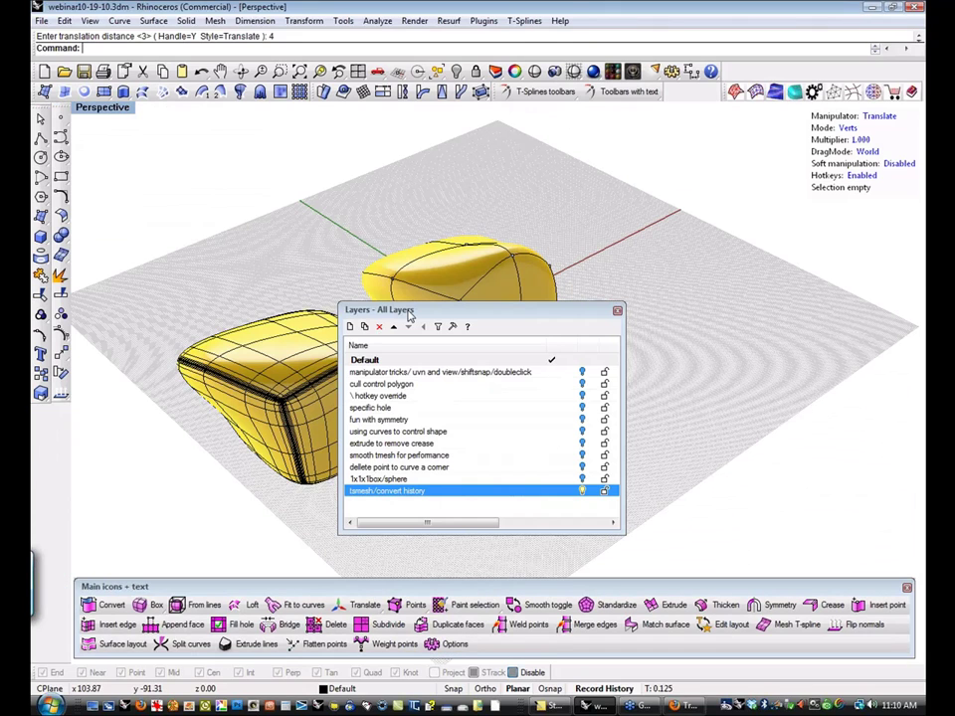
pyautogui.click(616, 311)
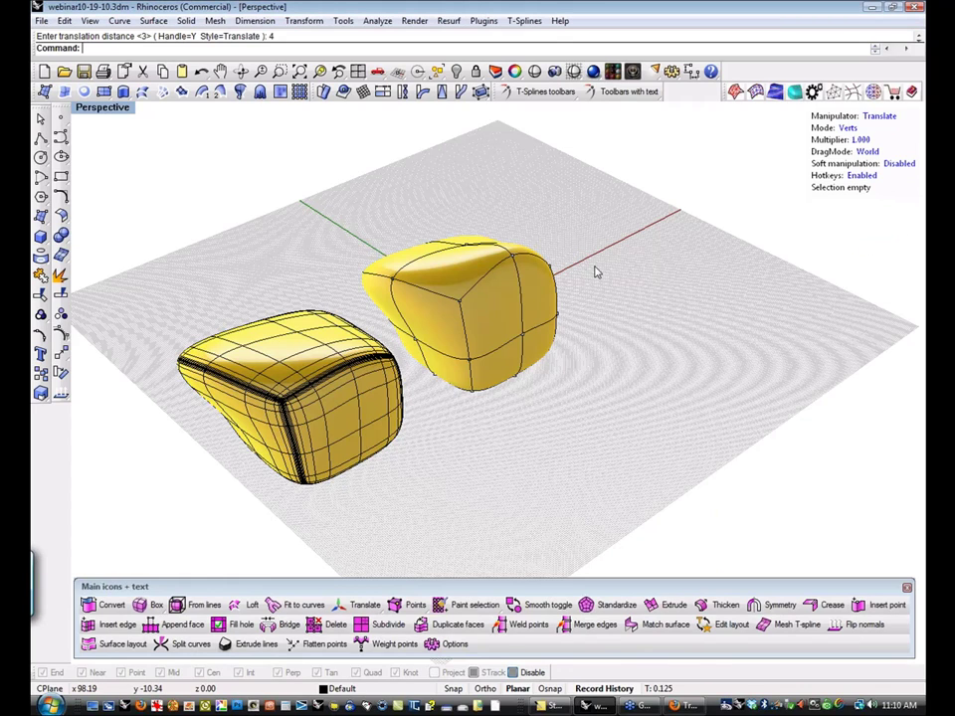
# Try subdividing the large upper face on the T-spline box's front side with the Simple insertion type, and undo it.
pyautogui.moveTo(522, 330); pyautogui.dragTo(523, 330, button='right')
pyautogui.scroll(4, 533, 315)
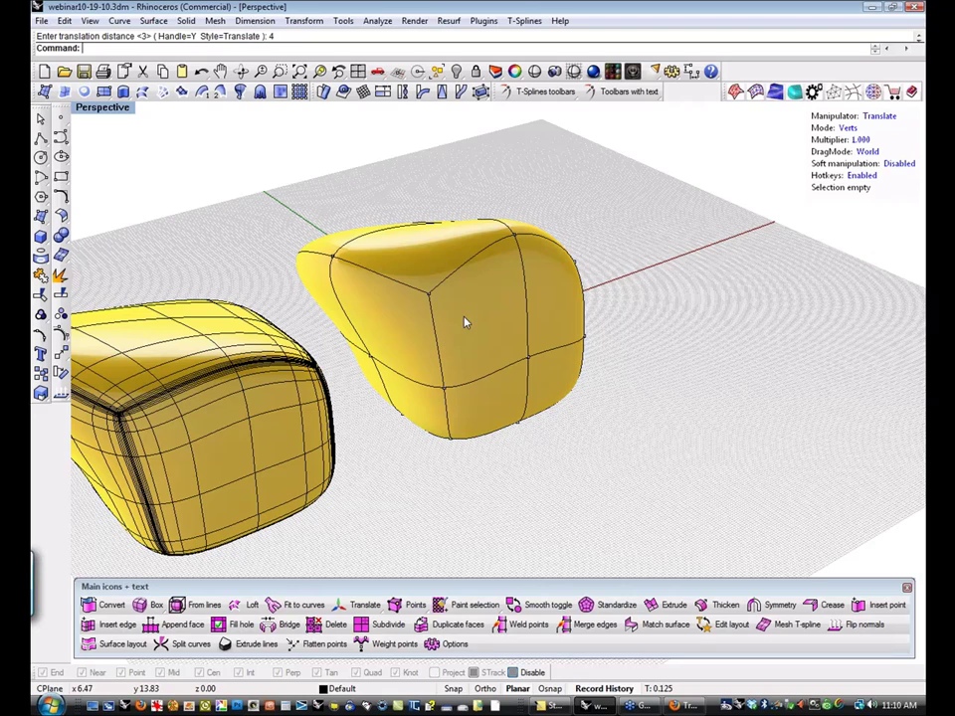
pyautogui.scroll(2, 511, 303)
pyautogui.scroll(2, 510, 302)
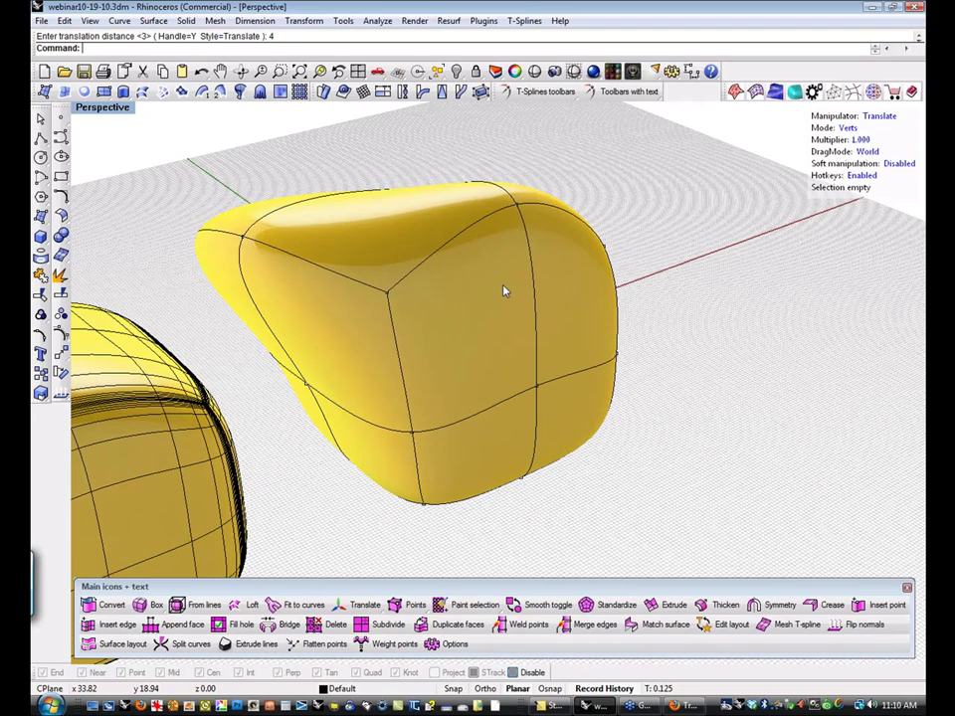
pyautogui.click(386, 624)
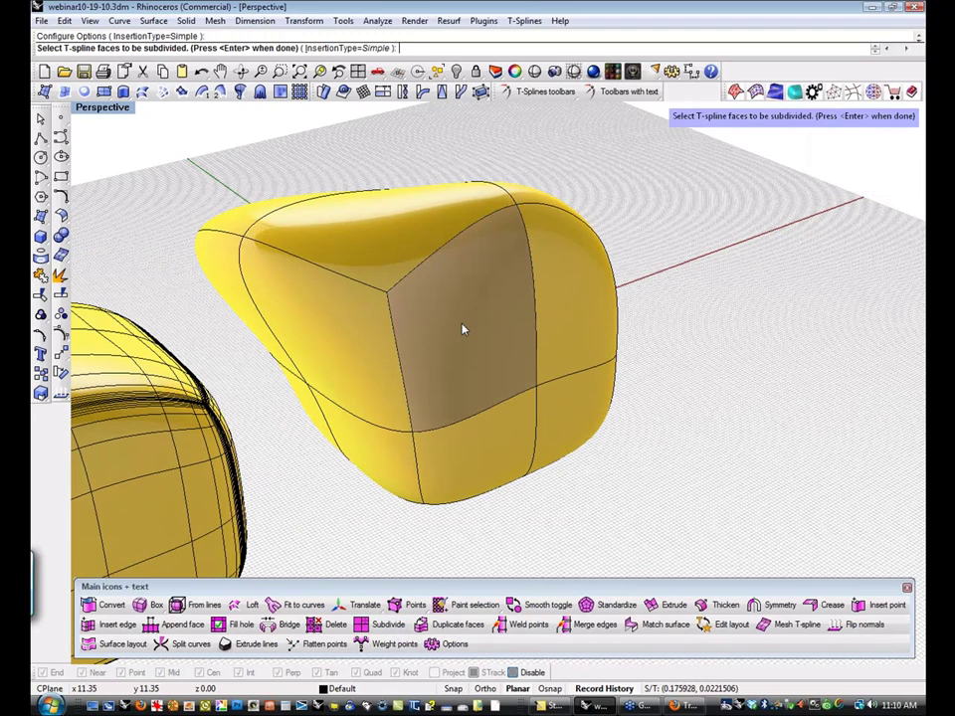
pyautogui.click(463, 329)
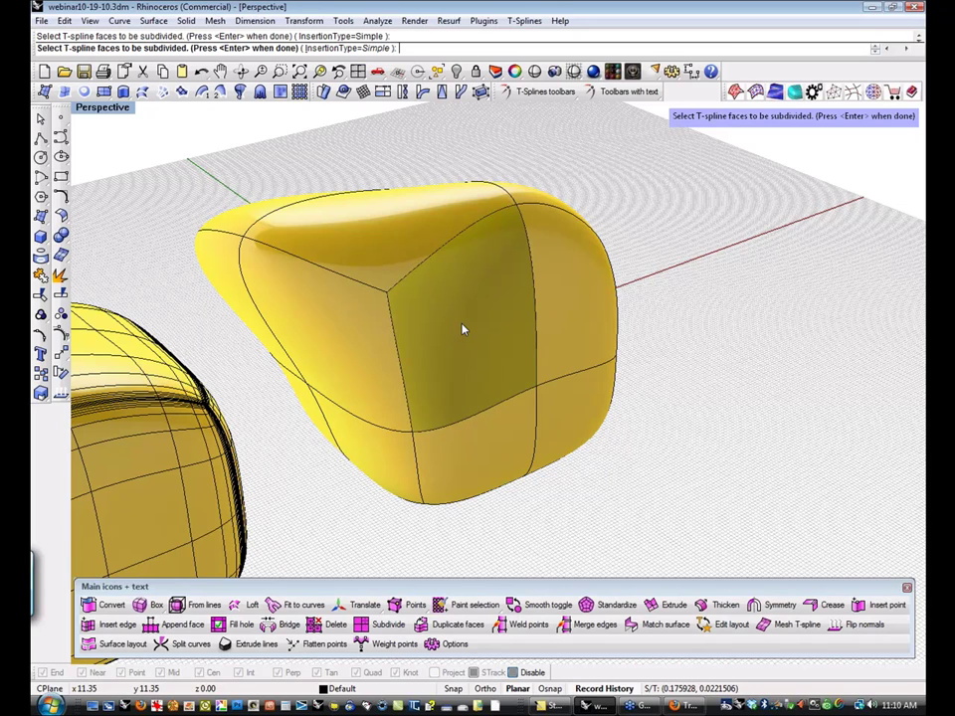
pyautogui.press('Return')
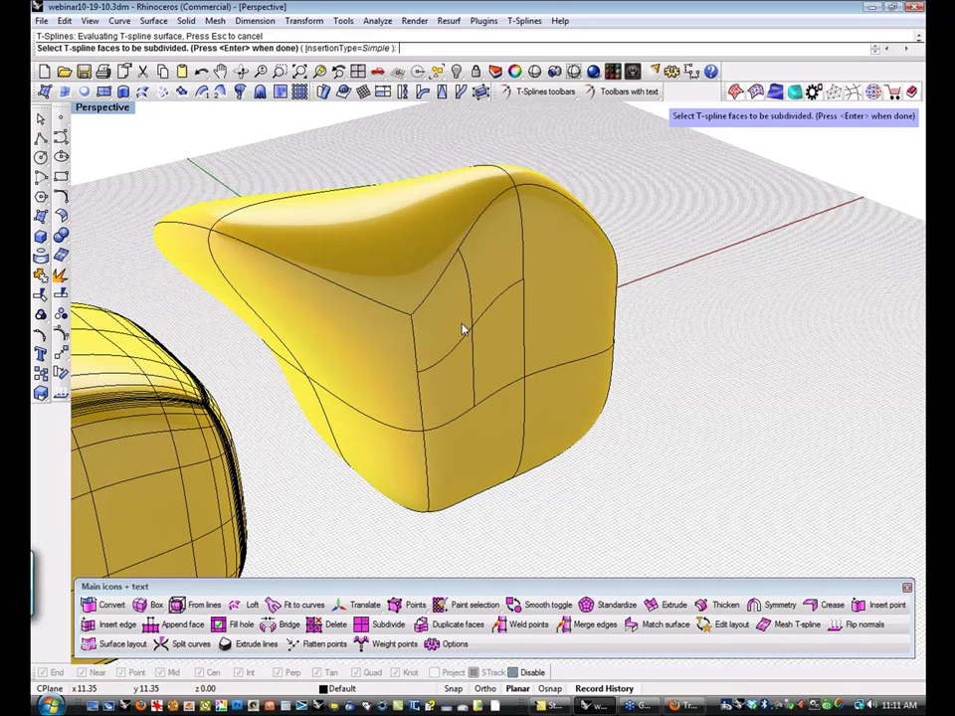
pyautogui.moveTo(528, 353)
pyautogui.mouseDown(button='right')
pyautogui.moveTo(498, 356)
pyautogui.moveTo(512, 358)
pyautogui.mouseUp(button='right')
pyautogui.hotkey('ctrl', 'z')
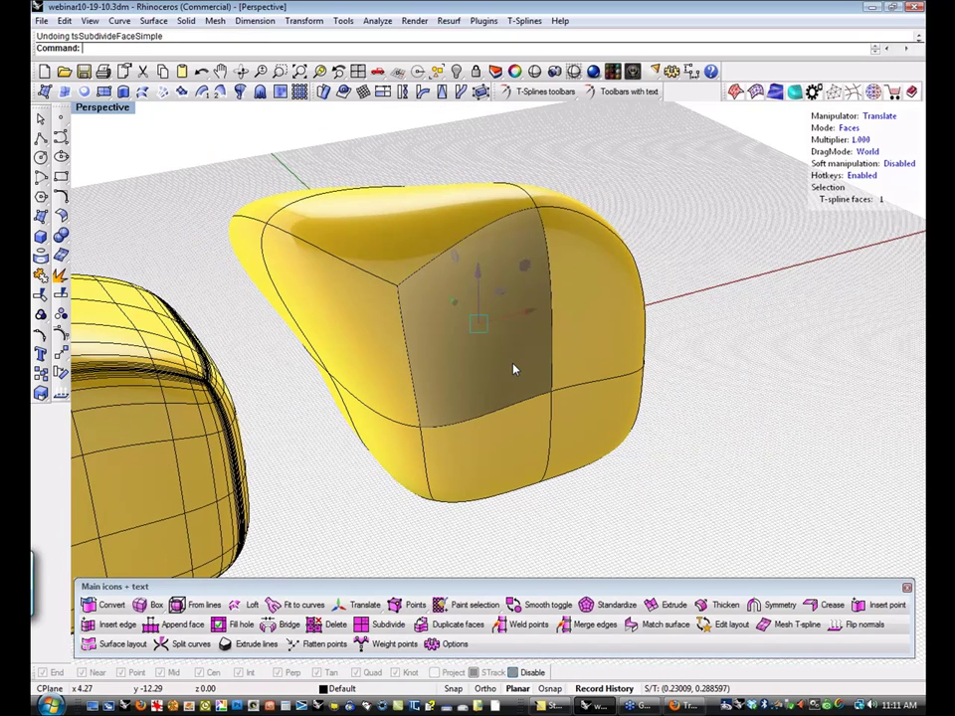
# Subdivide the selected front face with shape-preserving subdivision, and subdivide its four resulting faces once more.
pyautogui.click(376, 624)
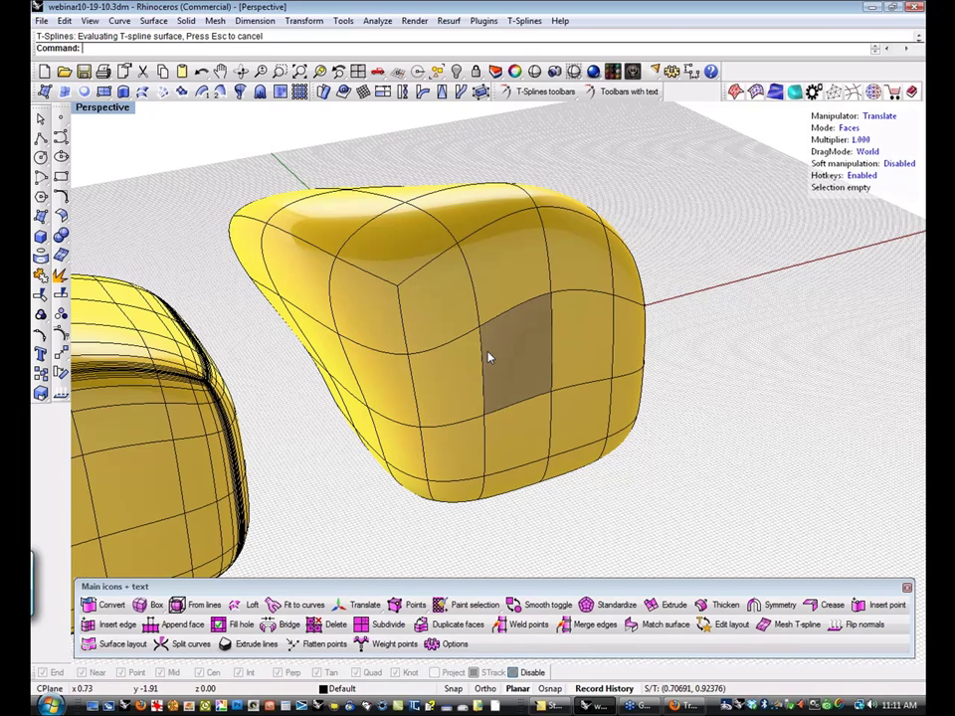
pyautogui.keyDown('shift'); pyautogui.moveTo(510, 366); pyautogui.dragTo(508, 478, button='right'); pyautogui.keyUp('shift')
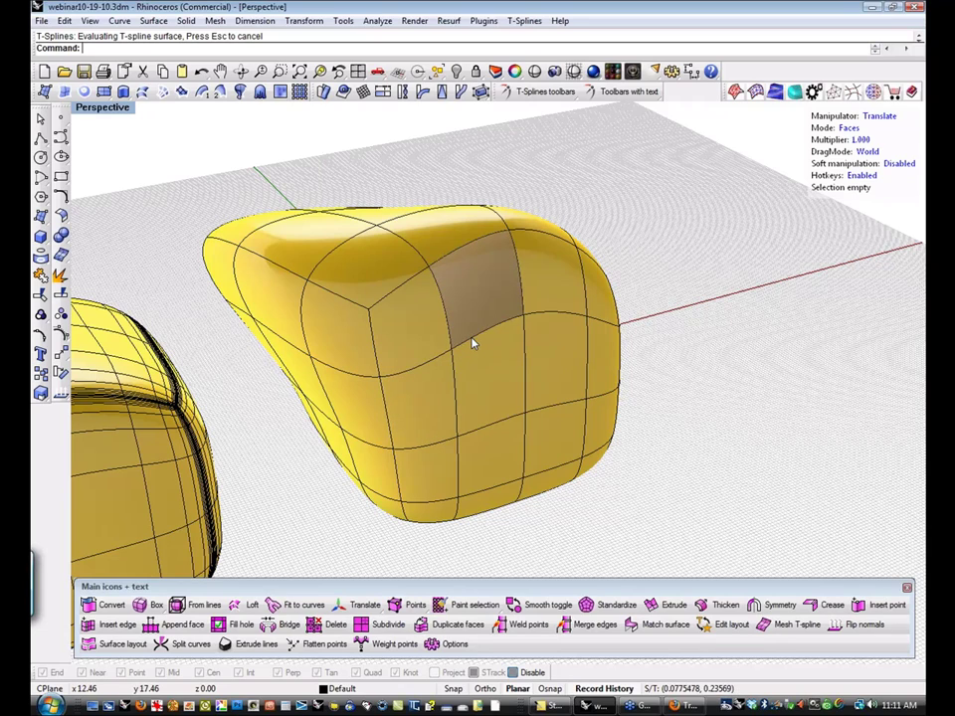
pyautogui.click(431, 345)
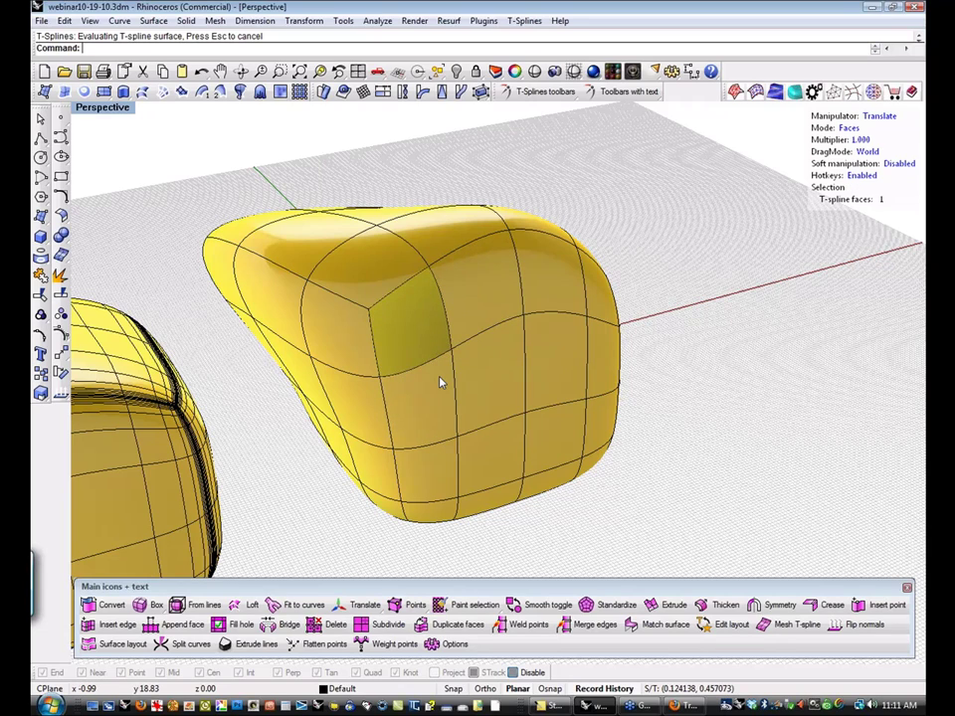
pyautogui.moveTo(406, 350); pyautogui.dragTo(440, 378)
pyautogui.hotkey('ctrl', 'z')
pyautogui.keyDown('shift'); pyautogui.click(483, 318); pyautogui.keyUp('shift')
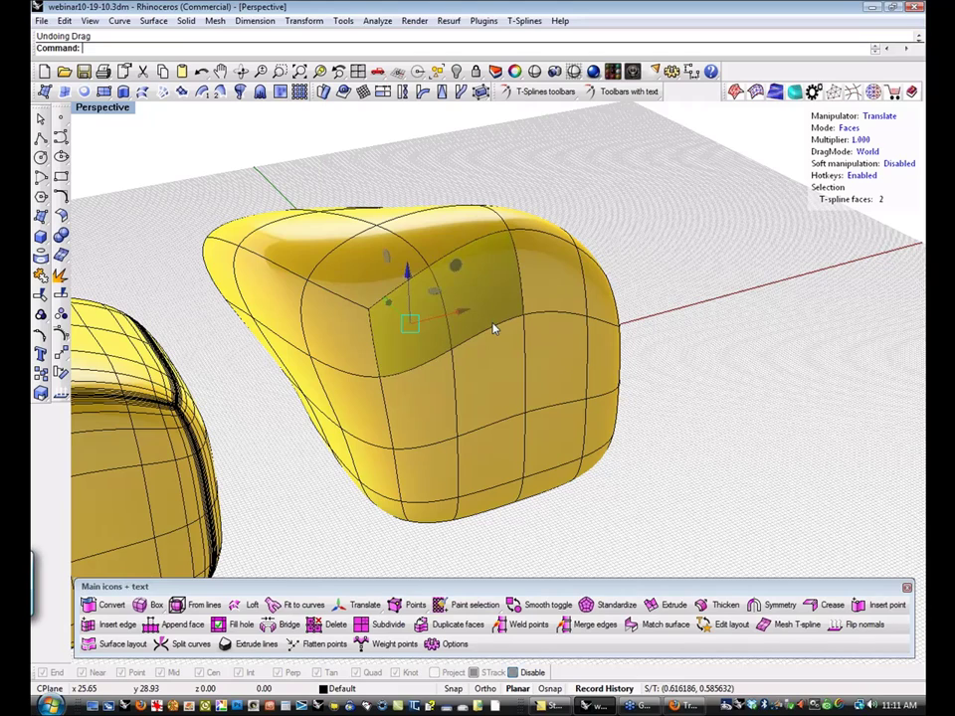
pyautogui.keyDown('shift'); pyautogui.click(472, 400); pyautogui.keyUp('shift')
pyautogui.keyDown('shift'); pyautogui.click(446, 409); pyautogui.keyUp('shift')
pyautogui.rightClick(446, 409)
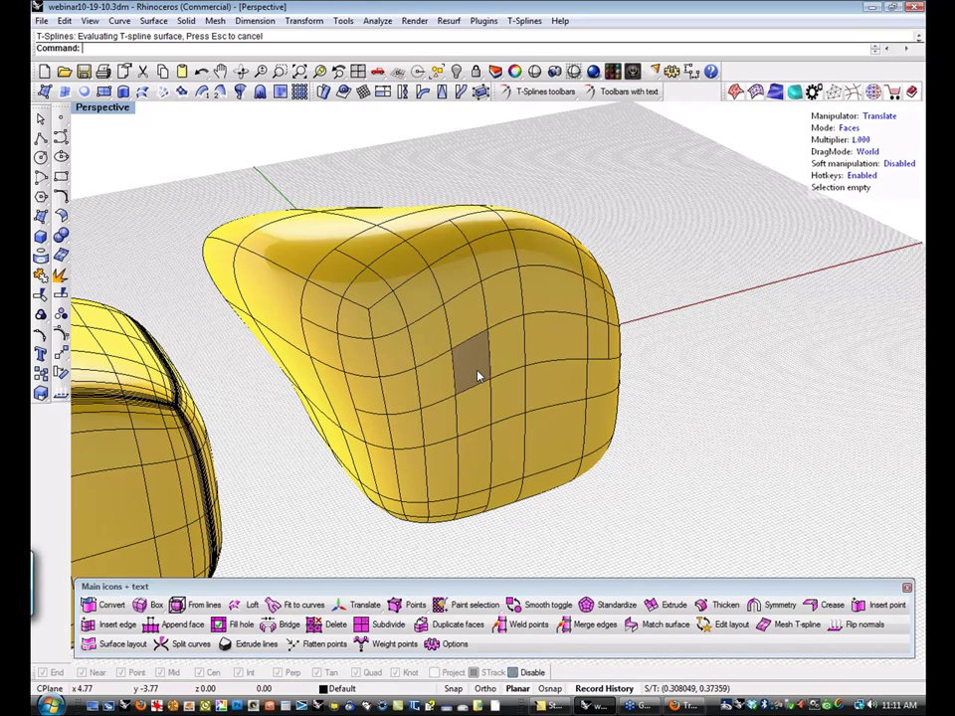
# Delete the central two-by-two block of small faces in the subdivided front area to open a hole.
pyautogui.click(461, 326)
pyautogui.keyDown('shift'); pyautogui.click(434, 344); pyautogui.keyUp('shift')
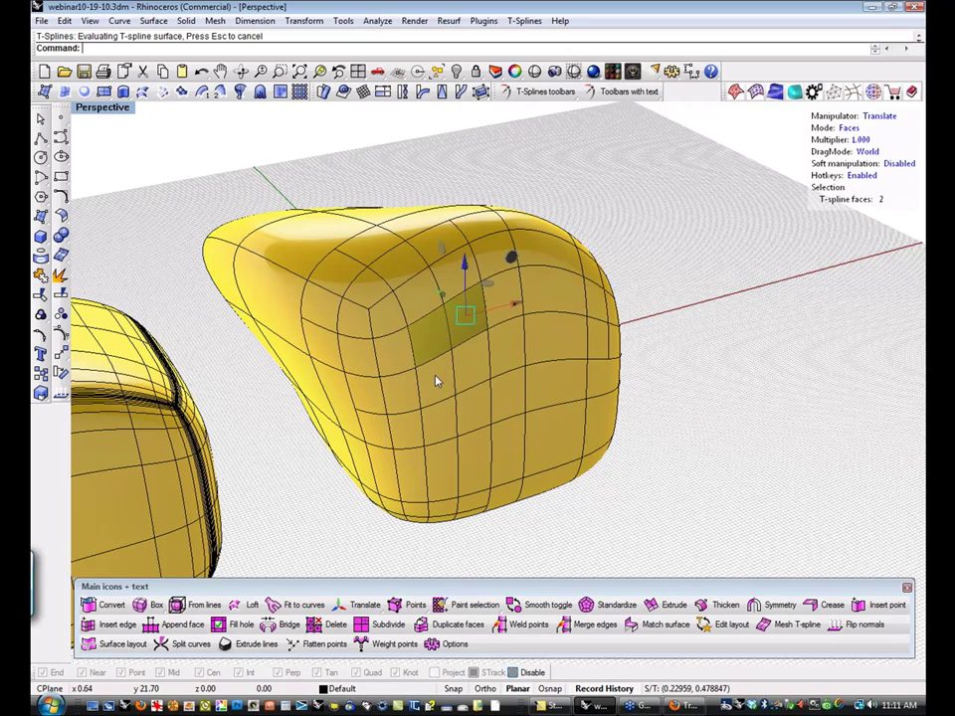
pyautogui.keyDown('shift'); pyautogui.click(436, 377); pyautogui.keyUp('shift')
pyautogui.press('Delete')
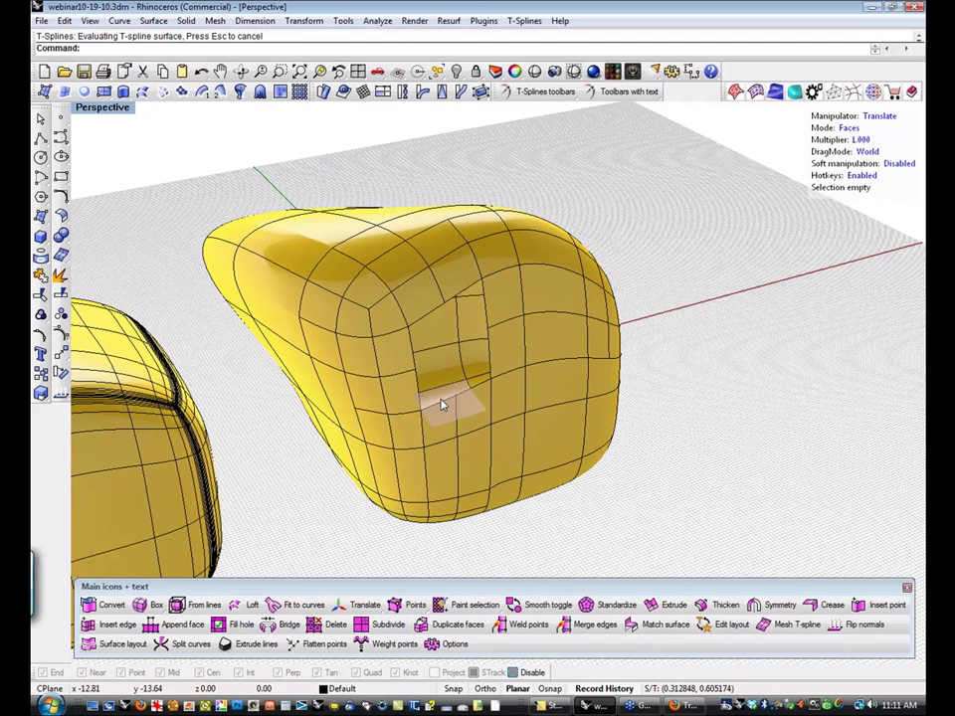
# Select all the edges bordering the hole in the T-spline box and extrude them.
pyautogui.click(441, 403)
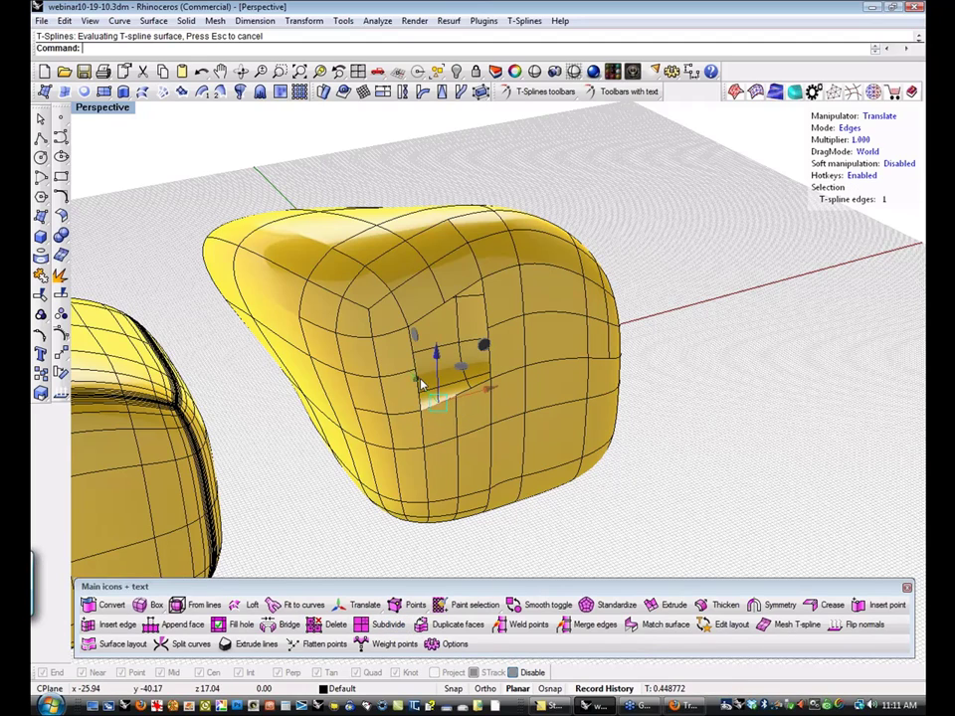
pyautogui.keyDown('shift'); pyautogui.click(413, 343); pyautogui.keyUp('shift')
pyautogui.keyDown('shift'); pyautogui.click(479, 299); pyautogui.keyUp('shift')
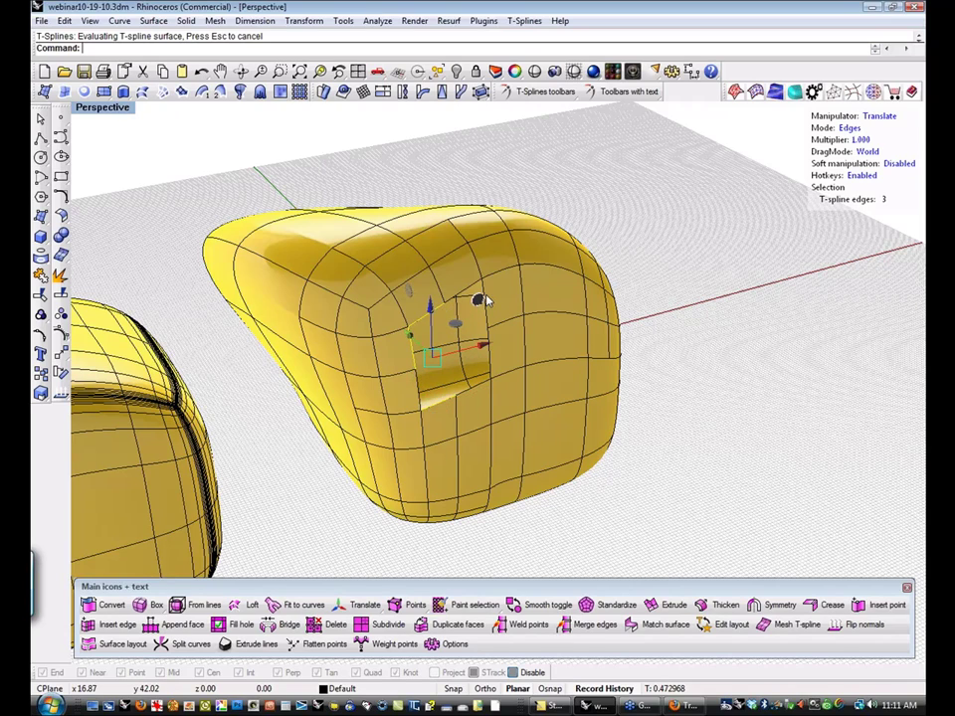
pyautogui.keyDown('shift'); pyautogui.doubleClick(491, 287); pyautogui.keyUp('shift')
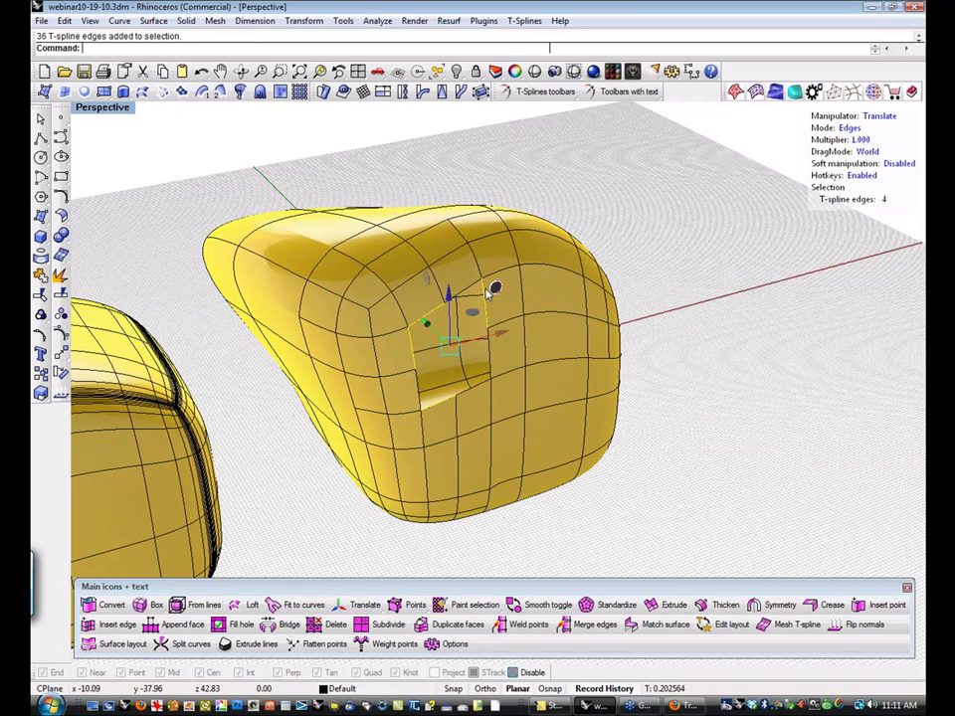
pyautogui.click(674, 605)
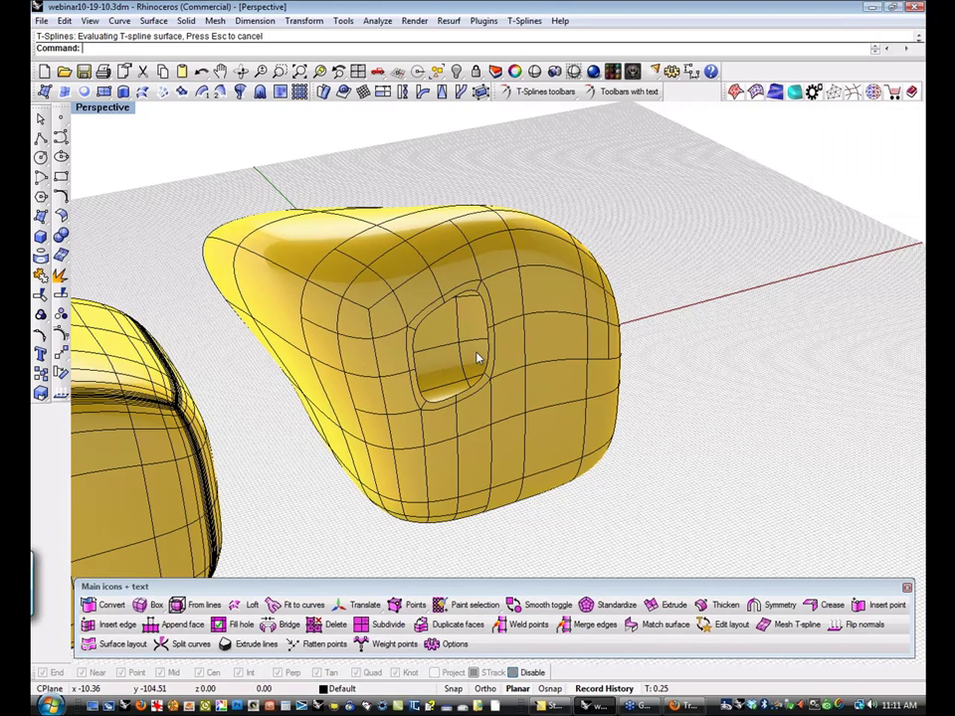
# Push the hole's extruded edge loop deeper into the box and clear the selection.
pyautogui.doubleClick(444, 333)
pyautogui.moveTo(436, 330); pyautogui.dragTo(414, 320)
pyautogui.click(617, 504)
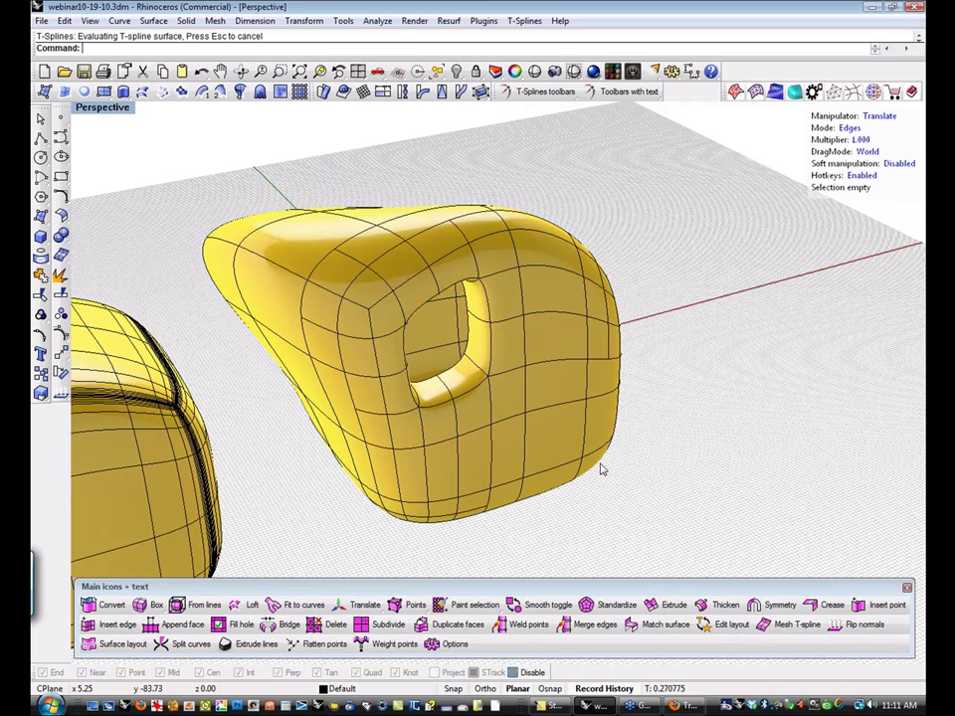
# Insert an edge loop beside the central vertical loop on the box's adjacent end, at about -0.29 with Simple insertion and BothSides off.
pyautogui.scroll(-2, 605, 446)
pyautogui.moveTo(605, 447); pyautogui.dragTo(388, 334, button='right')
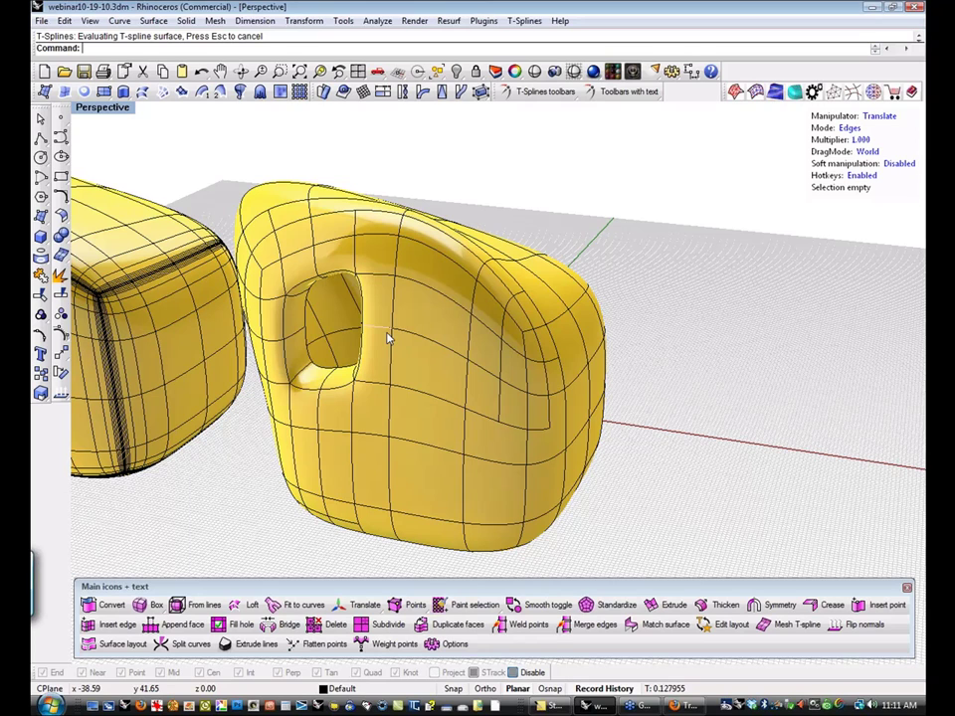
pyautogui.moveTo(630, 442); pyautogui.dragTo(418, 420, button='right')
pyautogui.click(407, 365)
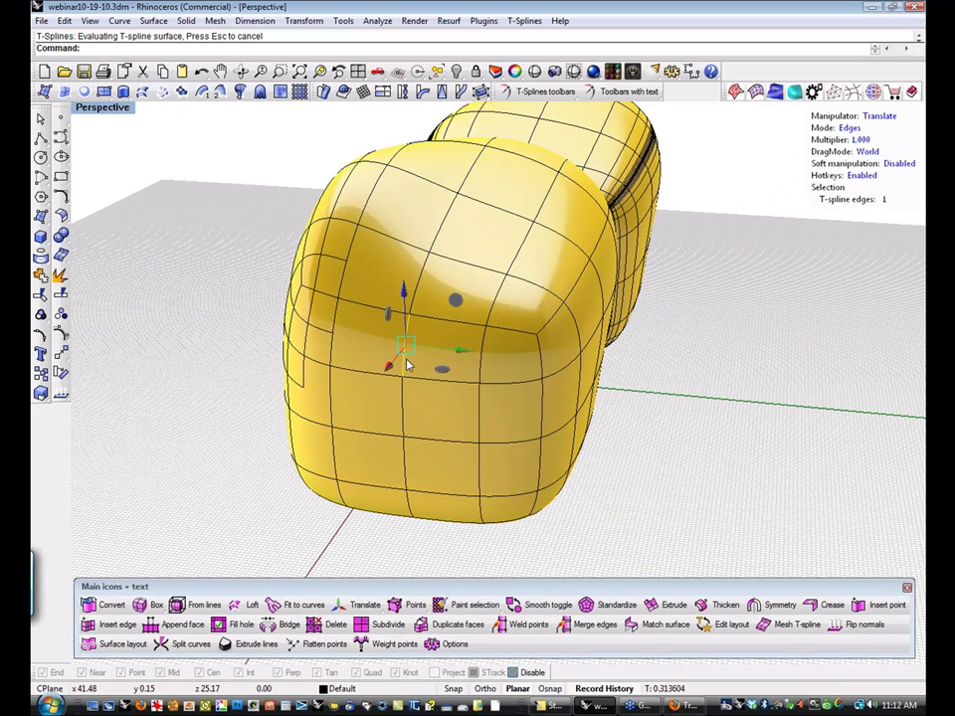
pyautogui.doubleClick(407, 365)
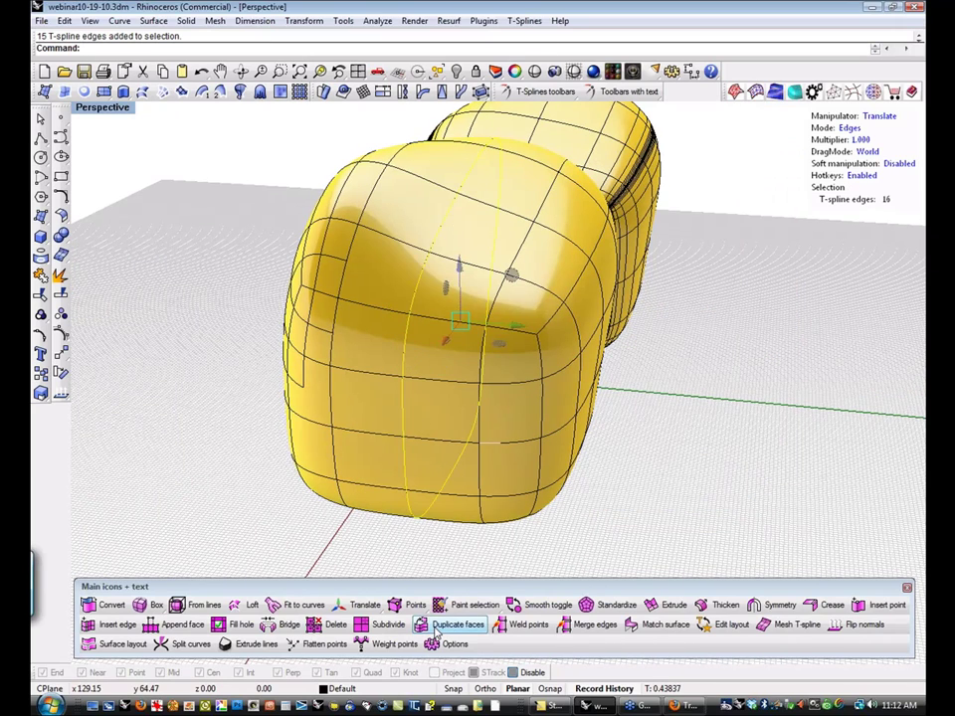
pyautogui.click(111, 625)
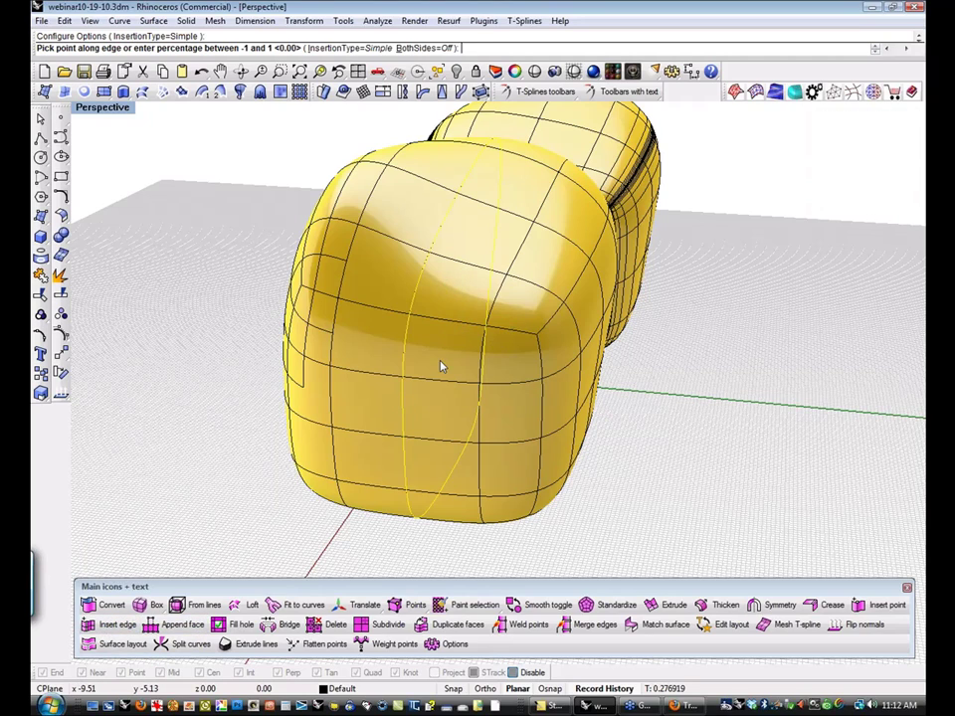
pyautogui.click(428, 383)
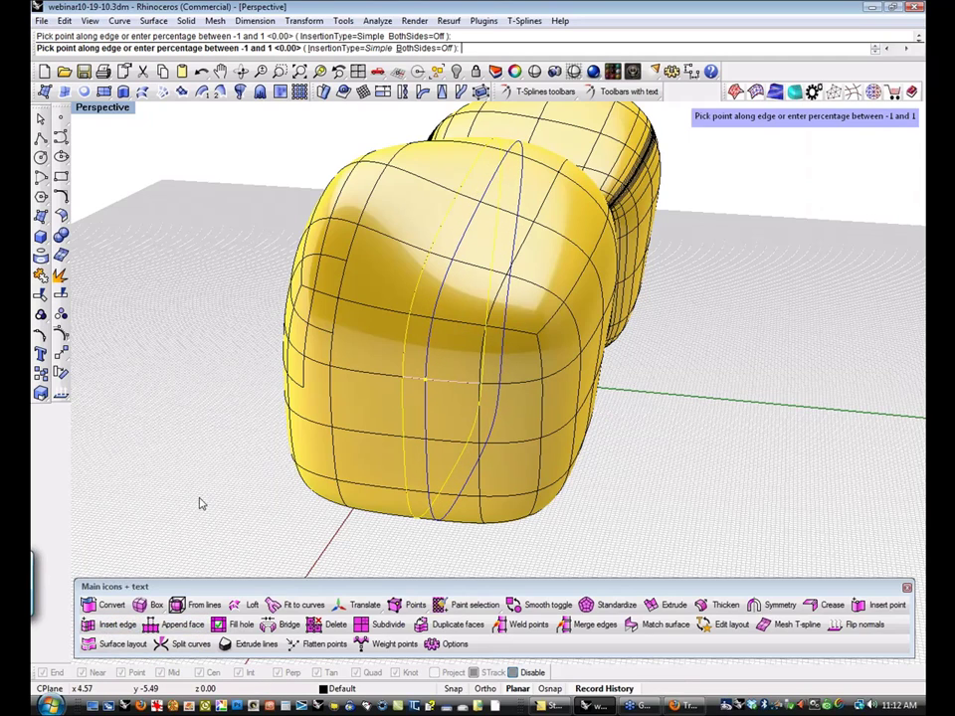
pyautogui.rightClick(200, 504)
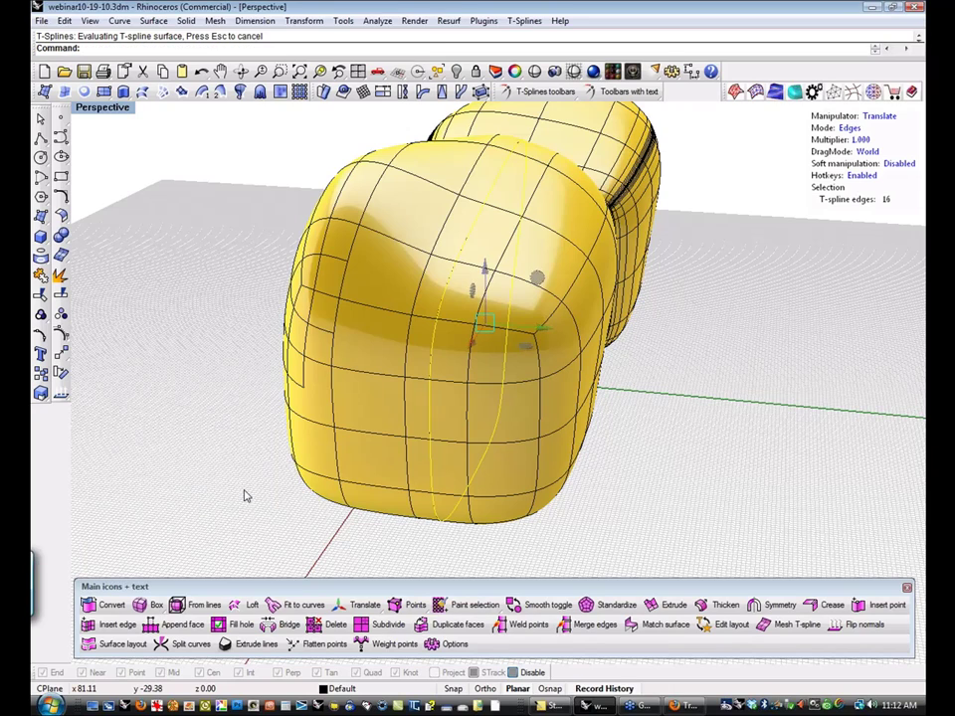
pyautogui.press('Escape')
# Insert a single short edge between the two closely spaced vertical loops, just below their upper crossing edge, with Simple insertion and BothSides off.
pyautogui.click(421, 336)
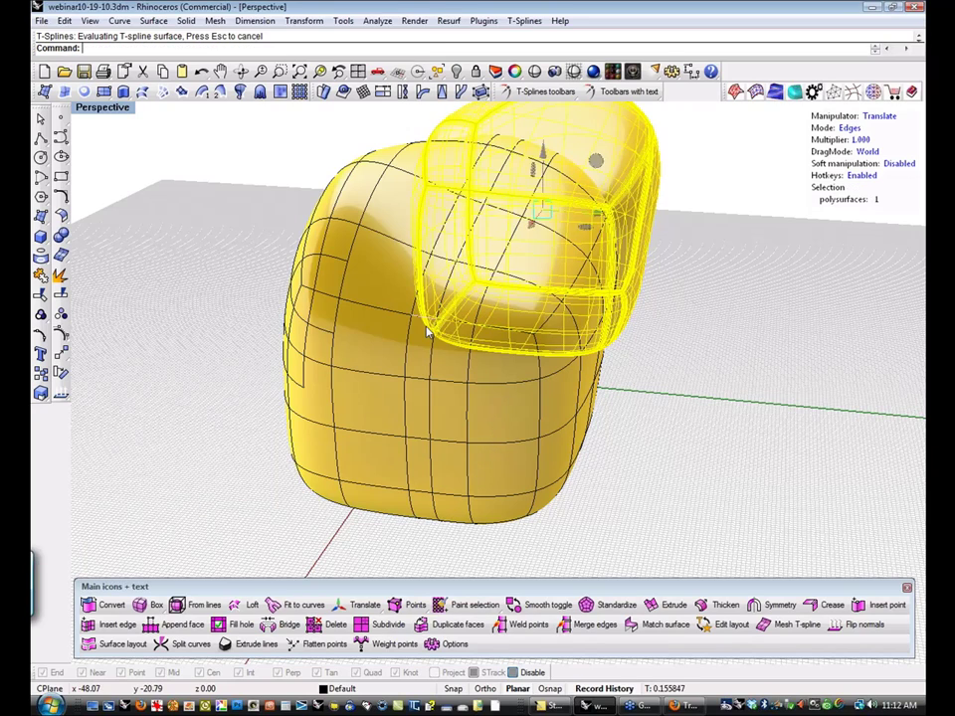
pyautogui.moveTo(425, 351)
pyautogui.mouseDown(button='right')
pyautogui.moveTo(407, 380)
pyautogui.moveTo(412, 353)
pyautogui.mouseUp(button='right')
pyautogui.press('Escape')
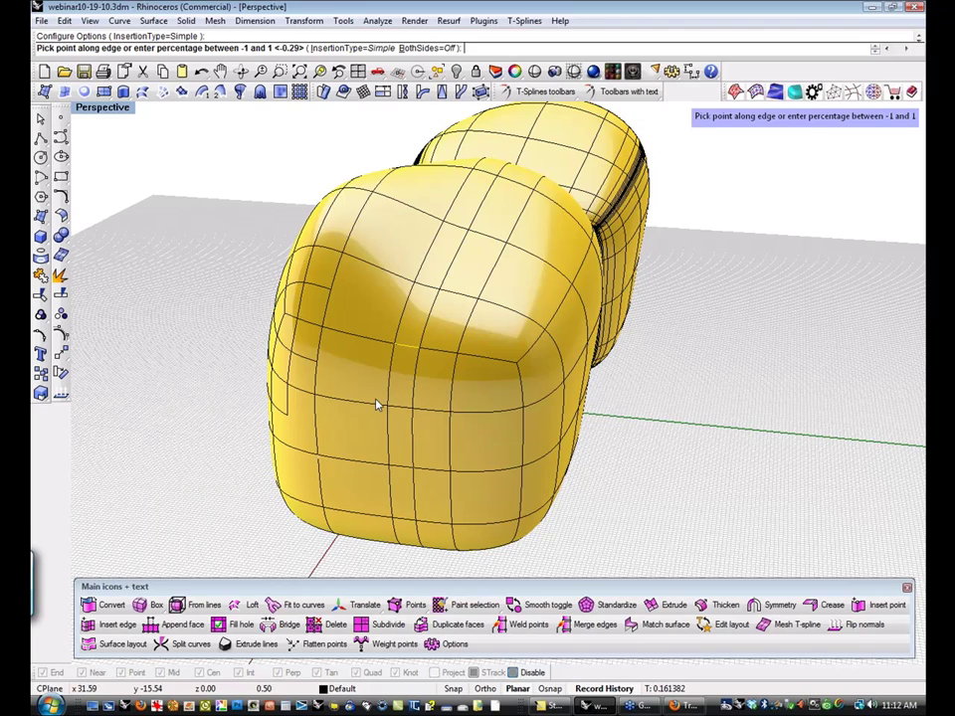
pyautogui.click(390, 380)
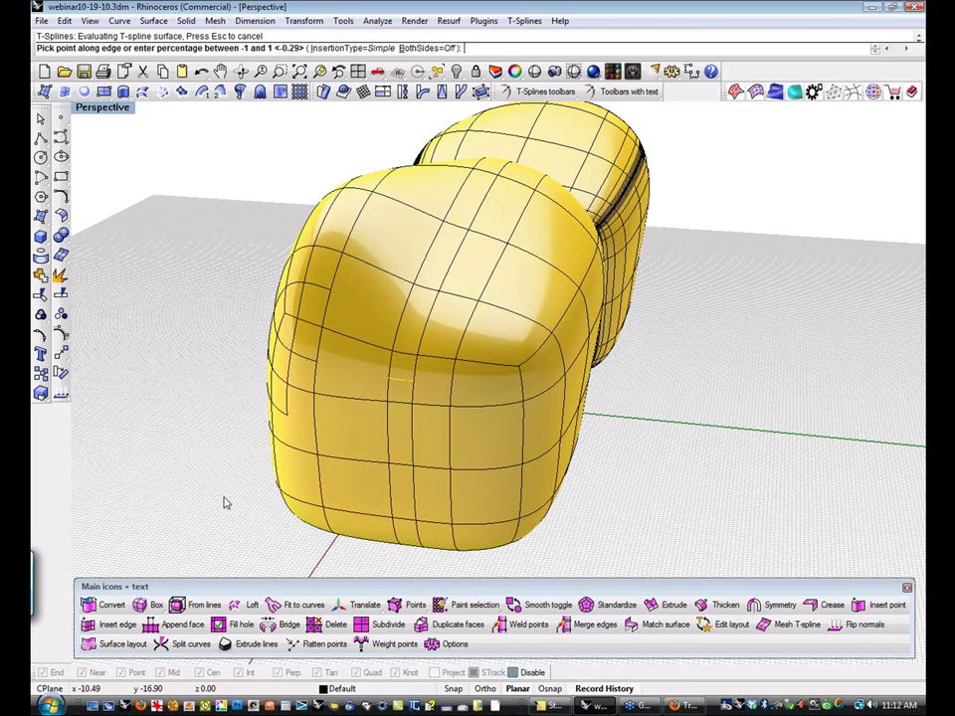
pyautogui.press('Return')
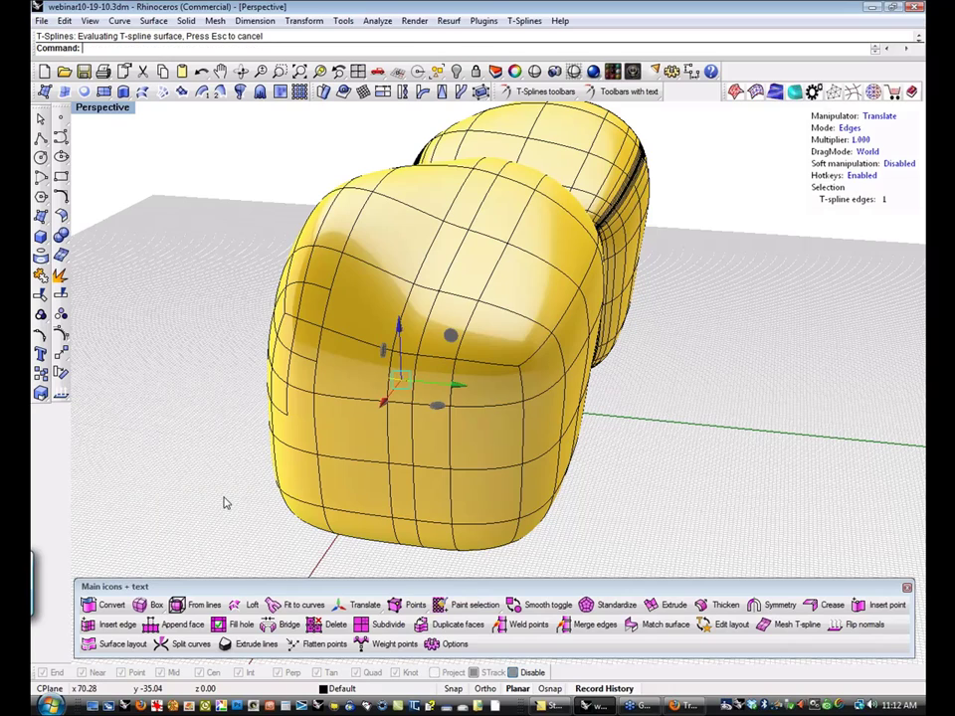
pyautogui.click(612, 503)
# Try pulling the new short edge outward from the box along the manipulator's X handle, and undo the move.
pyautogui.click(403, 406)
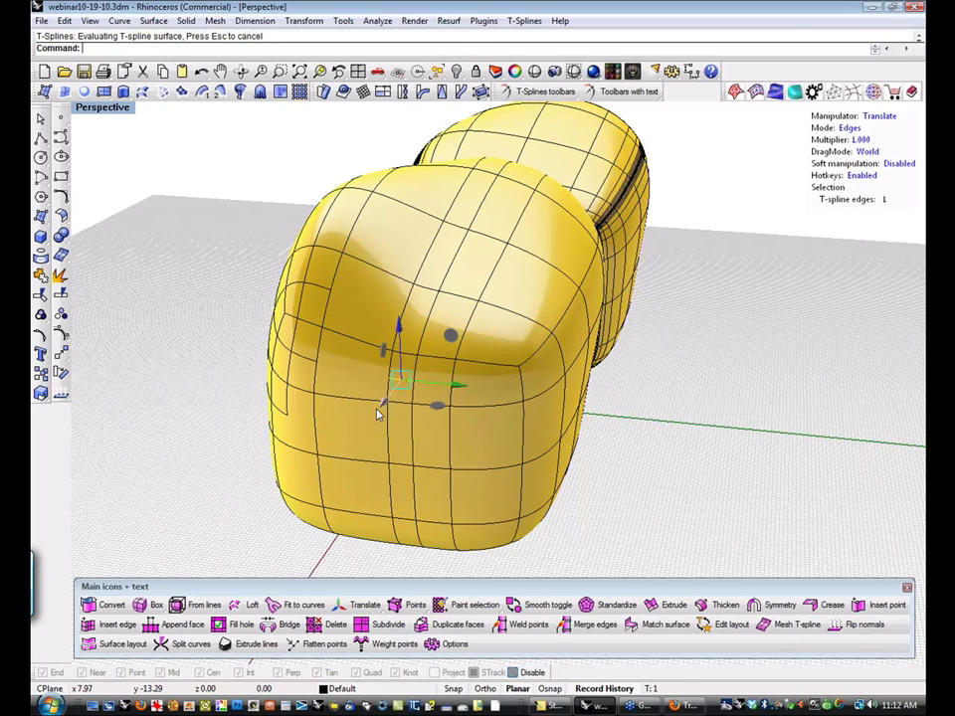
pyautogui.moveTo(379, 408); pyautogui.dragTo(316, 465)
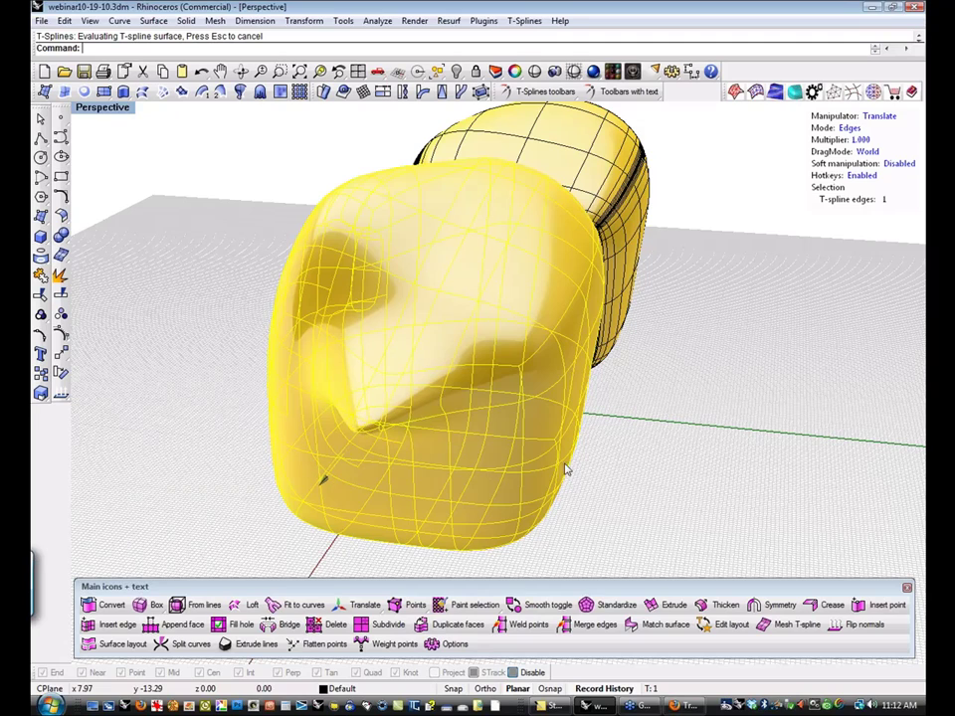
pyautogui.press('Escape')
pyautogui.hotkey('ctrl', 'z')
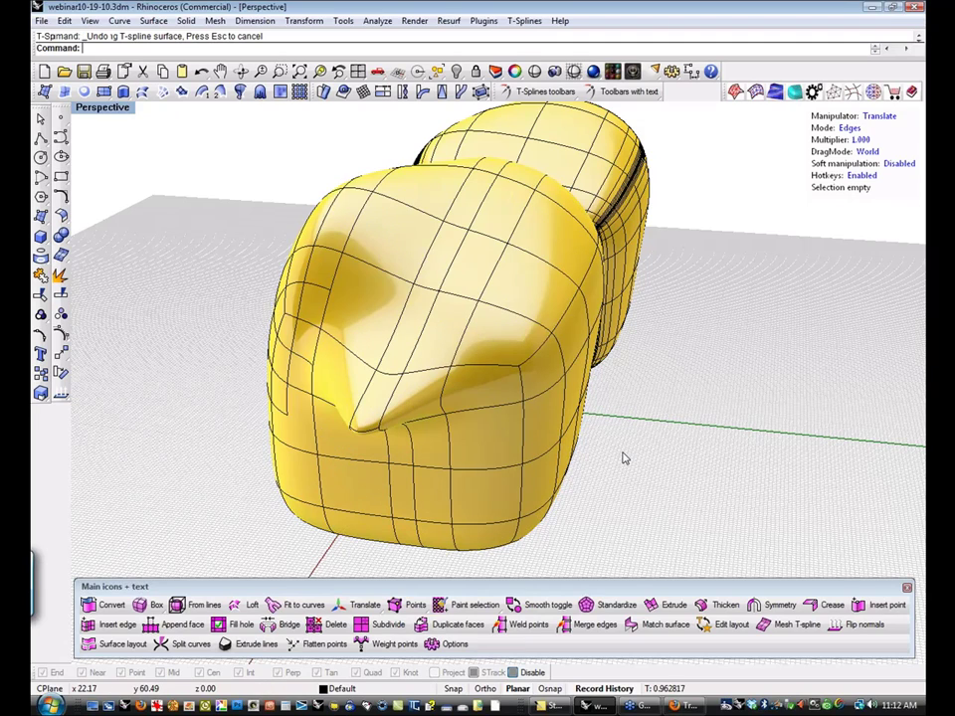
pyautogui.hotkey('ctrl', 'z')
pyautogui.press('Escape')
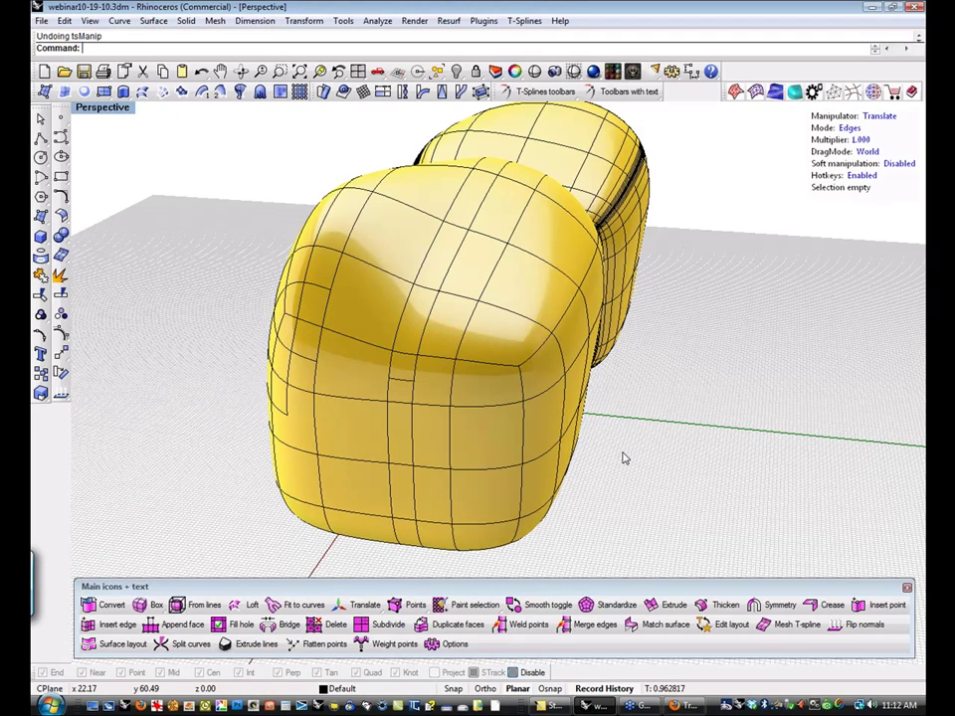
pyautogui.click(413, 308)
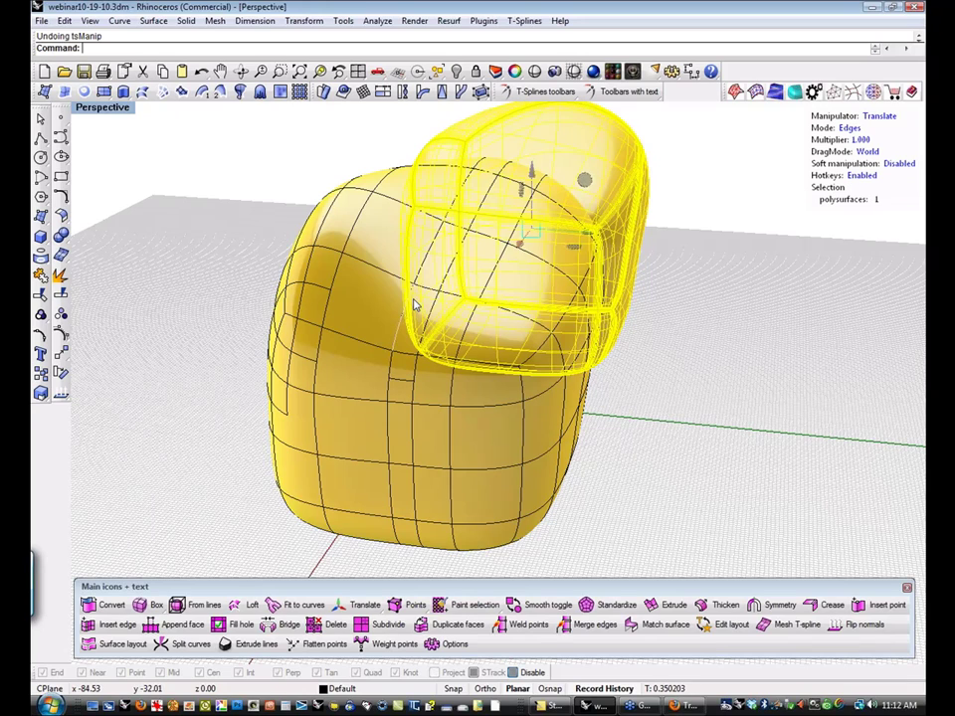
pyautogui.click(403, 323)
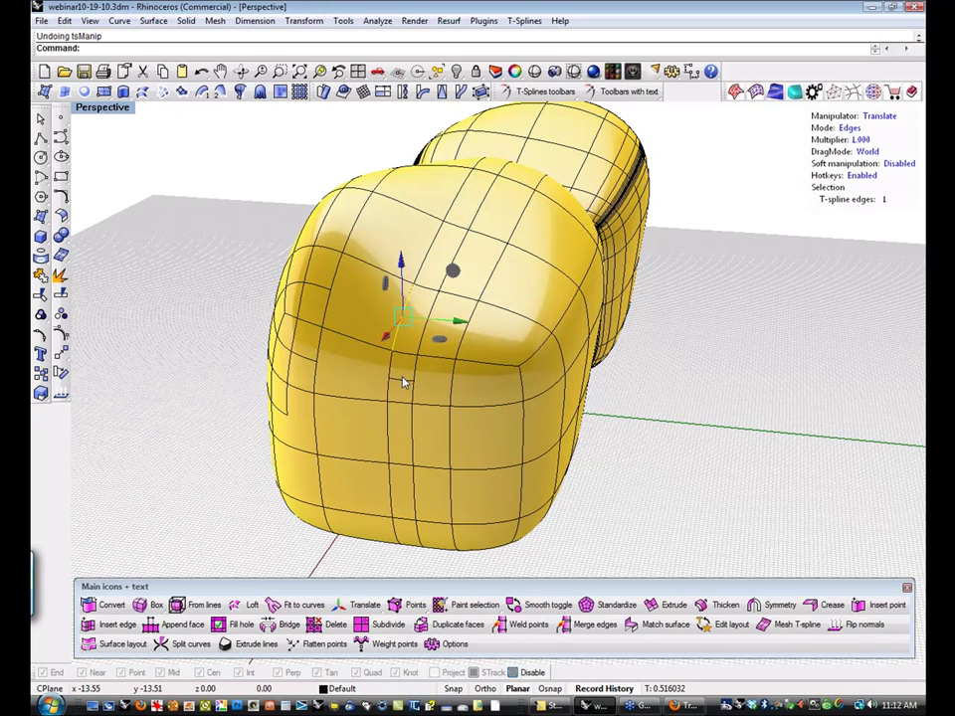
pyautogui.click(600, 442)
pyautogui.moveTo(600, 442); pyautogui.dragTo(537, 489, button='right')
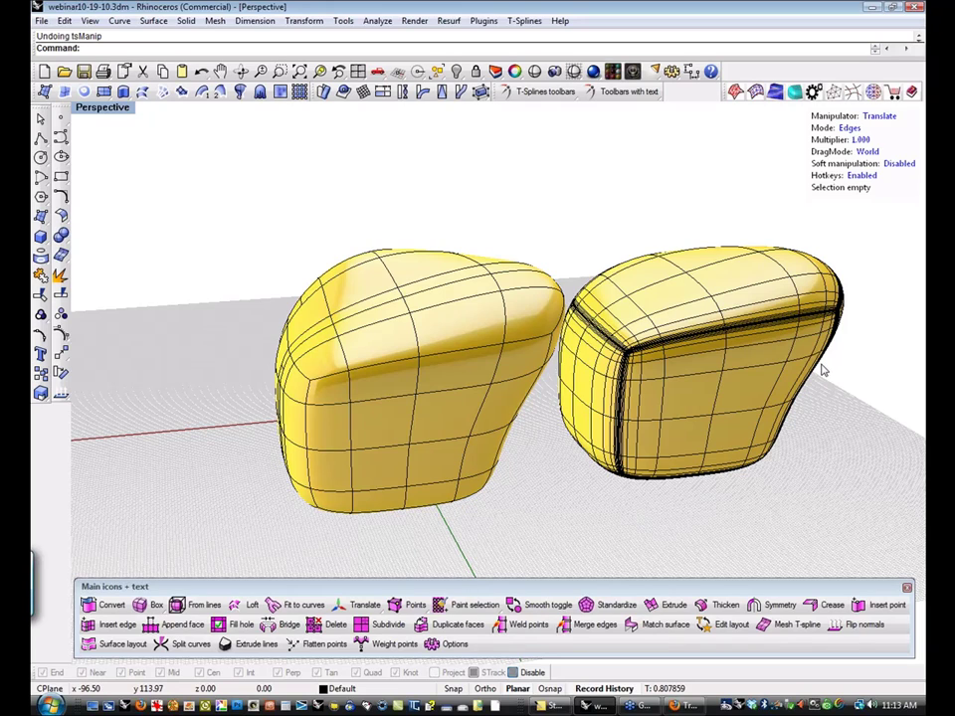
pyautogui.click(844, 383)
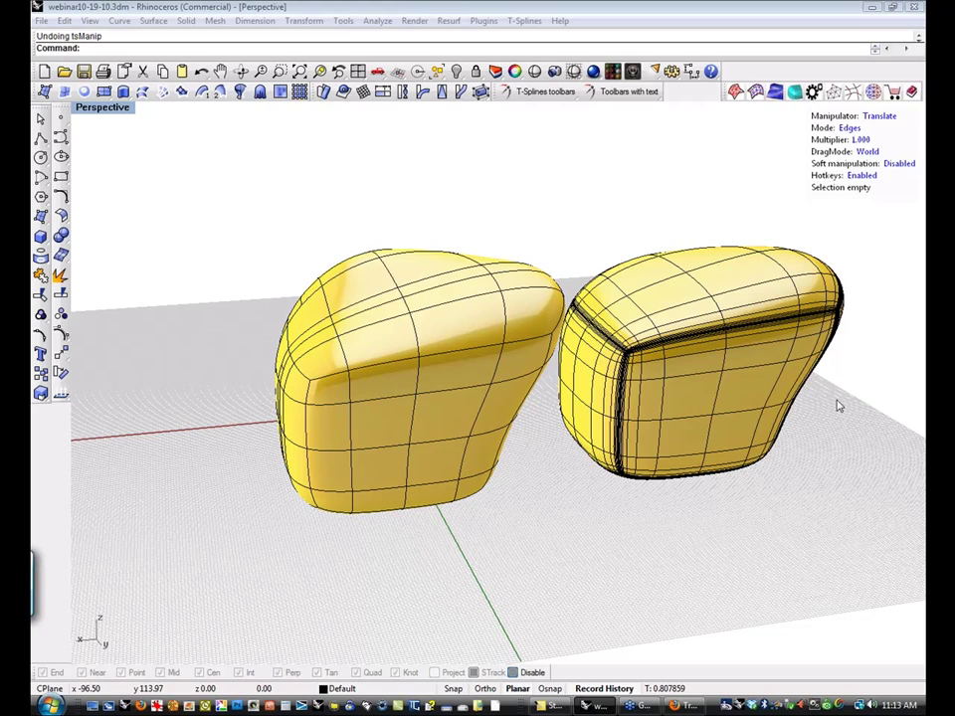
pyautogui.click(564, 519)
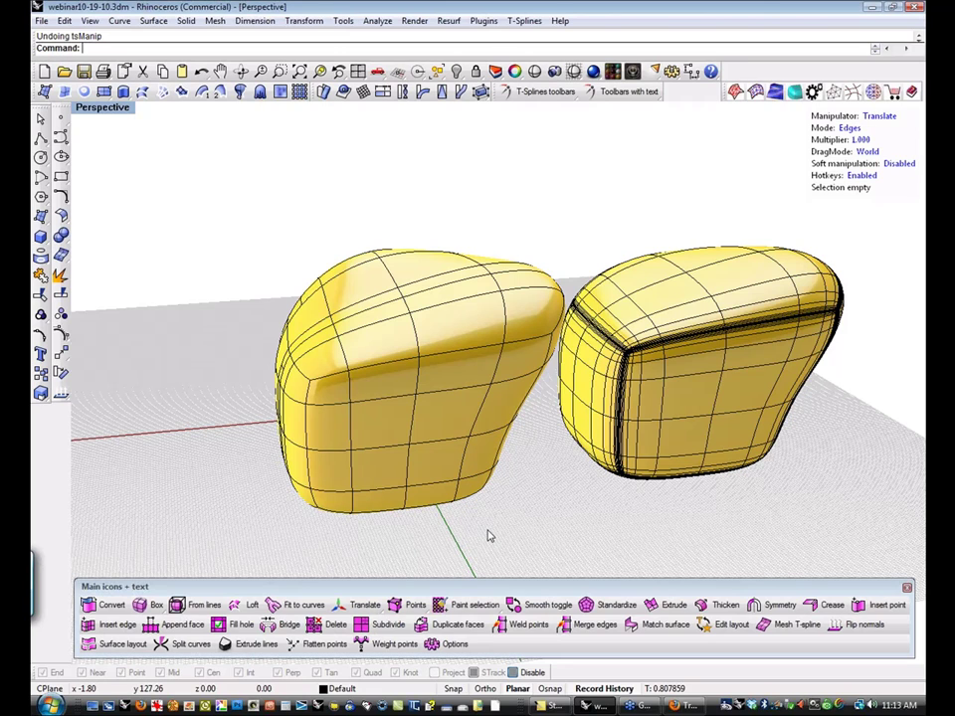
# Select both T-spline boxes together and delete them from the scene.
pyautogui.scroll(-5, 487, 537)
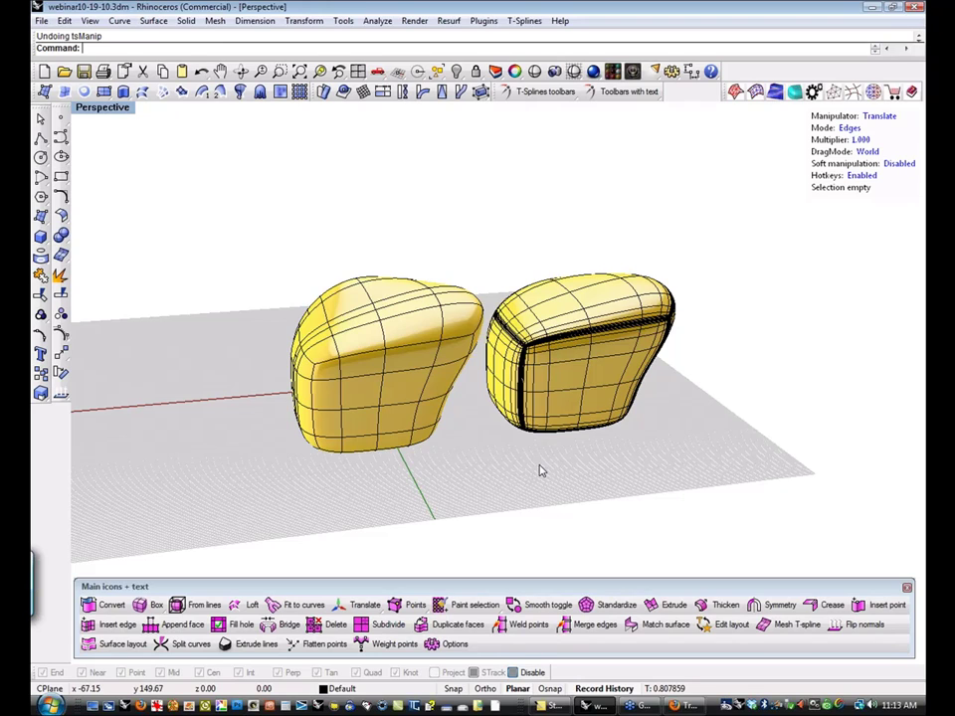
pyautogui.moveTo(209, 222); pyautogui.dragTo(685, 532)
pyautogui.press('Delete')
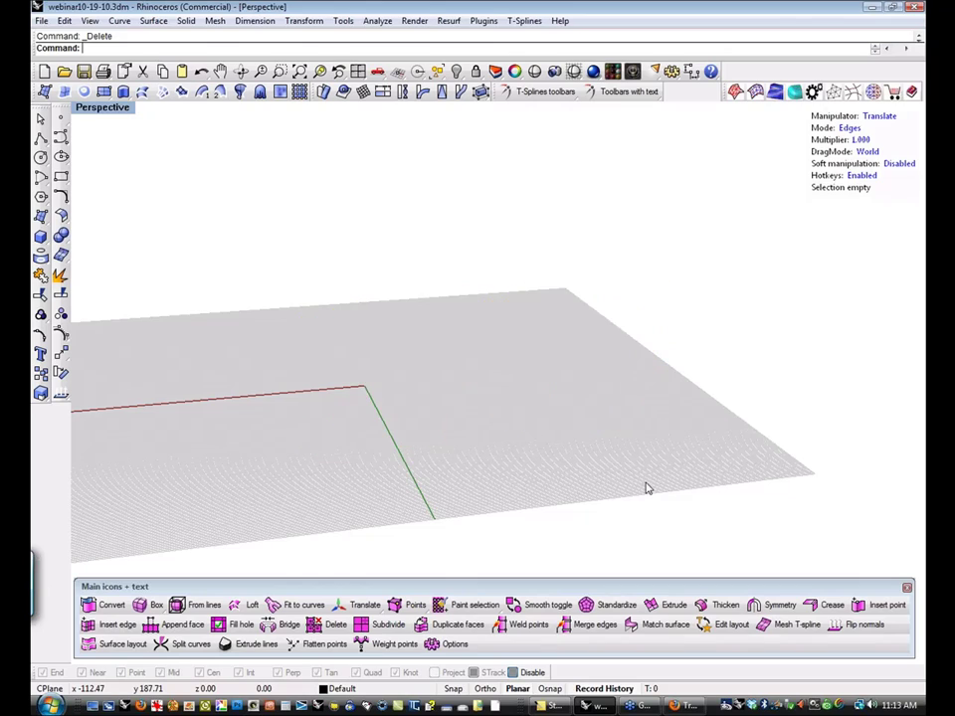
# Draw a circle on the ground plane, centred near the red axis and close to the origin.
pyautogui.keyDown('shift'); pyautogui.moveTo(386, 466); pyautogui.dragTo(391, 449, button='right'); pyautogui.keyUp('shift')
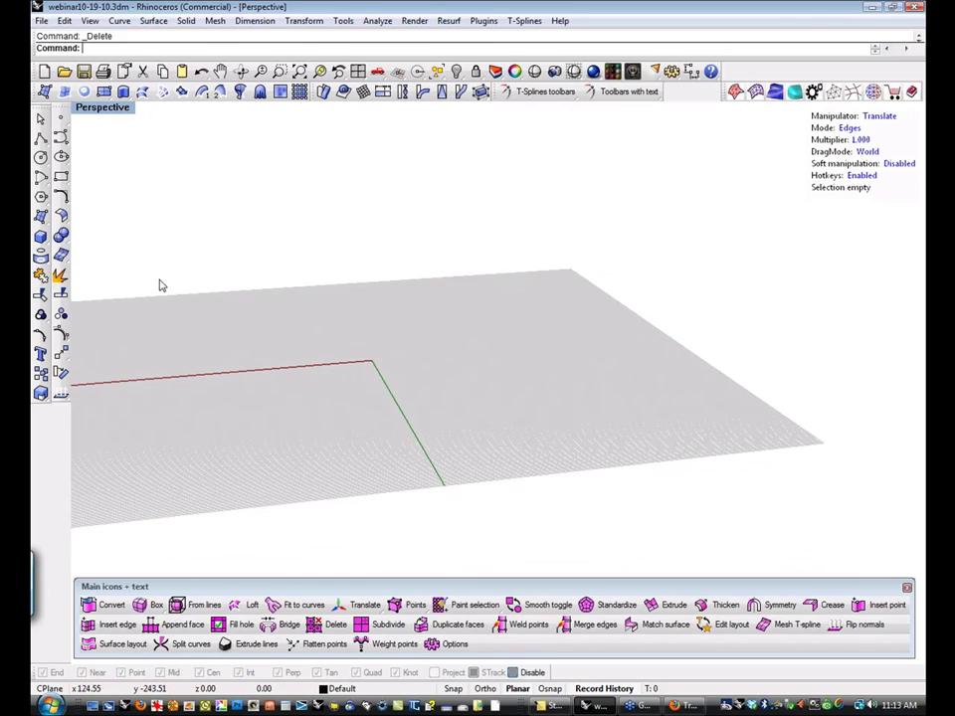
pyautogui.click(50, 247)
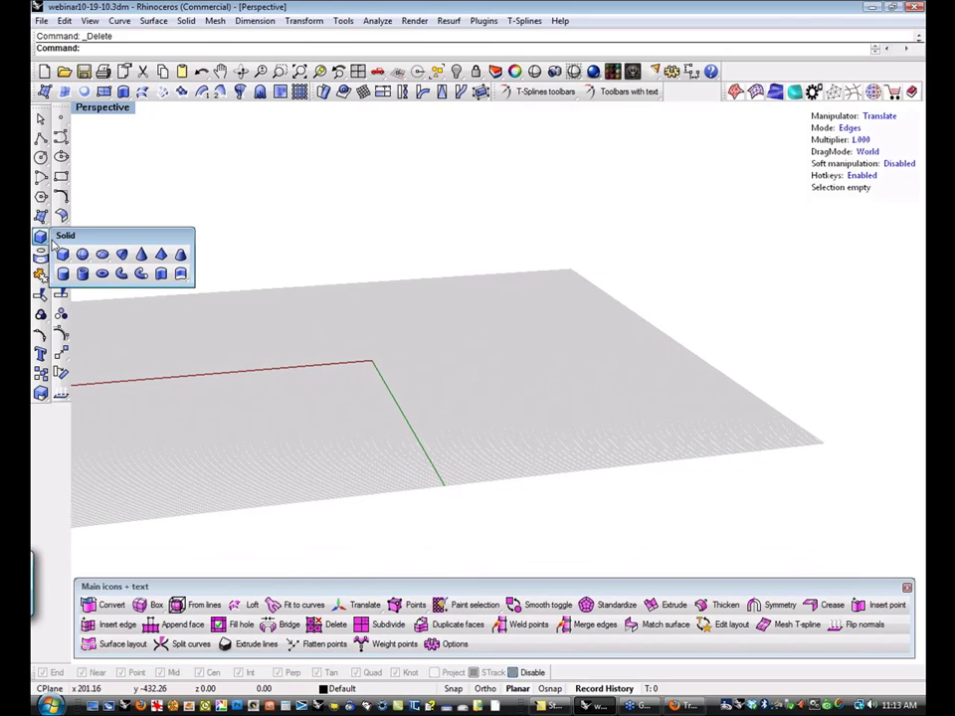
pyautogui.click(157, 196)
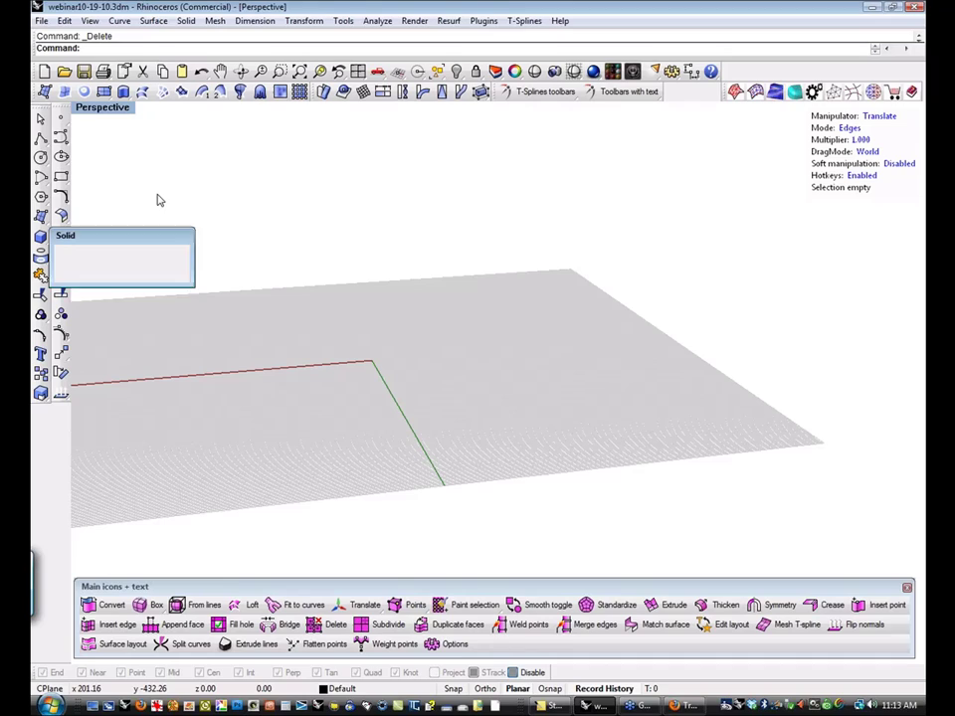
pyautogui.click(41, 157)
pyautogui.click(289, 358)
pyautogui.click(291, 346)
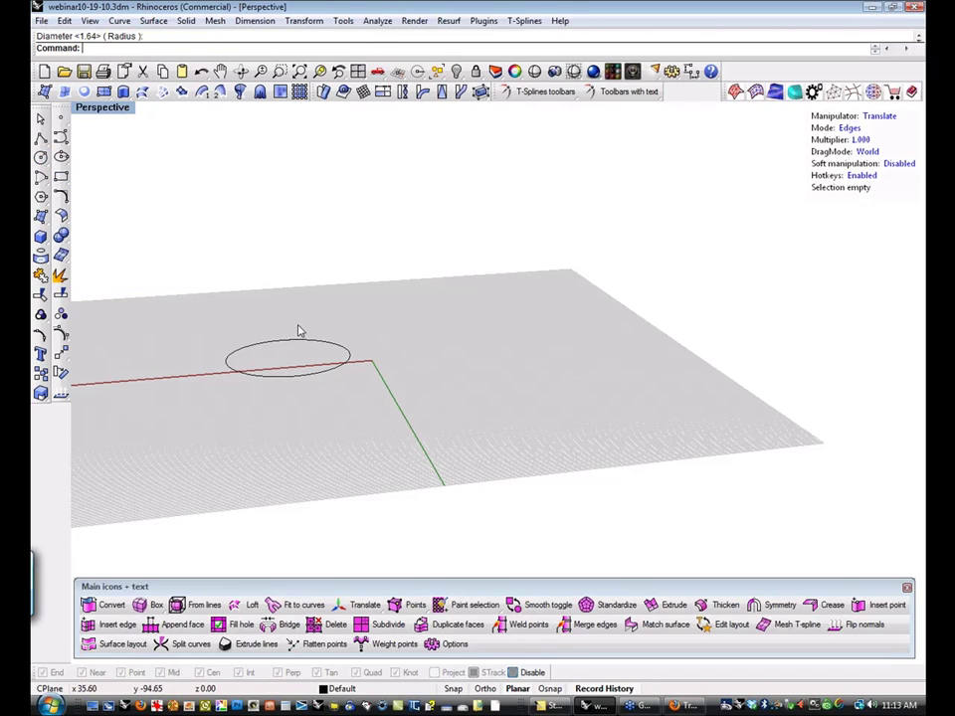
# Extrude the circle straight up about 134 units into an open cylindrical surface and select the resulting surface.
pyautogui.click(294, 341)
pyautogui.click(44, 238)
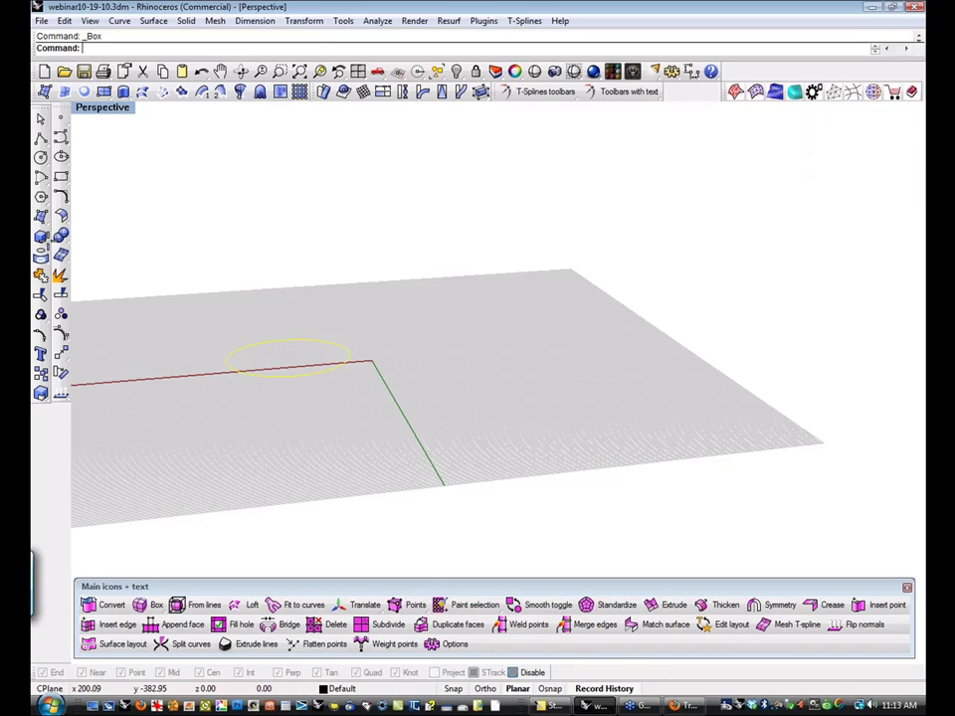
pyautogui.moveTo(46, 224)
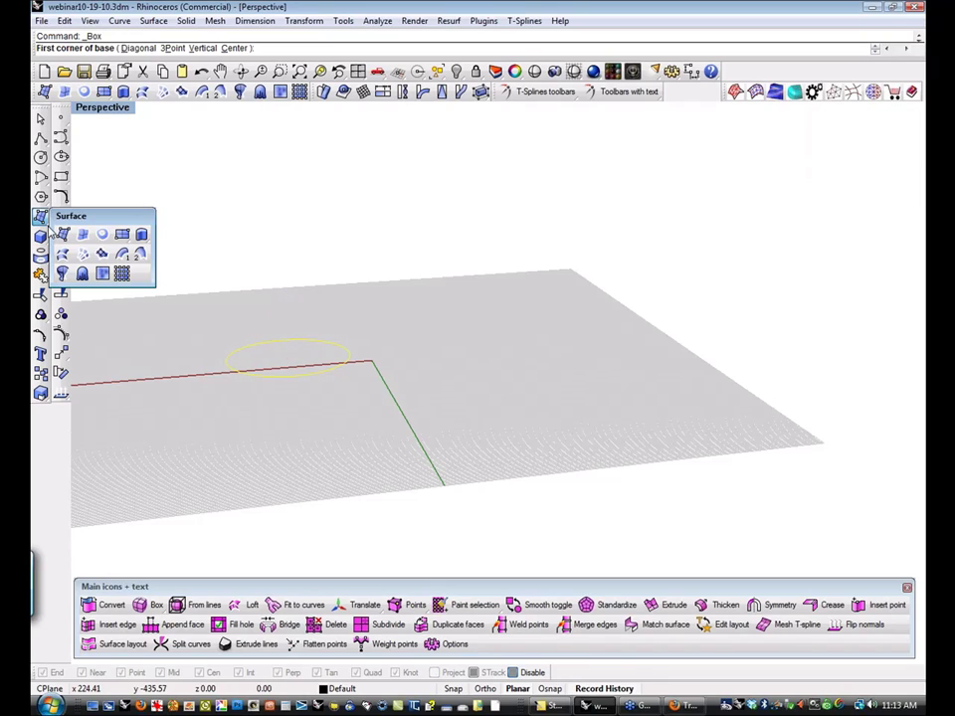
pyautogui.click(141, 233)
pyautogui.click(316, 151)
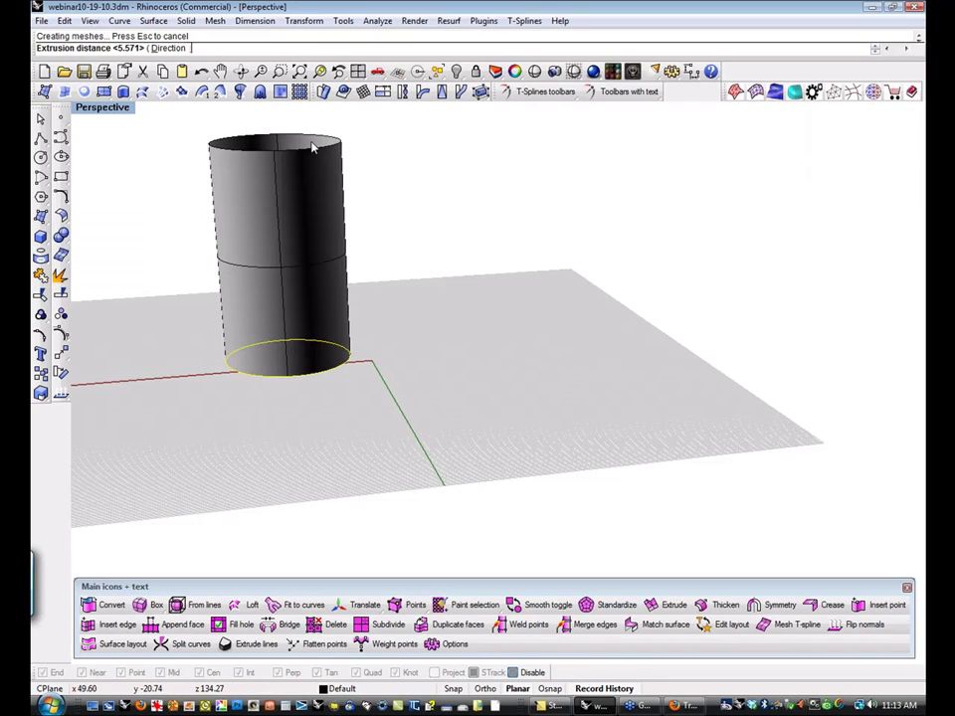
pyautogui.moveTo(317, 150)
pyautogui.mouseDown(button='right')
pyautogui.moveTo(392, 263)
pyautogui.moveTo(407, 330)
pyautogui.moveTo(324, 348)
pyautogui.mouseUp(button='right')
pyautogui.click(325, 348)
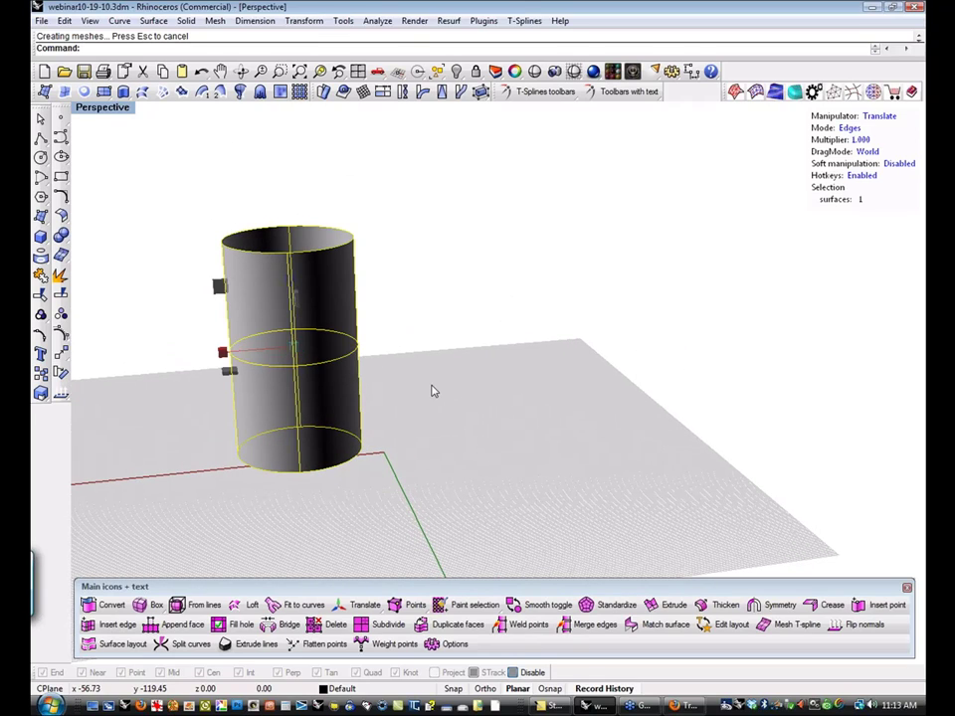
pyautogui.press('e')
pyautogui.press('Escape')
pyautogui.press('Return')
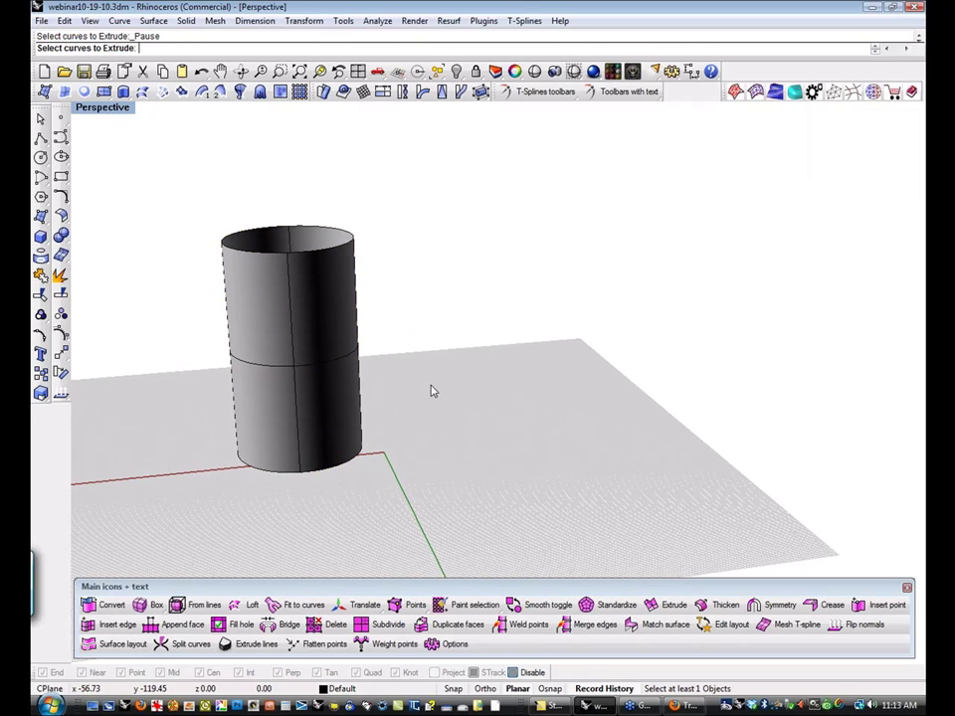
pyautogui.press('Escape')
# Rebuild the cylinder with 8 U and 4 V points, degree 3 in both directions, with Delete input and ReTrim on.
pyautogui.click(341, 335)
pyautogui.write('Rebuild')
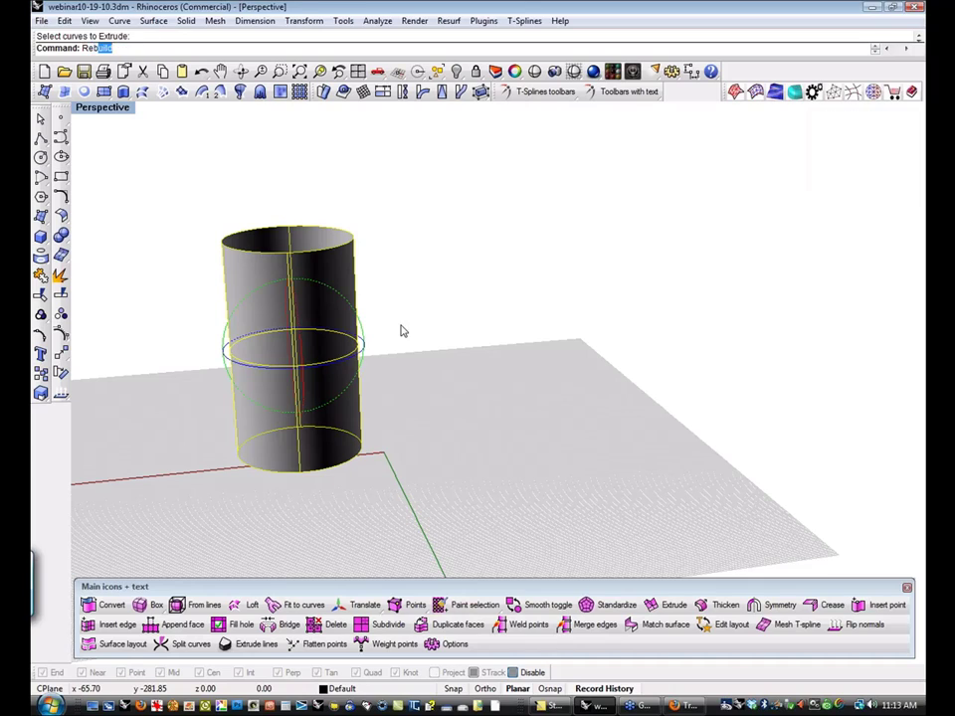
pyautogui.press('Return')
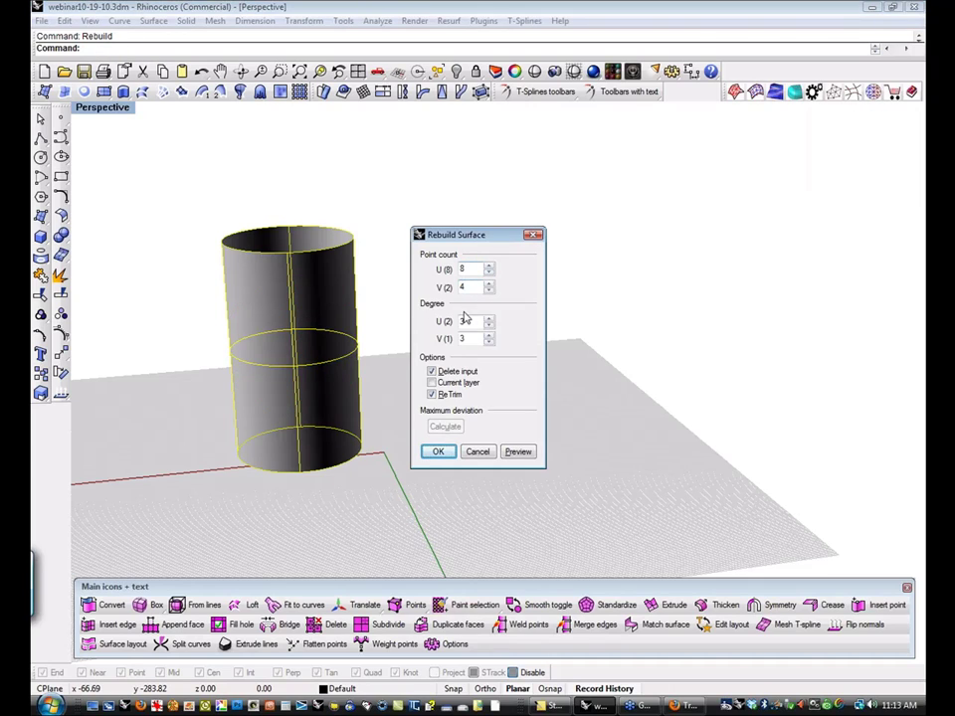
pyautogui.click(436, 451)
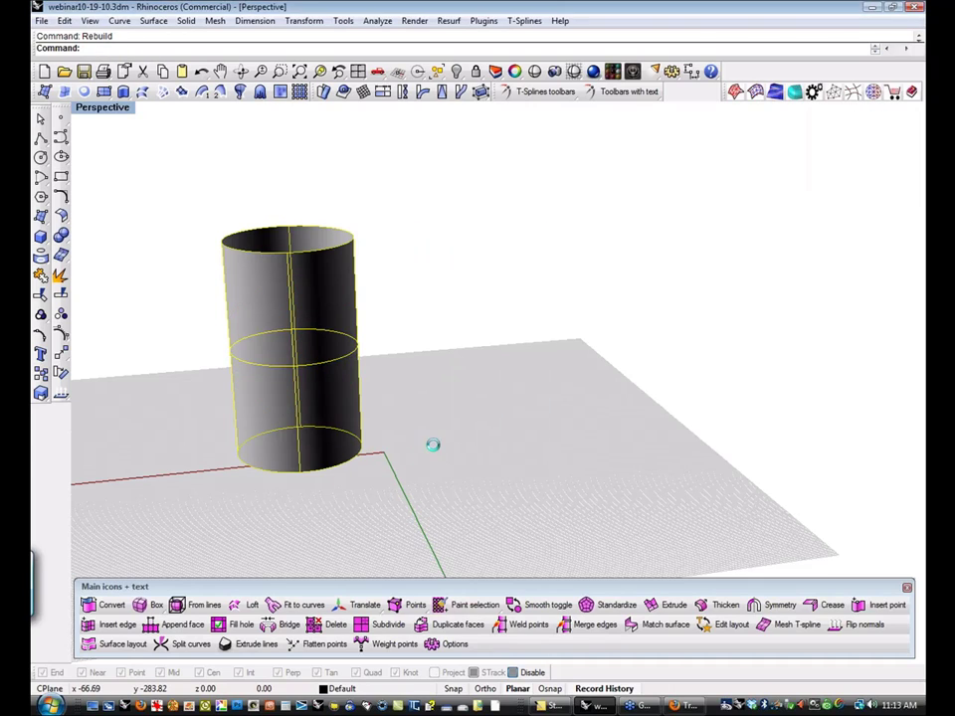
# Convert the rebuilt cylinder surface to a T-spline.
pyautogui.click(478, 389)
pyautogui.keyDown('shift'); pyautogui.moveTo(454, 390); pyautogui.dragTo(448, 418, button='right'); pyautogui.keyUp('shift')
pyautogui.click(440, 408)
pyautogui.click(254, 409)
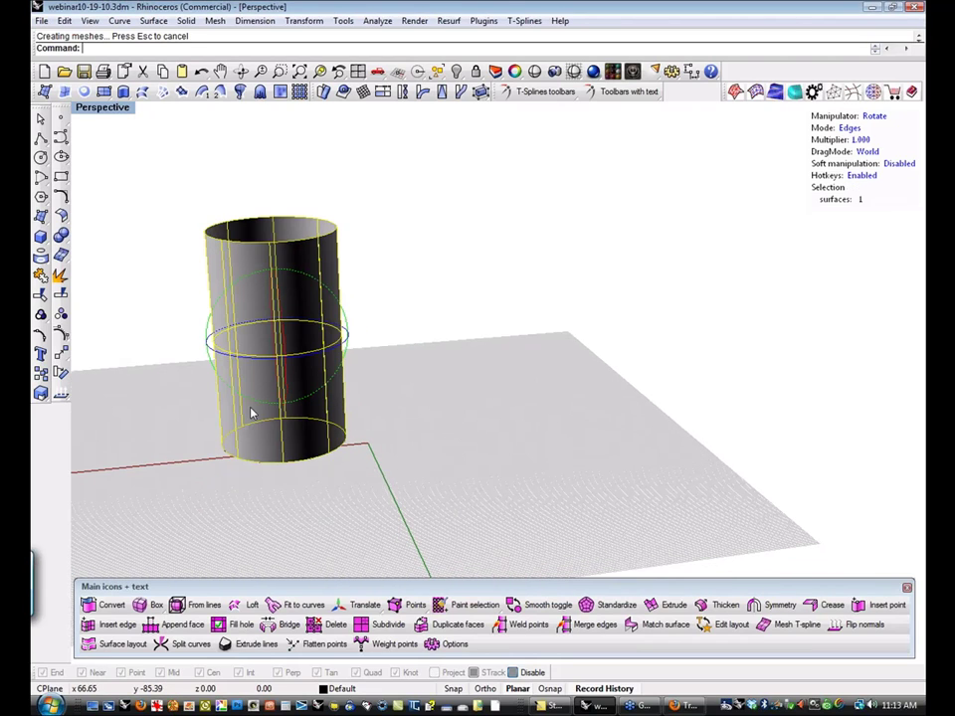
pyautogui.click(98, 609)
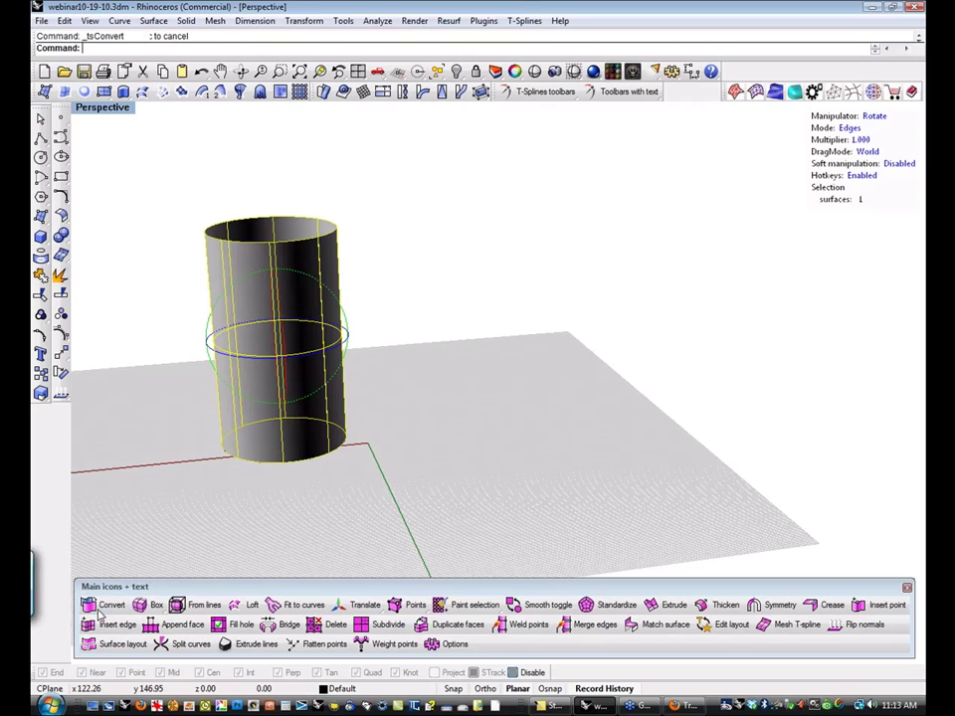
# In the Front view, draw a wavy degree-3 control-point curve with six points, rising from the baseline beside the cylinder to well above it.
pyautogui.keyDown('shift'); pyautogui.moveTo(405, 365); pyautogui.dragTo(386, 364, button='right'); pyautogui.keyUp('shift')
pyautogui.write('f')
pyautogui.press('Return')
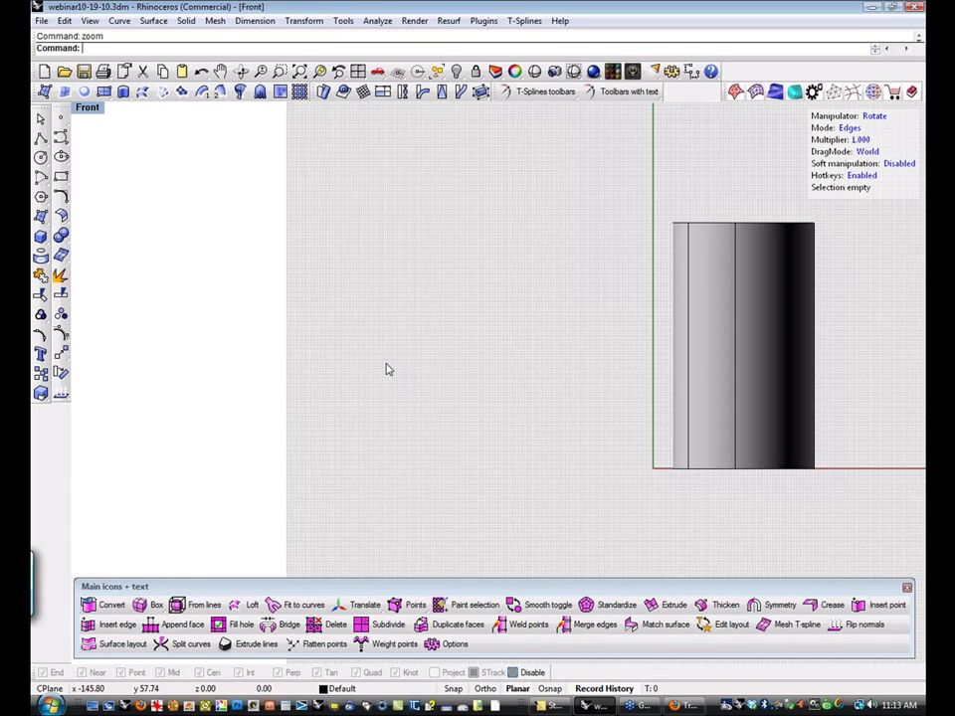
pyautogui.scroll(-6, 190, 358)
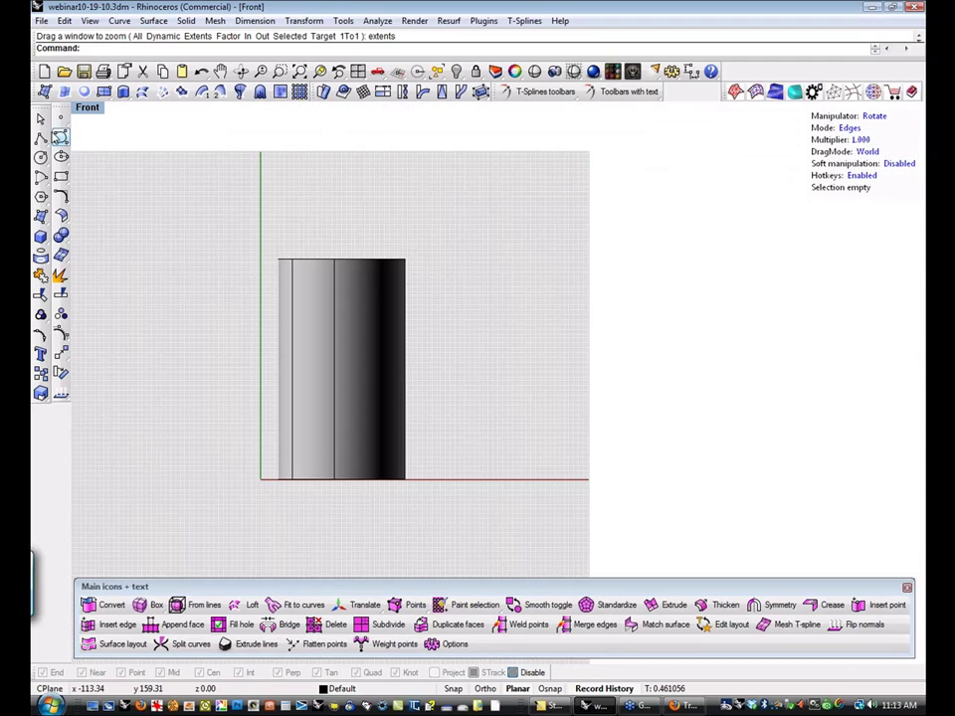
pyautogui.click(60, 137)
pyautogui.click(445, 479)
pyautogui.click(514, 420)
pyautogui.click(458, 329)
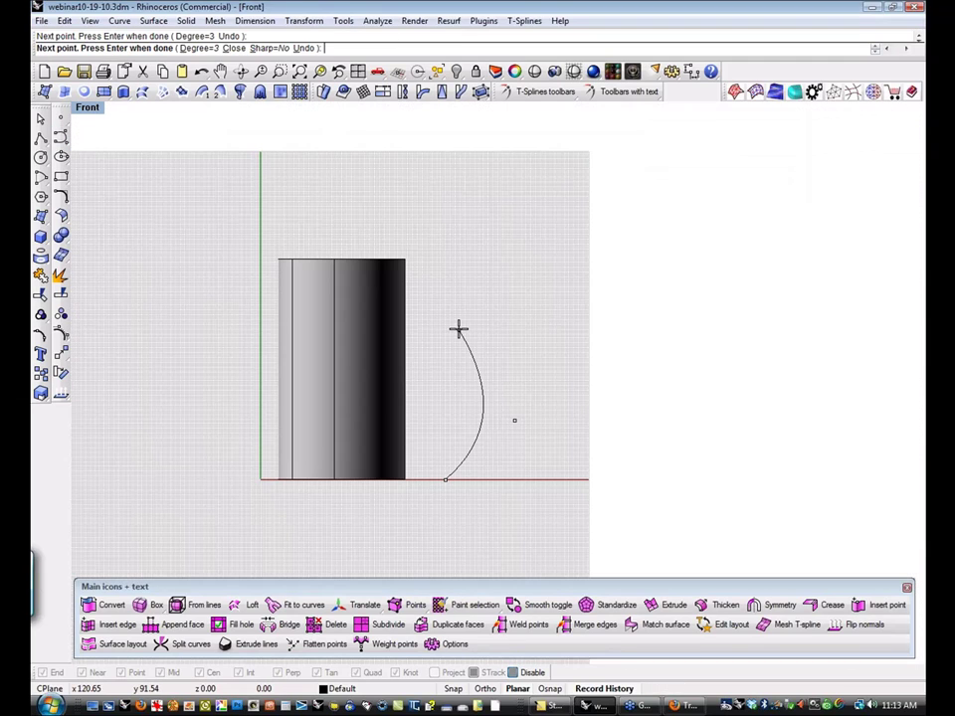
pyautogui.moveTo(556, 200); pyautogui.dragTo(496, 354, button='right')
pyautogui.click(497, 355)
pyautogui.click(399, 237)
pyautogui.click(498, 126)
pyautogui.rightClick(498, 125)
pyautogui.scroll(-2, 530, 201)
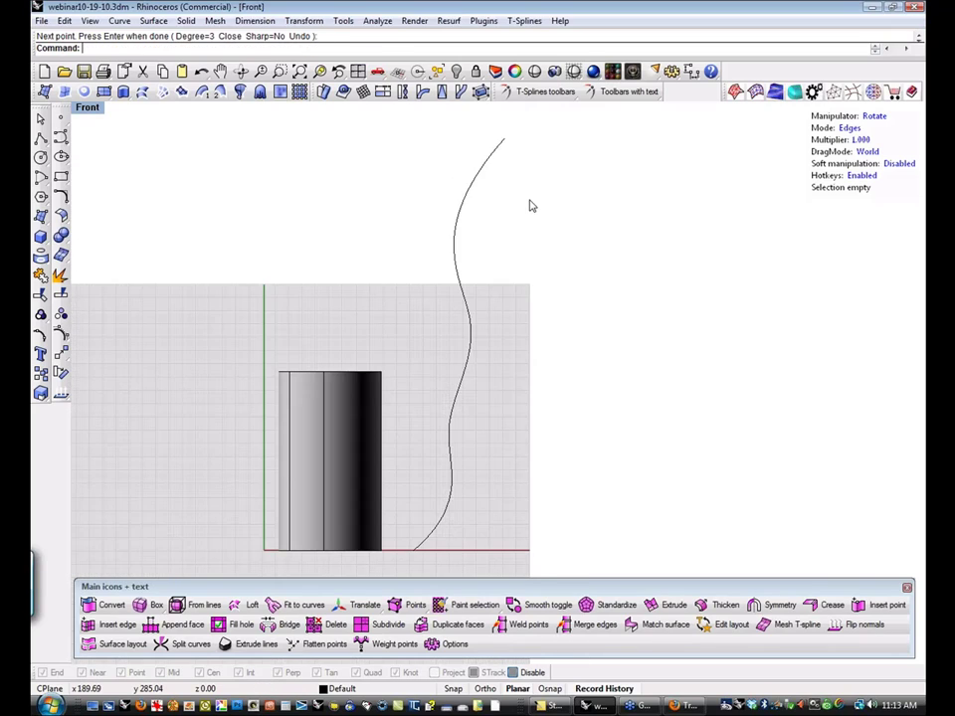
# Try pulling the cylinder's upper loop of eight edges straight up beyond the curve's height, and undo the move.
pyautogui.scroll(-4, 527, 205)
pyautogui.moveTo(321, 289); pyautogui.dragTo(466, 344)
pyautogui.press('w')
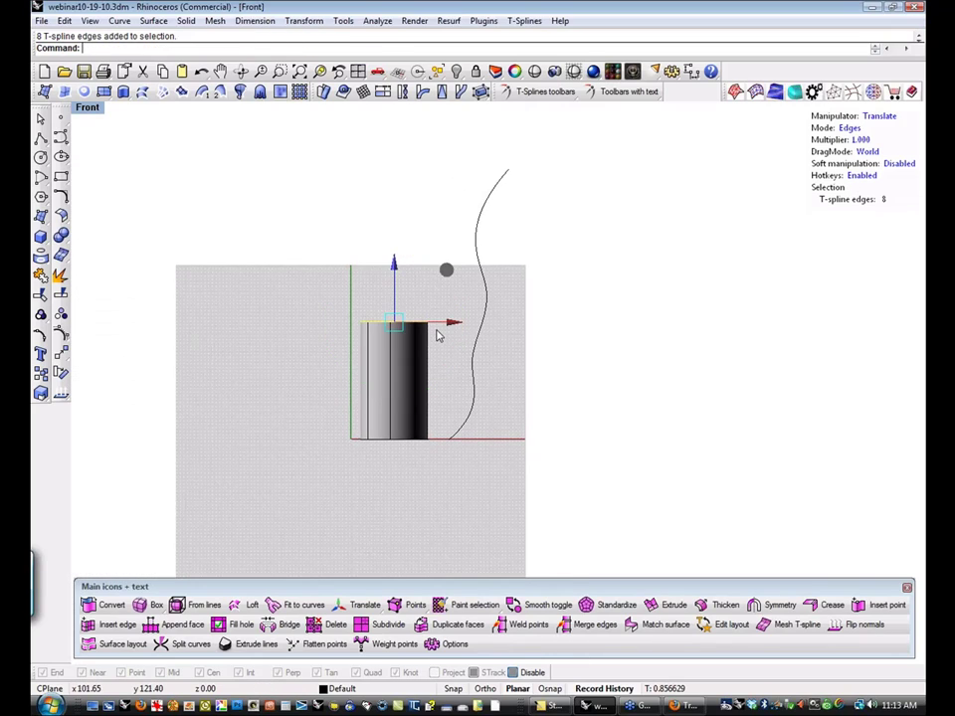
pyautogui.moveTo(394, 264); pyautogui.dragTo(412, 121)
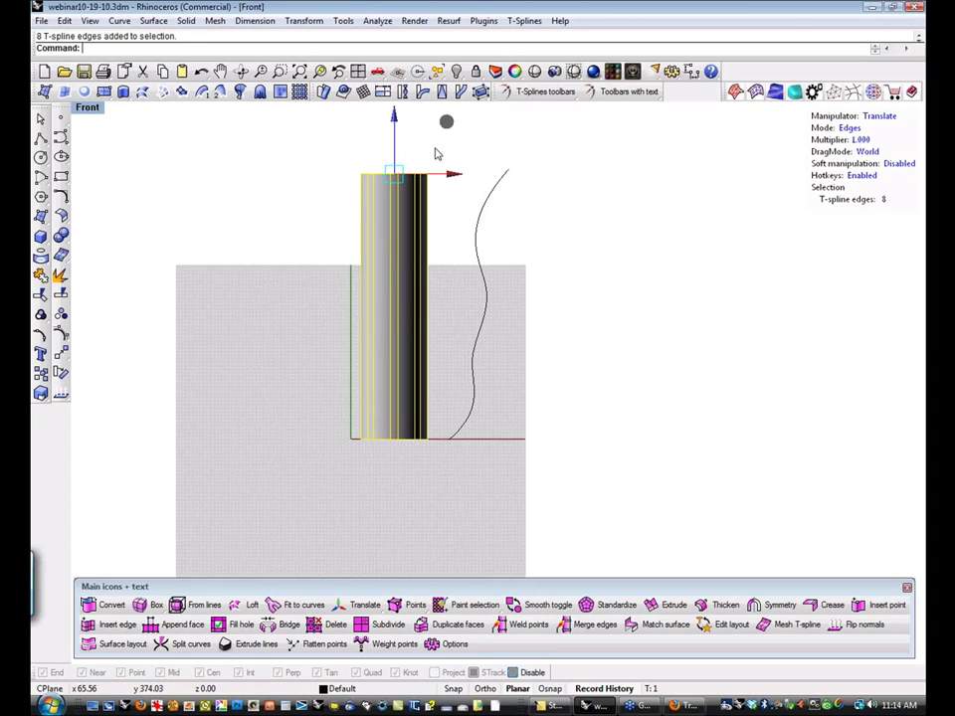
pyautogui.click(389, 149)
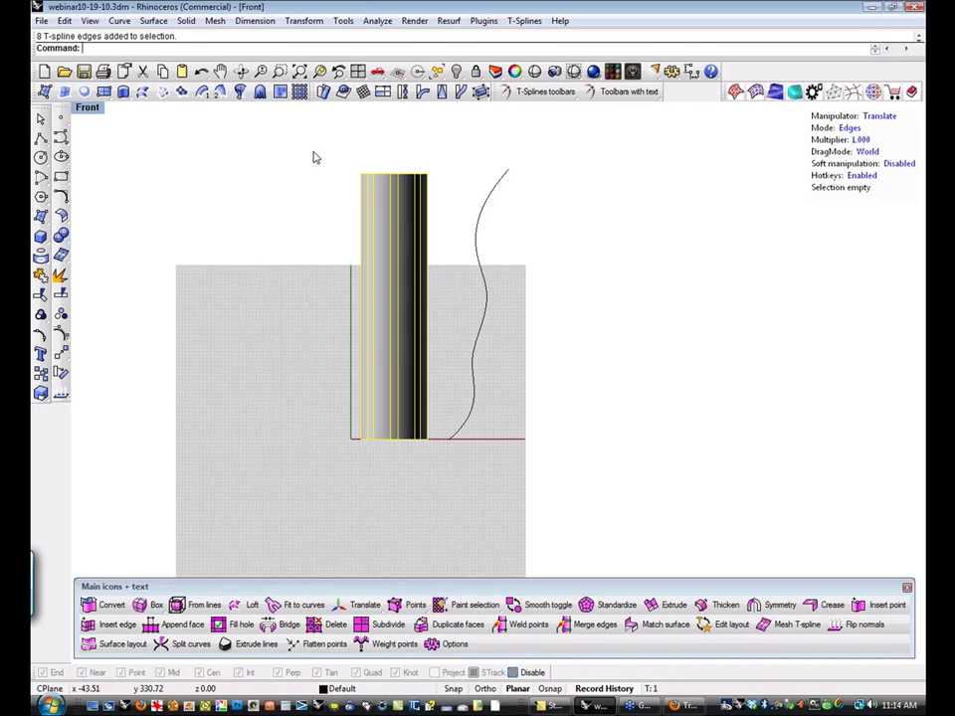
pyautogui.moveTo(316, 162); pyautogui.dragTo(283, 188, button='right')
pyautogui.hotkey('ctrl', 'z')
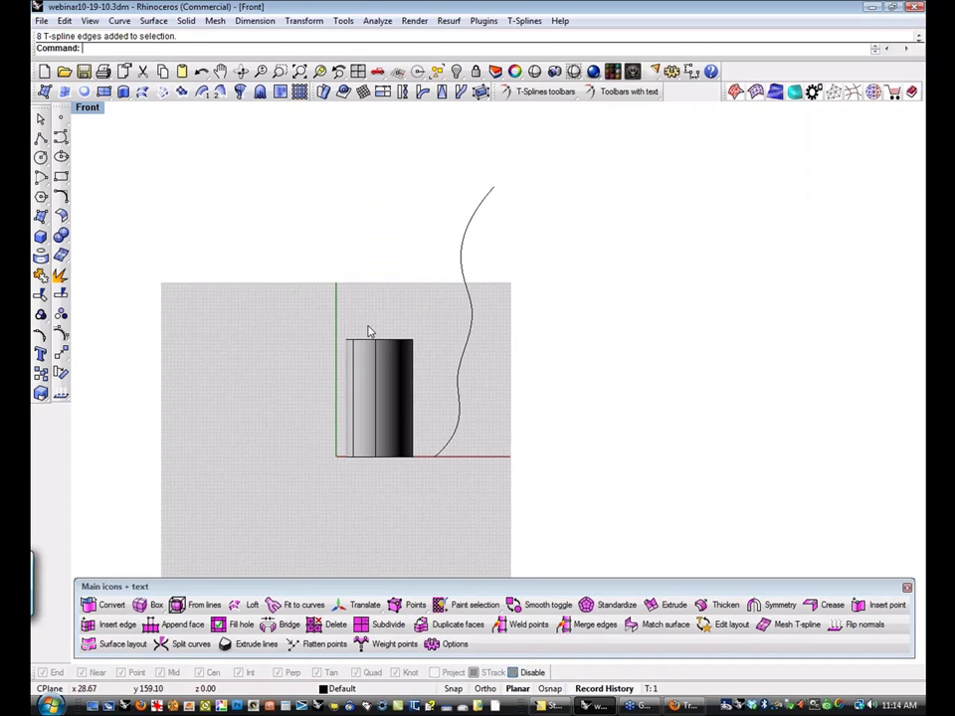
pyautogui.write('s')
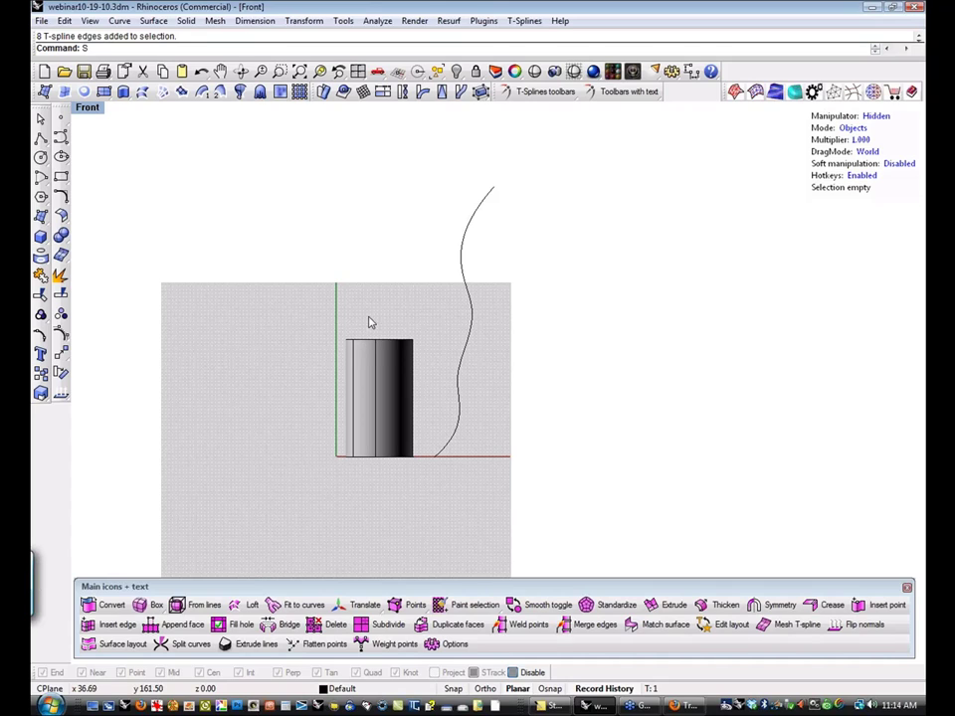
pyautogui.moveTo(367, 309); pyautogui.dragTo(349, 304, button='right')
pyautogui.write('ss')
pyautogui.click(346, 337)
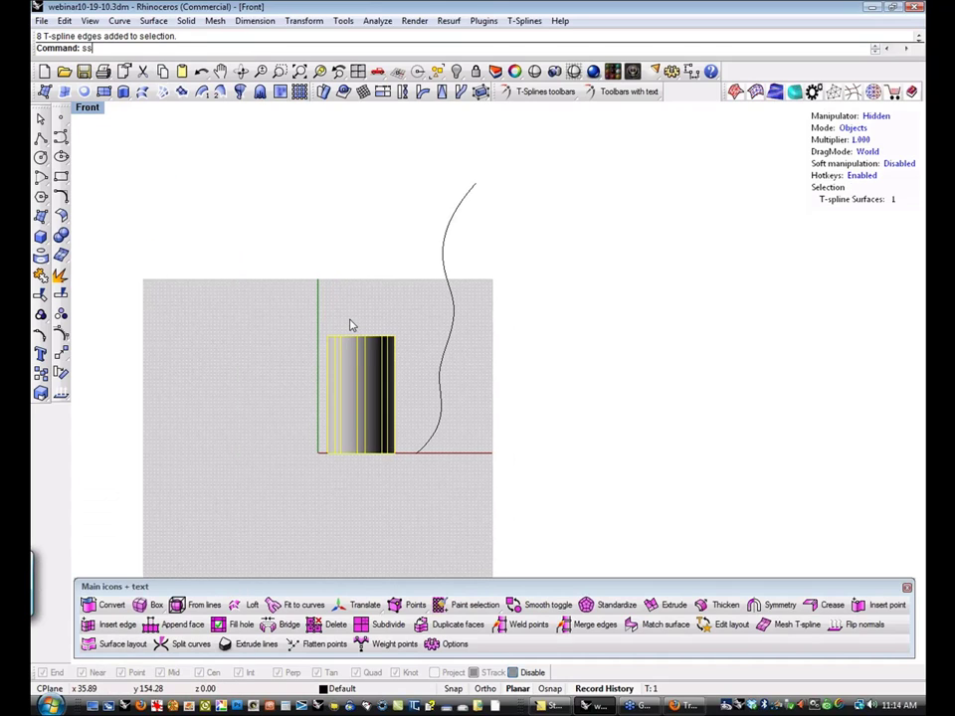
pyautogui.click(348, 320)
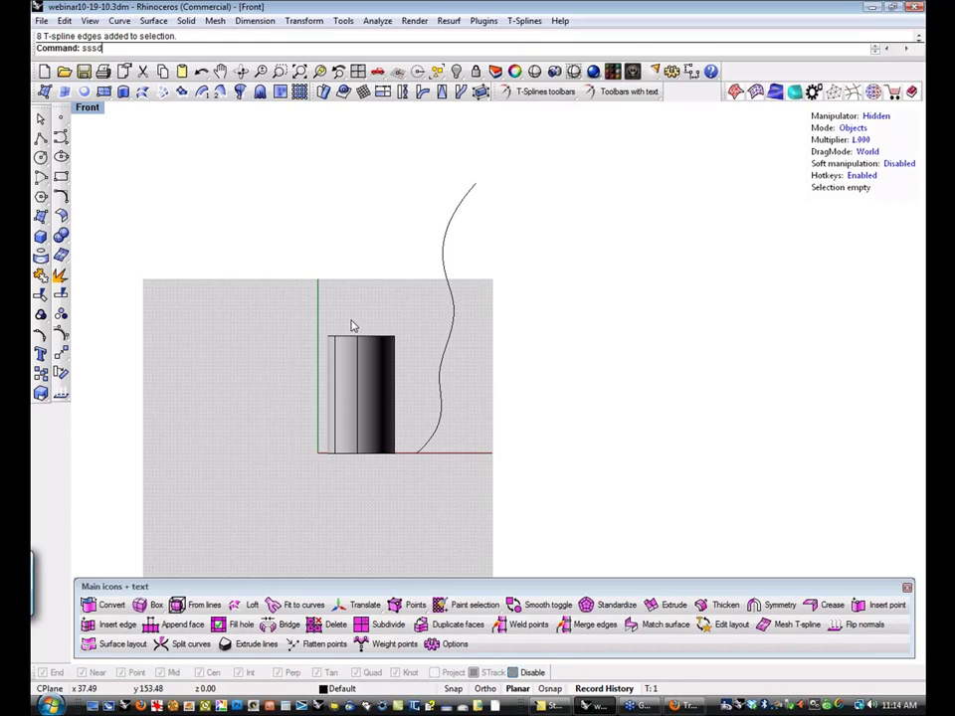
pyautogui.moveTo(357, 308); pyautogui.dragTo(309, 304, button='right')
# Stretch the cylinder by moving its upper loop of eight edges straight up until level with the curve's upper end.
pyautogui.write('s')
pyautogui.press('Escape')
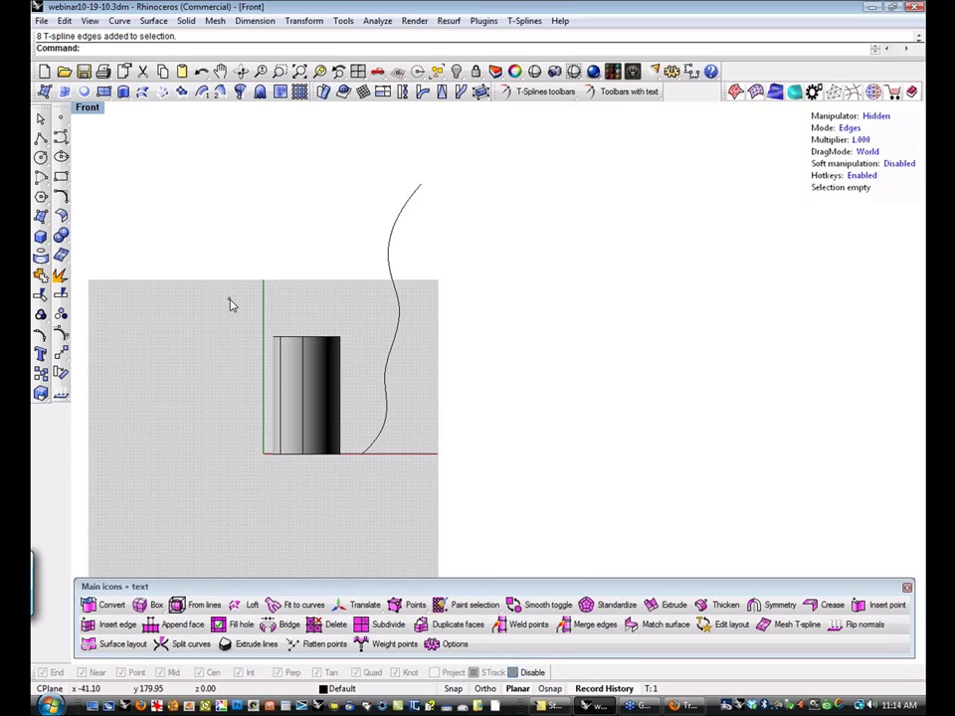
pyautogui.moveTo(230, 300); pyautogui.dragTo(369, 349)
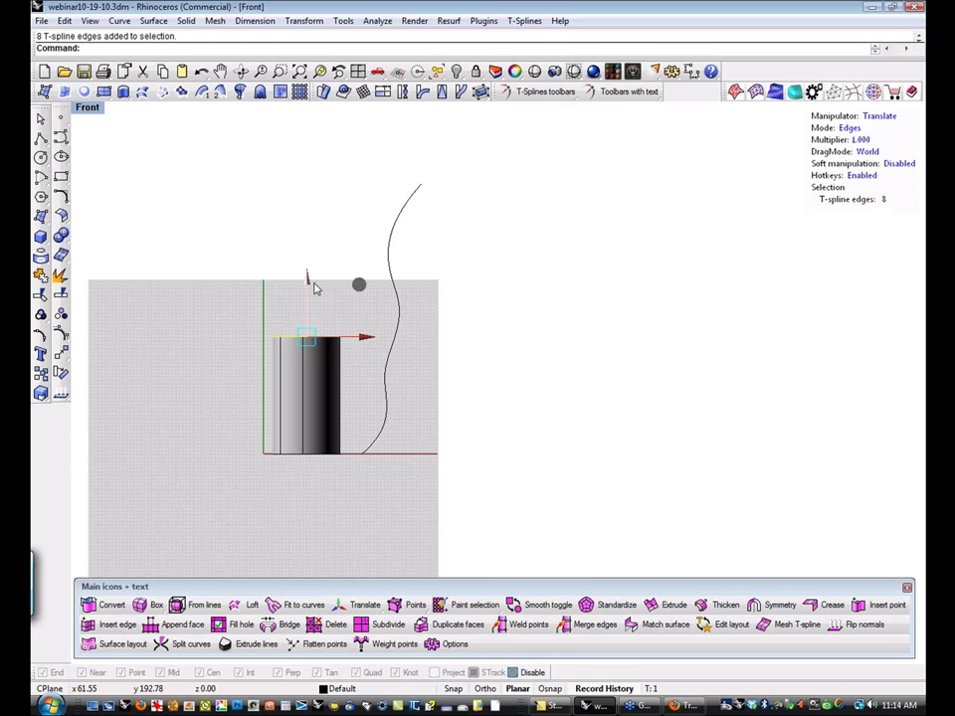
pyautogui.moveTo(312, 278); pyautogui.dragTo(334, 133)
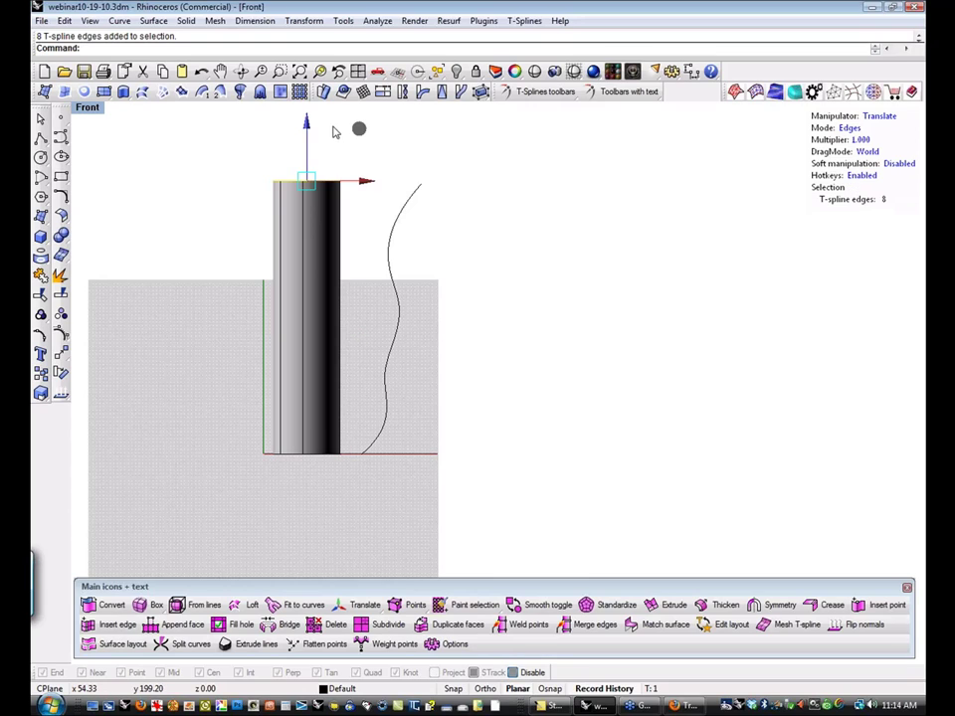
# Insert two horizontal edge loops around the T-spline cylinder, dividing its height into roughly equal thirds, with Simple insertion.
pyautogui.click(410, 159)
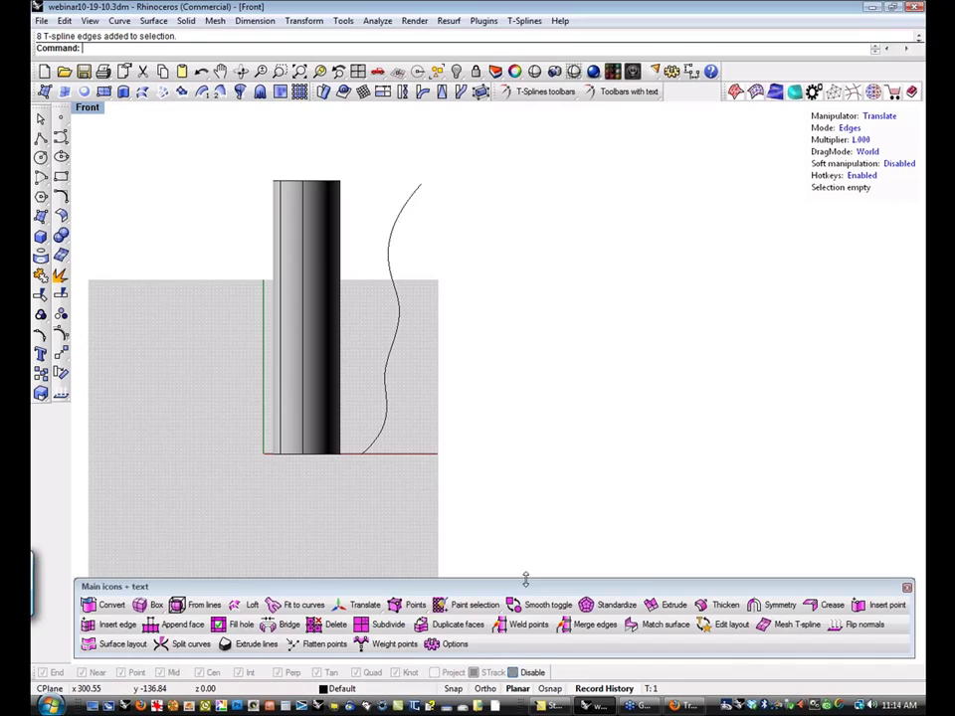
pyautogui.click(105, 625)
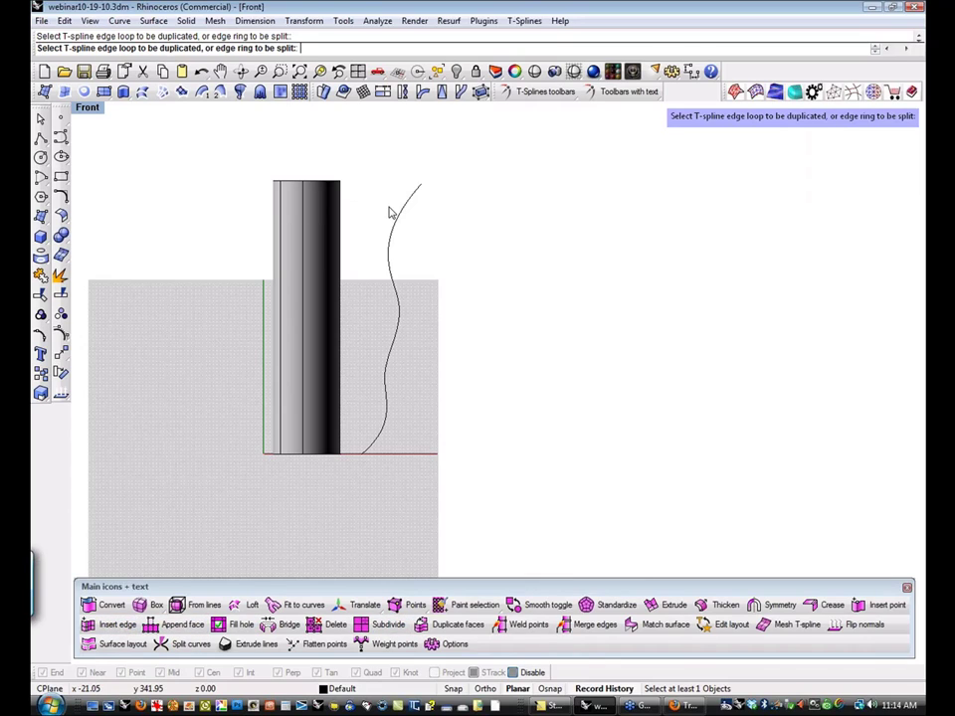
pyautogui.click(341, 212)
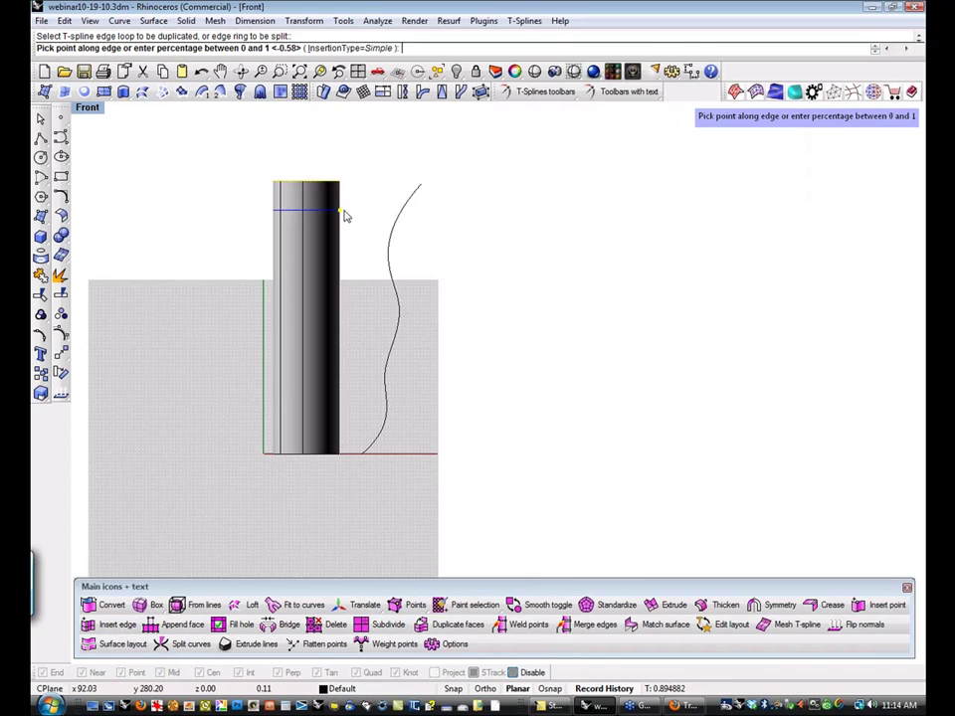
pyautogui.click(283, 269)
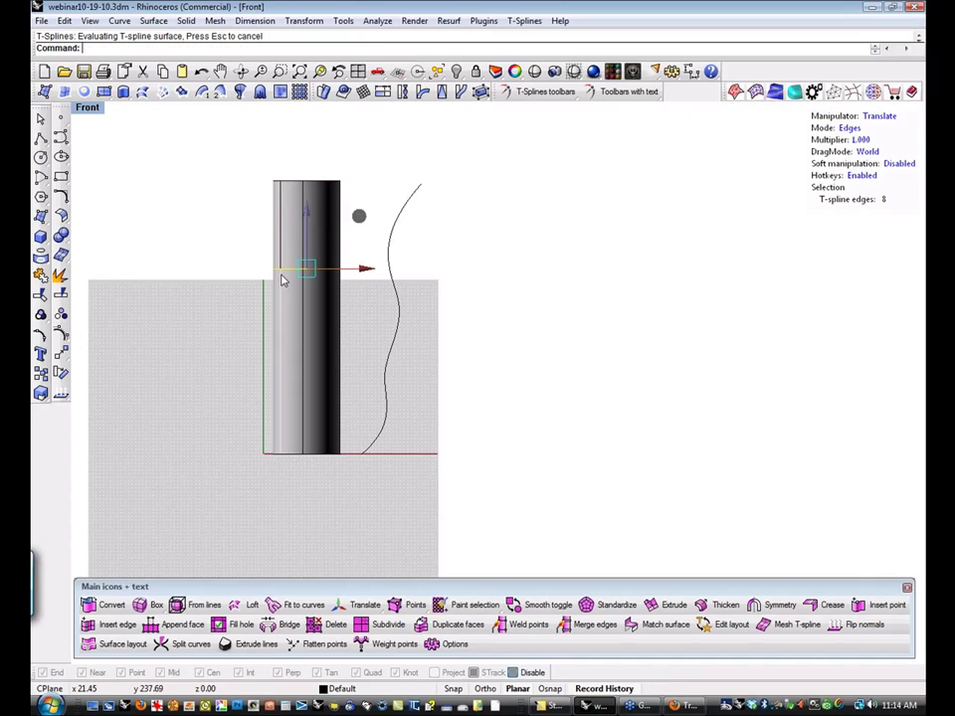
pyautogui.click(279, 365)
pyautogui.rightClick(278, 364)
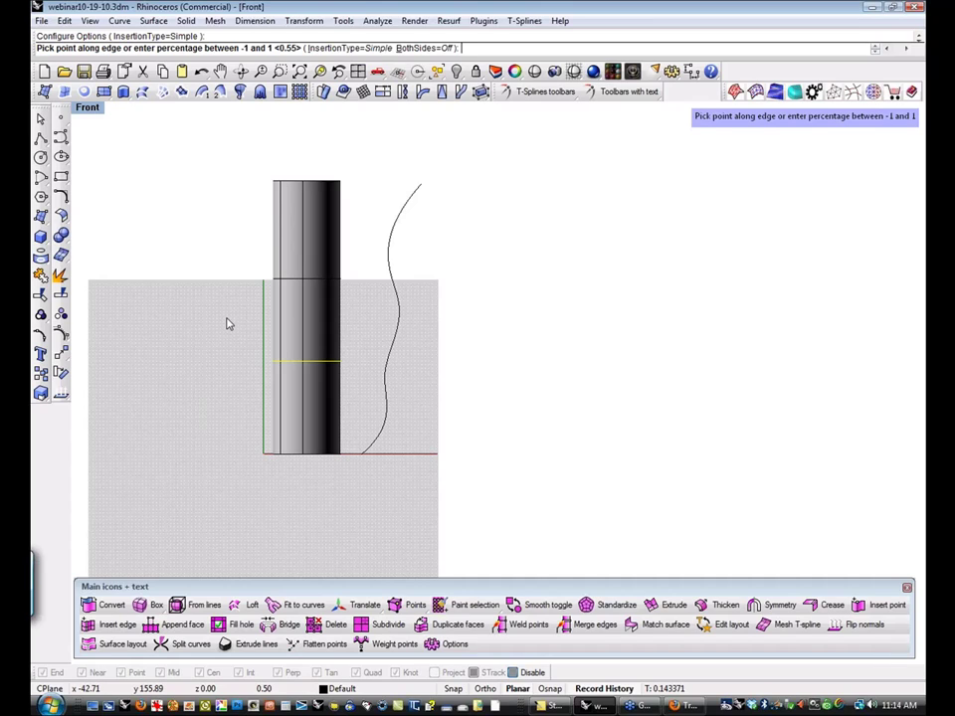
pyautogui.click(227, 323)
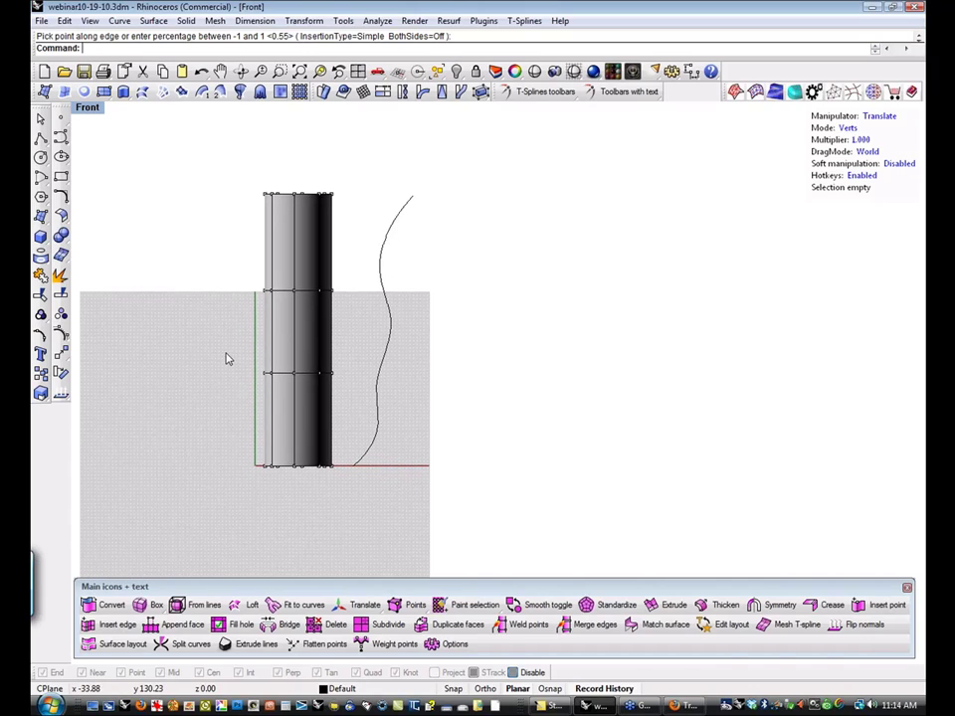
# Flow a copy of the cylinder's 32 vertices from a line along its axis onto the wavy curve, and delete the bent copy.
pyautogui.moveTo(190, 153); pyautogui.dragTo(348, 487)
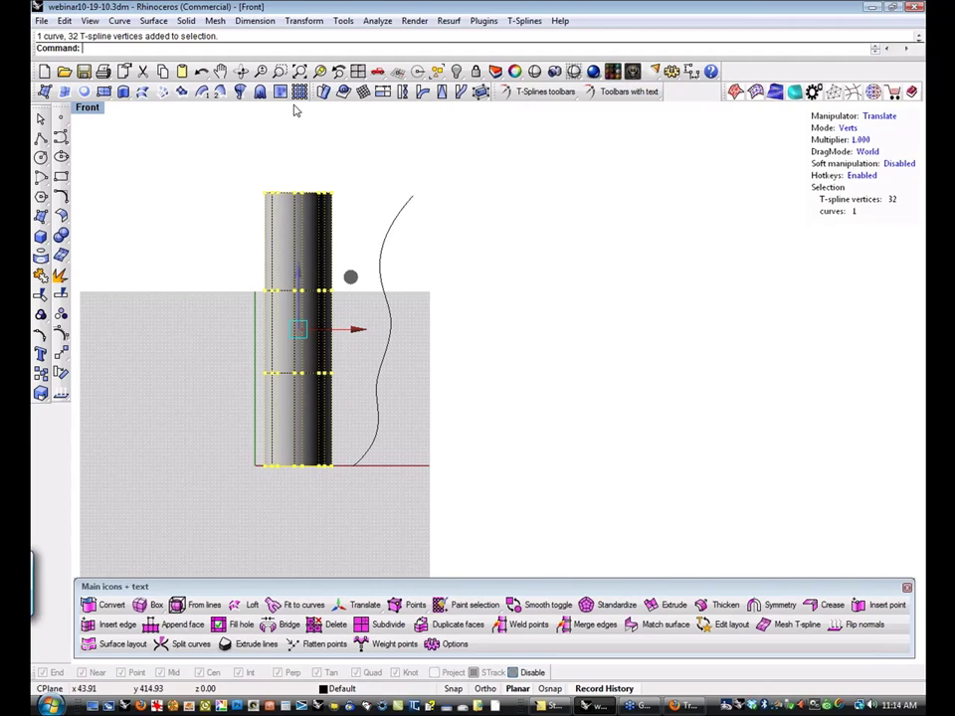
pyautogui.click(463, 95)
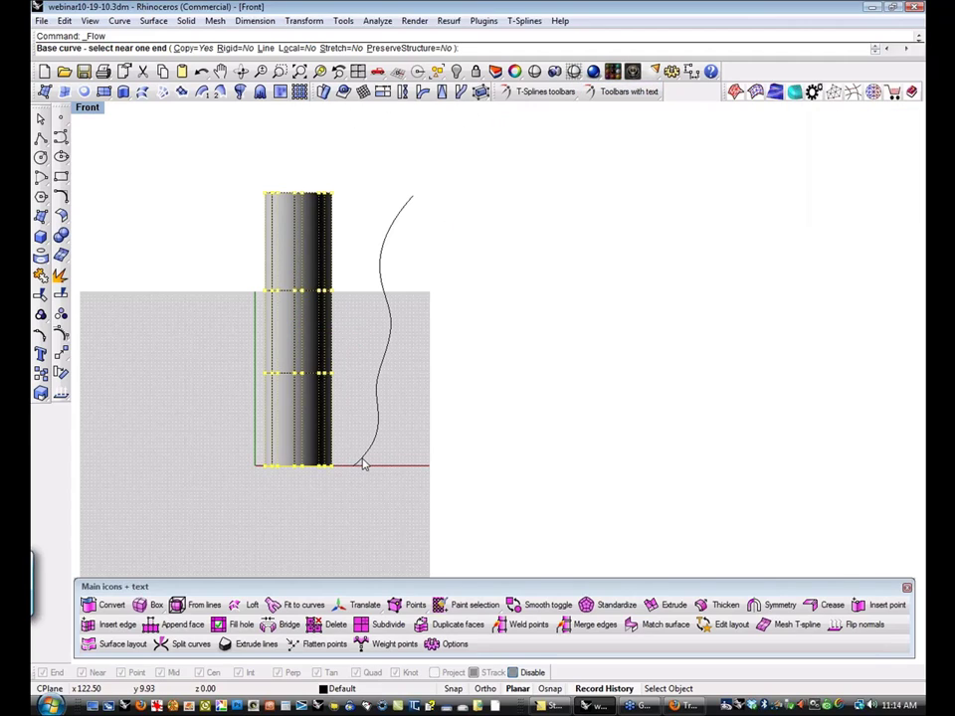
pyautogui.click(279, 48)
pyautogui.click(299, 468)
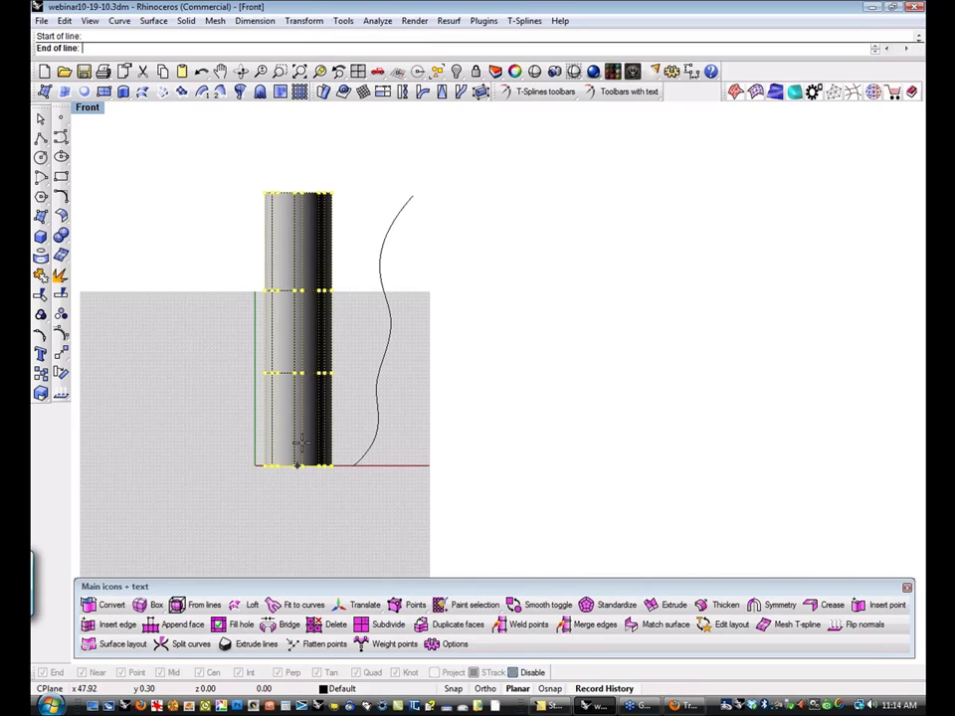
pyautogui.click(316, 191)
pyautogui.click(360, 462)
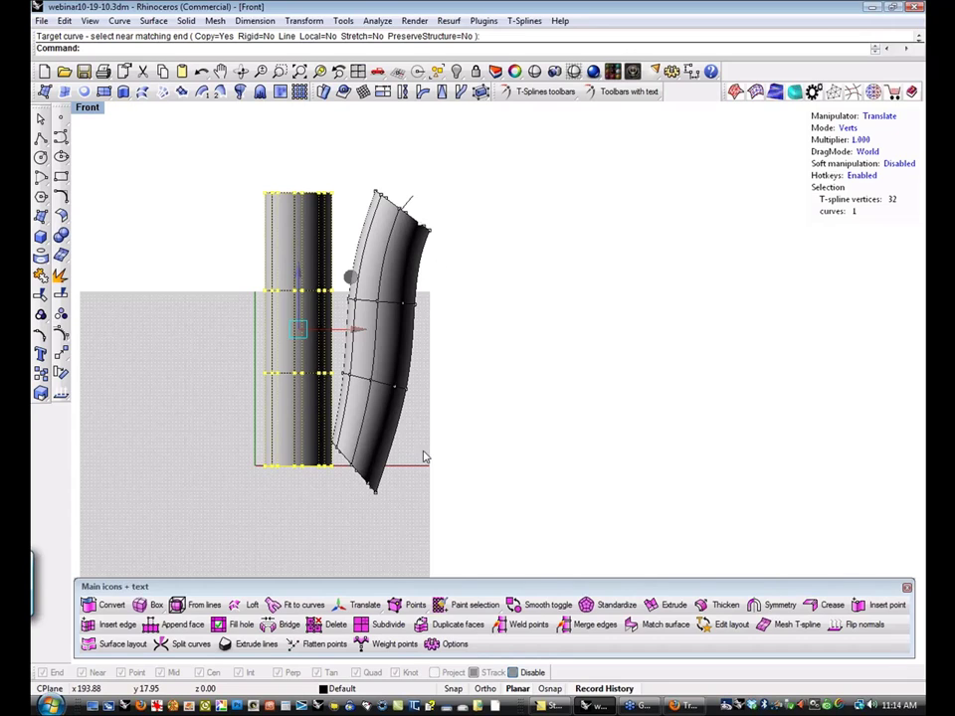
pyautogui.click(442, 388)
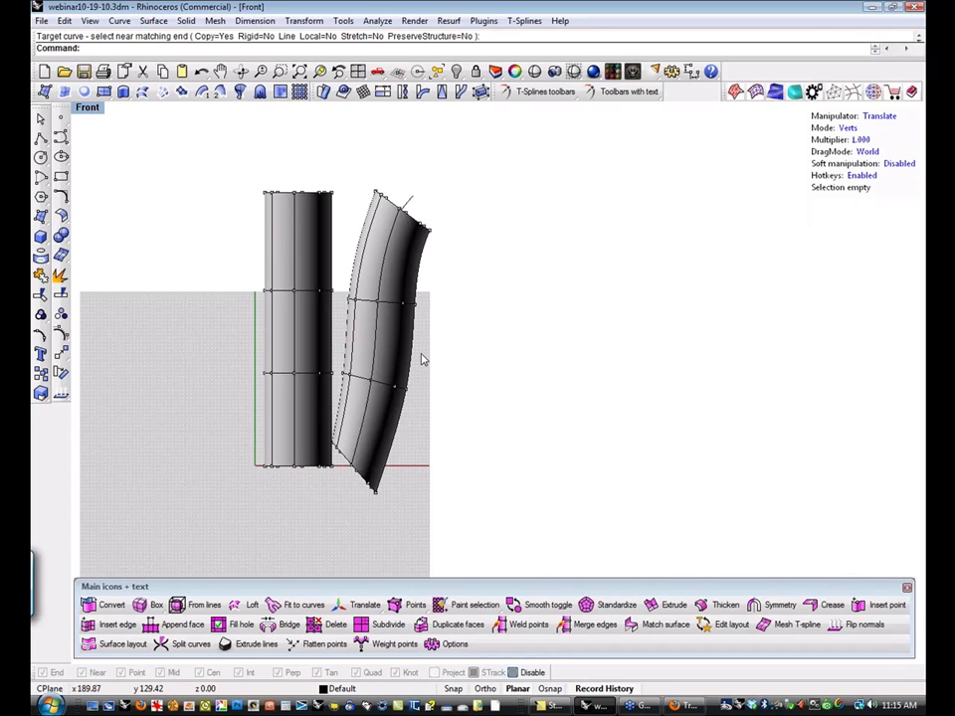
pyautogui.click(408, 358)
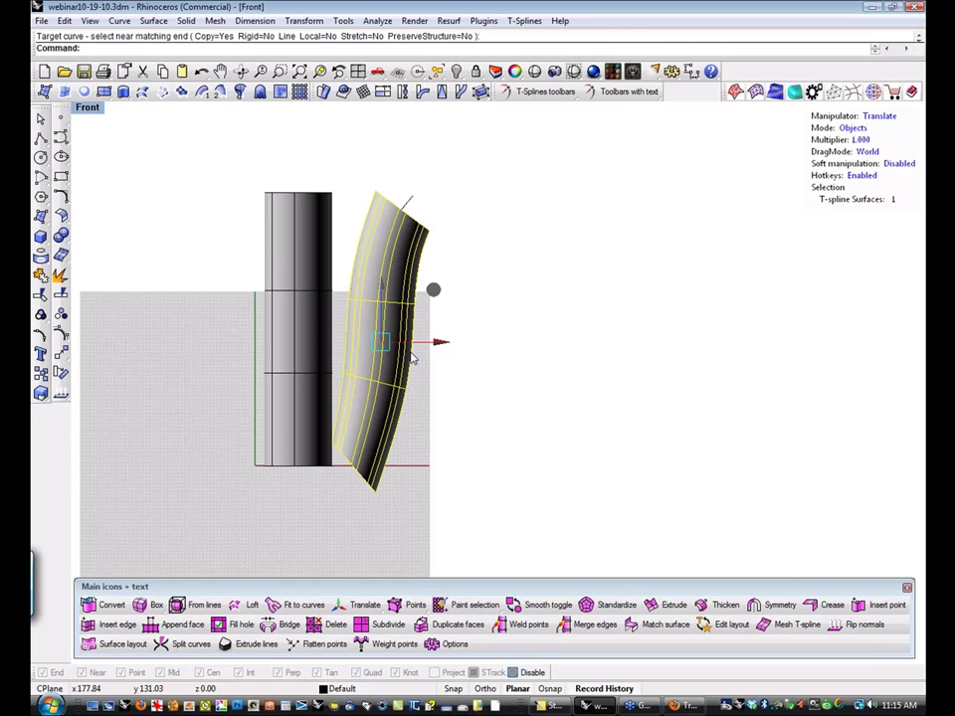
pyautogui.press('Delete')
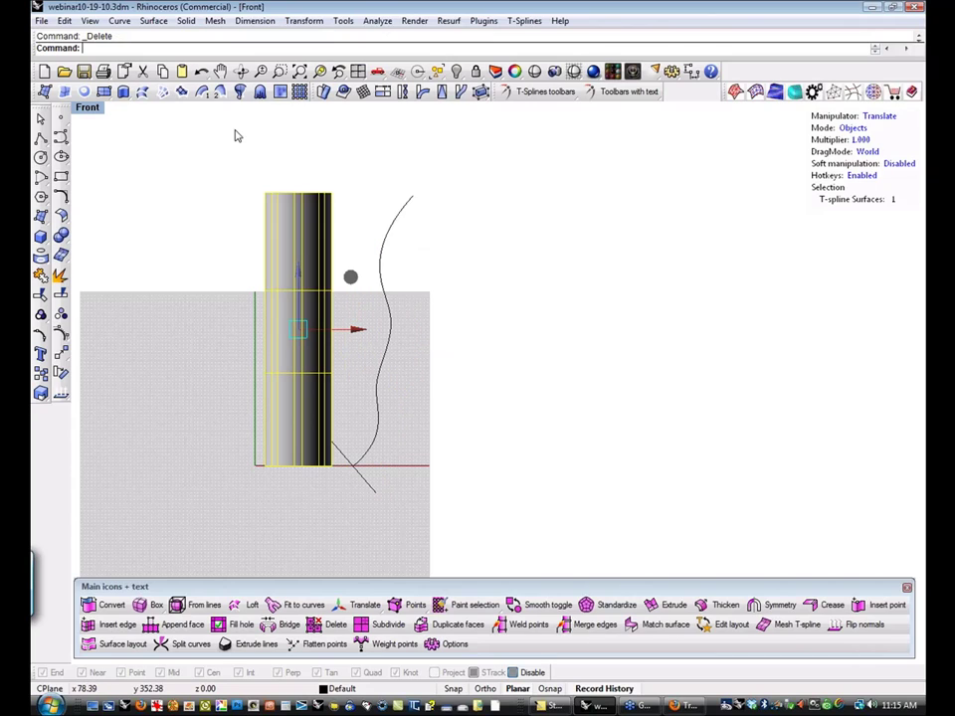
# Flow a copy of the whole cylinder surface from its axis line onto the wavy curve, and delete the dense result.
pyautogui.click(462, 92)
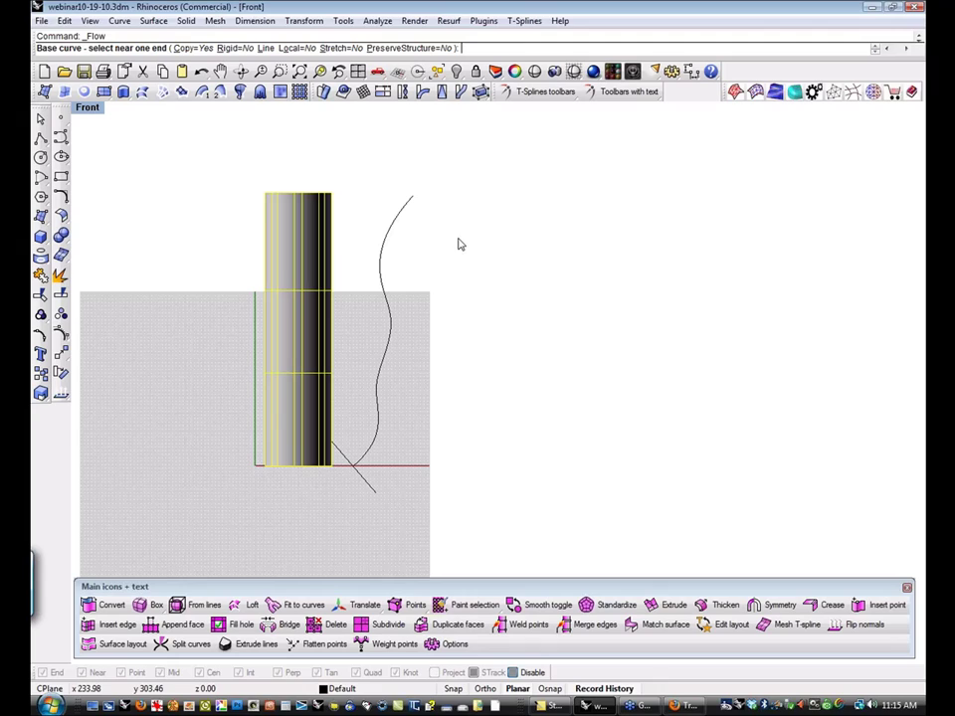
pyautogui.click(259, 48)
pyautogui.click(297, 465)
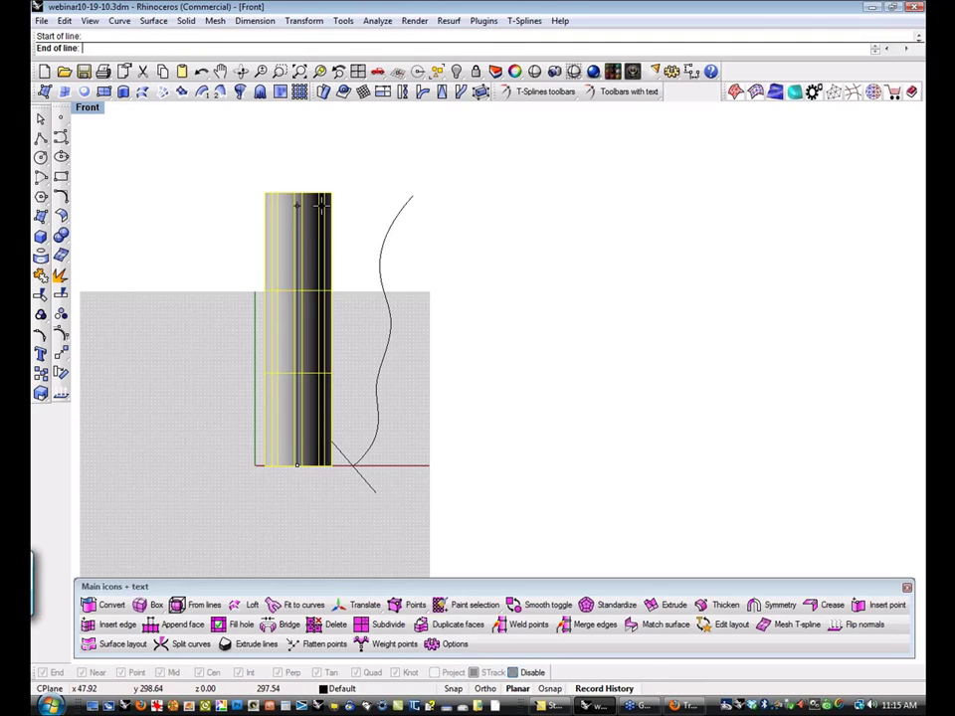
pyautogui.click(316, 187)
pyautogui.click(376, 458)
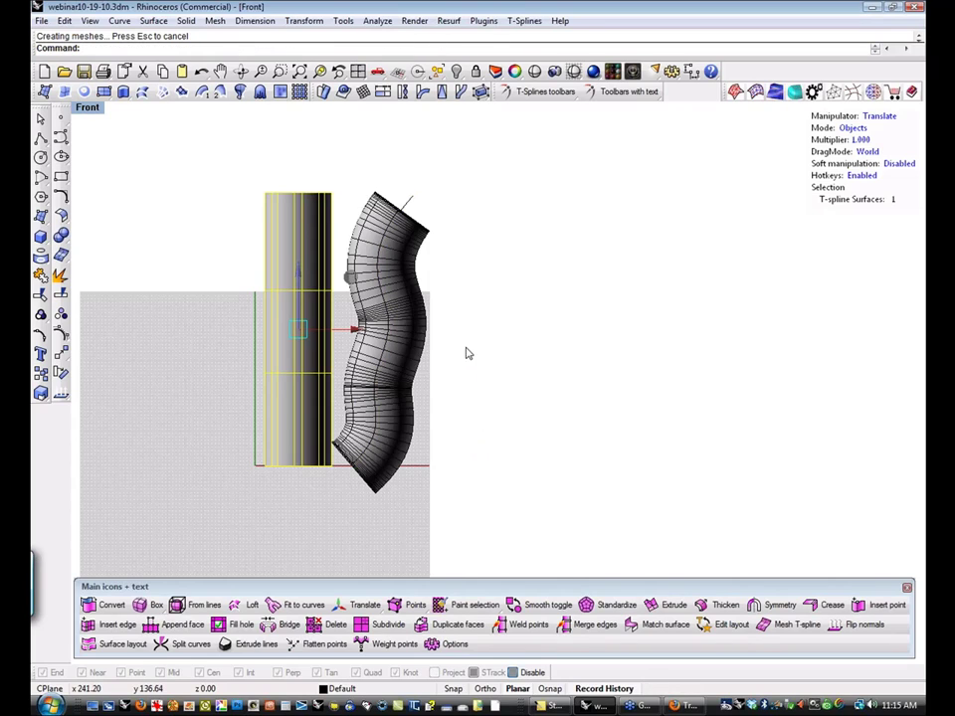
pyautogui.press('Escape')
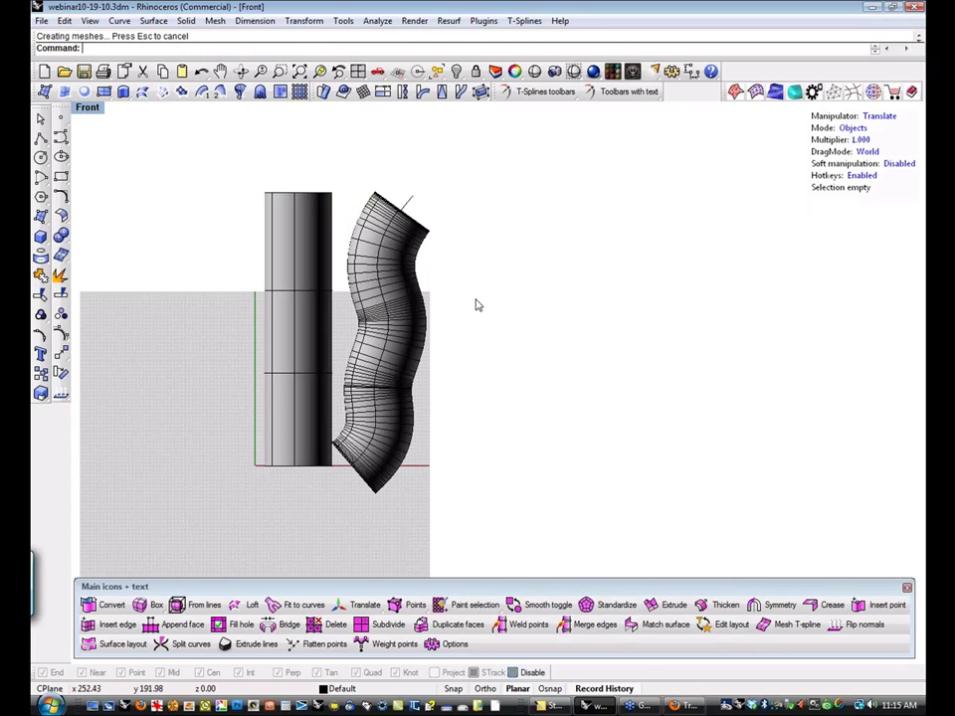
pyautogui.click(425, 345)
pyautogui.press('Delete')
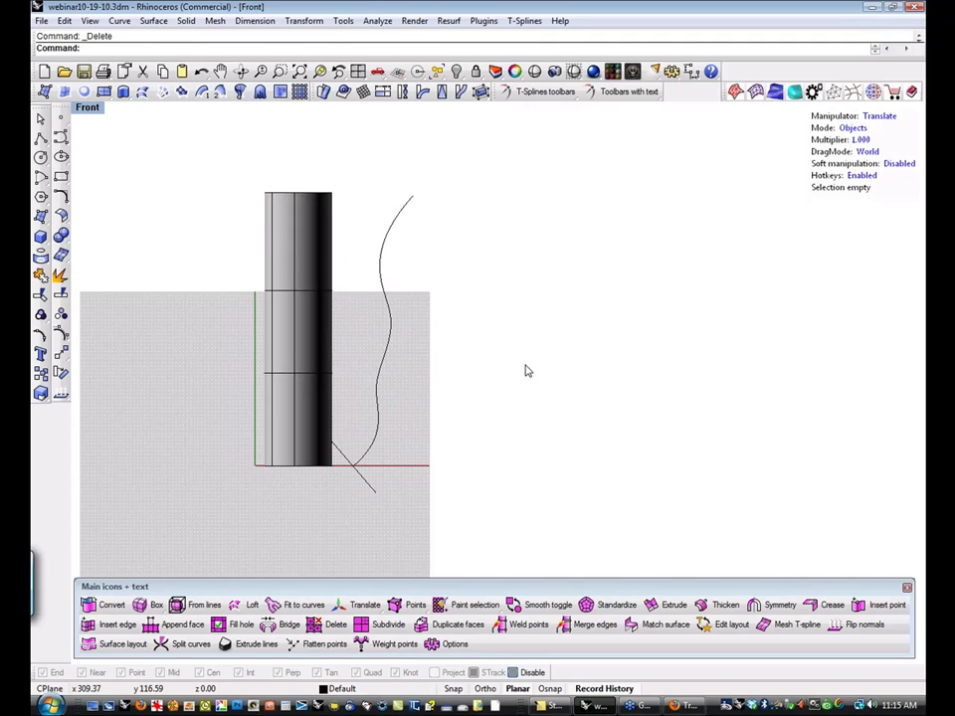
# Subdivide all faces of the T-spline cylinder once.
pyautogui.click(322, 324)
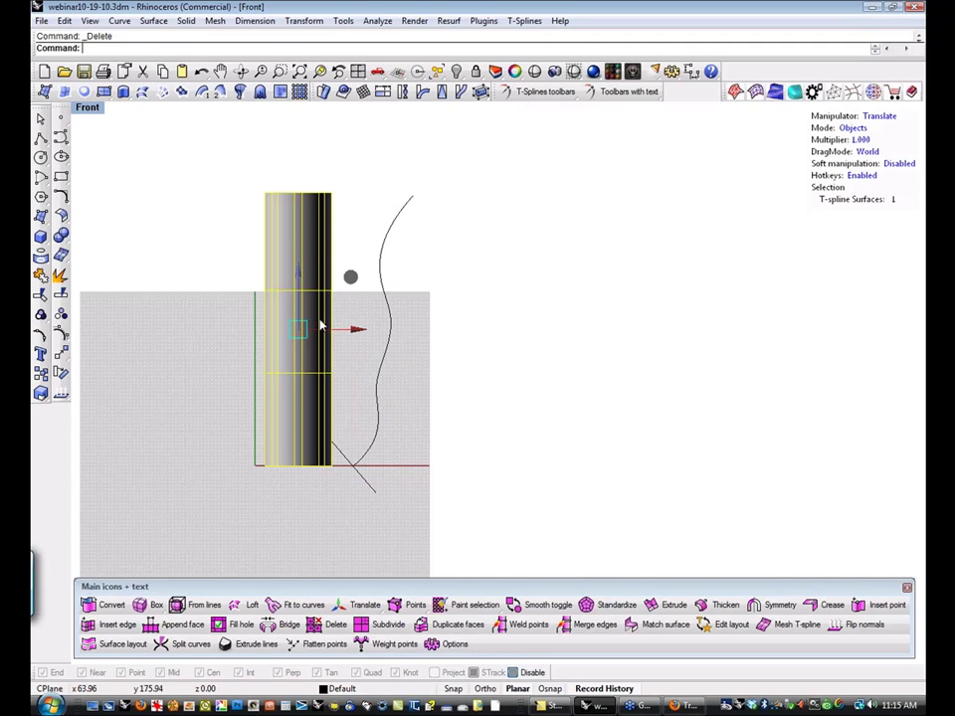
pyautogui.click(389, 625)
pyautogui.moveTo(214, 163); pyautogui.dragTo(346, 512)
pyautogui.press('Return')
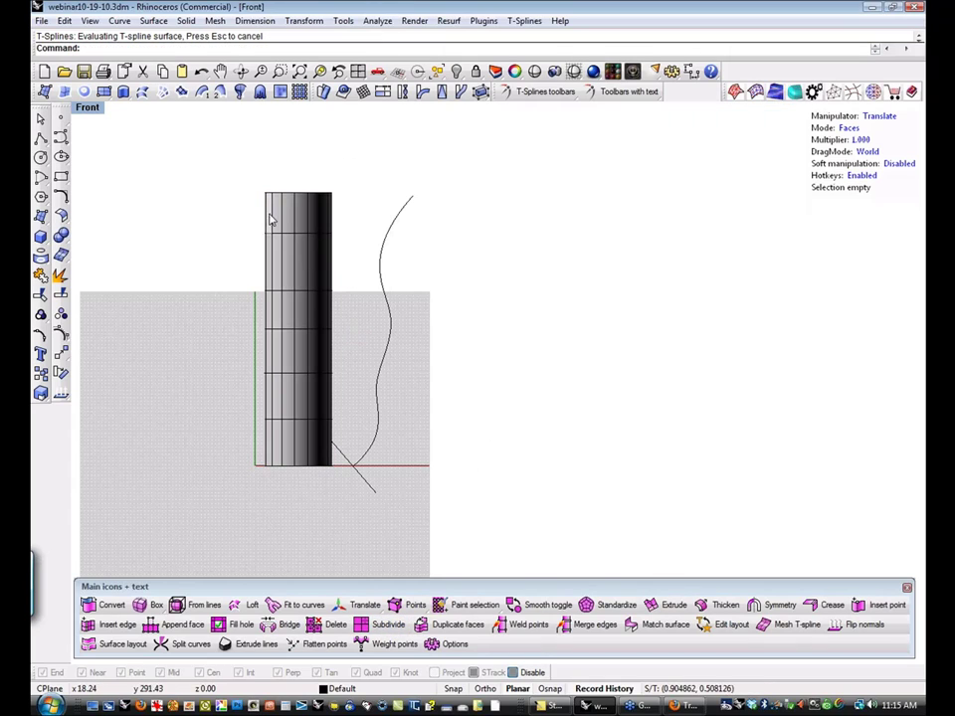
# Flow a copy of the subdivided cylinder's 112 vertices from a line along its axis onto the wavy curve.
pyautogui.press('1')
pyautogui.moveTo(212, 155); pyautogui.dragTo(343, 496)
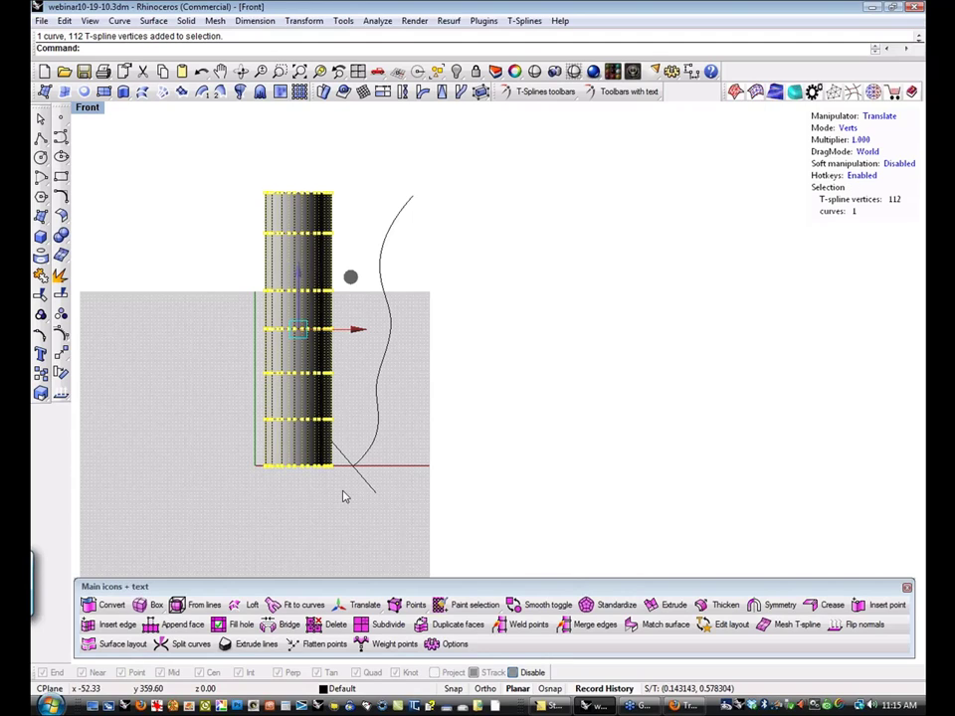
pyautogui.click(479, 93)
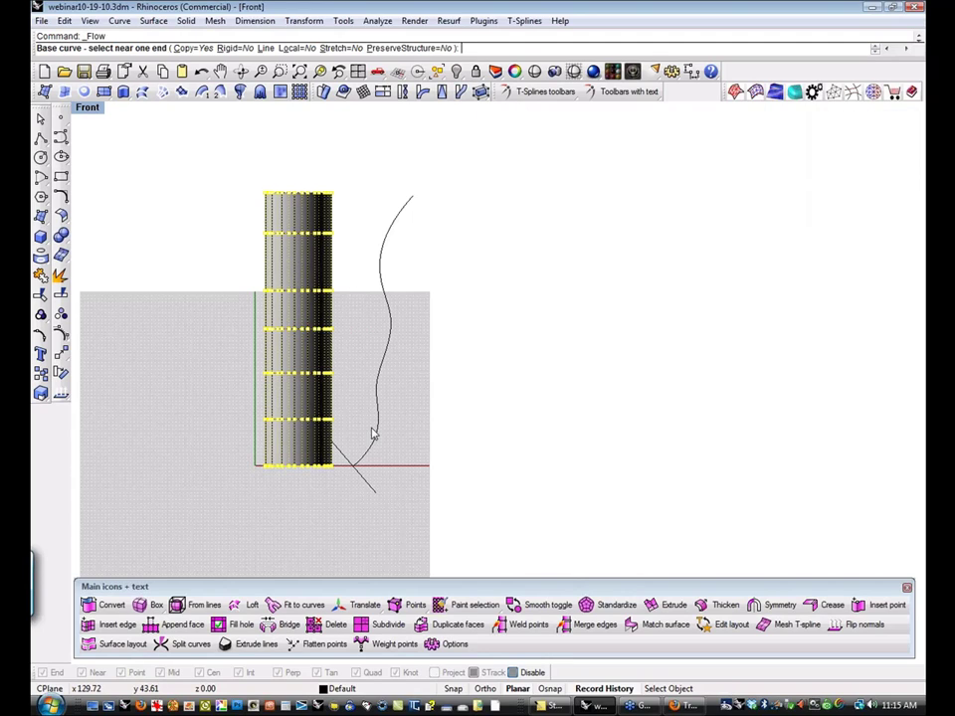
pyautogui.click(263, 48)
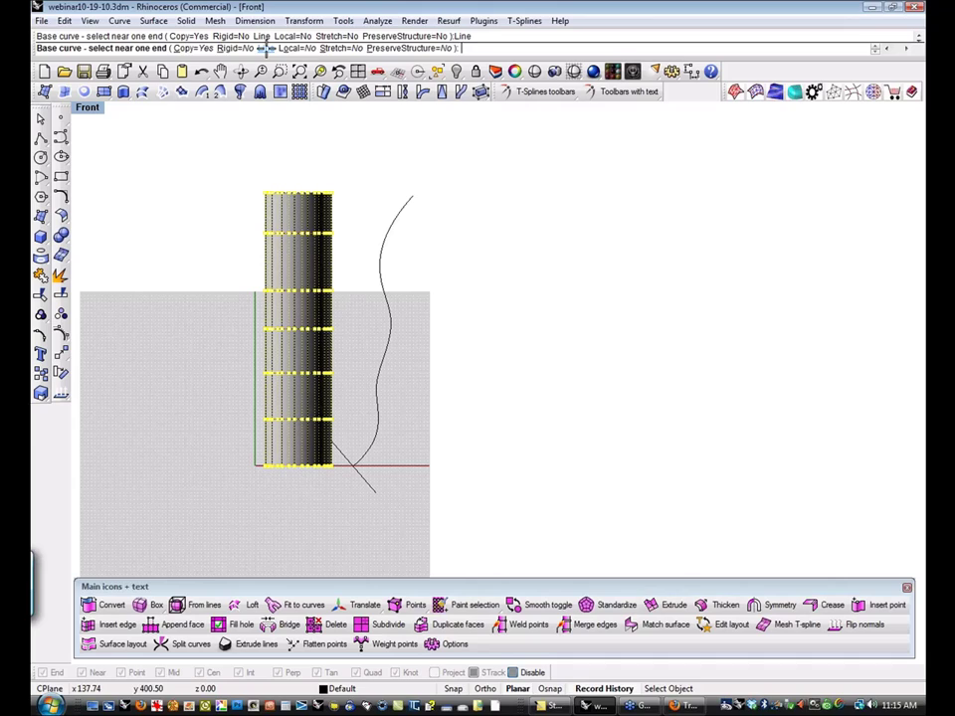
pyautogui.click(298, 472)
pyautogui.click(330, 203)
pyautogui.click(360, 461)
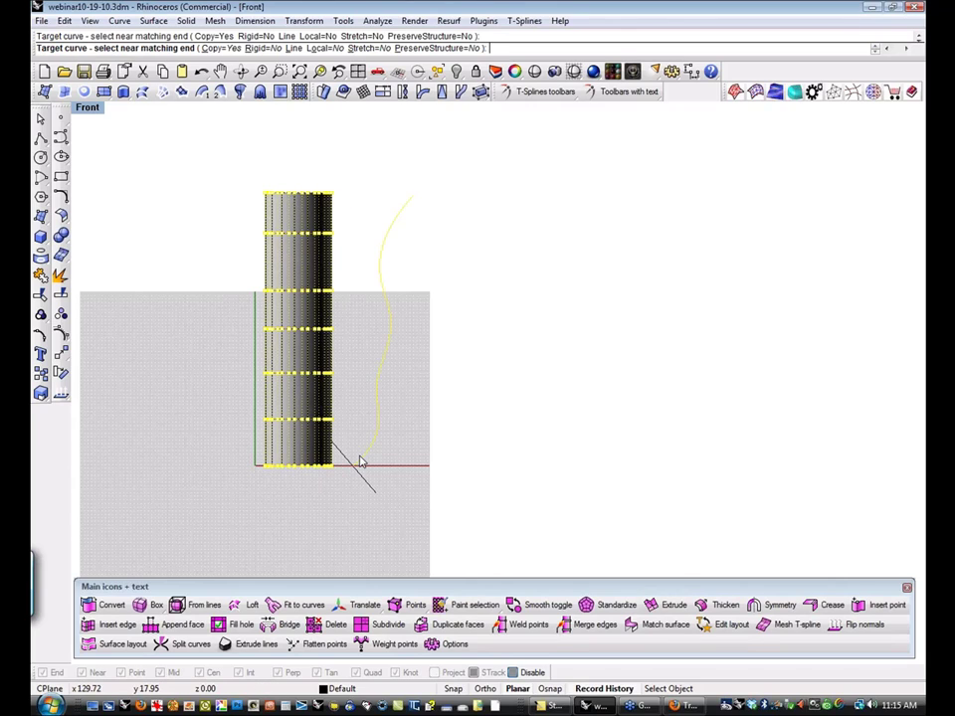
pyautogui.click(452, 345)
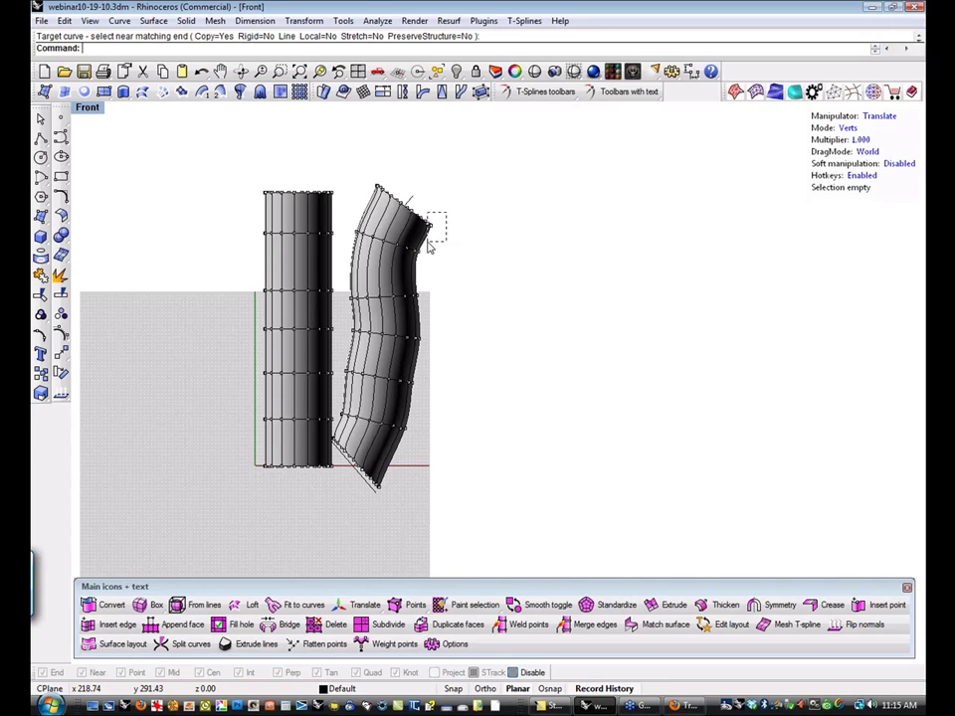
# Pull one vertical edge near the upper outer side of the flowed copy horizontally outward into a bulge.
pyautogui.moveTo(427, 242); pyautogui.dragTo(425, 243)
pyautogui.click(484, 265)
pyautogui.press('s')
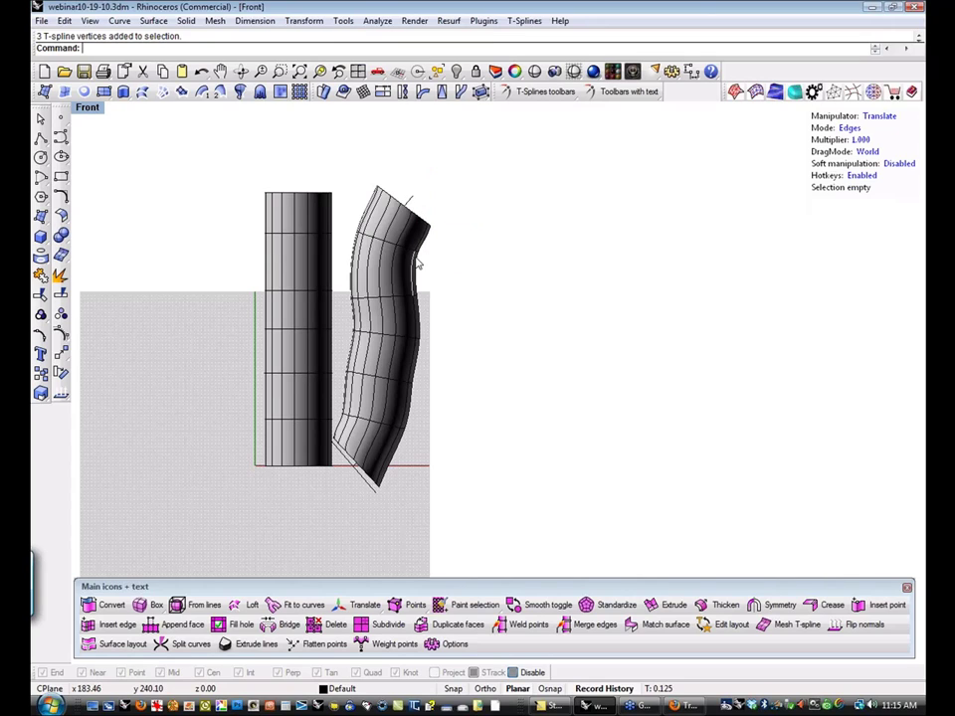
pyautogui.click(416, 264)
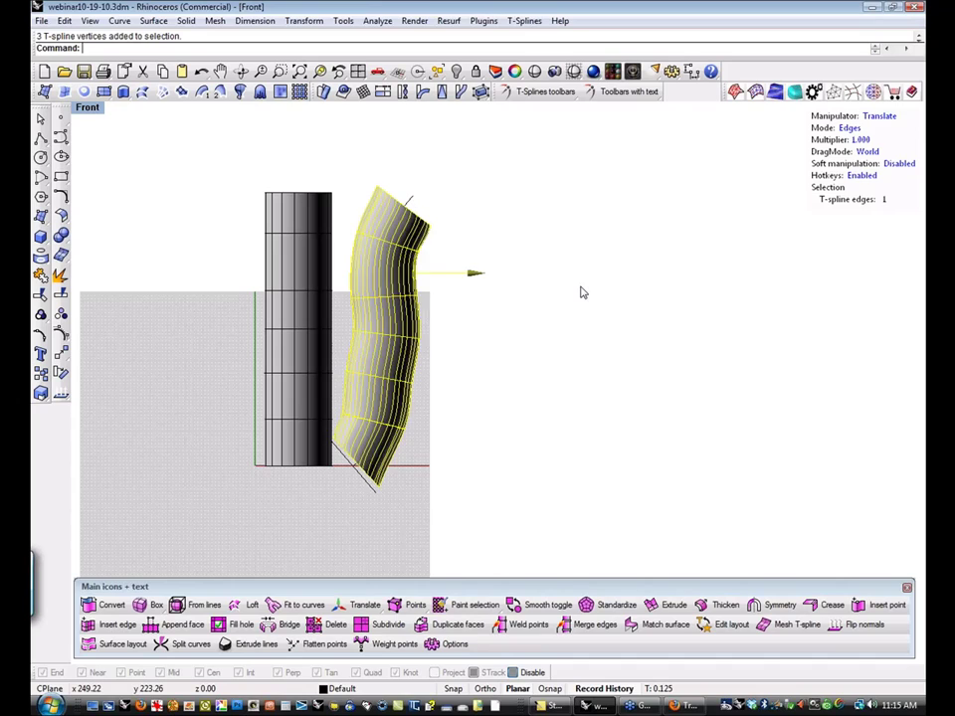
pyautogui.moveTo(475, 273); pyautogui.dragTo(584, 292)
pyautogui.click(513, 416)
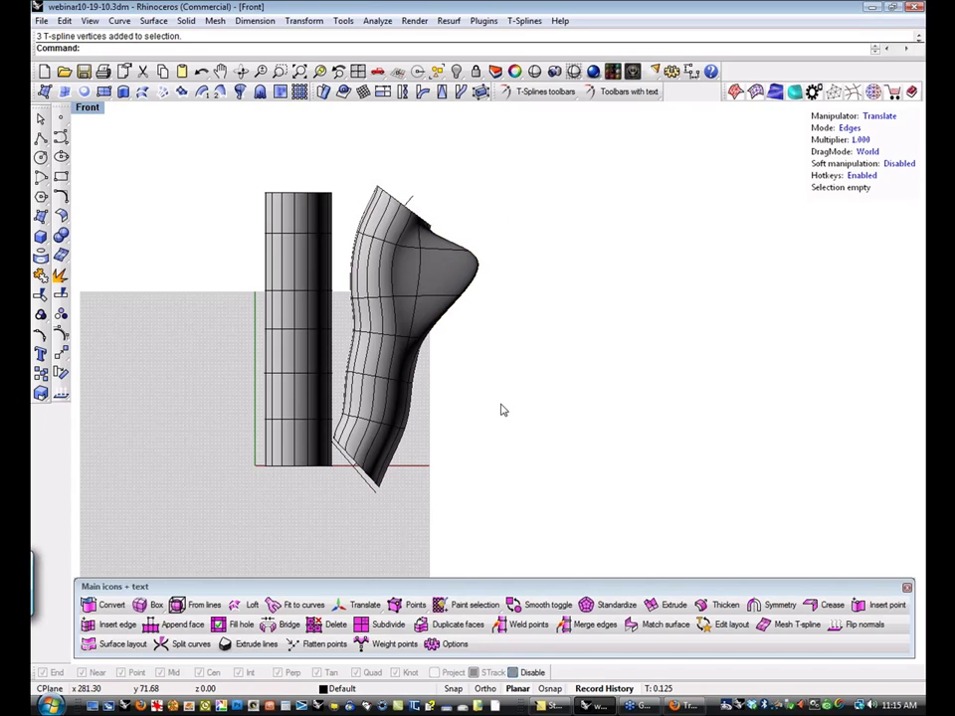
# Delete the bulged copy, along with the wavy curve and the two leftover base circles beside the cylinder.
pyautogui.press('d')
pyautogui.click(439, 309)
pyautogui.click(508, 320)
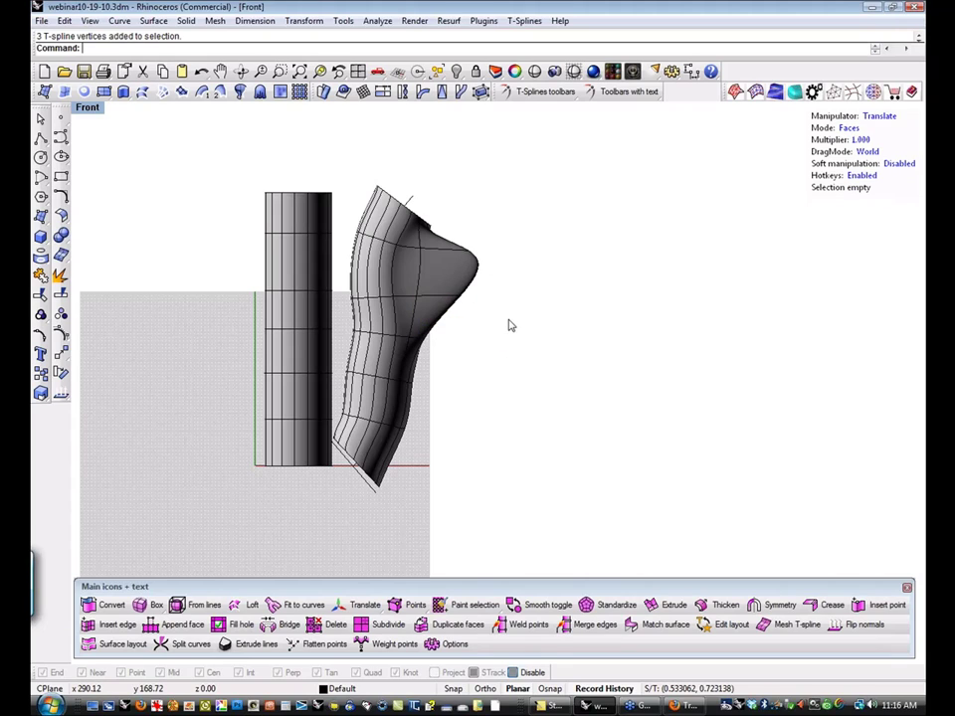
pyautogui.press('4')
pyautogui.click(445, 301)
pyautogui.press('Delete')
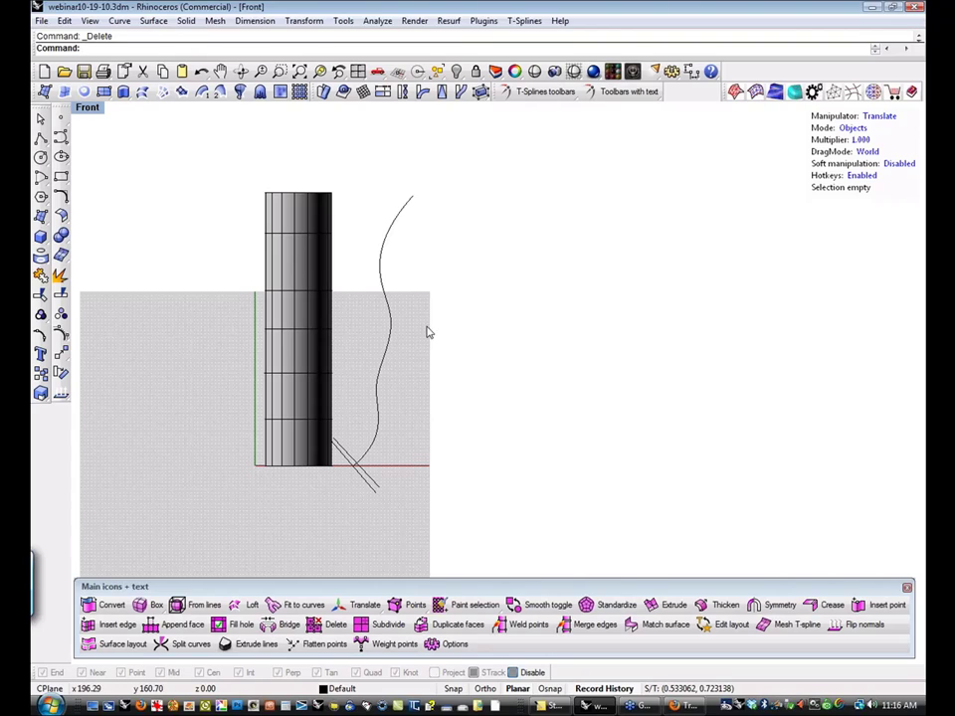
pyautogui.moveTo(416, 358); pyautogui.dragTo(358, 495)
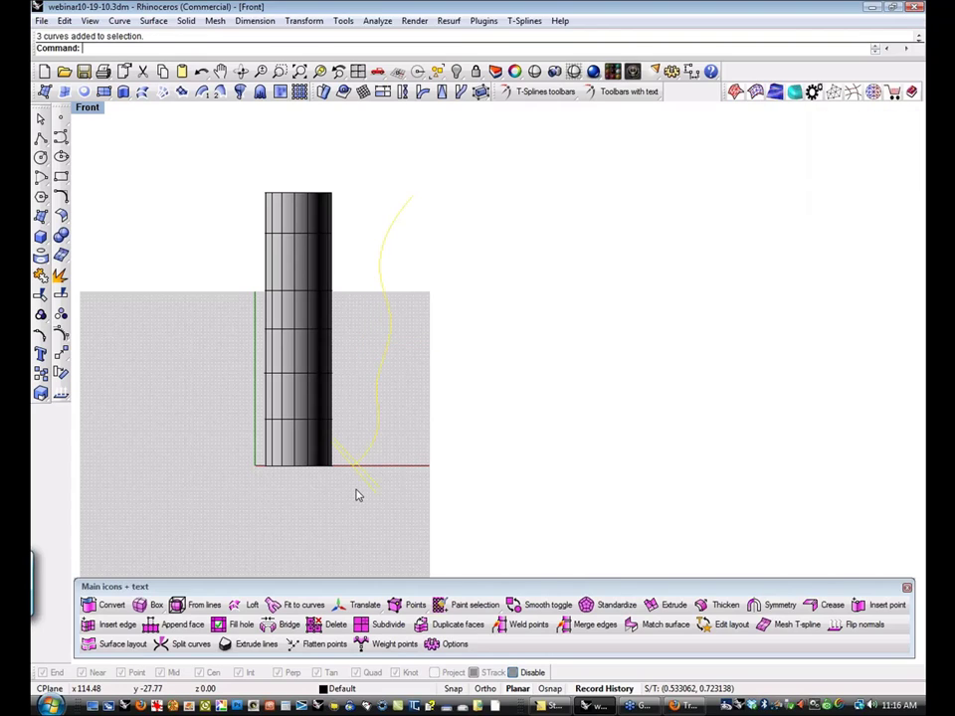
pyautogui.press('Delete')
# Bend the cylinder's 112 vertices about a spine from near its base to near its upper end, arching it over toward positive X.
pyautogui.moveTo(219, 162); pyautogui.dragTo(412, 488)
pyautogui.press('1')
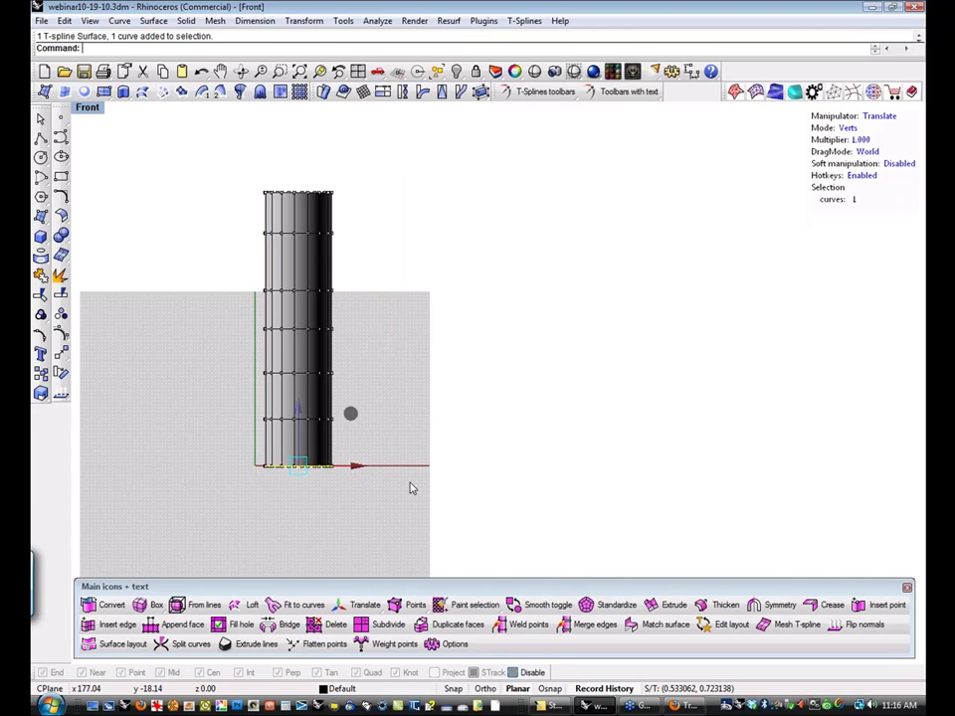
pyautogui.click(431, 447)
pyautogui.moveTo(154, 180); pyautogui.dragTo(447, 480)
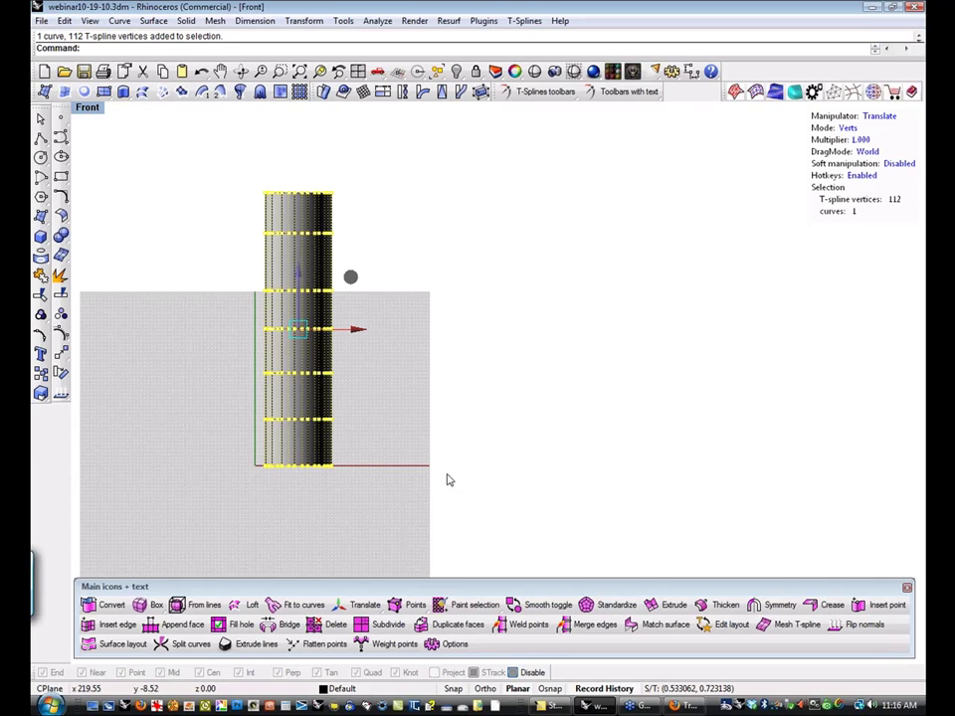
pyautogui.click(422, 91)
pyautogui.click(297, 452)
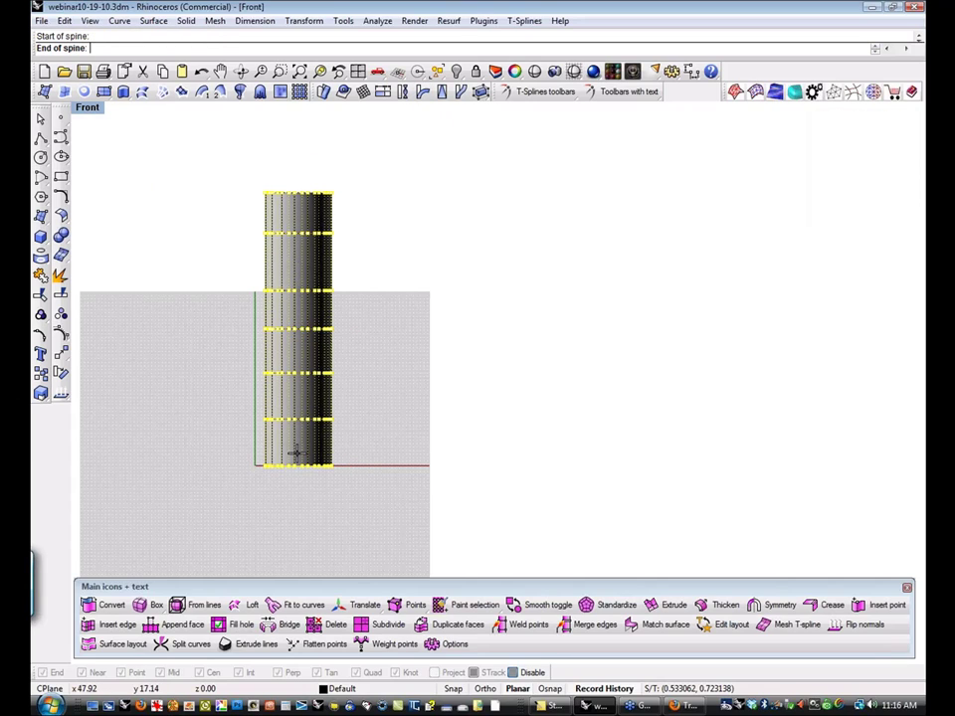
pyautogui.click(298, 217)
pyautogui.click(445, 358)
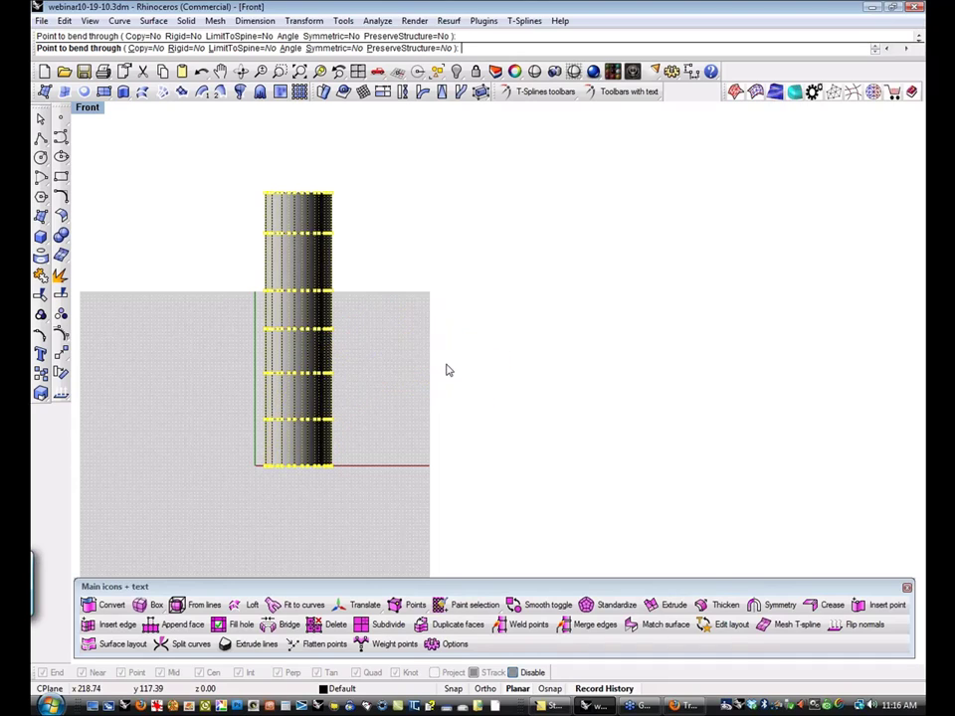
pyautogui.press('Escape')
# Raise the four vertices at the crest of the bent tube straight up to form a hump.
pyautogui.moveTo(388, 299); pyautogui.dragTo(424, 342)
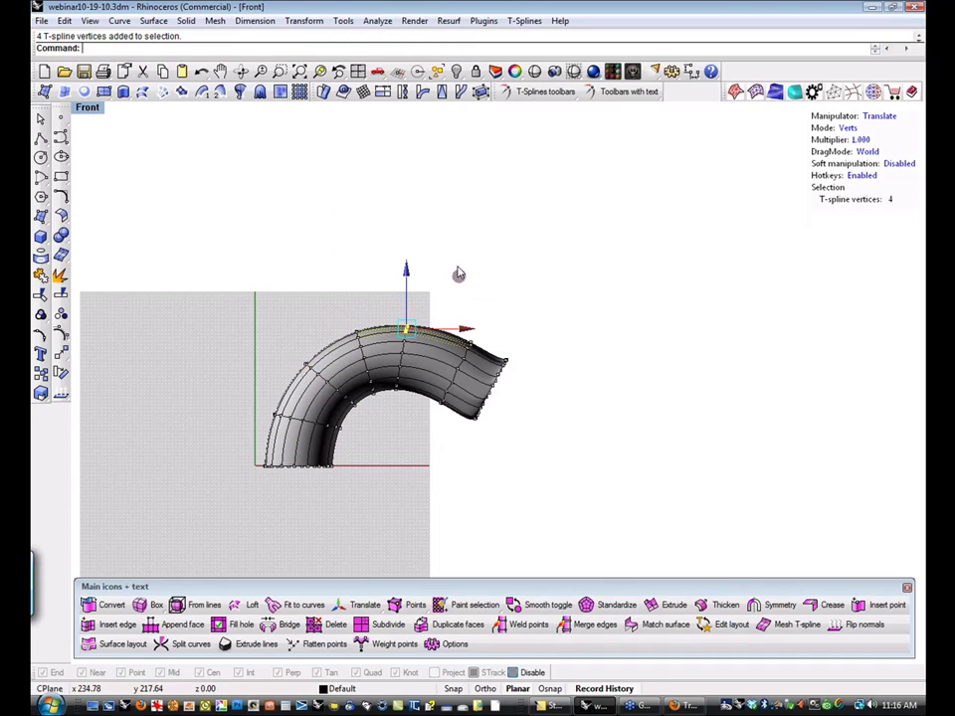
pyautogui.moveTo(458, 277); pyautogui.dragTo(452, 206)
pyautogui.click(544, 235)
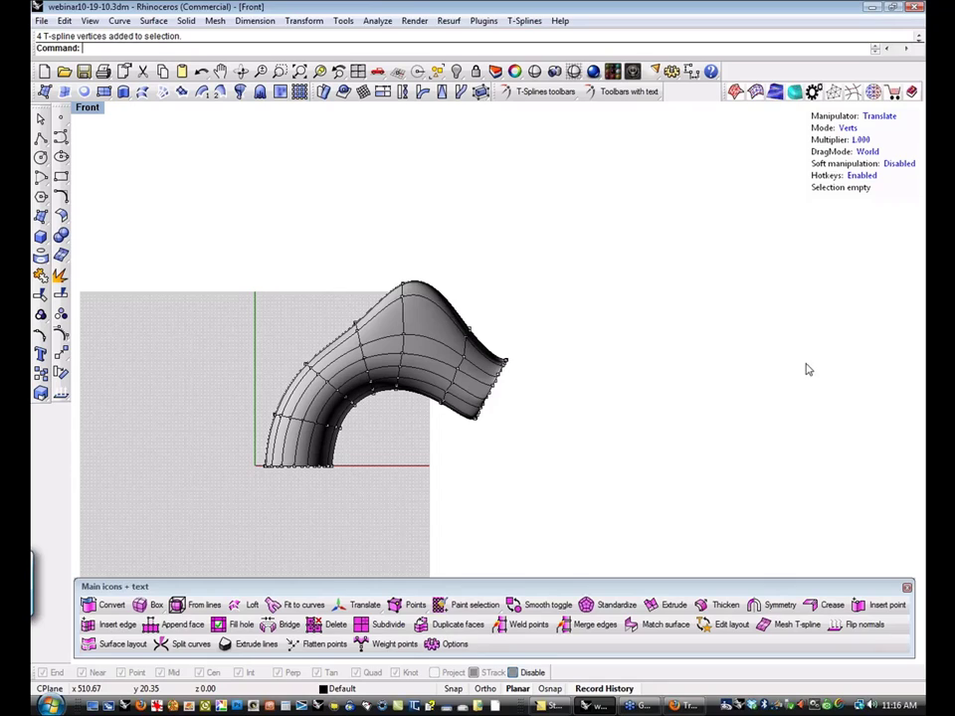
# Move four vertices on the bent tube's outer side, just before the hump, outward and slightly up to widen the bulge.
pyautogui.hotkey('alt', 'Tab')
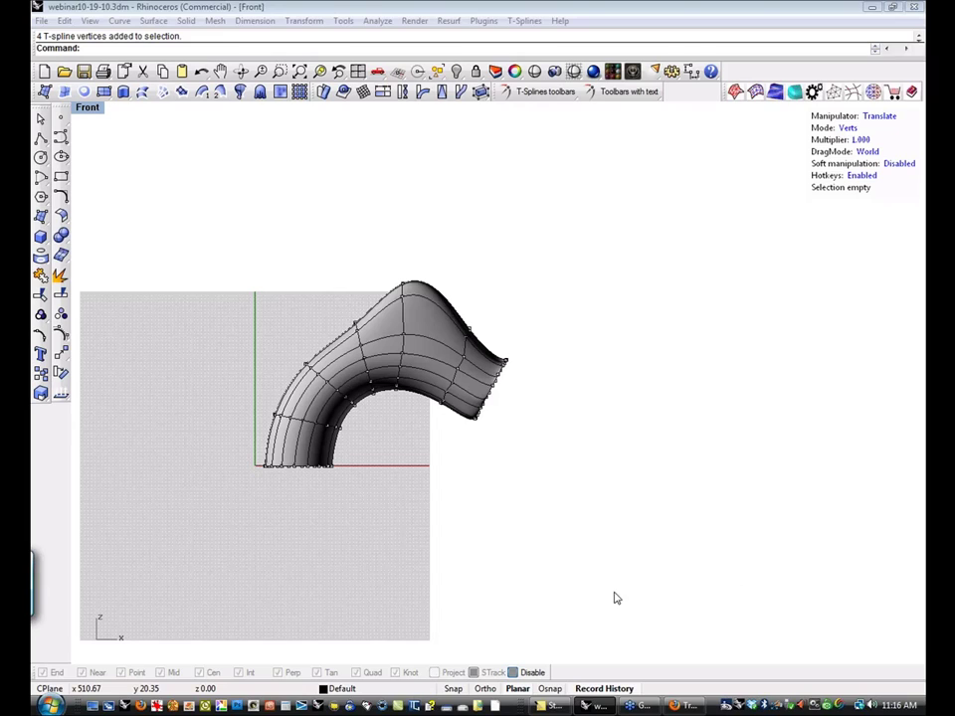
pyautogui.moveTo(342, 289); pyautogui.dragTo(374, 334)
pyautogui.moveTo(368, 265); pyautogui.dragTo(340, 248)
pyautogui.click(196, 301)
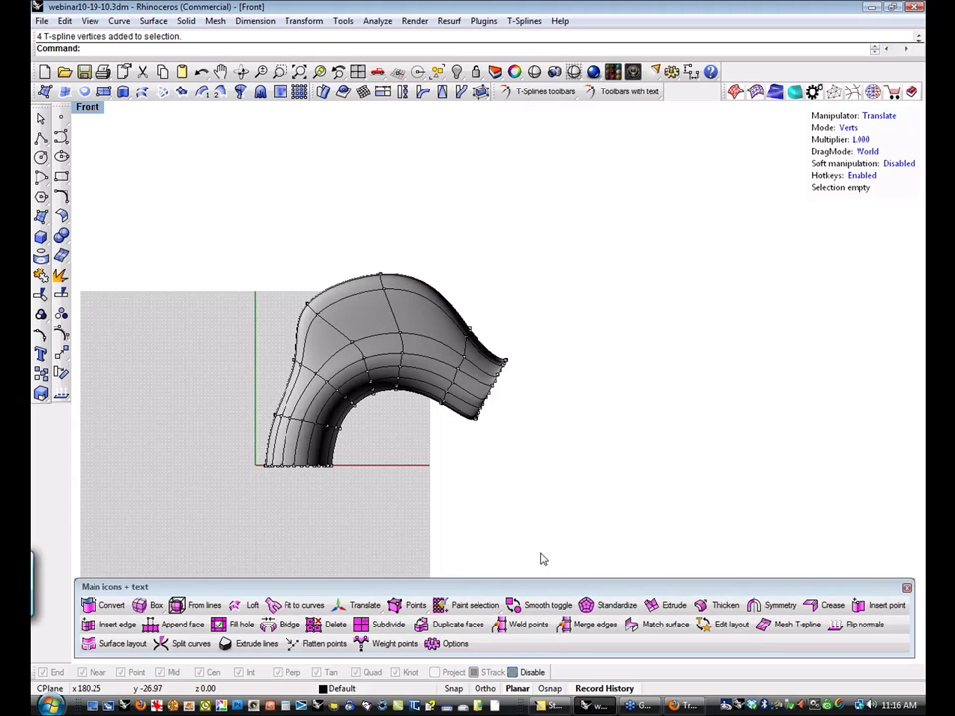
pyautogui.click(734, 555)
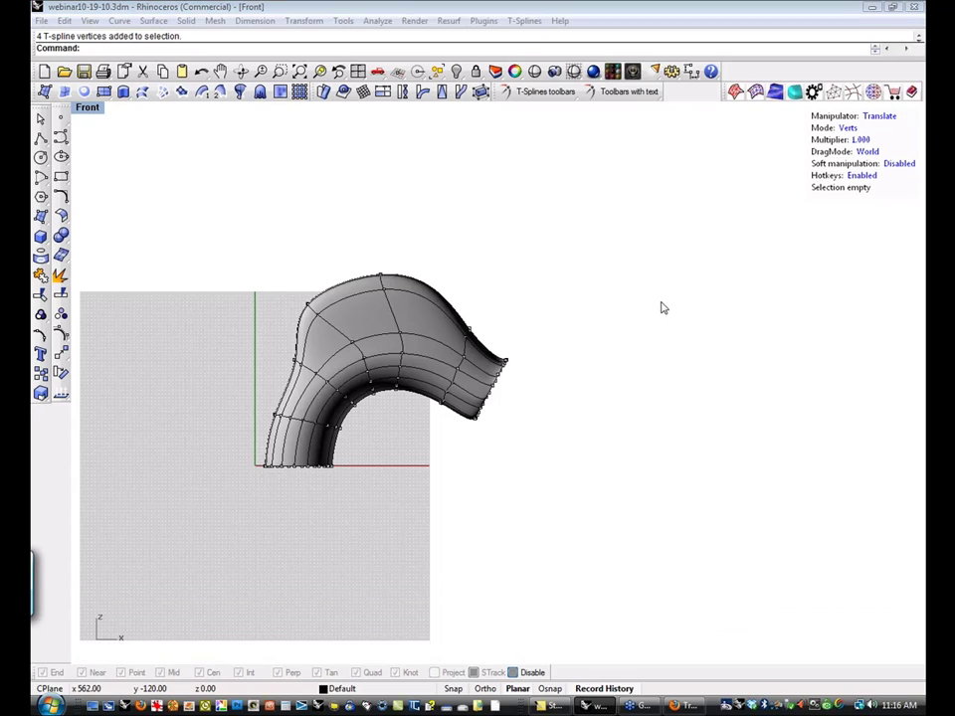